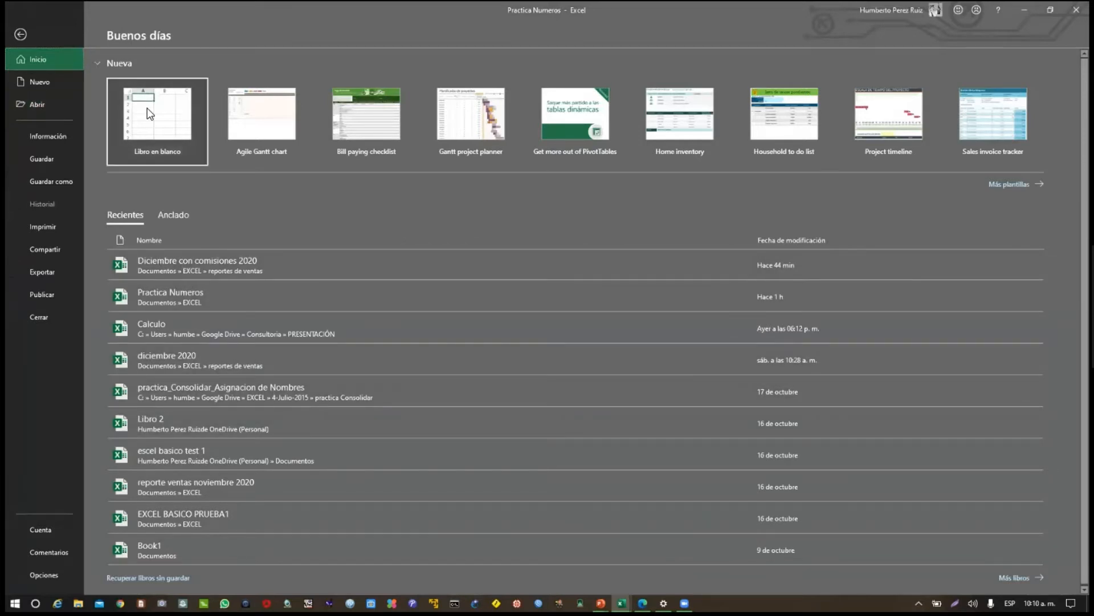
Return to the FINAL worksheet and jump between the opposite corners of the table starting at B2
{"action": "left_click", "coordinate": [23, 34]}
{"action": "left_click", "coordinate": [436, 427]}
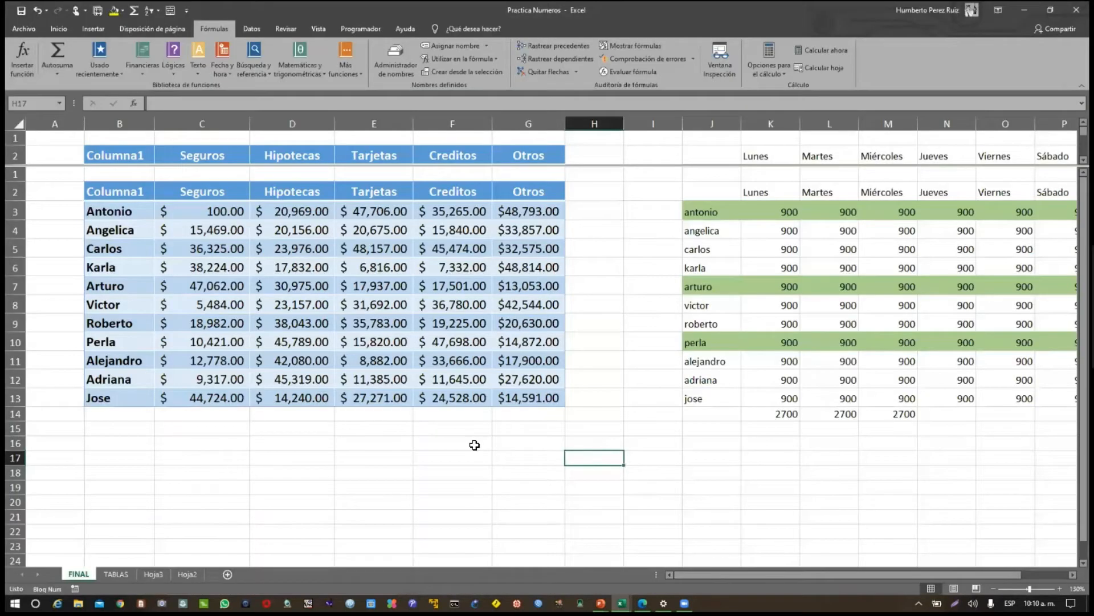
{"action": "left_click", "coordinate": [507, 446]}
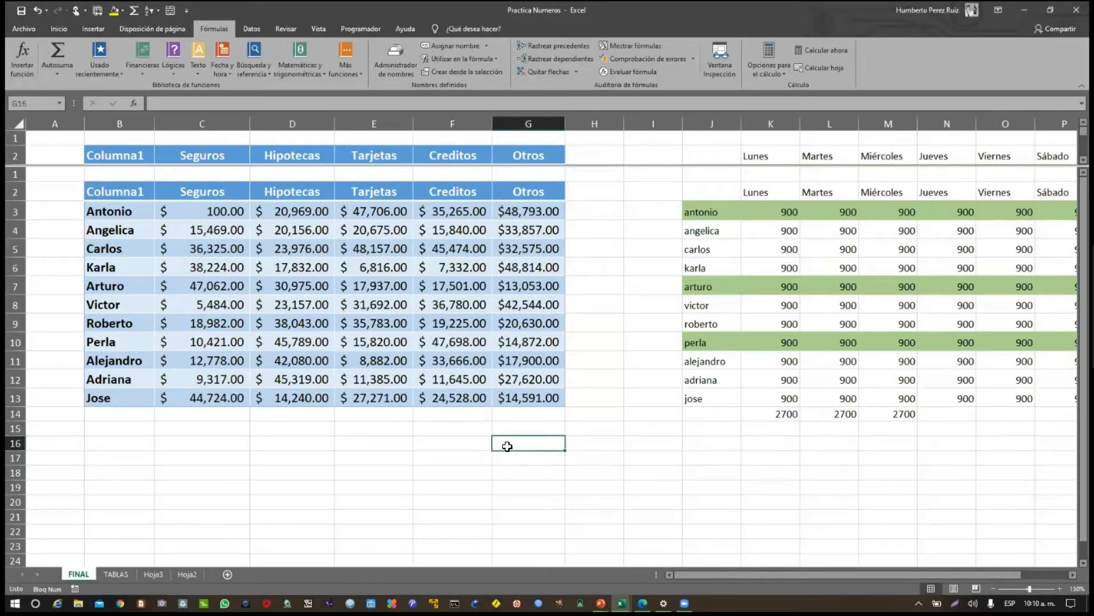
{"action": "left_click", "coordinate": [108, 192]}
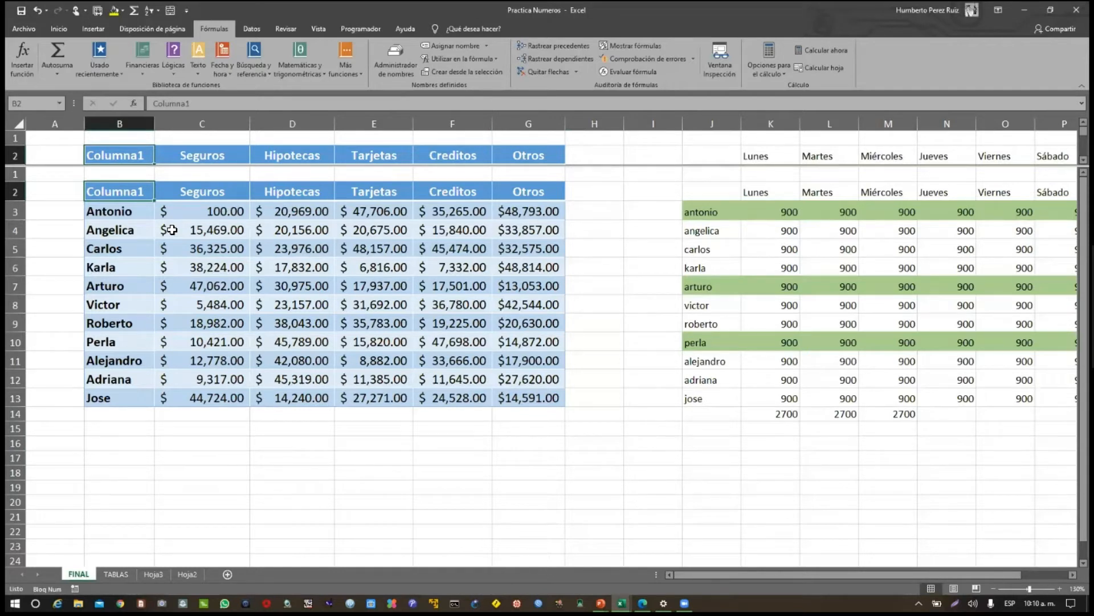
{"action": "key", "text": "ctrl+Right"}
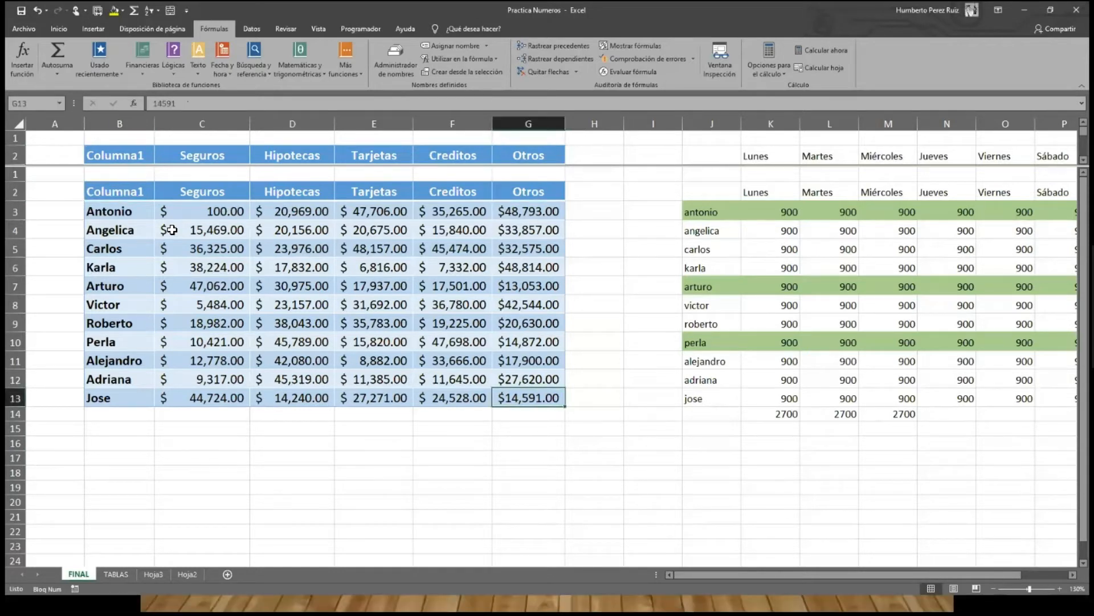
{"action": "key", "text": "ctrl+Left"}
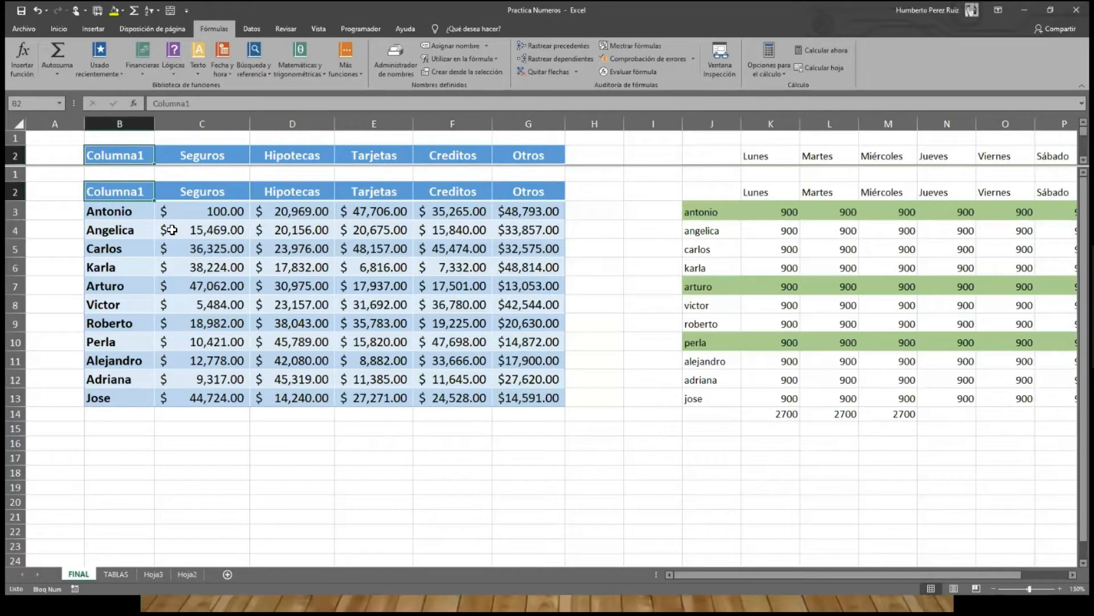
{"action": "key", "text": "Down"}
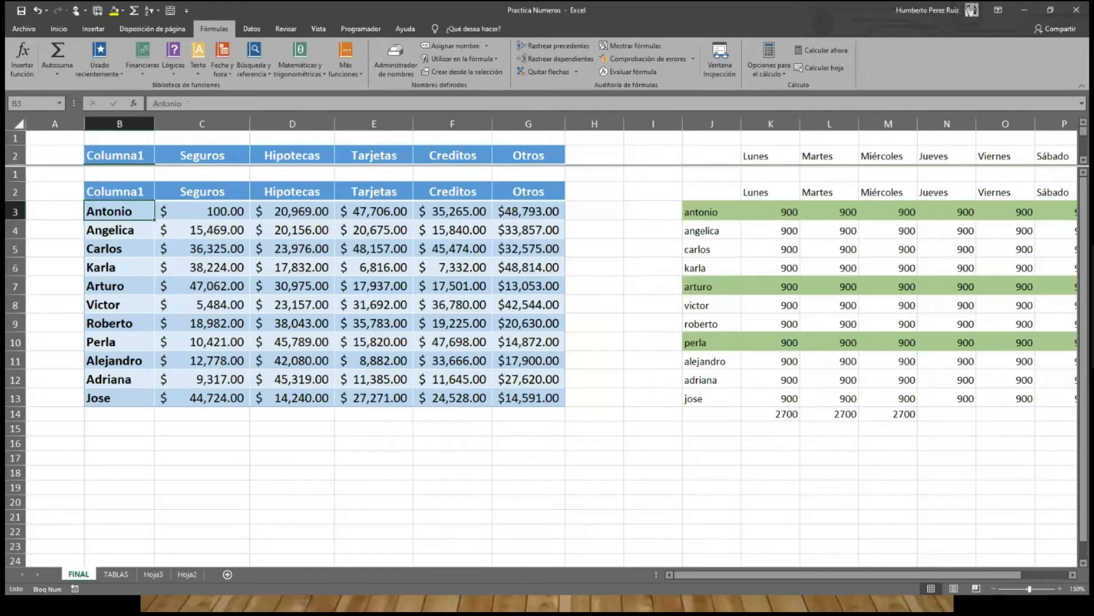
Switch to PowerPoint, end the running slide show, and return to the Practica Numeros workbook in Excel
{"action": "key", "text": "alt+Tab"}
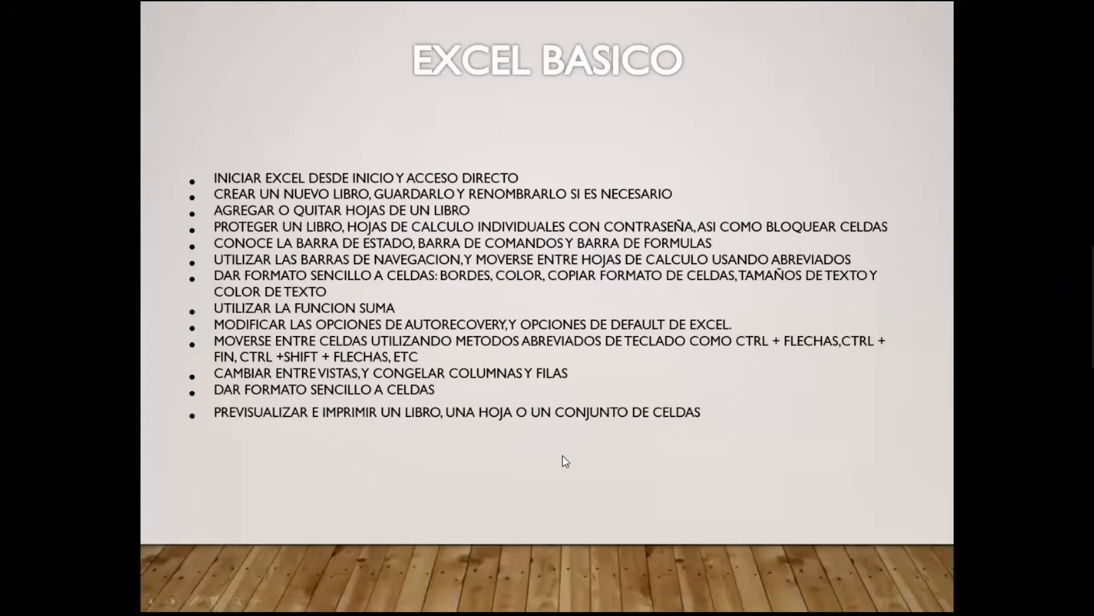
{"action": "key", "text": "Escape"}
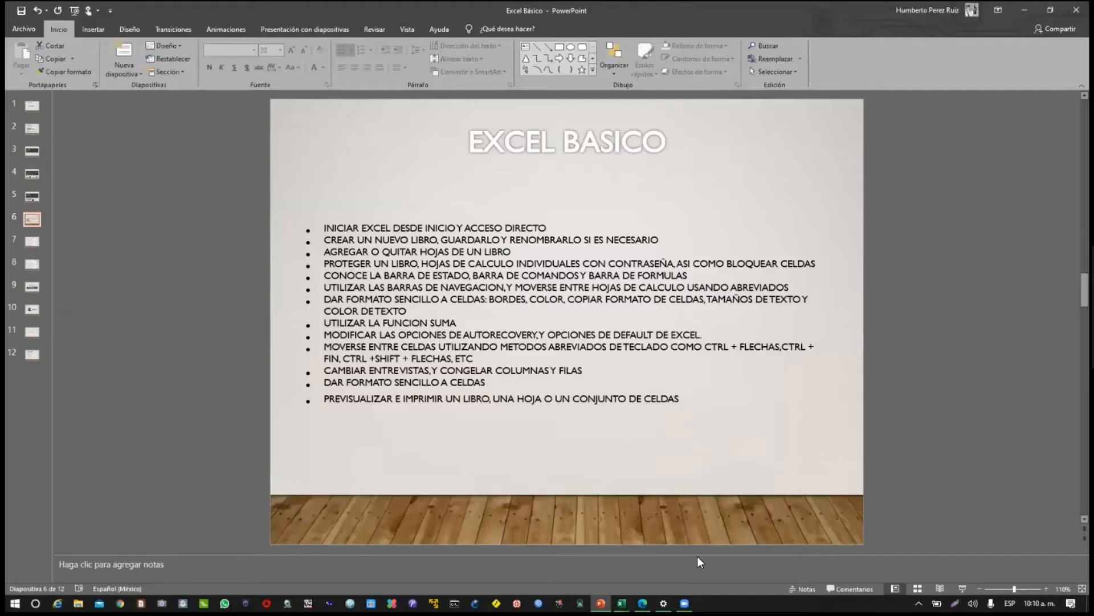
{"action": "left_click", "coordinate": [621, 603]}
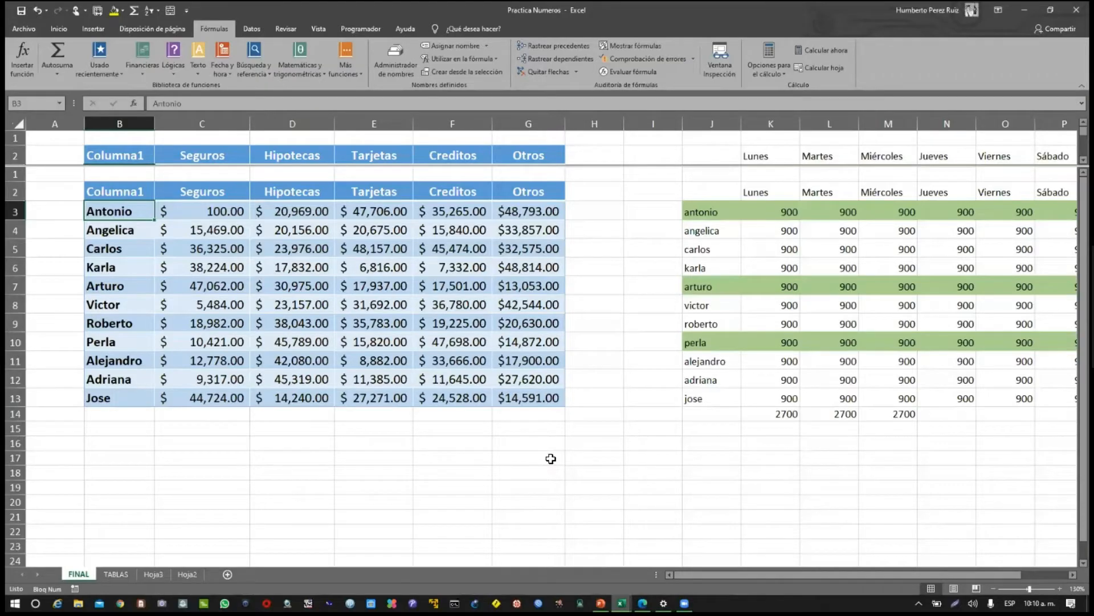
{"action": "left_click", "coordinate": [552, 458]}
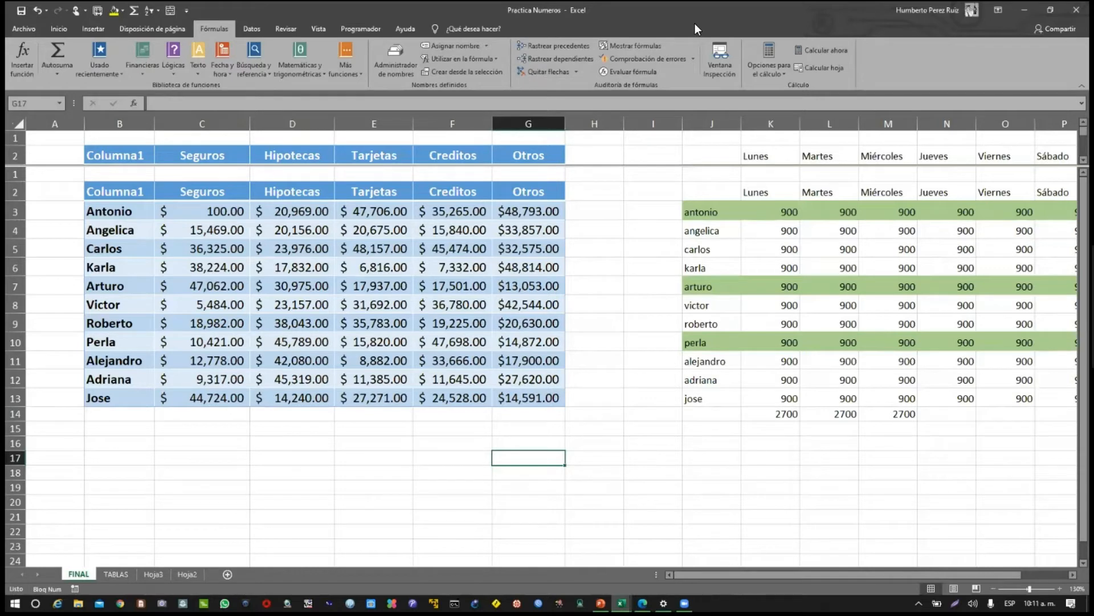
{"action": "left_click", "coordinate": [598, 414]}
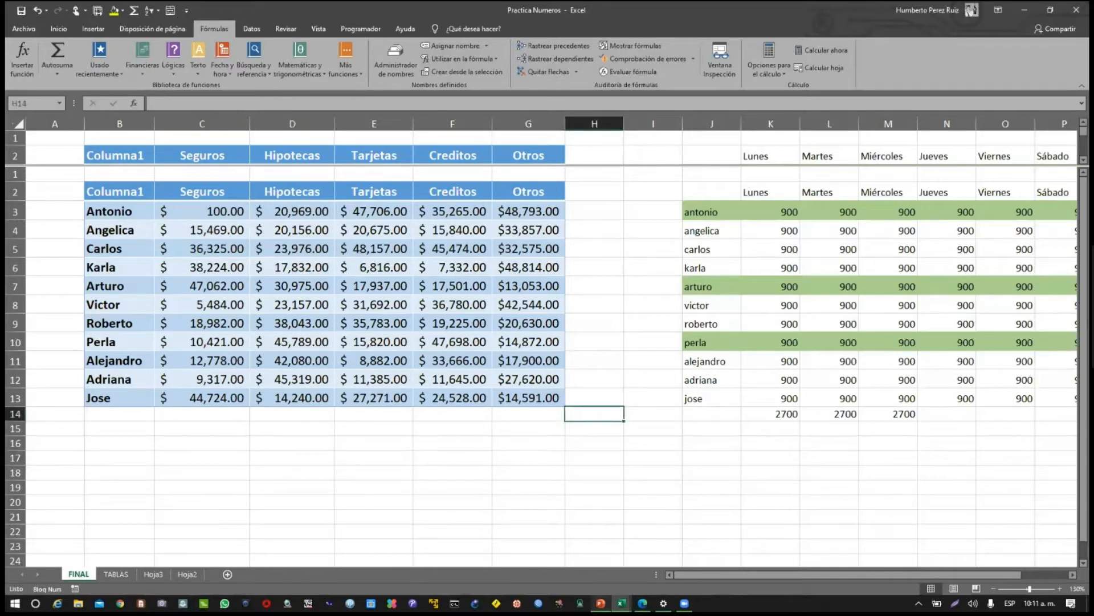
Review the EXCEL BASICO topic list in PowerPoint and go back to the Practica Numeros workbook in Excel
{"action": "left_click", "coordinate": [600, 603]}
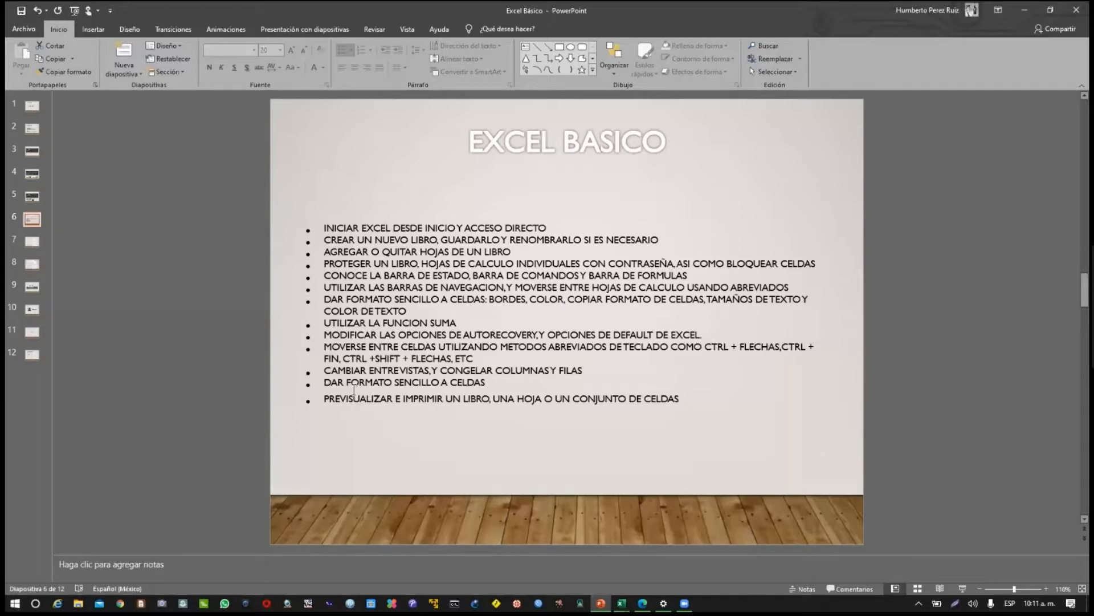
{"action": "mouse_move", "coordinate": [622, 603]}
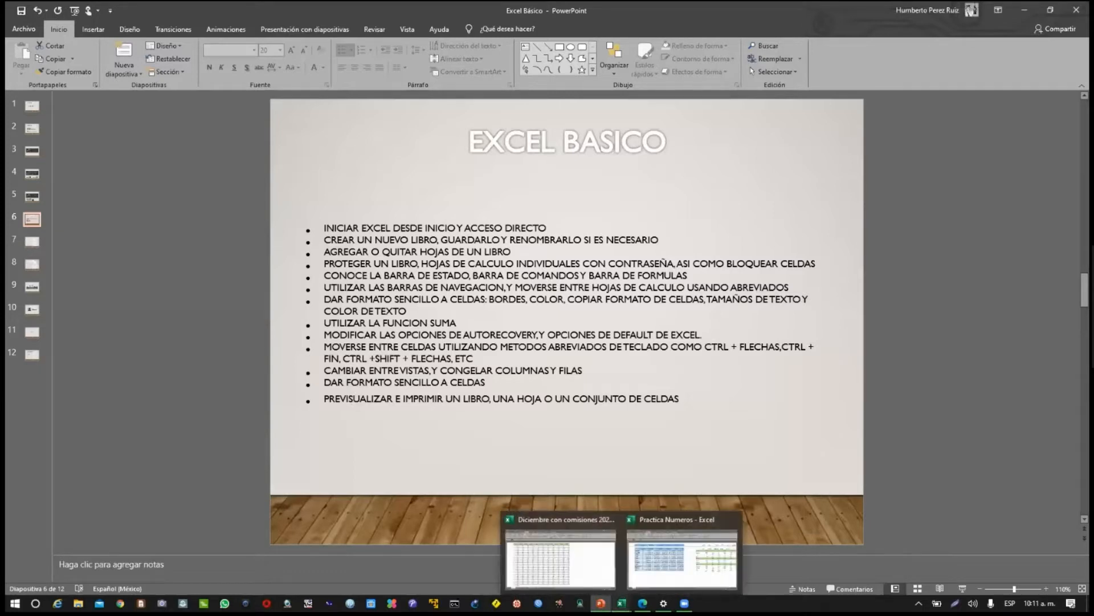
{"action": "left_click", "coordinate": [621, 603]}
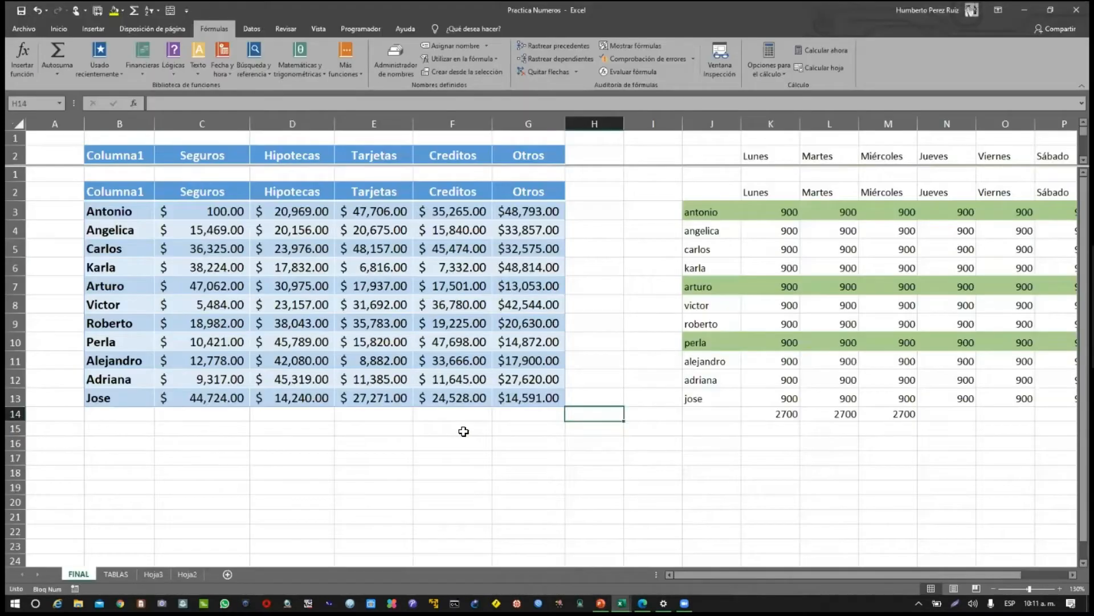
Select the table range B2:G13 to point it out, and deselect it
{"action": "left_click", "coordinate": [463, 431]}
{"action": "left_click_drag", "start_coordinate": [122, 188], "coordinate": [506, 403]}
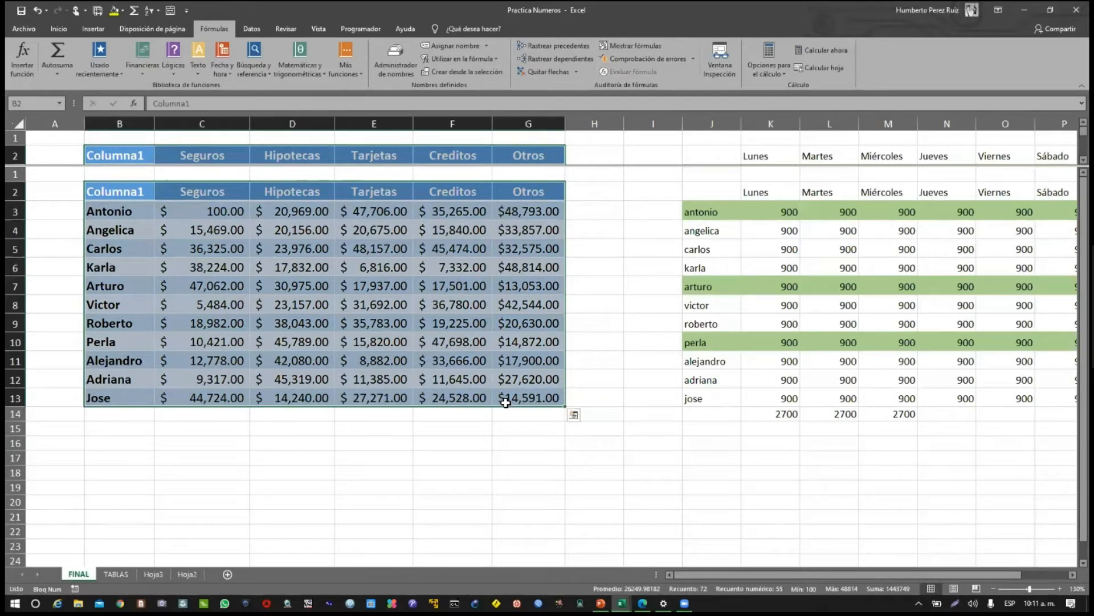
{"action": "left_click", "coordinate": [525, 431]}
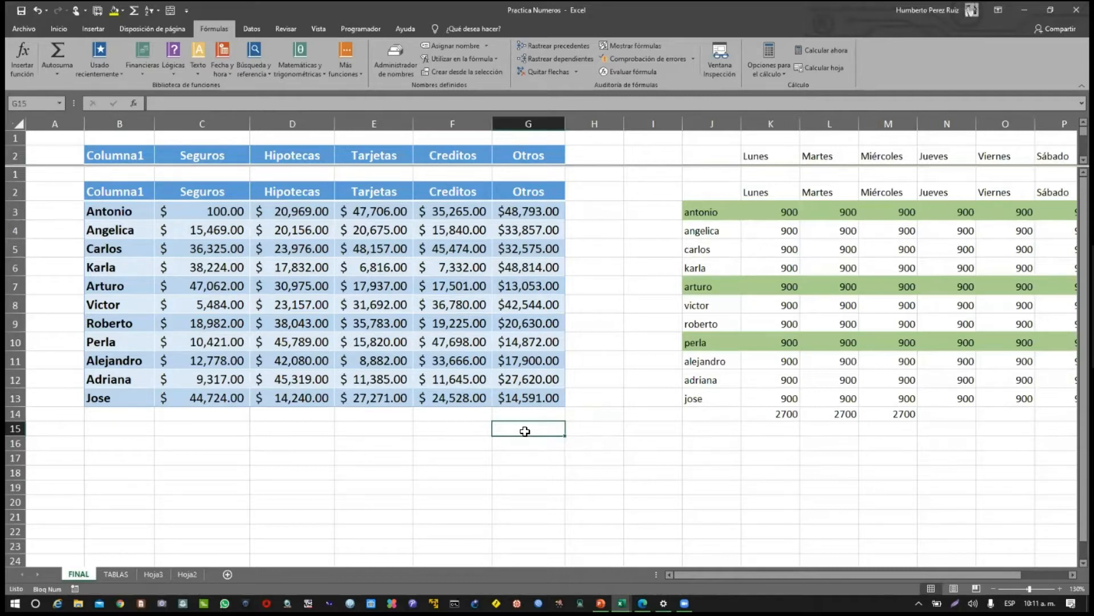
{"action": "left_click", "coordinate": [593, 430]}
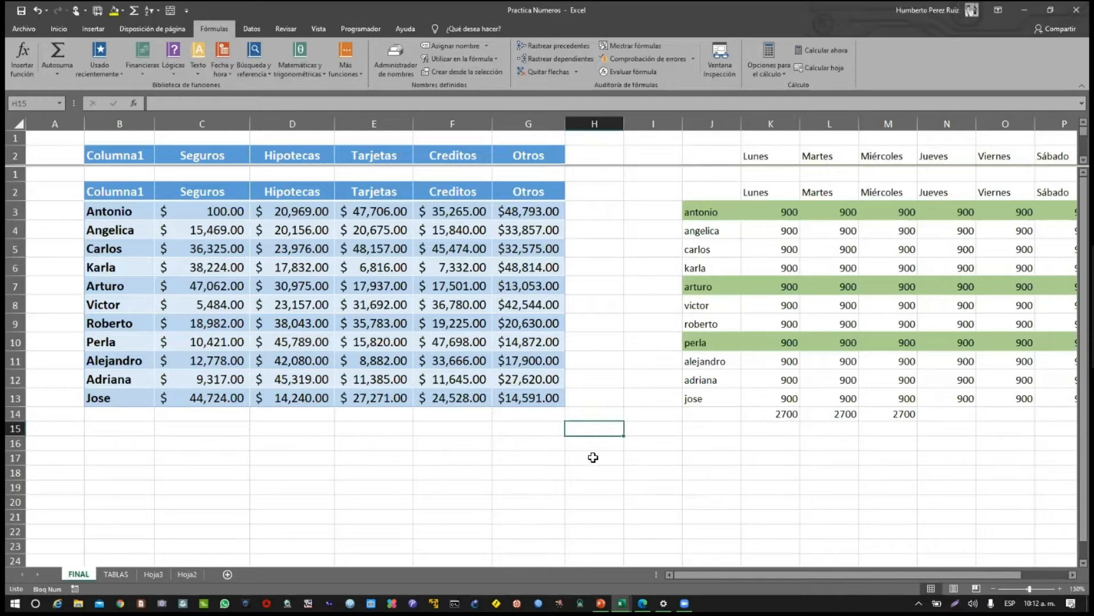
Enter 16541 in cell H14 and 514654 in cell H15
{"action": "left_click", "coordinate": [578, 412]}
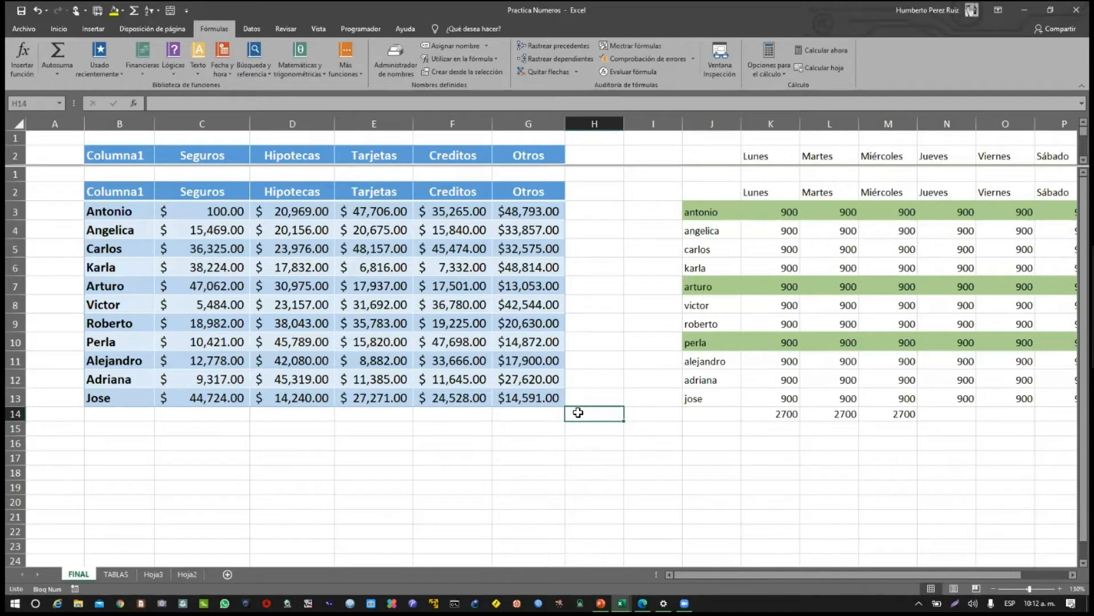
{"action": "type", "text": "16541"}
{"action": "key", "text": "Return"}
{"action": "type", "text": "514654"}
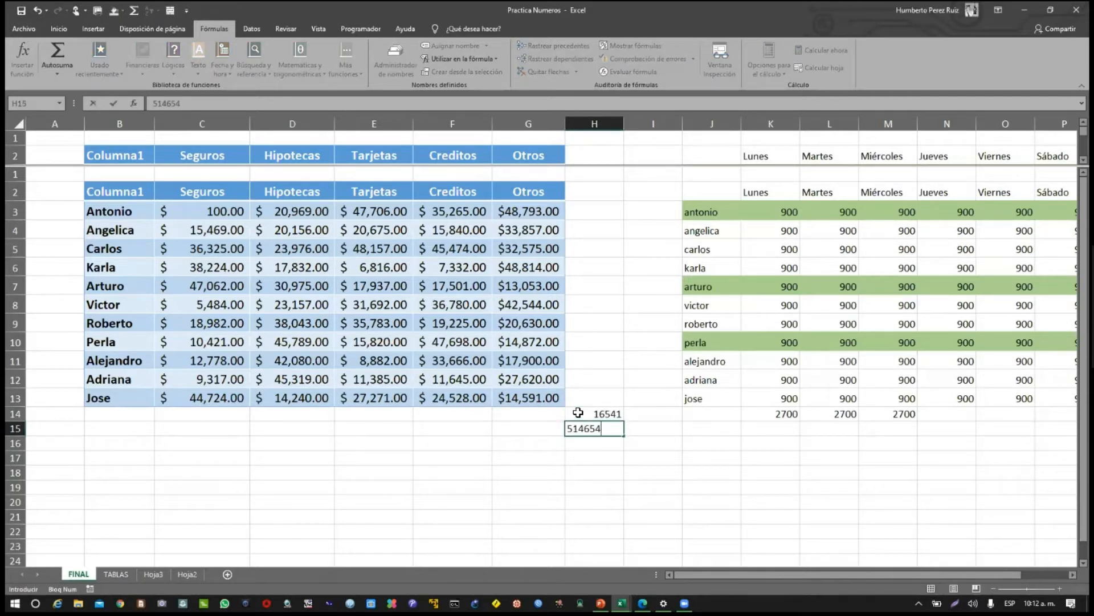
{"action": "key", "text": "Return"}
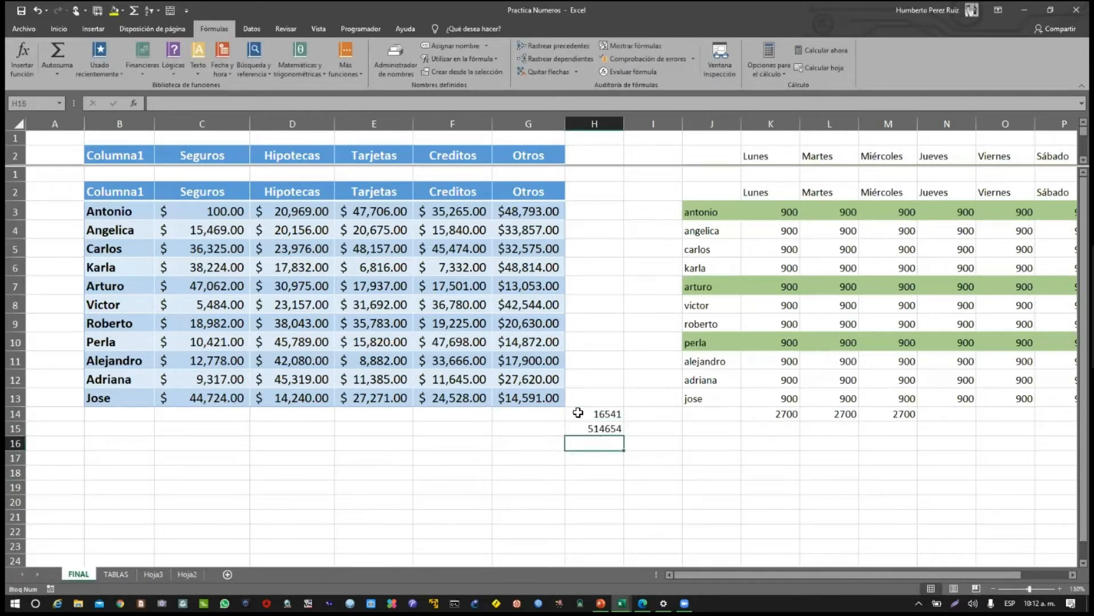
Delete the contents of cells H14:H15 and reselect H14
{"action": "key", "text": "Up"}
{"action": "key", "text": "Up"}
{"action": "key", "text": "Caps_Lock"}
{"action": "key", "text": "Down"}
{"action": "key", "text": "shift+Up"}
{"action": "key", "text": "Delete"}
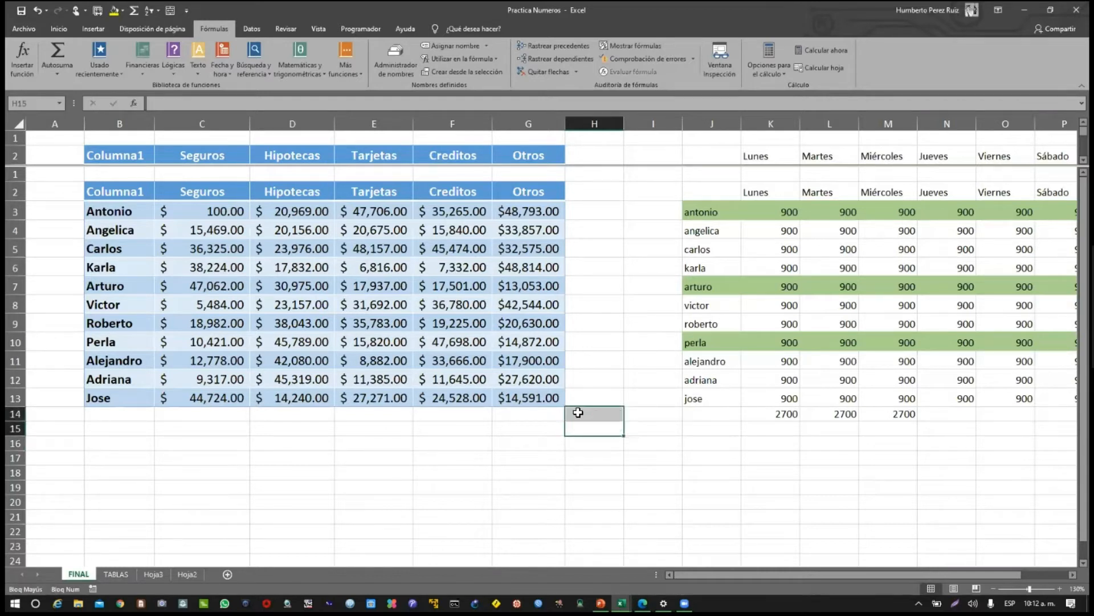
{"action": "key", "text": "Down"}
{"action": "key", "text": "Up"}
{"action": "key", "text": "Up"}
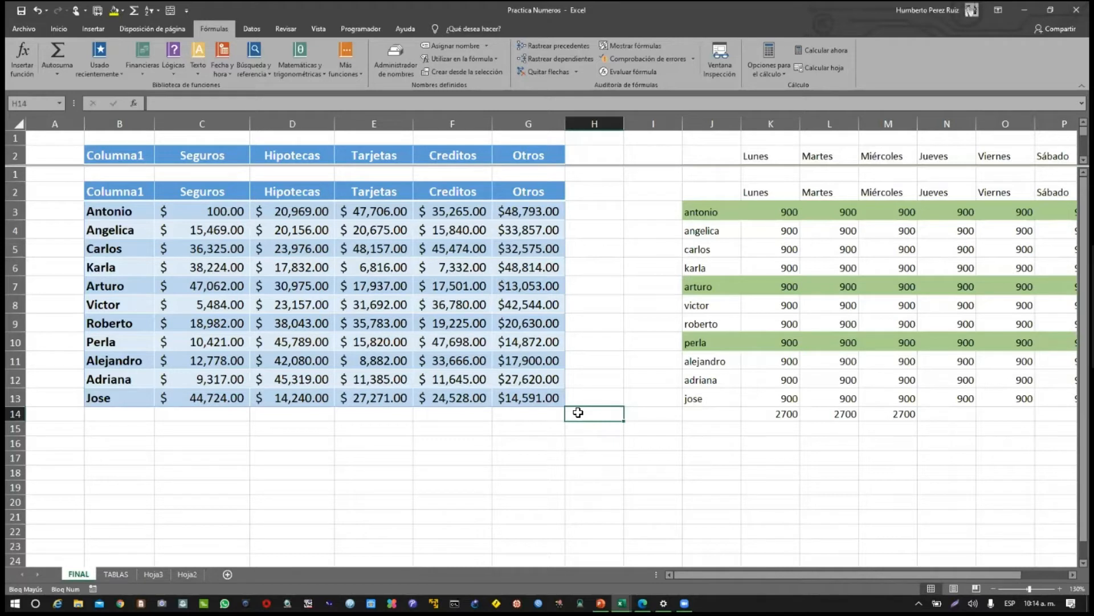
Enter 564654 in cell H14 and 5265 in cell H15
{"action": "type", "text": "564654"}
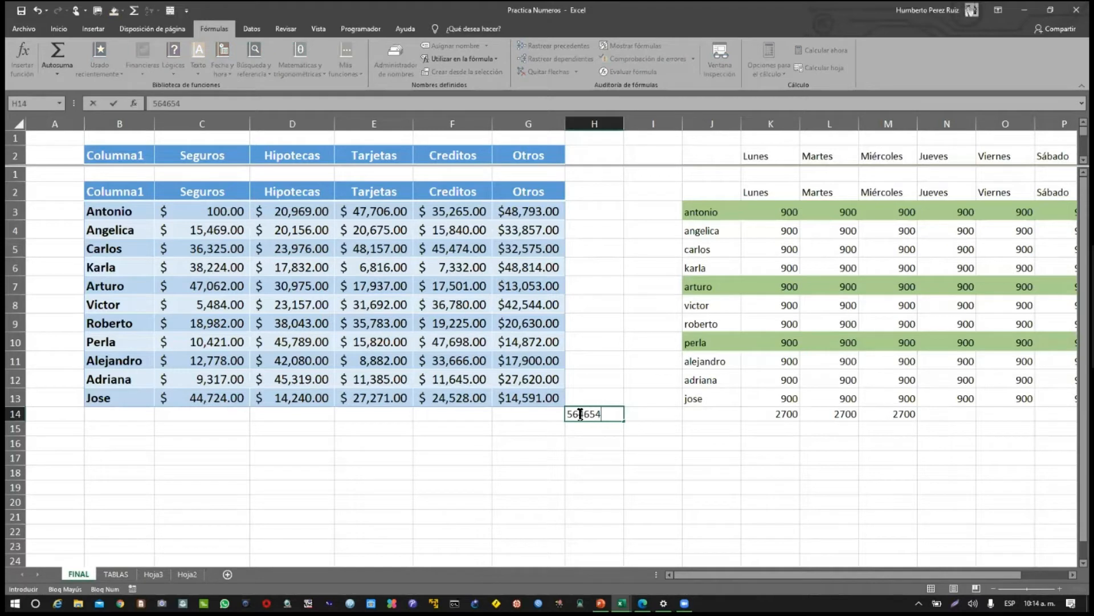
{"action": "key", "text": "Return"}
{"action": "type", "text": "5265+46"}
{"action": "key", "text": "BackSpace"}
{"action": "key", "text": "BackSpace"}
{"action": "key", "text": "BackSpace"}
{"action": "key", "text": "Return"}
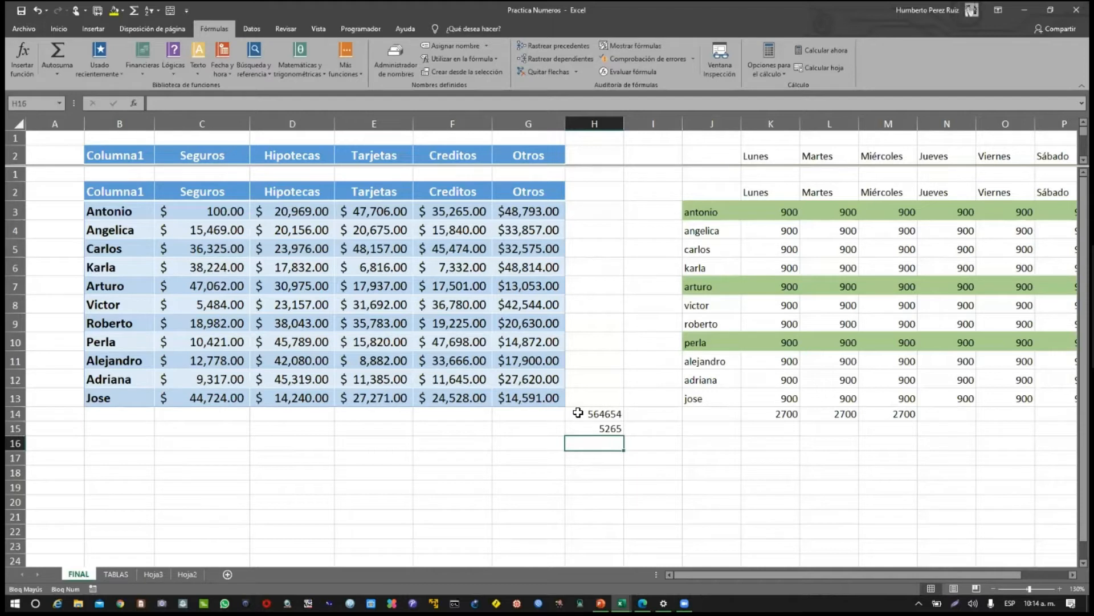
Clear the two numbers from cells H14:H15 and move the selection to I15
{"action": "key", "text": "Up"}
{"action": "key", "text": "Up"}
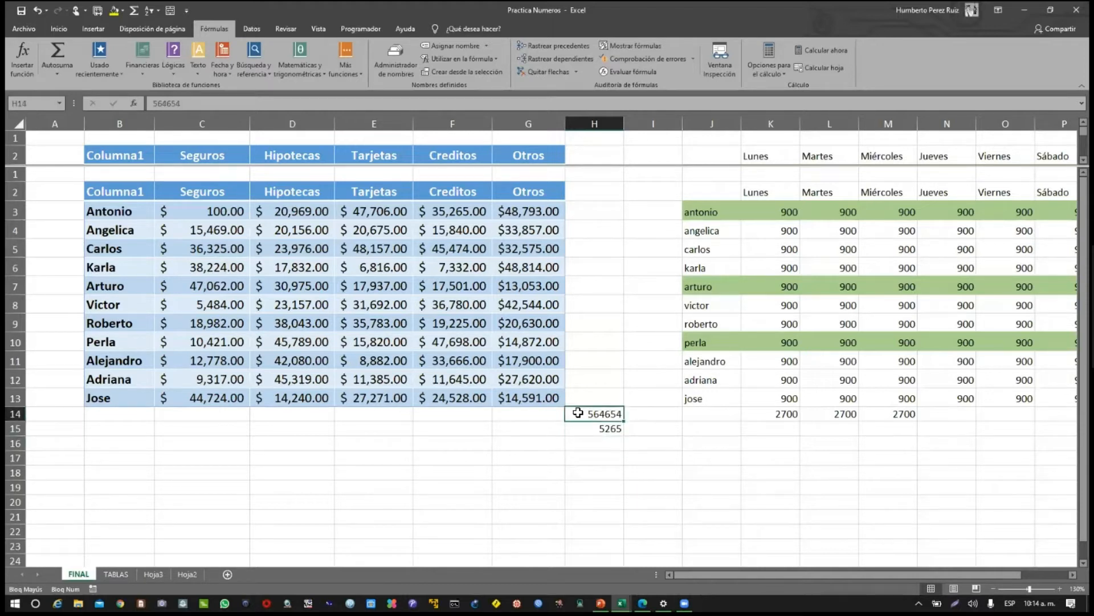
{"action": "key", "text": "shift+Down"}
{"action": "key", "text": "Delete"}
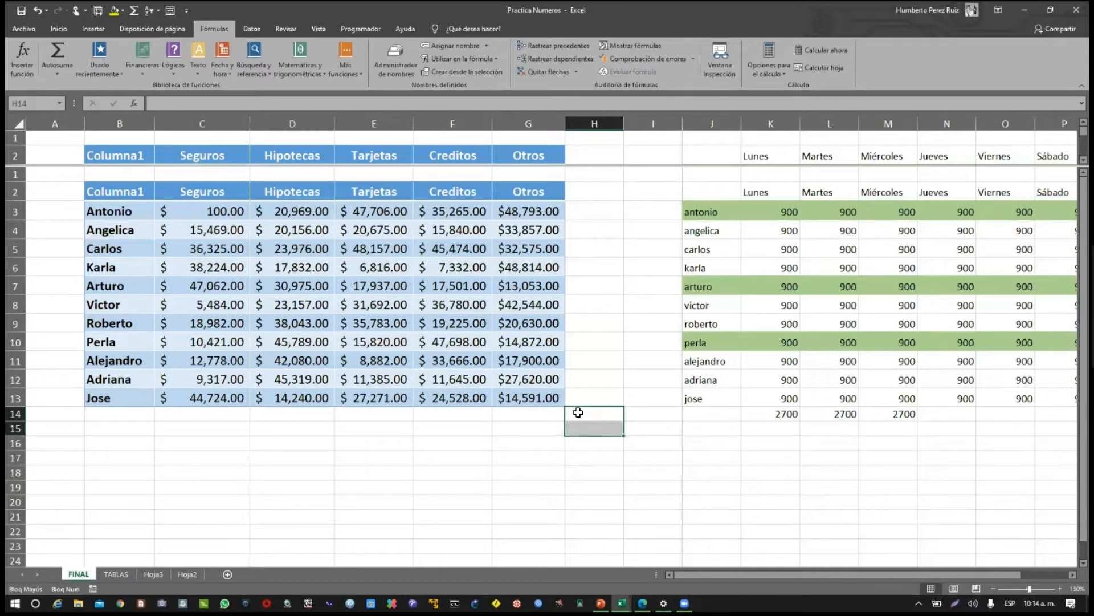
{"action": "key", "text": "Right"}
{"action": "key", "text": "Down"}
{"action": "key", "text": "Left"}
{"action": "key", "text": "Right"}
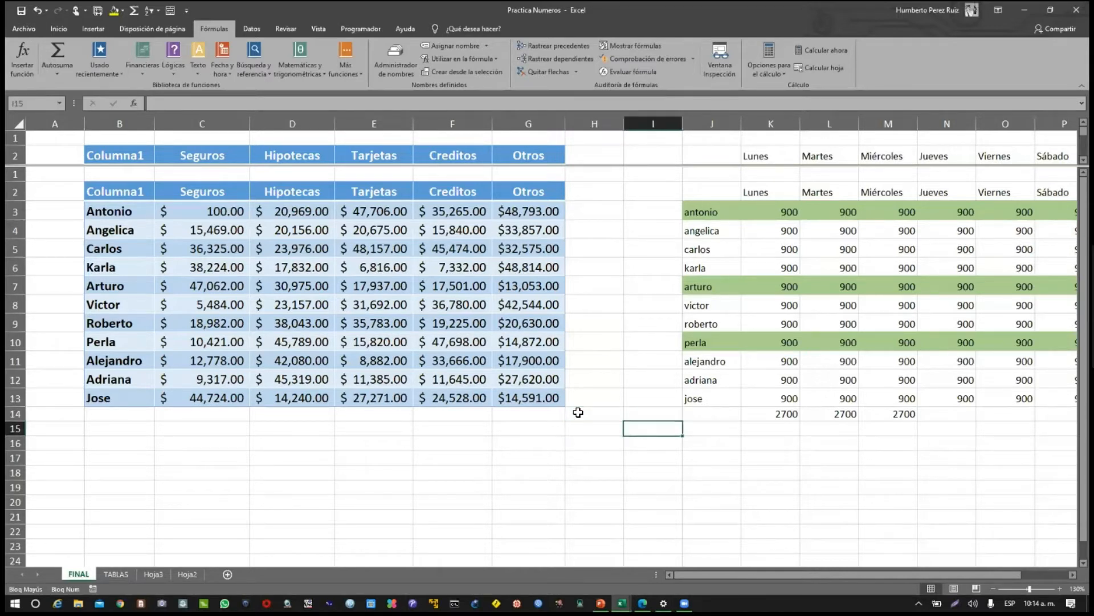
Enter 1354 in cell H14 and 4654 in cell H15
{"action": "left_click", "coordinate": [578, 412]}
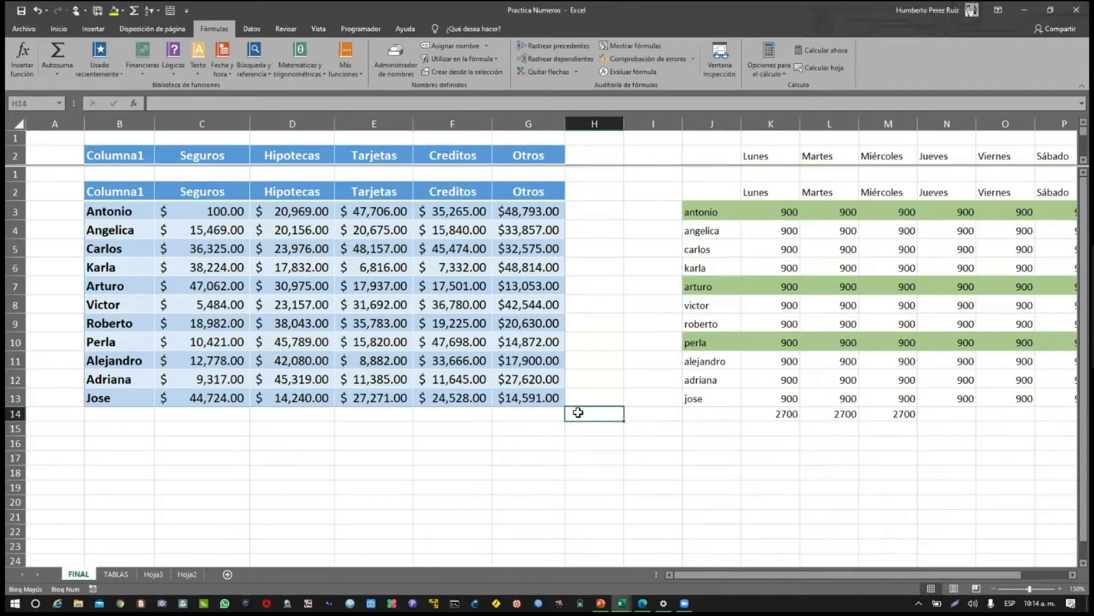
{"action": "type", "text": "1354"}
{"action": "key", "text": "Return"}
{"action": "type", "text": "4654"}
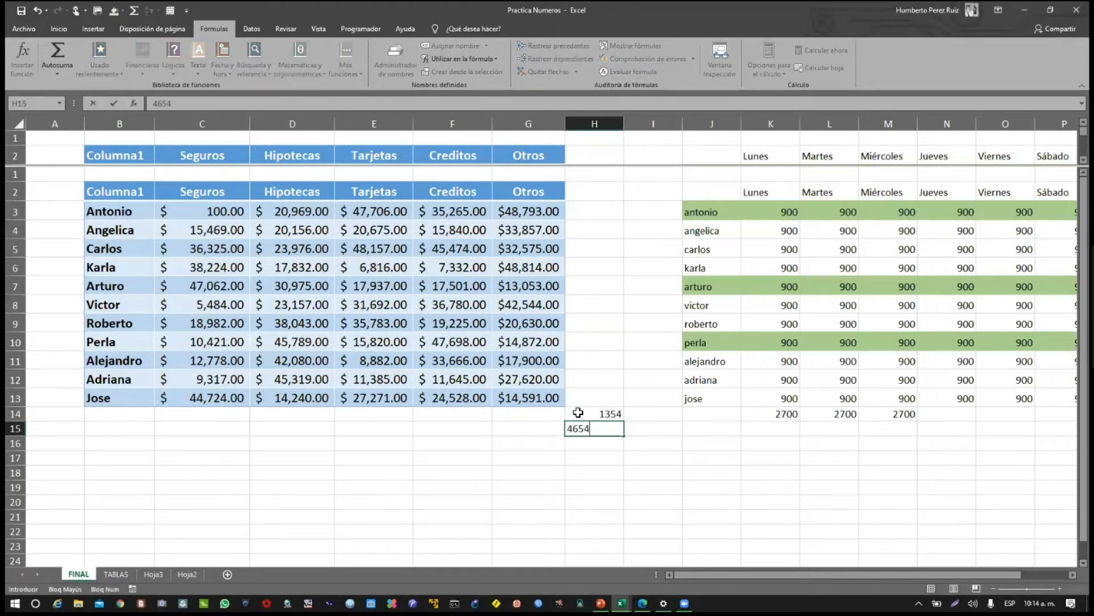
{"action": "key", "text": "Return"}
Move cell by cell through the Otros and Creditos columns up to F7, and back down column H to H14
{"action": "key", "text": "Up"}
{"action": "key", "text": "Left"}
{"action": "key", "text": "Up"}
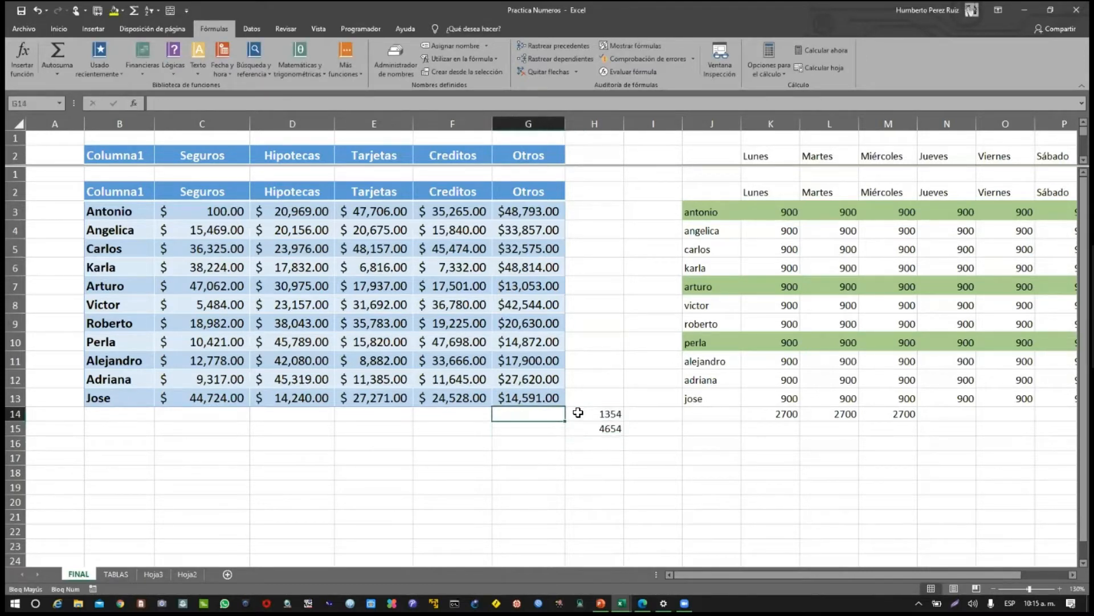
{"action": "key", "text": "Up"}
{"action": "key", "text": "Up"}
{"action": "key", "text": "Up"}
{"action": "key", "text": "Up"}
{"action": "key", "text": "Left"}
{"action": "key", "text": "Up"}
{"action": "key", "text": "Up"}
{"action": "key", "text": "Up"}
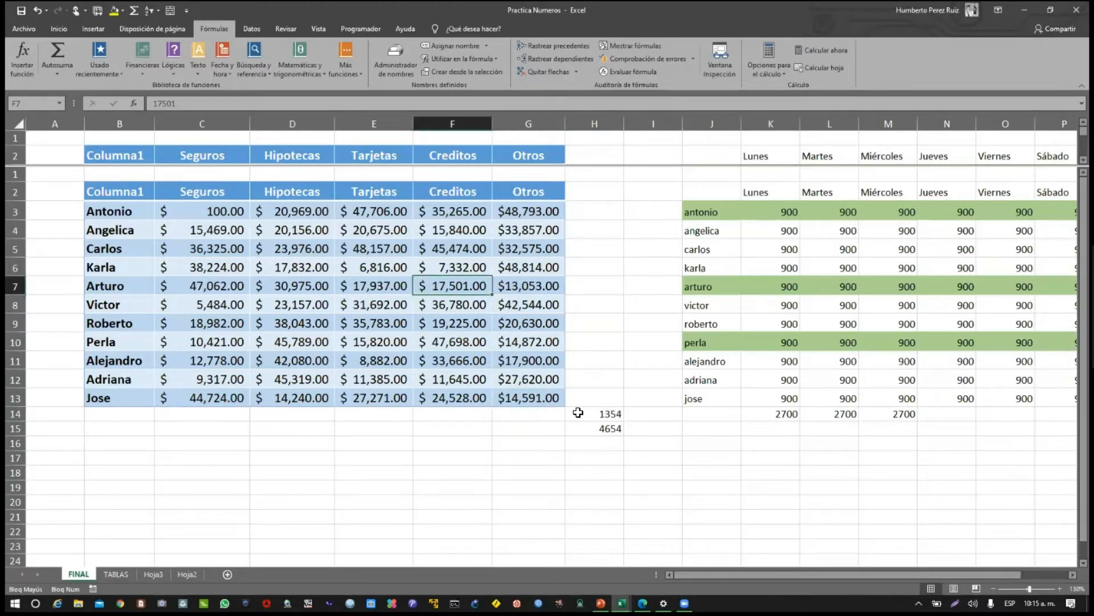
{"action": "key", "text": "Right"}
{"action": "key", "text": "Right"}
{"action": "key", "text": "Down"}
{"action": "key", "text": "Down"}
{"action": "key", "text": "Down"}
{"action": "key", "text": "Down"}
{"action": "key", "text": "Down"}
{"action": "key", "text": "Down"}
{"action": "key", "text": "Down"}
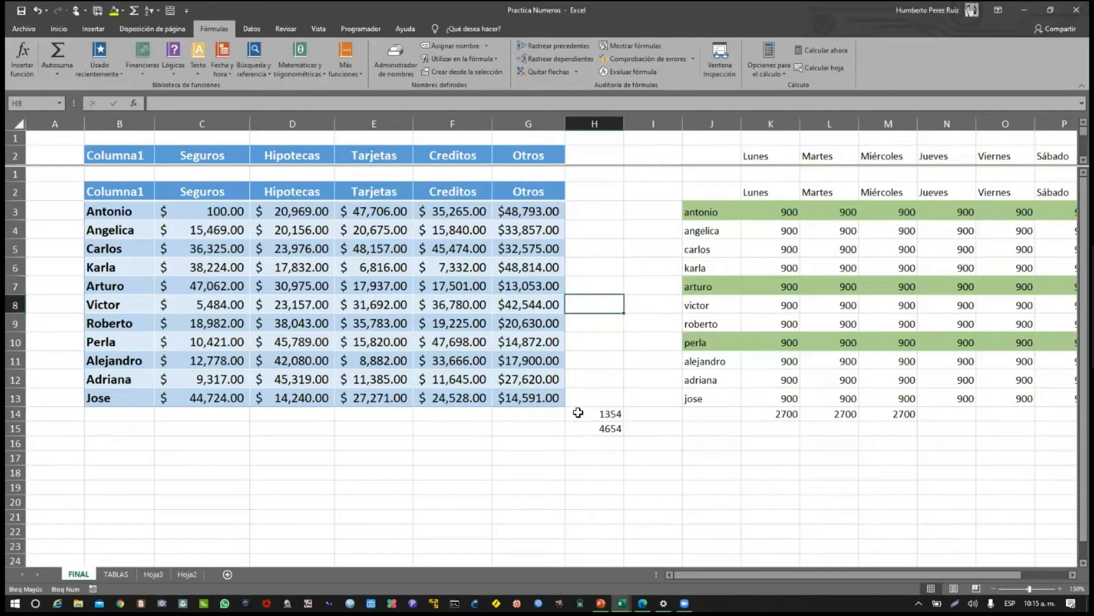
Clear the test numbers from H14:H15 and select cell G13 in the table
{"action": "key", "text": "shift+Down"}
{"action": "key", "text": "Delete"}
{"action": "key", "text": "Up"}
{"action": "key", "text": "Left"}
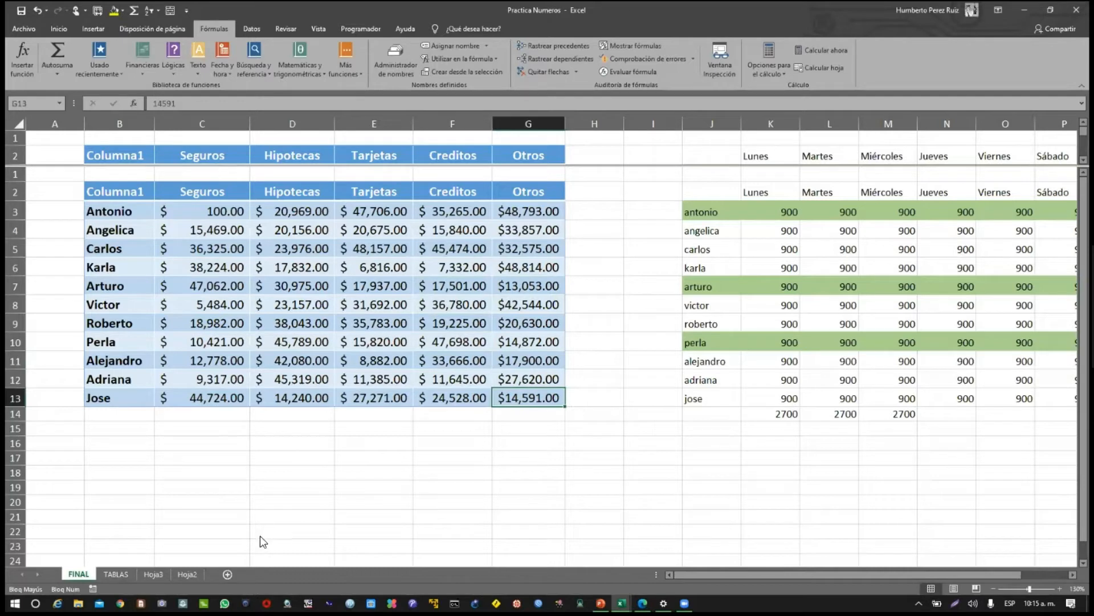
Look through the TABLAS, Hoja3 and Hoja2 worksheets in turn
{"action": "left_click", "coordinate": [109, 573]}
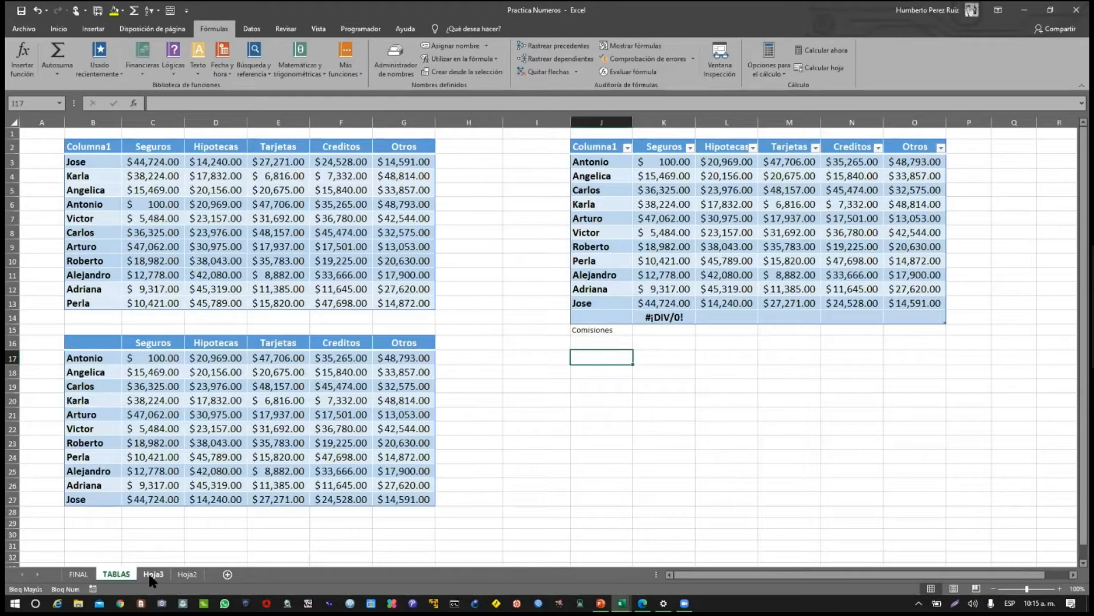
{"action": "left_click", "coordinate": [151, 574]}
{"action": "left_click", "coordinate": [180, 573]}
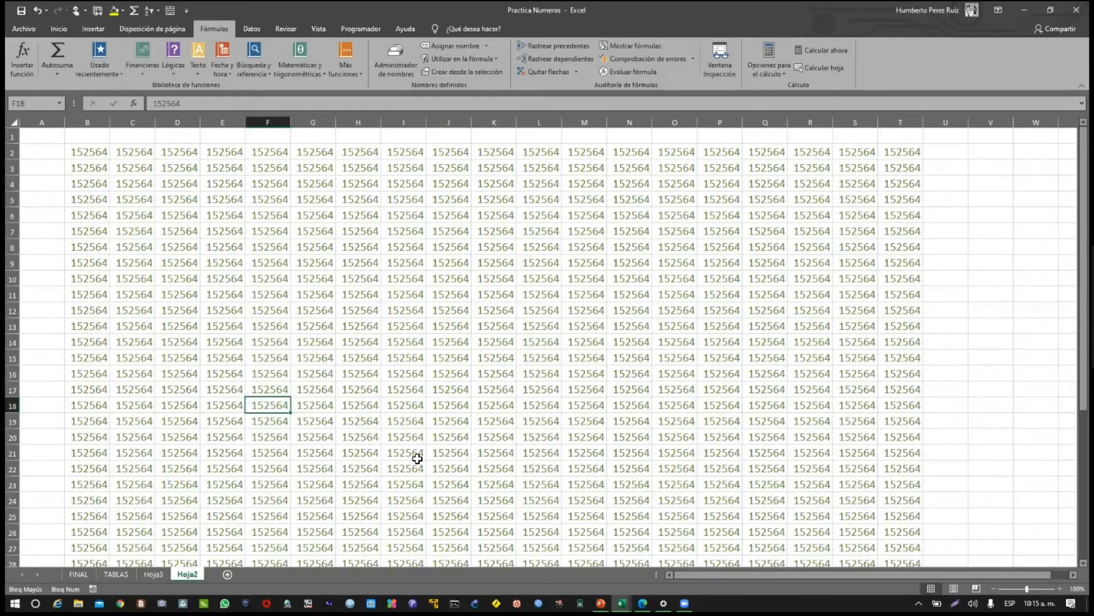
Examine the block of numbers on Hoja2, checking the empty cells beyond its last column and below its last row
{"action": "left_click", "coordinate": [330, 264]}
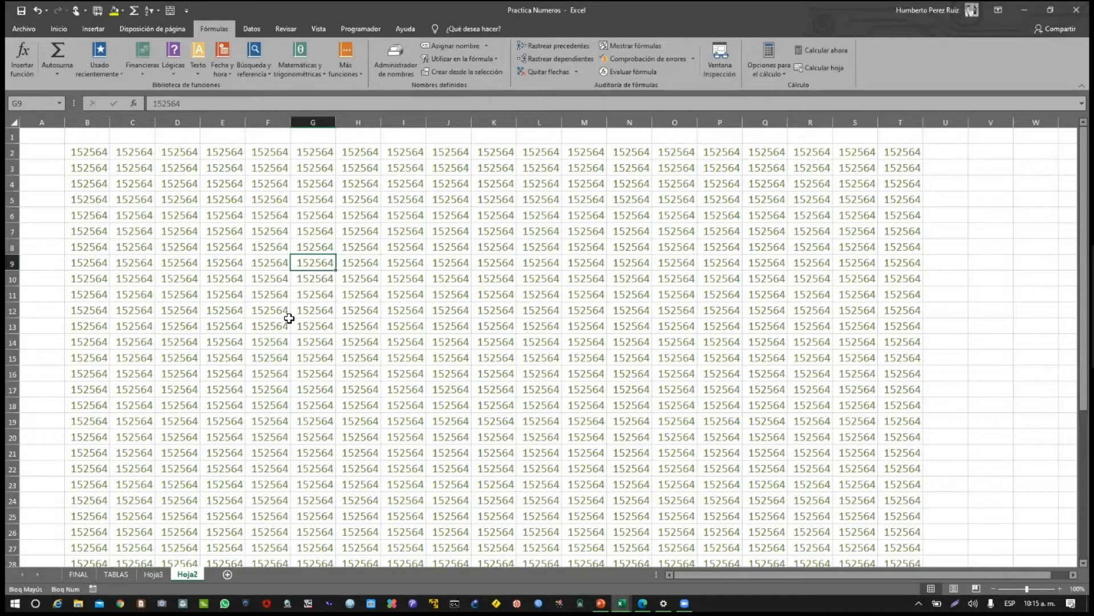
{"action": "left_click", "coordinate": [946, 468]}
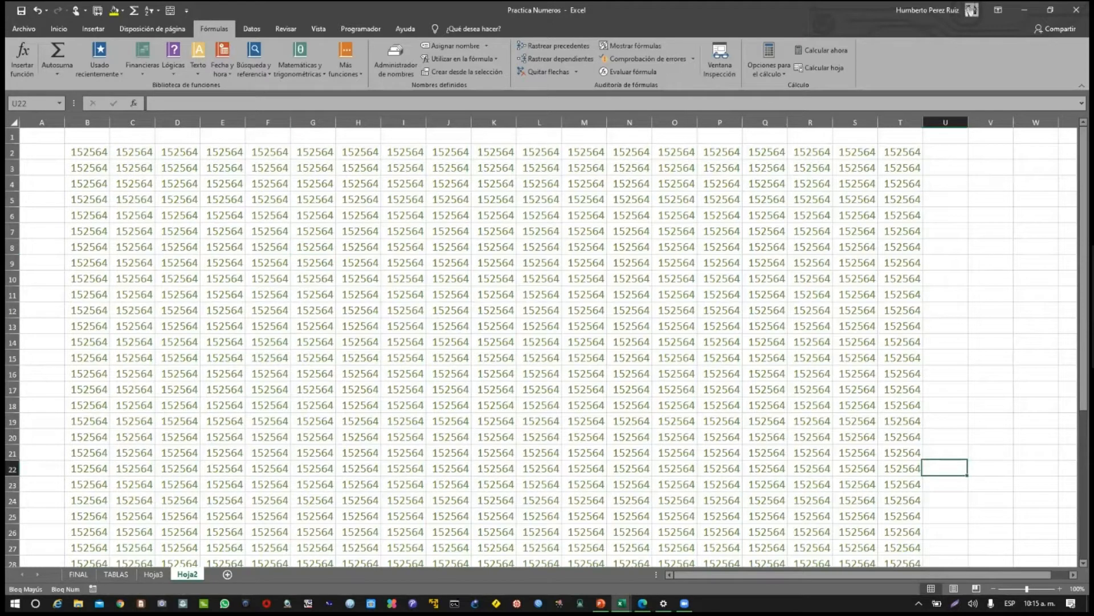
{"action": "left_click", "coordinate": [991, 453]}
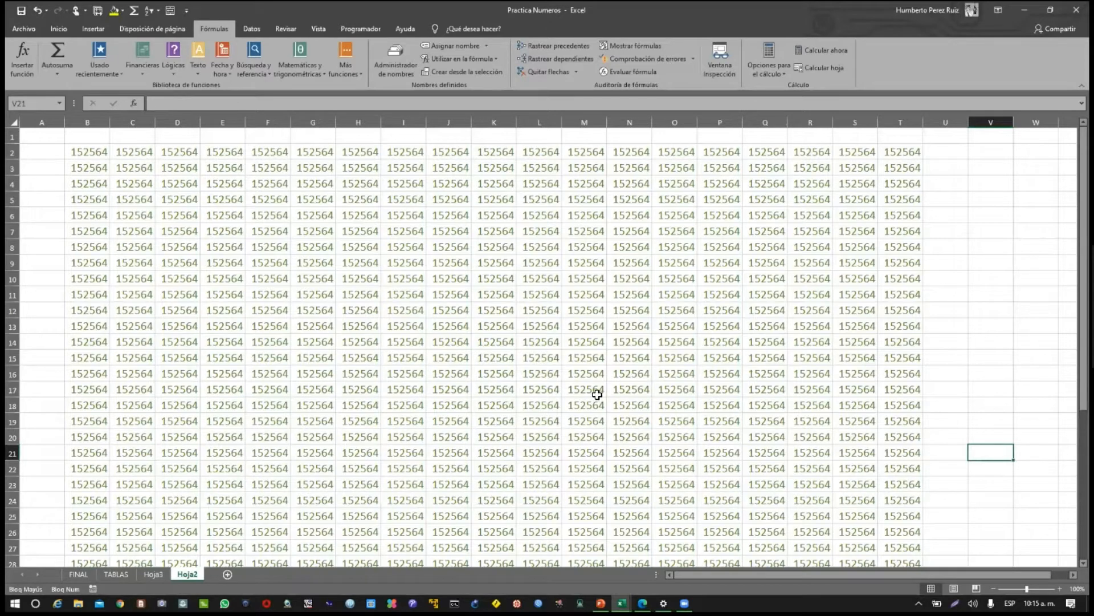
{"action": "scroll", "coordinate": [607, 394], "scroll_direction": "down", "scroll_amount": 6}
{"action": "scroll", "coordinate": [606, 395], "scroll_direction": "up", "scroll_amount": 6}
{"action": "scroll", "coordinate": [606, 394], "scroll_direction": "down", "scroll_amount": 7}
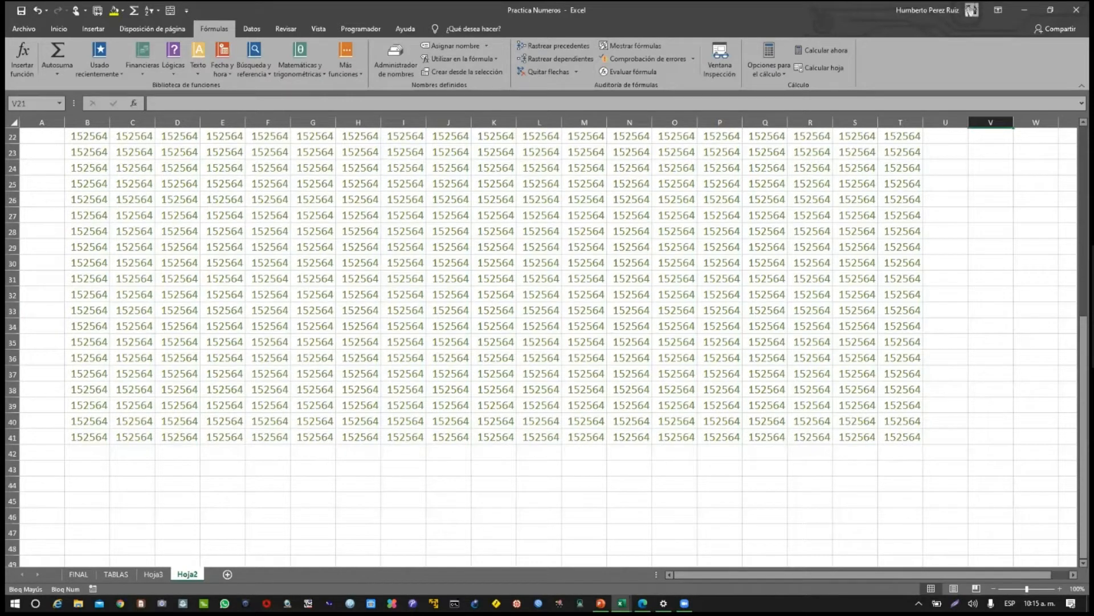
{"action": "left_click", "coordinate": [900, 452]}
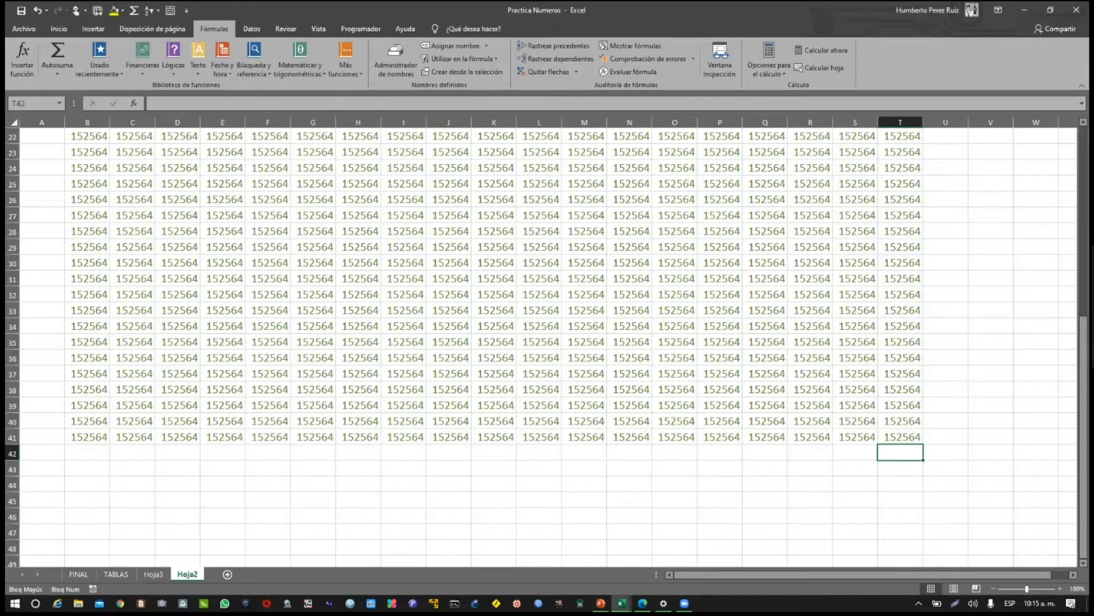
{"action": "left_click", "coordinate": [945, 468]}
{"action": "left_click", "coordinate": [946, 452]}
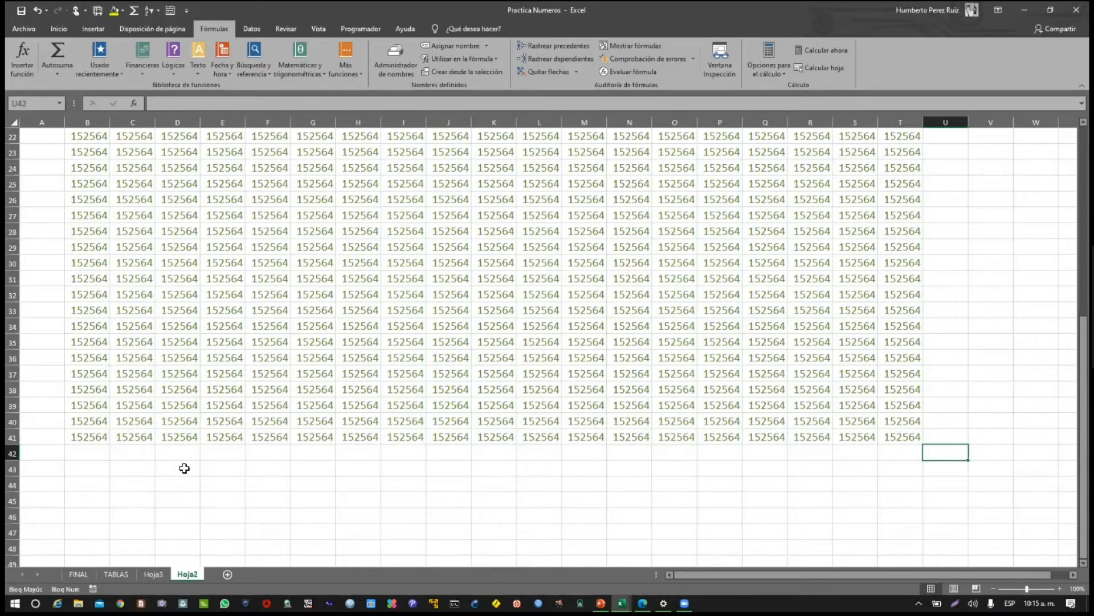
Return to the FINAL worksheet and move through the empty cells below the table to C14 under Seguros
{"action": "left_click", "coordinate": [78, 574]}
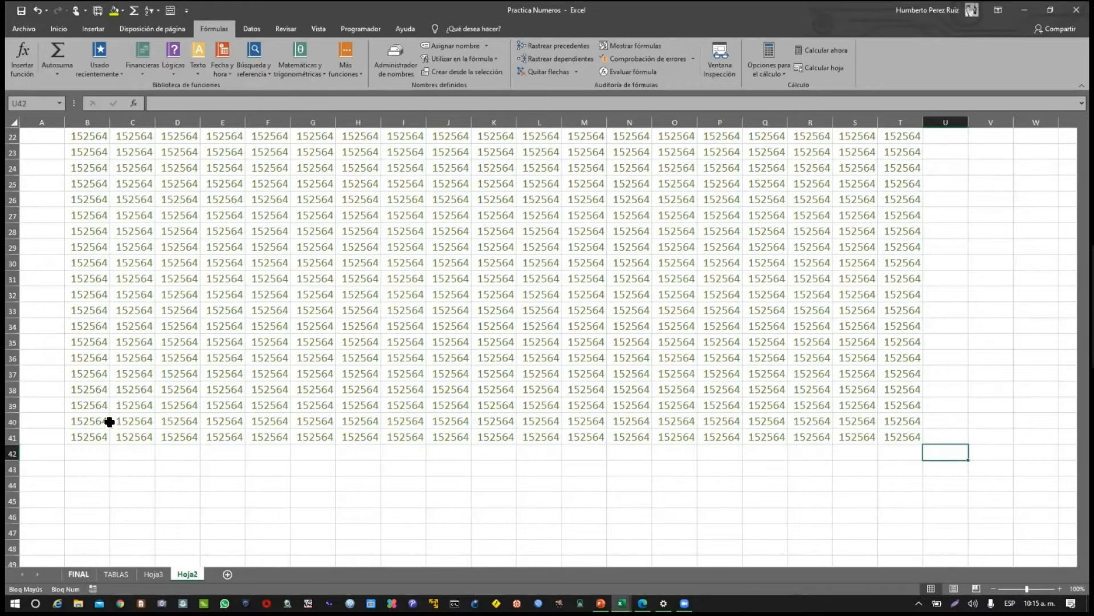
{"action": "left_click", "coordinate": [108, 430]}
{"action": "left_click", "coordinate": [73, 419]}
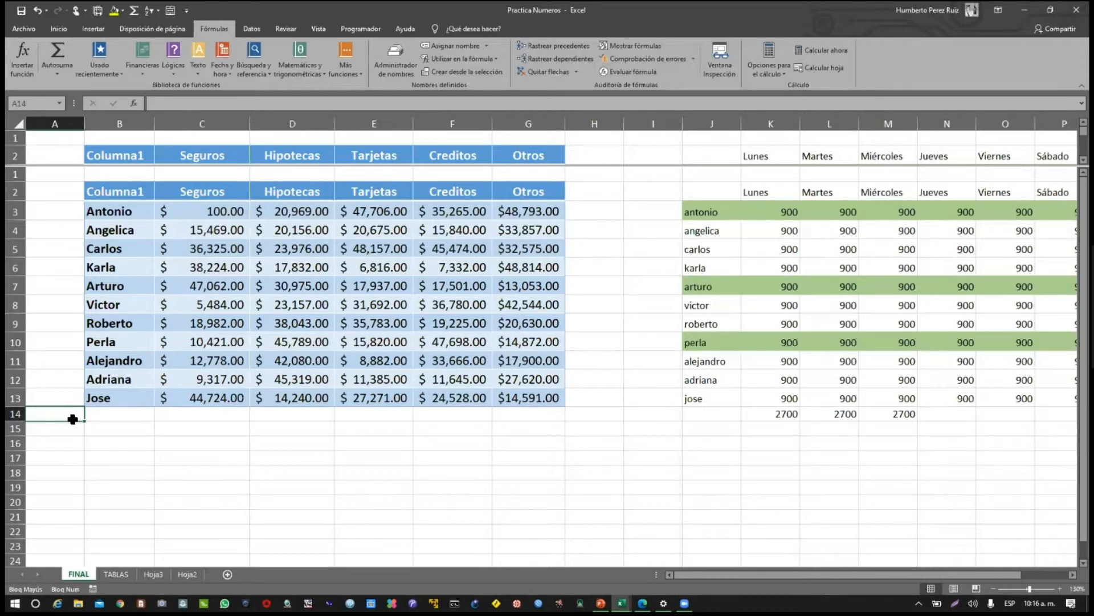
{"action": "left_click", "coordinate": [297, 458]}
{"action": "left_click", "coordinate": [365, 469]}
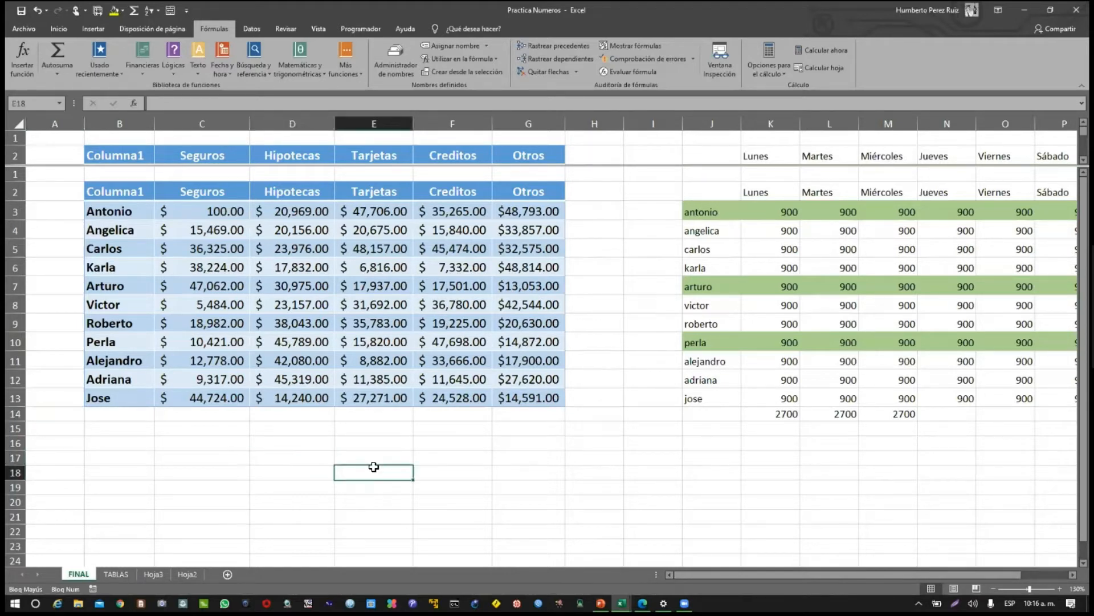
{"action": "left_click", "coordinate": [458, 443]}
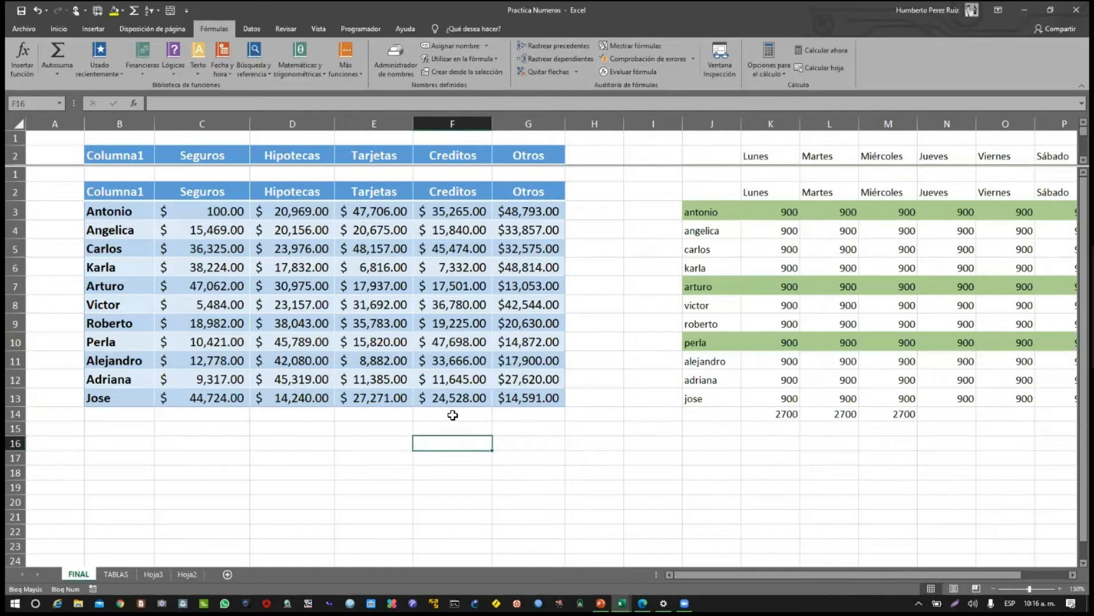
{"action": "left_click", "coordinate": [453, 415]}
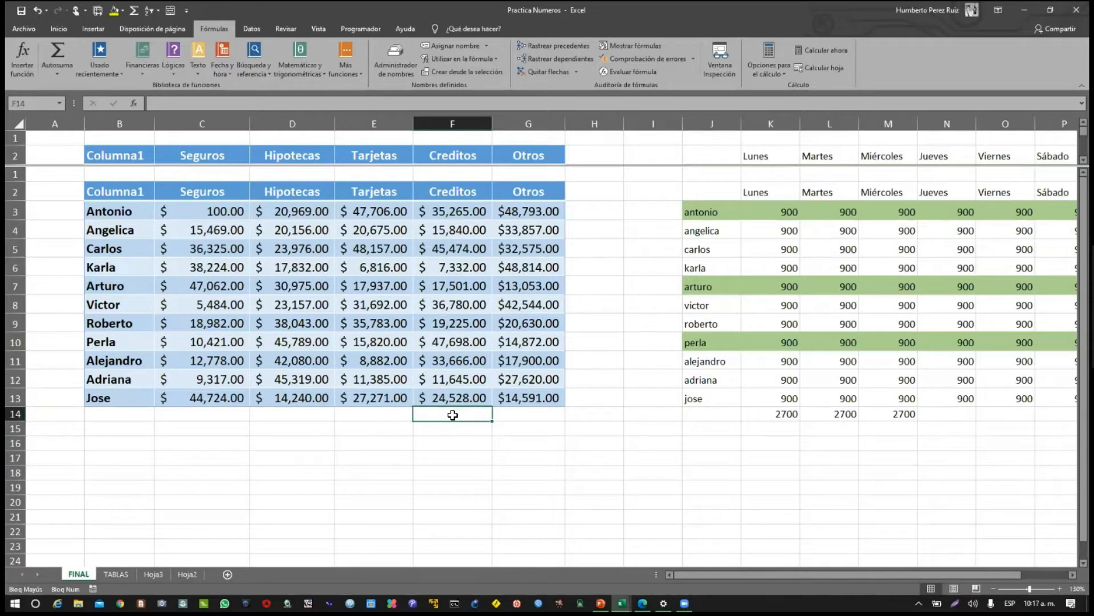
{"action": "key", "text": "Left"}
{"action": "key", "text": "Left"}
{"action": "key", "text": "Left"}
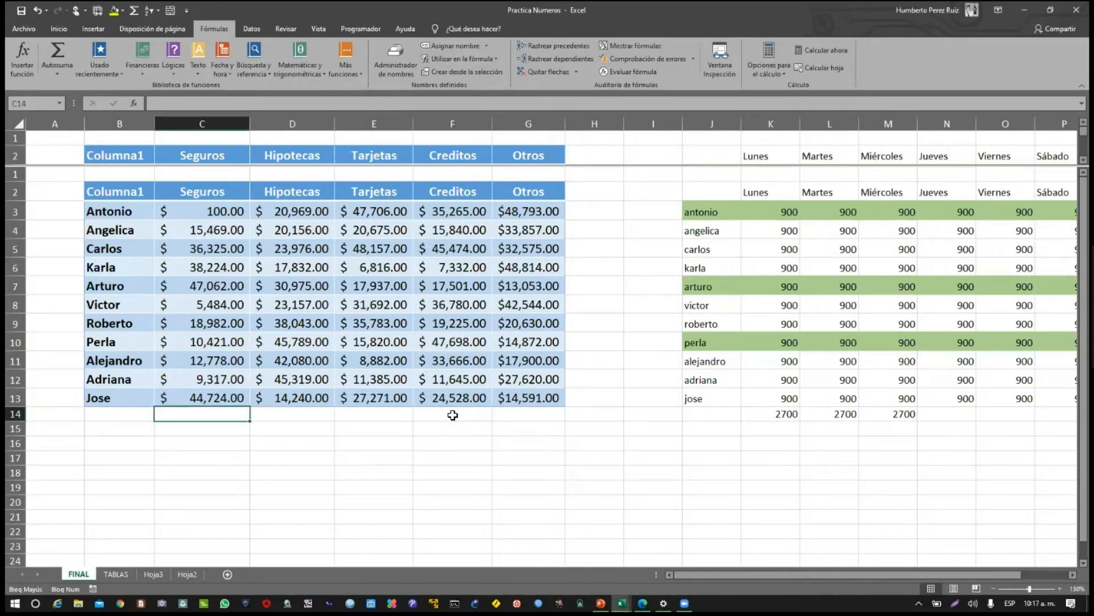
On the TABLAS worksheet, total the upper table's Seguros column in C14 with =SUMA(C3:C13) and copy the formula across to G14
{"action": "left_click", "coordinate": [118, 573]}
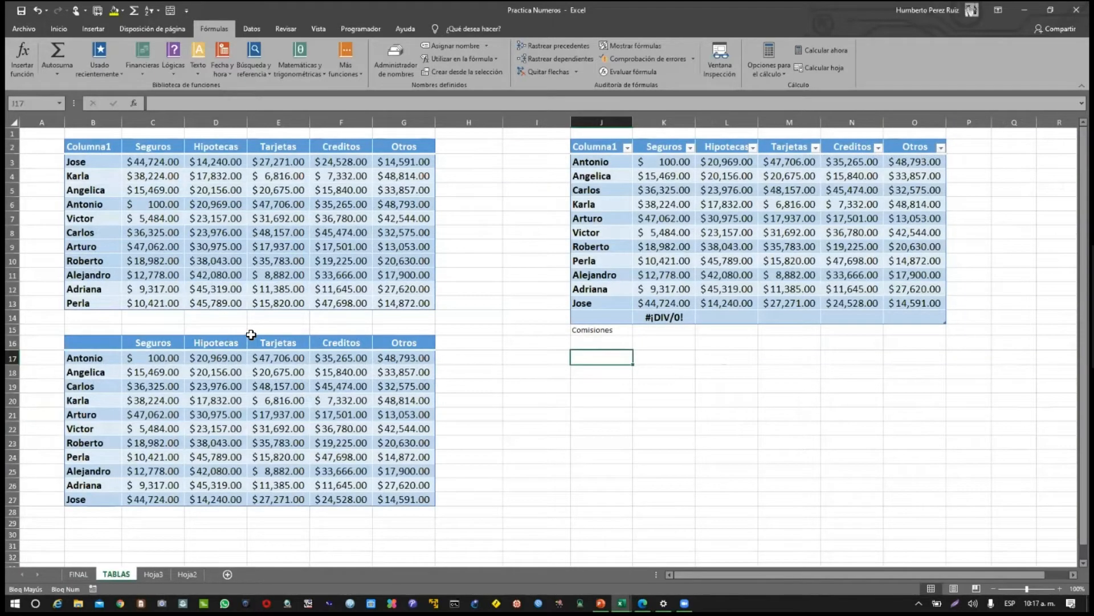
{"action": "left_click", "coordinate": [195, 317]}
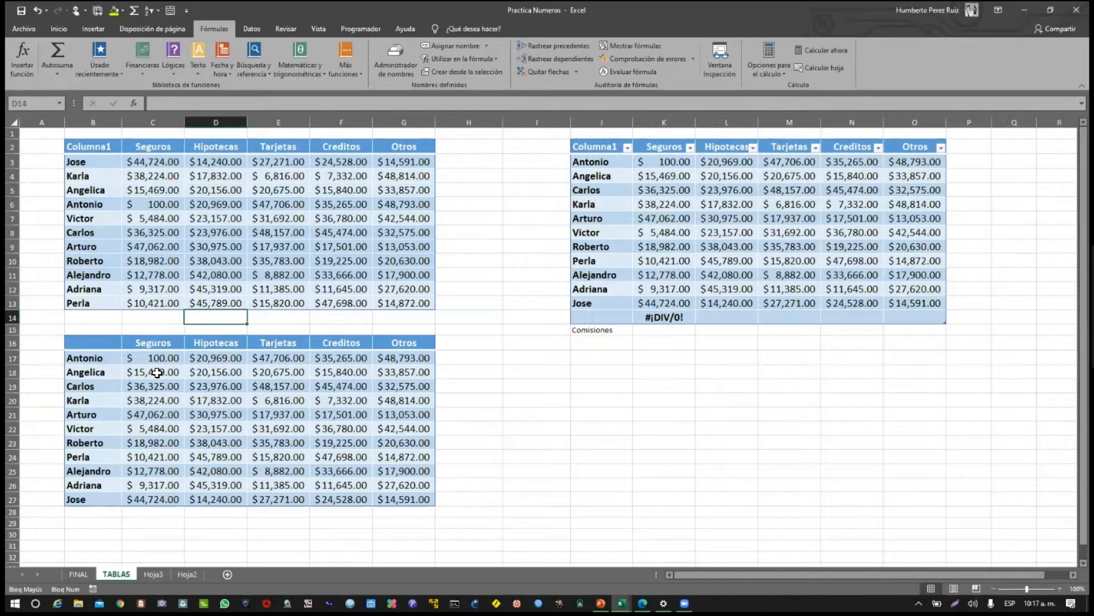
{"action": "left_click", "coordinate": [145, 316]}
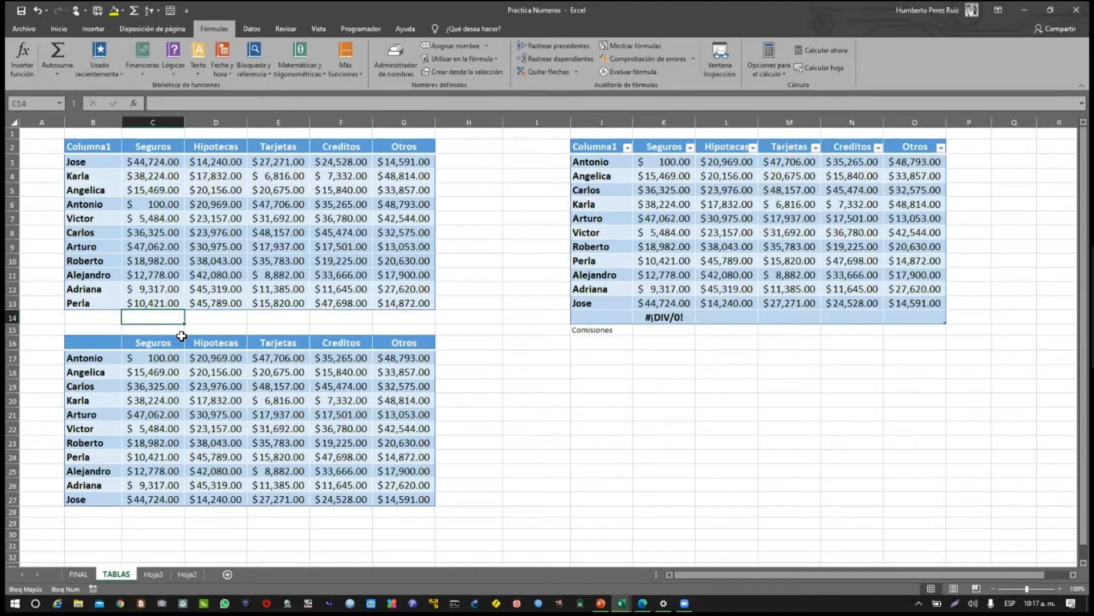
{"action": "type", "text": "="}
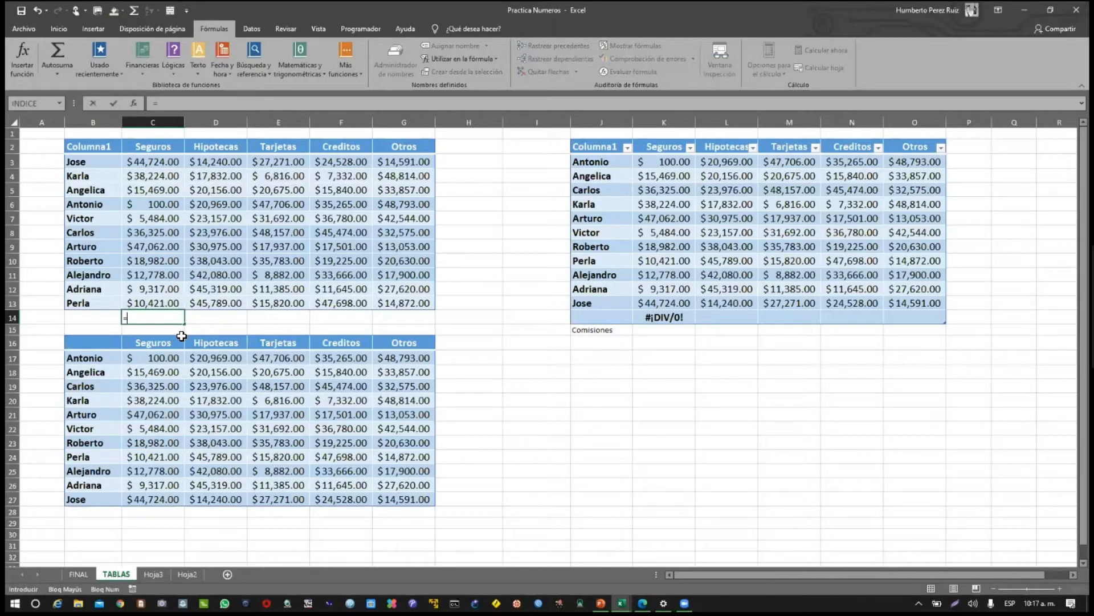
{"action": "type", "text": "SUMA"}
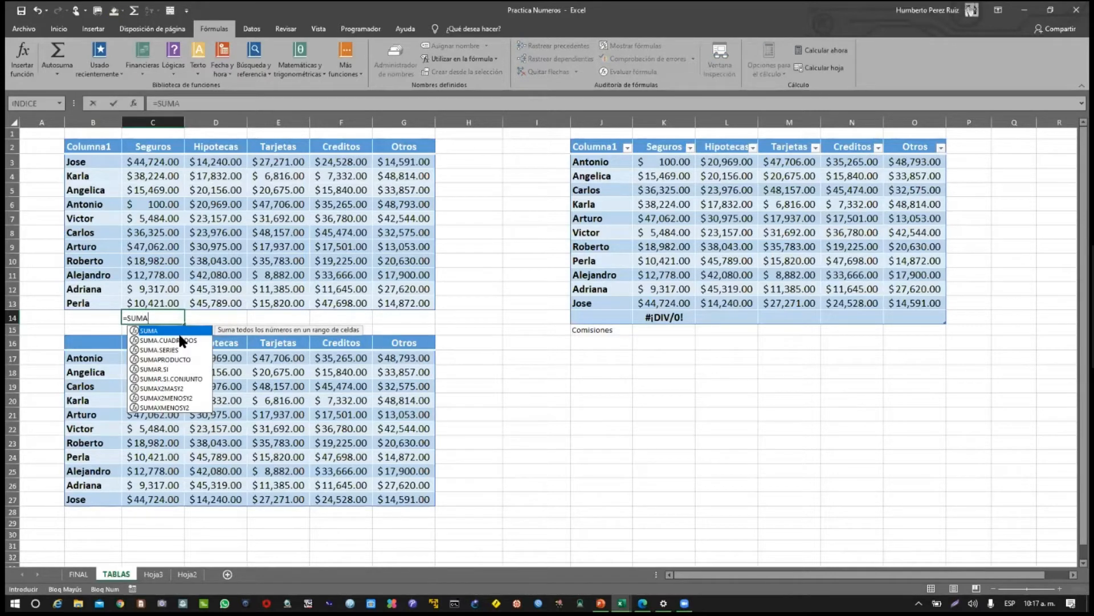
{"action": "type", "text": "("}
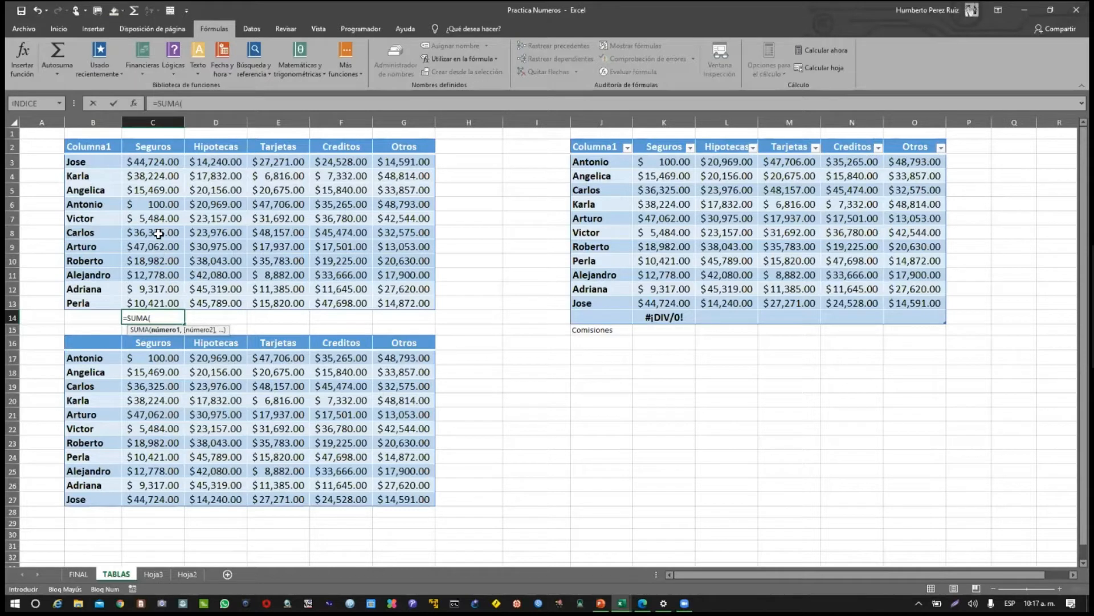
{"action": "left_click", "coordinate": [163, 159]}
{"action": "key", "text": "ctrl+shift+Down"}
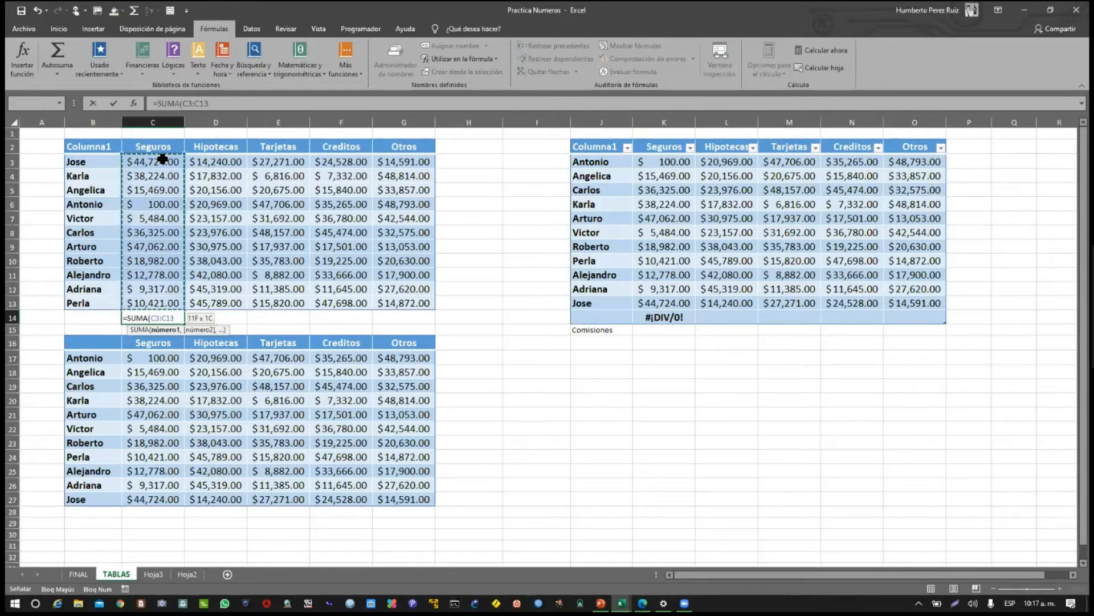
{"action": "key", "text": "Return"}
{"action": "key", "text": "Up"}
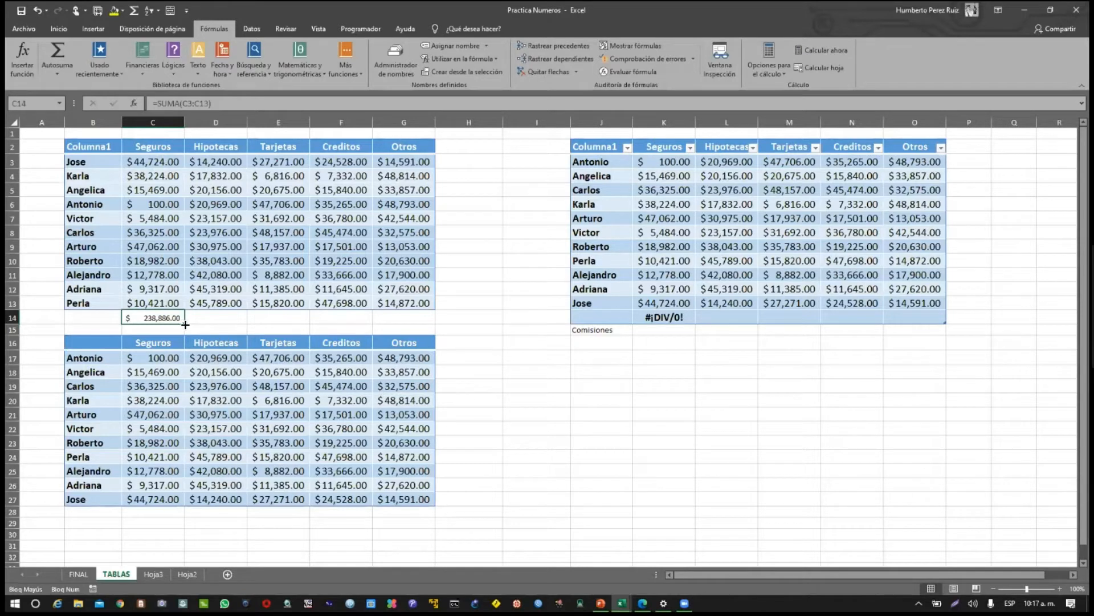
{"action": "left_click_drag", "start_coordinate": [186, 325], "coordinate": [422, 326]}
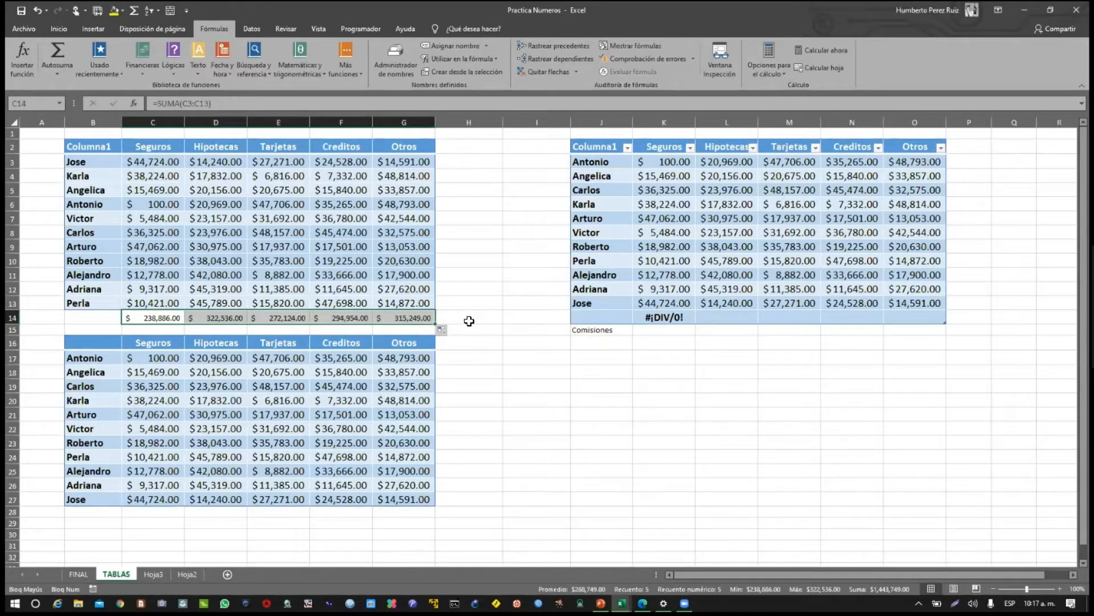
Inspect the copied sum formulas in cells D14 through G14 one by one, leaving each as it is
{"action": "double_click", "coordinate": [220, 317]}
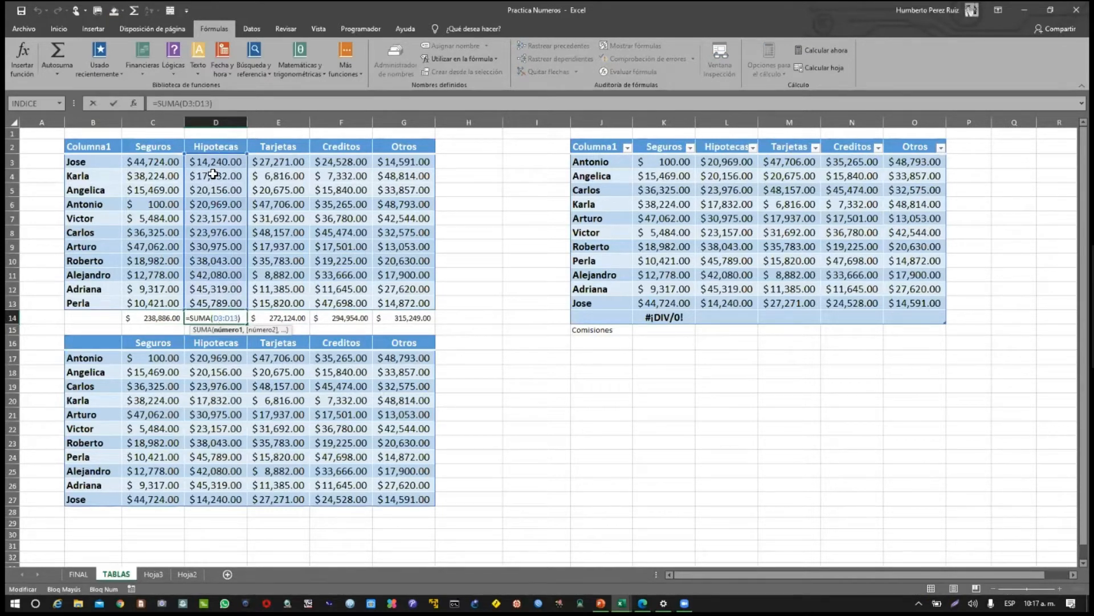
{"action": "key", "text": "Return"}
{"action": "double_click", "coordinate": [290, 318]}
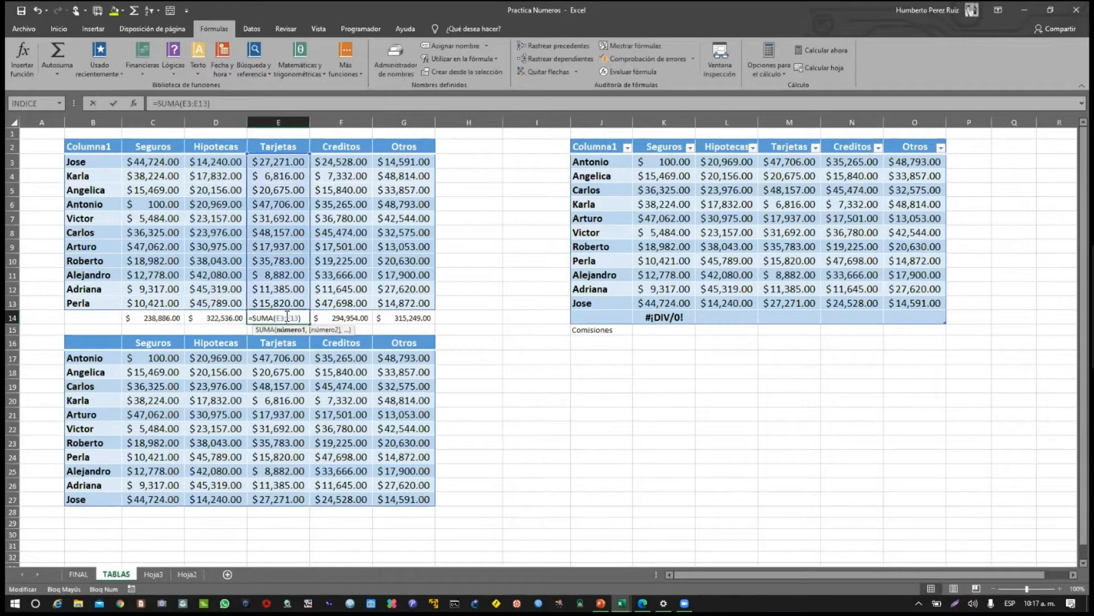
{"action": "key", "text": "Return"}
{"action": "double_click", "coordinate": [364, 320]}
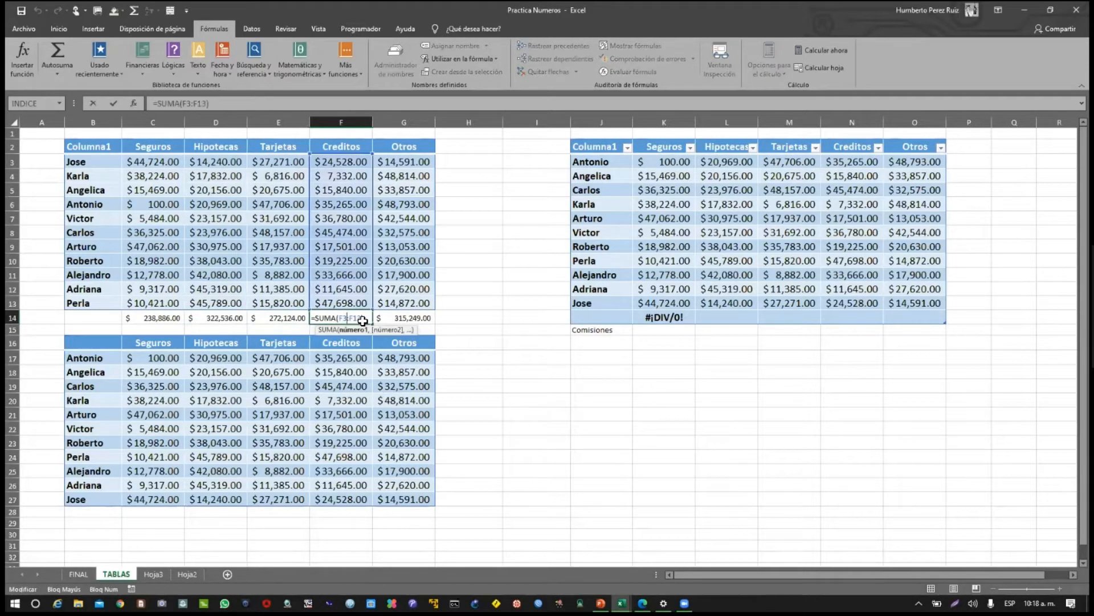
{"action": "key", "text": "Return"}
{"action": "double_click", "coordinate": [412, 318]}
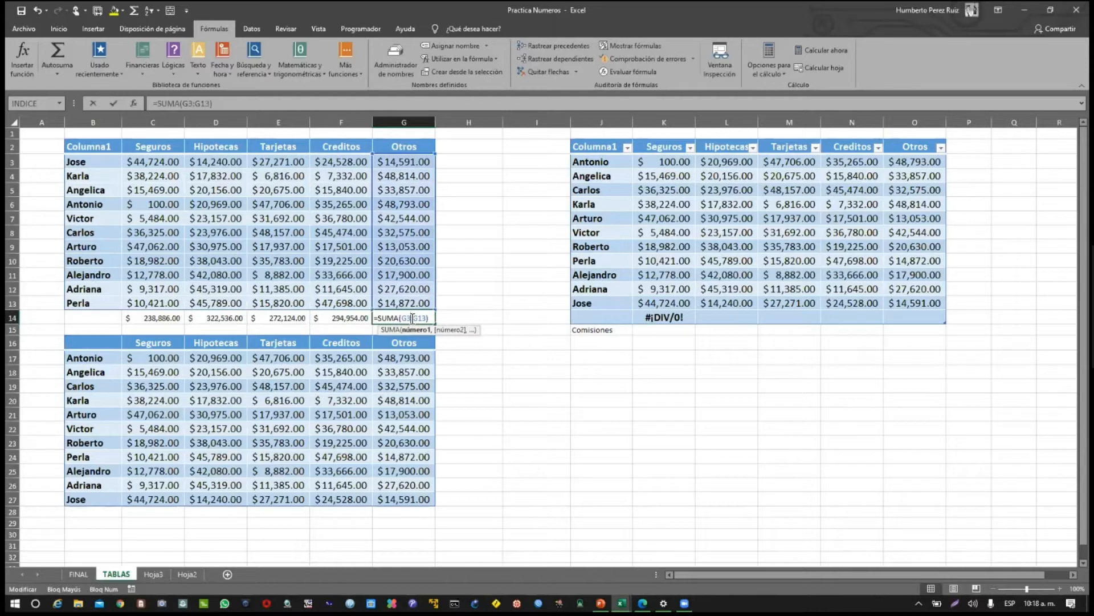
{"action": "key", "text": "Return"}
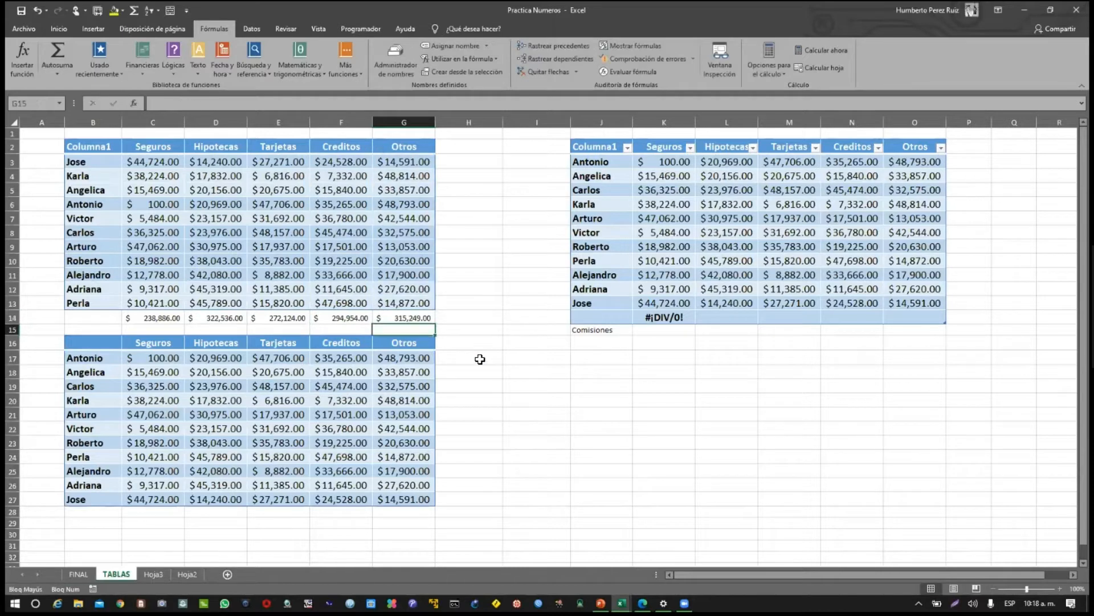
Return to the FINAL worksheet, and switch to the Region 2 worksheet of the Diciembre con comisiones 2020 workbook
{"action": "left_click", "coordinate": [80, 572]}
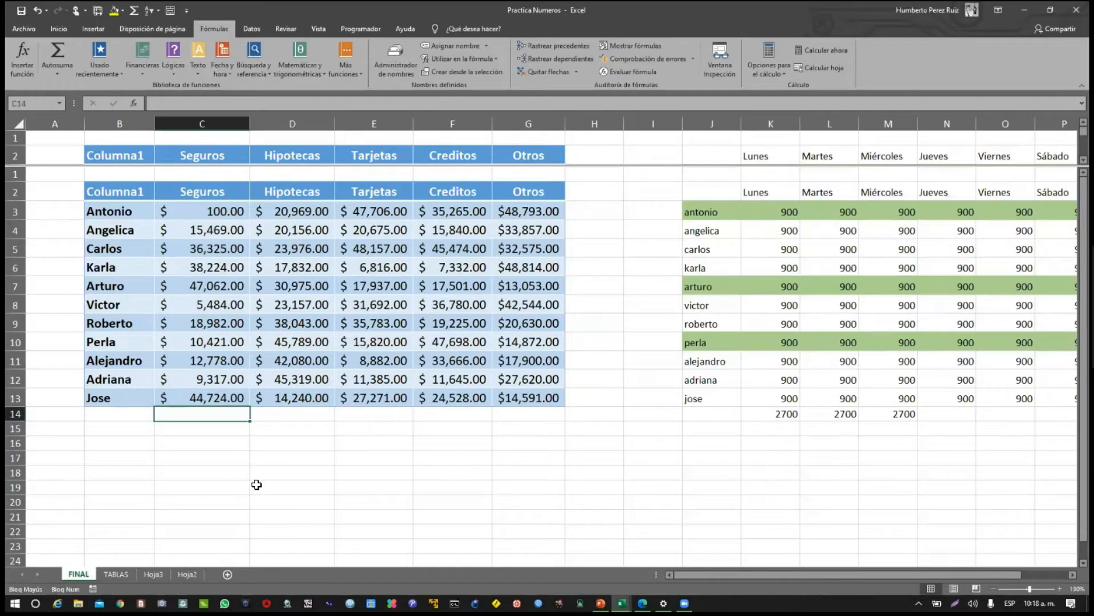
{"action": "left_click", "coordinate": [622, 603]}
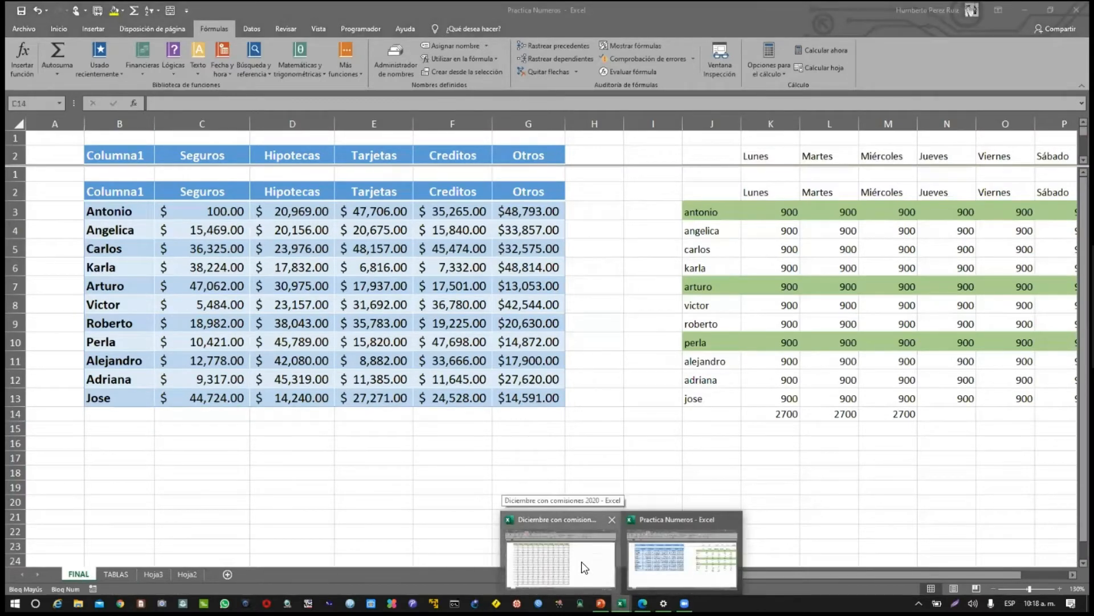
{"action": "left_click", "coordinate": [581, 562]}
{"action": "left_click", "coordinate": [127, 574]}
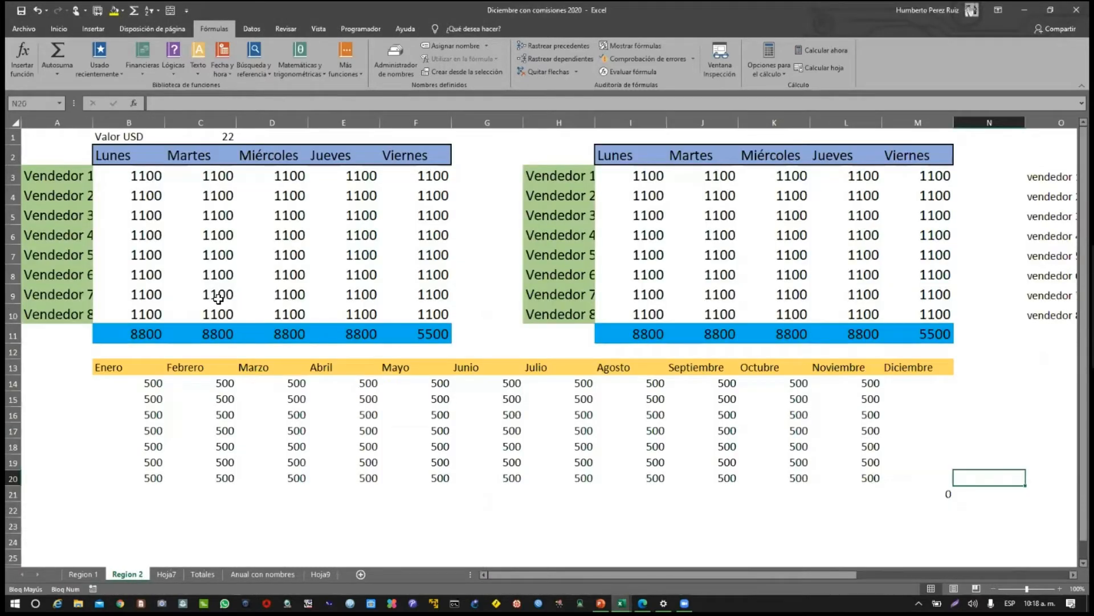
Select the first table's weekday amounts in B3:F10 and move cell by cell down column B to B12
{"action": "left_click", "coordinate": [141, 178]}
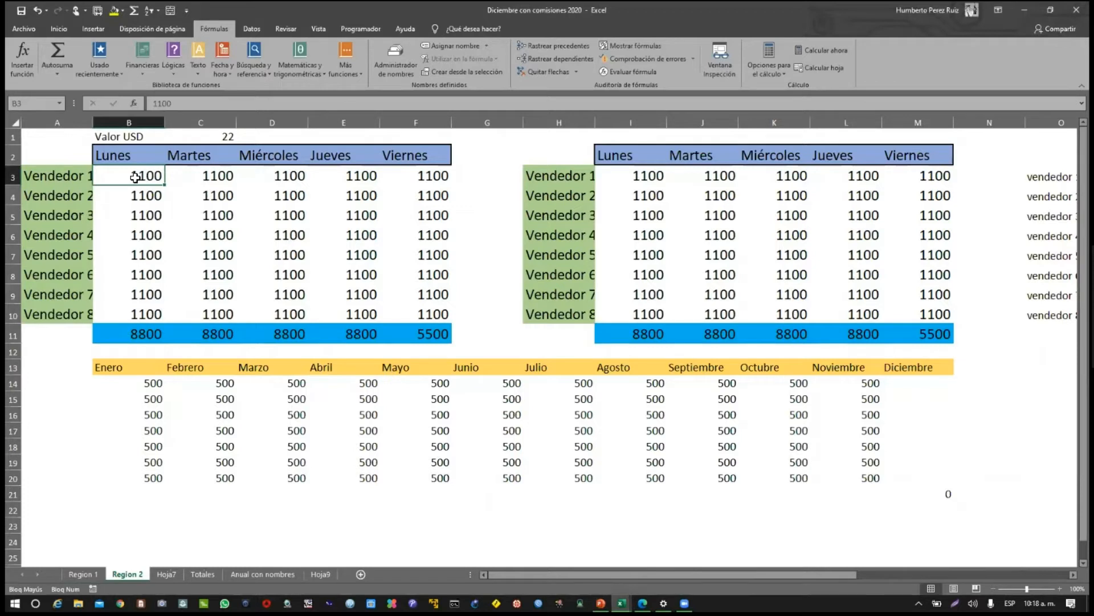
{"action": "left_click_drag", "start_coordinate": [131, 178], "coordinate": [428, 313]}
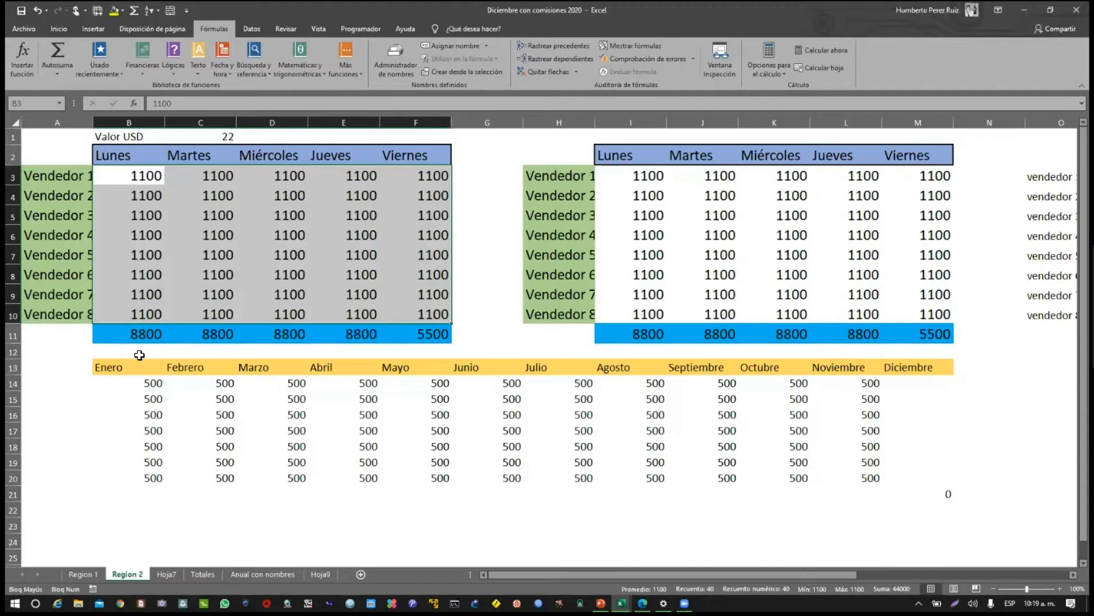
{"action": "key", "text": "Down"}
{"action": "key", "text": "Down"}
{"action": "key", "text": "Down"}
{"action": "key", "text": "Down"}
{"action": "key", "text": "Down"}
{"action": "key", "text": "Down"}
{"action": "key", "text": "Down"}
{"action": "key", "text": "Down"}
{"action": "key", "text": "Down"}
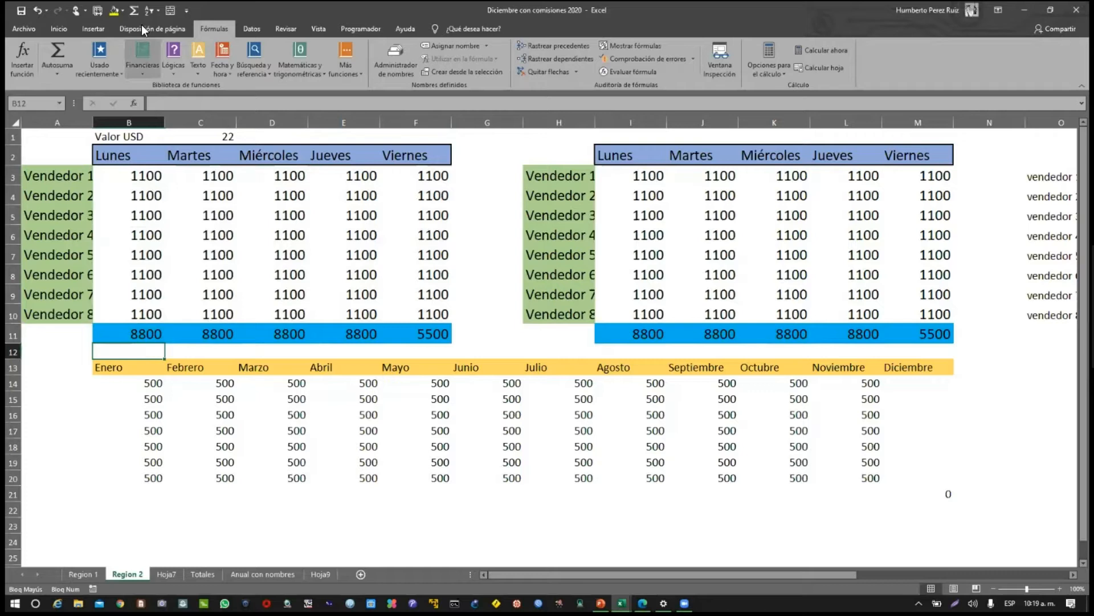
Fill the first table's weekday amounts in B3:F10 with =ALEATORIO.ENTRE(1000,1200)
{"action": "left_click", "coordinate": [145, 174]}
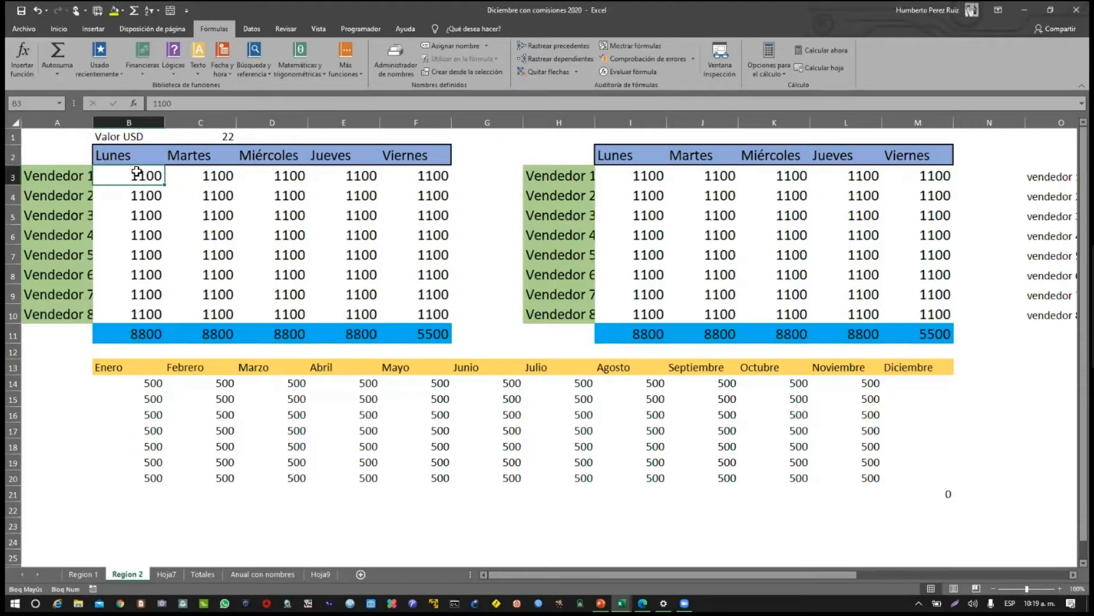
{"action": "left_click", "coordinate": [435, 310], "text": "shift"}
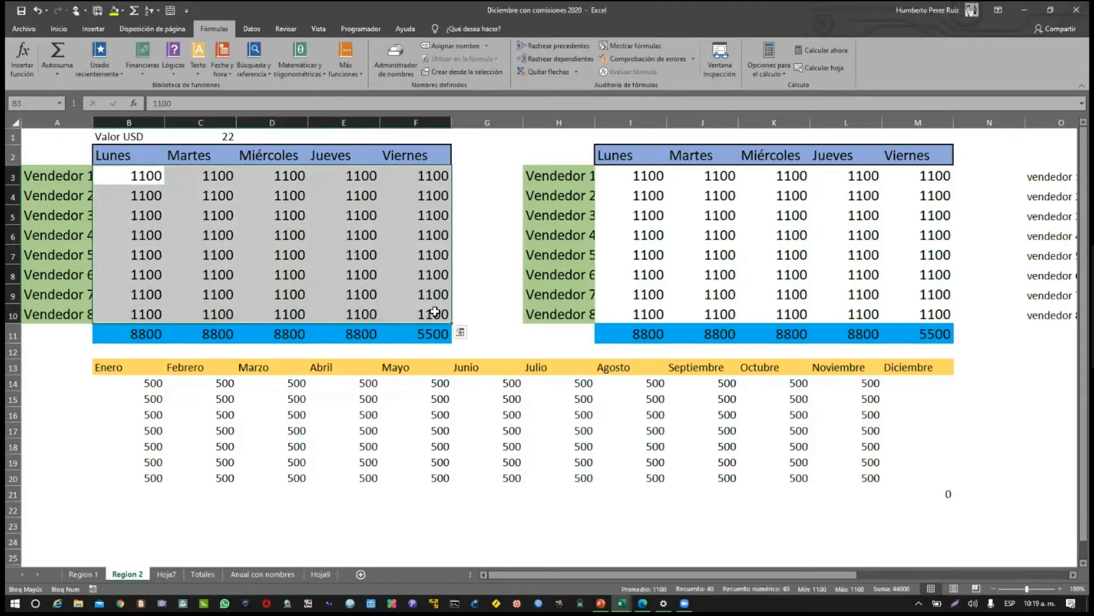
{"action": "type", "text": "="}
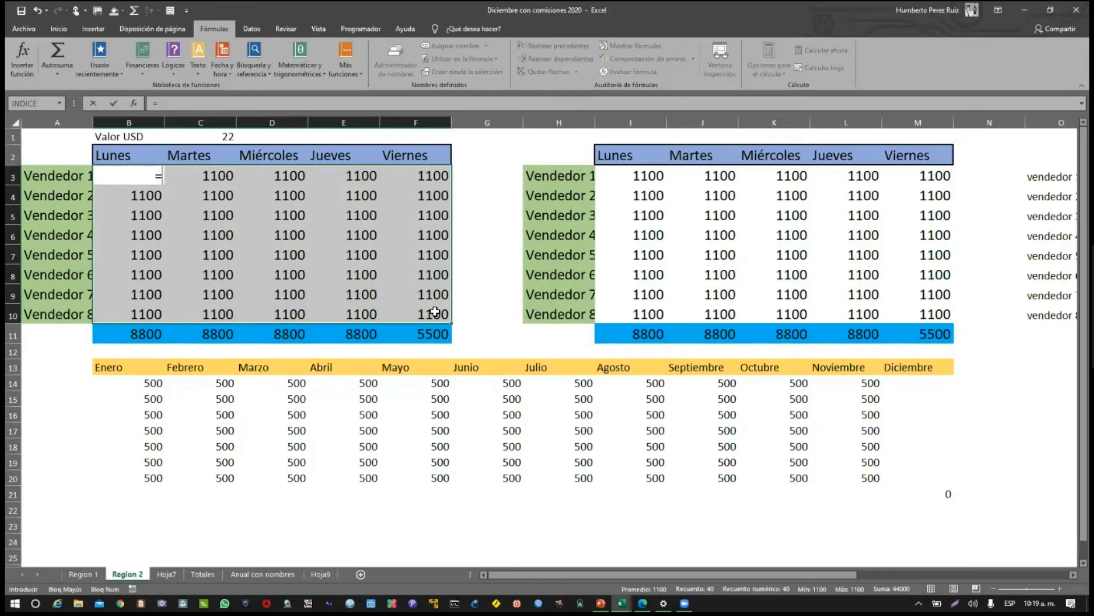
{"action": "type", "text": "ALEAT"}
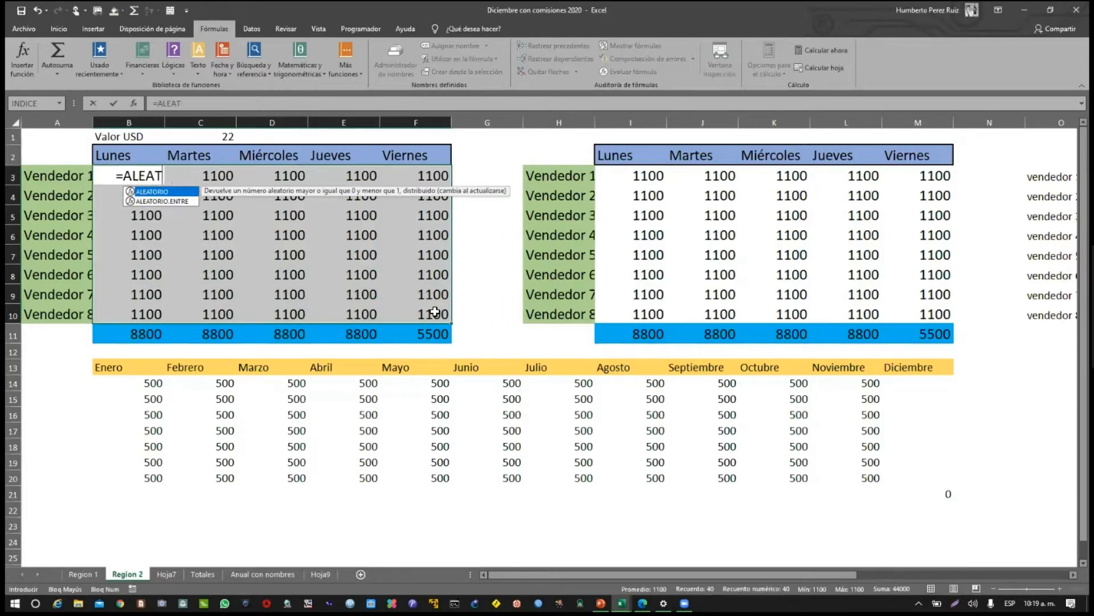
{"action": "type", "text": "ORIO"}
{"action": "key", "text": "Down"}
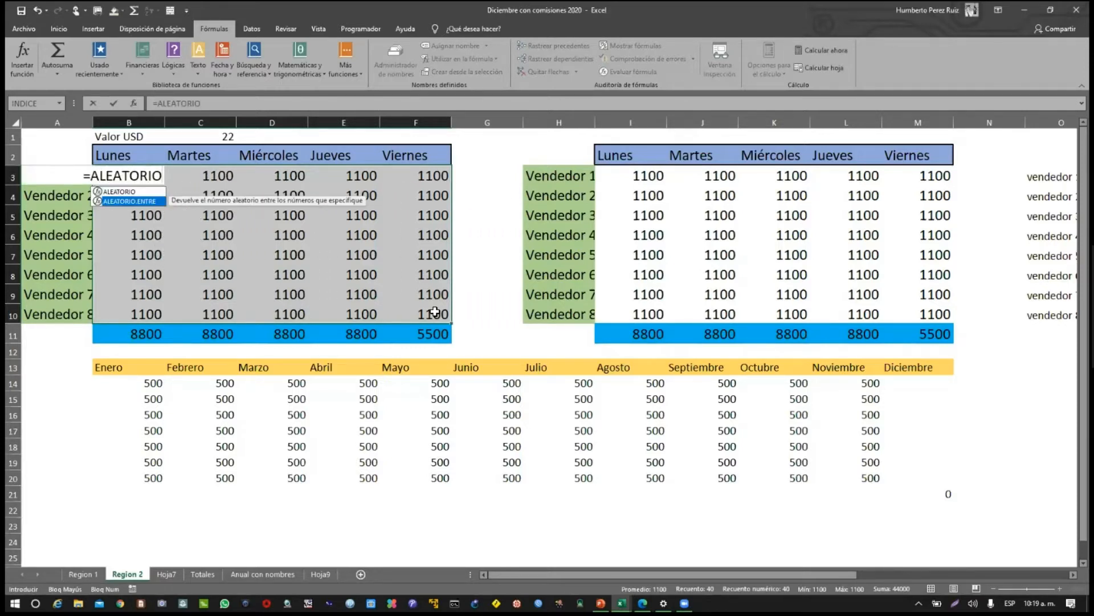
{"action": "key", "text": "Tab"}
{"action": "type", "text": "10"}
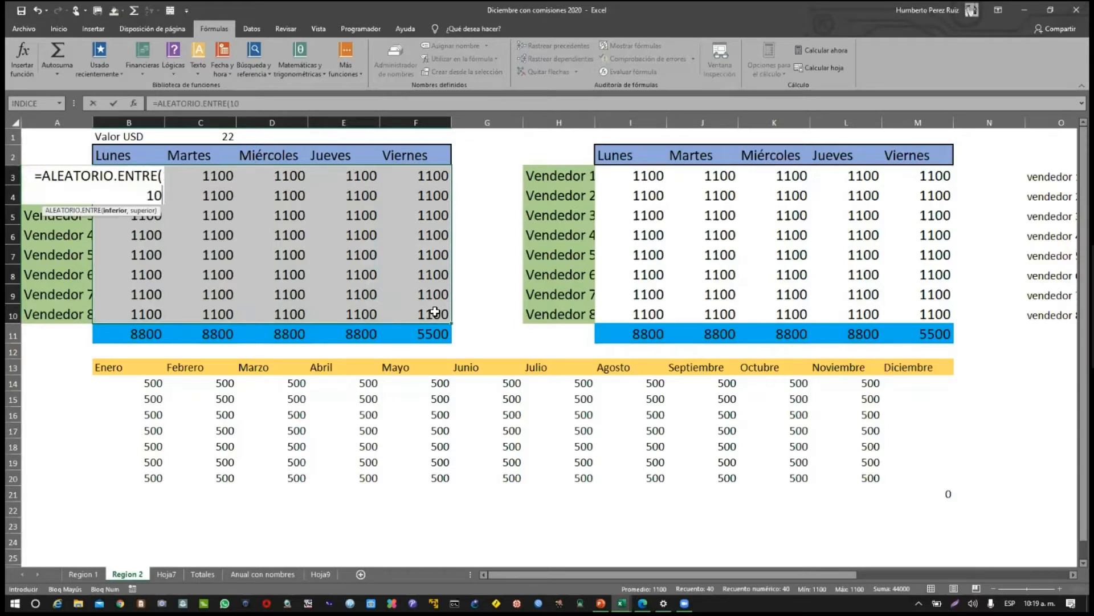
{"action": "type", "text": "00"}
{"action": "type", "text": ",12"}
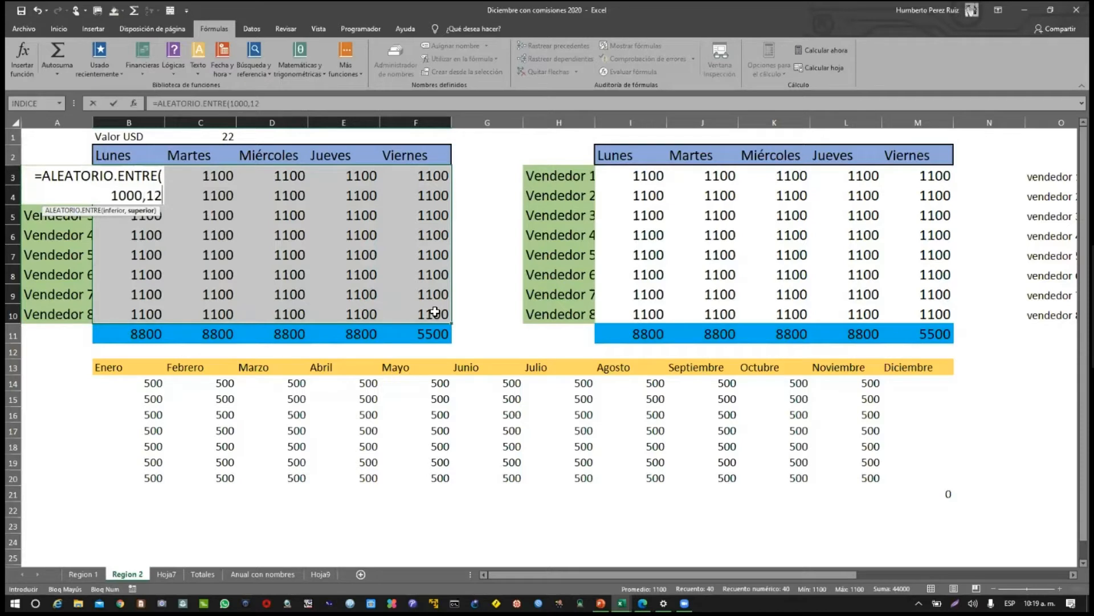
{"action": "type", "text": "00)"}
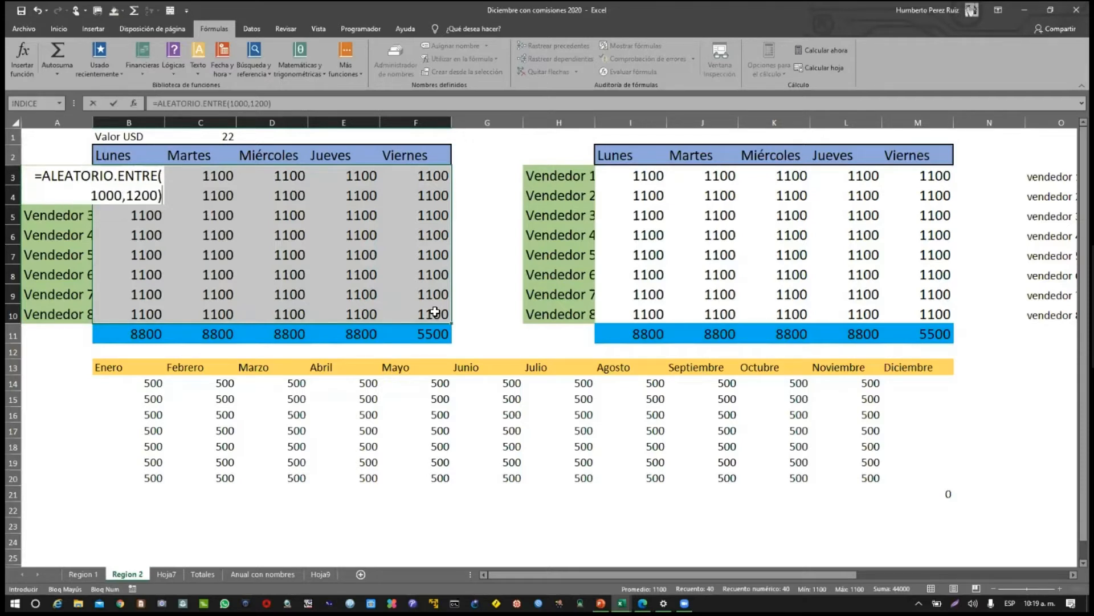
{"action": "key", "text": "ctrl+Return"}
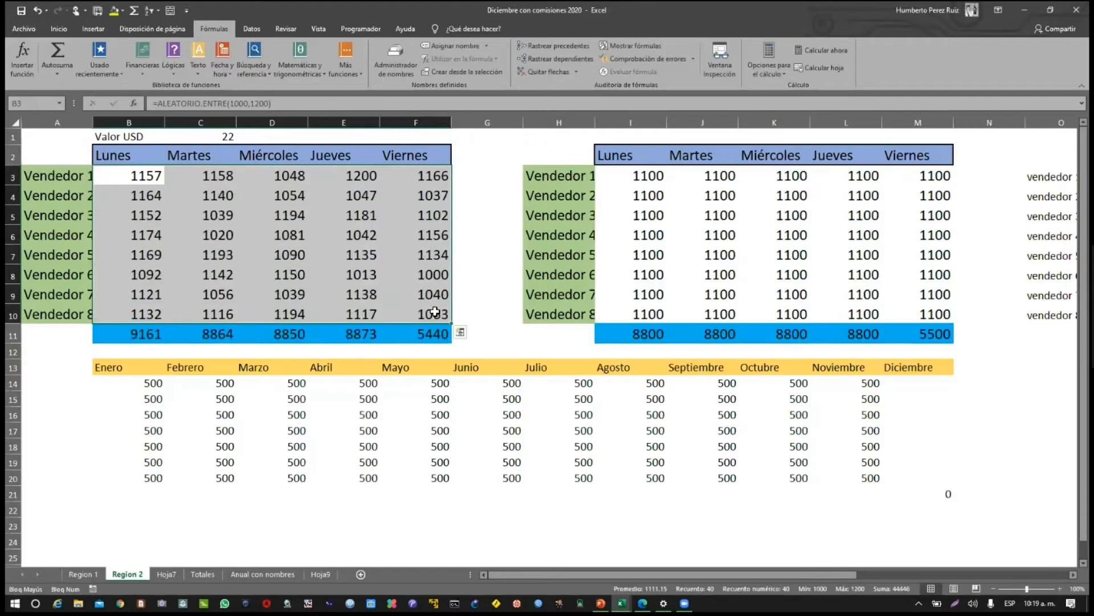
Replace the random-number formulas in B3:F10 with their values by copying the range and pasting only values in place
{"action": "key", "text": "ctrl+c"}
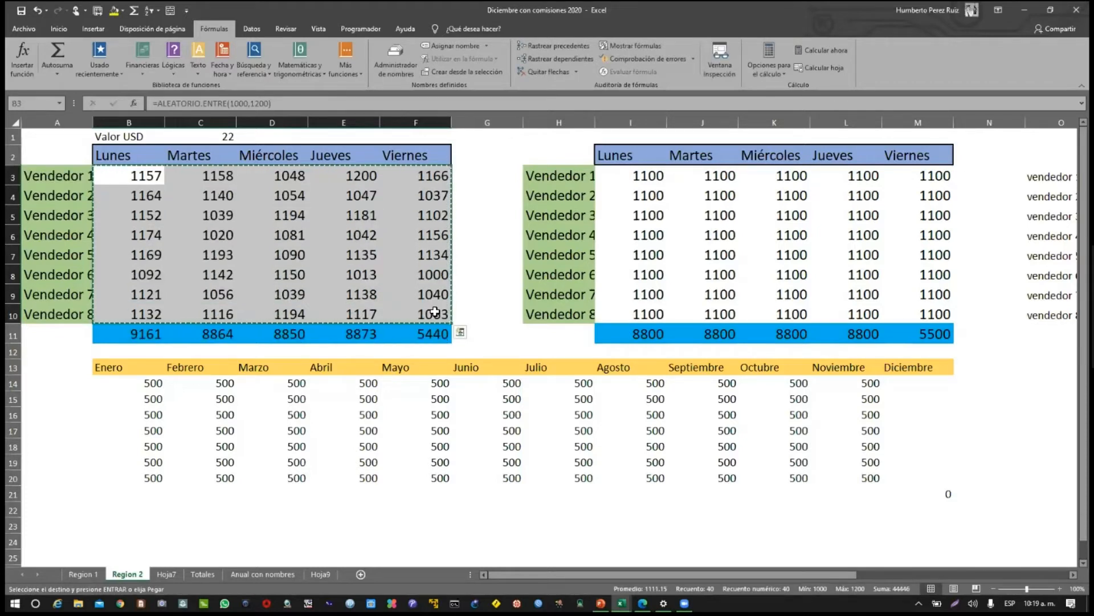
{"action": "right_click", "coordinate": [123, 174]}
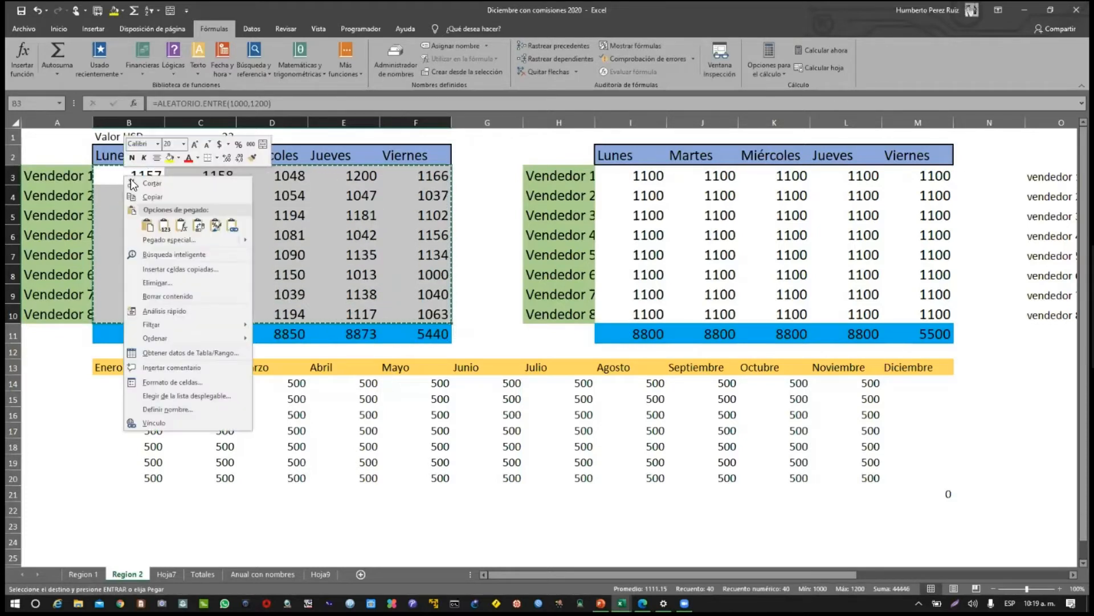
{"action": "left_click", "coordinate": [162, 225]}
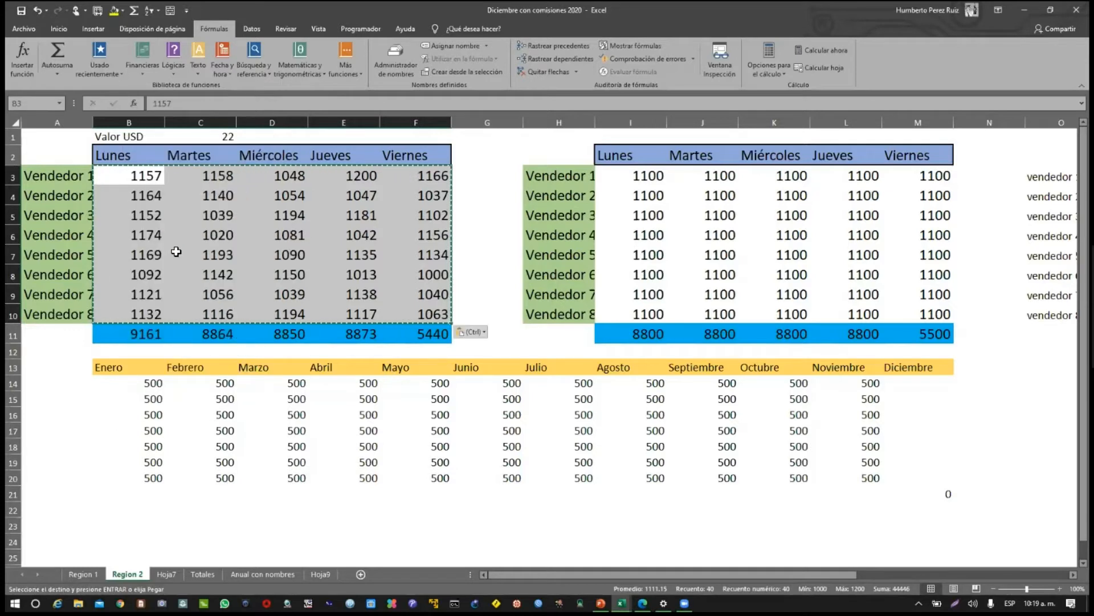
{"action": "left_click_drag", "start_coordinate": [112, 174], "coordinate": [435, 321]}
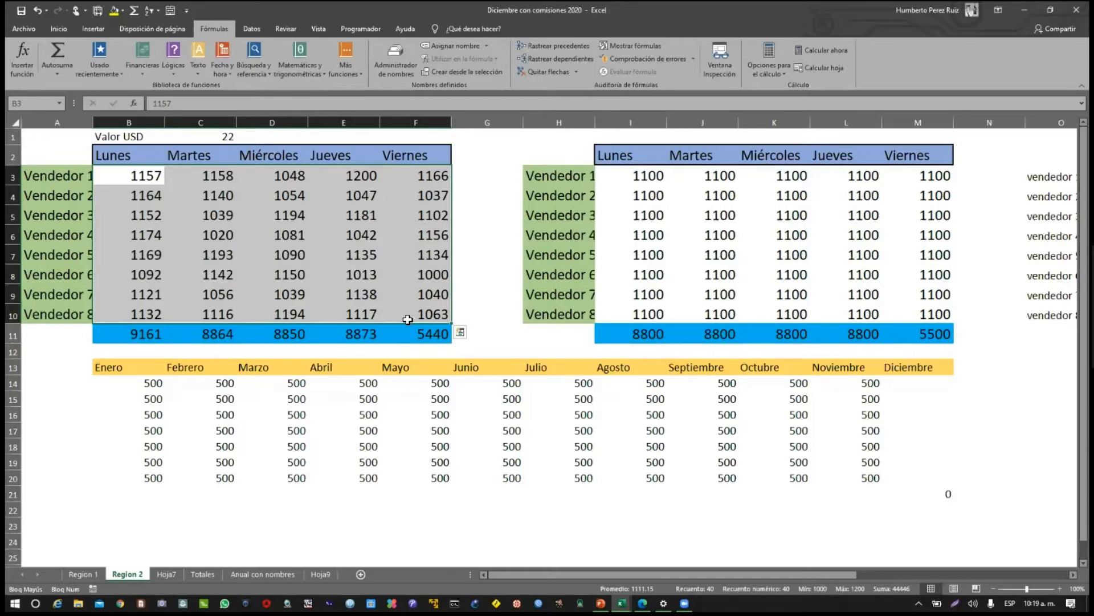
{"action": "left_click", "coordinate": [119, 177]}
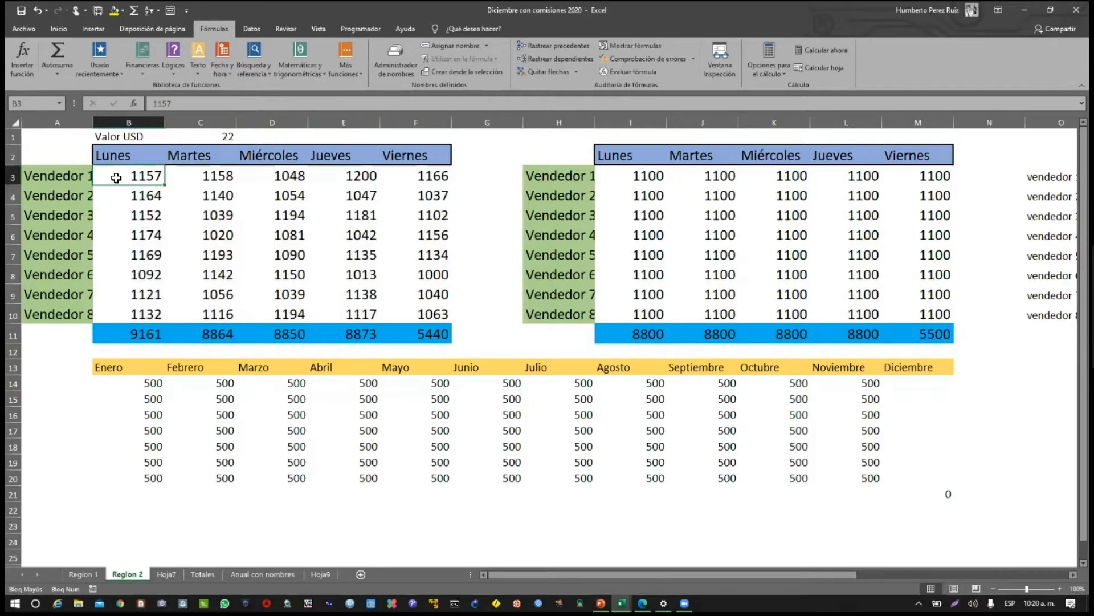
{"action": "left_click_drag", "start_coordinate": [116, 178], "coordinate": [430, 324]}
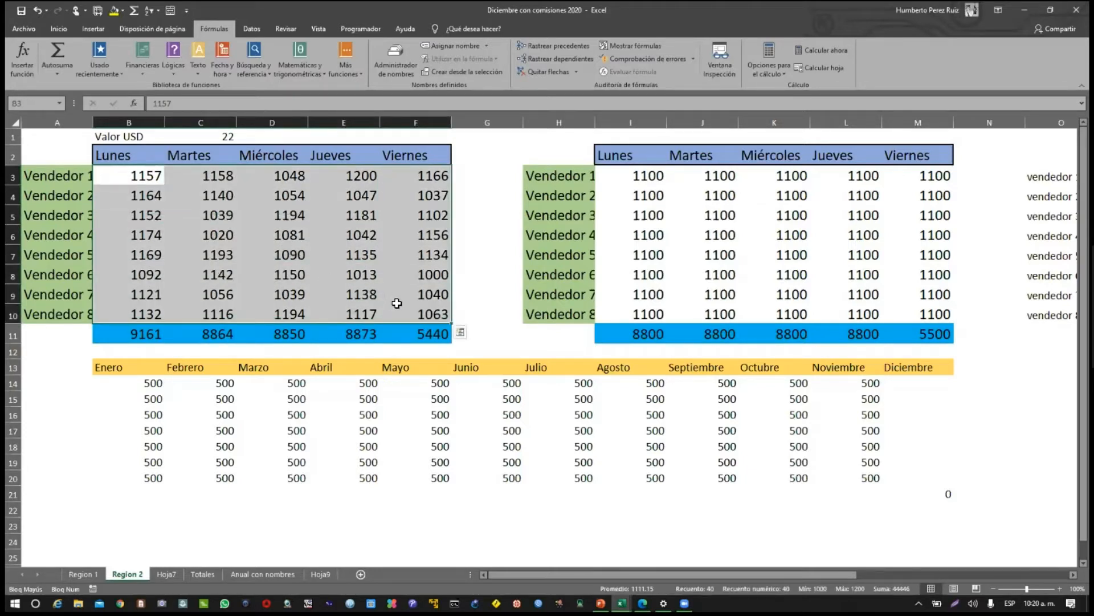
{"action": "left_click", "coordinate": [462, 315]}
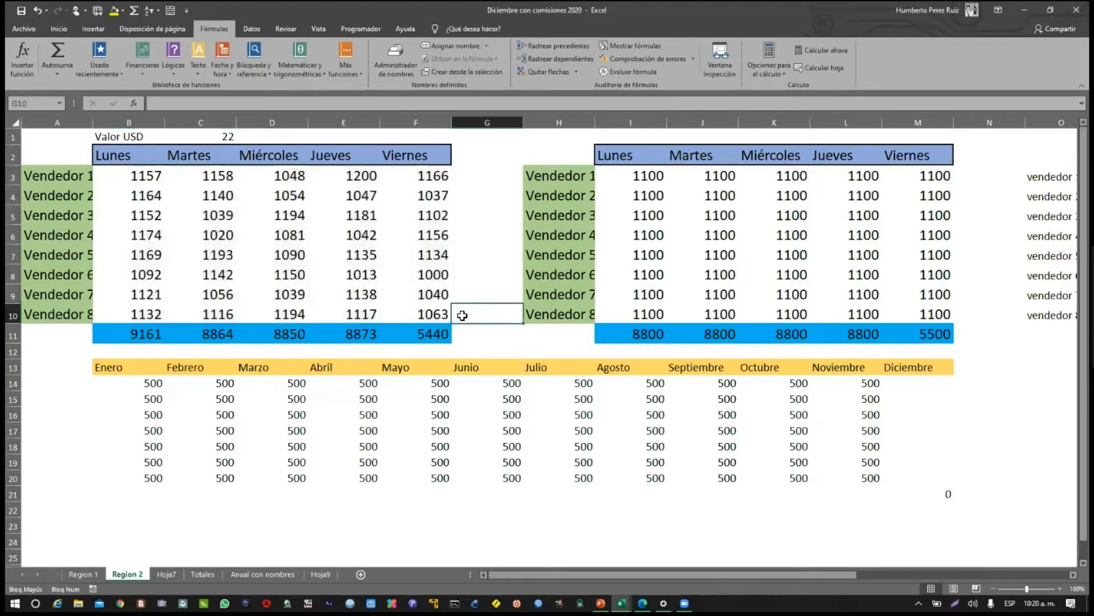
Enter the formula =50*20 in B3 as Vendedor 1's Lunes amount
{"action": "left_click", "coordinate": [144, 176]}
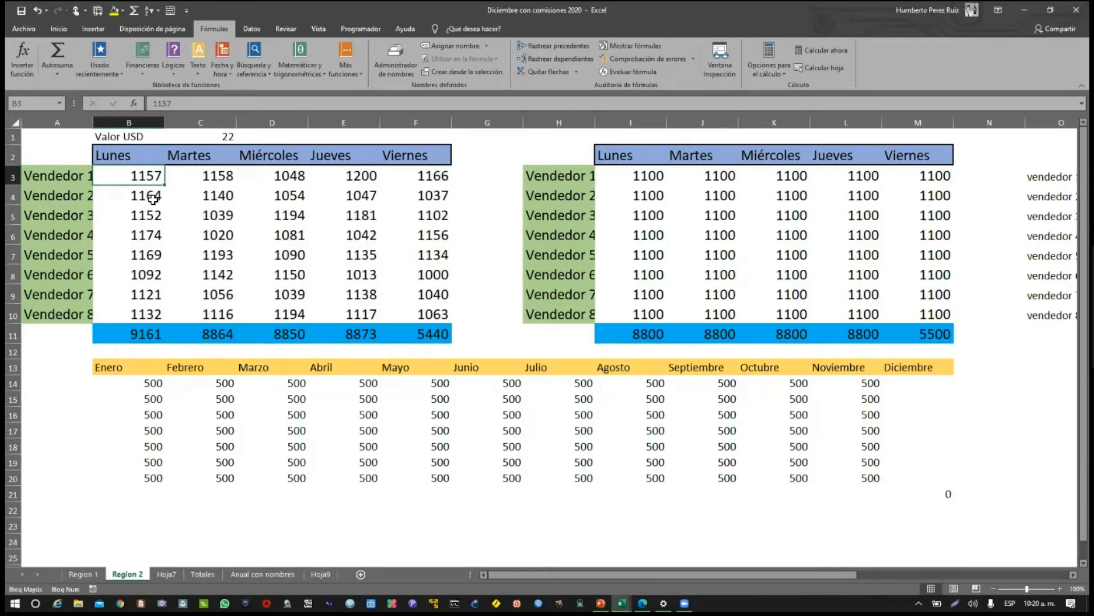
{"action": "type", "text": "=2"}
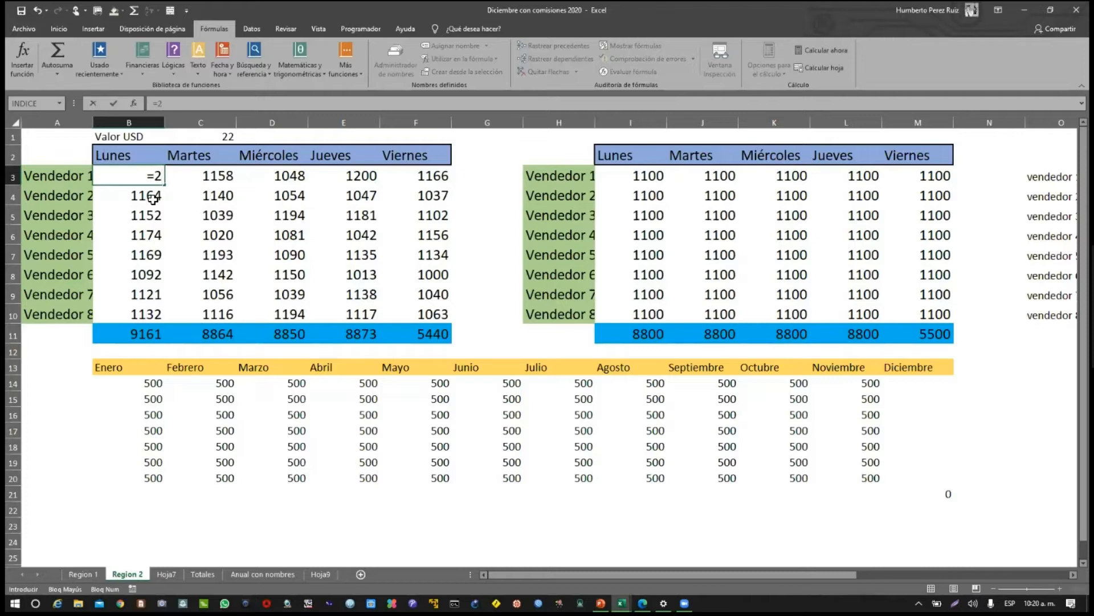
{"action": "key", "text": "BackSpace"}
{"action": "type", "text": "50*"}
{"action": "type", "text": "22"}
{"action": "key", "text": "BackSpace"}
{"action": "key", "text": "BackSpace"}
{"action": "type", "text": "20"}
{"action": "key", "text": "Return"}
Copy B3's formula across to F3 and down to row 10, filling the whole range B3:F10
{"action": "left_click", "coordinate": [143, 180]}
{"action": "left_click_drag", "start_coordinate": [435, 210], "coordinate": [445, 180]}
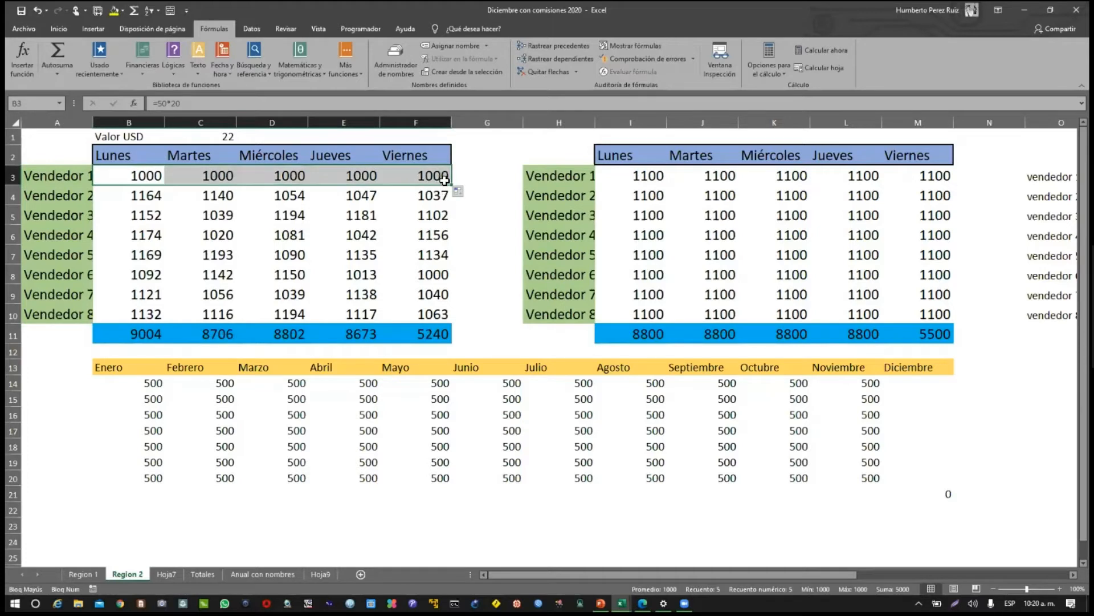
{"action": "left_click_drag", "start_coordinate": [142, 178], "coordinate": [444, 315]}
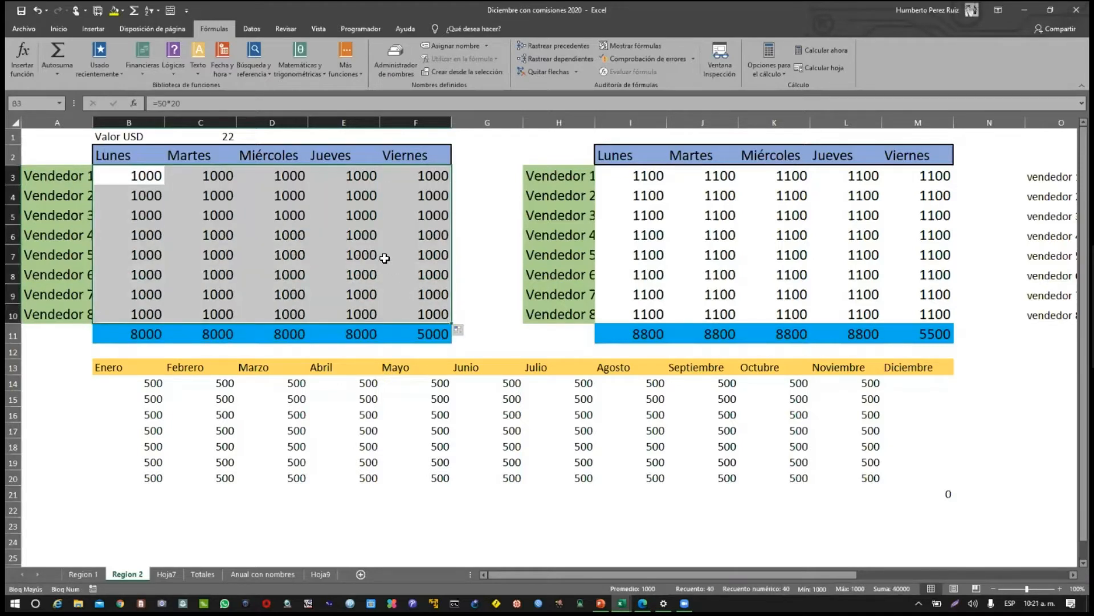
Inspect the copied formulas in B3, C3 and D3, and select the cells from F10 back to C5
{"action": "left_click", "coordinate": [139, 173]}
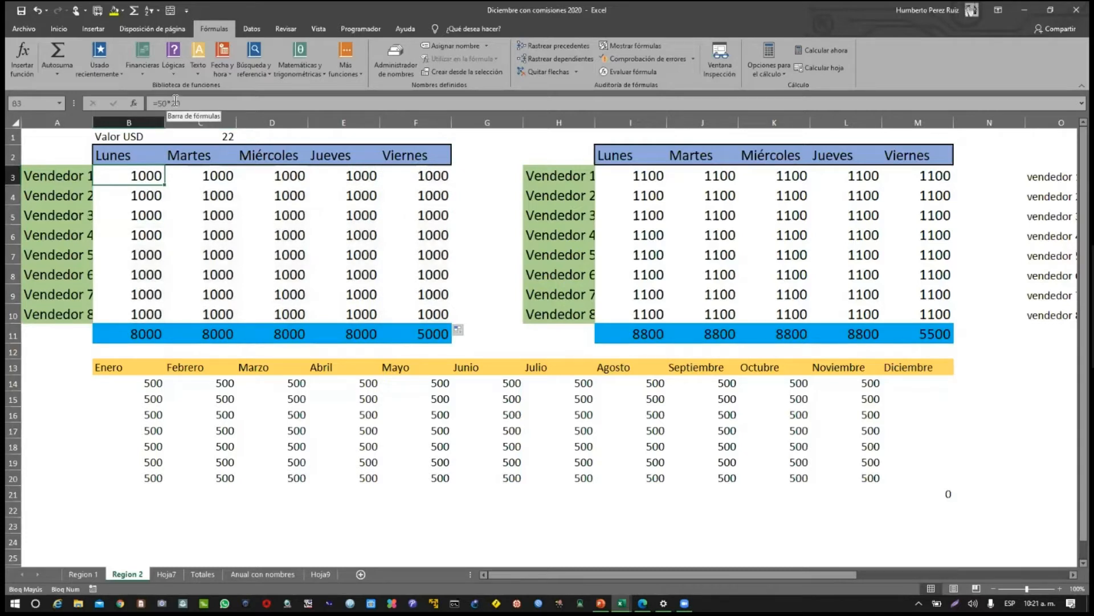
{"action": "left_click", "coordinate": [200, 177]}
{"action": "left_click", "coordinate": [280, 180]}
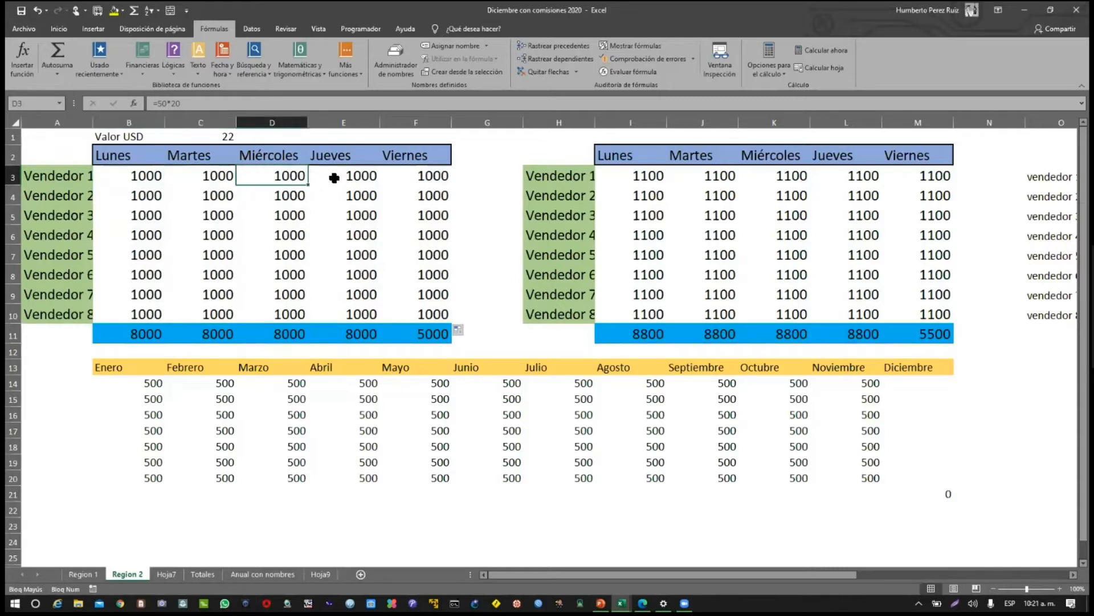
{"action": "left_click_drag", "start_coordinate": [422, 314], "coordinate": [199, 219]}
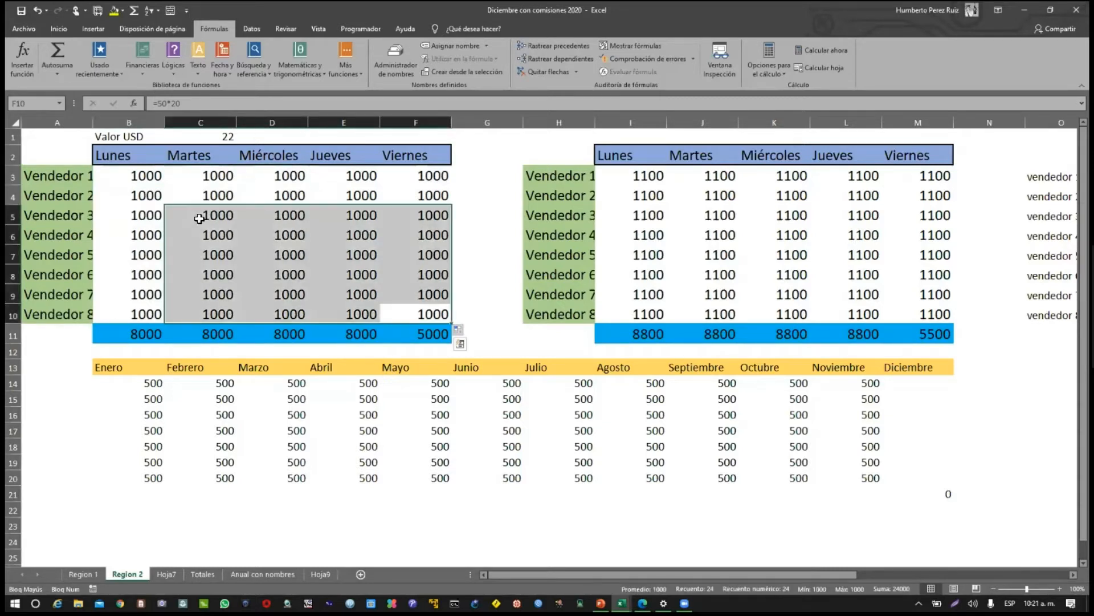
Change the formula in B3 to =50*22 and copy it down the Lunes column to B10
{"action": "left_click", "coordinate": [146, 179]}
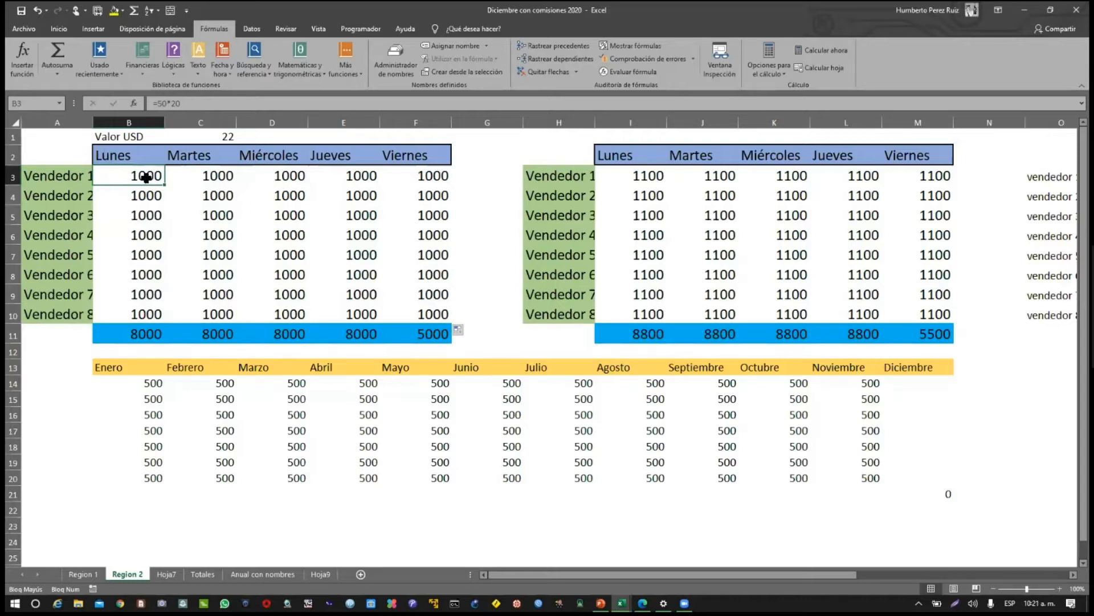
{"action": "double_click", "coordinate": [147, 177]}
{"action": "key", "text": "BackSpace"}
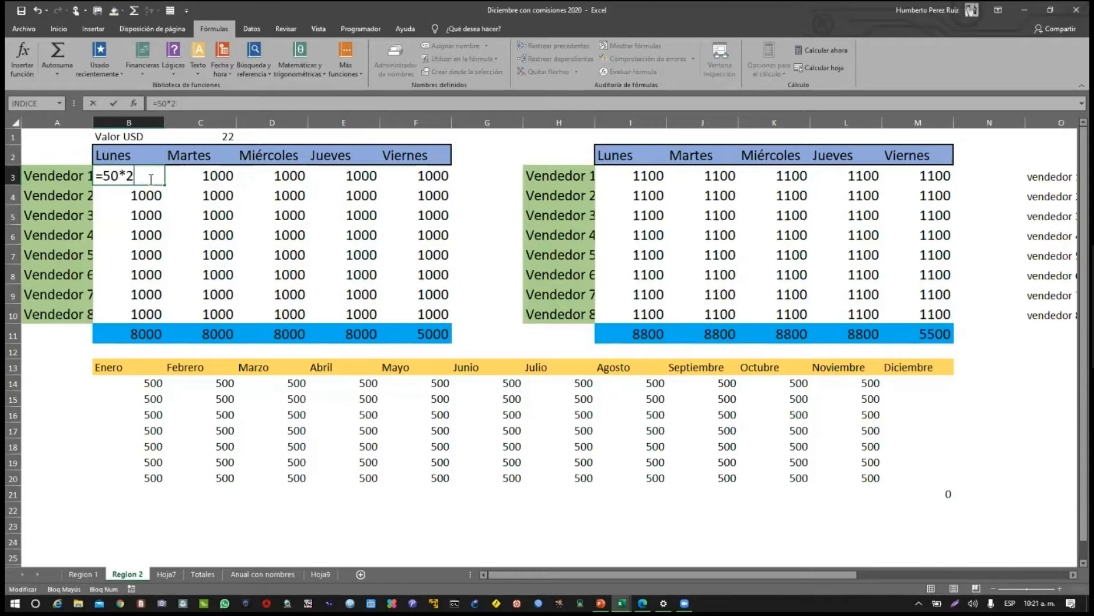
{"action": "type", "text": "2"}
{"action": "key", "text": "Return"}
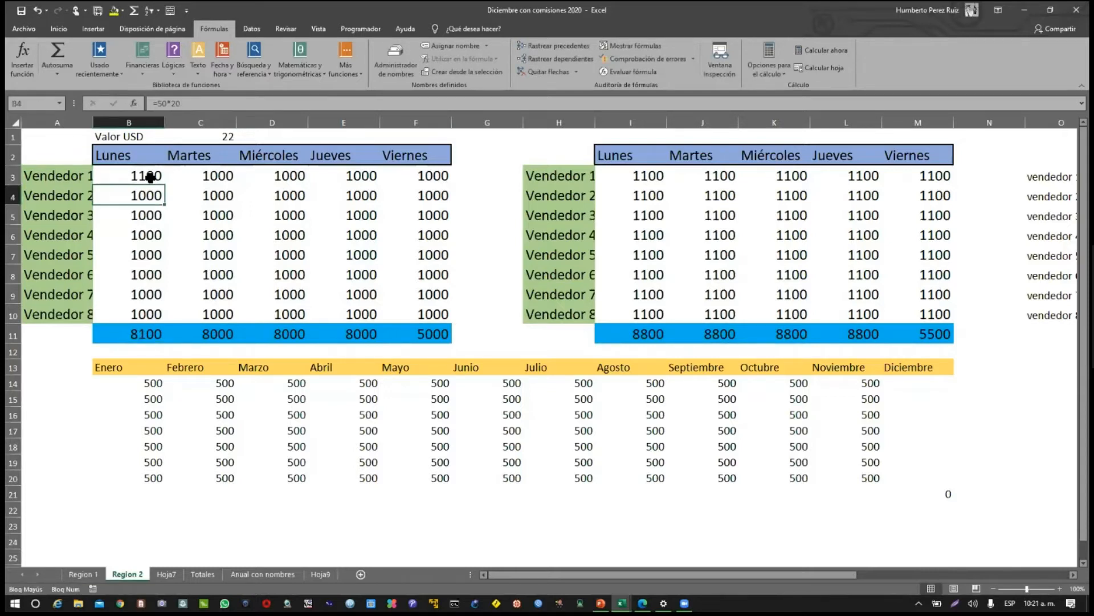
{"action": "left_click", "coordinate": [150, 177]}
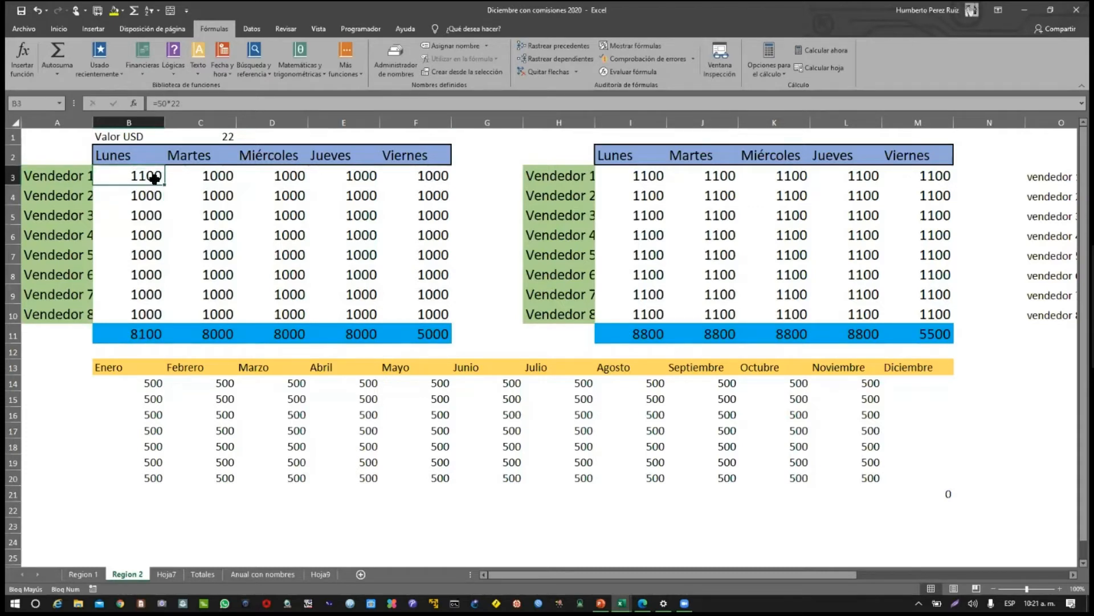
{"action": "left_click_drag", "start_coordinate": [156, 180], "coordinate": [166, 315]}
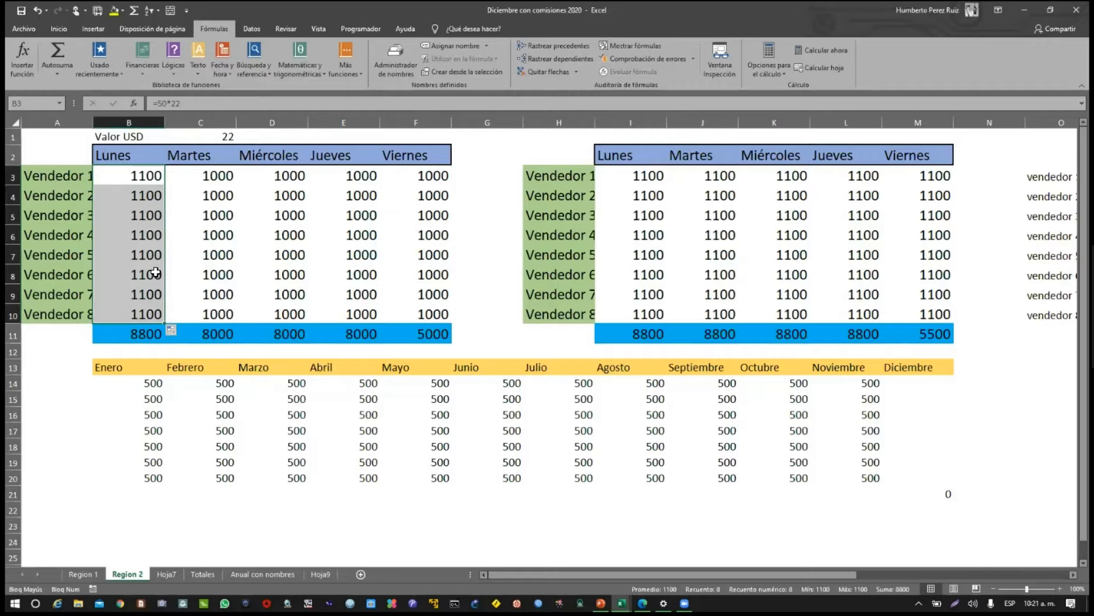
Select B3:F10, and go through the Anual con nombres and Totales worksheets to Hoja7
{"action": "left_click_drag", "start_coordinate": [104, 169], "coordinate": [409, 315]}
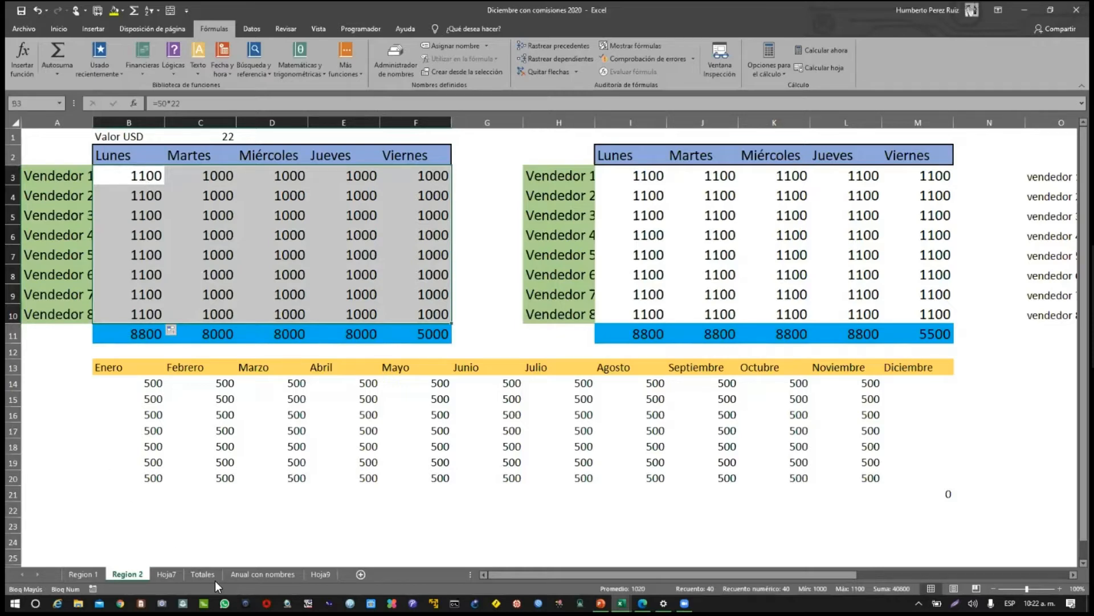
{"action": "left_click", "coordinate": [239, 576]}
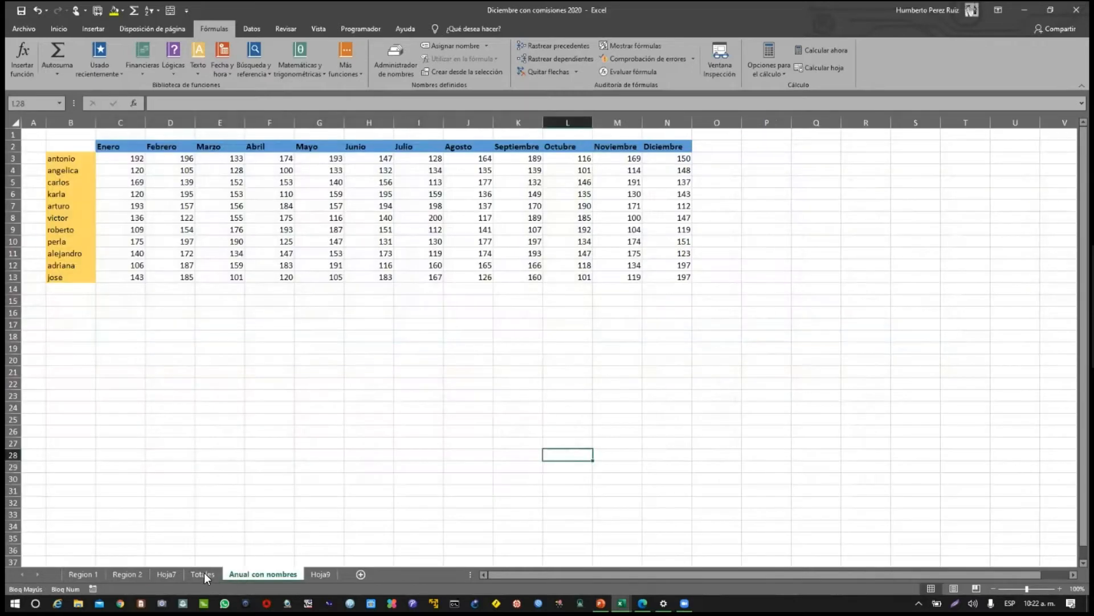
{"action": "left_click", "coordinate": [203, 573]}
{"action": "left_click", "coordinate": [166, 573]}
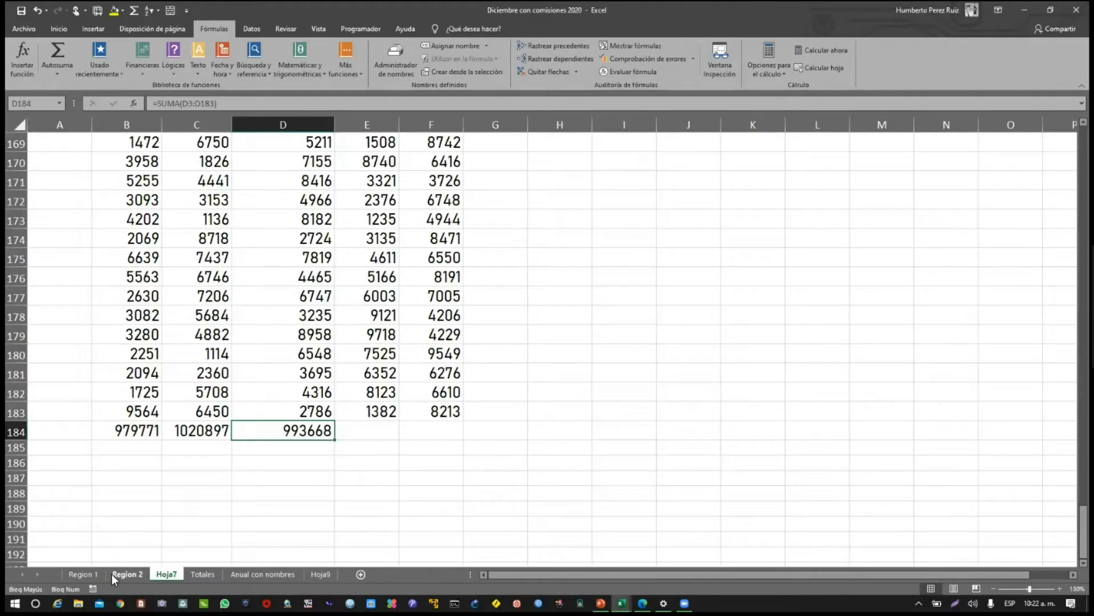
Return to the beginning of Hoja7's weekday table and inspect the formulas in C16 and B3
{"action": "scroll", "coordinate": [187, 430], "scroll_direction": "down", "scroll_amount": 13}
{"action": "scroll", "coordinate": [187, 430], "scroll_direction": "up", "scroll_amount": 20}
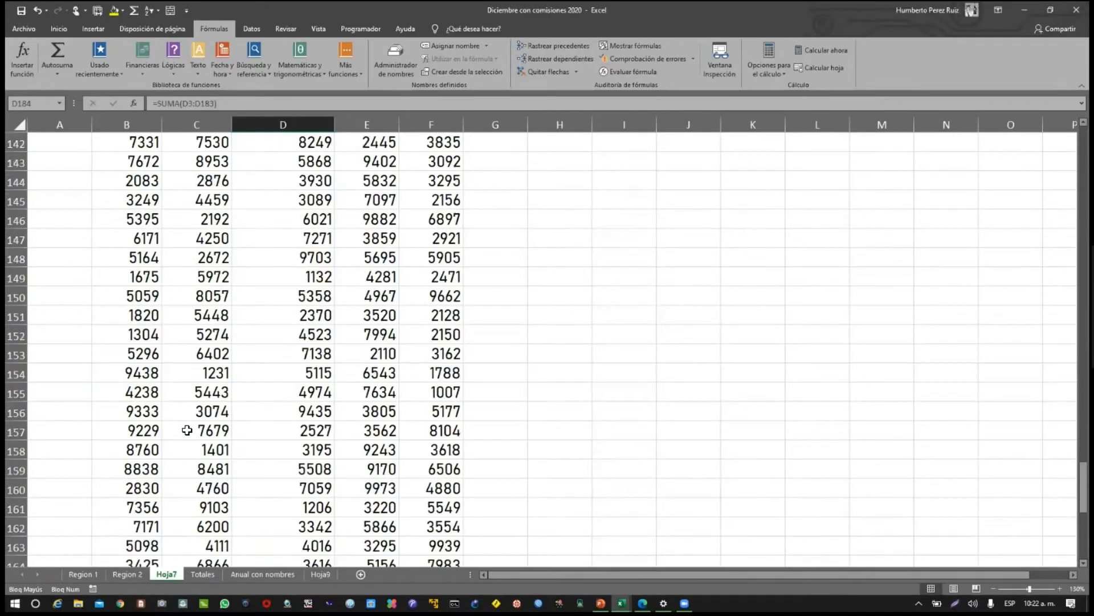
{"action": "scroll", "coordinate": [187, 430], "scroll_direction": "up", "scroll_amount": 20}
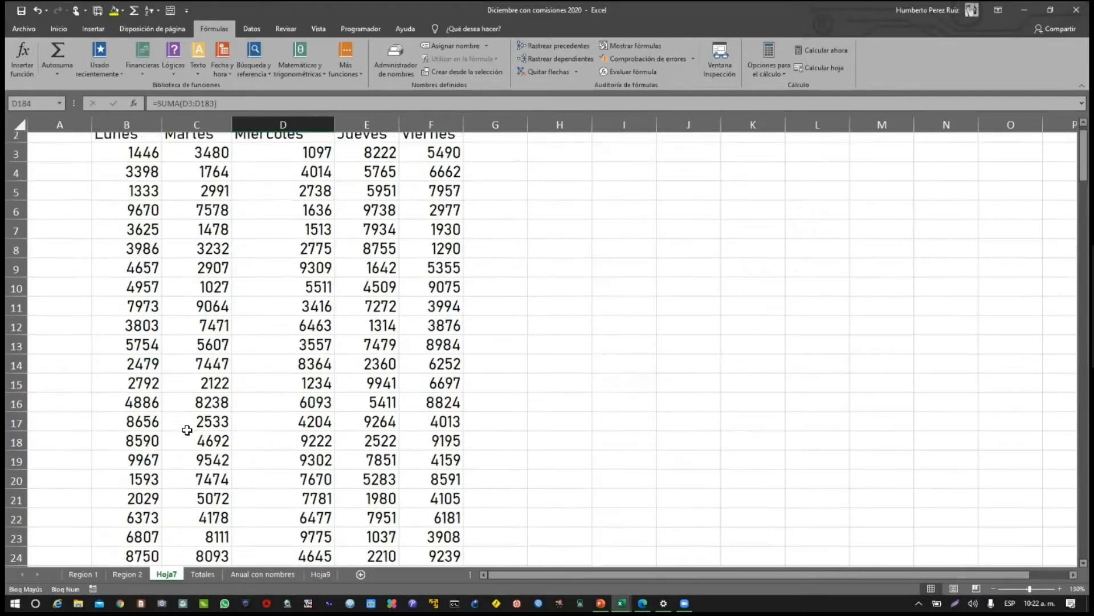
{"action": "left_click", "coordinate": [187, 430]}
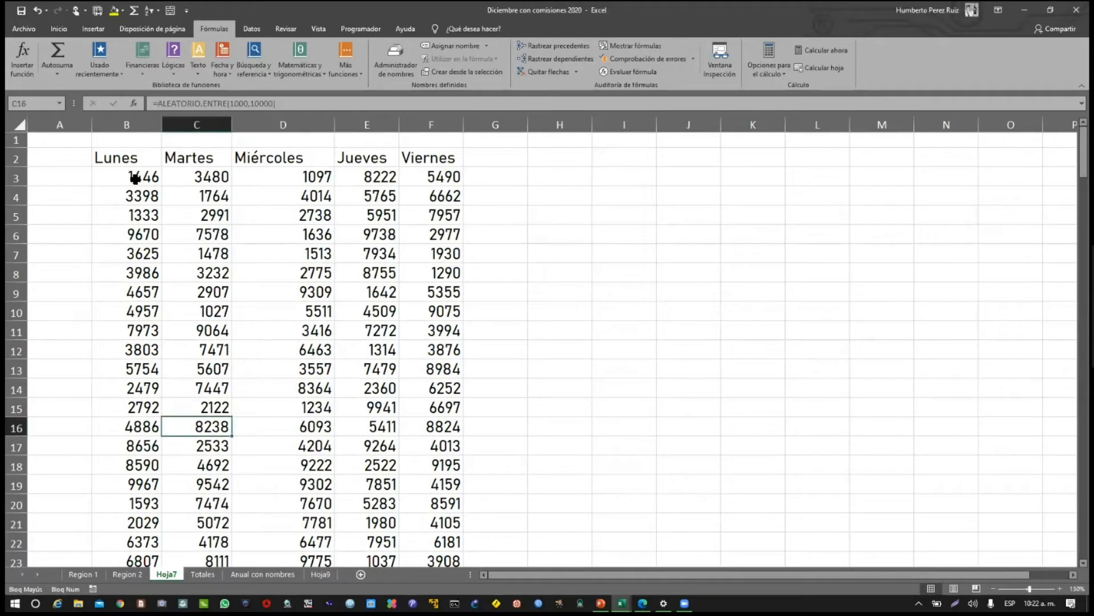
{"action": "left_click", "coordinate": [135, 178]}
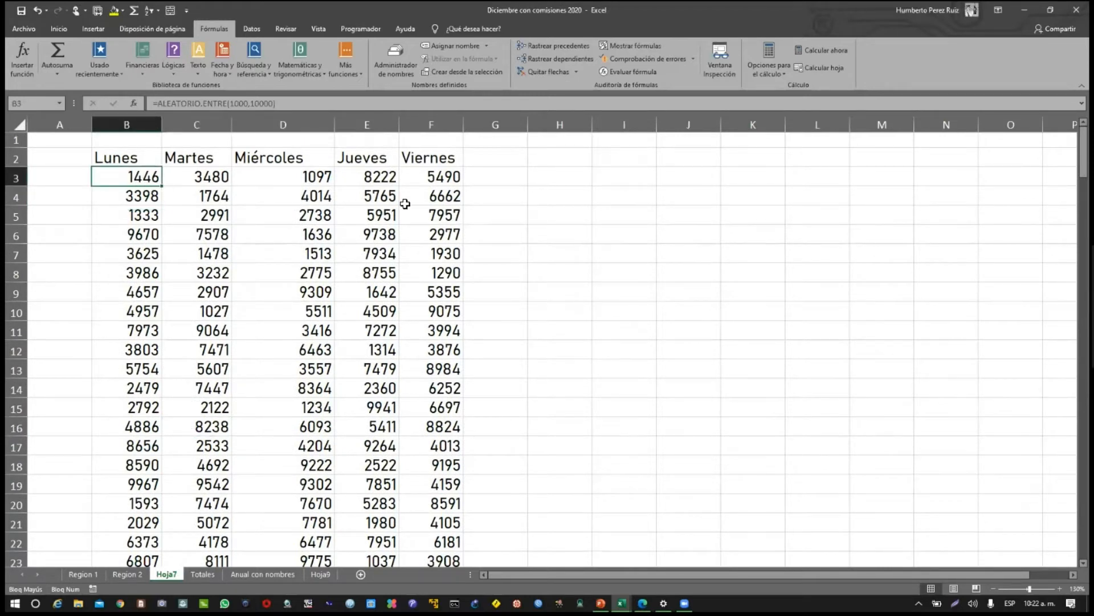
View the beginning of the table on the Region 1 worksheet, select C3, and switch to the Region 2 worksheet
{"action": "left_click", "coordinate": [78, 574]}
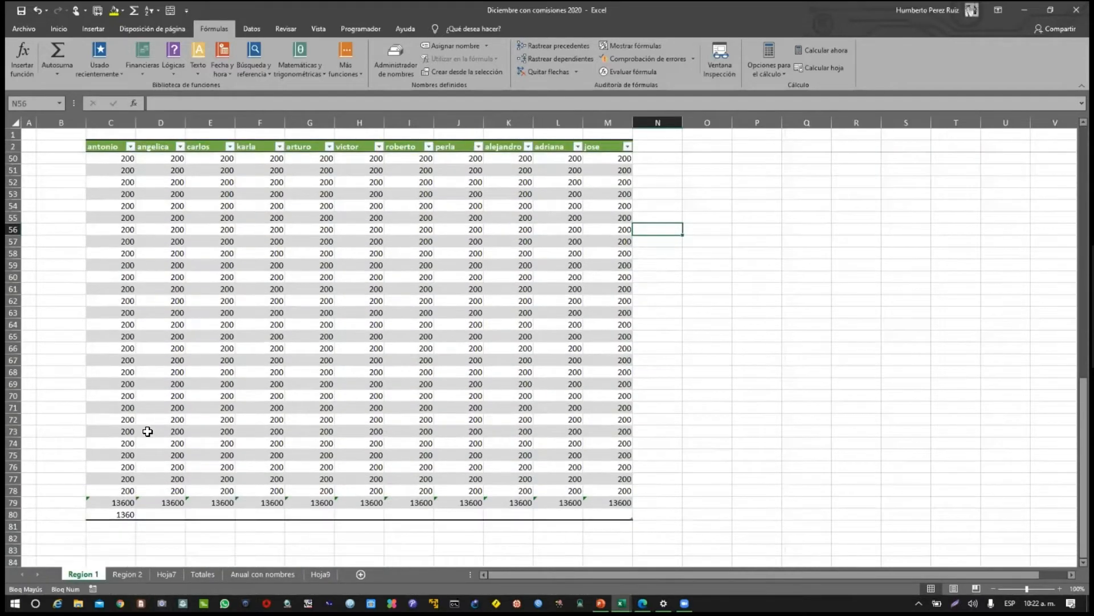
{"action": "scroll", "coordinate": [147, 431], "scroll_direction": "up", "scroll_amount": 9}
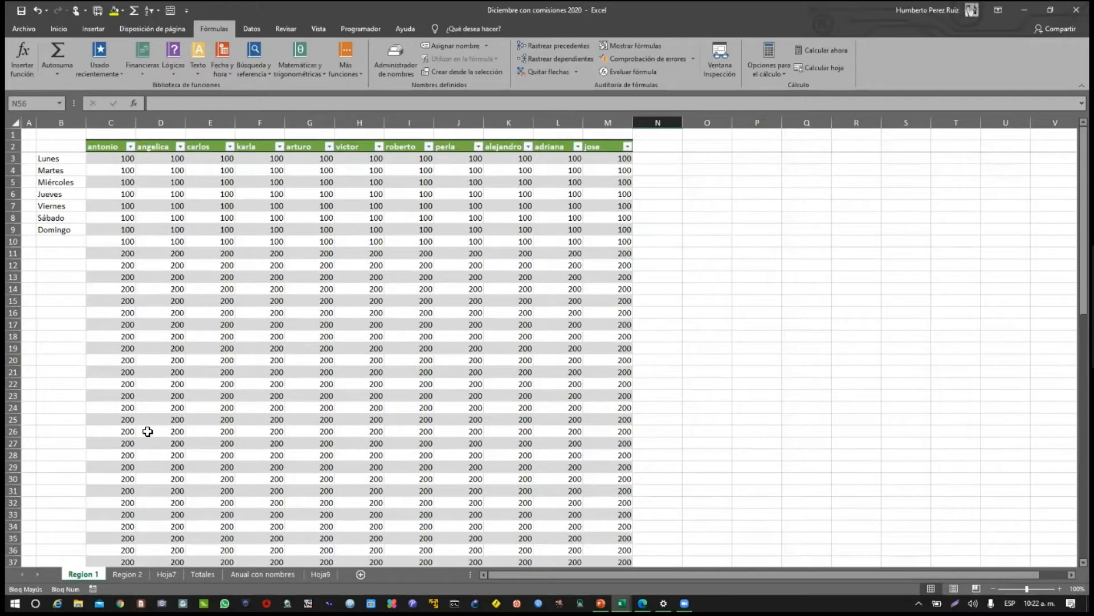
{"action": "left_click", "coordinate": [114, 160]}
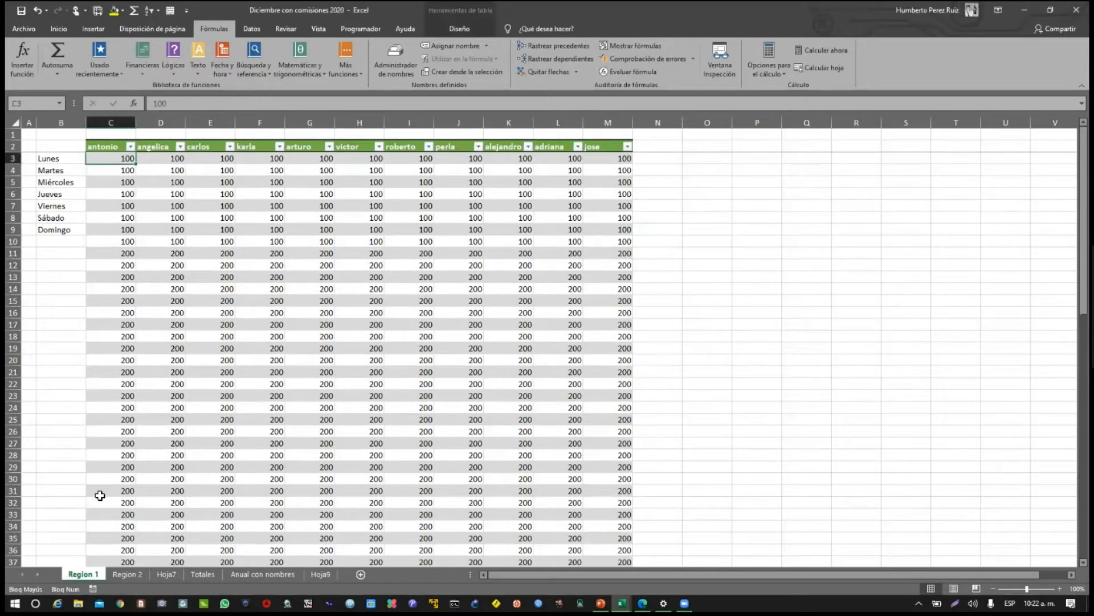
{"action": "left_click", "coordinate": [127, 574]}
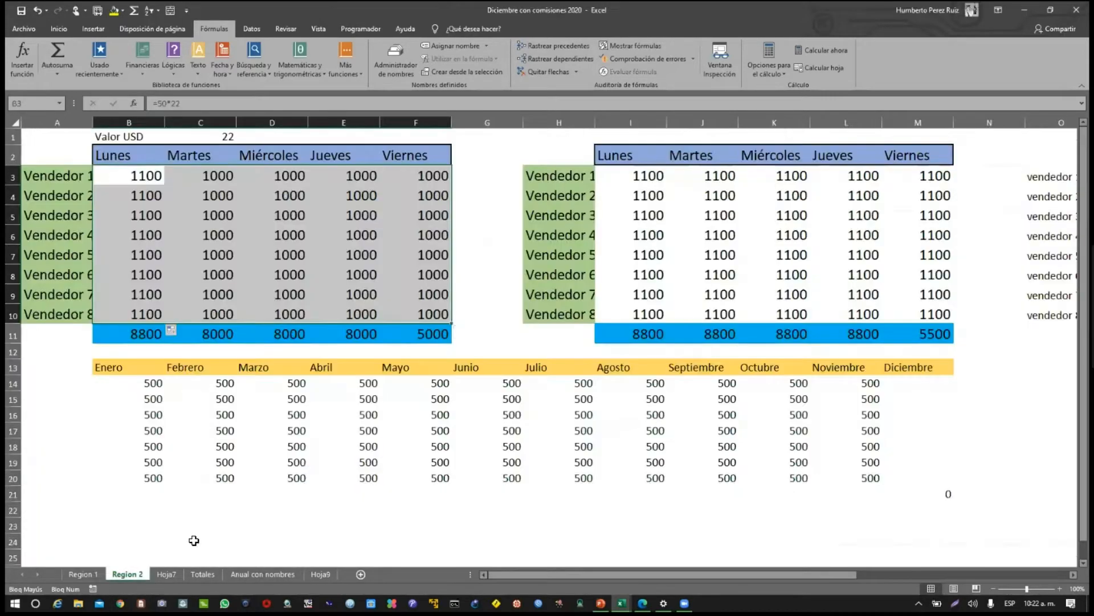
Inspect the formula in B3 and the Valor USD rate in C1, and select the weekday sales range B3:F10
{"action": "left_click", "coordinate": [138, 181]}
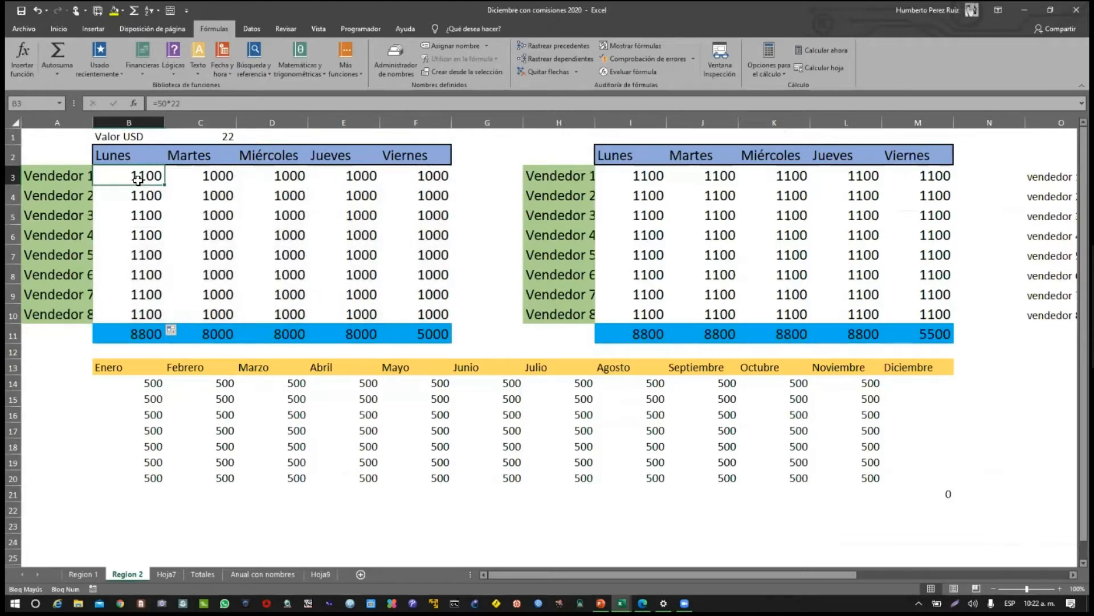
{"action": "left_click", "coordinate": [197, 137]}
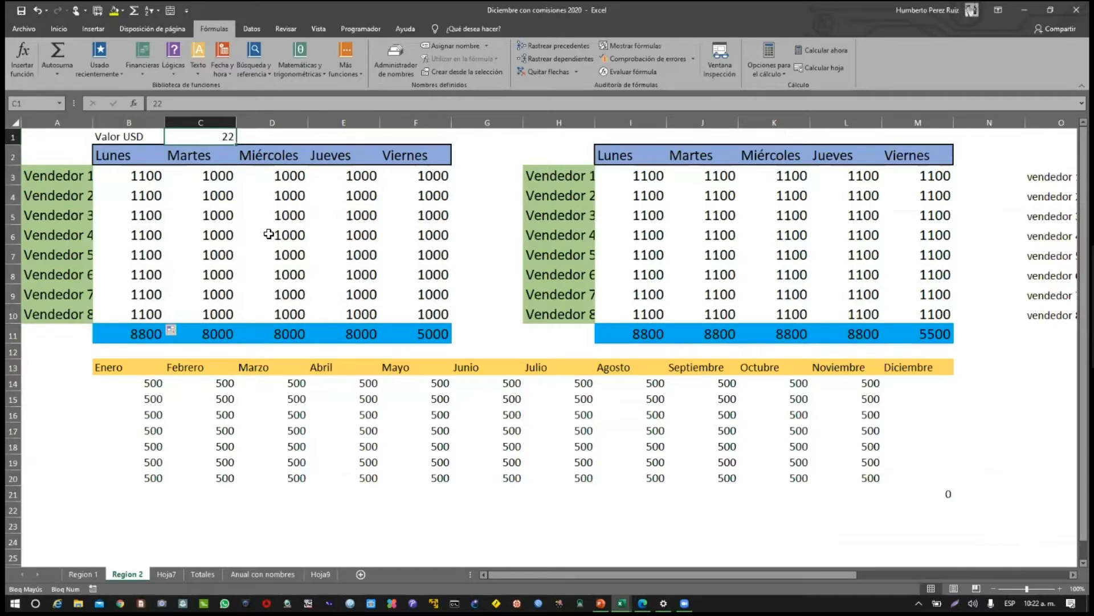
{"action": "left_click_drag", "start_coordinate": [139, 172], "coordinate": [427, 315]}
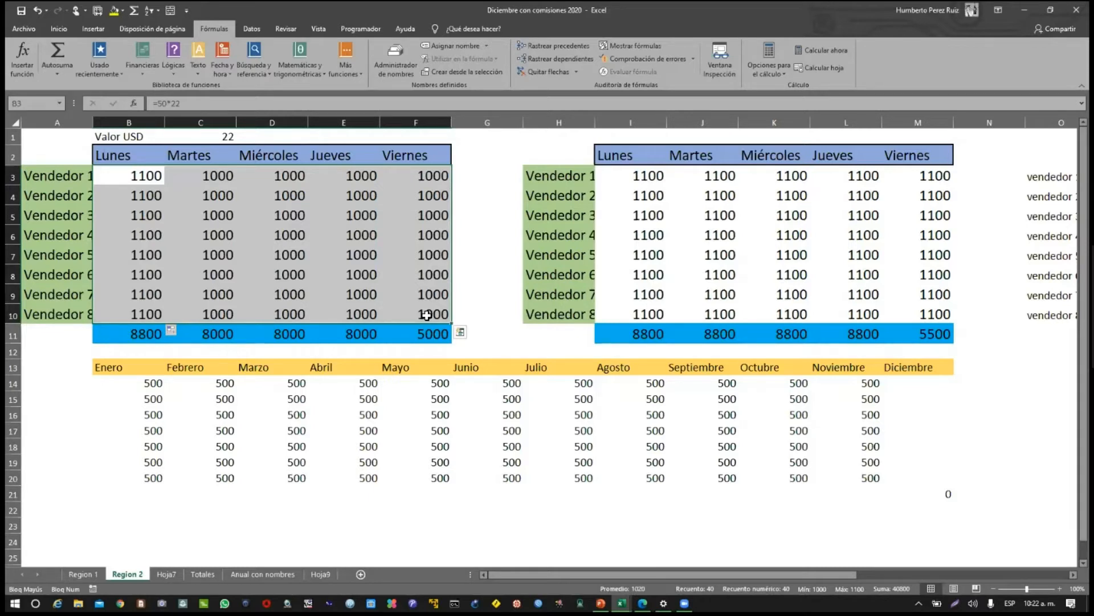
{"action": "left_click", "coordinate": [461, 318]}
{"action": "left_click_drag", "start_coordinate": [153, 169], "coordinate": [436, 323]}
Replace the formula in B3 with =50*C1 so that it references the Valor USD cell
{"action": "key", "text": "Up"}
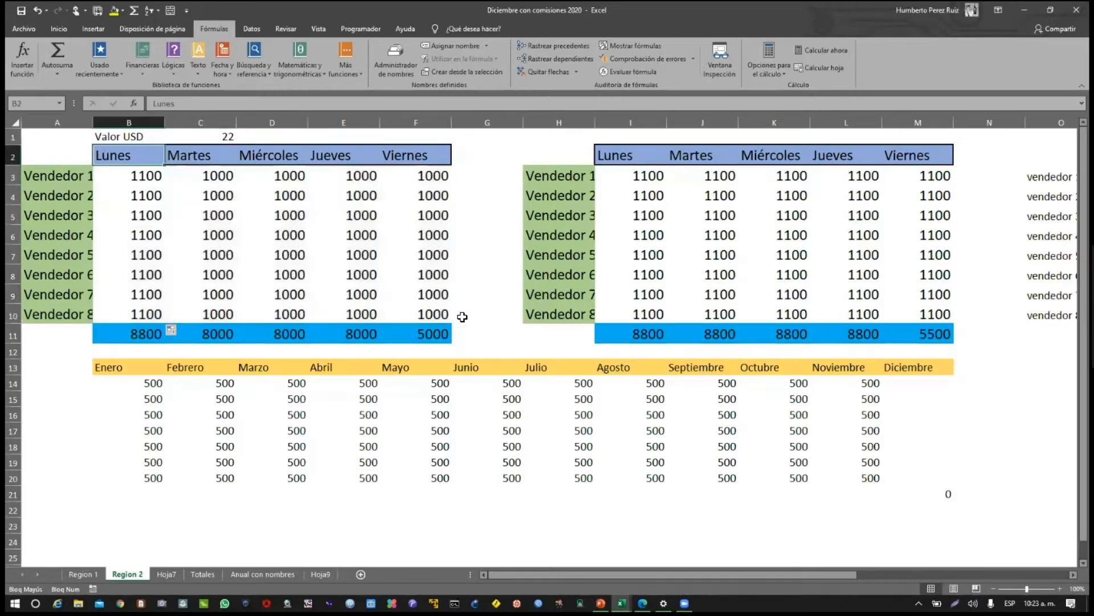
{"action": "key", "text": "Up"}
{"action": "key", "text": "Right"}
{"action": "key", "text": "Down"}
{"action": "key", "text": "Down"}
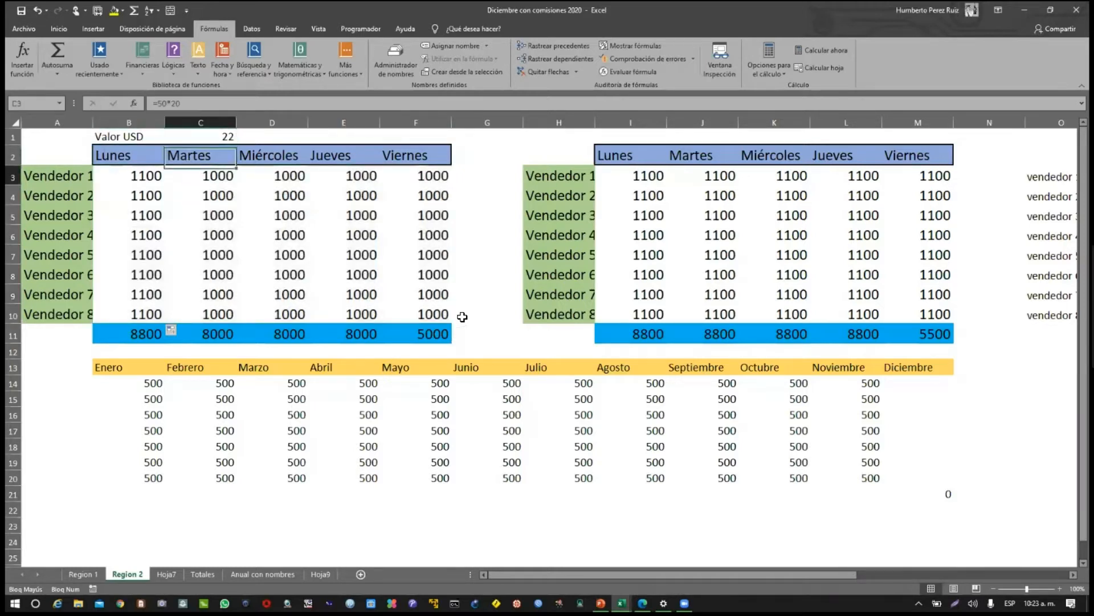
{"action": "key", "text": "Left"}
{"action": "type", "text": "="}
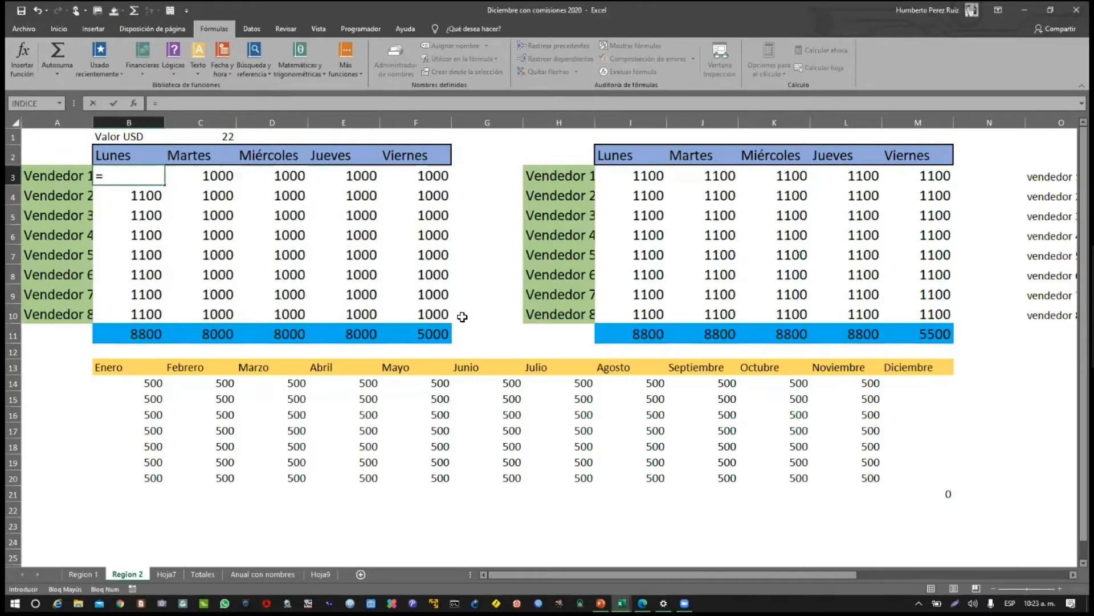
{"action": "type", "text": "50*"}
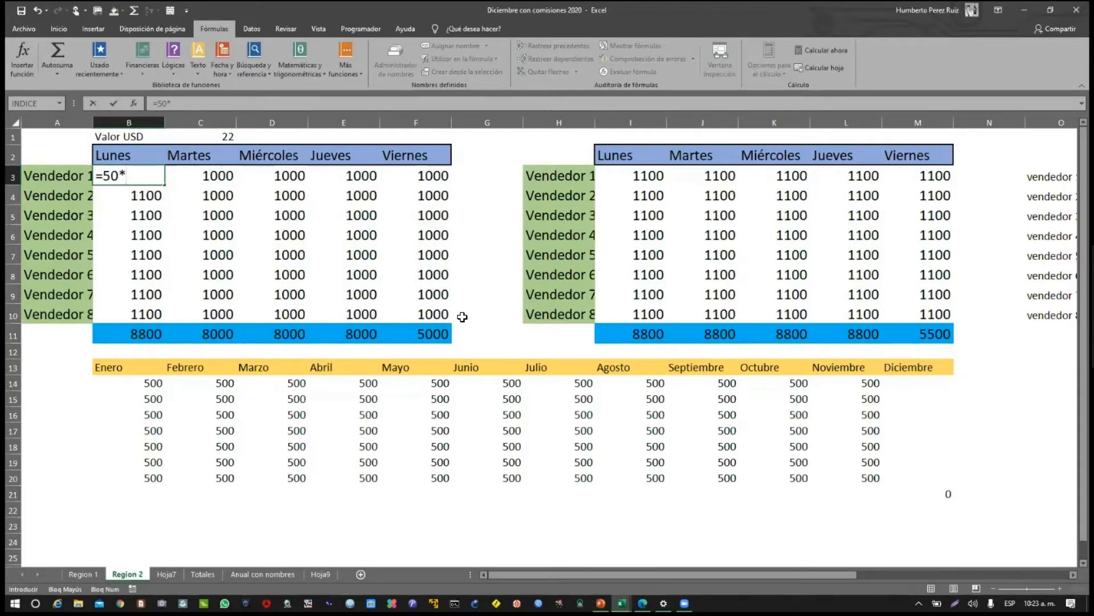
{"action": "left_click", "coordinate": [206, 135]}
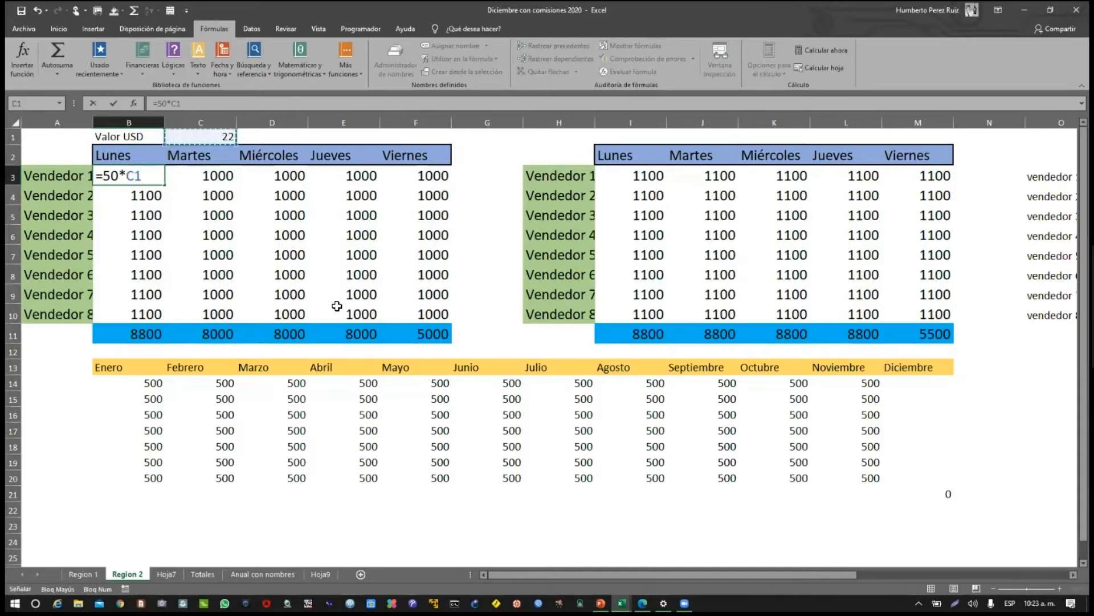
{"action": "key", "text": "Return"}
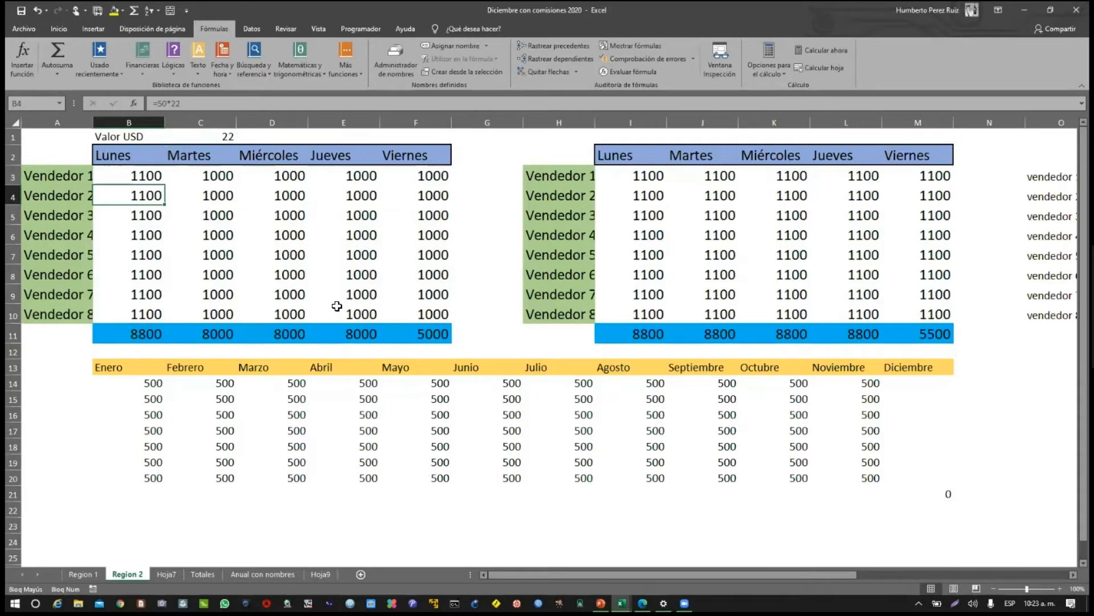
Inspect the formulas in the Lunes column one by one from B3 to B10
{"action": "left_click", "coordinate": [143, 177]}
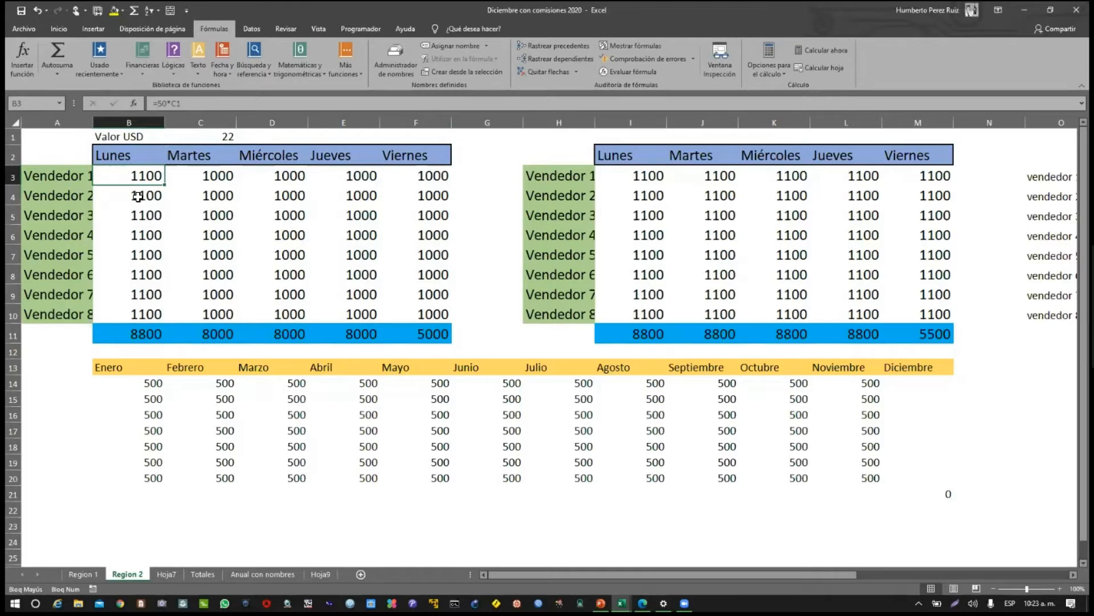
{"action": "left_click", "coordinate": [139, 195]}
{"action": "left_click", "coordinate": [147, 214]}
{"action": "left_click", "coordinate": [147, 235]}
{"action": "left_click", "coordinate": [145, 254]}
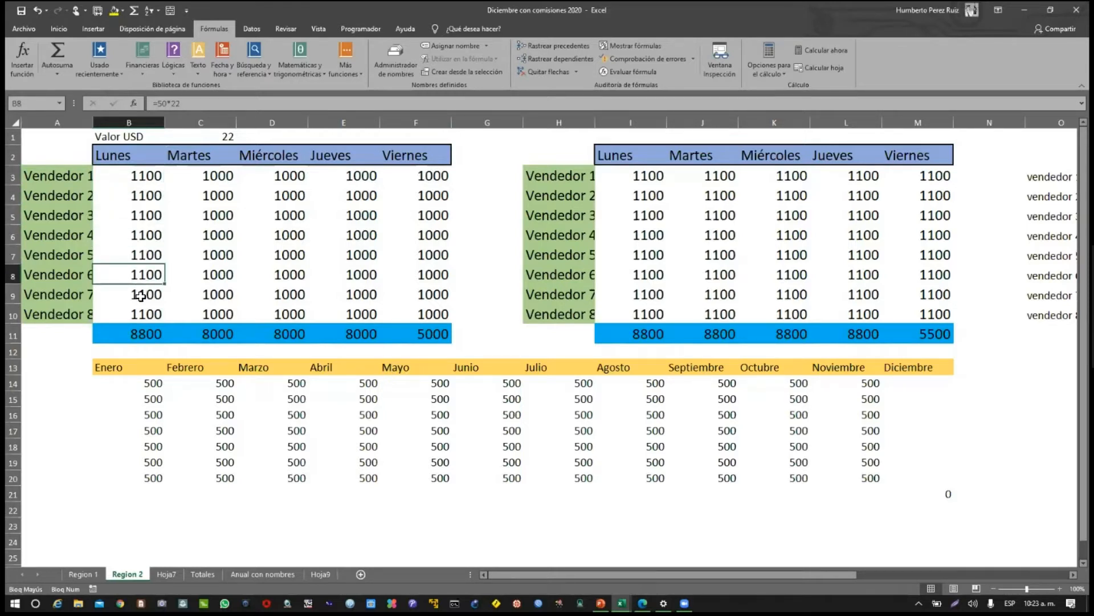
{"action": "left_click", "coordinate": [141, 295]}
{"action": "left_click", "coordinate": [150, 312]}
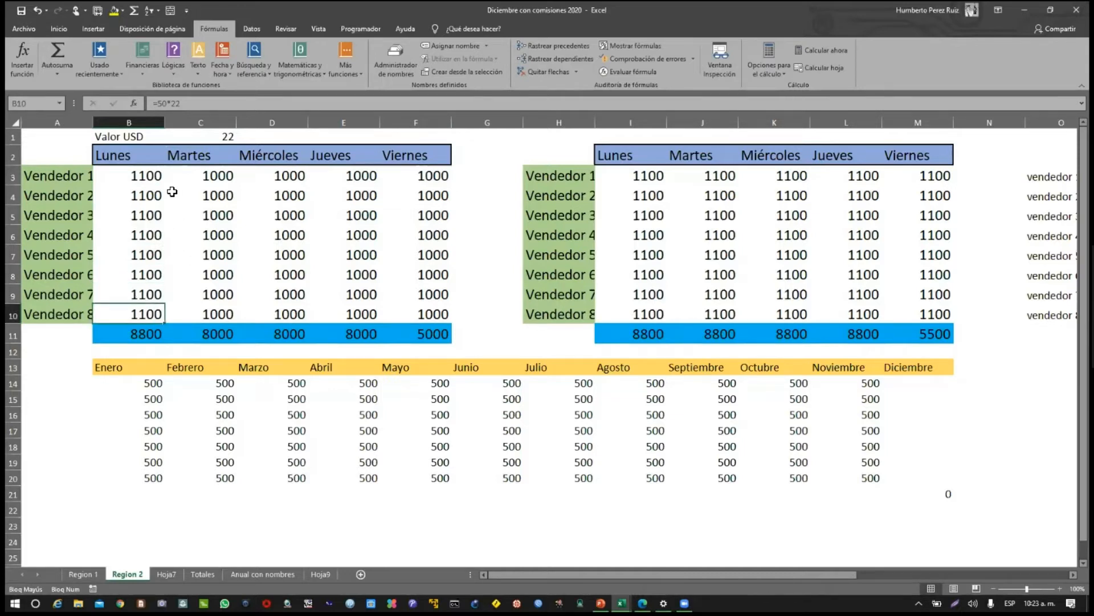
Examine which cell the formula in B3 references, and compare it with the formula in B4
{"action": "left_click", "coordinate": [144, 177]}
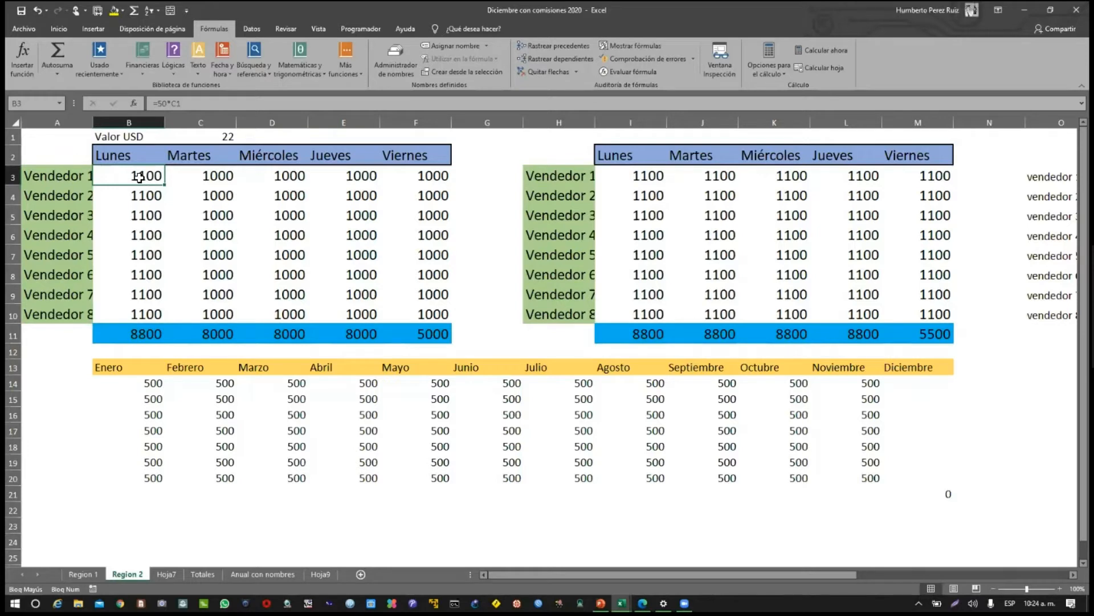
{"action": "left_click", "coordinate": [194, 102]}
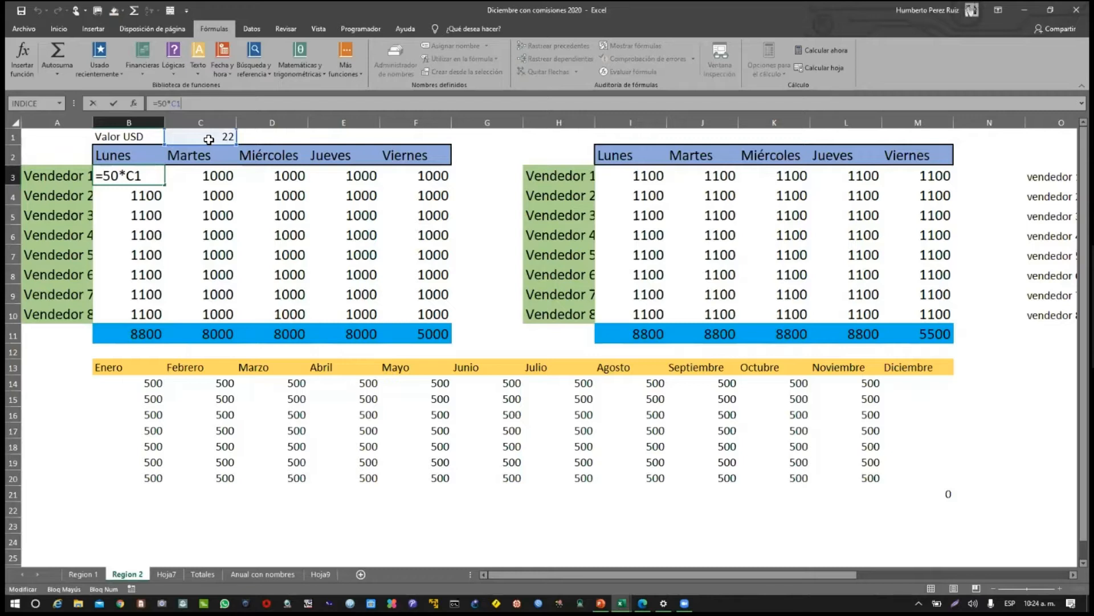
{"action": "key", "text": "ctrl+Return"}
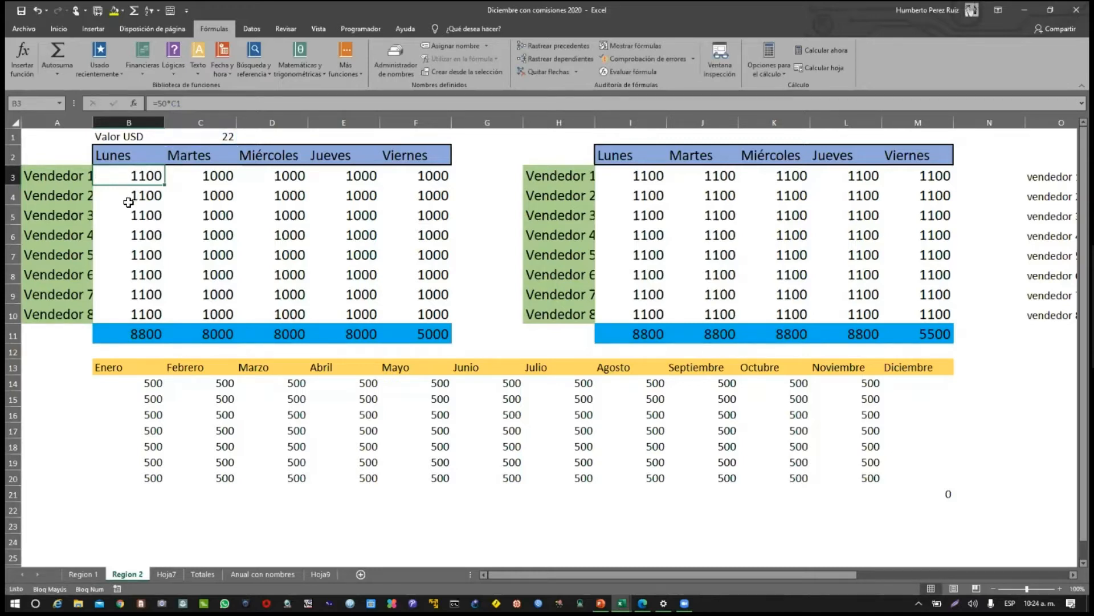
{"action": "key", "text": "Down"}
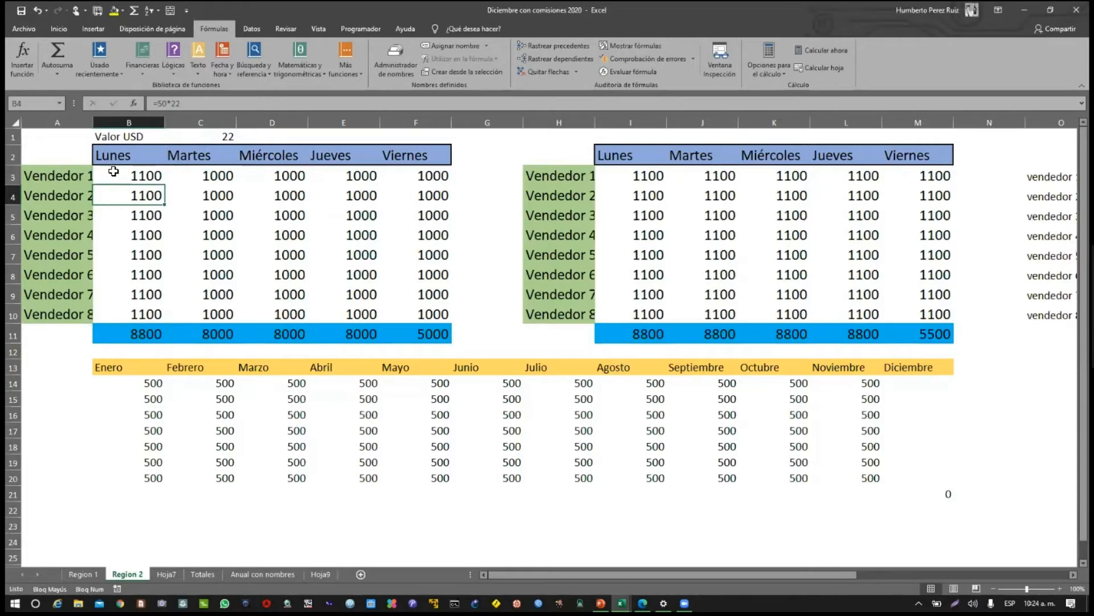
{"action": "left_click", "coordinate": [117, 174]}
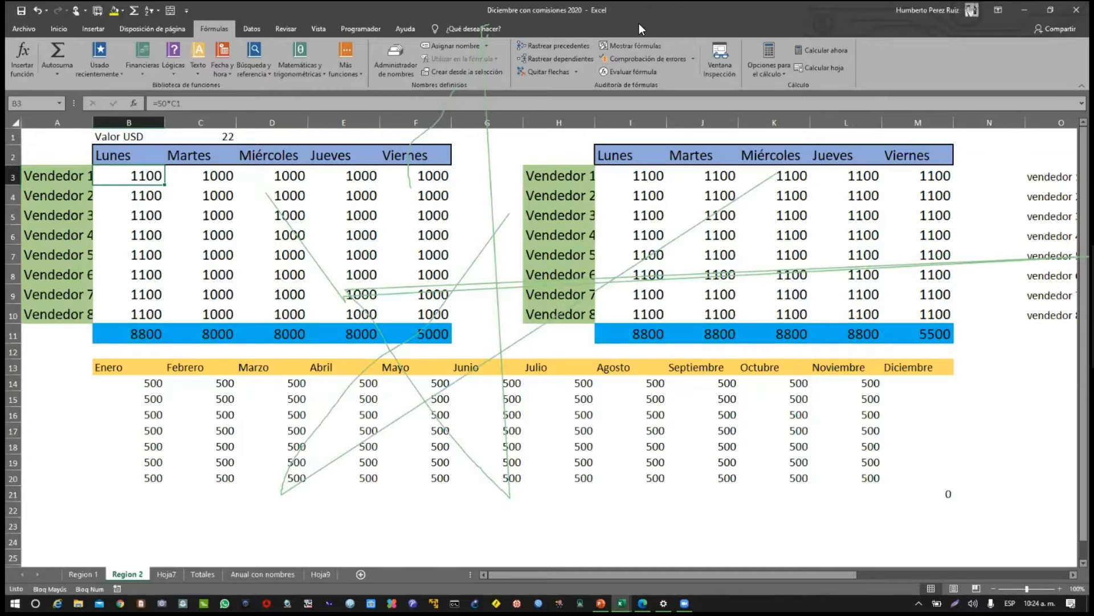
{"action": "left_click", "coordinate": [609, 31]}
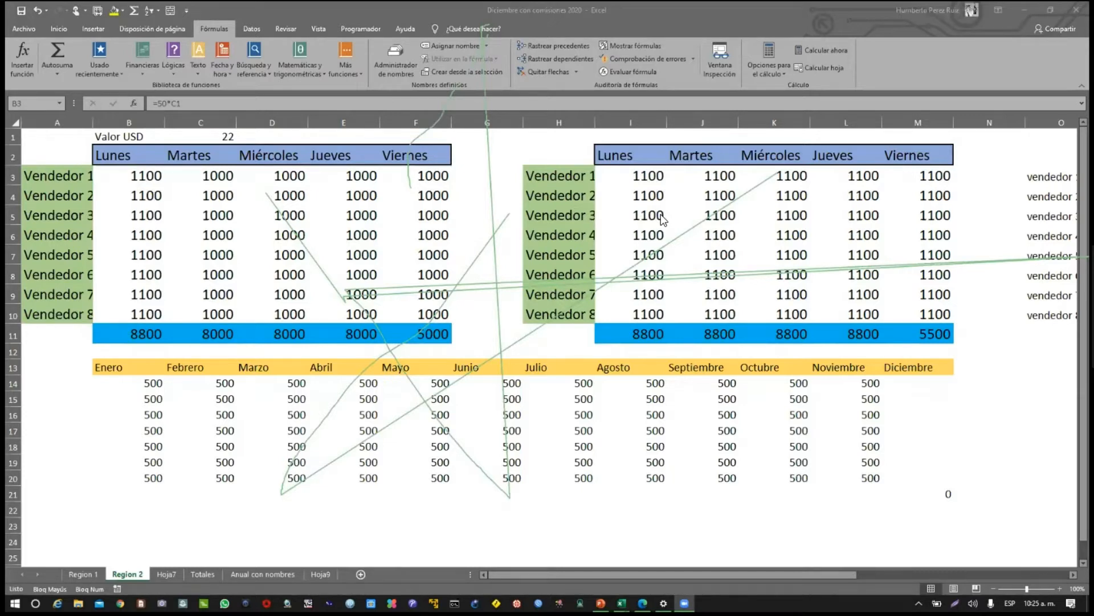
{"action": "left_click", "coordinate": [274, 258]}
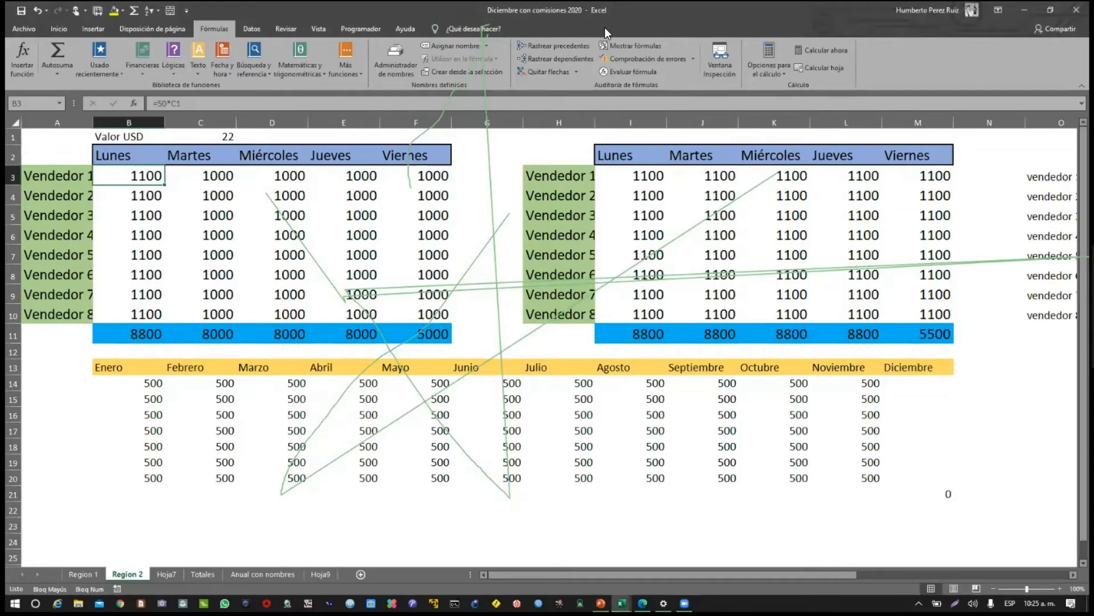
{"action": "left_click", "coordinate": [329, 268]}
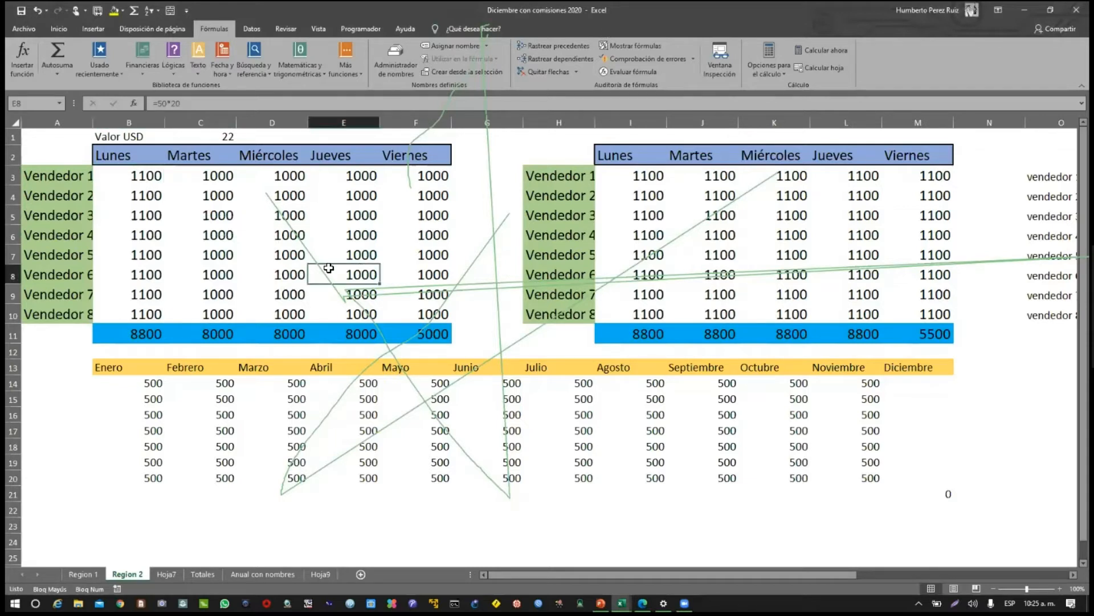
Copy the formula in B3 down the Lunes column to B10
{"action": "left_click", "coordinate": [135, 182]}
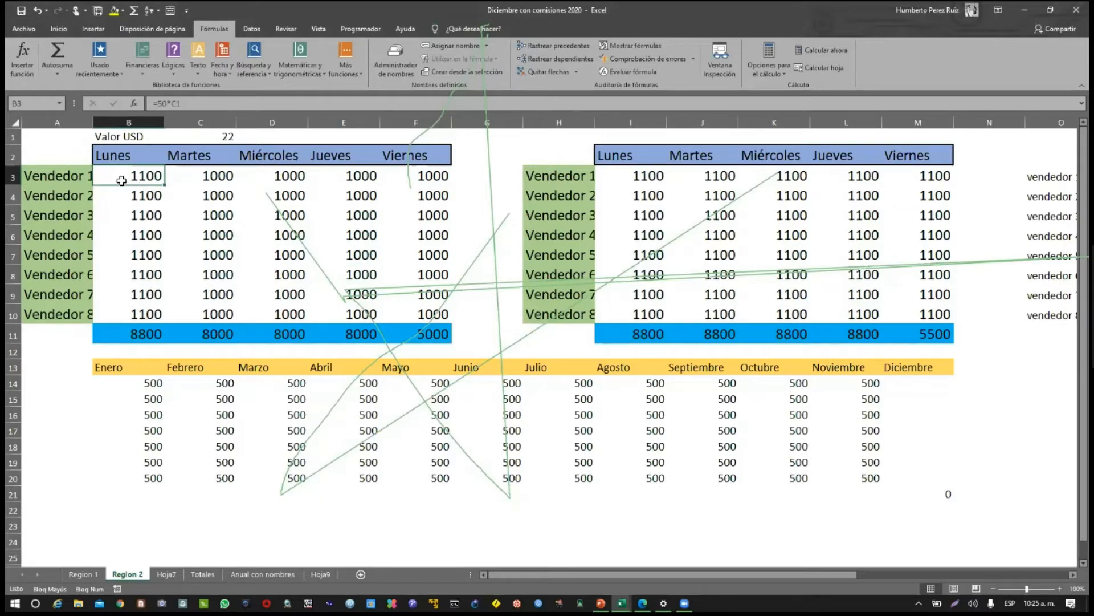
{"action": "left_click", "coordinate": [118, 192]}
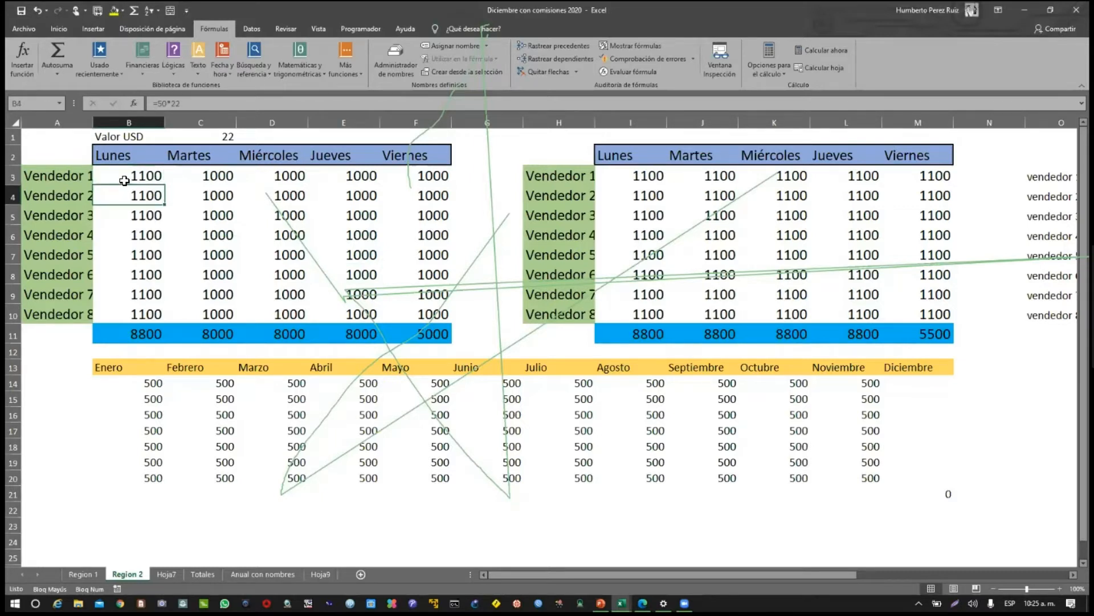
{"action": "left_click", "coordinate": [123, 180]}
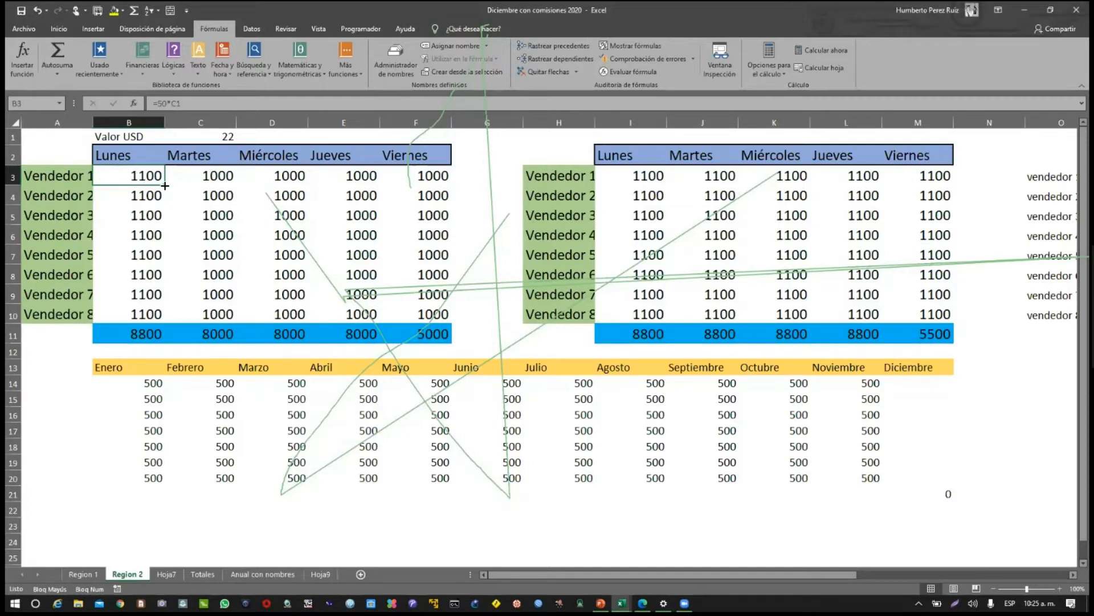
{"action": "left_click_drag", "start_coordinate": [165, 186], "coordinate": [160, 317]}
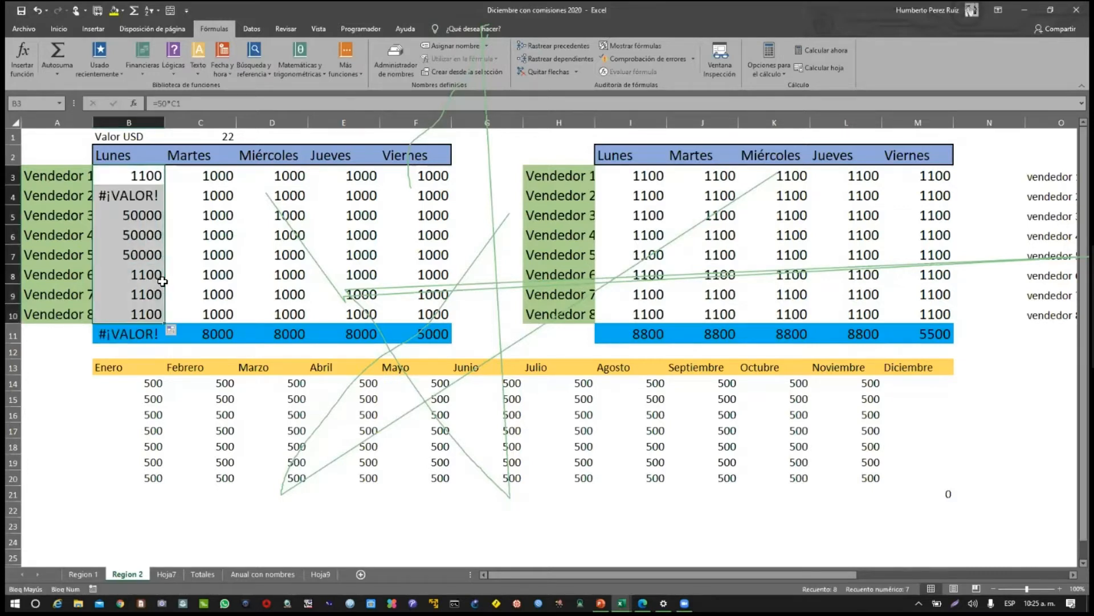
Compare the copied formulas in B4 and B5 with the original formula in B3
{"action": "left_click", "coordinate": [141, 205]}
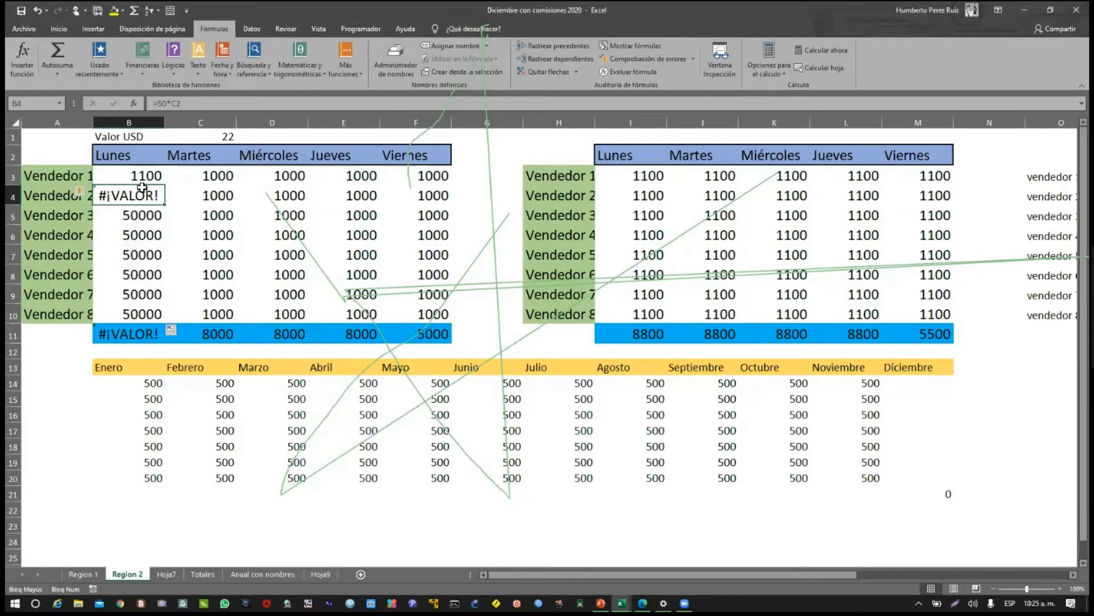
{"action": "left_click", "coordinate": [142, 181]}
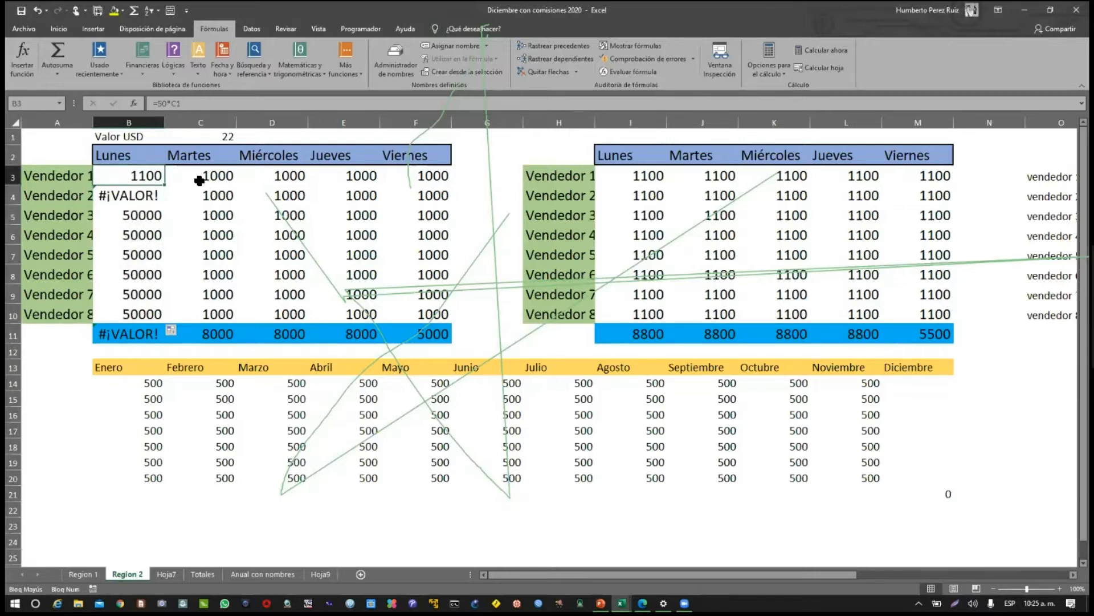
{"action": "left_click", "coordinate": [137, 197]}
{"action": "left_click", "coordinate": [139, 177]}
{"action": "left_click", "coordinate": [137, 216]}
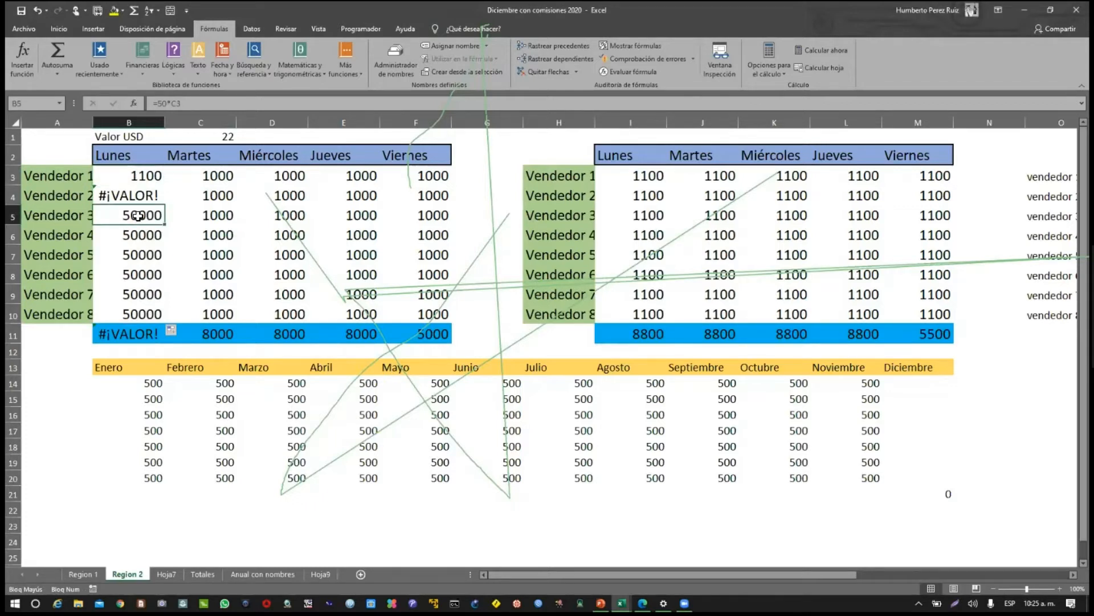
Inspect which cell each formula in the Lunes column references, one by one from B3 to B9
{"action": "double_click", "coordinate": [144, 180]}
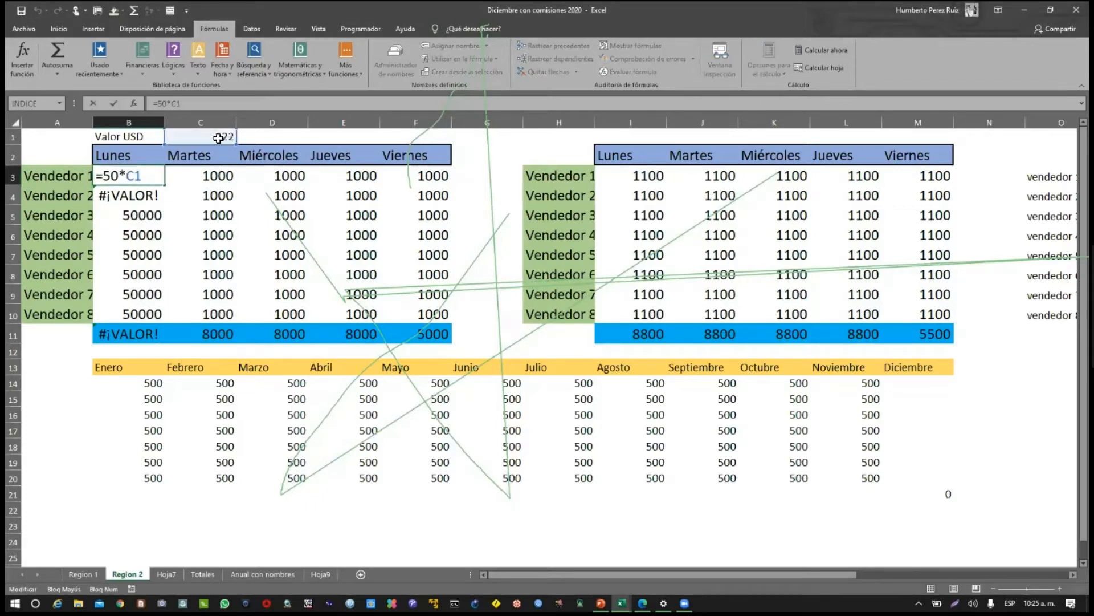
{"action": "key", "text": "ctrl+Return"}
{"action": "double_click", "coordinate": [150, 197]}
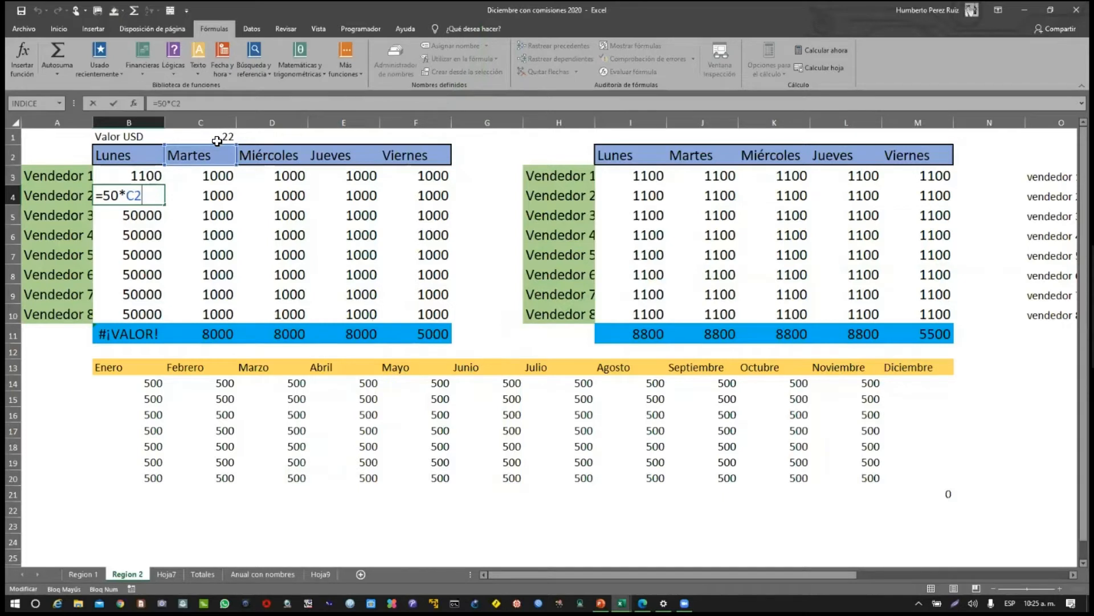
{"action": "key", "text": "ctrl+Return"}
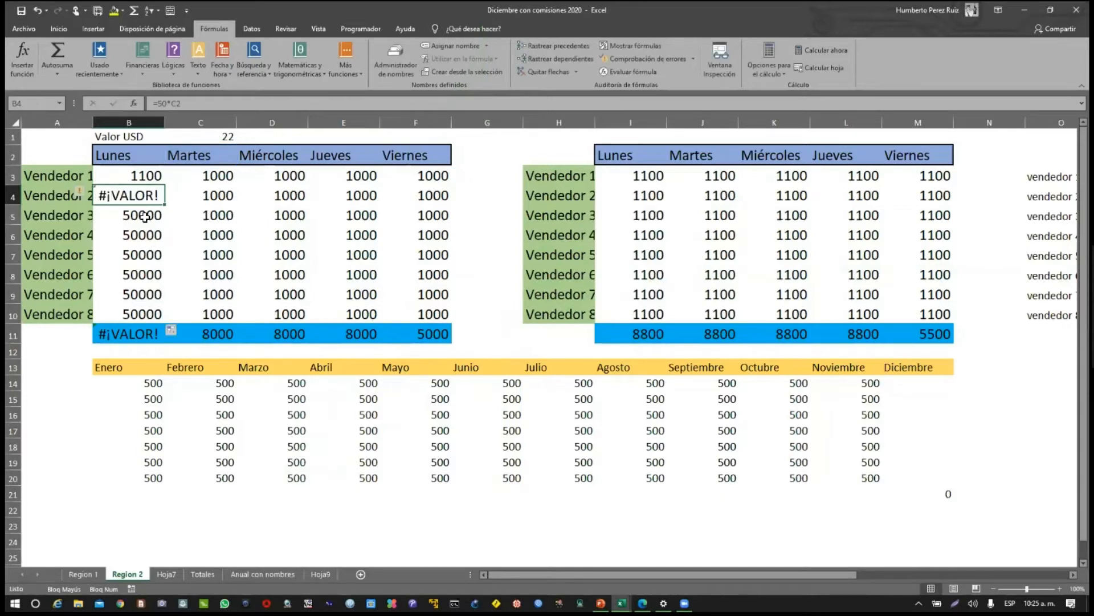
{"action": "double_click", "coordinate": [144, 216]}
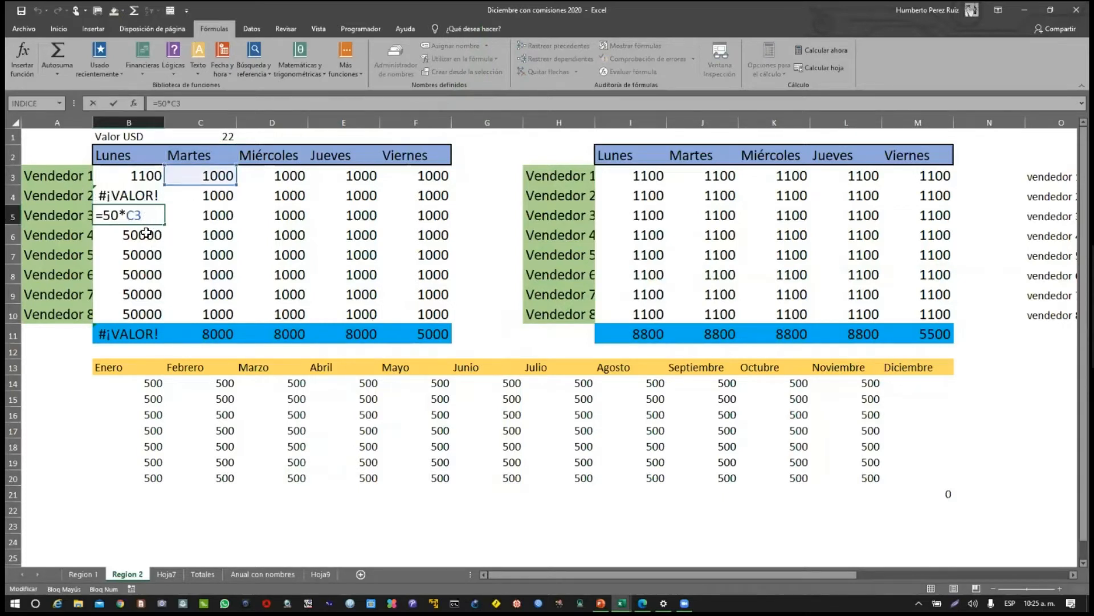
{"action": "key", "text": "ctrl+Return"}
{"action": "double_click", "coordinate": [144, 235]}
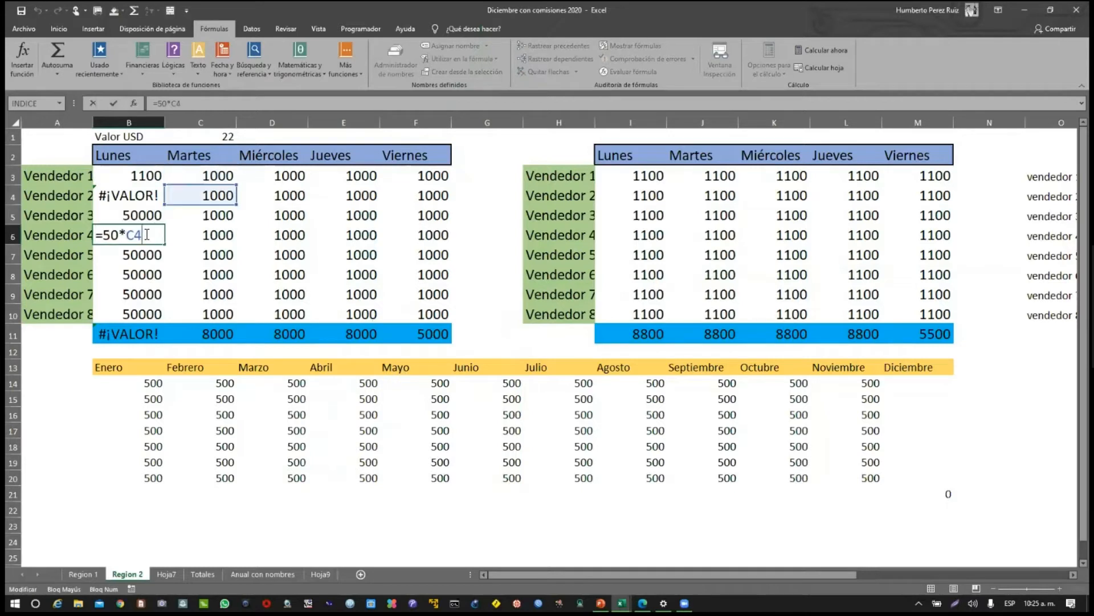
{"action": "key", "text": "ctrl+Return"}
{"action": "double_click", "coordinate": [143, 254]}
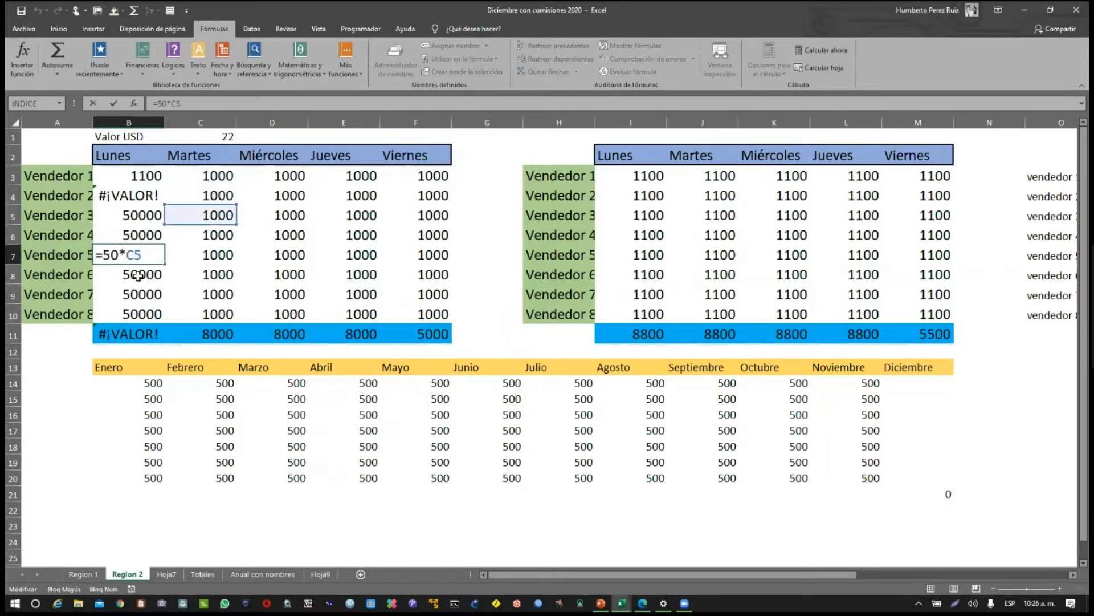
{"action": "left_click", "coordinate": [138, 277]}
{"action": "double_click", "coordinate": [137, 277]}
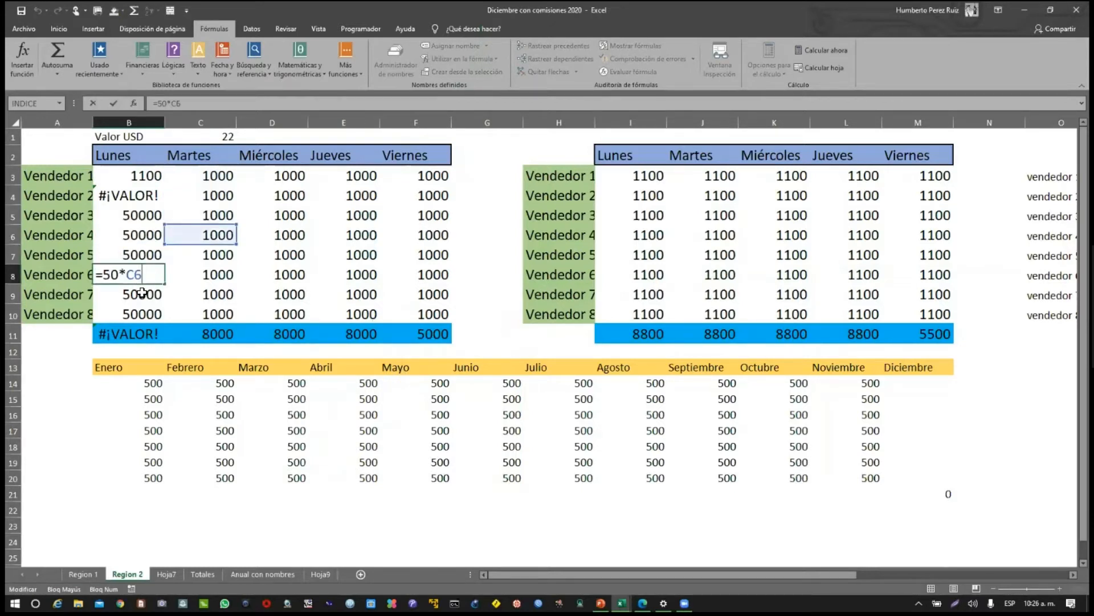
{"action": "key", "text": "ctrl+Return"}
{"action": "double_click", "coordinate": [143, 294]}
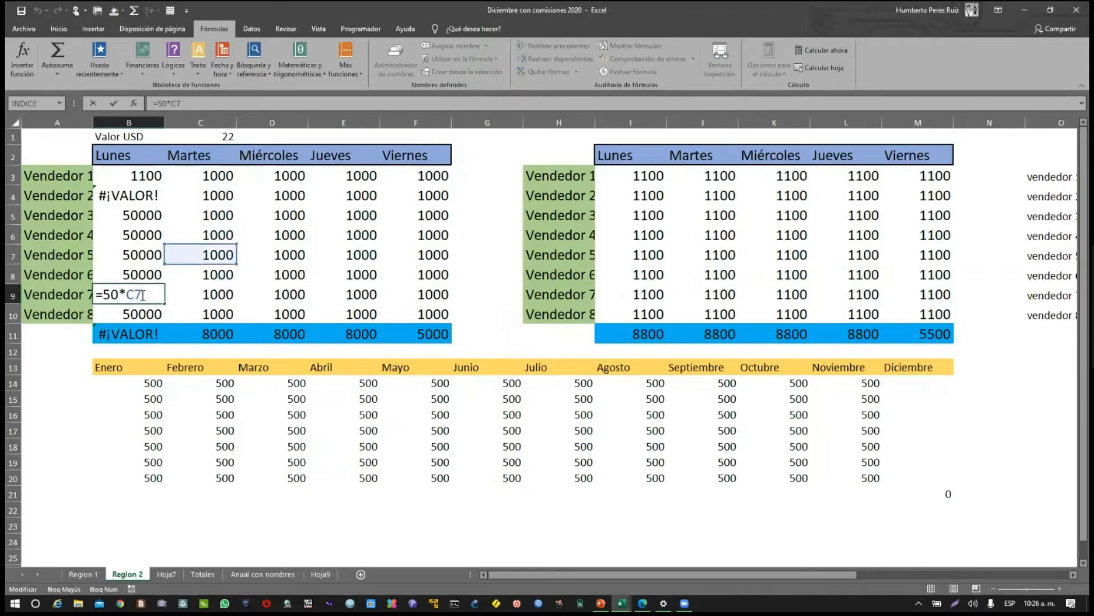
{"action": "key", "text": "ctrl+Return"}
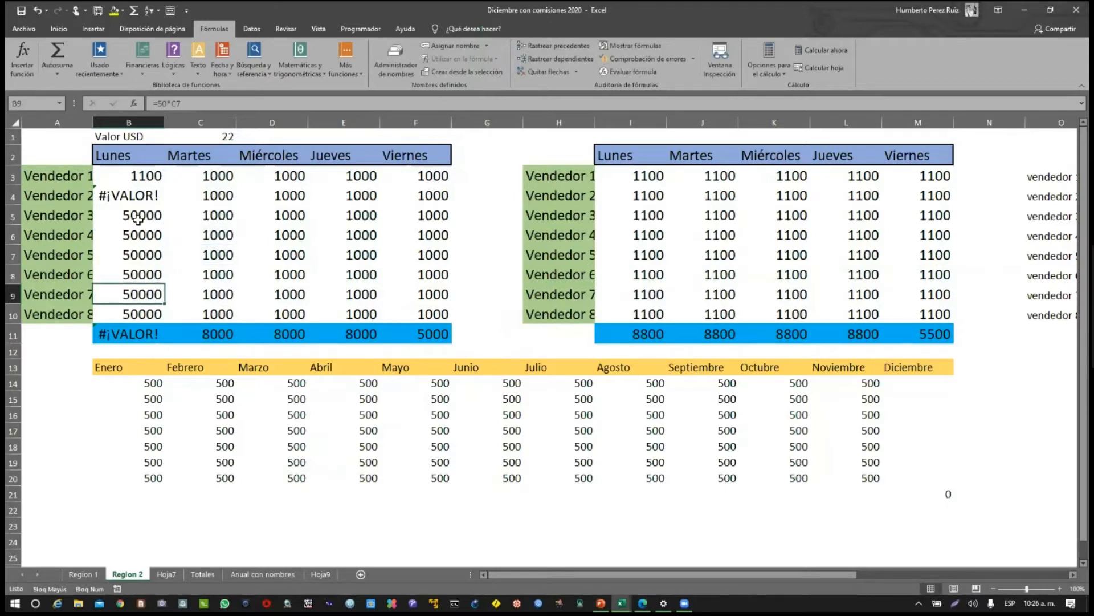
Review the formula in B3 against the Valor USD rate cell C1 and the Martes cells beside it
{"action": "left_click", "coordinate": [135, 180]}
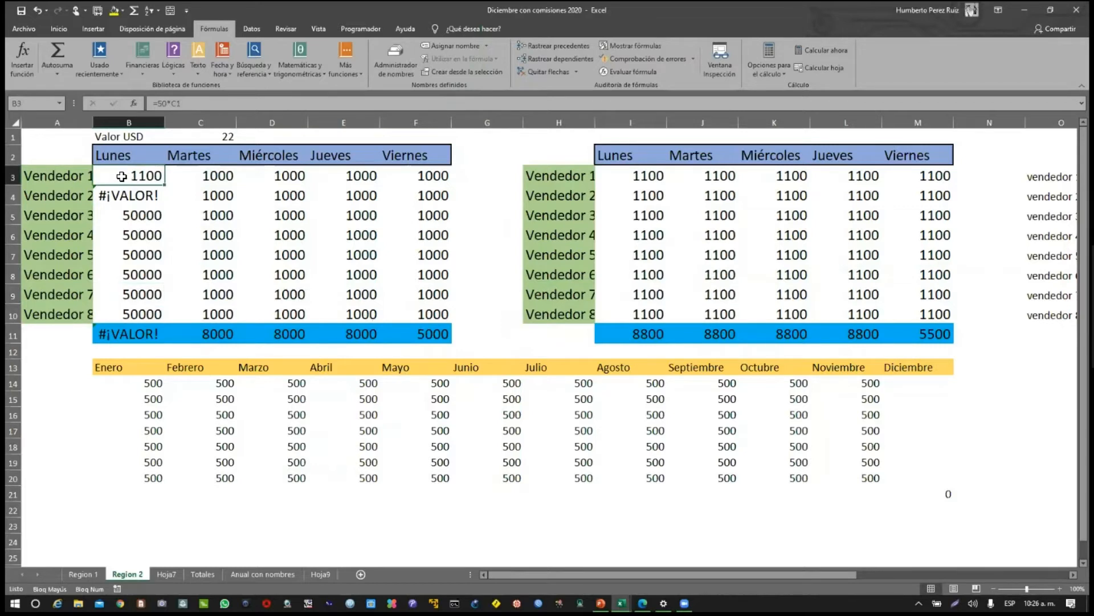
{"action": "double_click", "coordinate": [122, 176]}
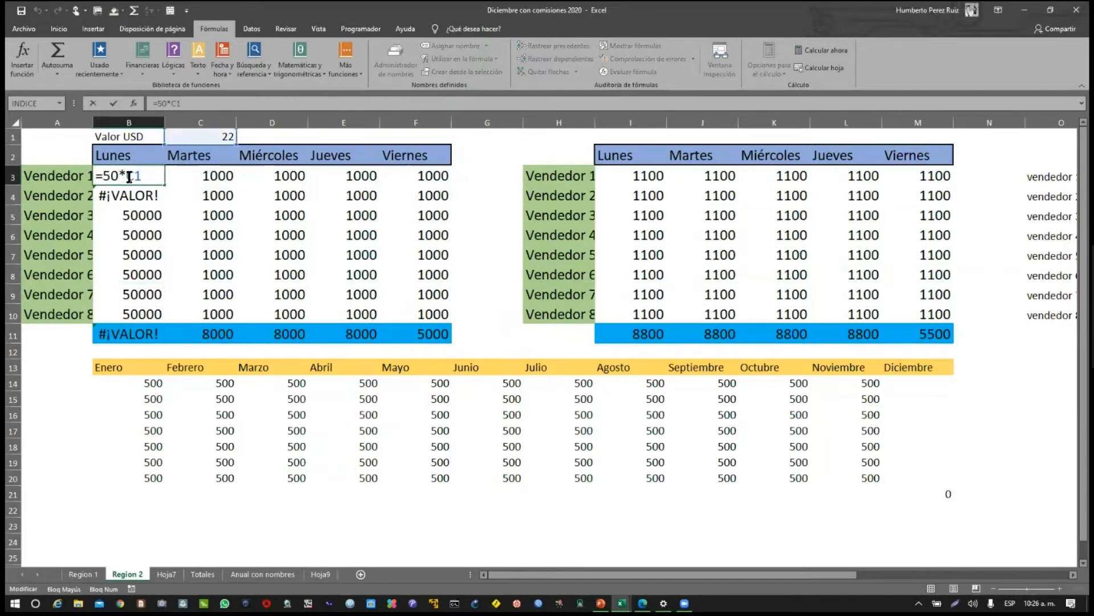
{"action": "key", "text": "ctrl+Return"}
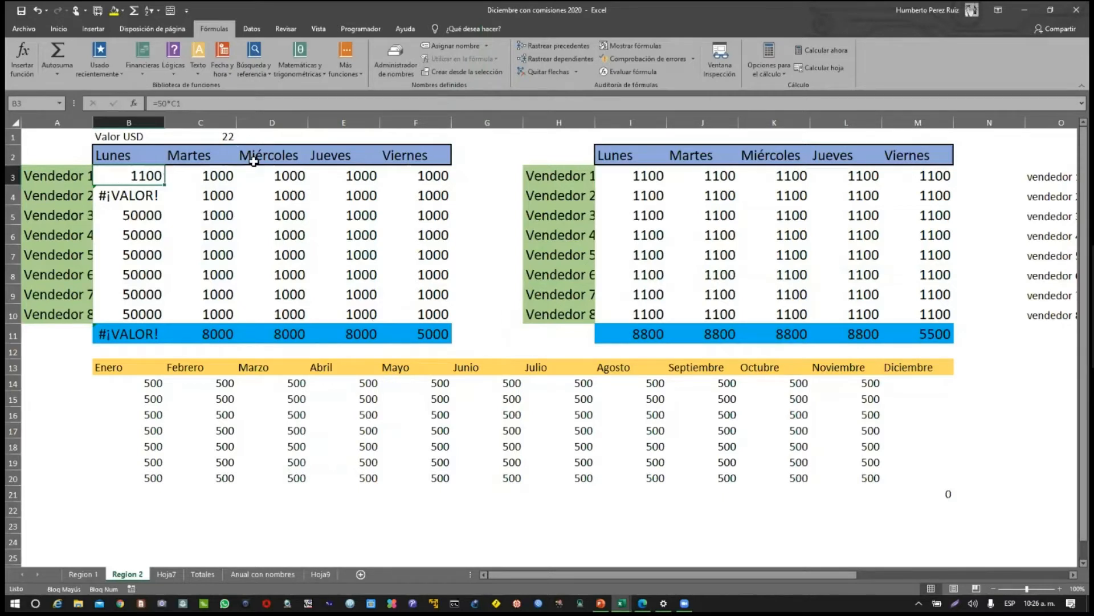
{"action": "left_click", "coordinate": [229, 143]}
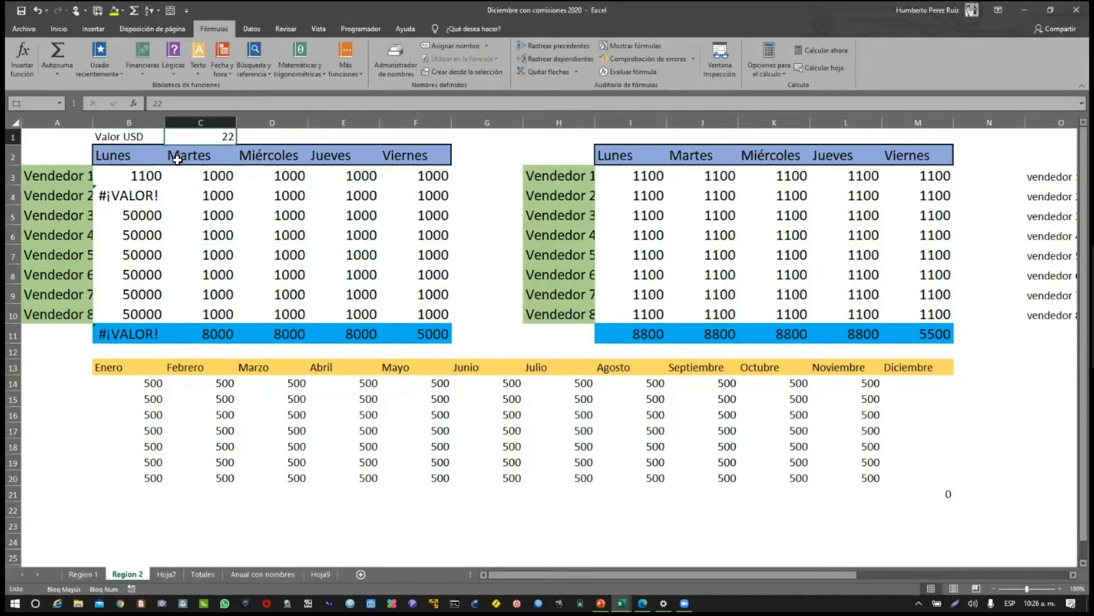
{"action": "left_click", "coordinate": [135, 181]}
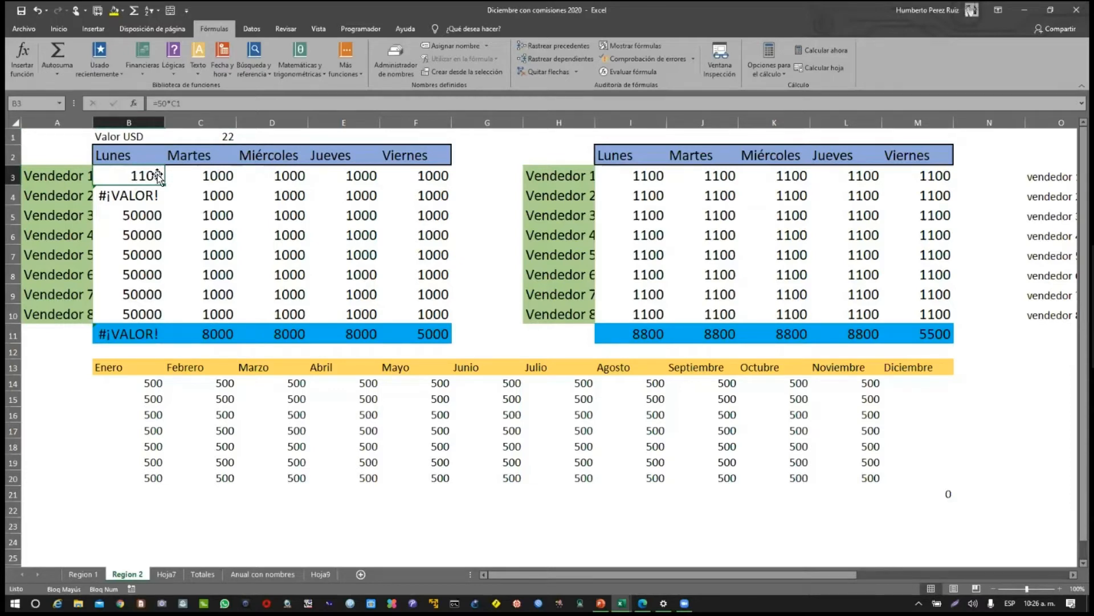
{"action": "left_click", "coordinate": [188, 173]}
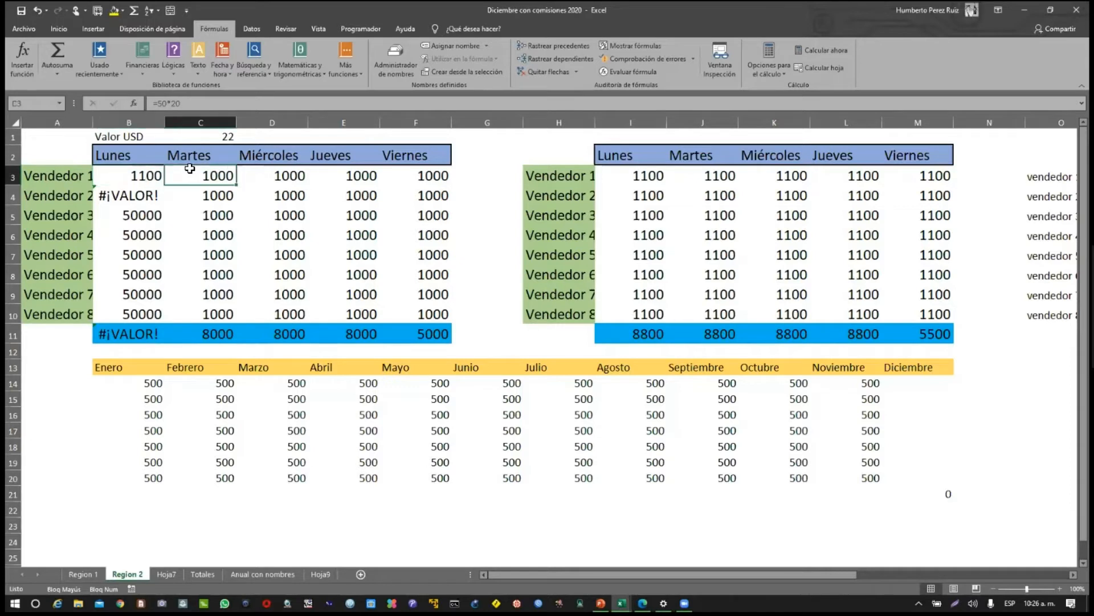
{"action": "key", "text": "Up"}
{"action": "key", "text": "Up"}
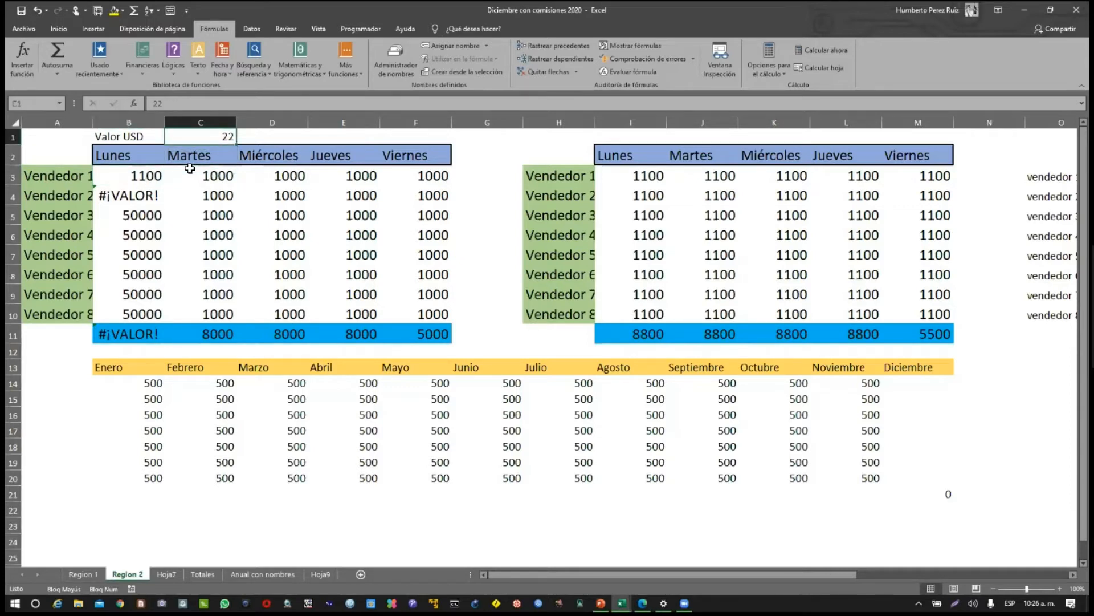
{"action": "key", "text": "Down"}
{"action": "key", "text": "Down"}
{"action": "key", "text": "Down"}
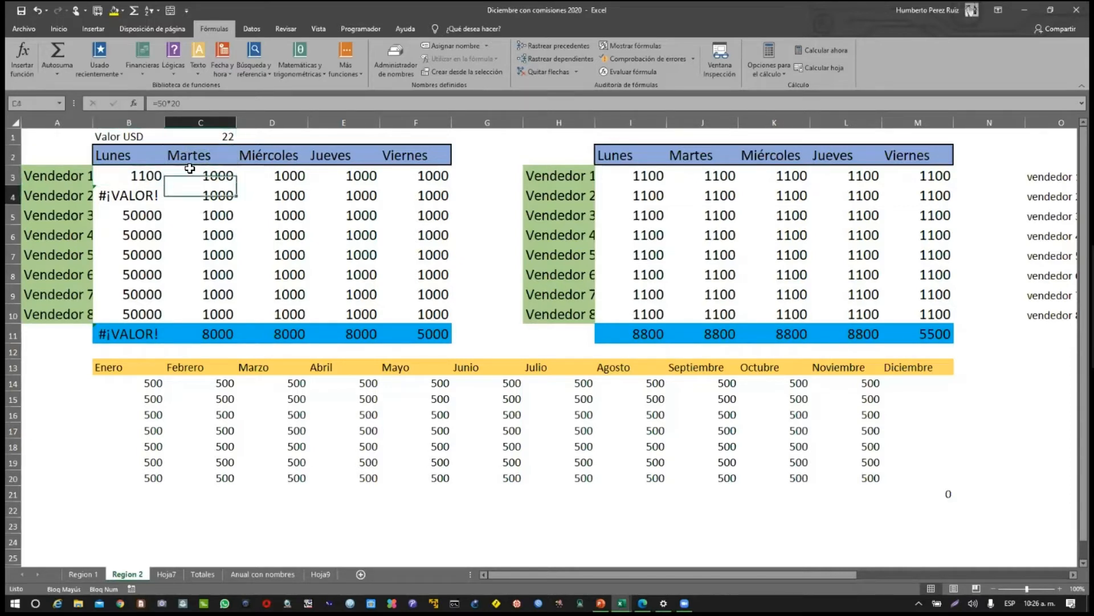
Recheck the cell references in the copied Lunes formulas, including B4, B5, B6 and B9
{"action": "key", "text": "Left"}
{"action": "key", "text": "F2"}
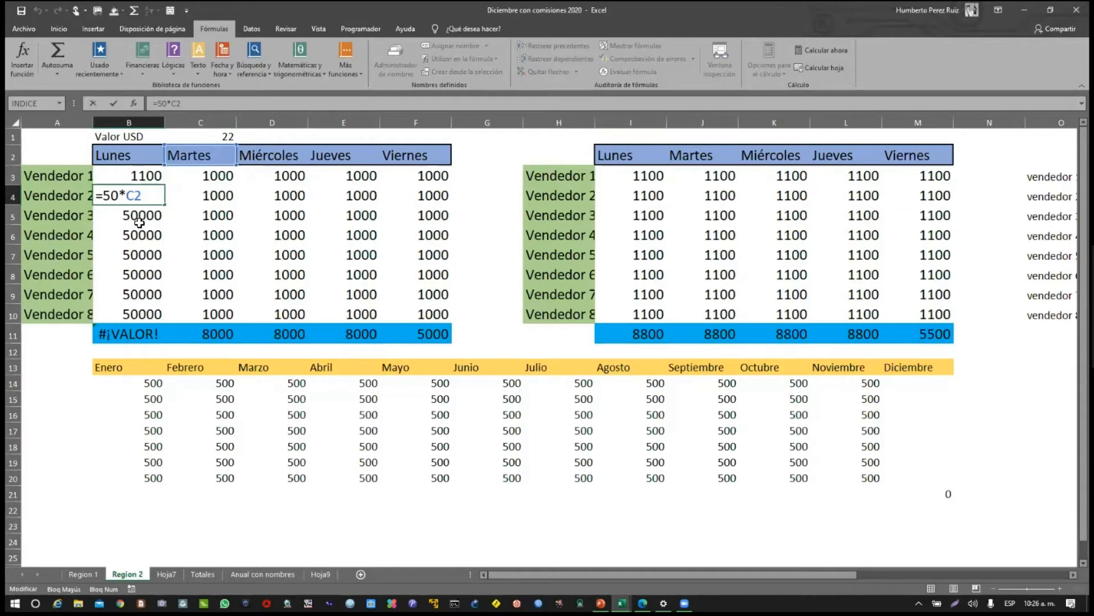
{"action": "key", "text": "Return"}
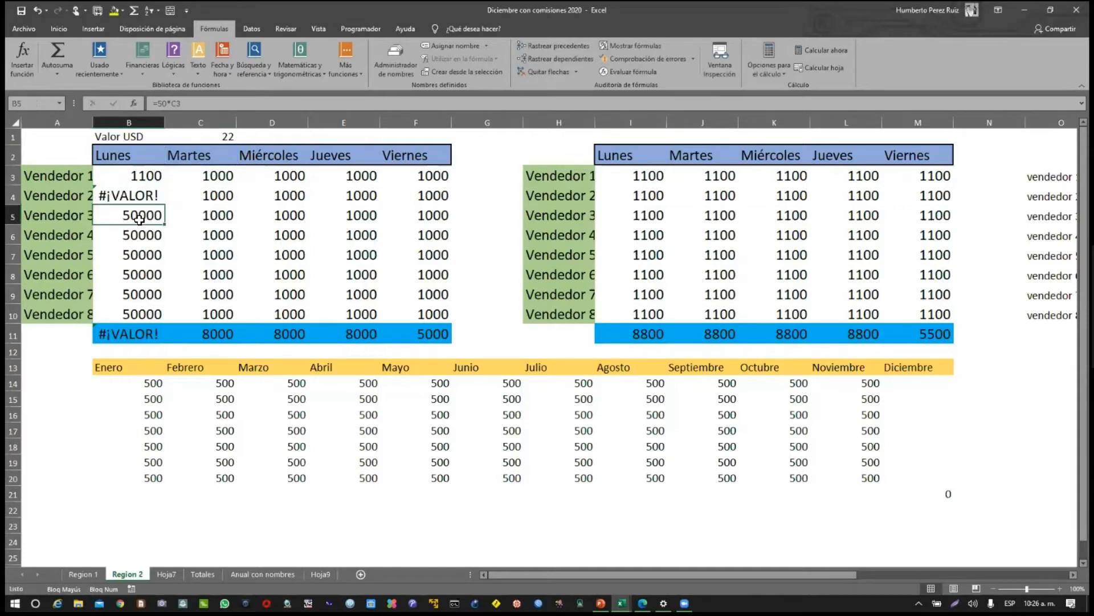
{"action": "key", "text": "F2"}
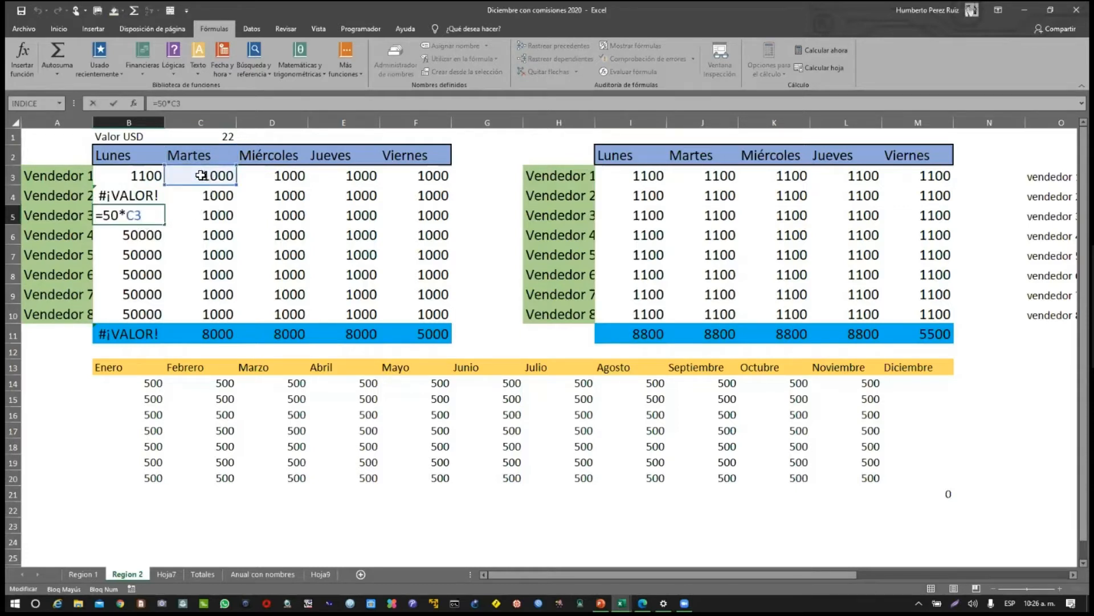
{"action": "key", "text": "ctrl+Return"}
{"action": "left_click", "coordinate": [135, 235]}
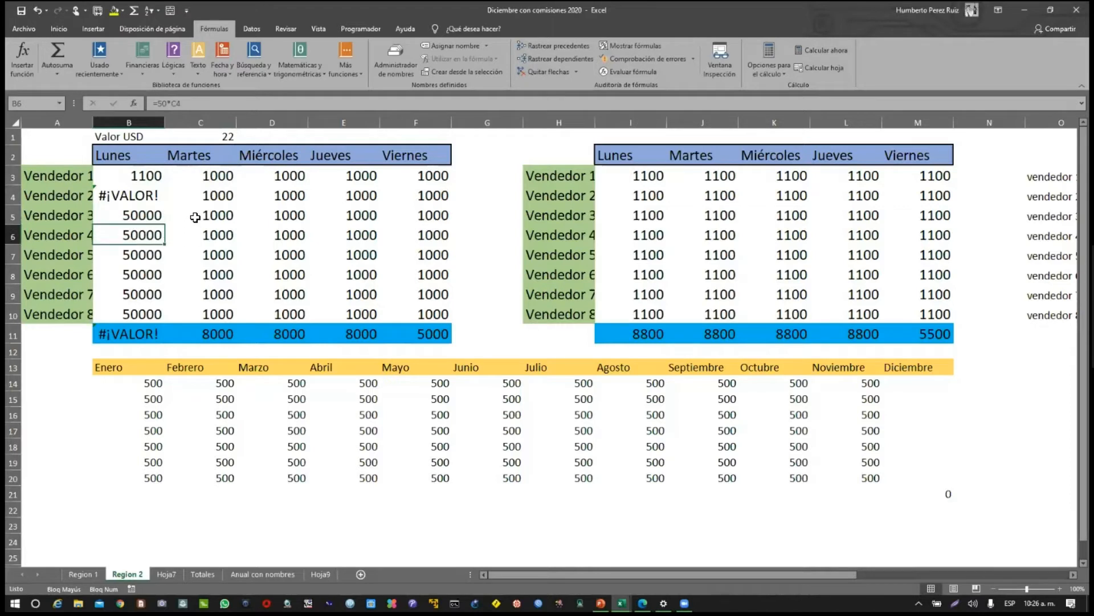
{"action": "key", "text": "F2"}
{"action": "left_click", "coordinate": [143, 281]}
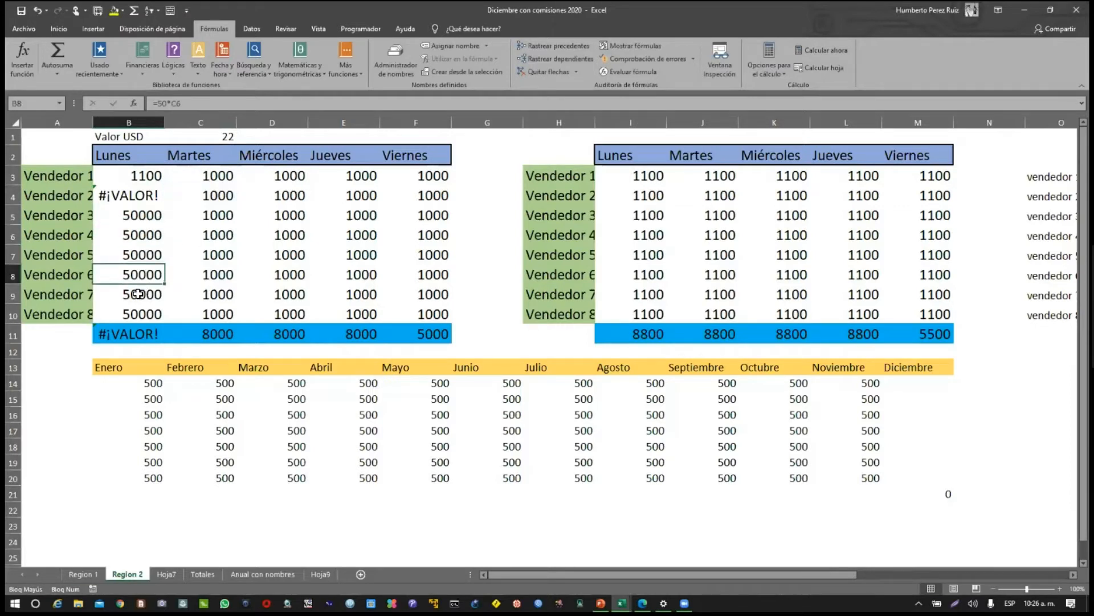
{"action": "left_click", "coordinate": [141, 294]}
{"action": "key", "text": "F2"}
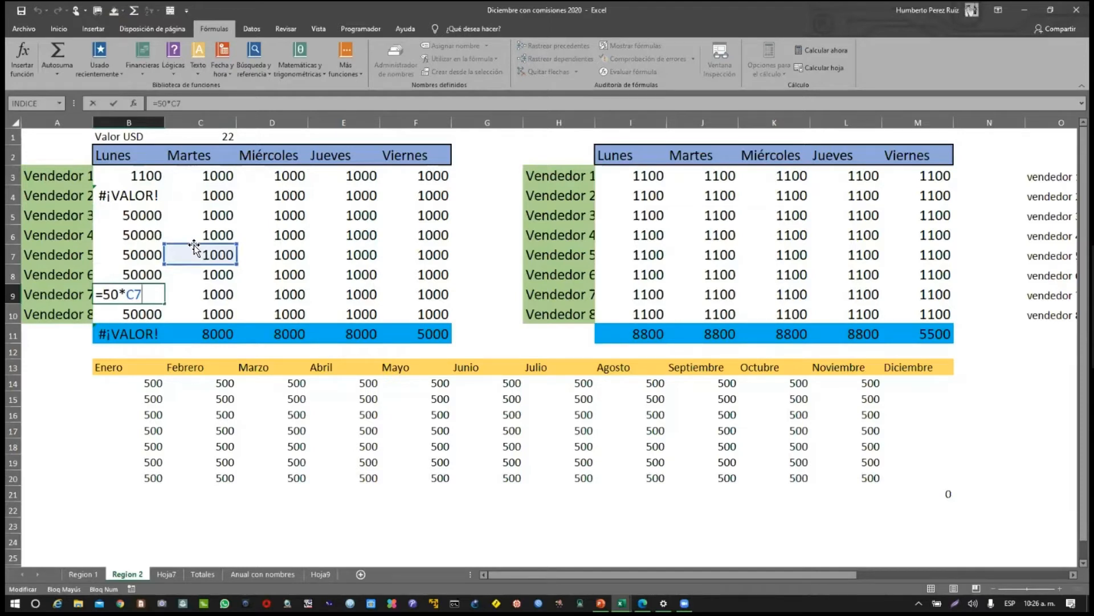
Correct the formula in B4 to =50*C1 so it uses the Valor USD cell like B3
{"action": "left_click", "coordinate": [144, 180]}
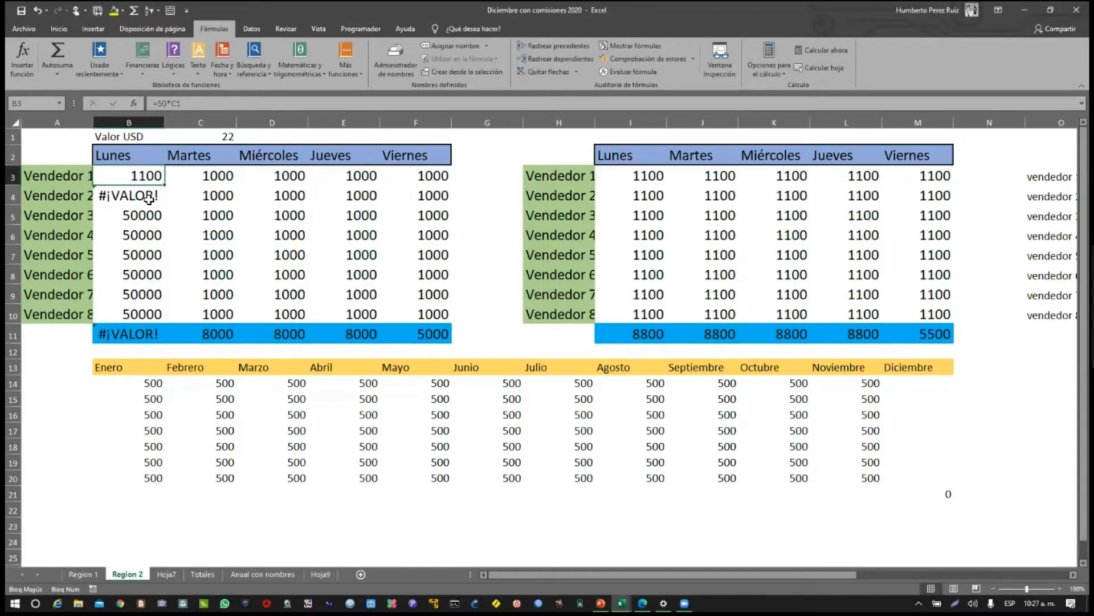
{"action": "left_click", "coordinate": [146, 197]}
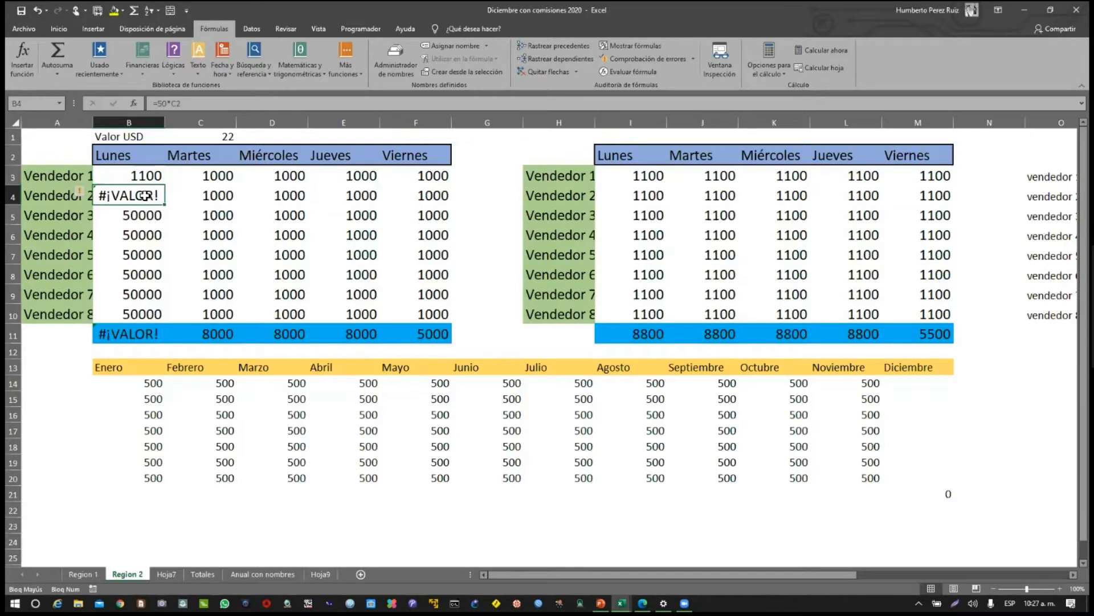
{"action": "left_click", "coordinate": [146, 175]}
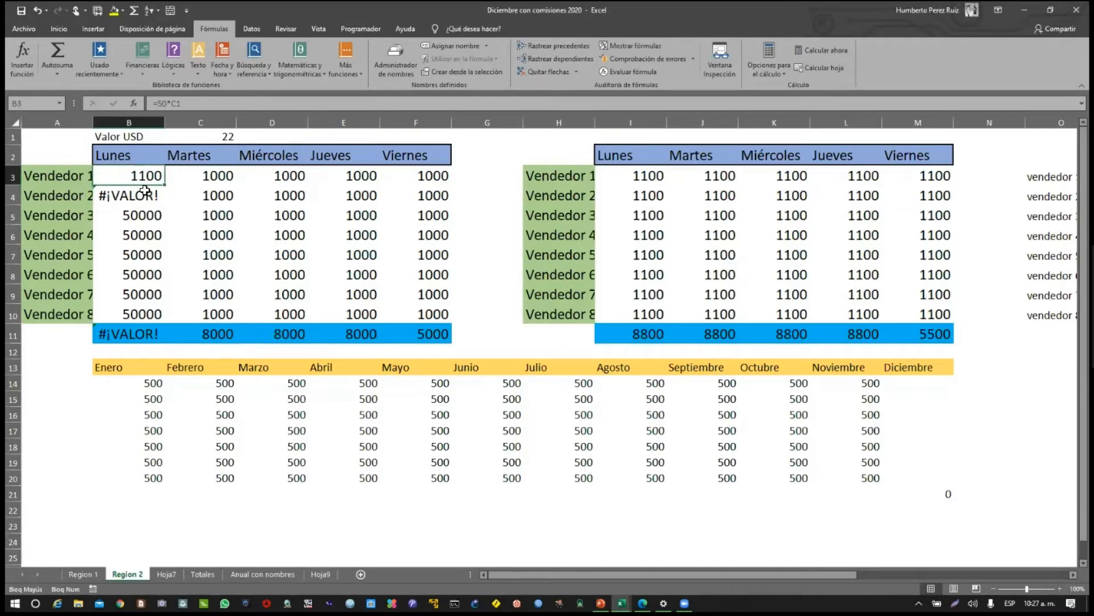
{"action": "double_click", "coordinate": [141, 196]}
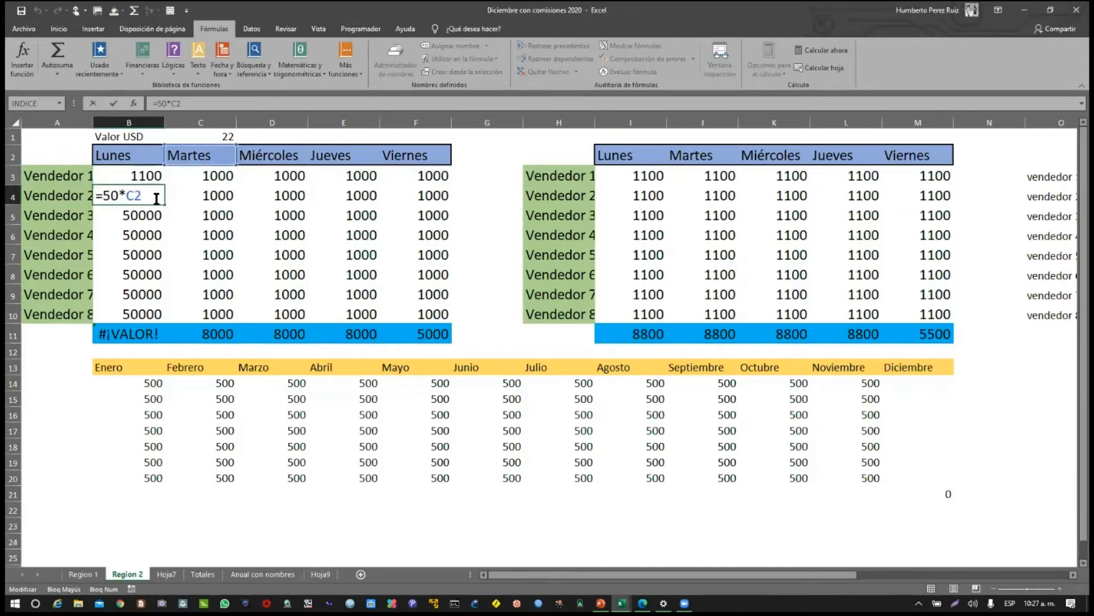
{"action": "key", "text": "BackSpace"}
{"action": "type", "text": "1"}
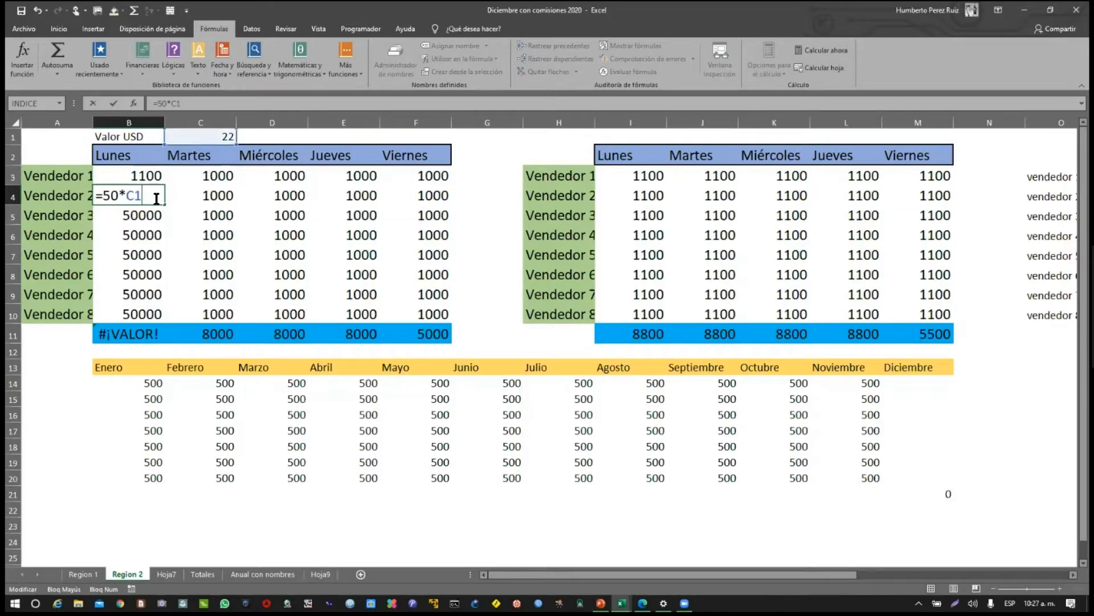
{"action": "key", "text": "Return"}
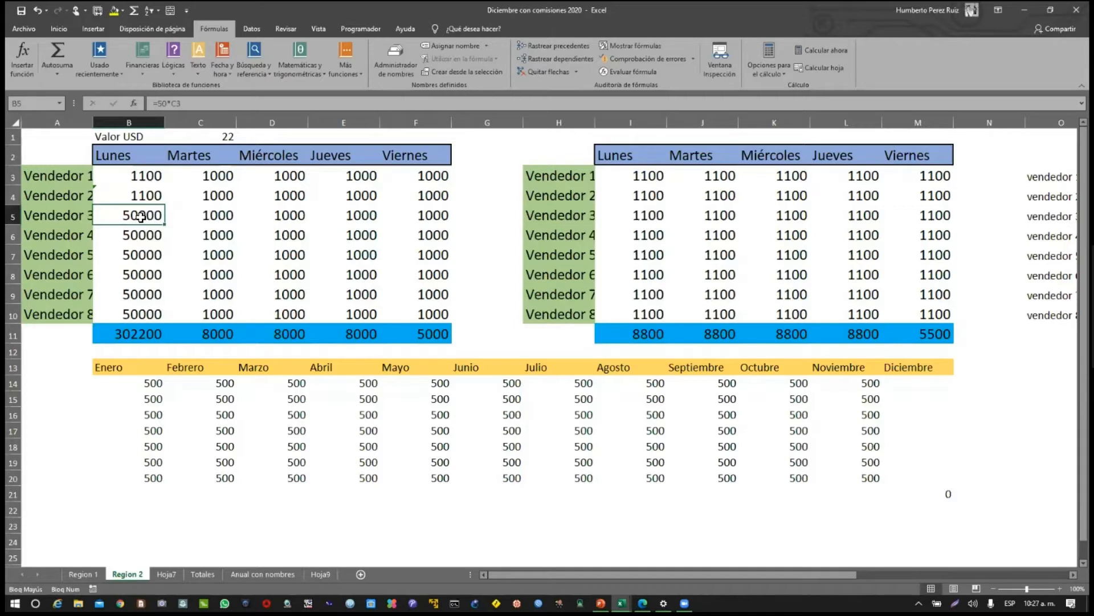
Correct the formulas in B5 and B6 to =50*C1
{"action": "double_click", "coordinate": [143, 216]}
{"action": "key", "text": "Escape"}
{"action": "key", "text": "Escape"}
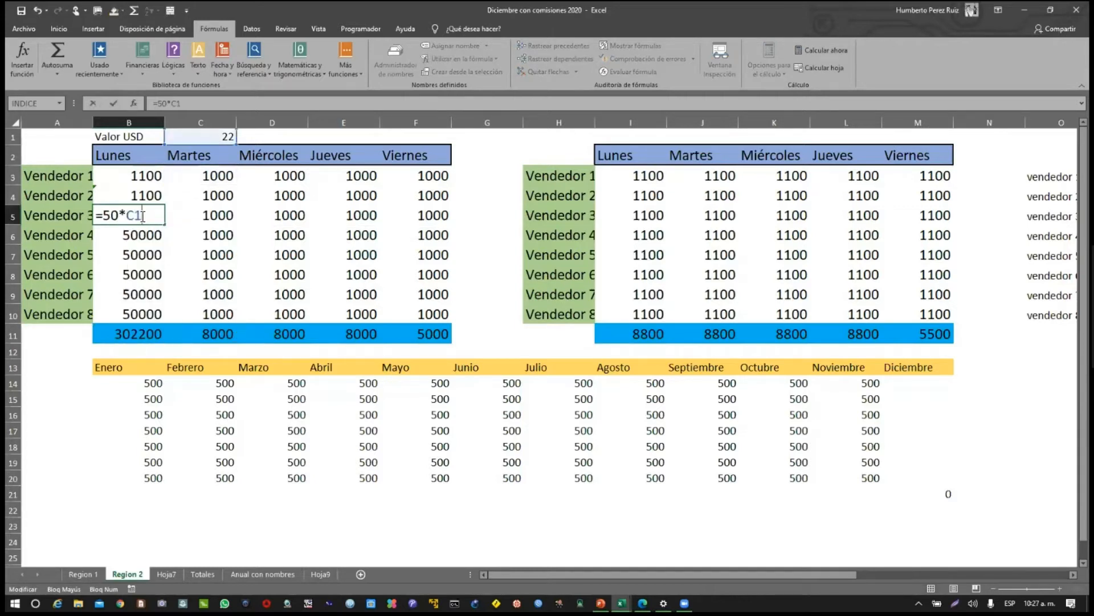
{"action": "left_click", "coordinate": [143, 238]}
{"action": "double_click", "coordinate": [143, 238]}
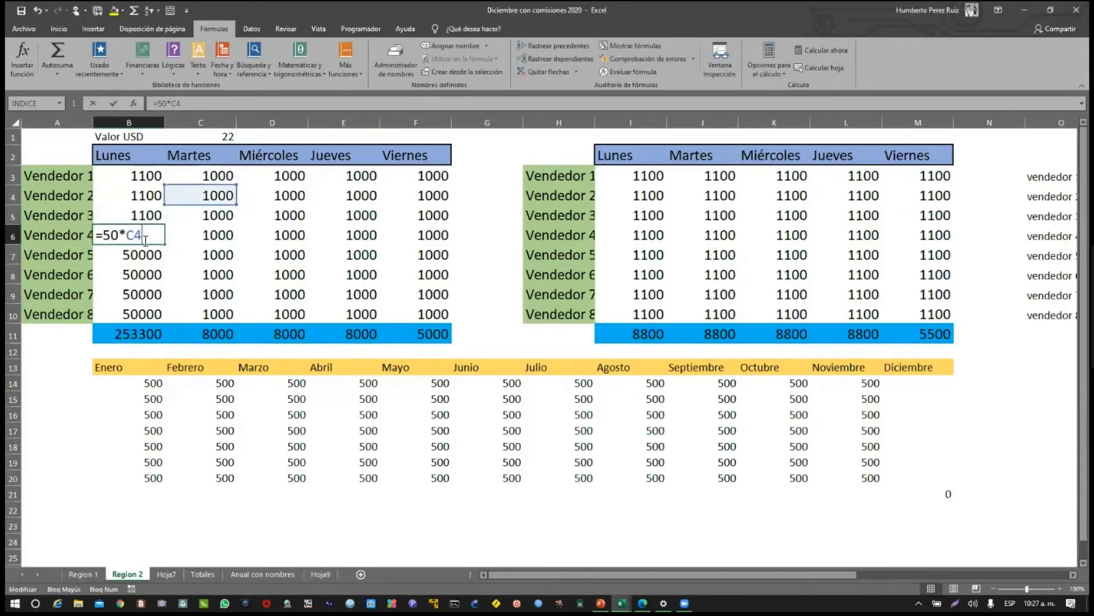
{"action": "key", "text": "BackSpace"}
{"action": "type", "text": "1"}
{"action": "key", "text": "Return"}
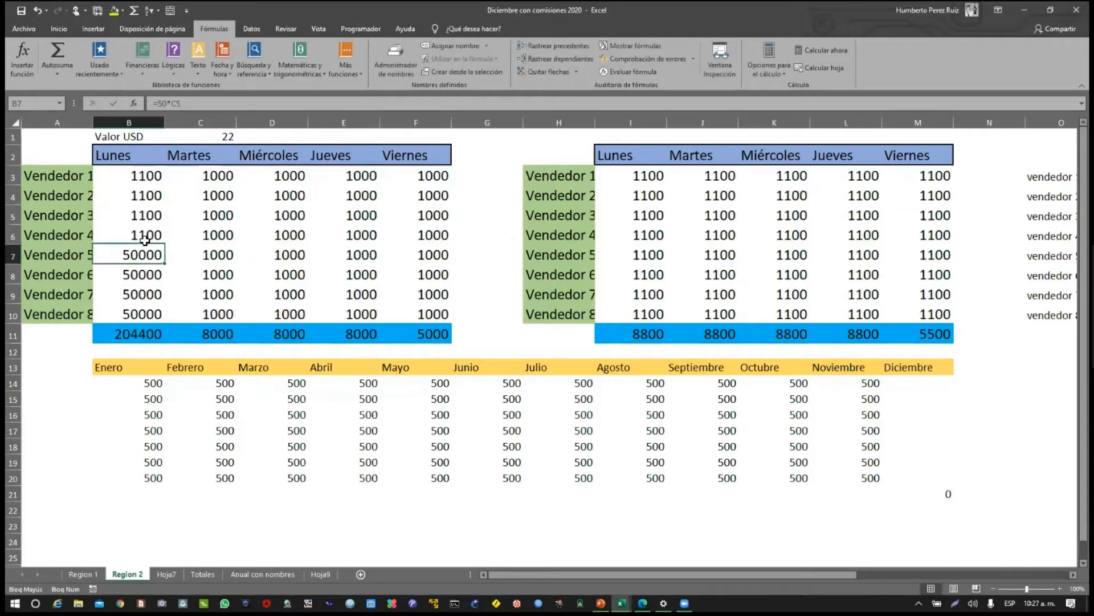
Compare the corrected formulas in the Lunes column from B6 up to B3
{"action": "key", "text": "Up"}
{"action": "key", "text": "Up"}
{"action": "key", "text": "Up"}
{"action": "key", "text": "Up"}
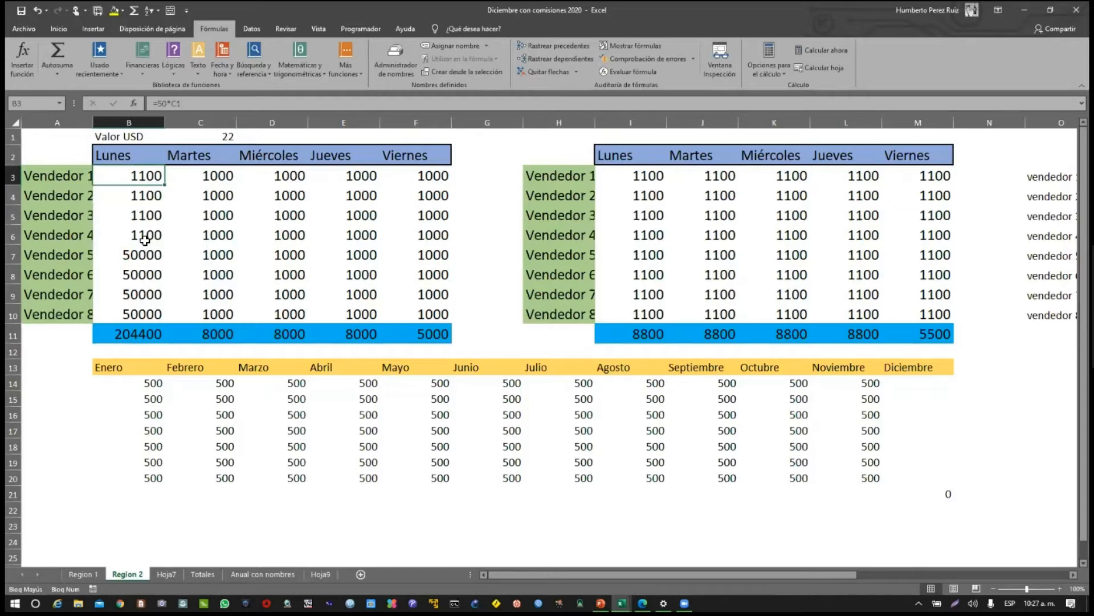
{"action": "left_click", "coordinate": [145, 236]}
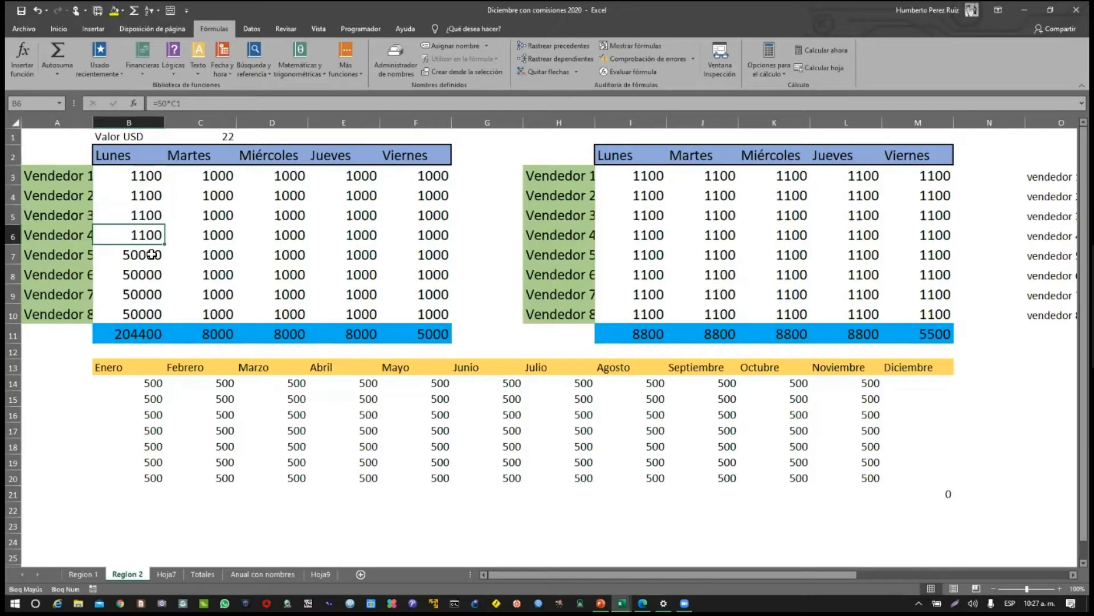
{"action": "left_click", "coordinate": [147, 178]}
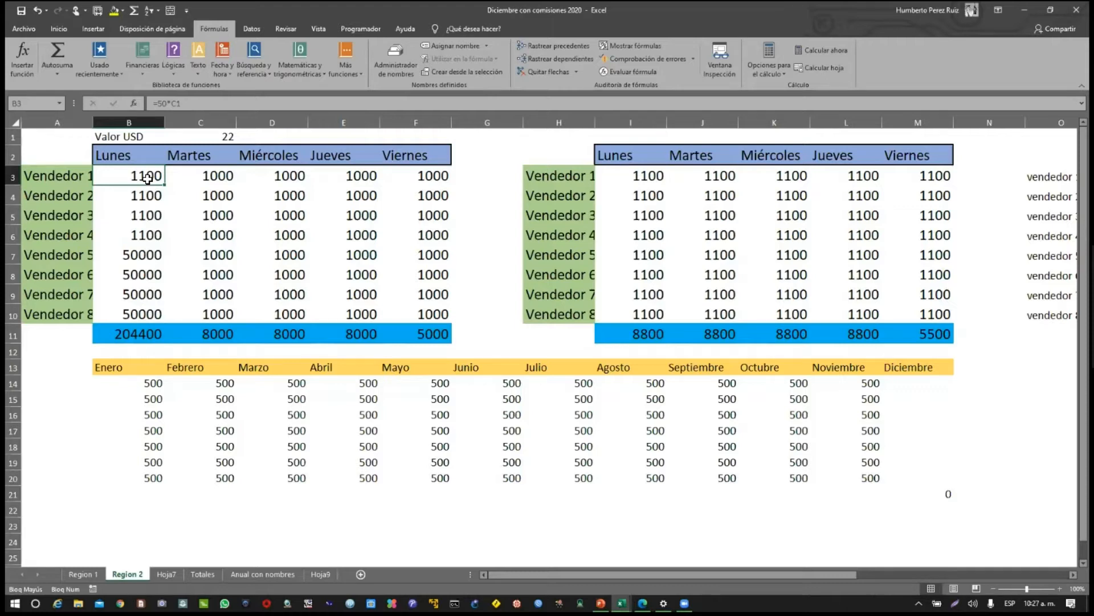
Assign the name VALORUSD to cell C1, which holds the Valor USD rate
{"action": "left_click", "coordinate": [203, 135]}
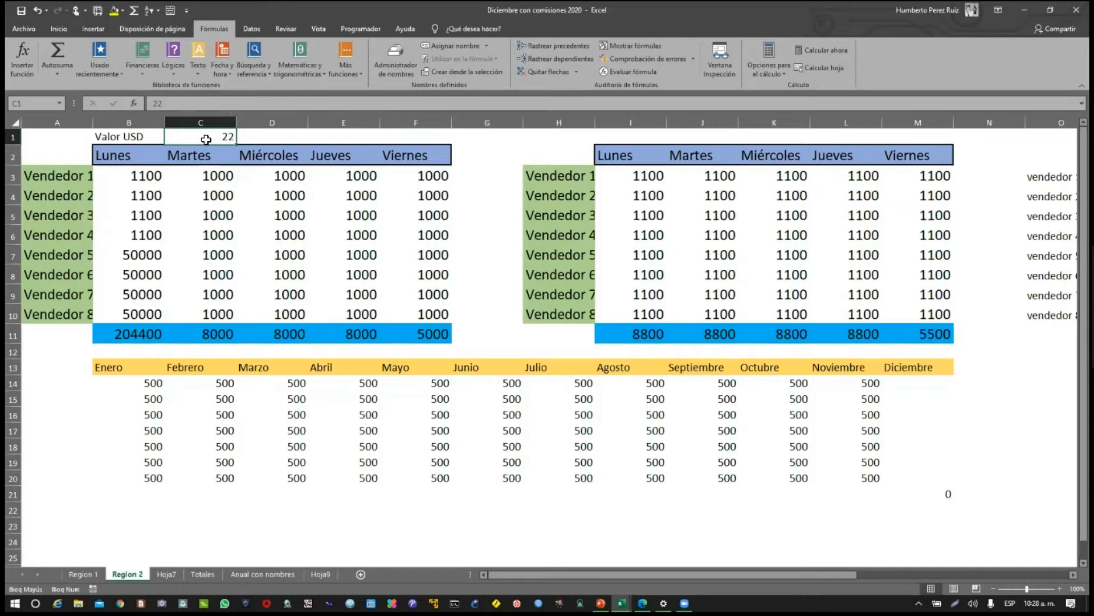
{"action": "left_click", "coordinate": [28, 100]}
{"action": "type", "text": "usd"}
{"action": "key", "text": "BackSpace"}
{"action": "key", "text": "BackSpace"}
{"action": "key", "text": "BackSpace"}
{"action": "key", "text": "Caps_Lock"}
{"action": "type", "text": "USD"}
{"action": "key", "text": "Home"}
{"action": "type", "text": "VALOR"}
{"action": "key", "text": "Return"}
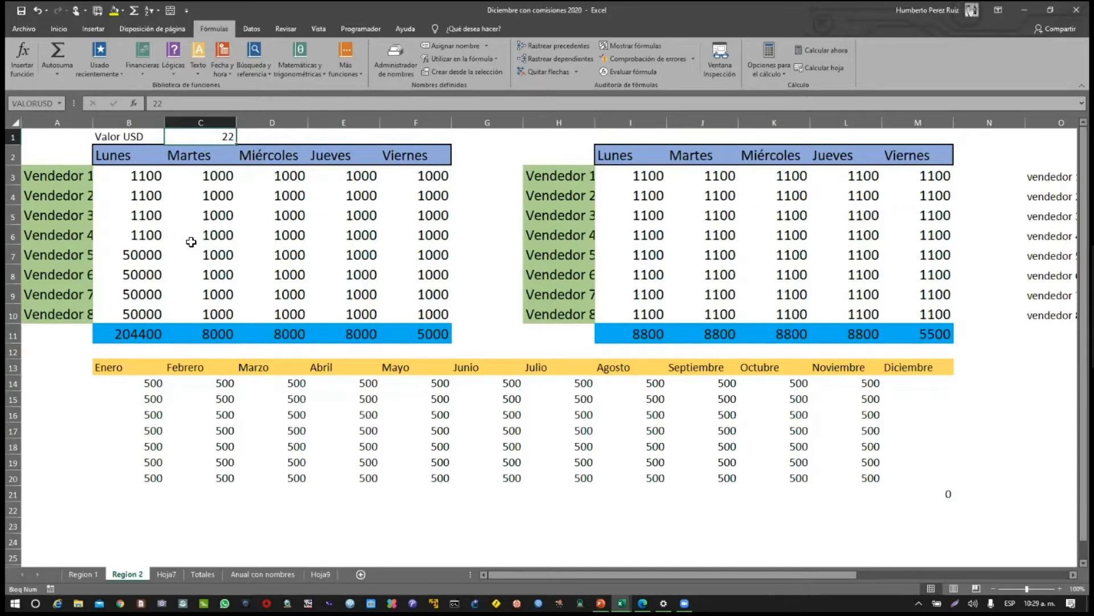
Compare the rate references in the Lunes formulas of B3 and B7
{"action": "key", "text": "Down"}
{"action": "key", "text": "Down"}
{"action": "key", "text": "Left"}
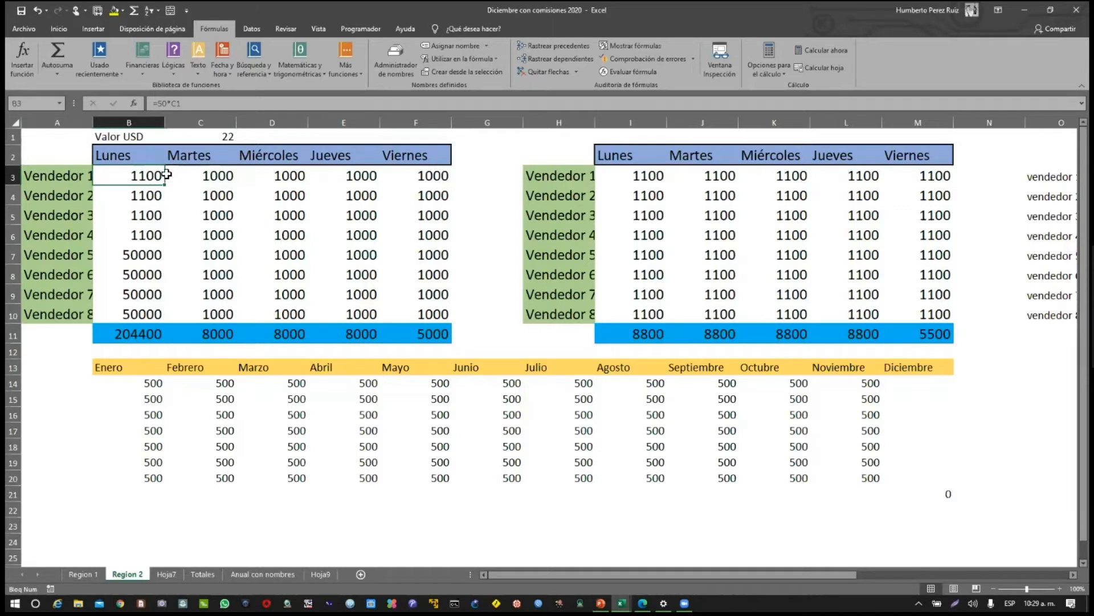
{"action": "left_click", "coordinate": [143, 258]}
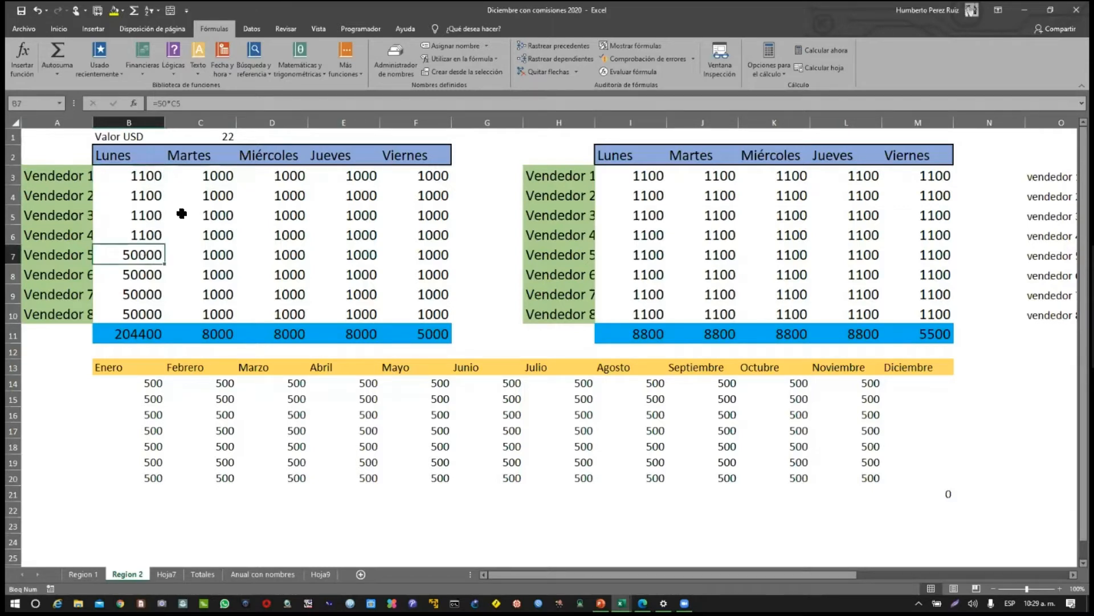
{"action": "double_click", "coordinate": [143, 257]}
{"action": "key", "text": "Escape"}
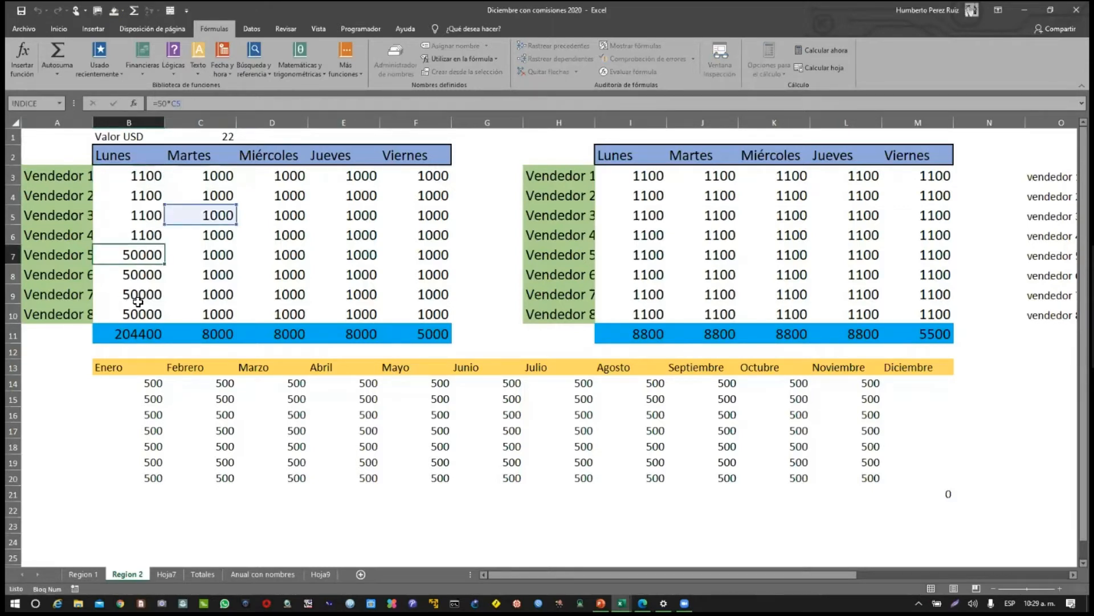
Rewrite the formula in B7 as =50*VALORUSD, using the named rate cell
{"action": "key", "text": "F2"}
{"action": "key", "text": "BackSpace"}
{"action": "key", "text": "BackSpace"}
{"action": "key", "text": "BackSpace"}
{"action": "key", "text": "BackSpace"}
{"action": "key", "text": "BackSpace"}
{"action": "type", "text": "50*"}
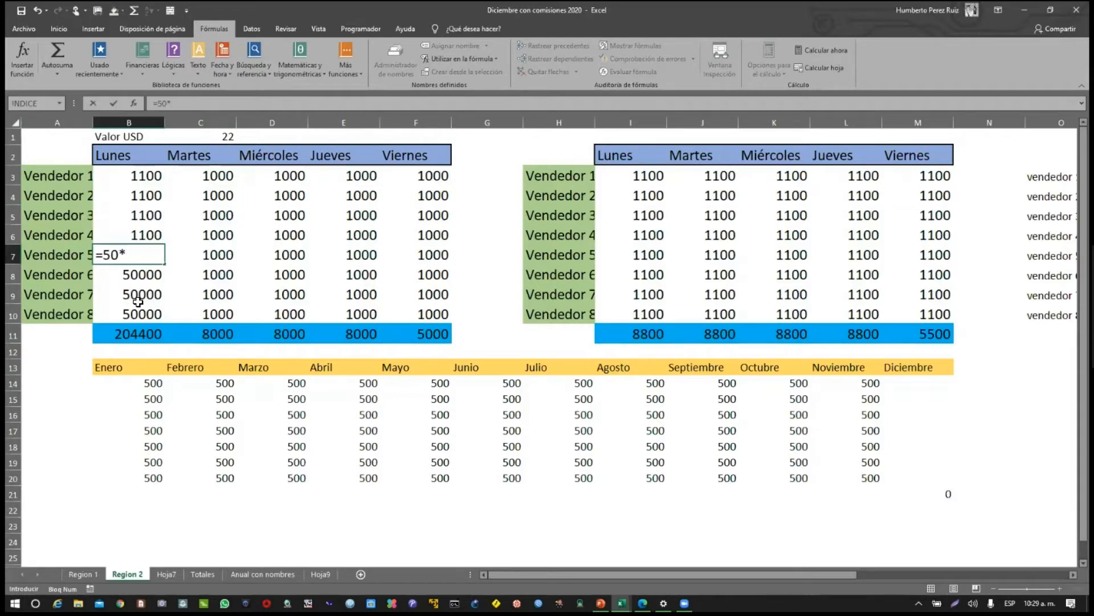
{"action": "type", "text": "v"}
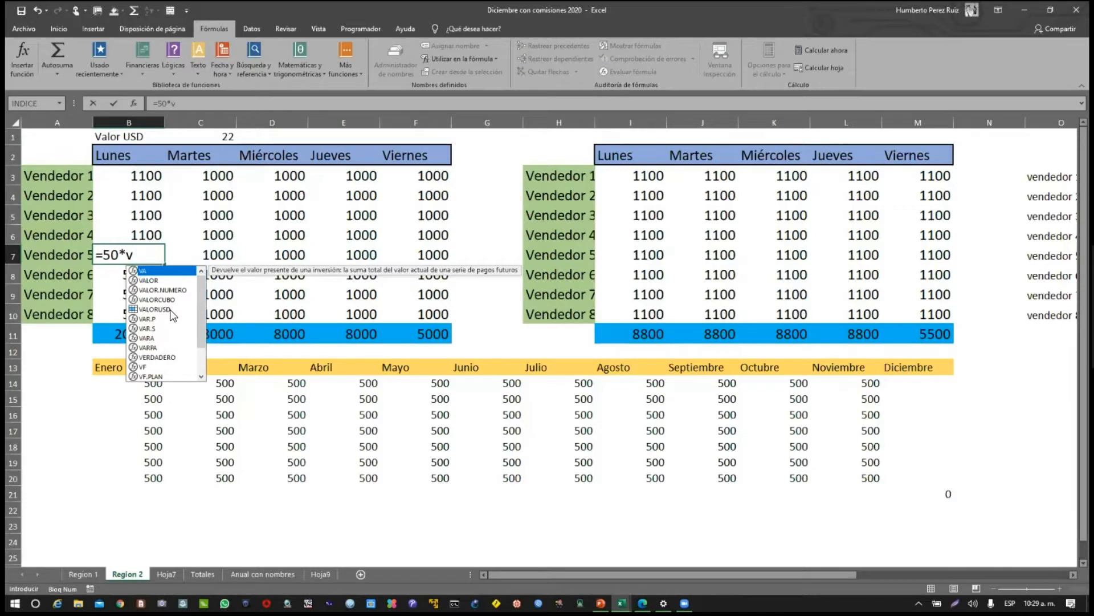
{"action": "key", "text": "Down"}
{"action": "key", "text": "Down"}
{"action": "key", "text": "Down"}
{"action": "key", "text": "Down"}
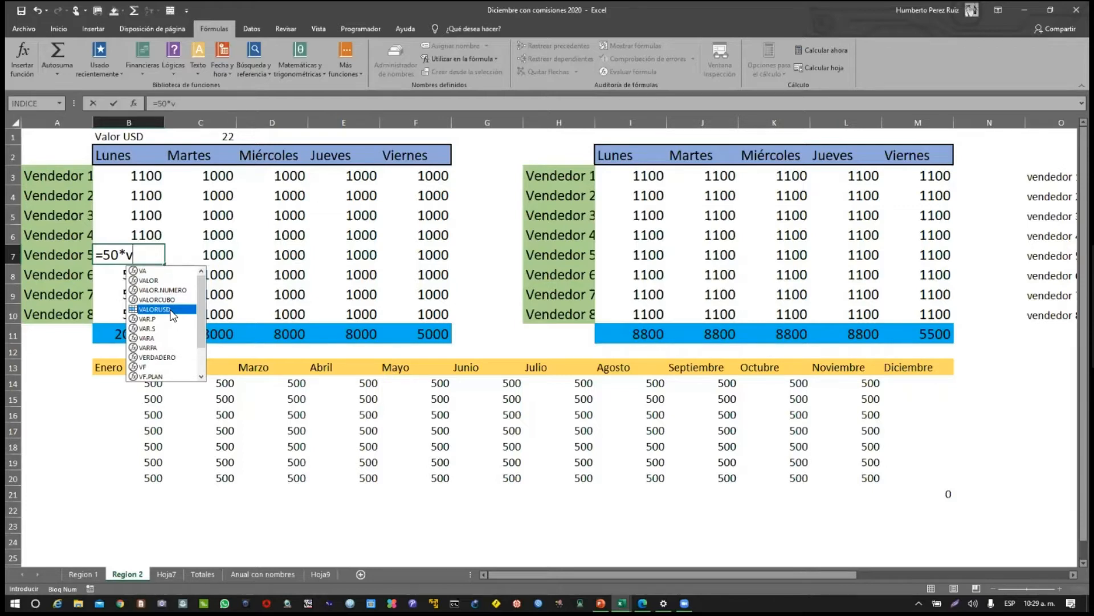
{"action": "double_click", "coordinate": [172, 310]}
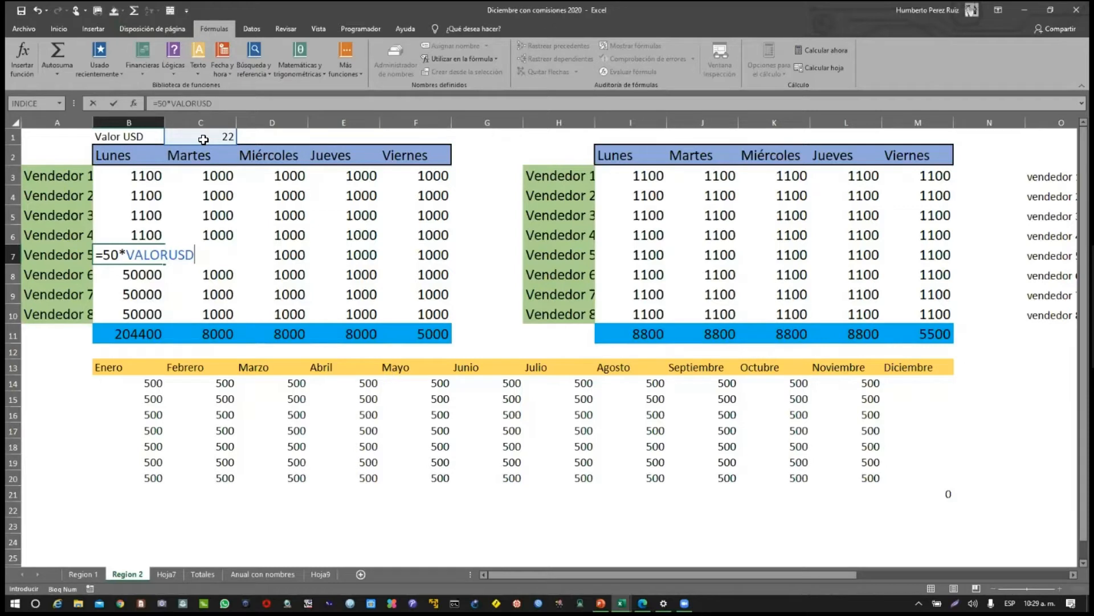
{"action": "key", "text": "Return"}
{"action": "key", "text": "Up"}
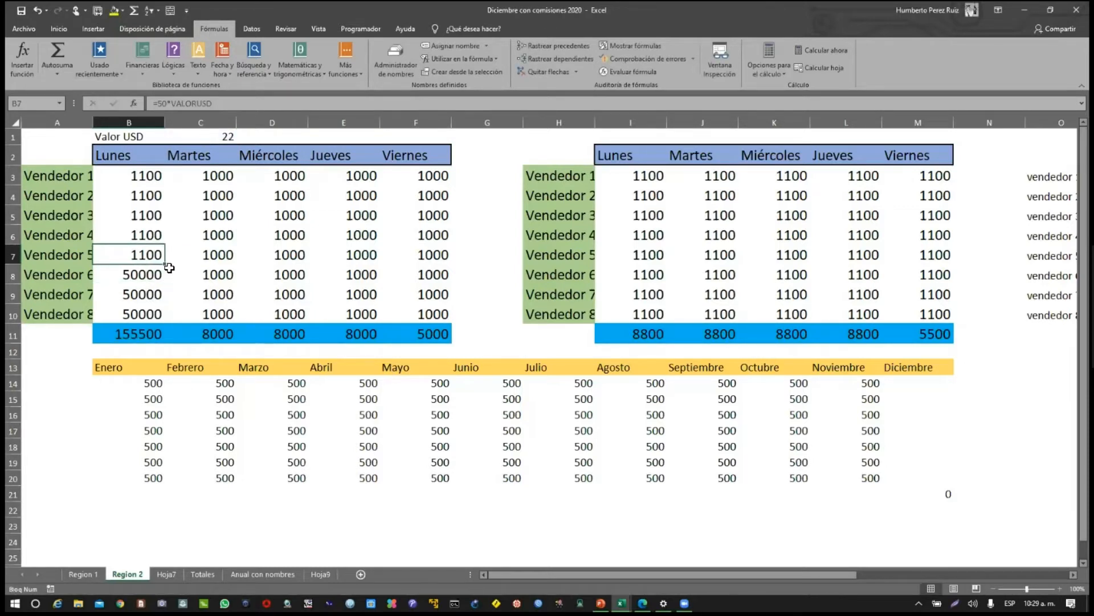
Copy the B7 formula down through B10 in the Lunes column
{"action": "left_click_drag", "start_coordinate": [170, 268], "coordinate": [157, 315]}
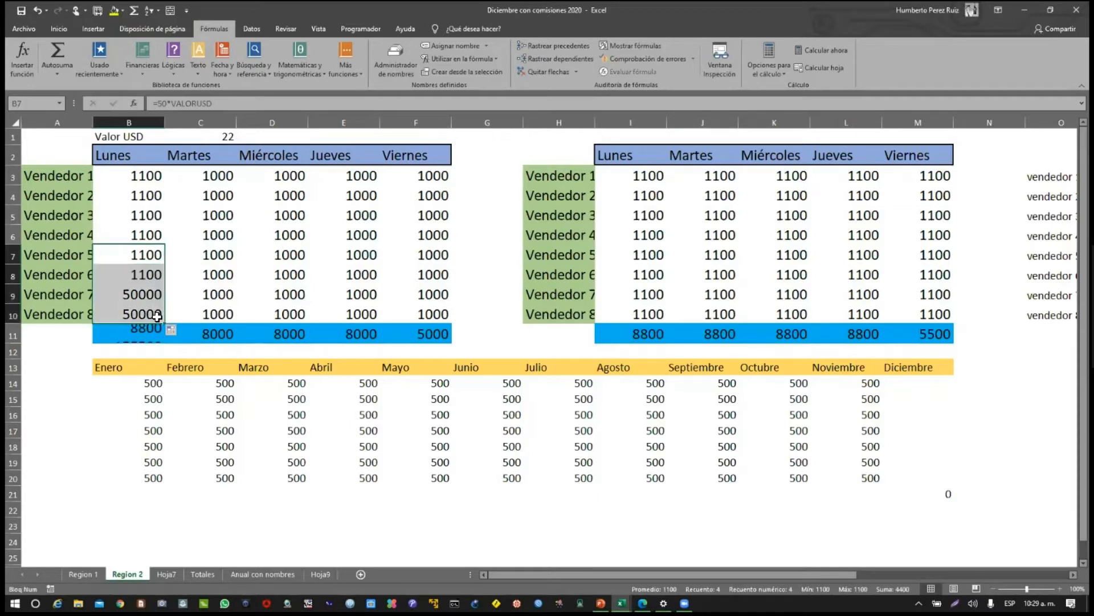
{"action": "left_click", "coordinate": [132, 278]}
{"action": "left_click", "coordinate": [130, 256]}
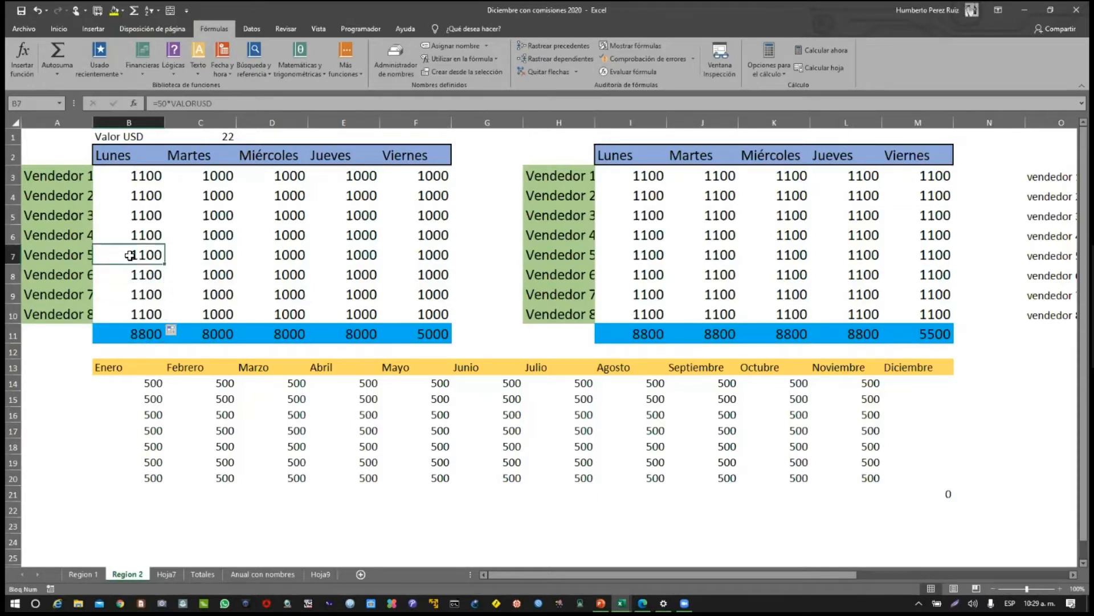
Compare the formulas in B3, B4 and B5 with the named reference in B7 and its source cell C1
{"action": "left_click", "coordinate": [147, 172]}
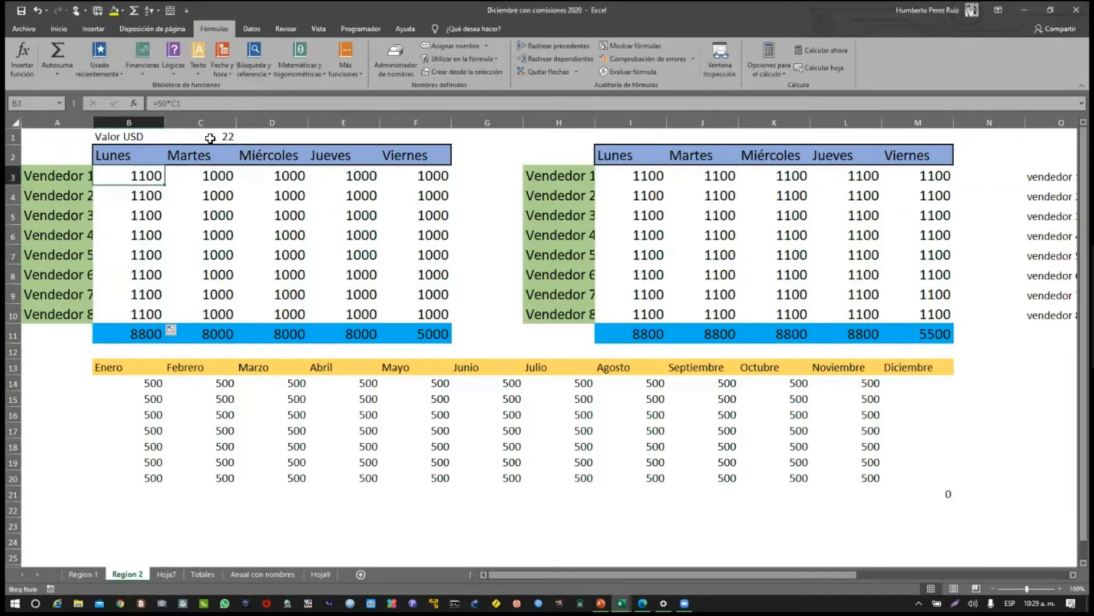
{"action": "left_click", "coordinate": [144, 196]}
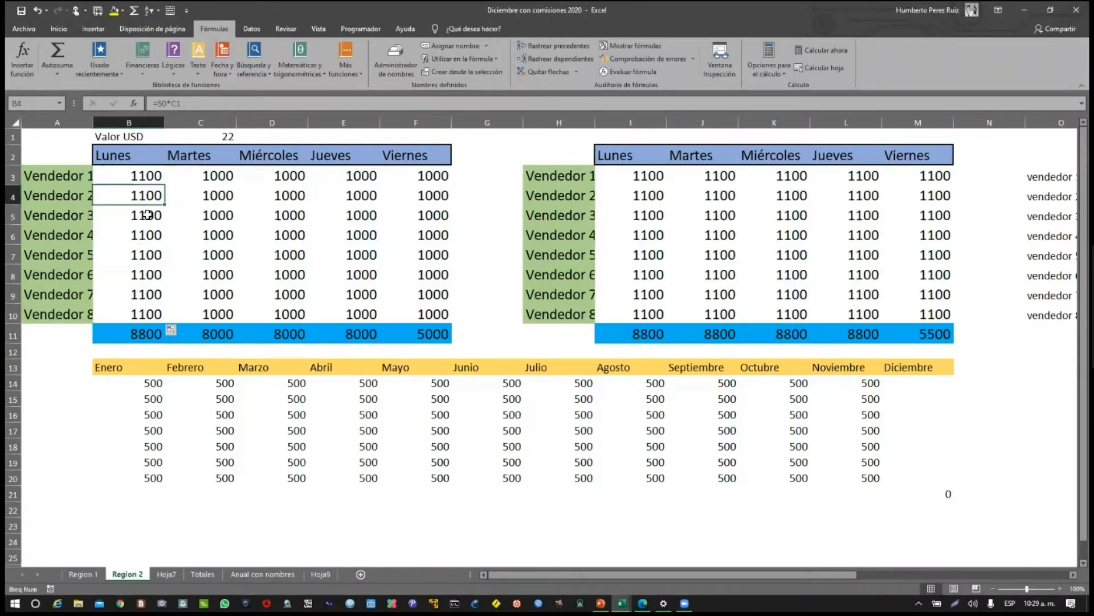
{"action": "left_click", "coordinate": [135, 220]}
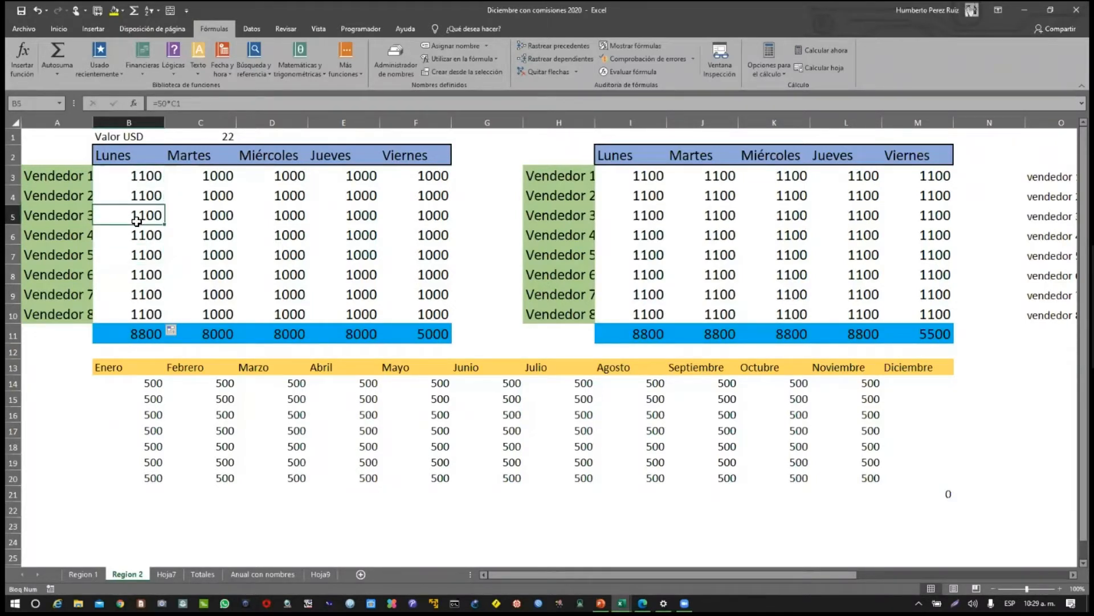
{"action": "left_click", "coordinate": [139, 254]}
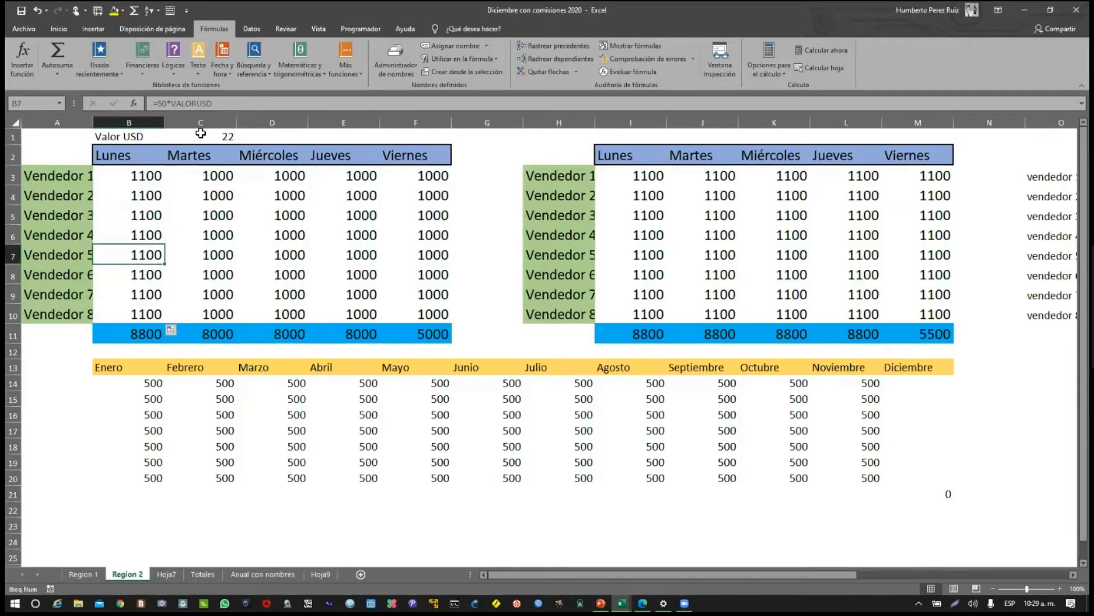
{"action": "left_click", "coordinate": [202, 134]}
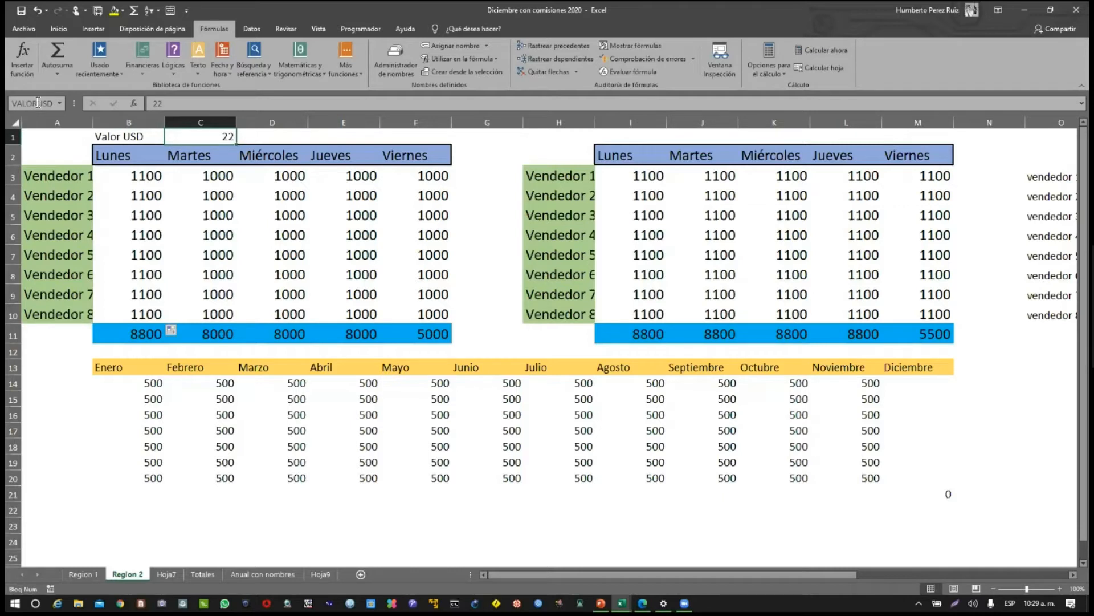
Review how B3, B5 and B6 reference the rate cell versus B7 and B8, checking the name of C1
{"action": "left_click", "coordinate": [133, 177]}
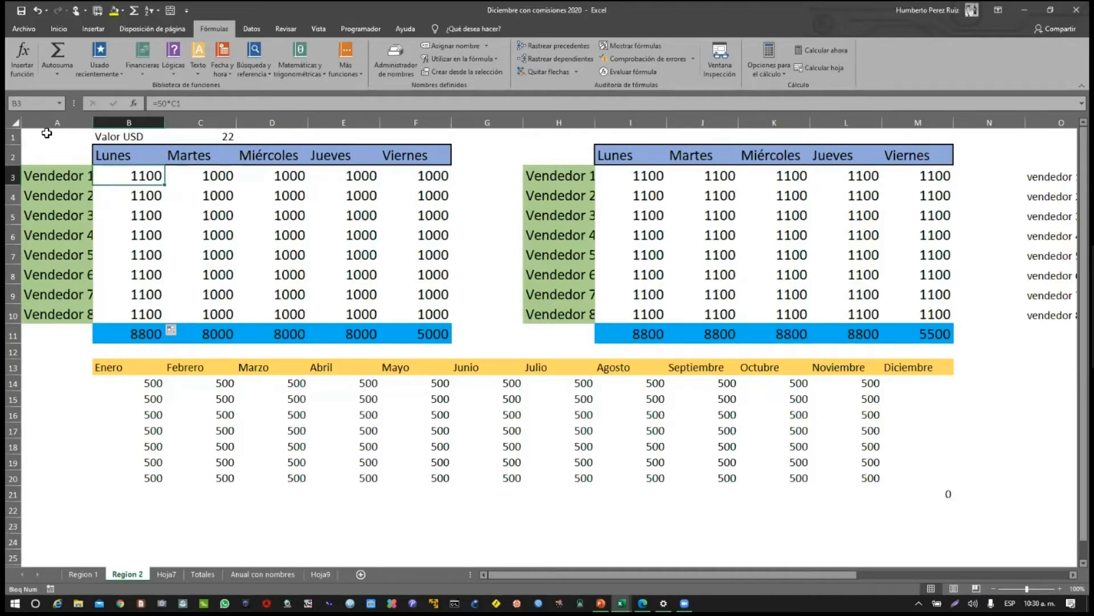
{"action": "left_click", "coordinate": [205, 137]}
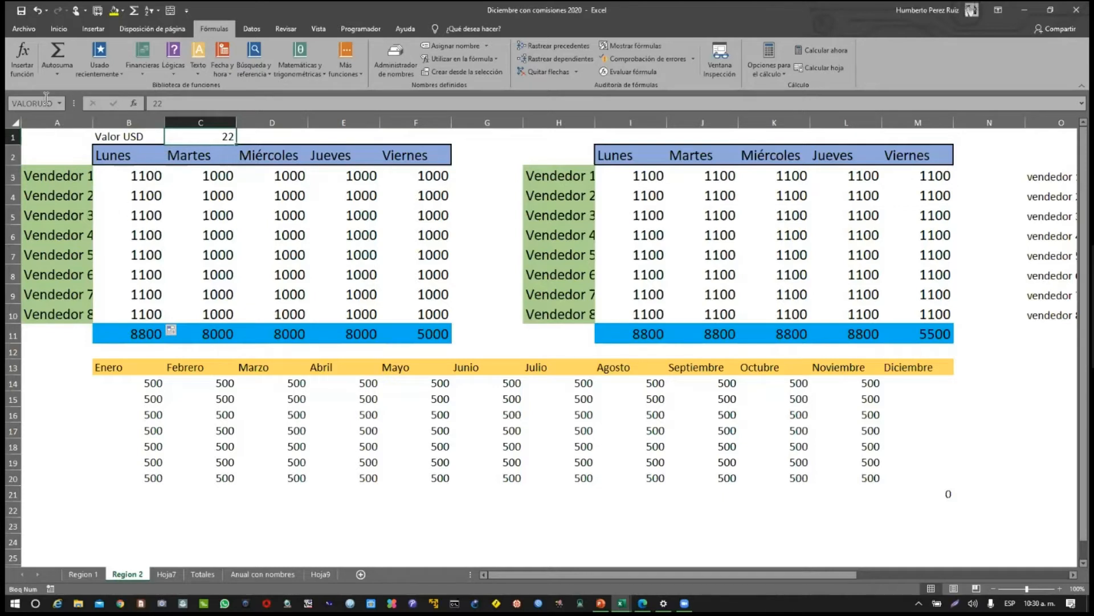
{"action": "left_click", "coordinate": [143, 217]}
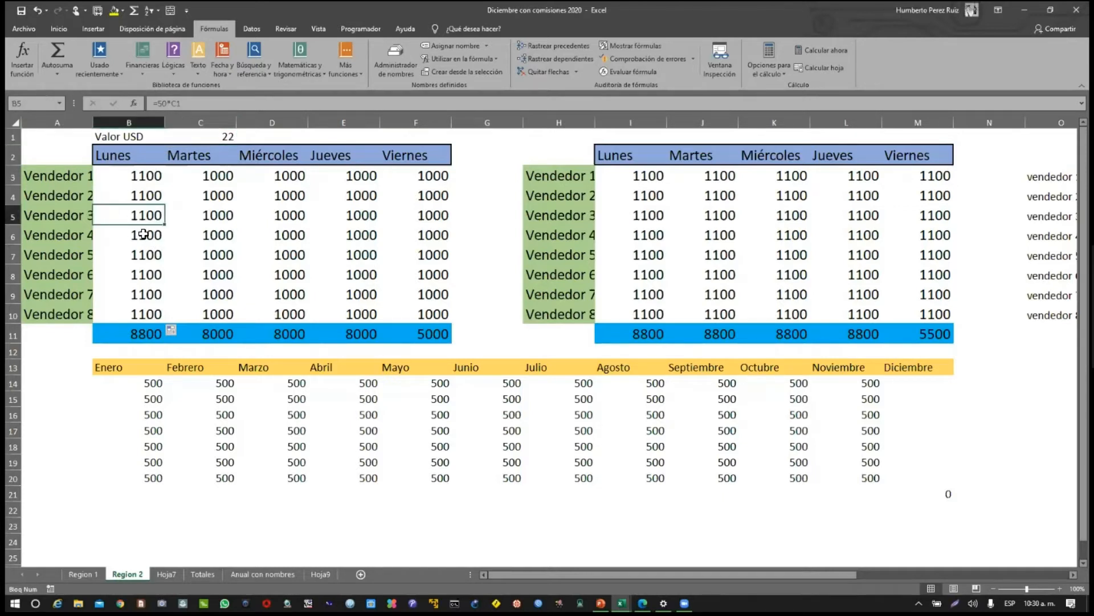
{"action": "left_click", "coordinate": [143, 233]}
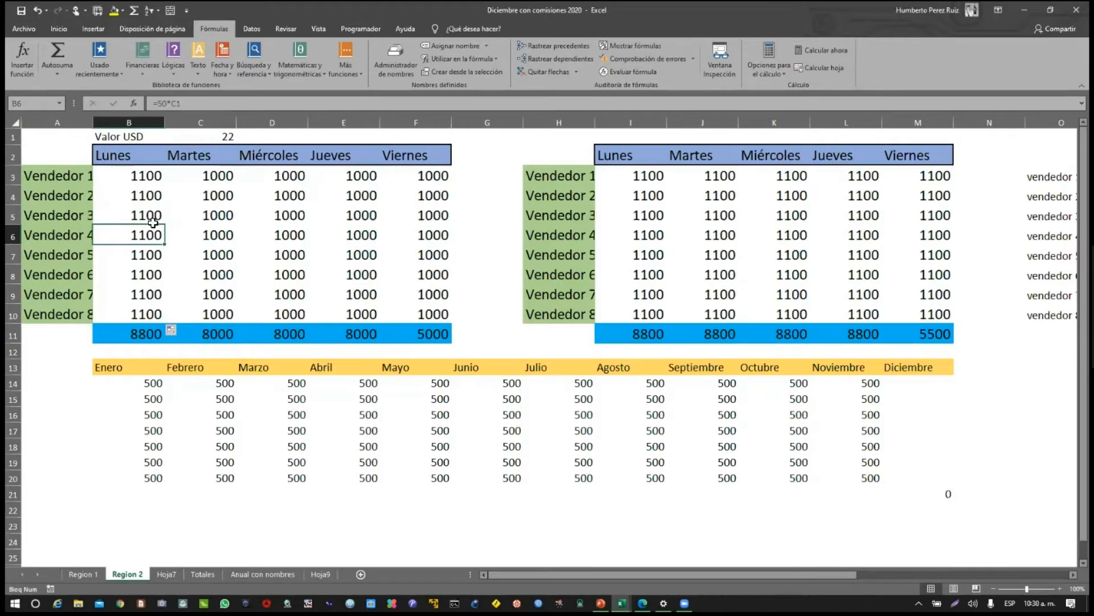
{"action": "left_click", "coordinate": [156, 252]}
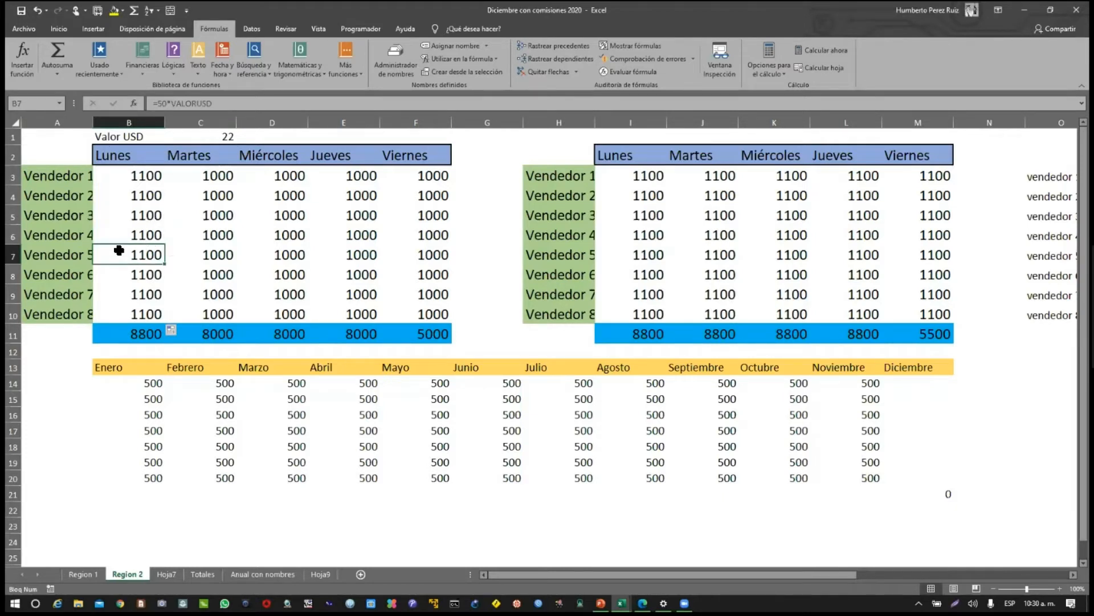
{"action": "left_click", "coordinate": [199, 139]}
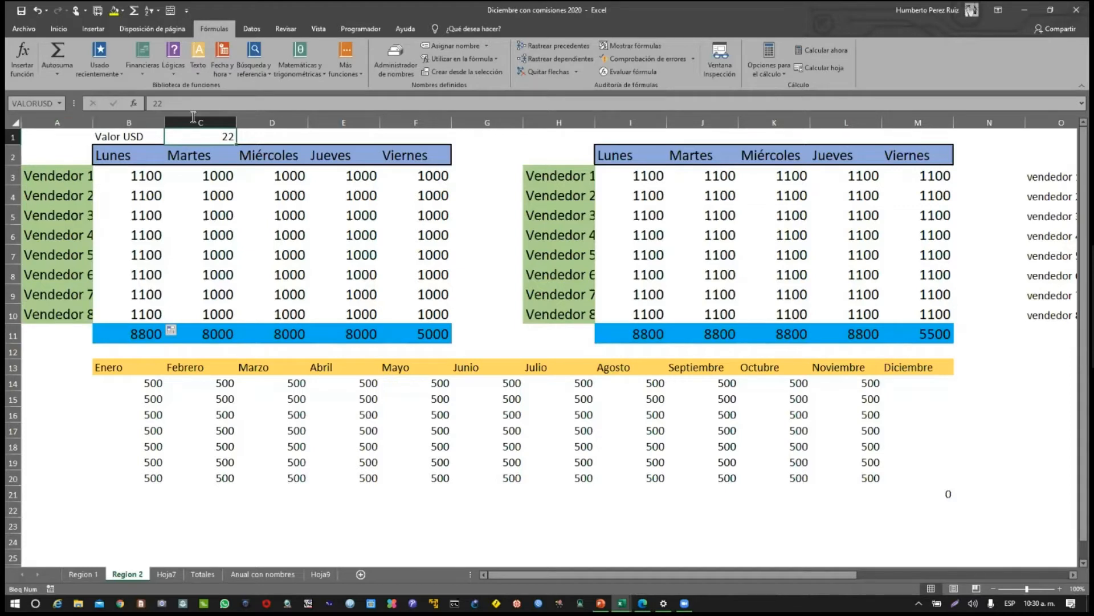
{"action": "left_click", "coordinate": [139, 260]}
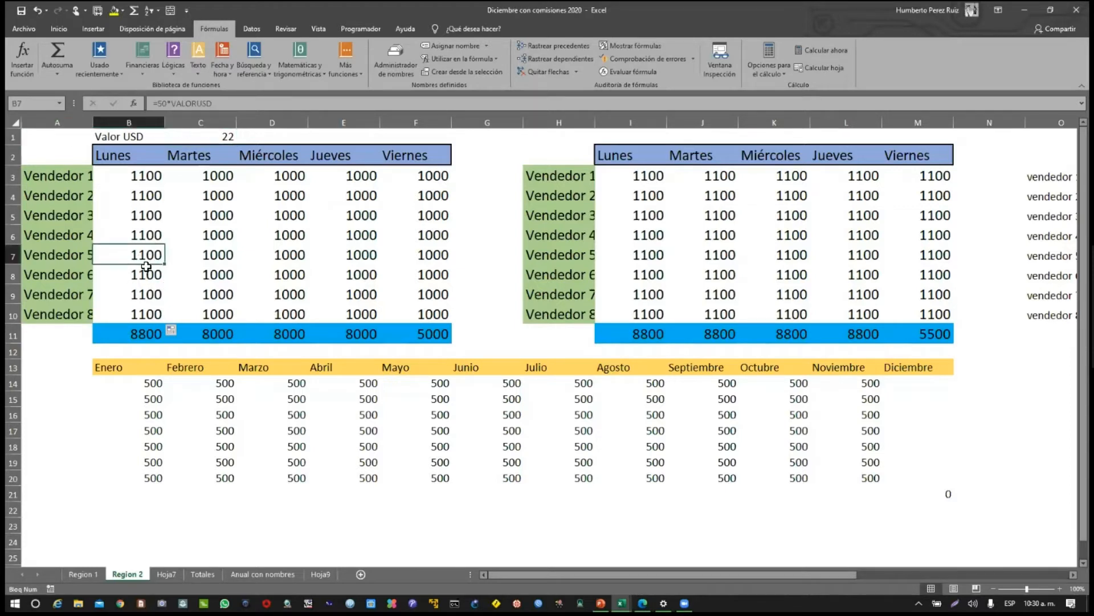
{"action": "left_click", "coordinate": [149, 267]}
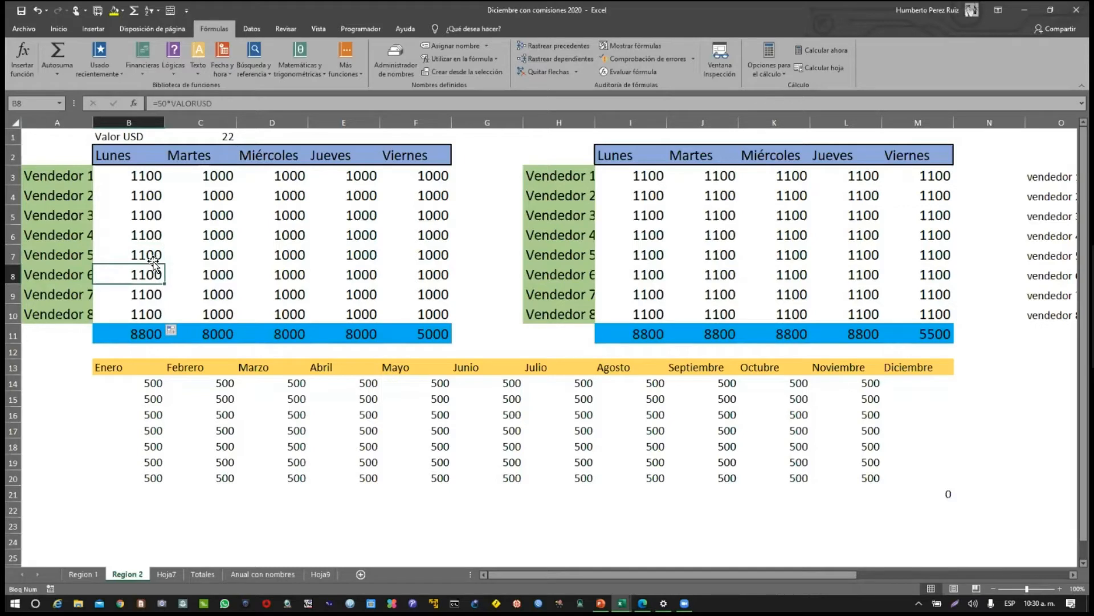
Copy the B10 formula across to Viernes in F10, and fill that row's formulas upward through row 4
{"action": "left_click", "coordinate": [149, 312]}
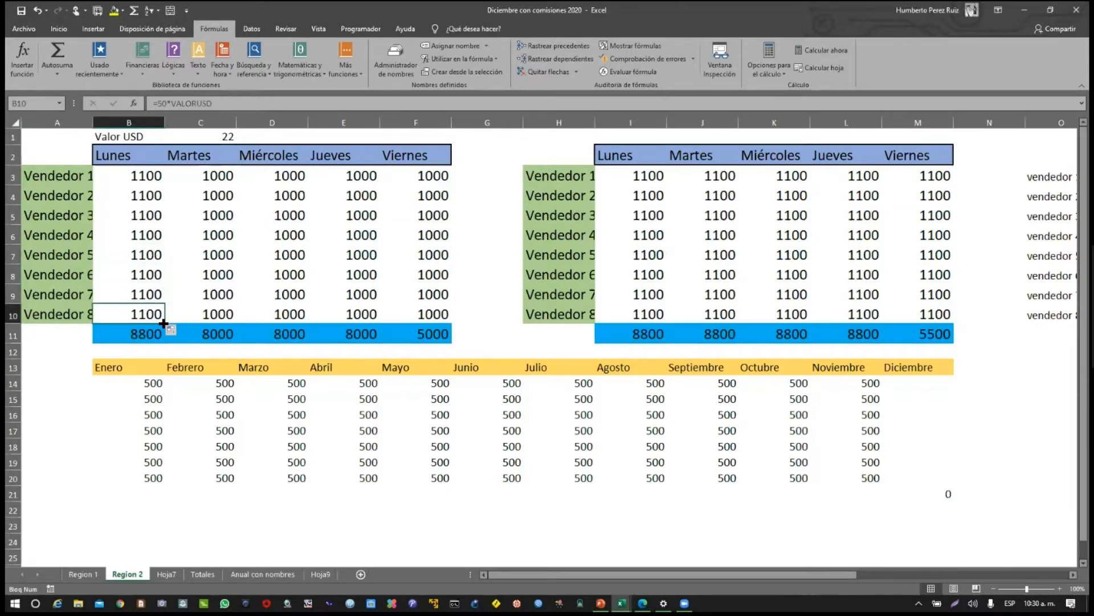
{"action": "left_click_drag", "start_coordinate": [163, 324], "coordinate": [451, 321]}
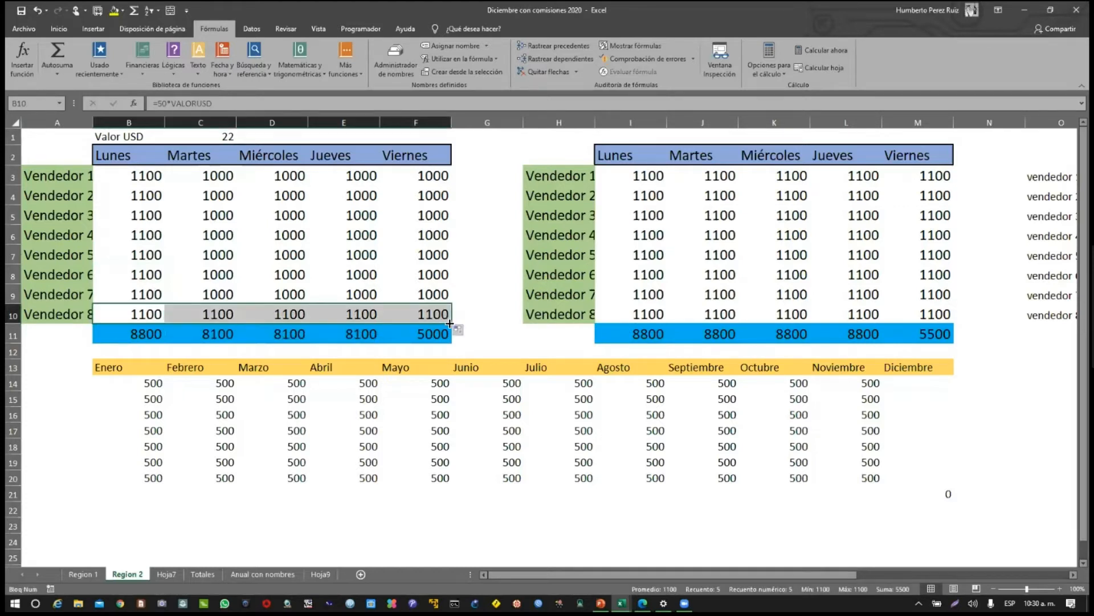
{"action": "left_click", "coordinate": [444, 317]}
{"action": "left_click_drag", "start_coordinate": [152, 317], "coordinate": [439, 188]}
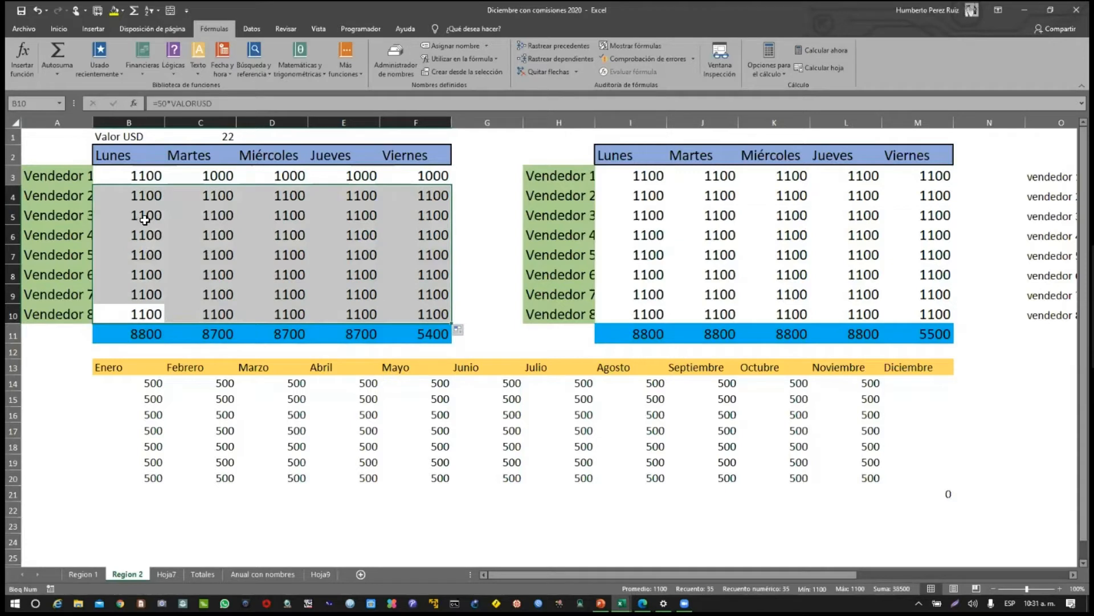
Examine the copied formulas across Martes to Viernes in rows 4 to 9, and the named rate cell C1
{"action": "left_click", "coordinate": [222, 232]}
{"action": "left_click", "coordinate": [281, 256]}
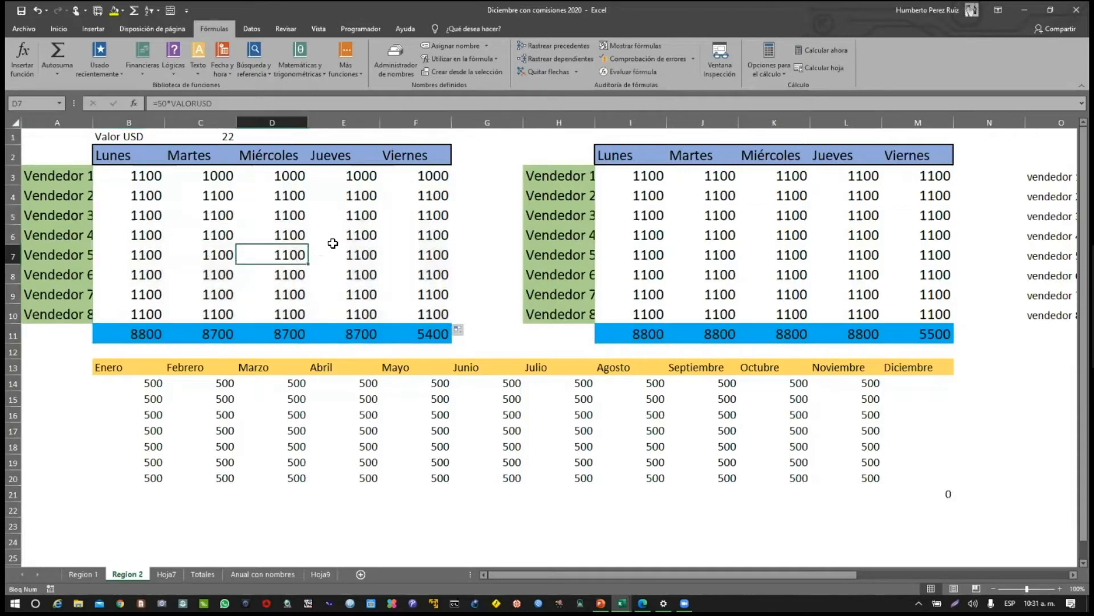
{"action": "left_click", "coordinate": [333, 243]}
{"action": "left_click", "coordinate": [373, 219]}
{"action": "left_click", "coordinate": [434, 235]}
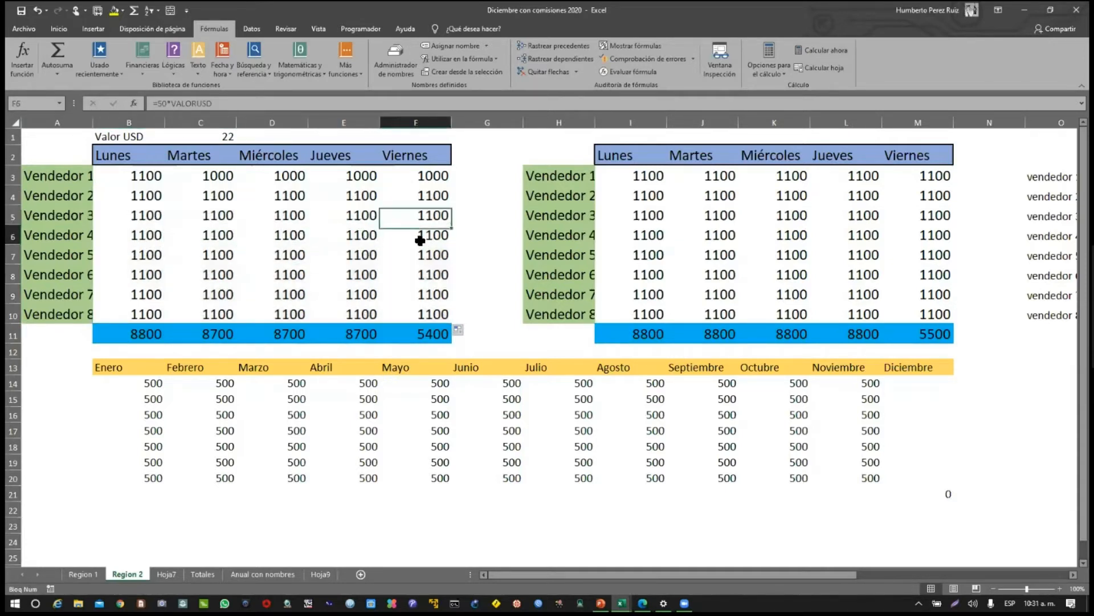
{"action": "left_click", "coordinate": [362, 237]}
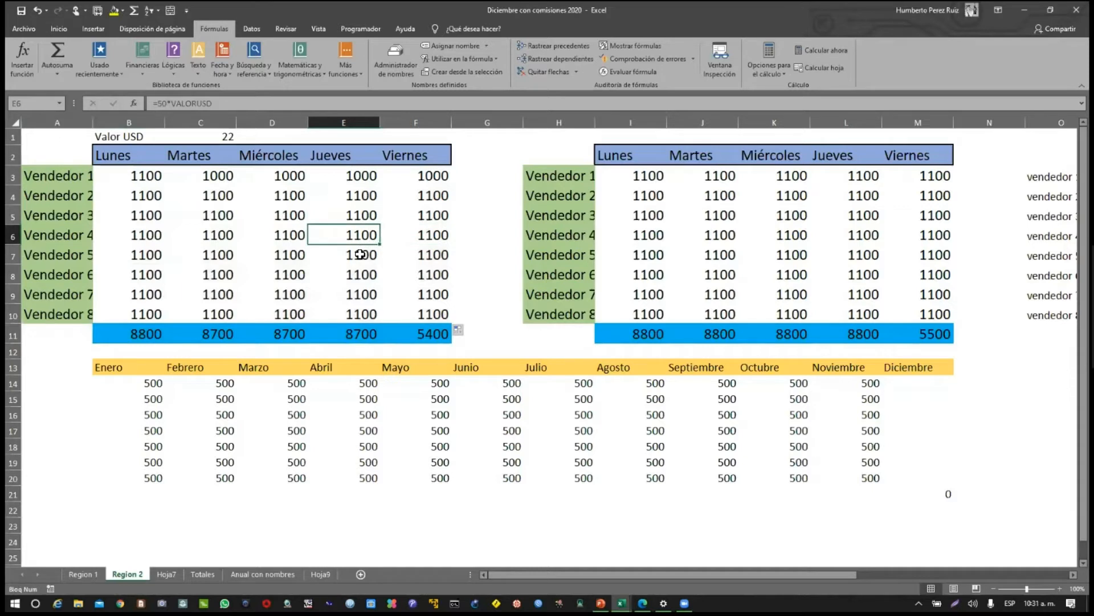
{"action": "left_click", "coordinate": [360, 255]}
{"action": "left_click", "coordinate": [366, 293]}
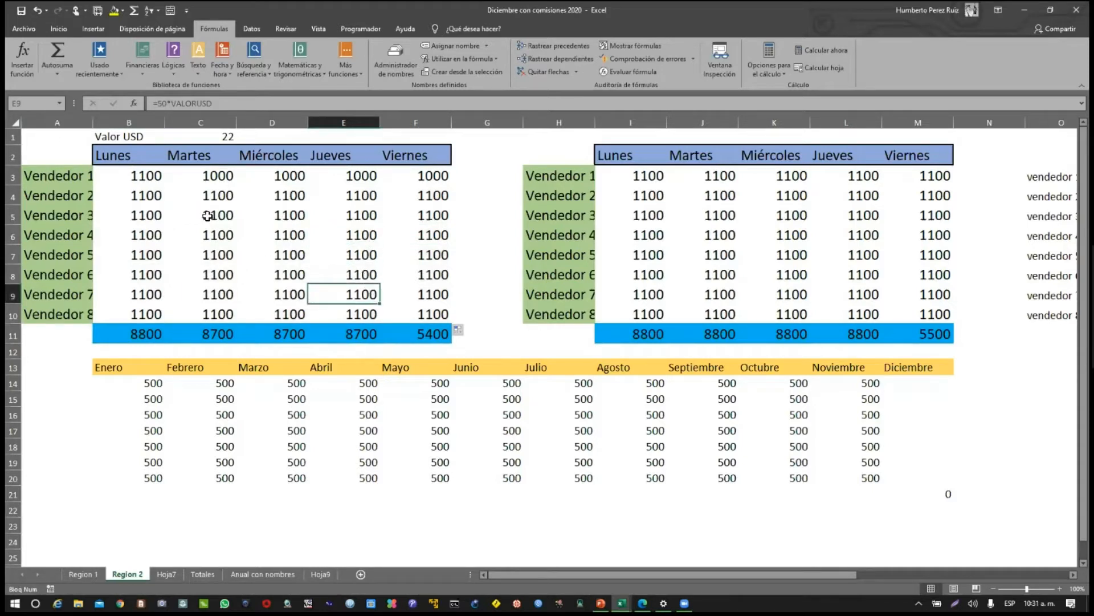
{"action": "left_click", "coordinate": [225, 216]}
{"action": "left_click", "coordinate": [226, 261]}
{"action": "left_click", "coordinate": [226, 275]}
{"action": "left_click", "coordinate": [372, 289]}
{"action": "left_click", "coordinate": [423, 259]}
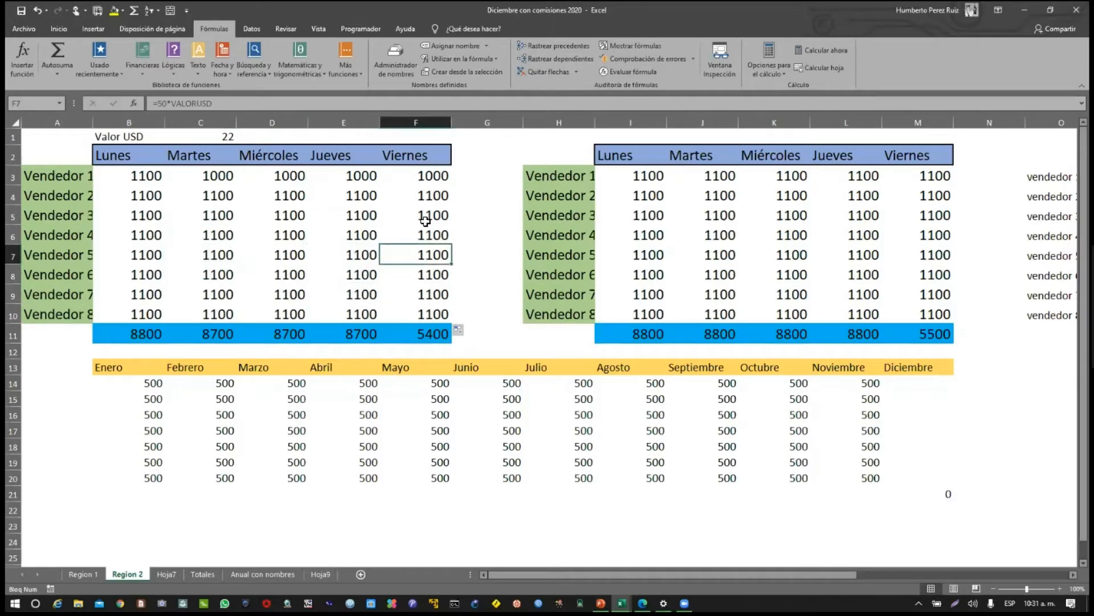
{"action": "left_click", "coordinate": [425, 198]}
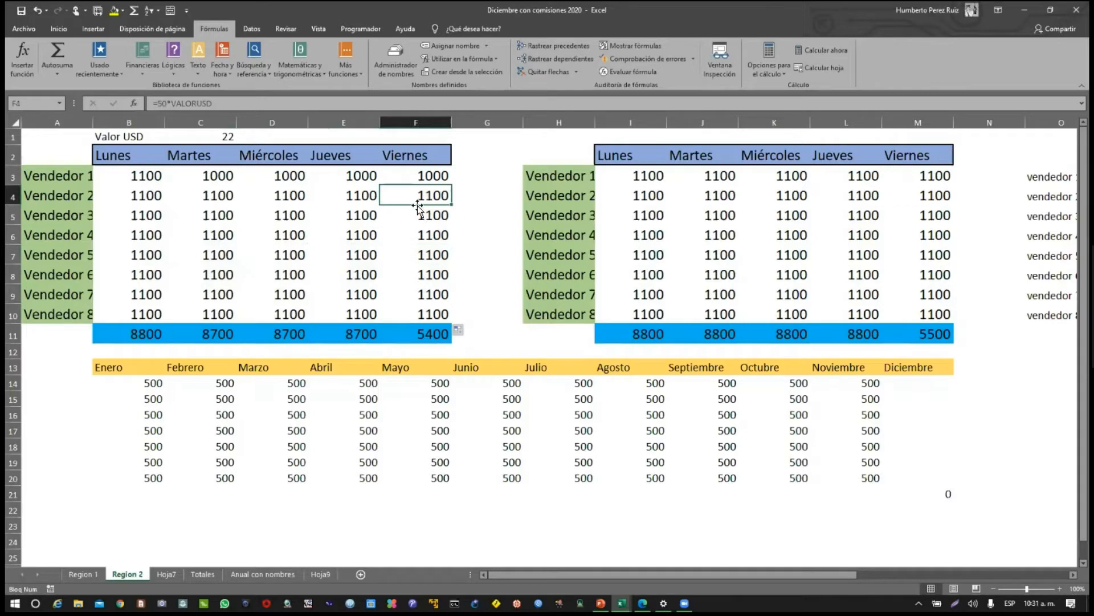
{"action": "left_click", "coordinate": [202, 133]}
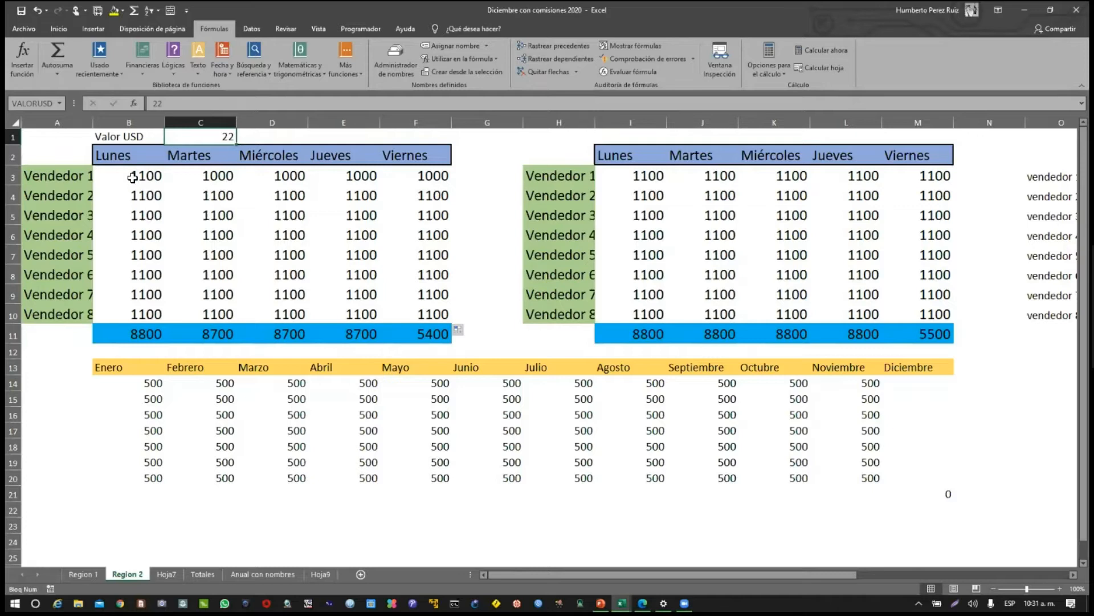
Insert a blank column before the vendor names on the Region 2 sheet, and make it narrow
{"action": "left_click", "coordinate": [132, 178]}
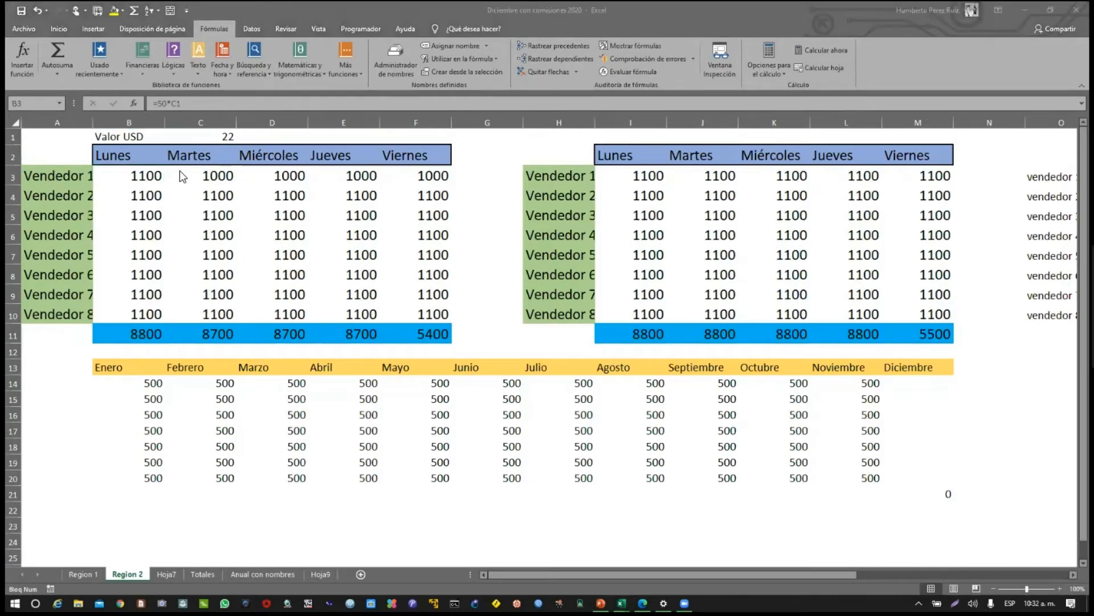
{"action": "left_click", "coordinate": [84, 138]}
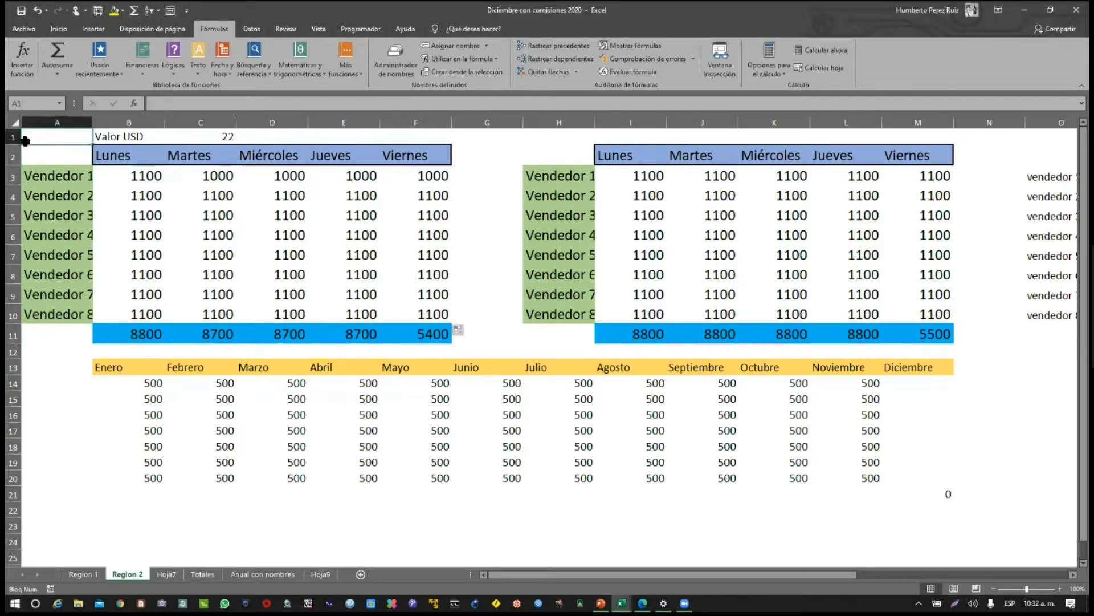
{"action": "left_click", "coordinate": [69, 120]}
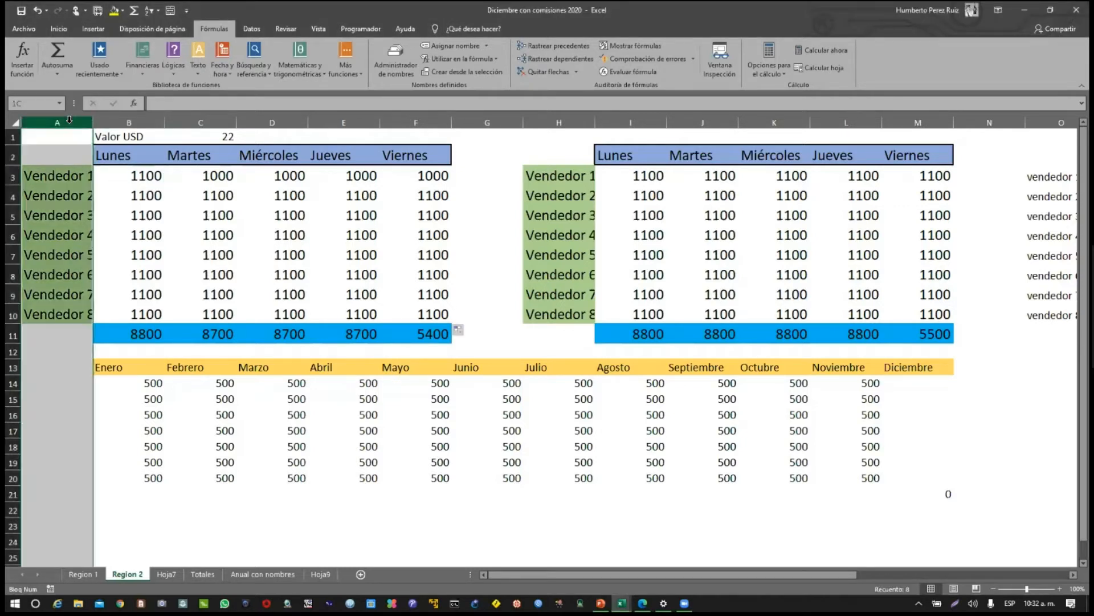
{"action": "key", "text": "ctrl+plus"}
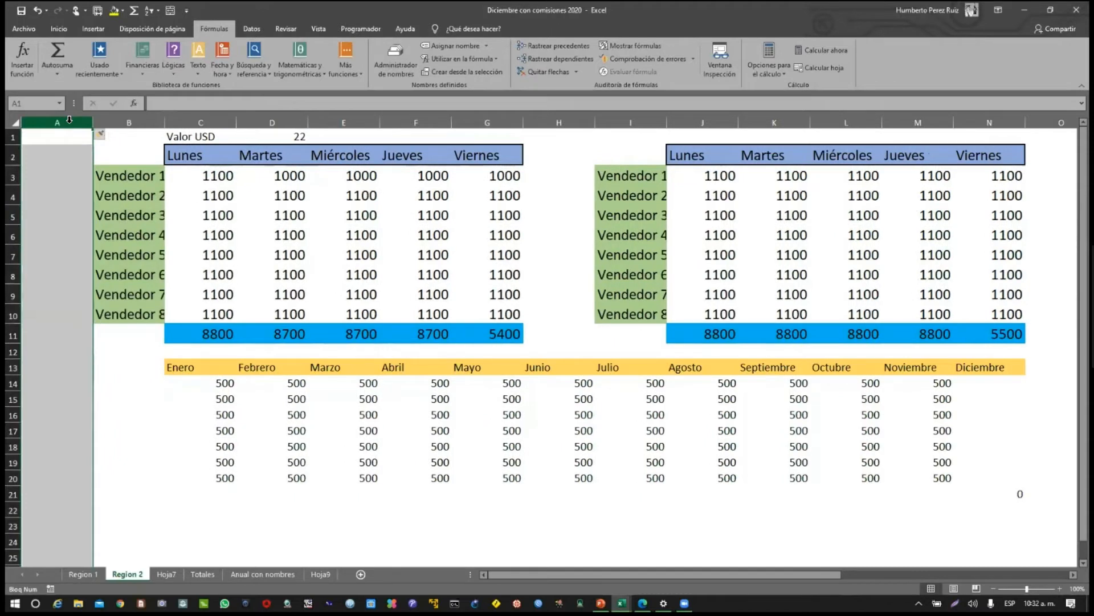
{"action": "left_click_drag", "start_coordinate": [93, 120], "coordinate": [38, 123]}
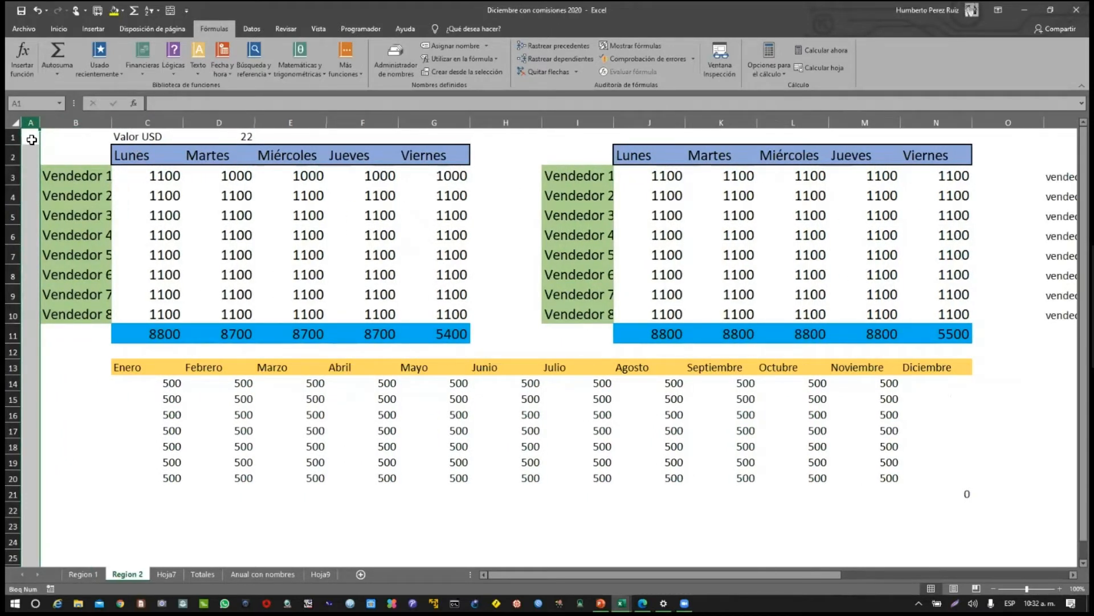
Set the font colour of the Valor USD label and its rate in C1:D1 to white
{"action": "left_click_drag", "start_coordinate": [130, 137], "coordinate": [219, 142]}
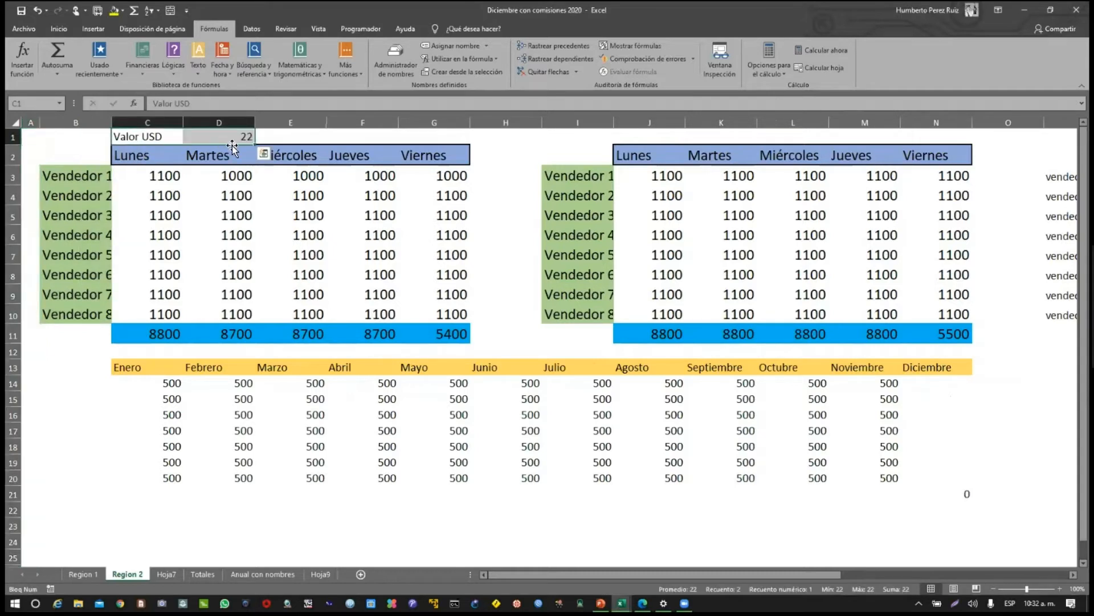
{"action": "left_click", "coordinate": [52, 30]}
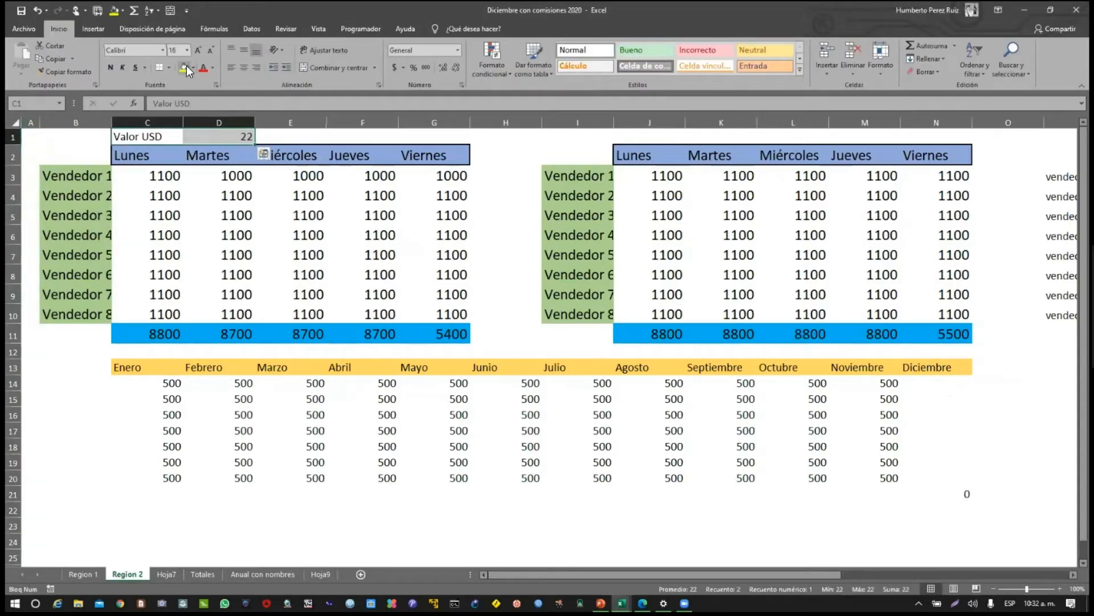
{"action": "left_click", "coordinate": [212, 68]}
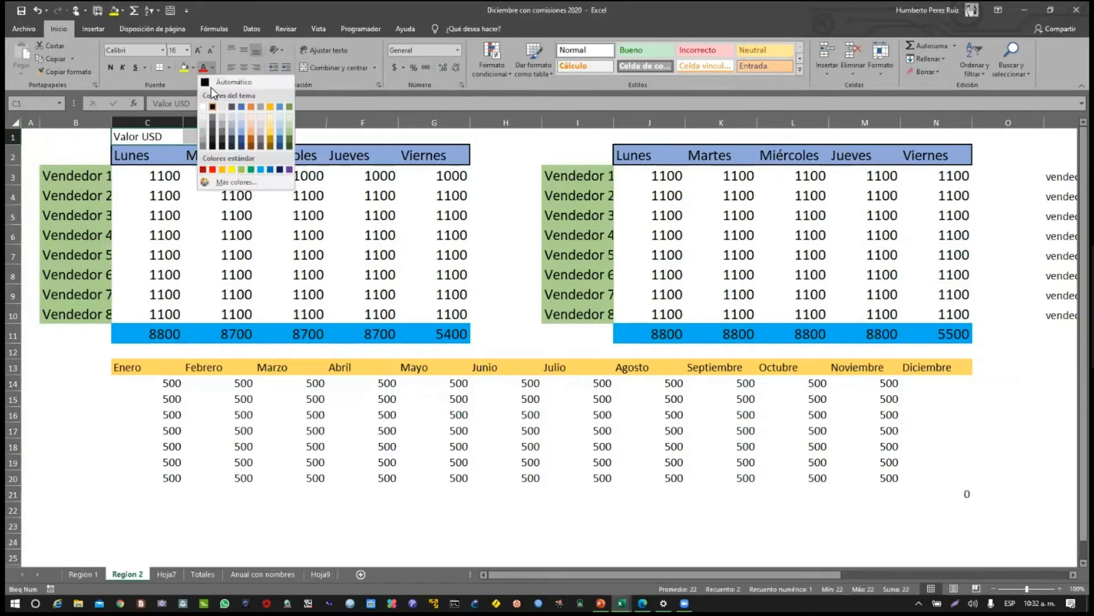
{"action": "left_click", "coordinate": [204, 104]}
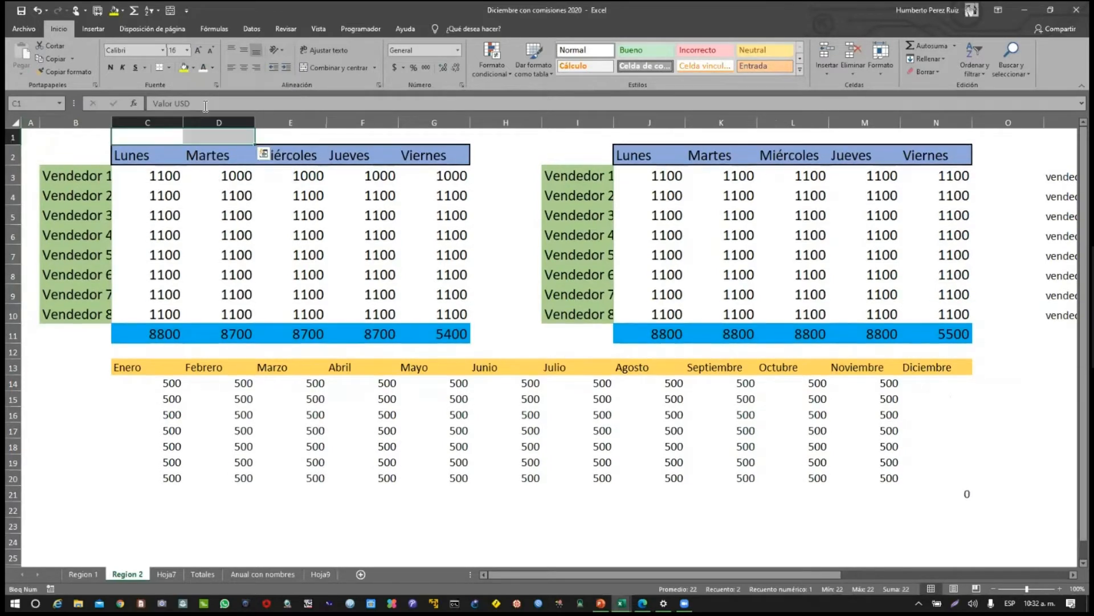
Check the named reference in D7, the sales range C3:G10, and the contents of the hidden cells C1 and D1
{"action": "left_click", "coordinate": [201, 258]}
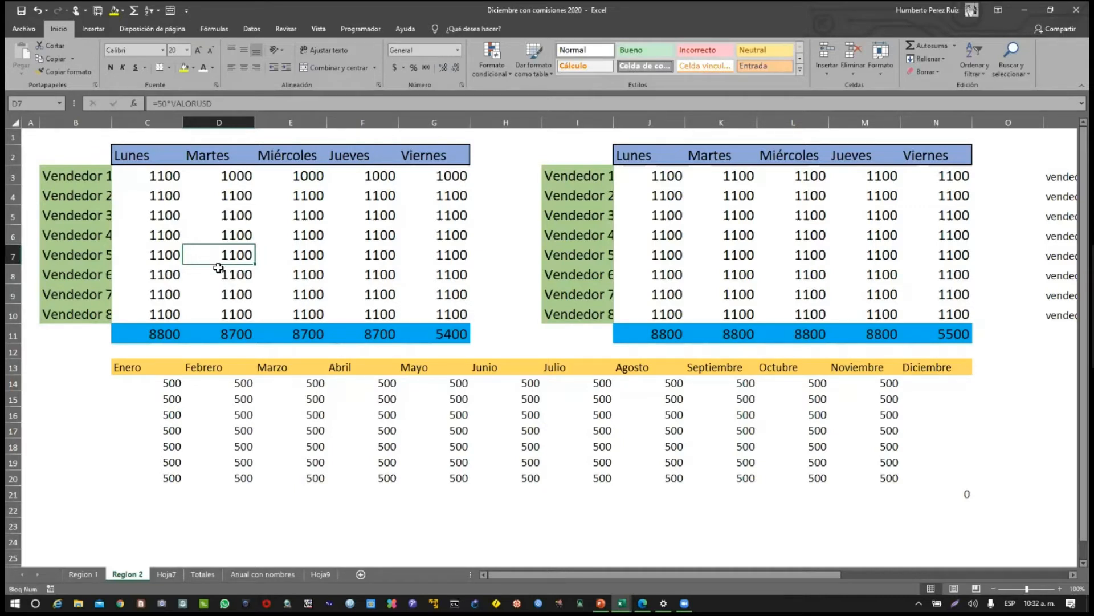
{"action": "left_click", "coordinate": [142, 174]}
{"action": "left_click_drag", "start_coordinate": [400, 271], "coordinate": [415, 312]}
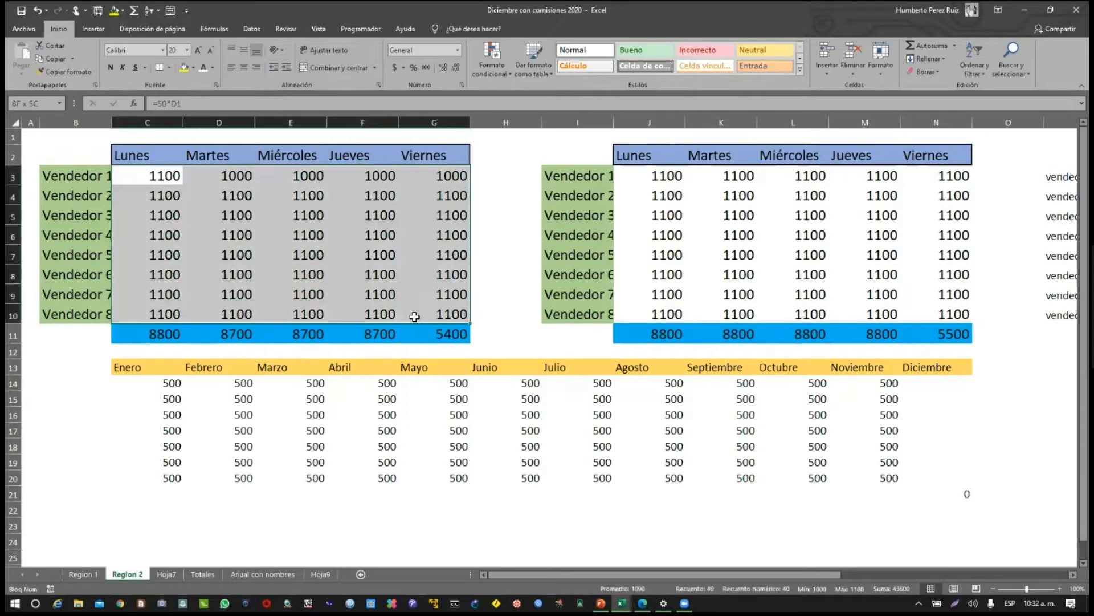
{"action": "left_click", "coordinate": [160, 139]}
{"action": "left_click", "coordinate": [233, 137]}
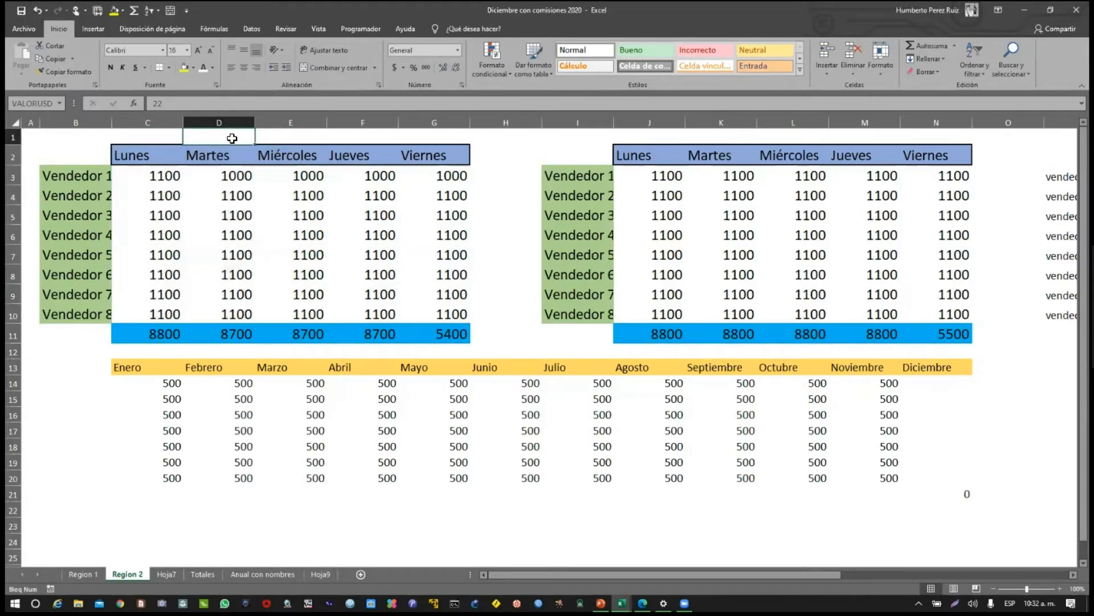
{"action": "left_click", "coordinate": [165, 133]}
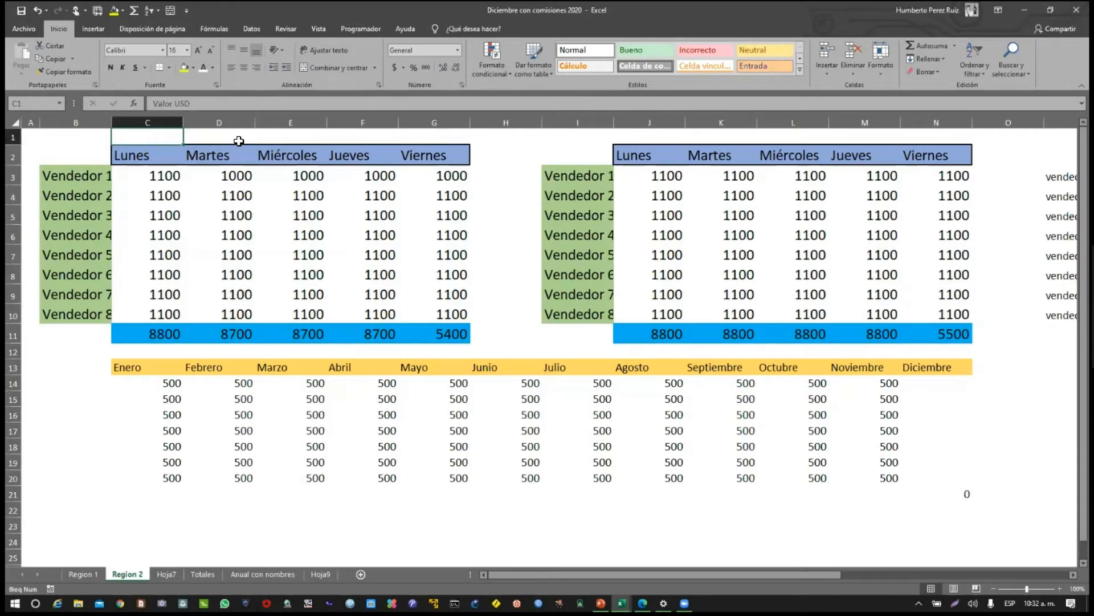
{"action": "left_click", "coordinate": [501, 139]}
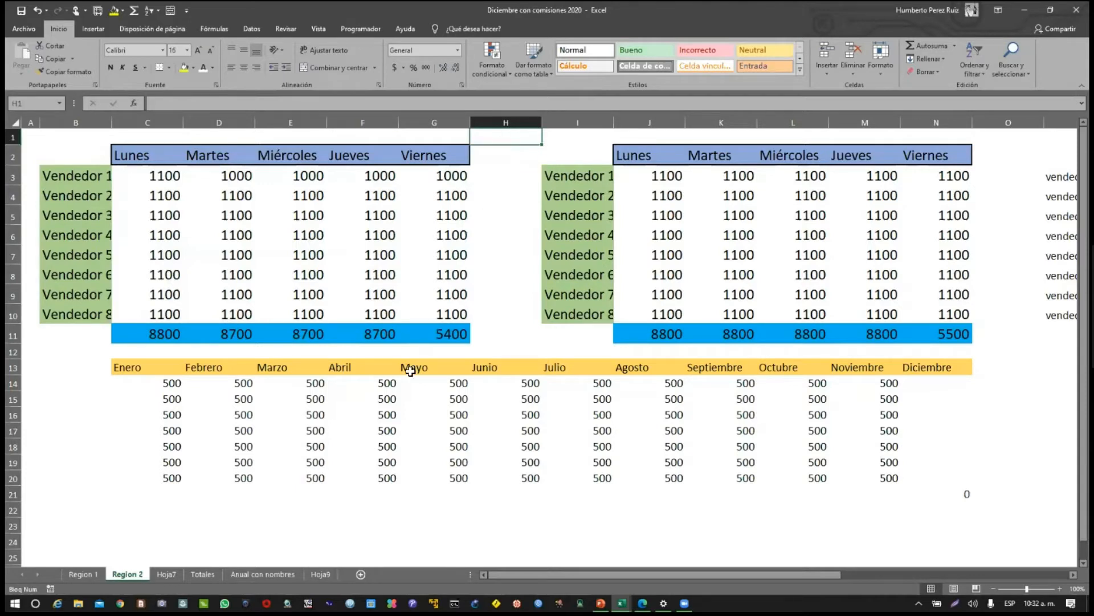
Enter 22 in C12, between the Lunes total and the Enero heading
{"action": "left_click", "coordinate": [56, 355]}
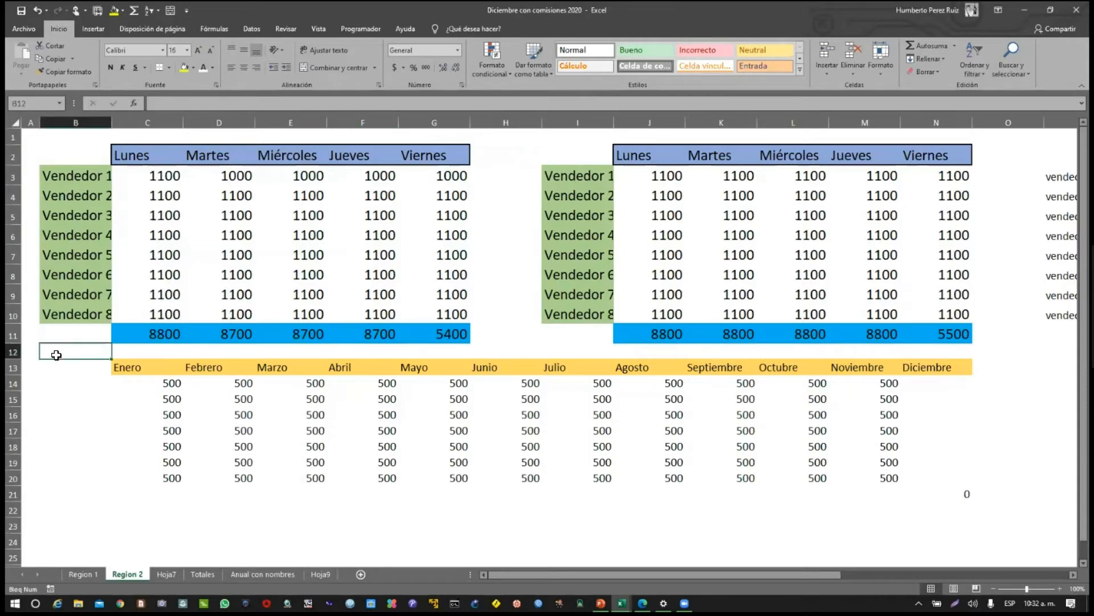
{"action": "left_click", "coordinate": [147, 355]}
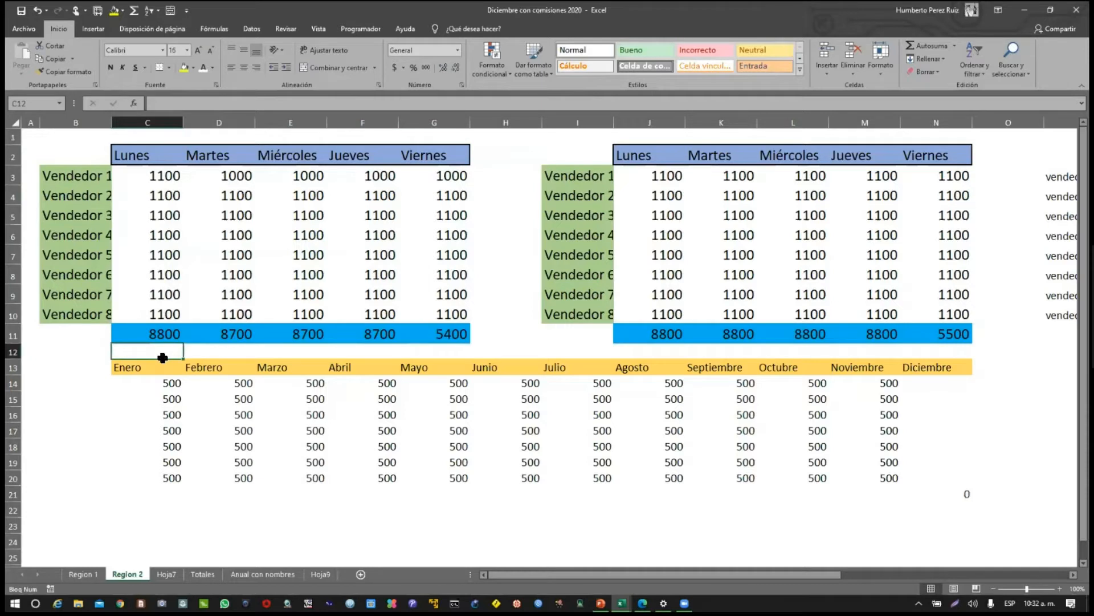
{"action": "type", "text": "22"}
{"action": "key", "text": "Return"}
{"action": "left_click", "coordinate": [162, 357]}
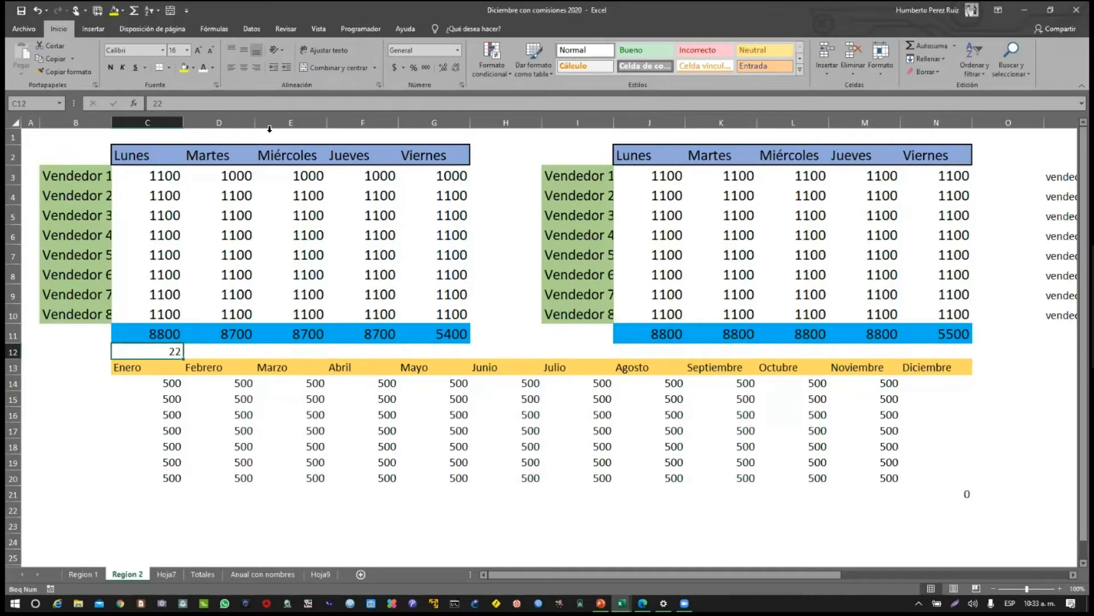
Restore the automatic font colour on the hidden label and rate in C1:D1
{"action": "left_click", "coordinate": [157, 133]}
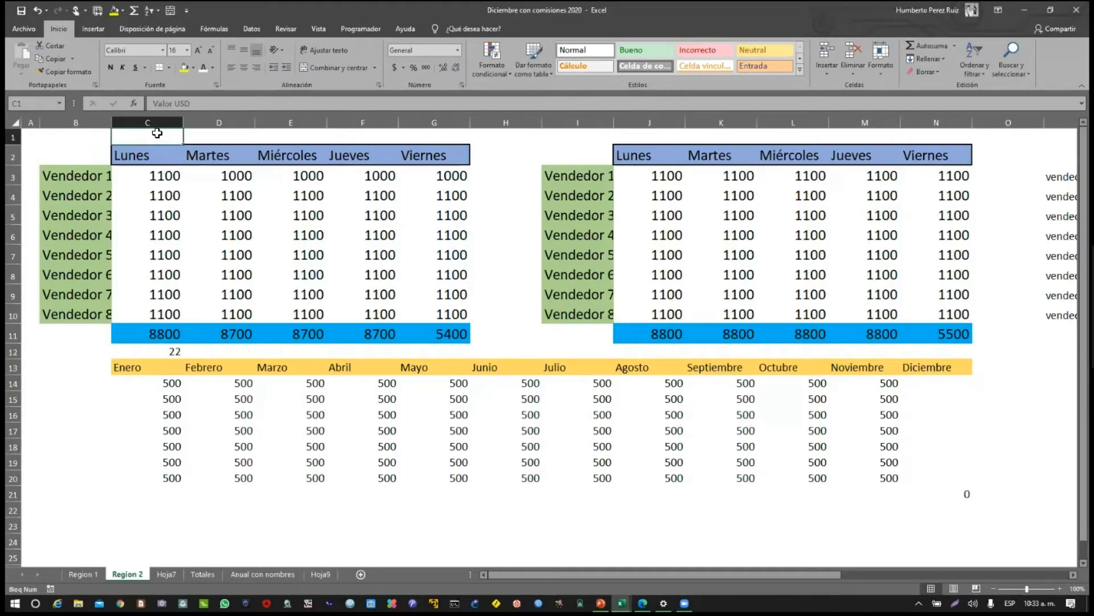
{"action": "left_click", "coordinate": [212, 136]}
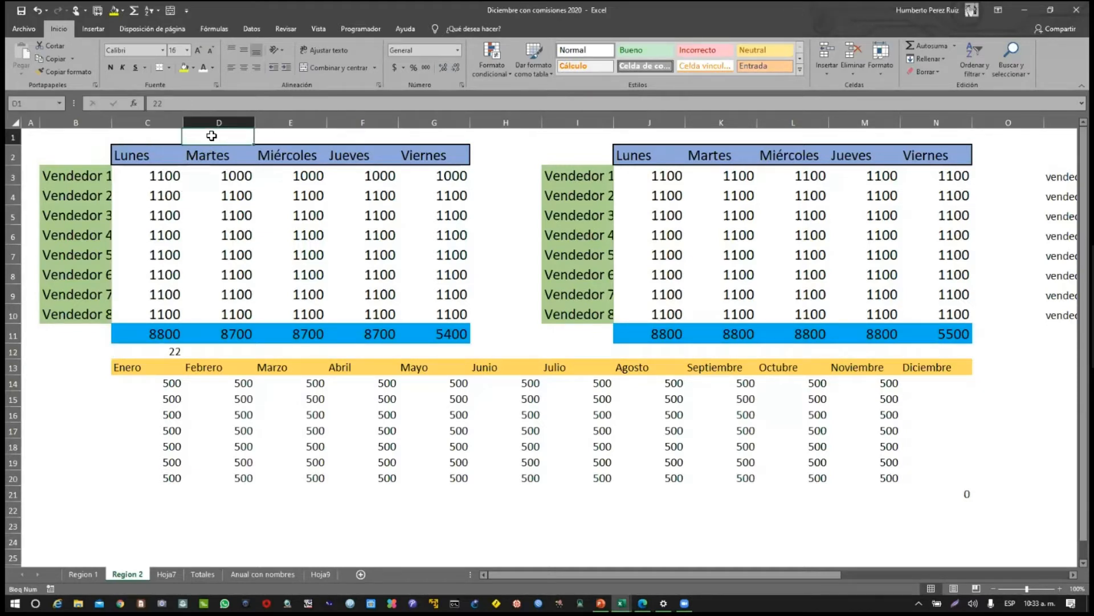
{"action": "left_click_drag", "start_coordinate": [150, 137], "coordinate": [215, 137]}
{"action": "left_click", "coordinate": [211, 67]}
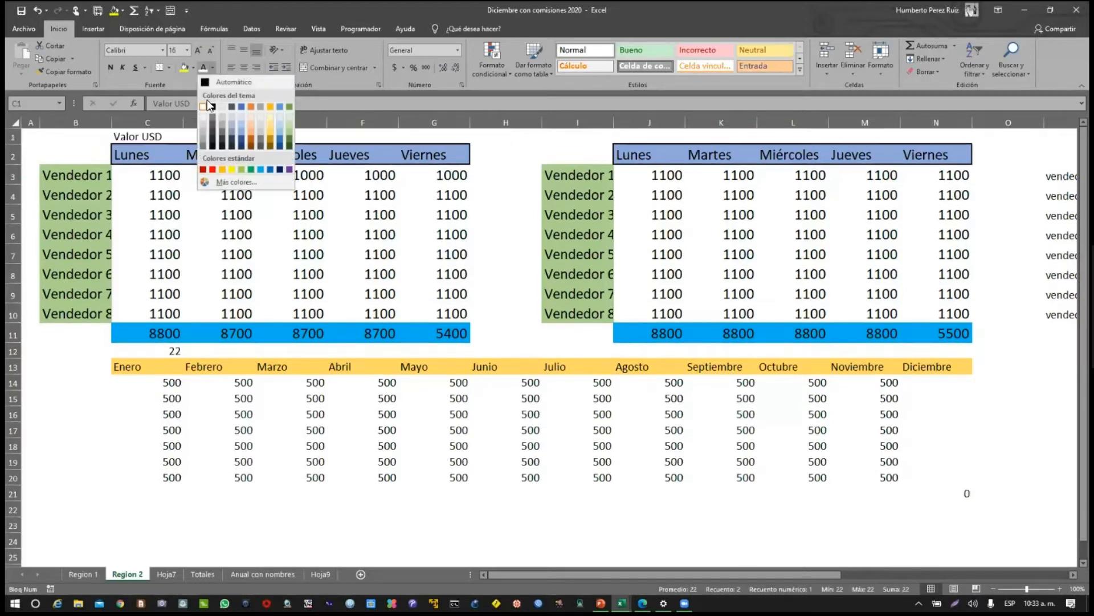
{"action": "left_click", "coordinate": [208, 84]}
{"action": "left_click", "coordinate": [80, 135]}
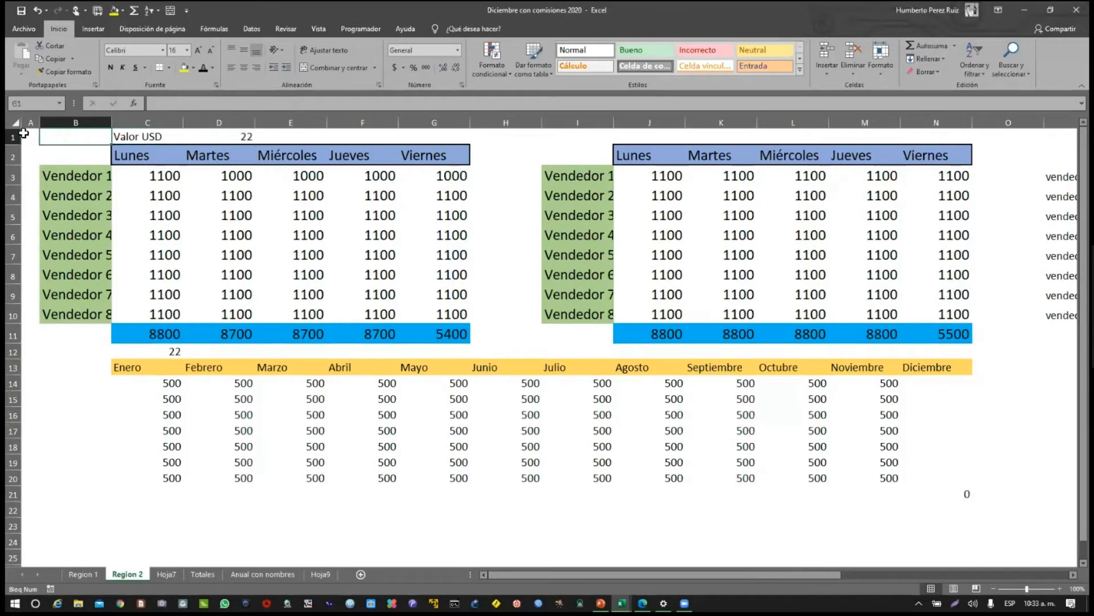
{"action": "left_click", "coordinate": [14, 136]}
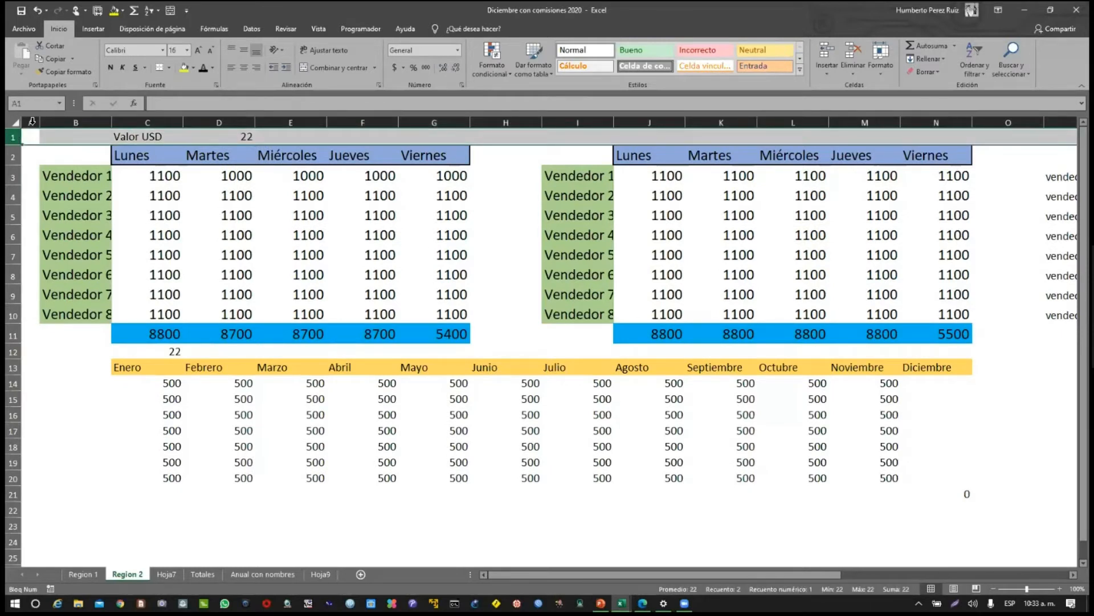
{"action": "left_click", "coordinate": [32, 122]}
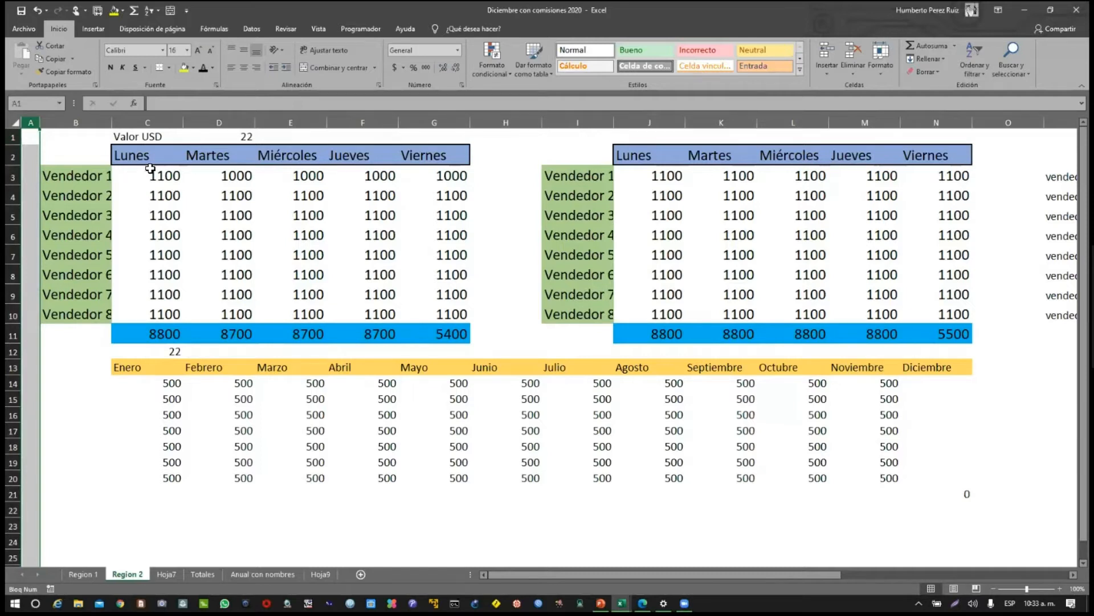
{"action": "left_click", "coordinate": [149, 136]}
{"action": "left_click_drag", "start_coordinate": [186, 137], "coordinate": [211, 137]}
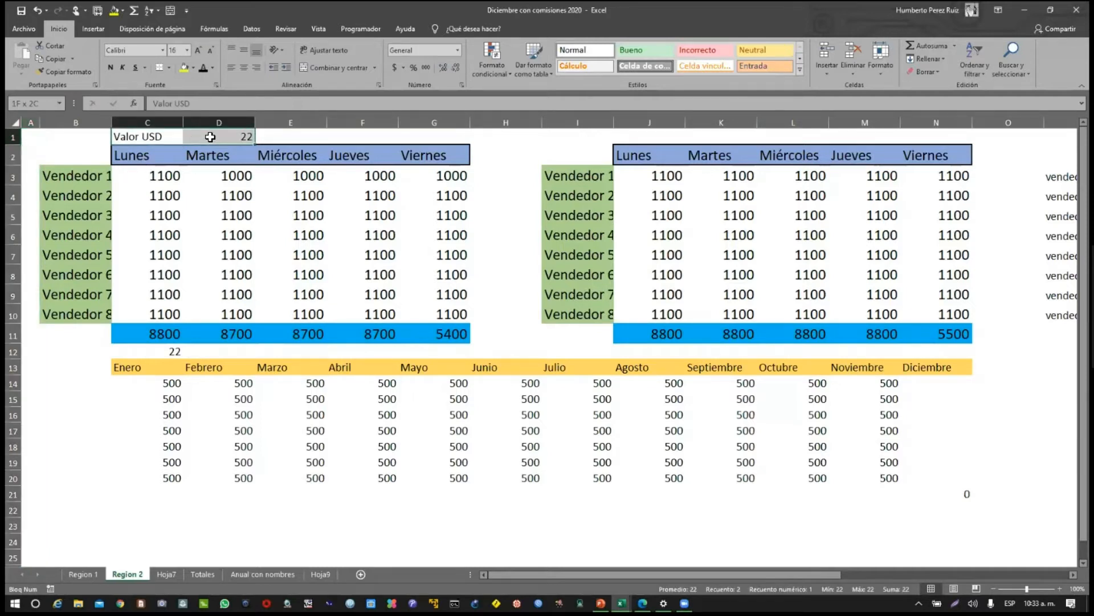
Clear the value from C12, above the Enero heading
{"action": "left_click", "coordinate": [152, 349]}
{"action": "key", "text": "Delete"}
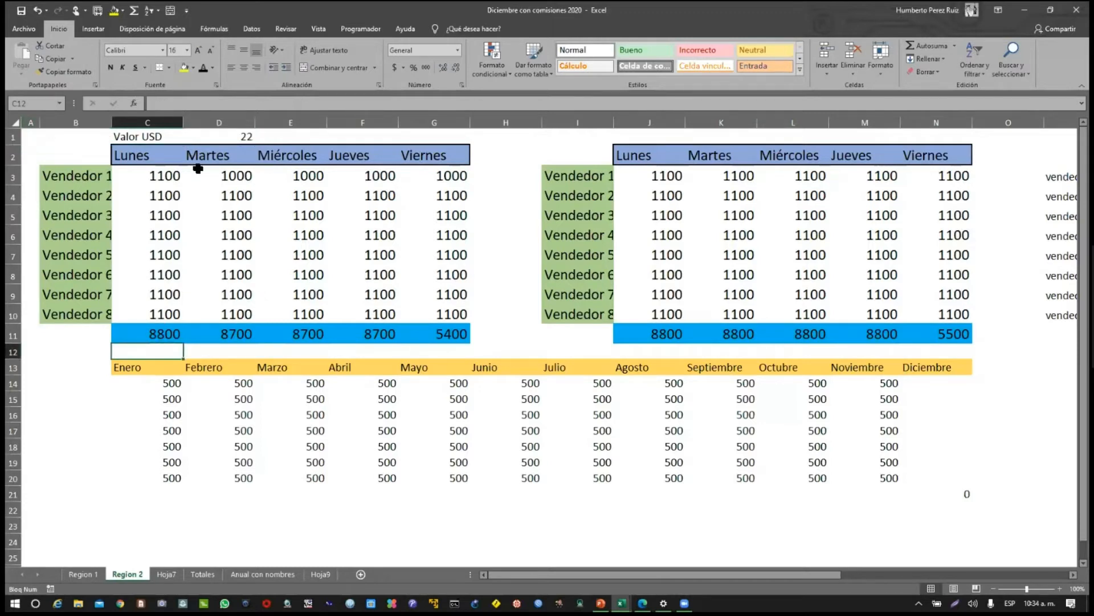
Hide the Valor USD label and rate in C1:D1 with a white font colour, and check the contents of D1
{"action": "left_click", "coordinate": [144, 136]}
{"action": "left_click_drag", "start_coordinate": [143, 136], "coordinate": [223, 135]}
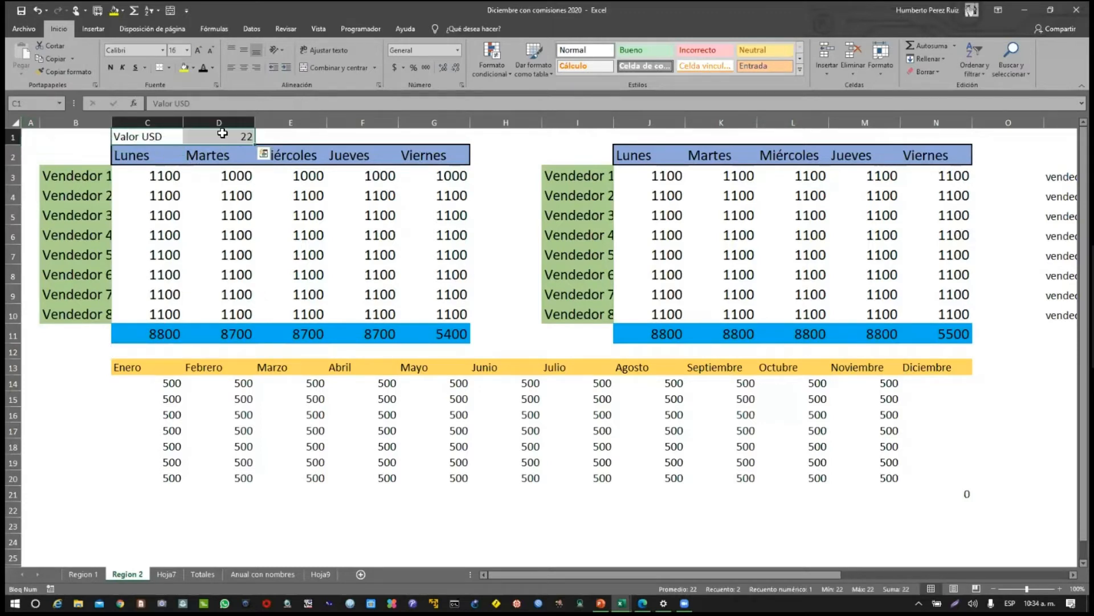
{"action": "left_click", "coordinate": [212, 66]}
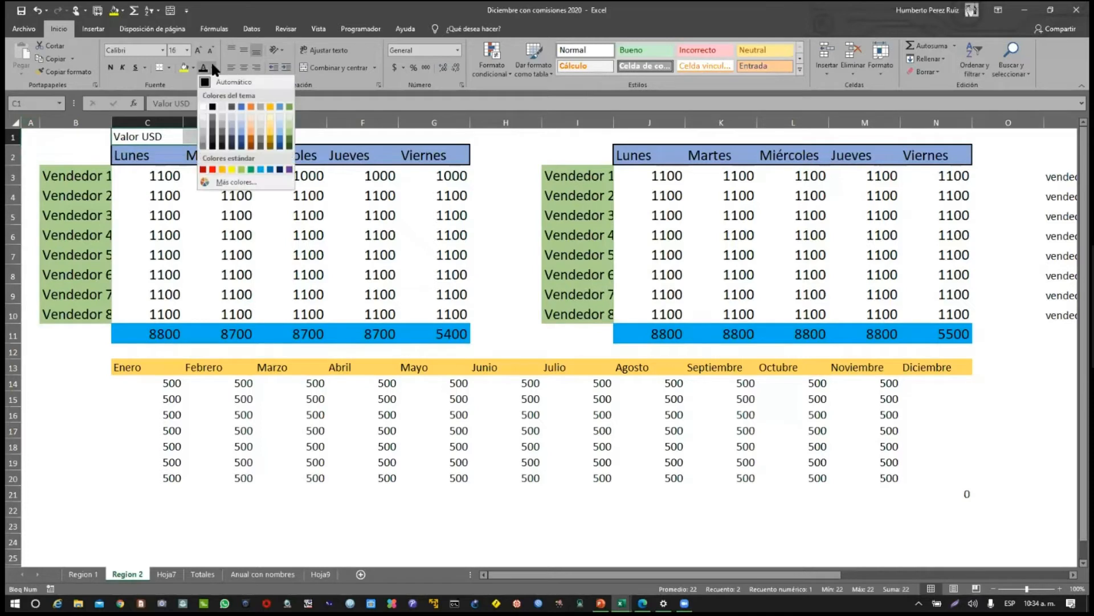
{"action": "left_click", "coordinate": [204, 106]}
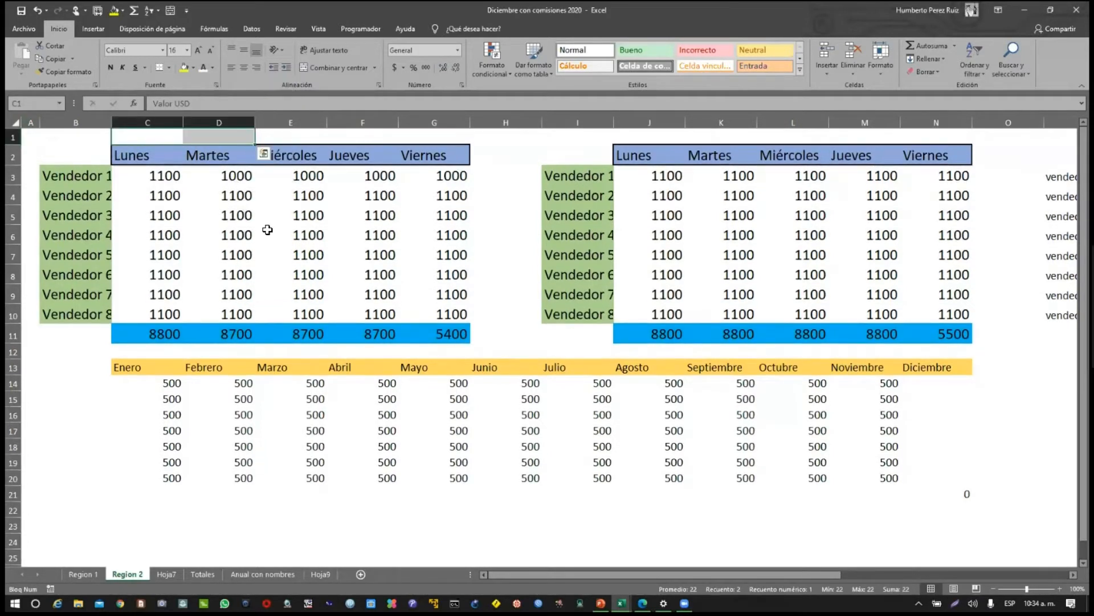
{"action": "left_click", "coordinate": [297, 238]}
{"action": "left_click", "coordinate": [503, 240]}
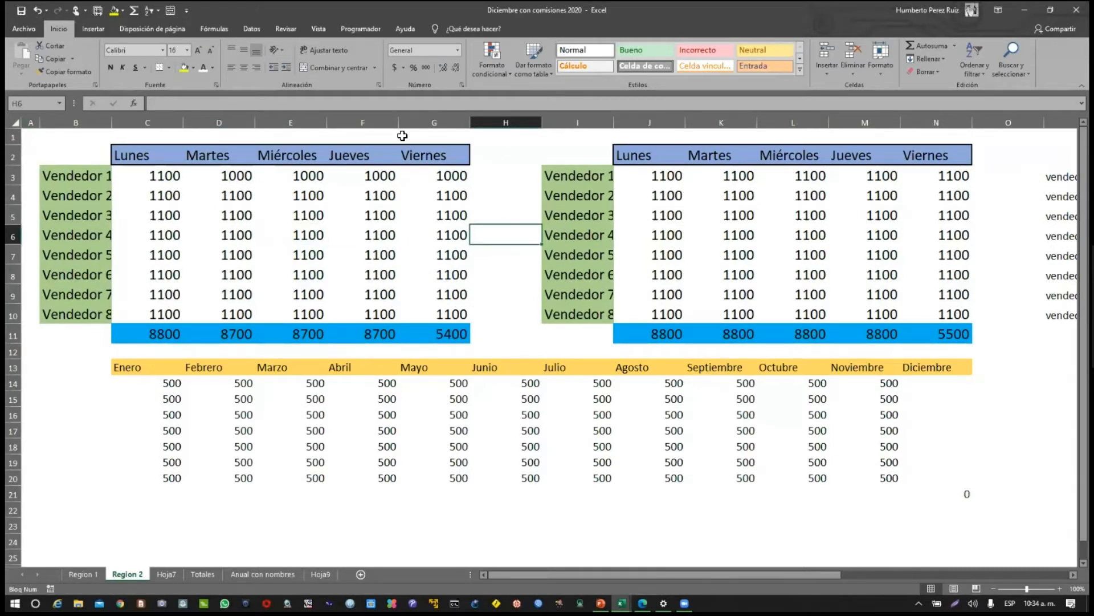
{"action": "left_click", "coordinate": [220, 136]}
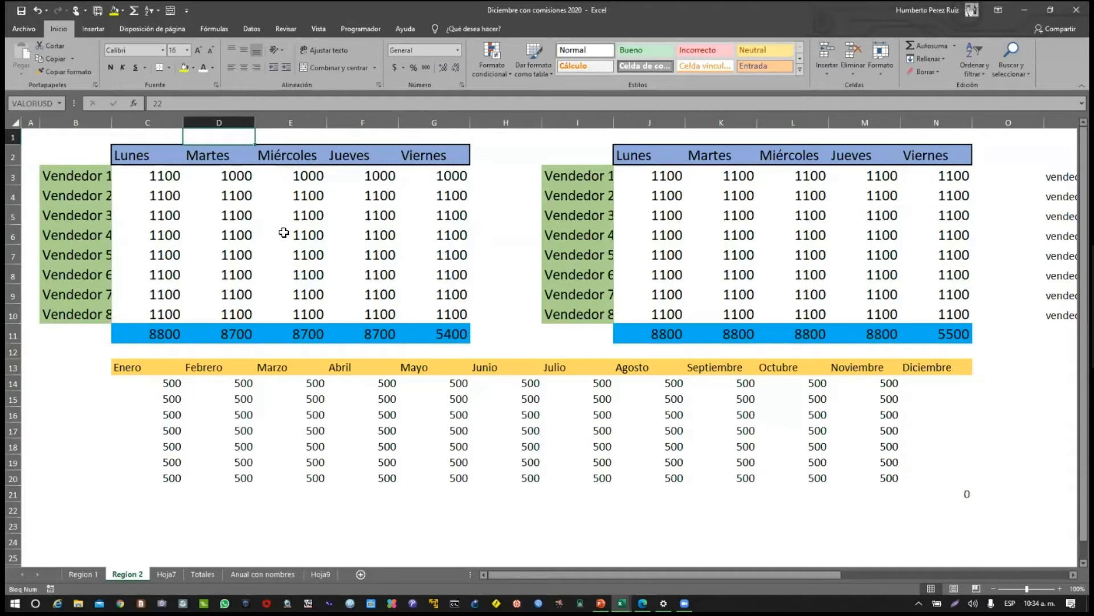
Try a yellow fill across row 1, and set the row back to no fill
{"action": "left_click", "coordinate": [14, 137]}
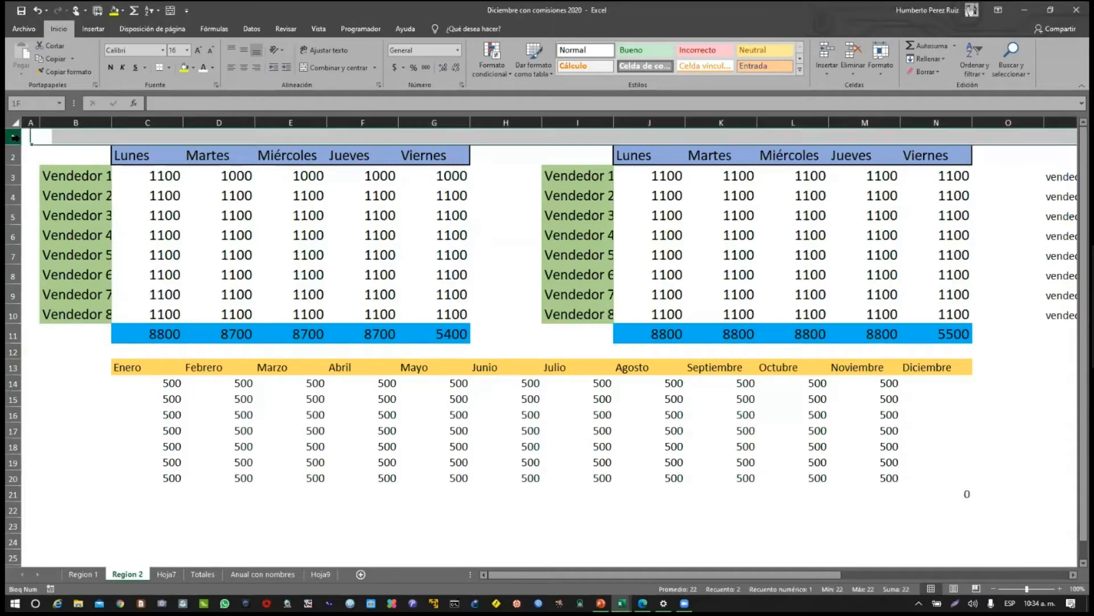
{"action": "left_click", "coordinate": [182, 71]}
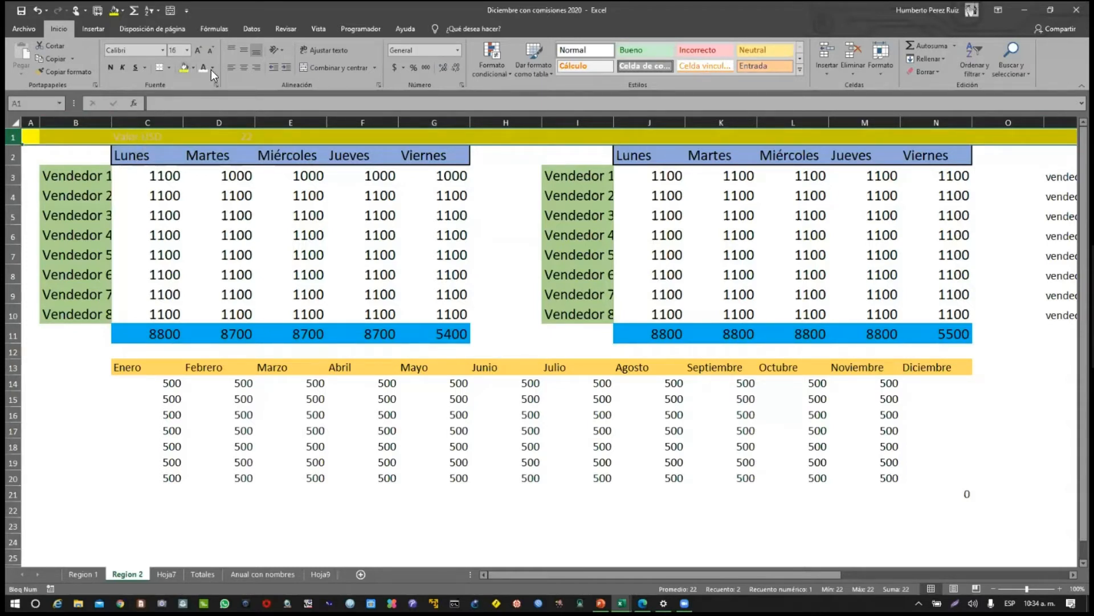
{"action": "left_click", "coordinate": [194, 66]}
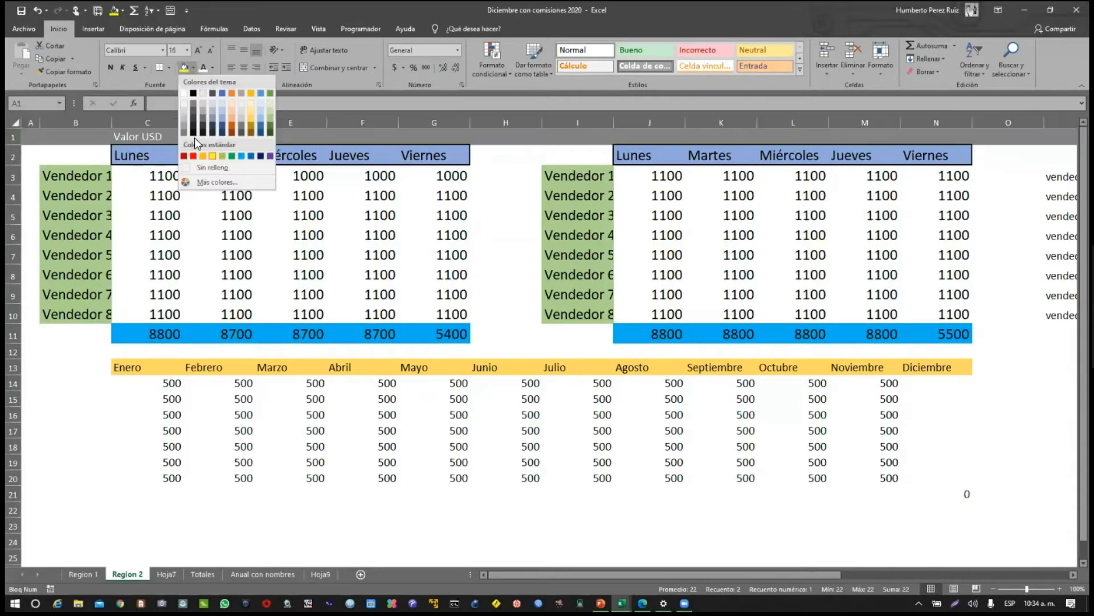
{"action": "left_click", "coordinate": [196, 168]}
Make the Valor USD label and its rate in C1:D1 faintly visible with a light grey font colour
{"action": "left_click", "coordinate": [216, 137]}
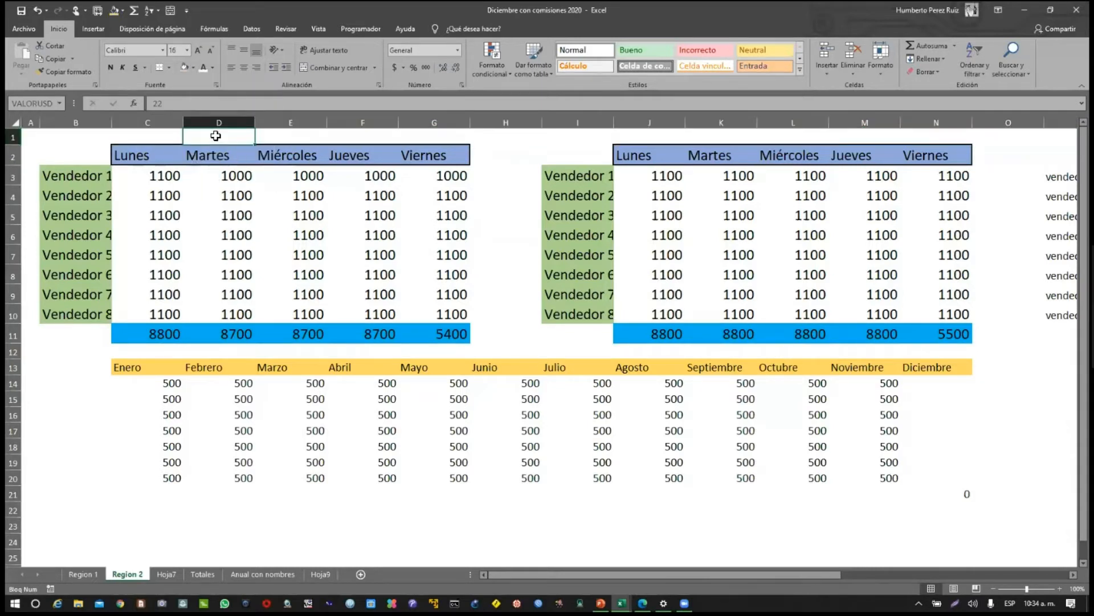
{"action": "left_click", "coordinate": [212, 66]}
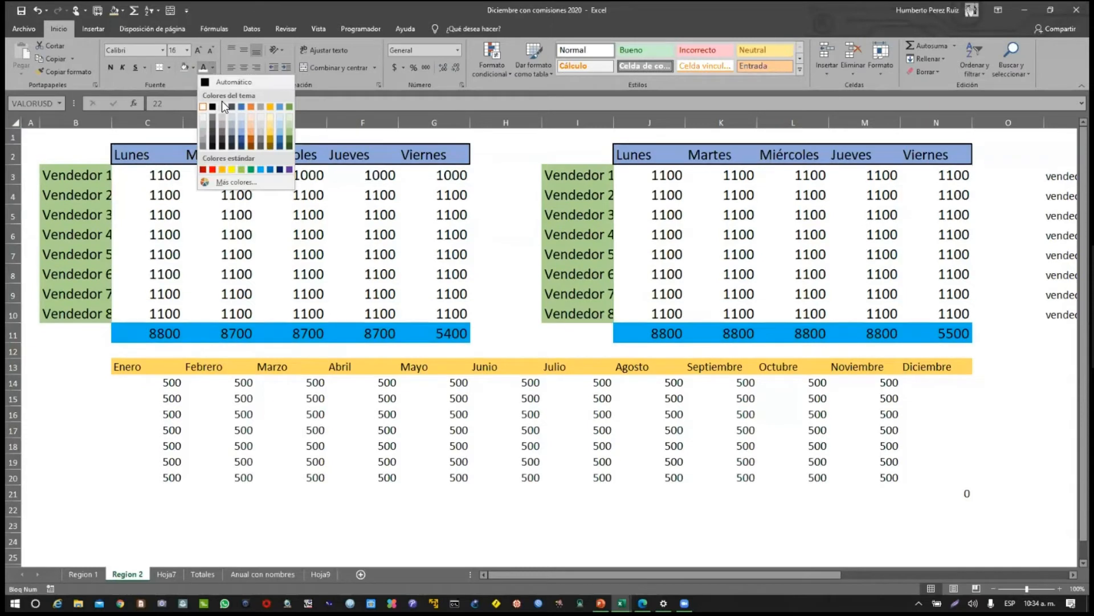
{"action": "left_click", "coordinate": [167, 133]}
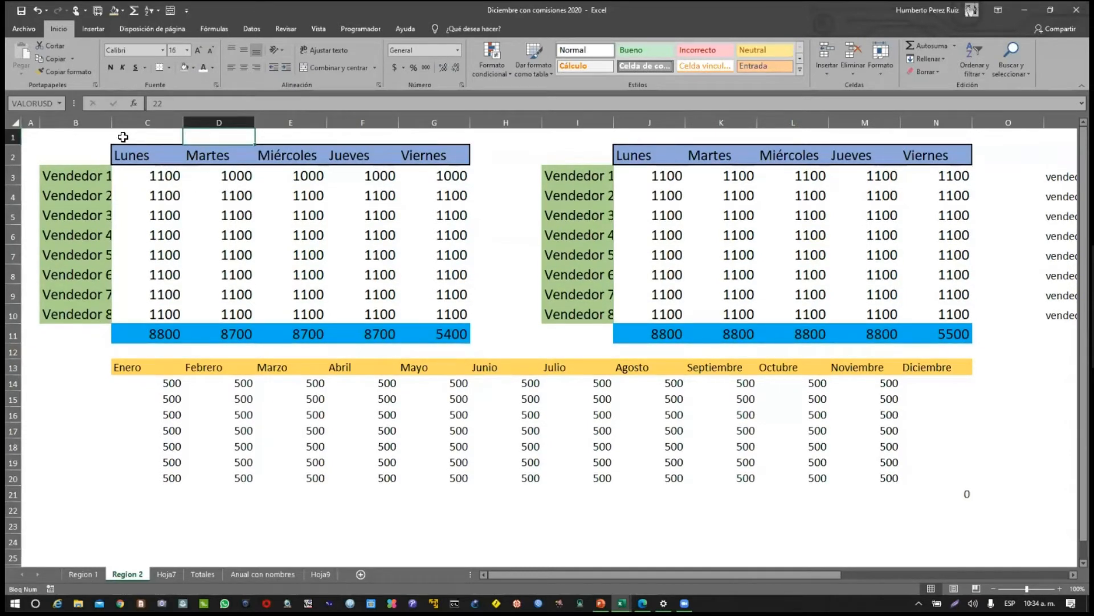
{"action": "left_click_drag", "start_coordinate": [135, 137], "coordinate": [218, 136]}
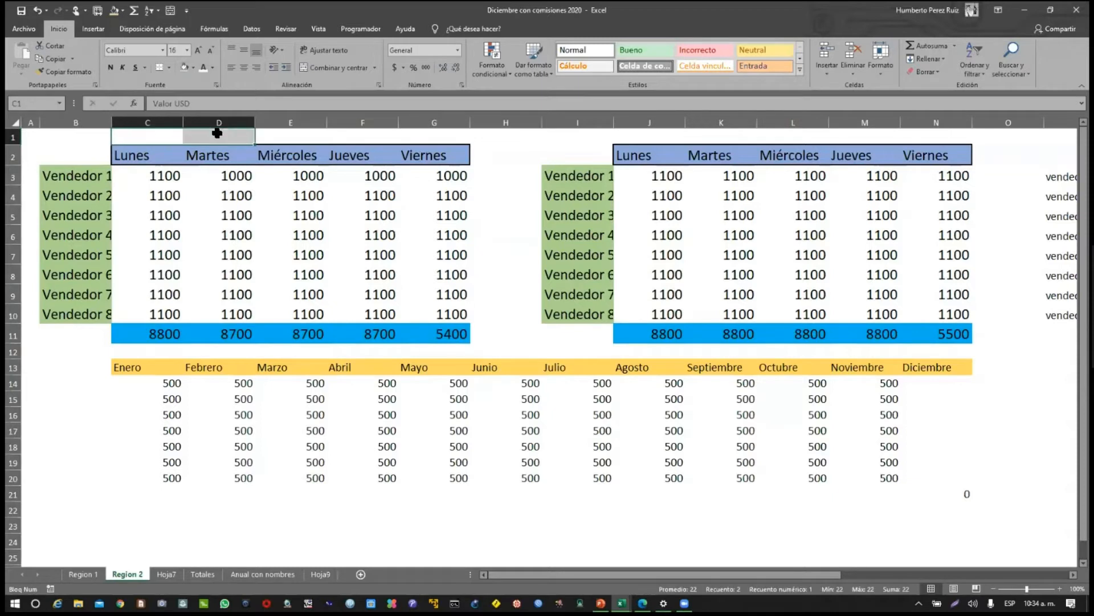
{"action": "left_click", "coordinate": [212, 67]}
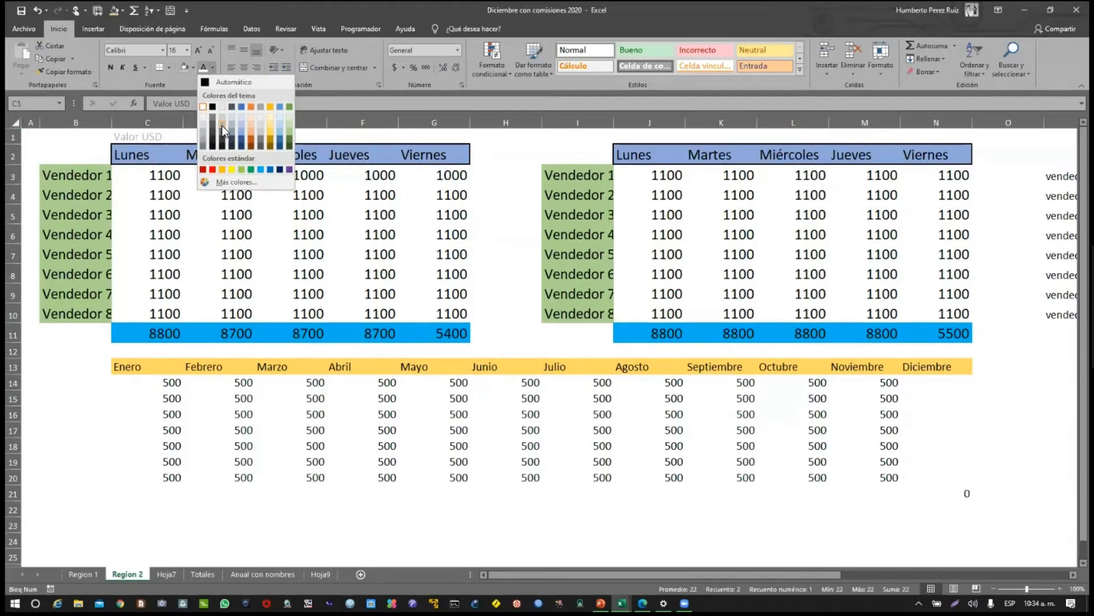
{"action": "left_click", "coordinate": [221, 126]}
{"action": "left_click", "coordinate": [484, 253]}
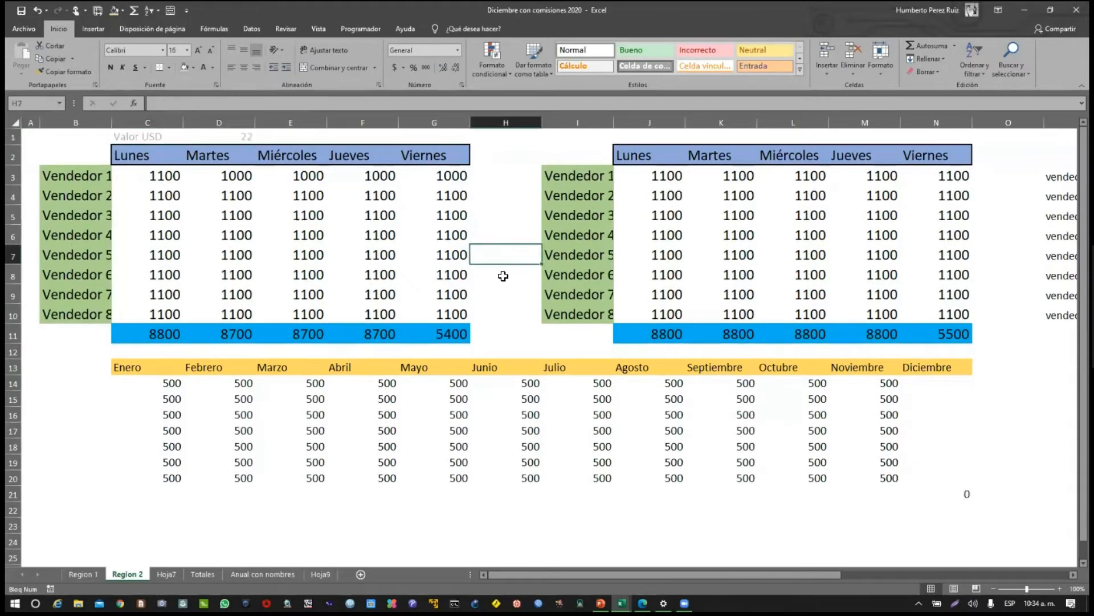
{"action": "left_click", "coordinate": [497, 318]}
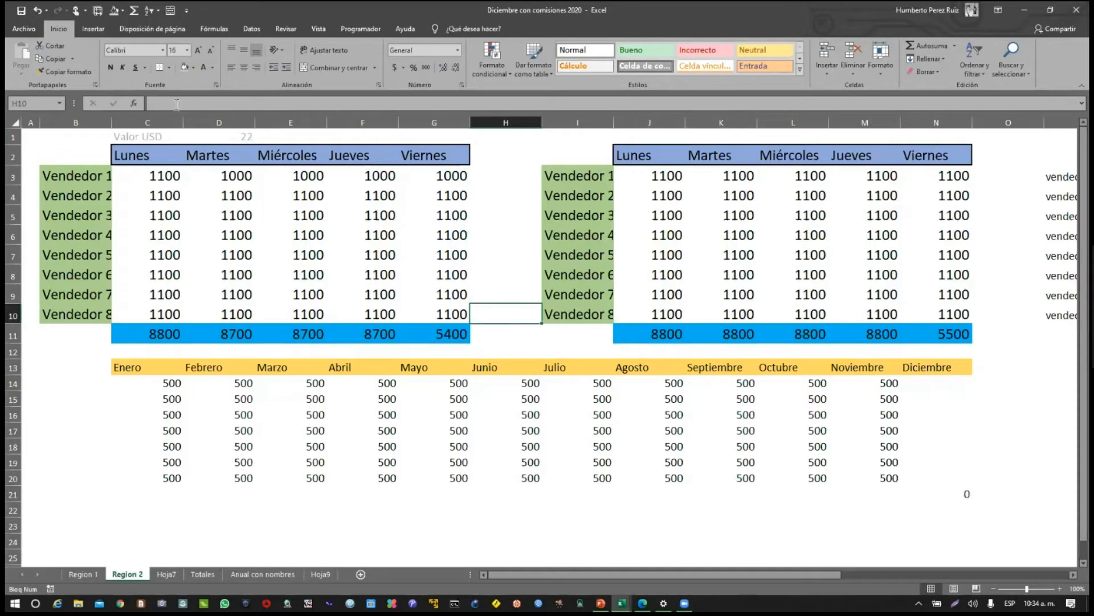
Examine the Valor USD label, the named rate cell D1 and the formula in C3 that depends on it
{"action": "left_click_drag", "start_coordinate": [150, 137], "coordinate": [236, 144]}
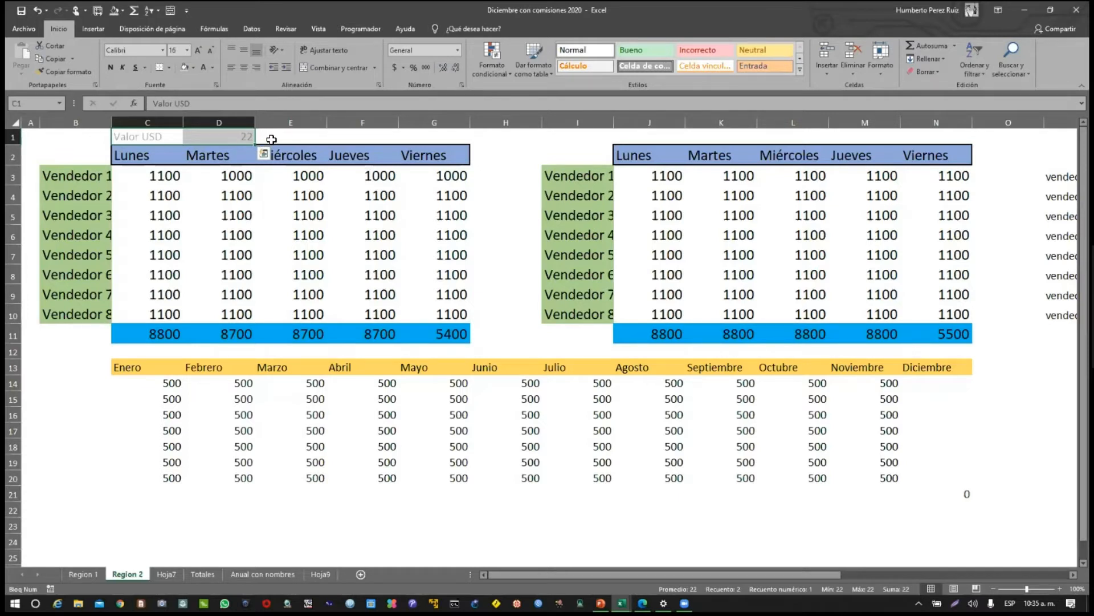
{"action": "left_click", "coordinate": [233, 138]}
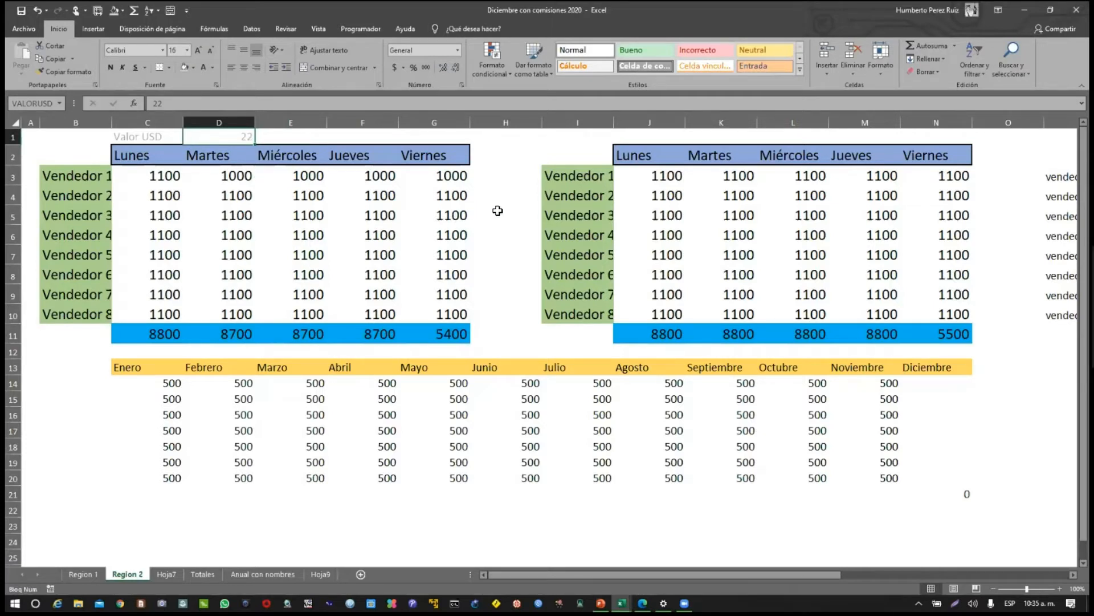
{"action": "left_click", "coordinate": [508, 135]}
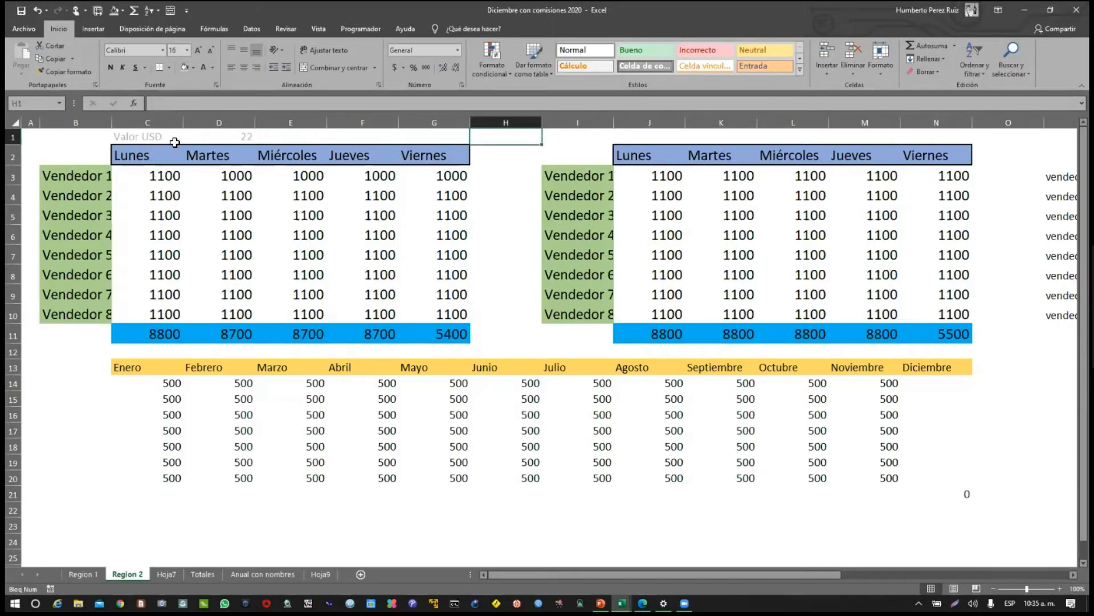
{"action": "left_click", "coordinate": [149, 138]}
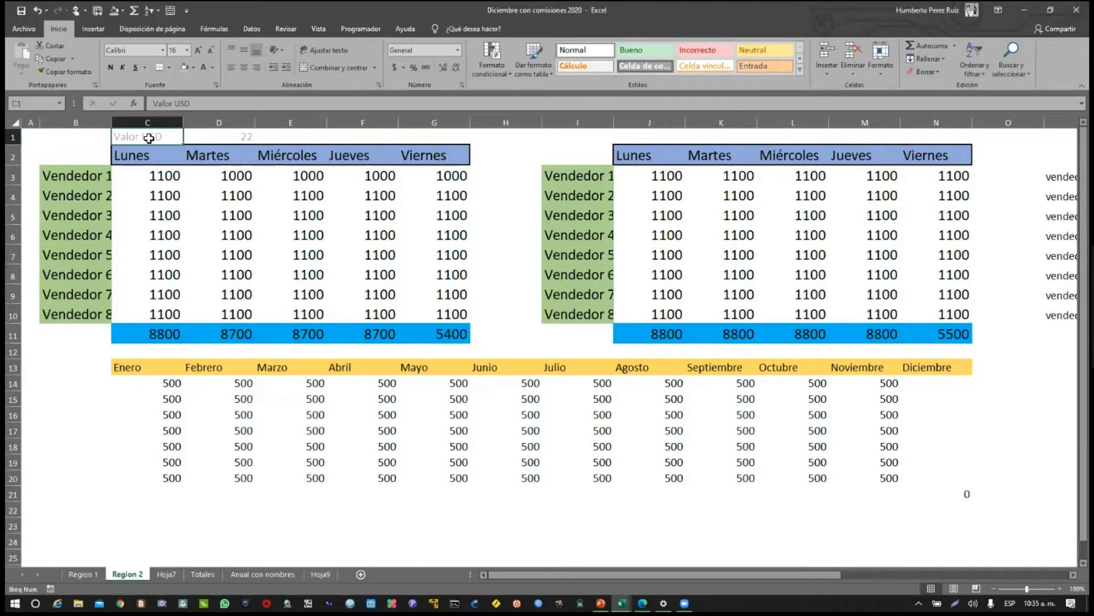
{"action": "left_click", "coordinate": [189, 138]}
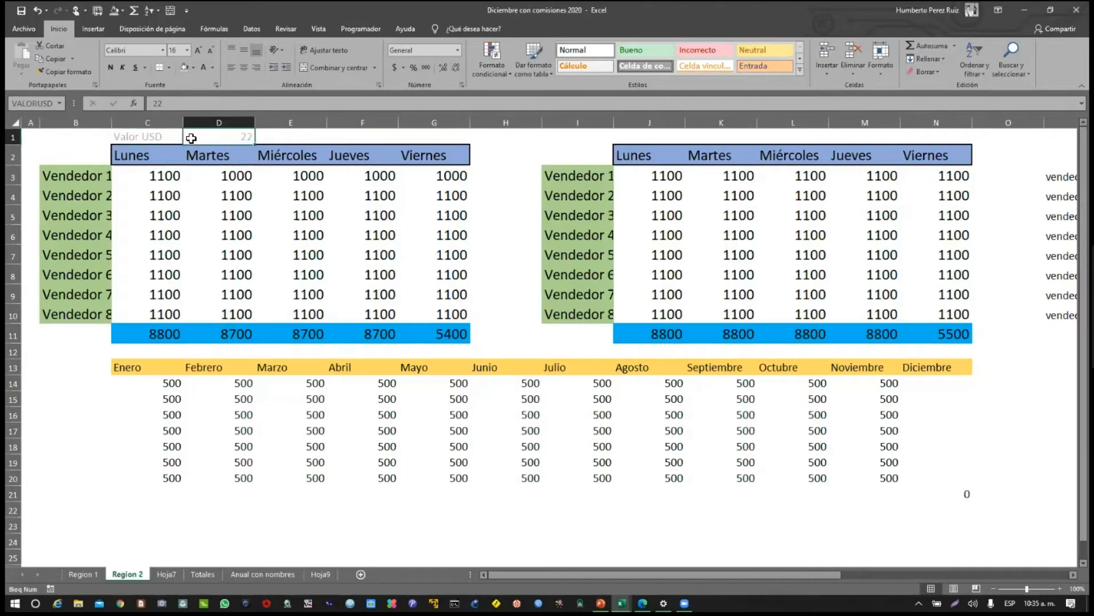
{"action": "left_click", "coordinate": [163, 180]}
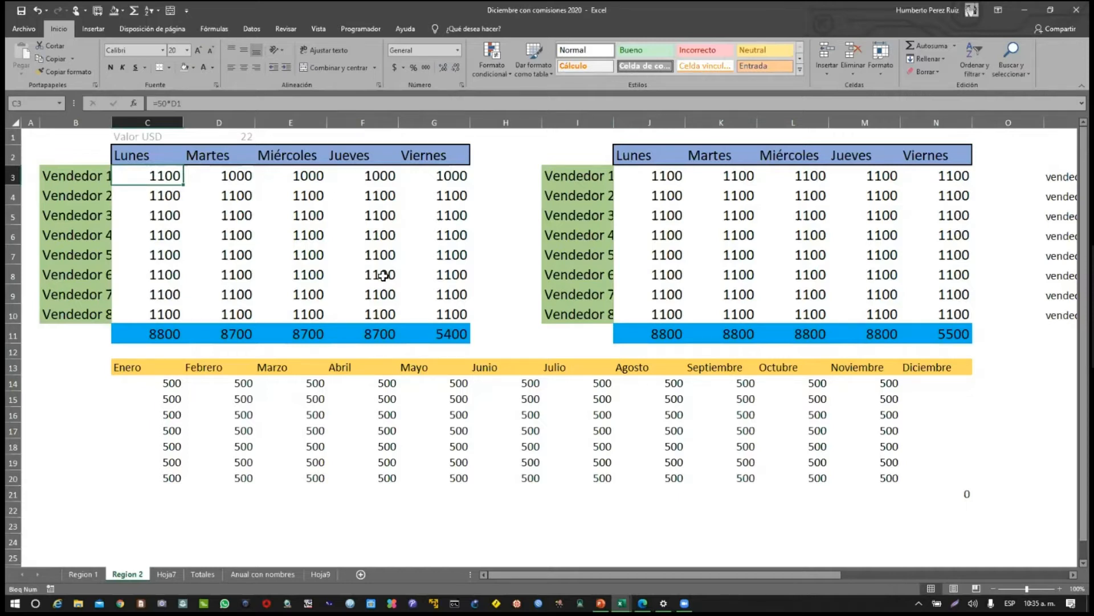
{"action": "left_click", "coordinate": [488, 338]}
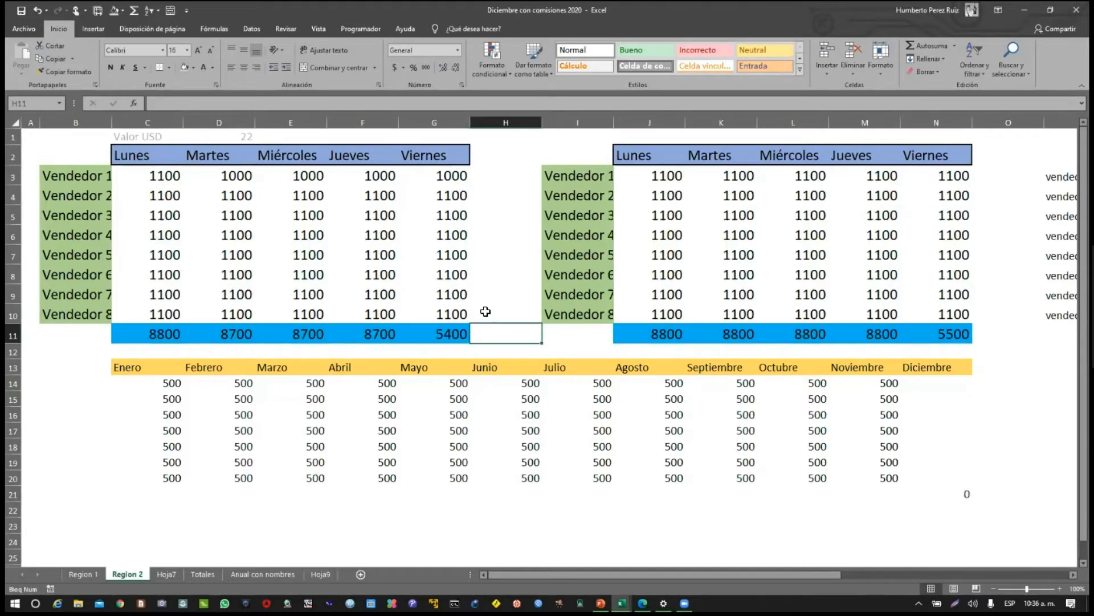
{"action": "left_click", "coordinate": [485, 311]}
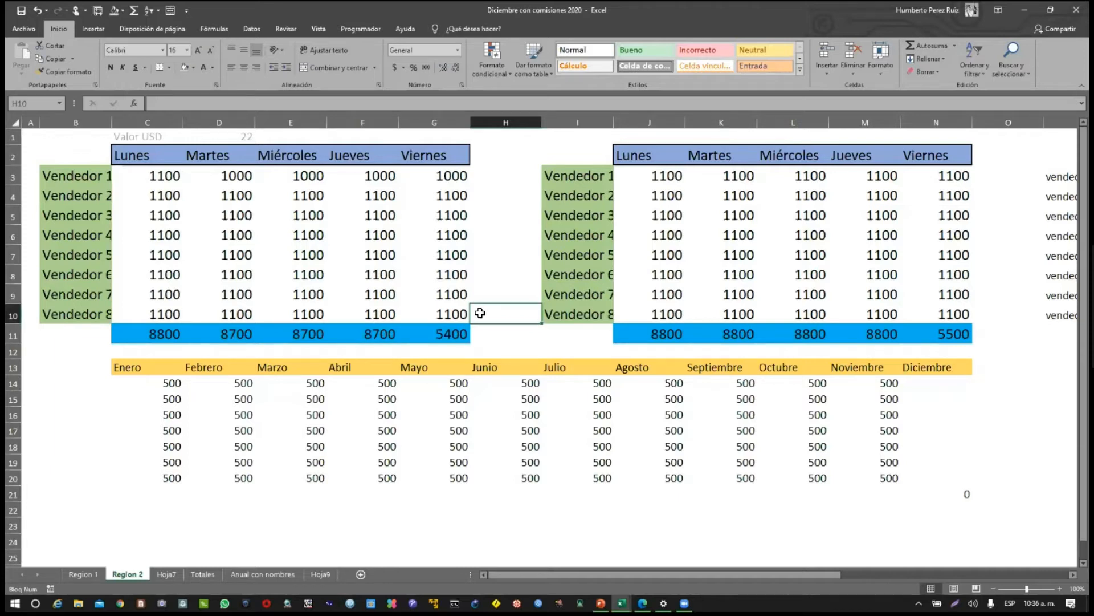
{"action": "left_click", "coordinate": [218, 138]}
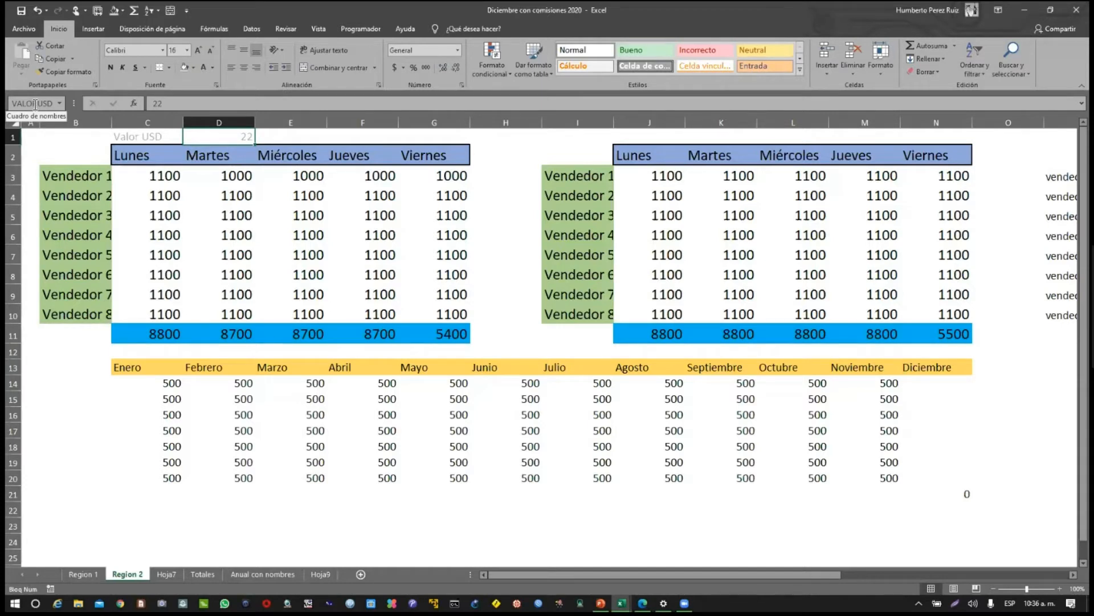
{"action": "left_click", "coordinate": [165, 104]}
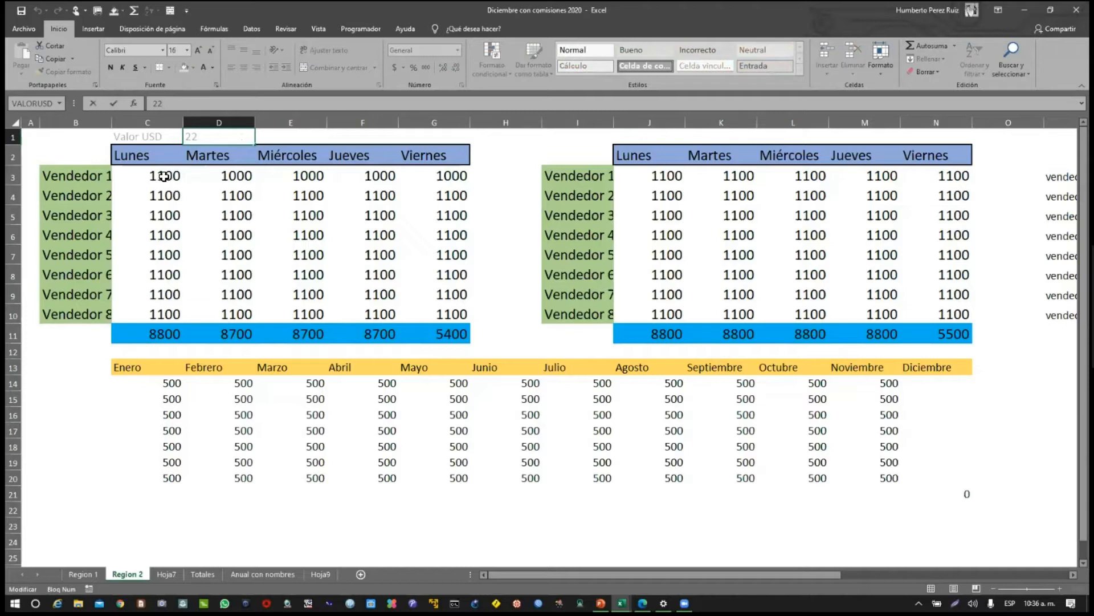
{"action": "left_click", "coordinate": [151, 177]}
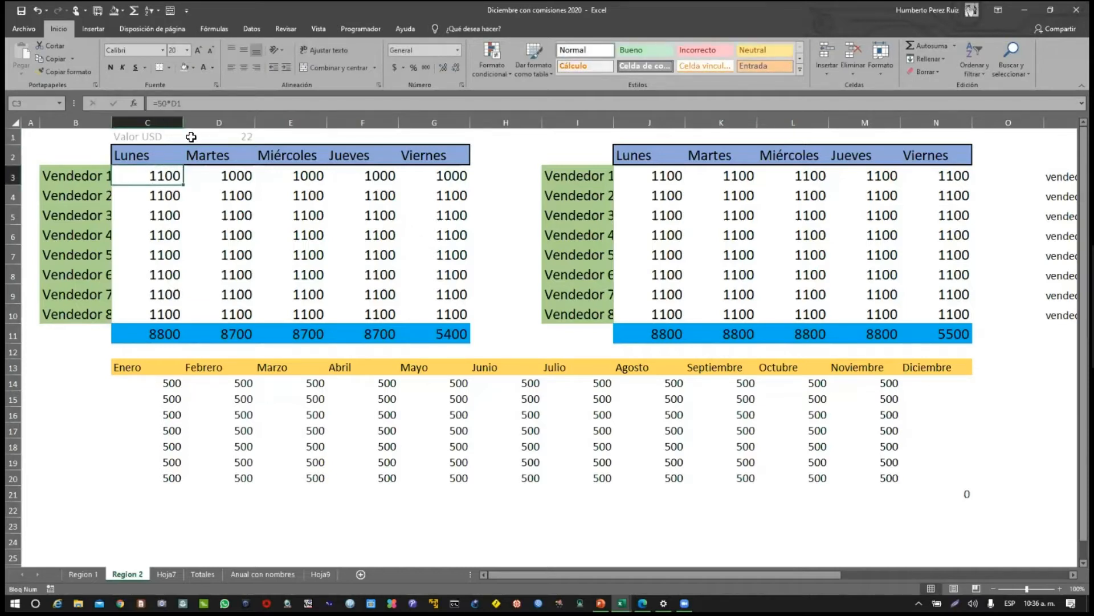
{"action": "left_click", "coordinate": [211, 138]}
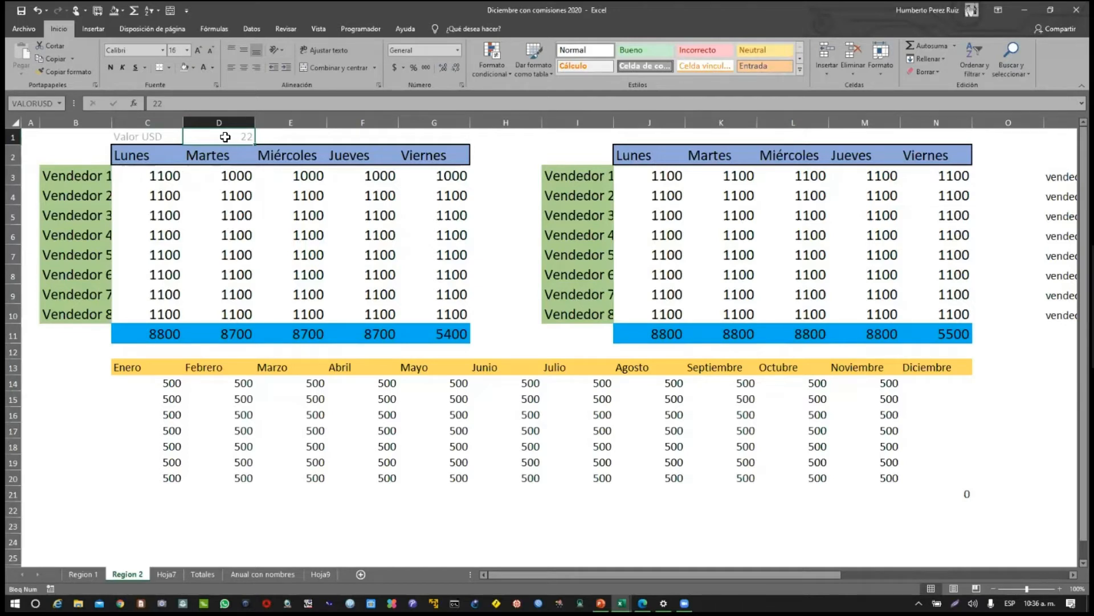
Enter 24 in E1 and 25 in G1 as alternative rates beside the Valor USD rate
{"action": "left_click", "coordinate": [299, 138]}
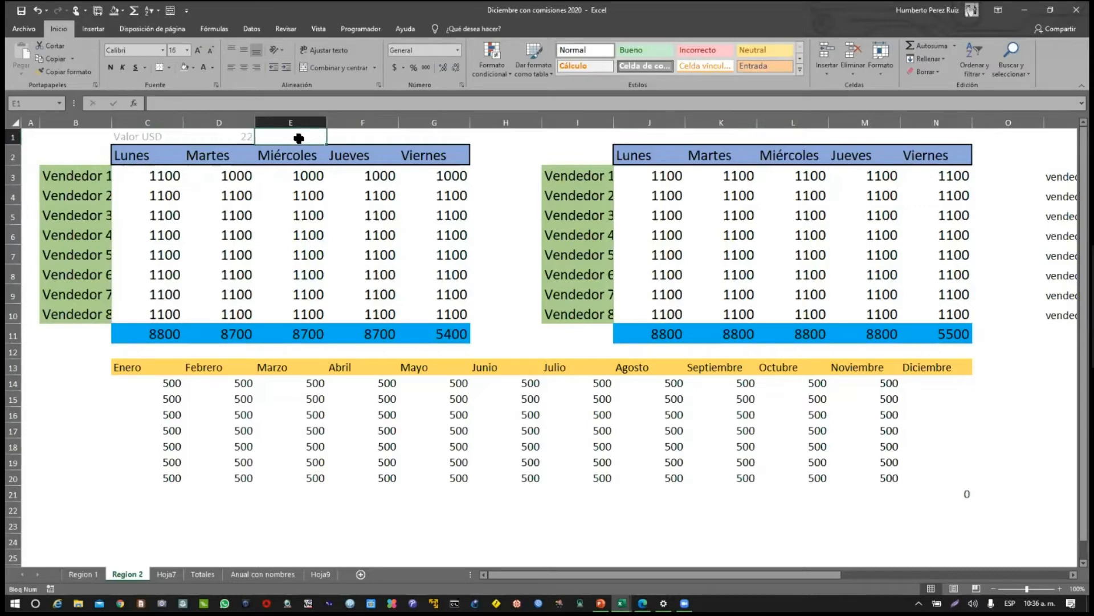
{"action": "type", "text": "24"}
{"action": "key", "text": "Return"}
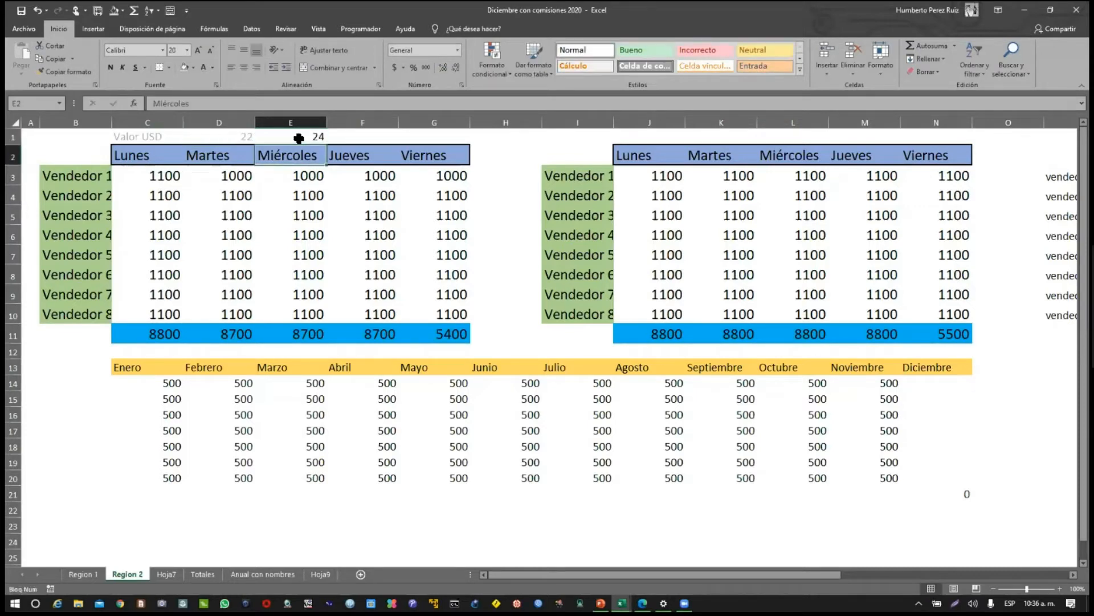
{"action": "key", "text": "Right"}
{"action": "key", "text": "Up"}
{"action": "key", "text": "Right"}
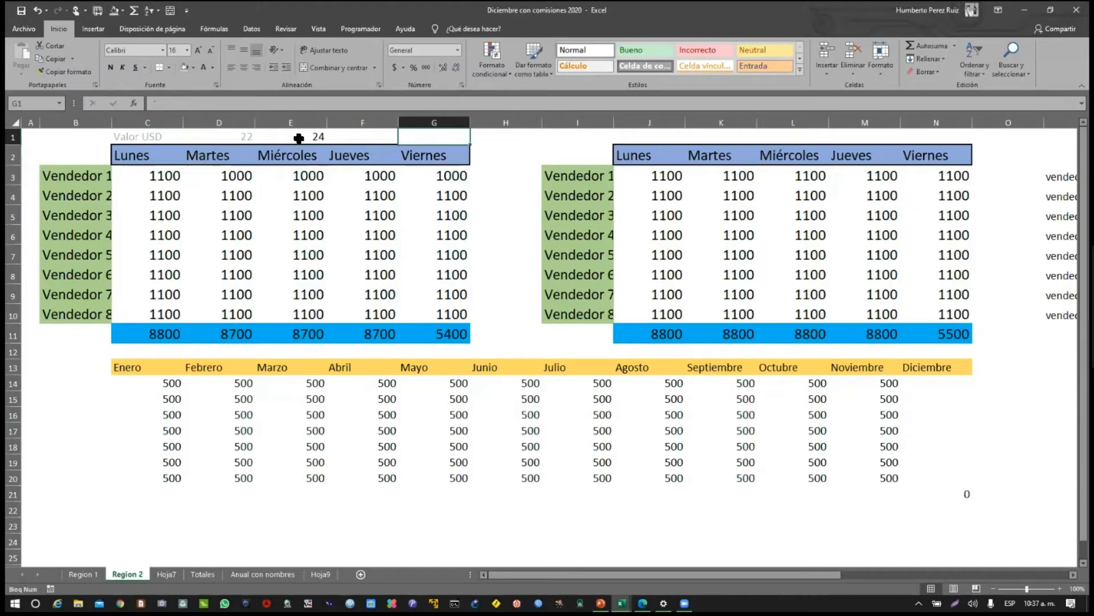
{"action": "type", "text": "25"}
{"action": "key", "text": "Return"}
{"action": "key", "text": "Up"}
Set the rate in D1 to 24 and clear the alternative rates from E1 and G1
{"action": "left_click", "coordinate": [299, 138]}
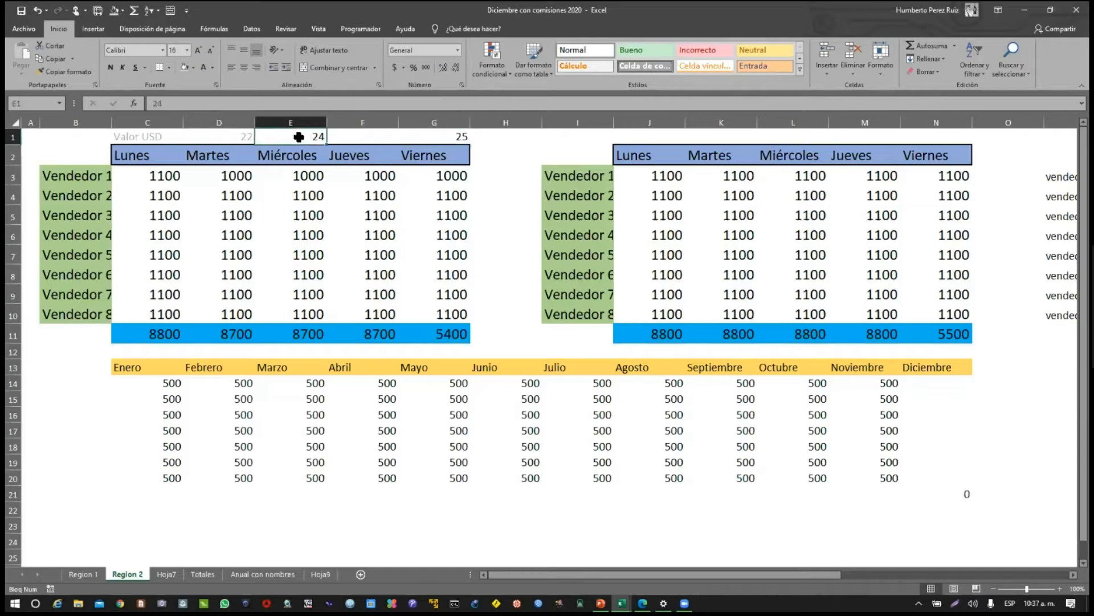
{"action": "left_click", "coordinate": [234, 136]}
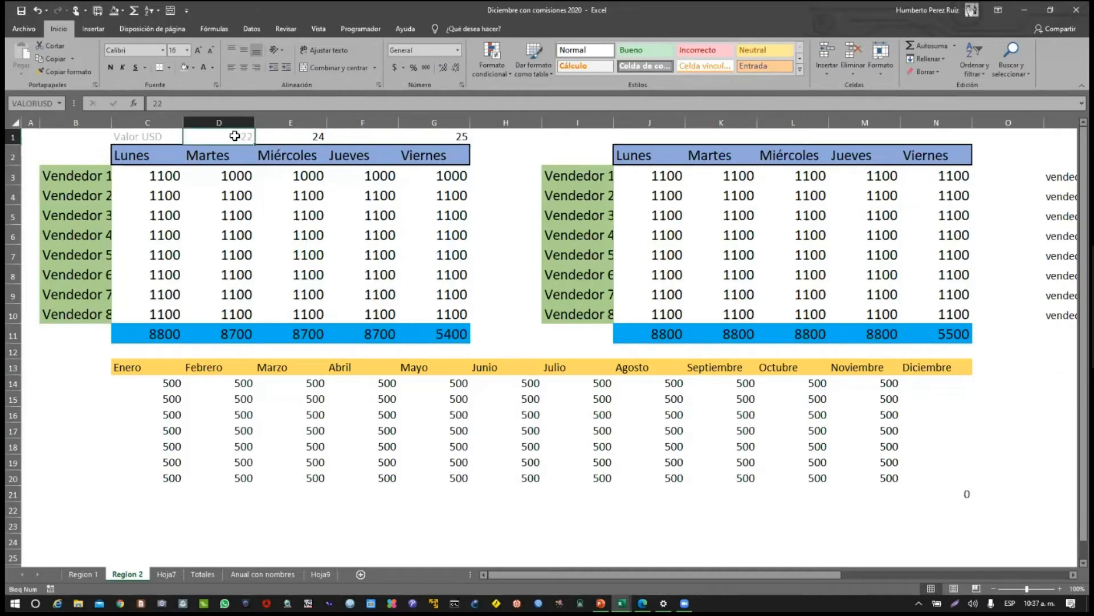
{"action": "left_click_drag", "start_coordinate": [235, 136], "coordinate": [313, 136]}
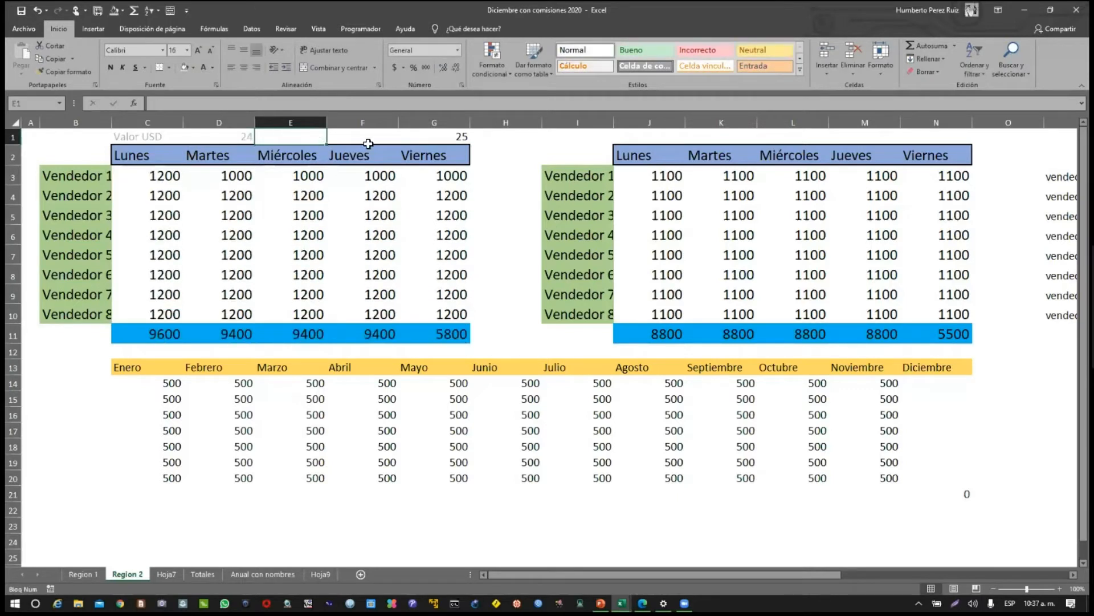
{"action": "left_click", "coordinate": [450, 140]}
{"action": "key", "text": "Delete"}
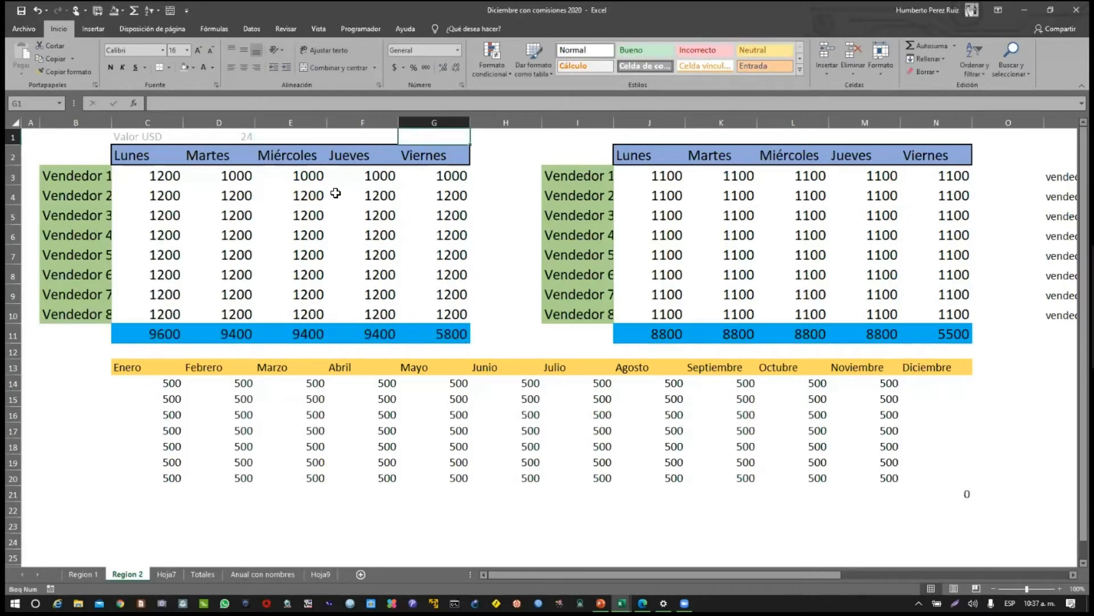
{"action": "left_click", "coordinate": [226, 138]}
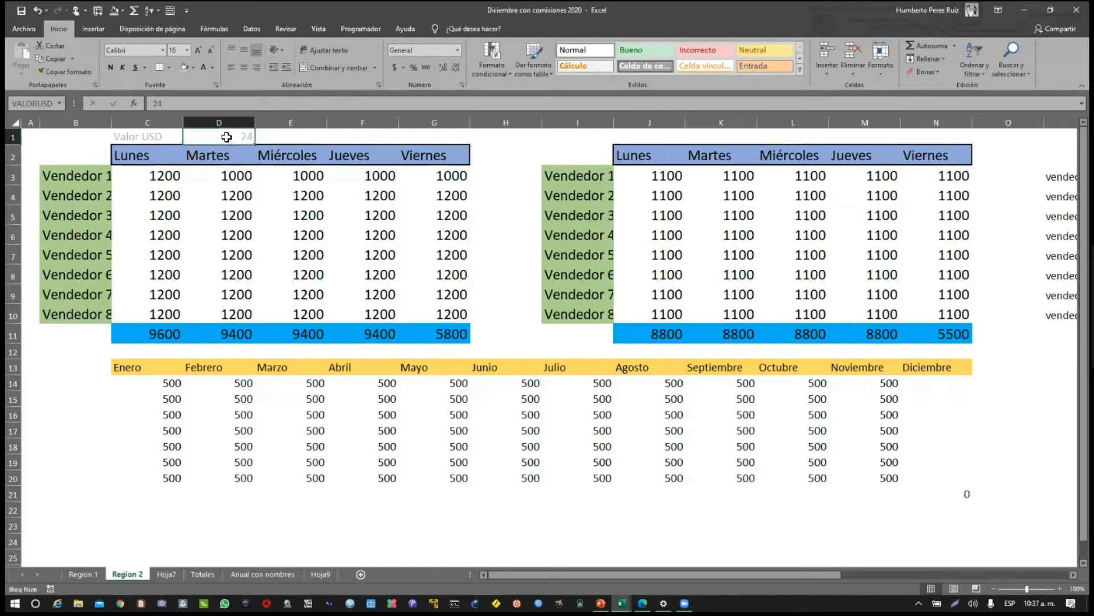
Change the rate label in C1 to "VALOR libra"
{"action": "left_click", "coordinate": [146, 140]}
{"action": "type", "text": "VALOR"}
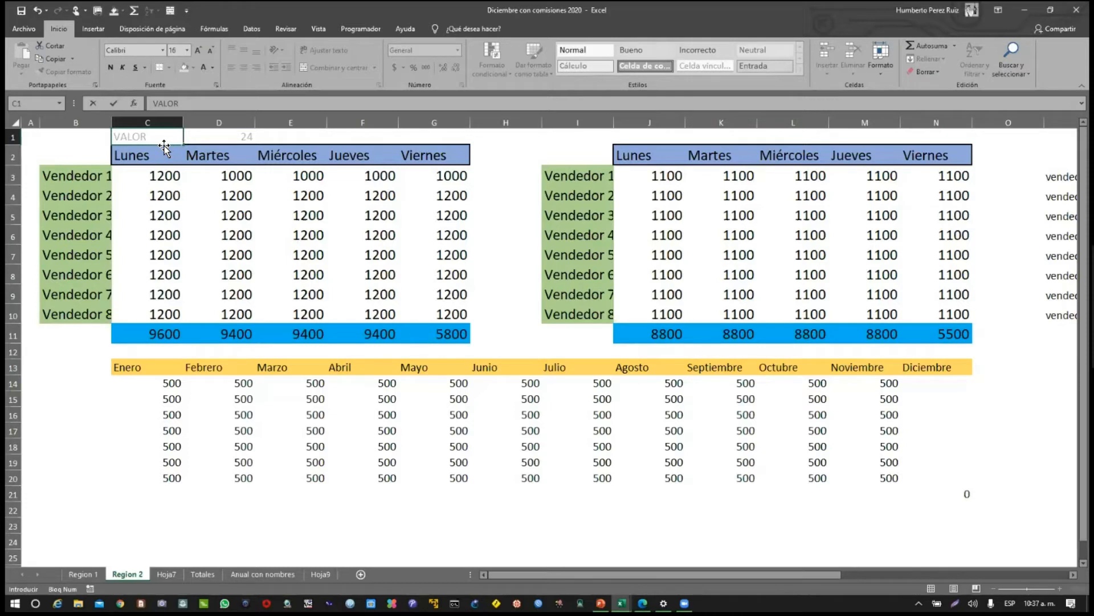
{"action": "type", "text": "libra"}
{"action": "key", "text": "Return"}
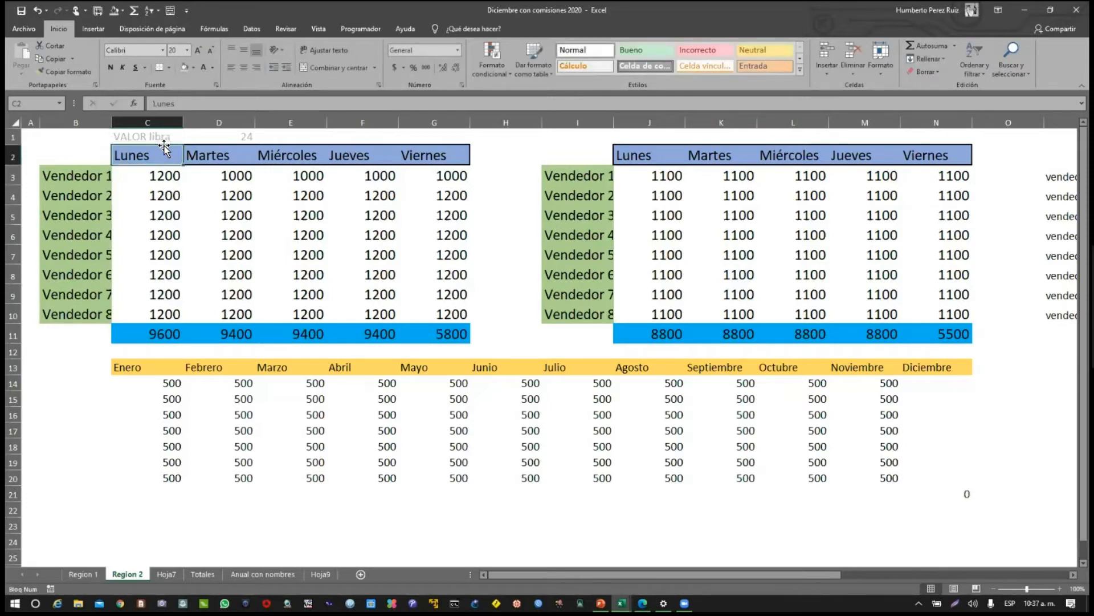
{"action": "key", "text": "Up"}
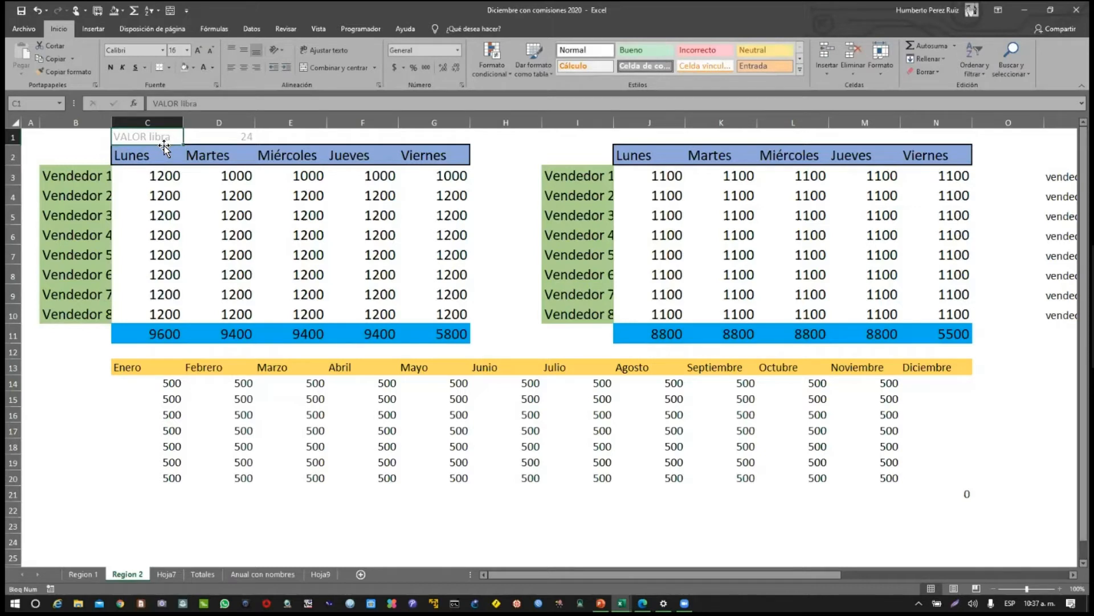
Compare the defined name of D1 with the direct reference used in the C3 formula, and select that name in full
{"action": "key", "text": "Right"}
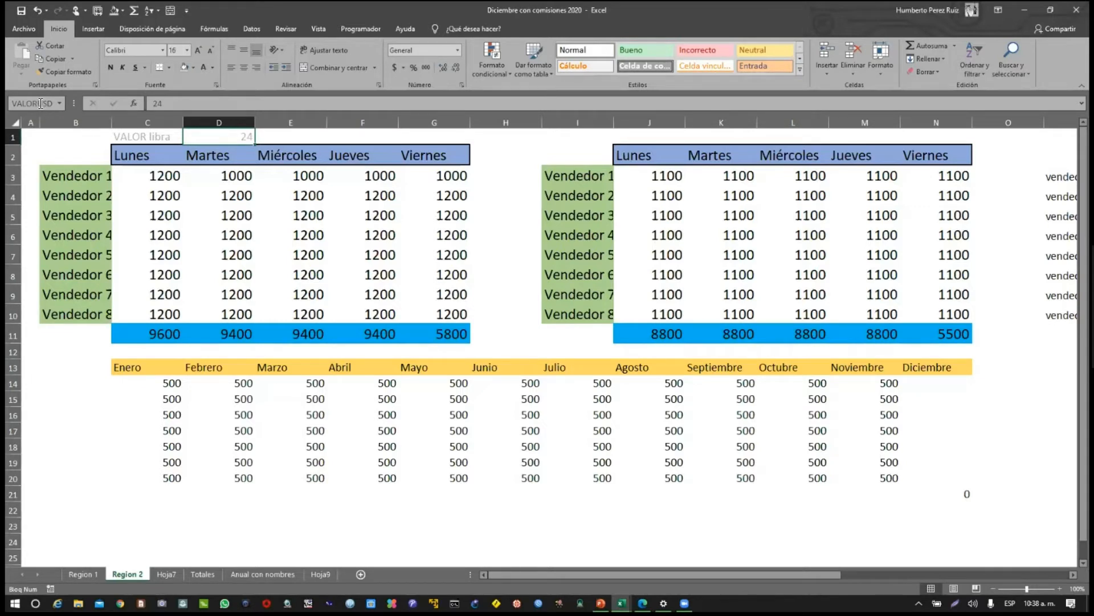
{"action": "left_click", "coordinate": [226, 157]}
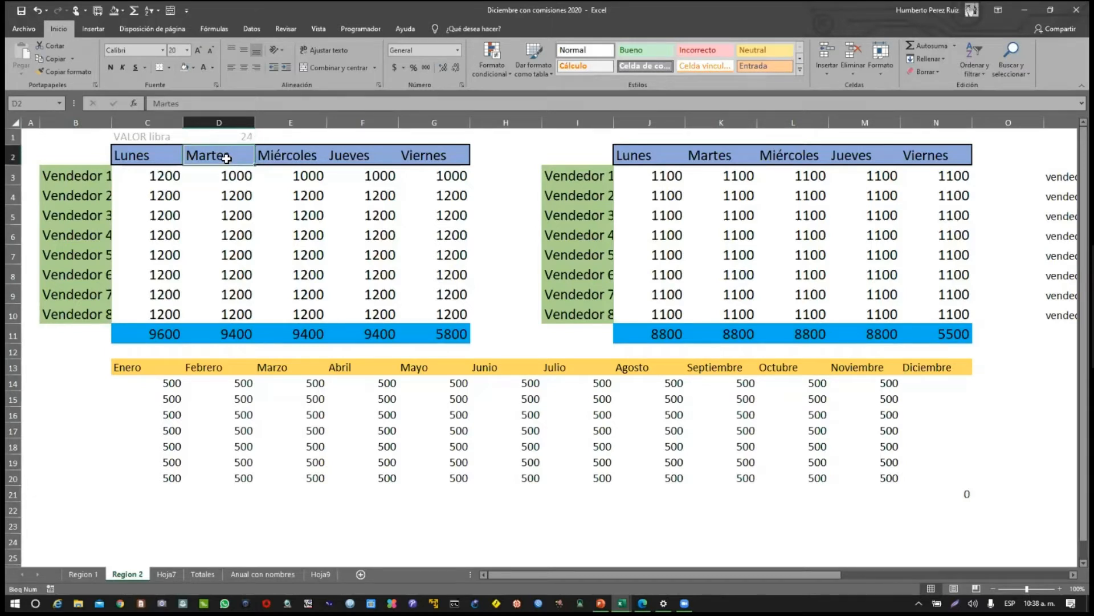
{"action": "left_click", "coordinate": [230, 180]}
{"action": "left_click", "coordinate": [164, 177]}
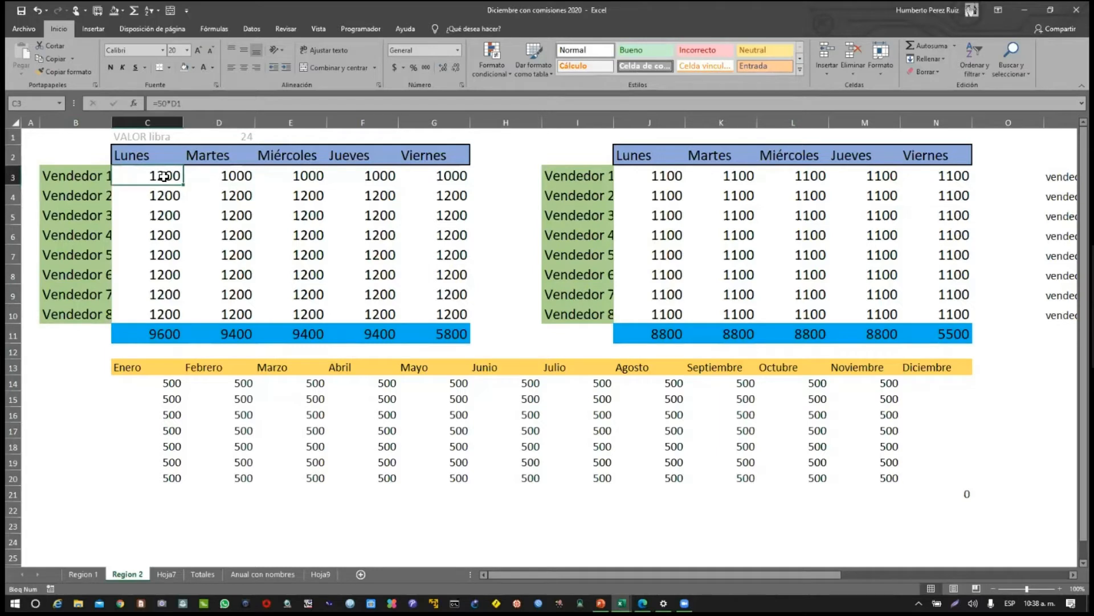
{"action": "left_click", "coordinate": [229, 138]}
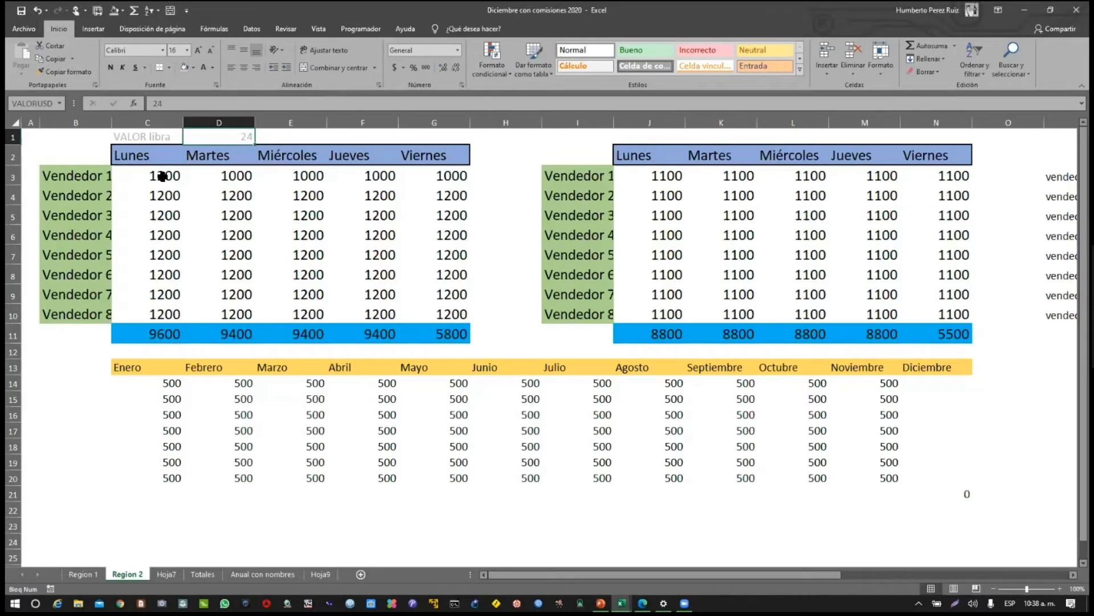
{"action": "left_click", "coordinate": [56, 104]}
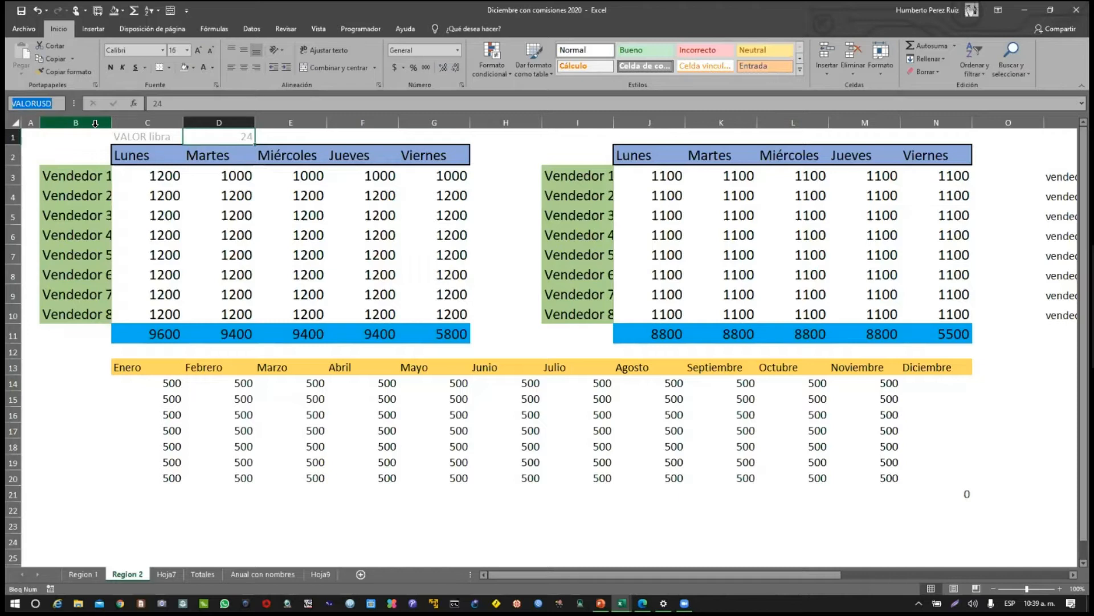
Try to give D1 the name "Valor LIBRA", and try again with "Valor libra"
{"action": "type", "text": "Val"}
{"action": "type", "text": "or LIBRA"}
{"action": "key", "text": "Return"}
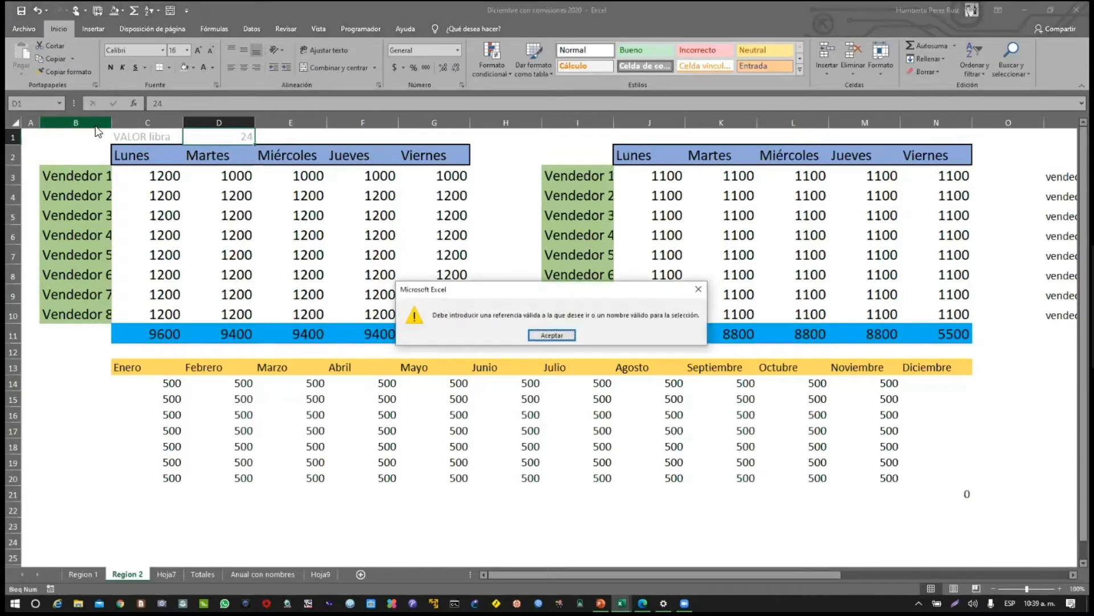
{"action": "key", "text": "Return"}
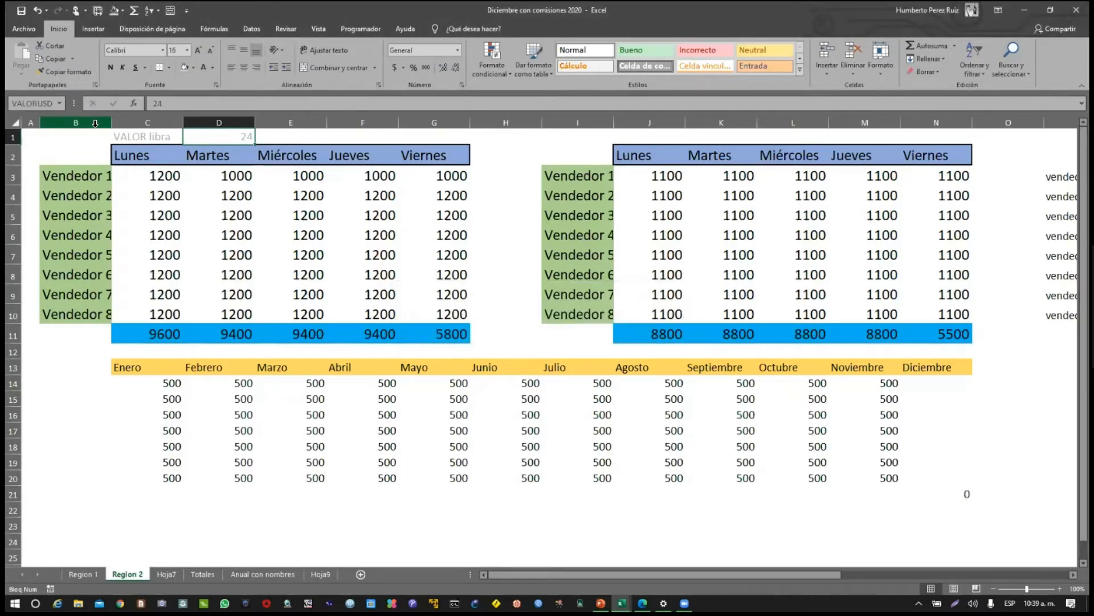
{"action": "left_click", "coordinate": [33, 104]}
{"action": "type", "text": "Valor libra"}
{"action": "key", "text": "Return"}
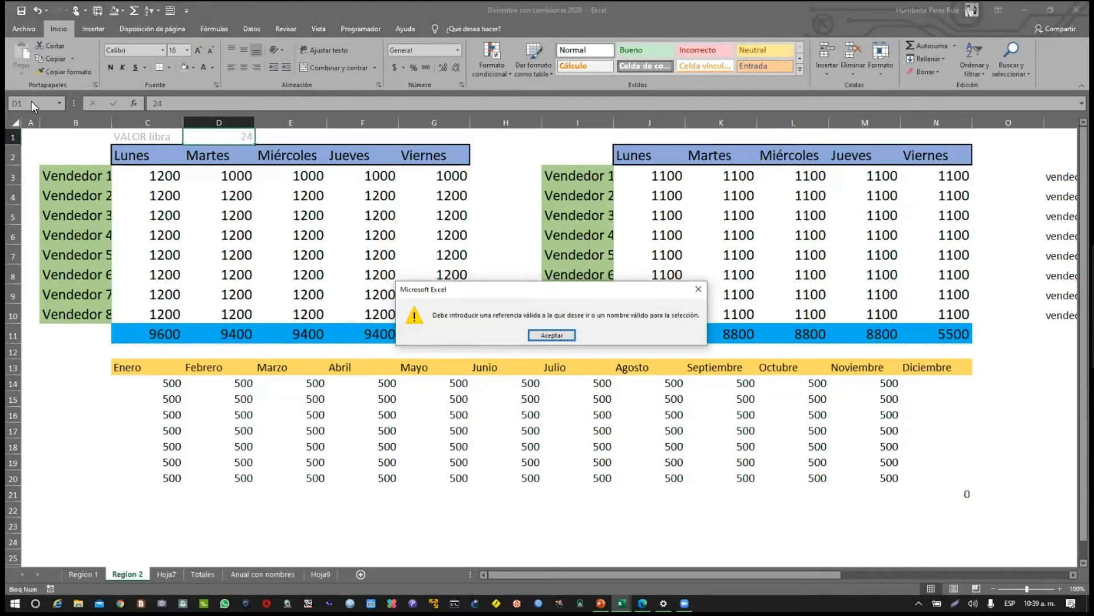
{"action": "key", "text": "Return"}
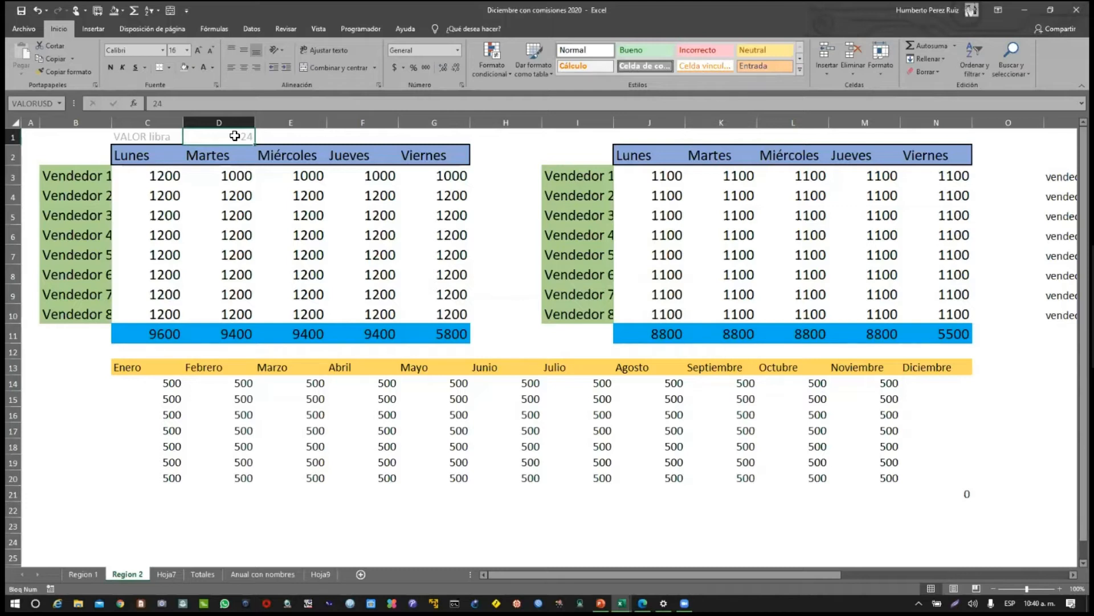
Rename the defined name VALORUSD to VALORLIBRA in the Name Manager
{"action": "left_click", "coordinate": [210, 28]}
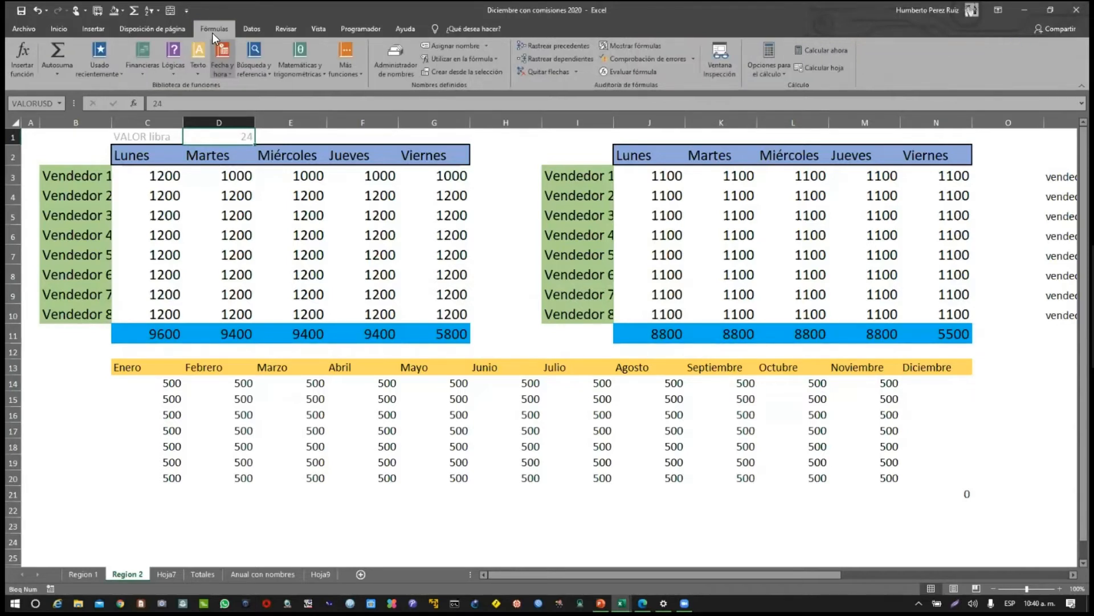
{"action": "left_click", "coordinate": [394, 70]}
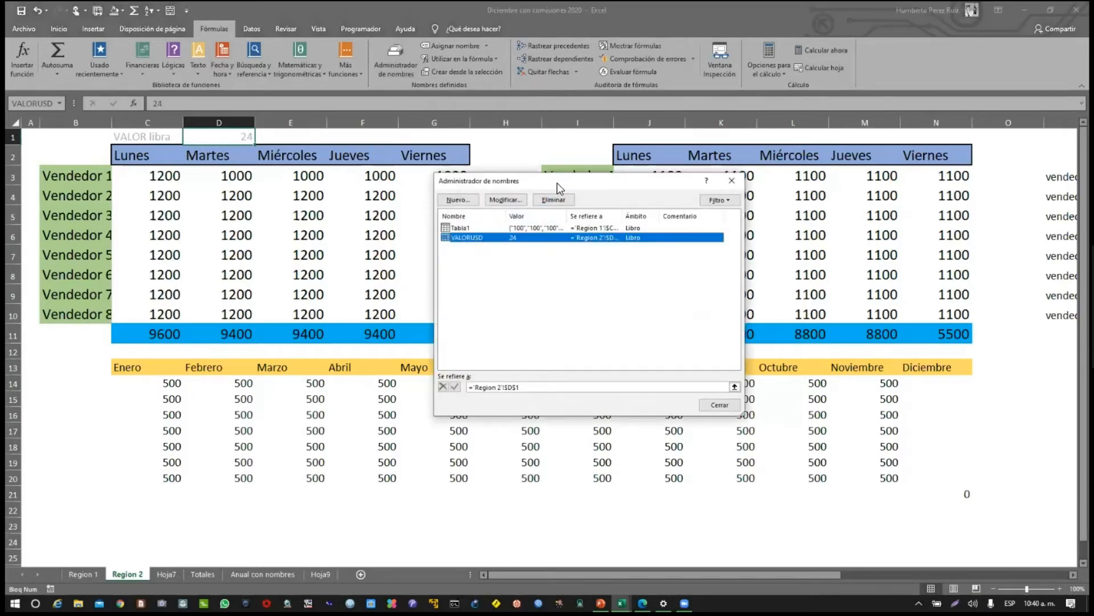
{"action": "left_click_drag", "start_coordinate": [556, 183], "coordinate": [435, 241]}
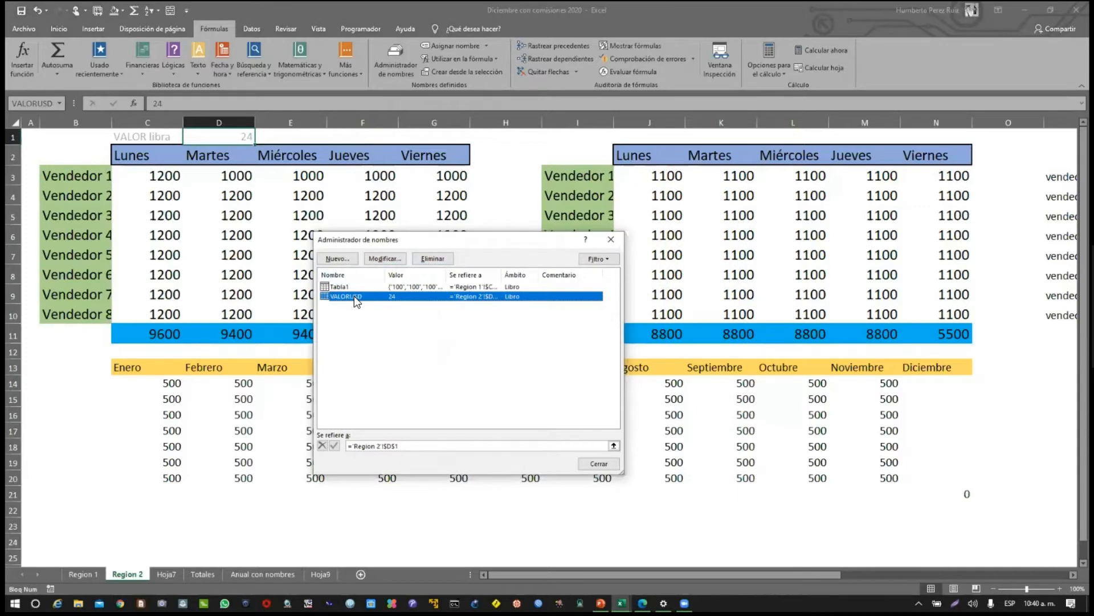
{"action": "left_click", "coordinate": [386, 259]}
{"action": "left_click", "coordinate": [470, 315]}
{"action": "key", "text": "BackSpace"}
{"action": "key", "text": "BackSpace"}
{"action": "key", "text": "BackSpace"}
{"action": "type", "text": "LIBRA"}
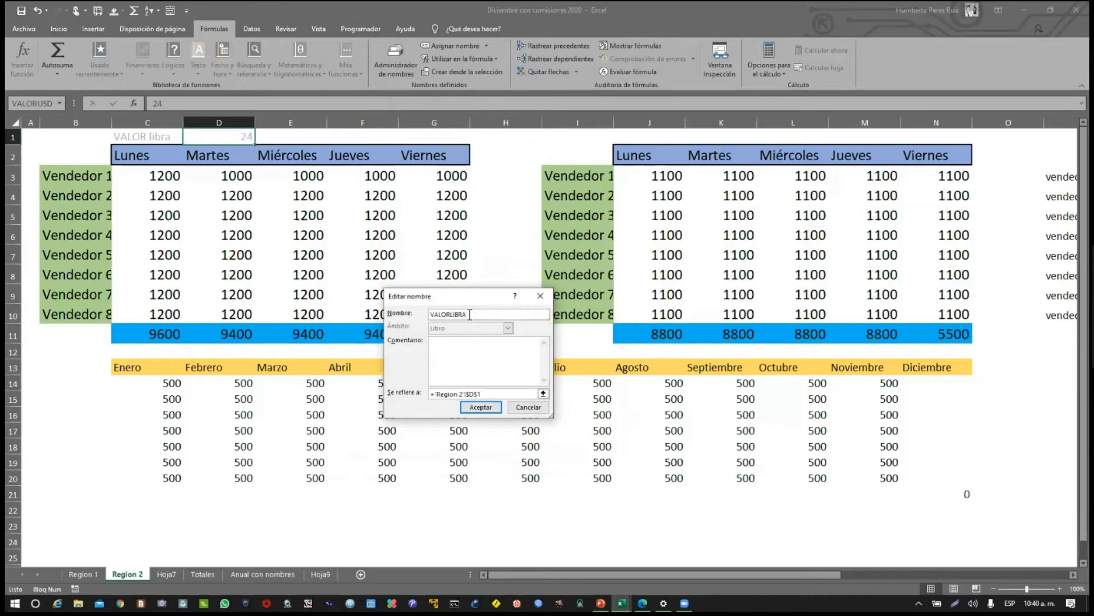
{"action": "key", "text": "Return"}
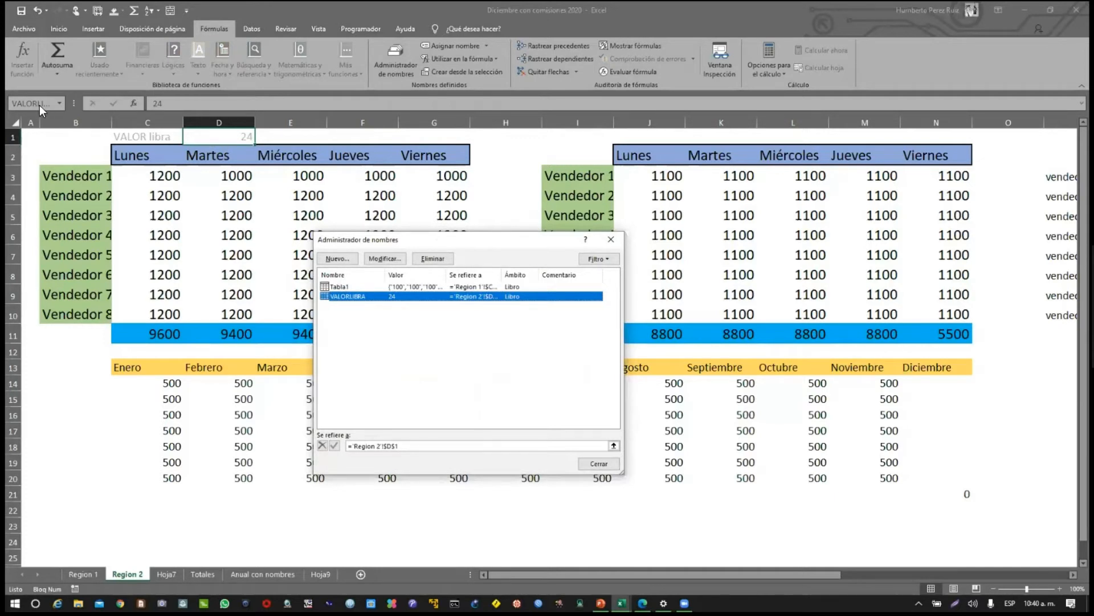
{"action": "left_click", "coordinate": [597, 463]}
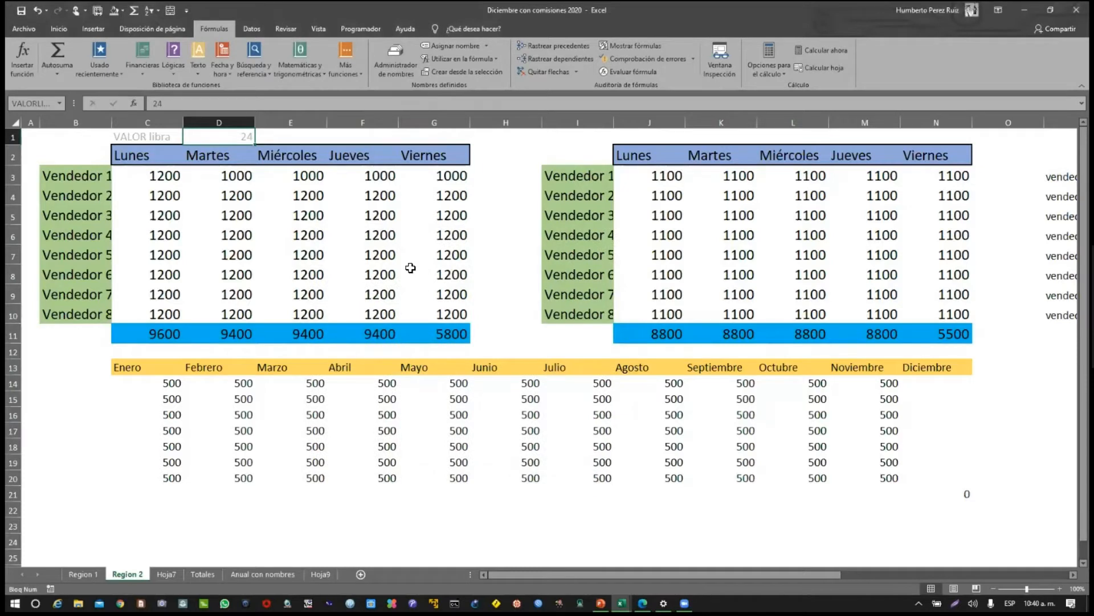
Compare the formulas in C3, C4 and C5 and check the name assigned to the rate cell D1
{"action": "left_click", "coordinate": [148, 182]}
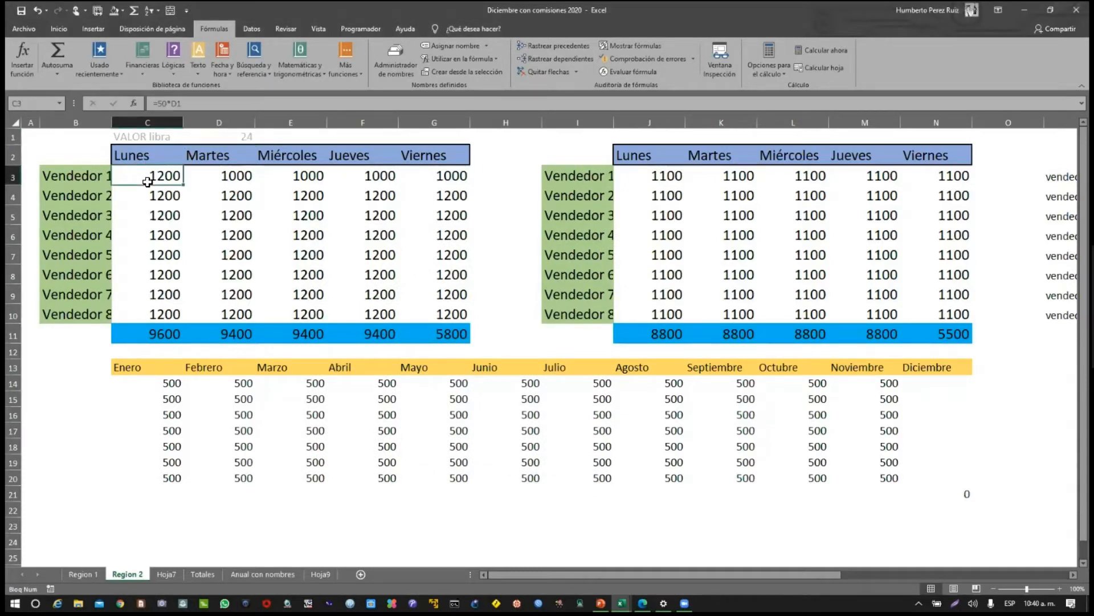
{"action": "left_click", "coordinate": [161, 197]}
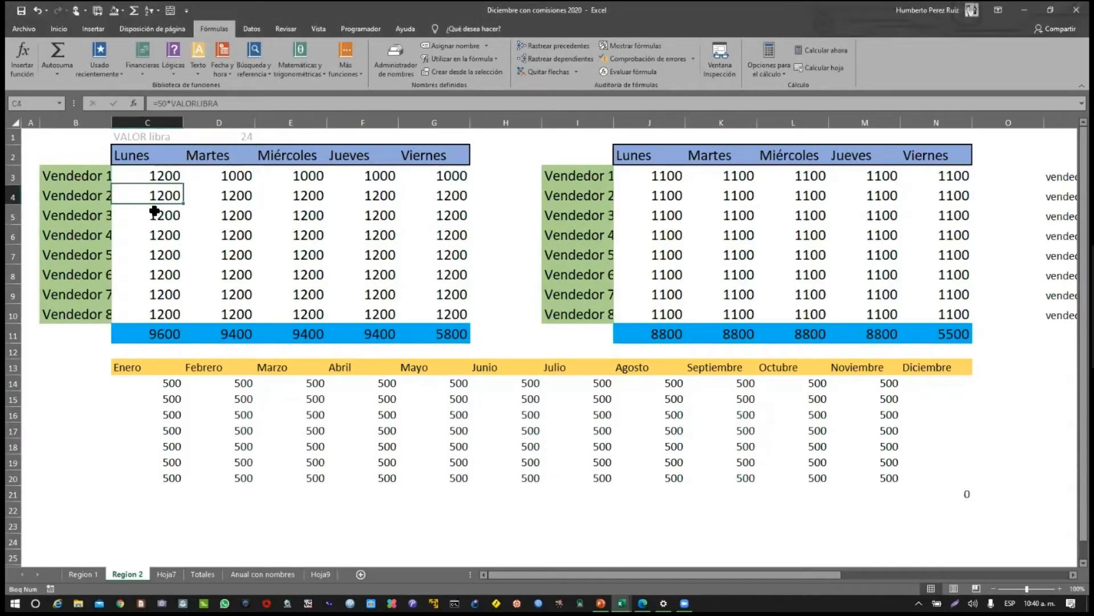
{"action": "left_click", "coordinate": [152, 215]}
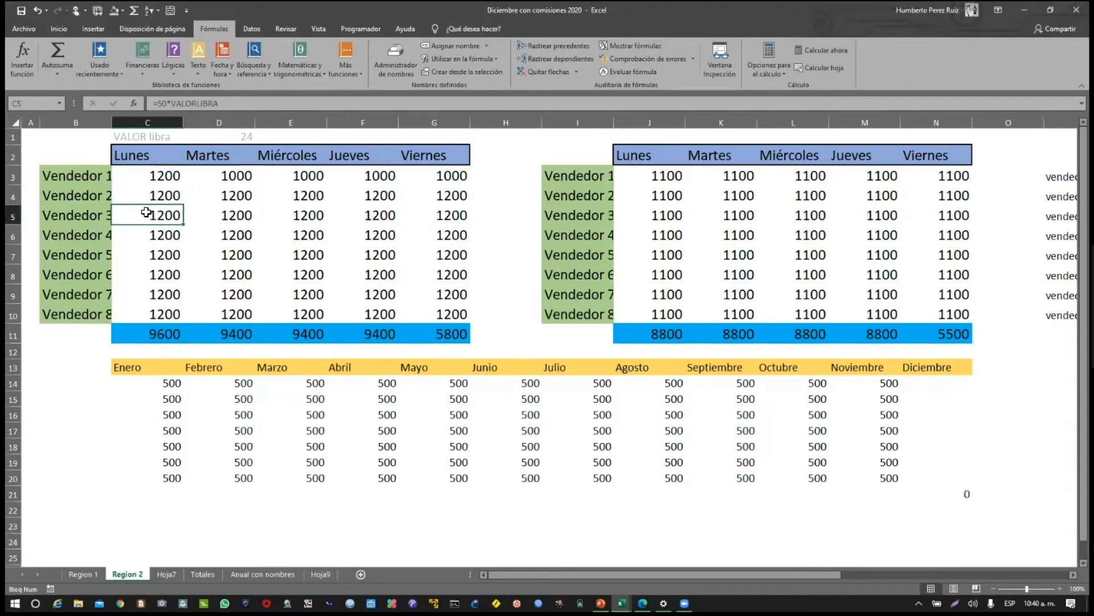
{"action": "left_click", "coordinate": [140, 197]}
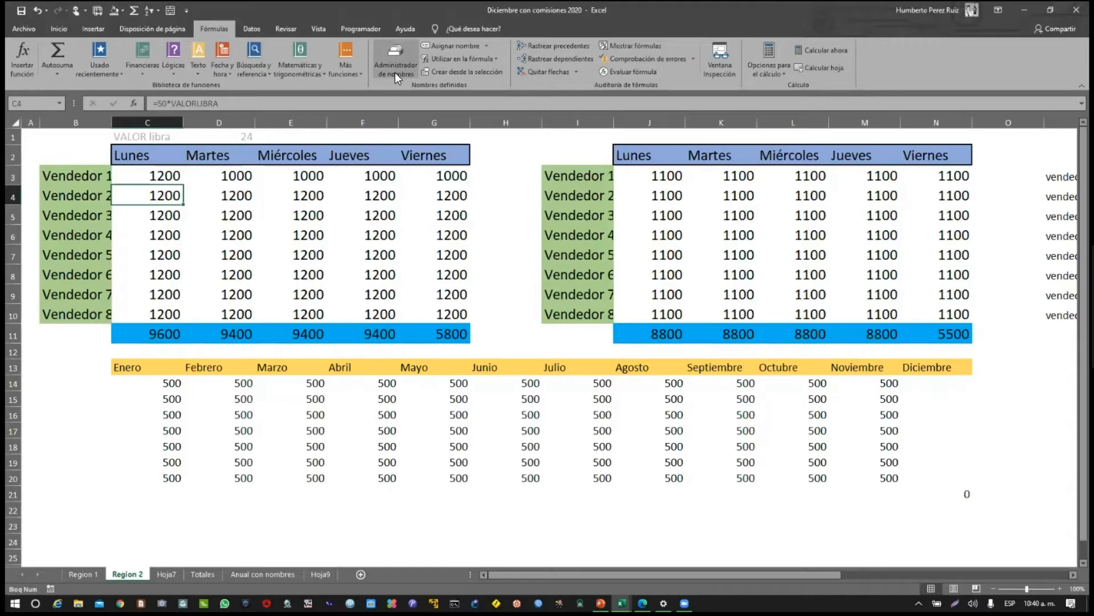
{"action": "left_click", "coordinate": [222, 139]}
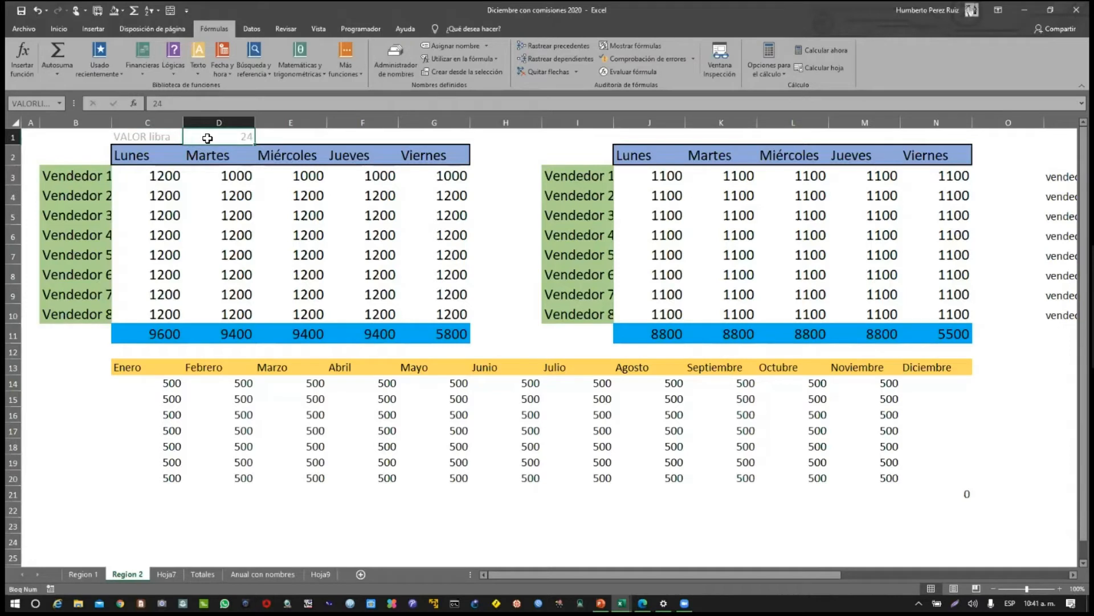
{"action": "left_click", "coordinate": [138, 196]}
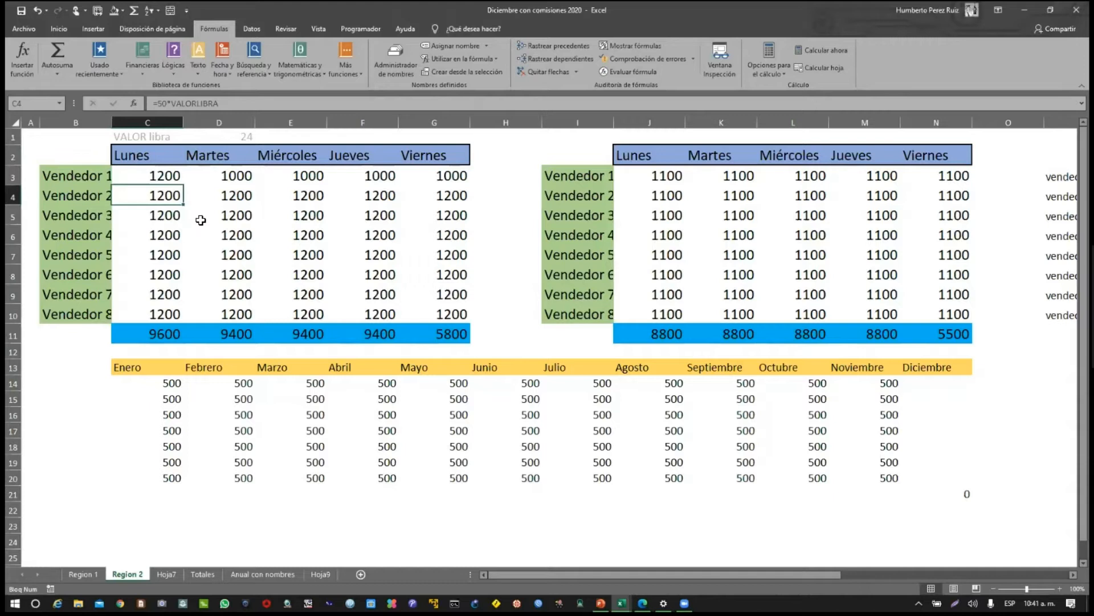
Highlight the block C4:G10 that uses the named rate, and check the formulas in D4, C4 and C3
{"action": "left_click_drag", "start_coordinate": [147, 194], "coordinate": [452, 312]}
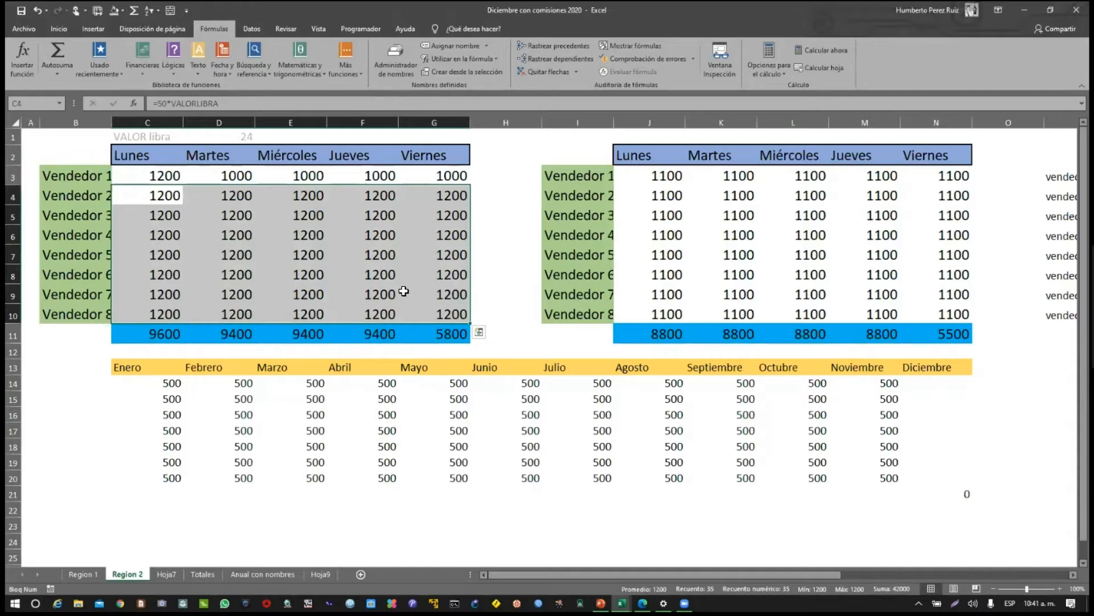
{"action": "left_click", "coordinate": [198, 196]}
{"action": "left_click", "coordinate": [135, 196]}
{"action": "left_click", "coordinate": [141, 177]}
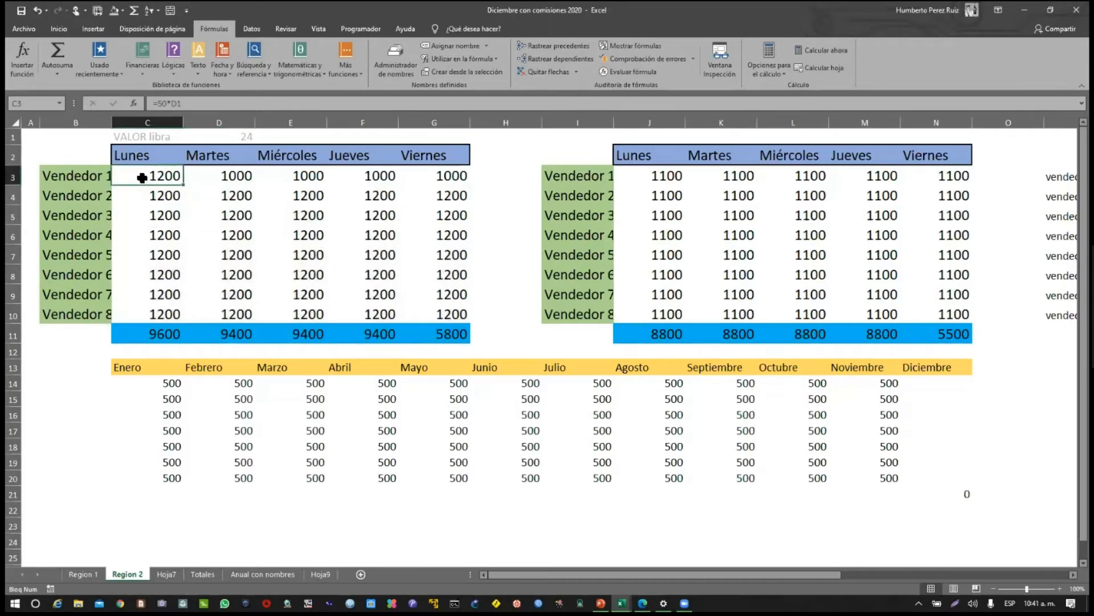
Open the formulas in C3 and C4 to trace the direct reference and the named reference to the rate cell
{"action": "double_click", "coordinate": [142, 177]}
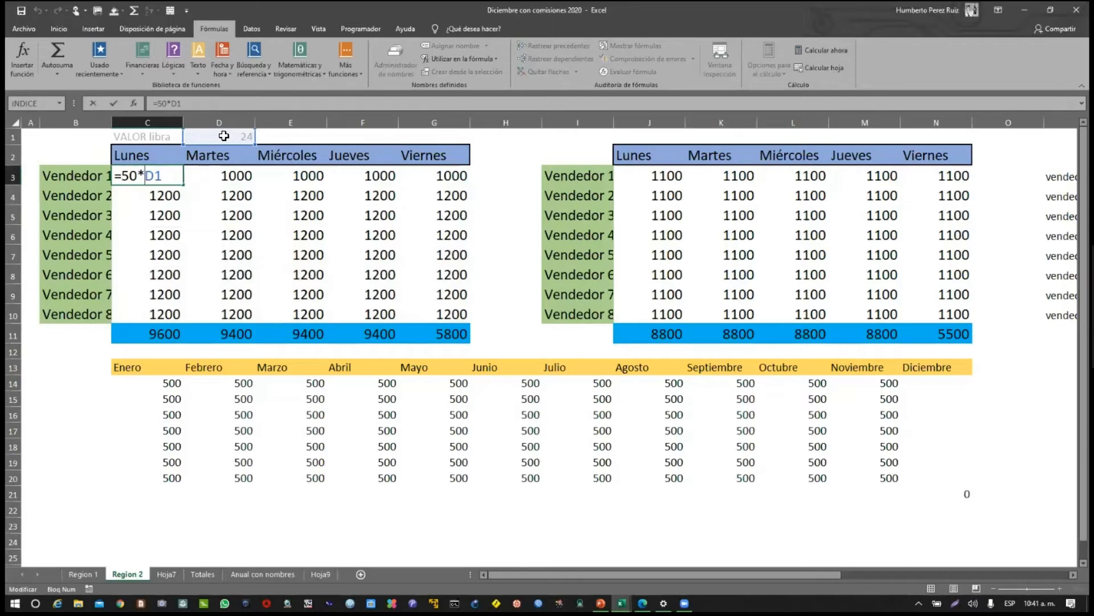
{"action": "left_click", "coordinate": [149, 198]}
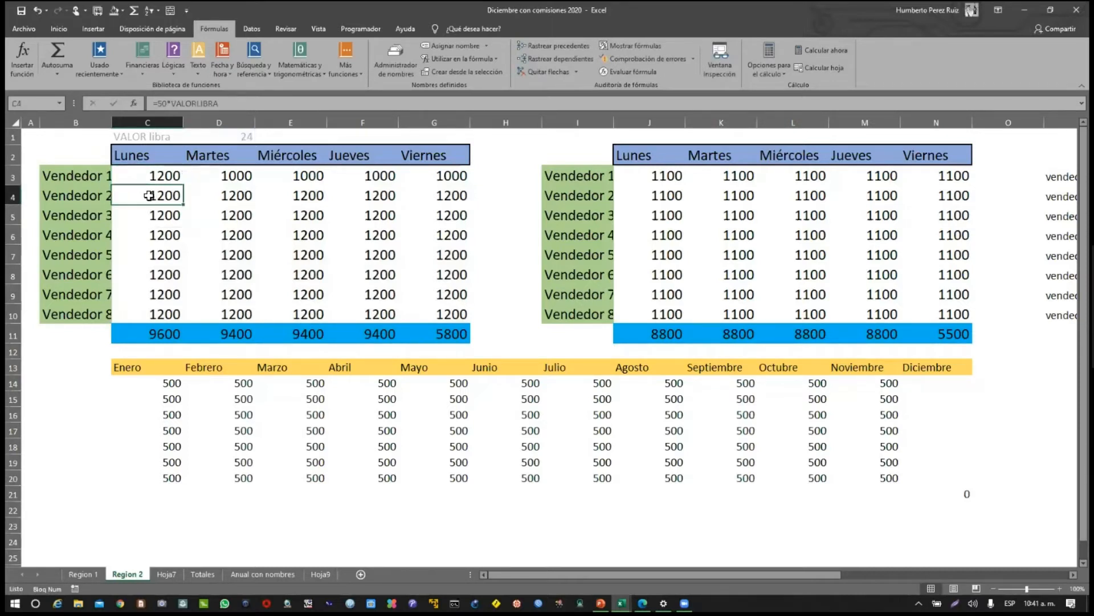
{"action": "double_click", "coordinate": [149, 197]}
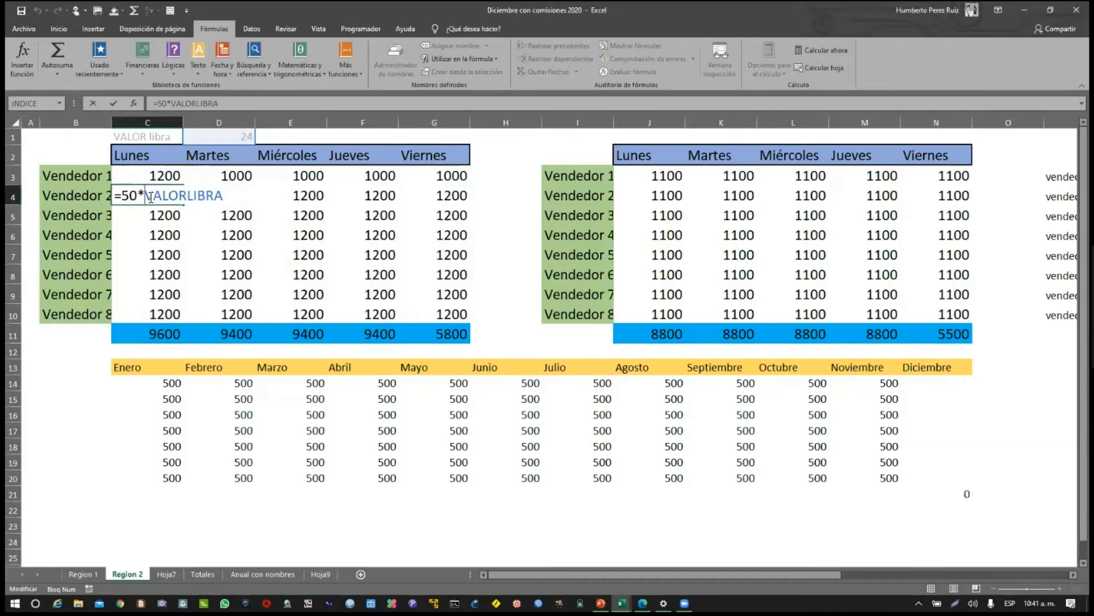
{"action": "key", "text": "Return"}
{"action": "left_click_drag", "start_coordinate": [134, 178], "coordinate": [136, 193]}
{"action": "left_click", "coordinate": [139, 177]}
{"action": "left_click", "coordinate": [139, 196]}
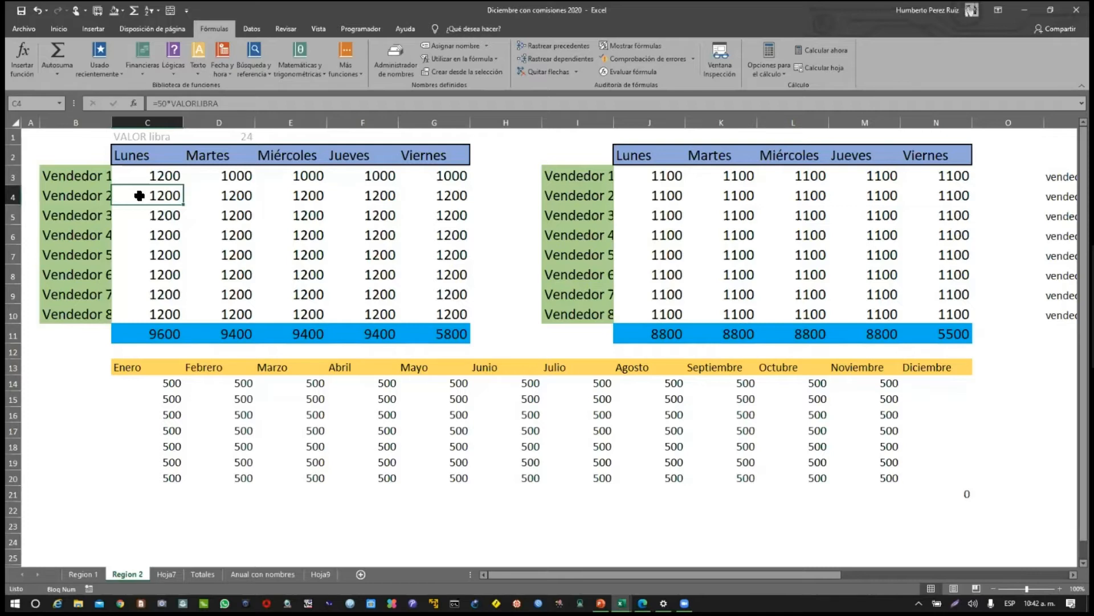
Go from the empty cell D22 straight to cell A1 by entering its reference
{"action": "left_click", "coordinate": [226, 509]}
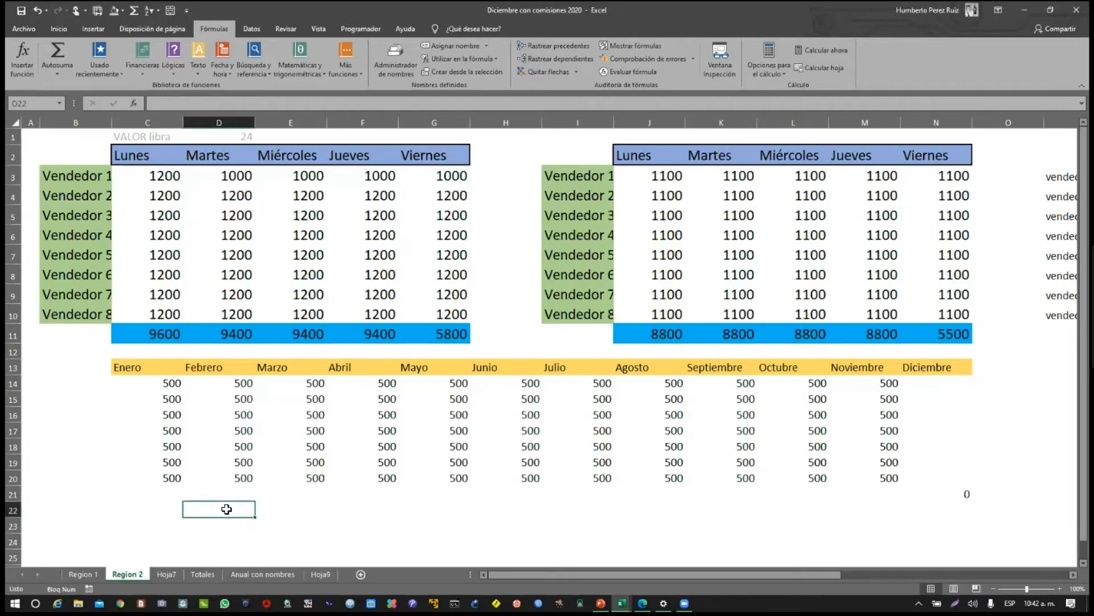
{"action": "left_click", "coordinate": [259, 512]}
{"action": "left_click", "coordinate": [236, 508]}
{"action": "left_click", "coordinate": [35, 106]}
{"action": "type", "text": "a1"}
{"action": "key", "text": "BackSpace"}
{"action": "key", "text": "BackSpace"}
{"action": "type", "text": "A1"}
{"action": "key", "text": "Return"}
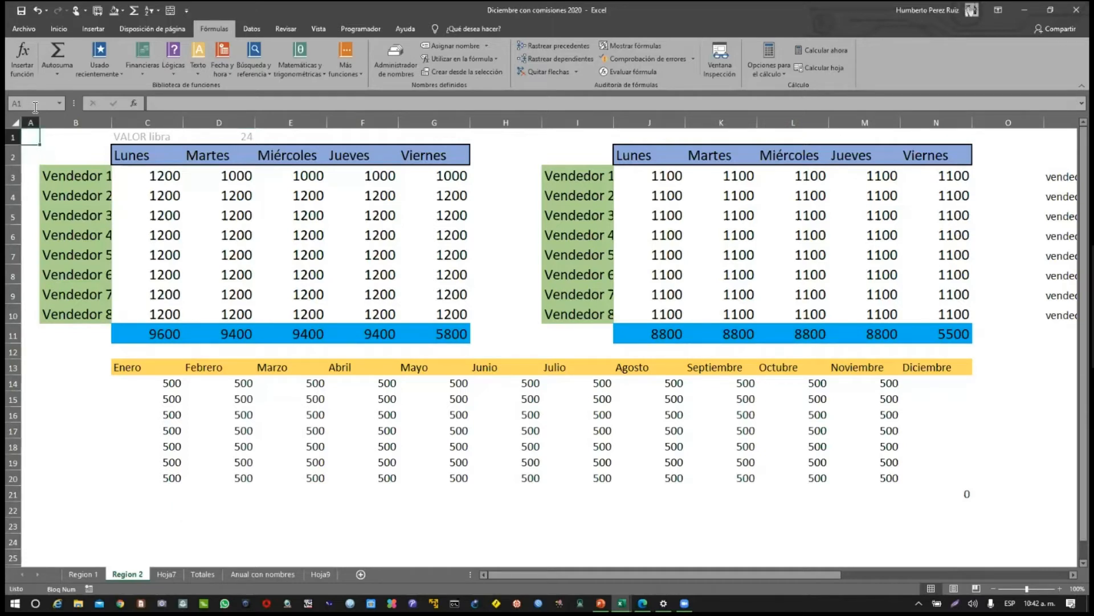
Select G22 and check its cell reference, and inspect the formula in G10
{"action": "left_click", "coordinate": [443, 509]}
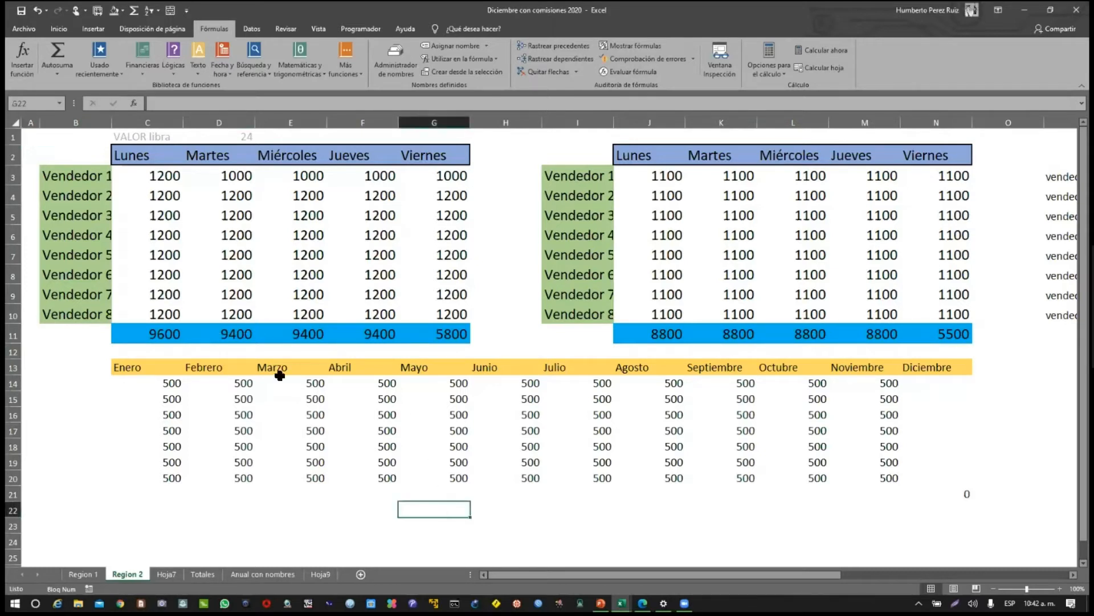
{"action": "left_click", "coordinate": [36, 106]}
{"action": "left_click", "coordinate": [456, 312]}
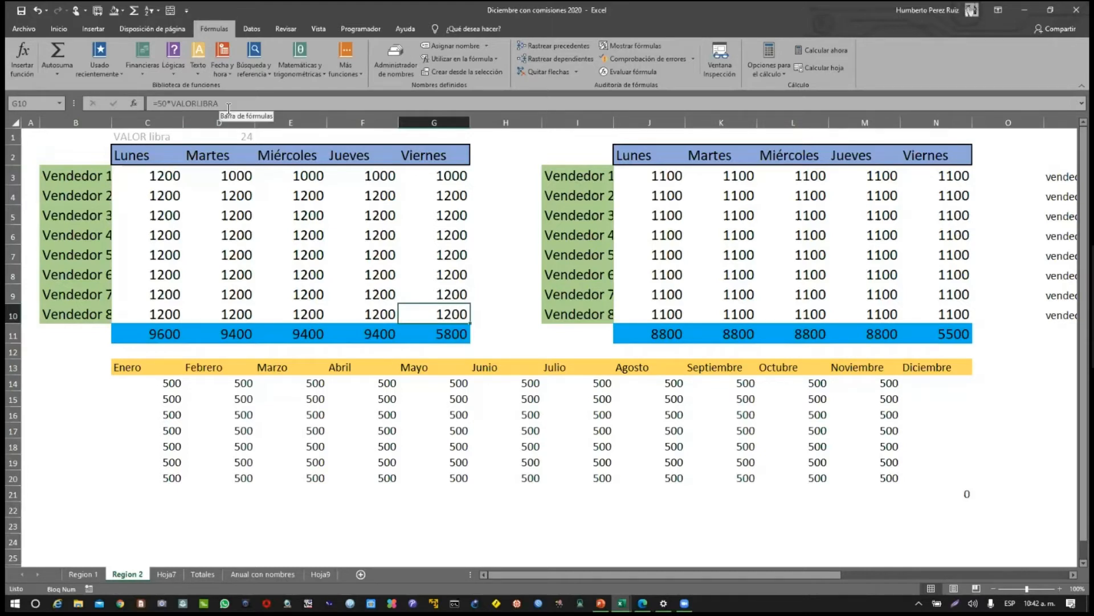
Hide the rate label and value in C1:D1 by setting their font color to white
{"action": "left_click_drag", "start_coordinate": [134, 137], "coordinate": [202, 139]}
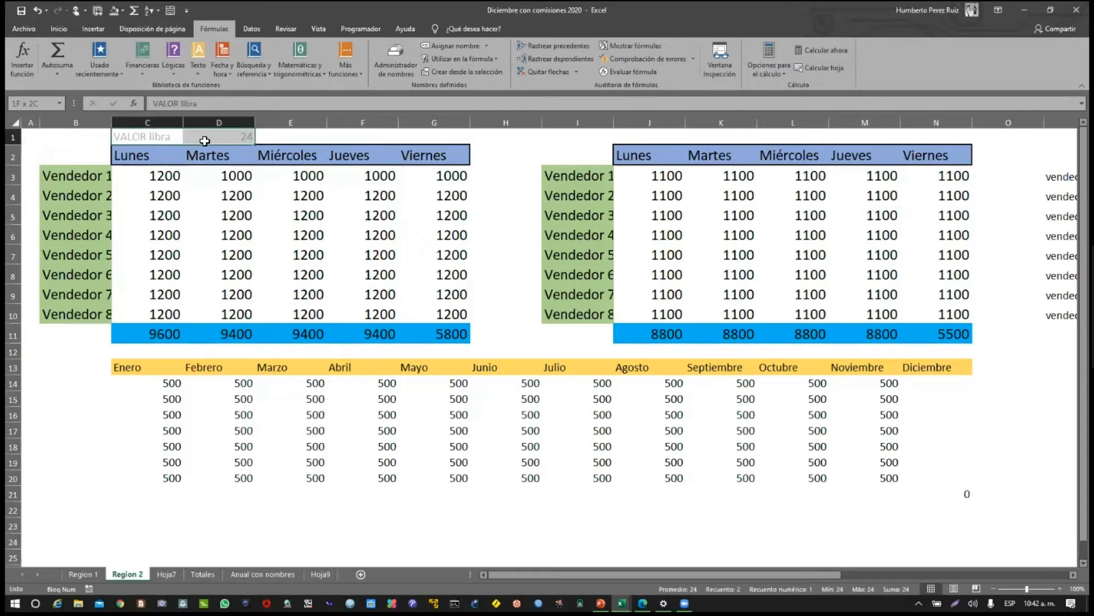
{"action": "left_click", "coordinate": [52, 27]}
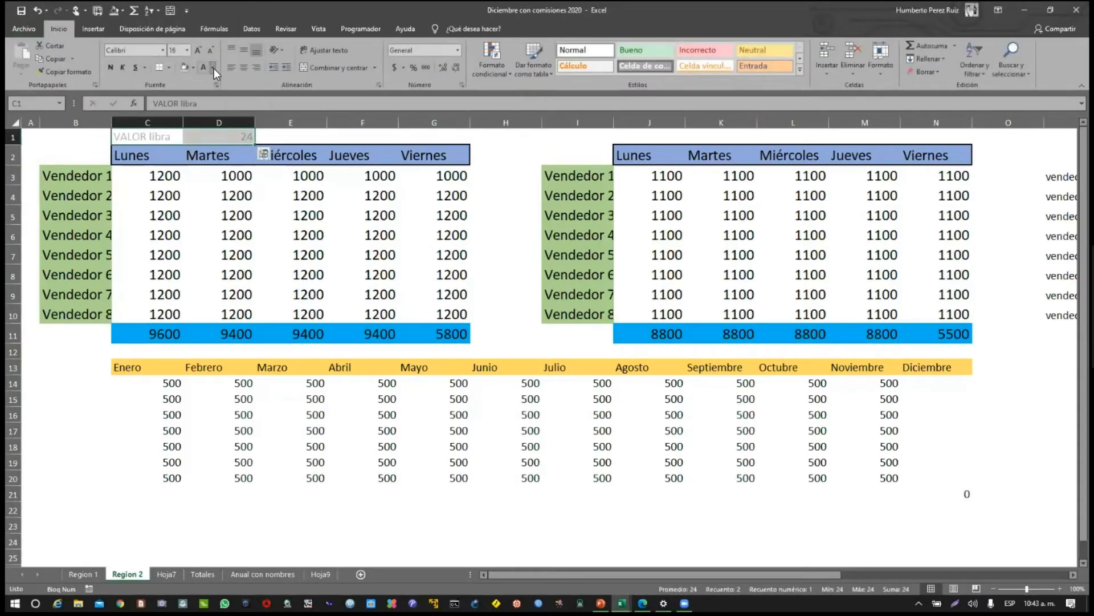
{"action": "left_click", "coordinate": [212, 67]}
{"action": "left_click", "coordinate": [204, 106]}
{"action": "left_click", "coordinate": [484, 351]}
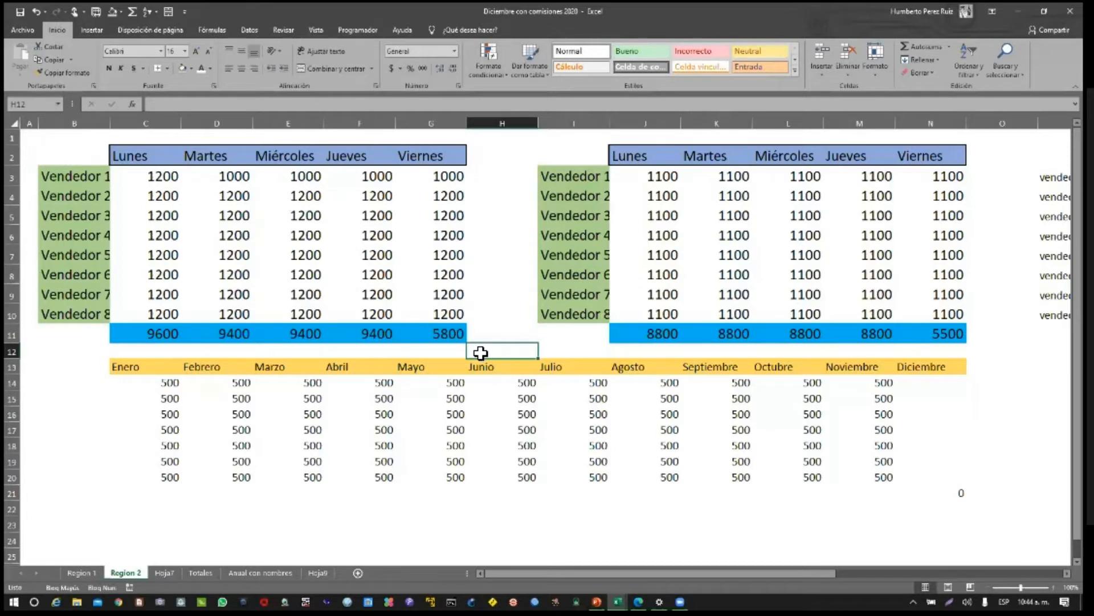
Move cell by cell from H12 to the hidden rate in D1 to check its name and content
{"action": "key", "text": "Left"}
{"action": "key", "text": "Left"}
{"action": "key", "text": "Left"}
{"action": "key", "text": "Left"}
{"action": "key", "text": "Up"}
{"action": "key", "text": "Up"}
{"action": "key", "text": "Up"}
{"action": "key", "text": "Up"}
{"action": "key", "text": "Up"}
{"action": "key", "text": "Up"}
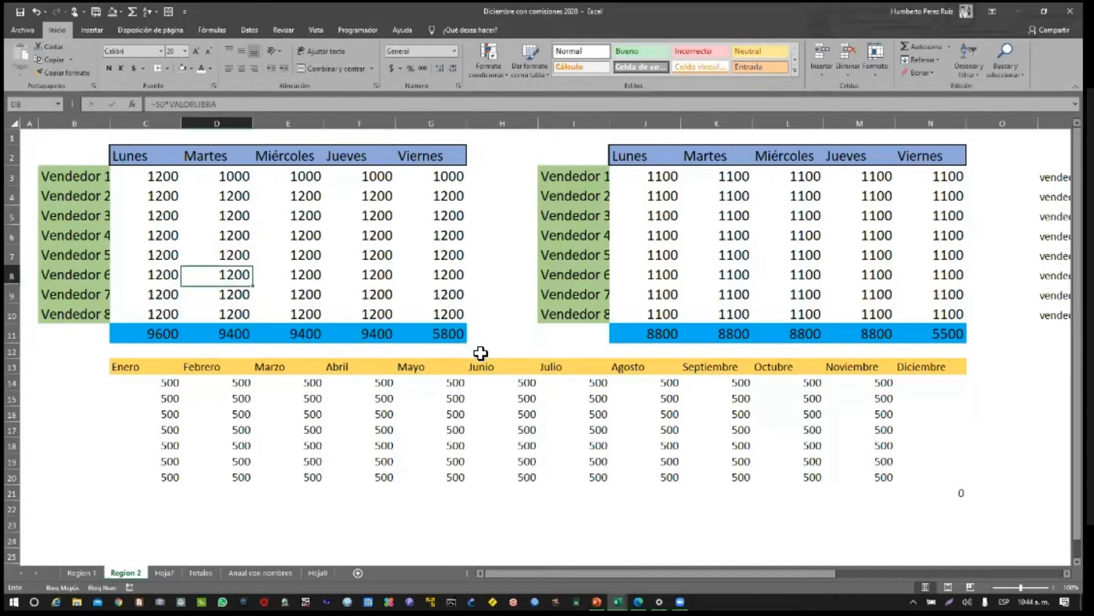
{"action": "key", "text": "Up"}
{"action": "key", "text": "Up"}
{"action": "key", "text": "Up"}
{"action": "key", "text": "Up"}
{"action": "key", "text": "Up"}
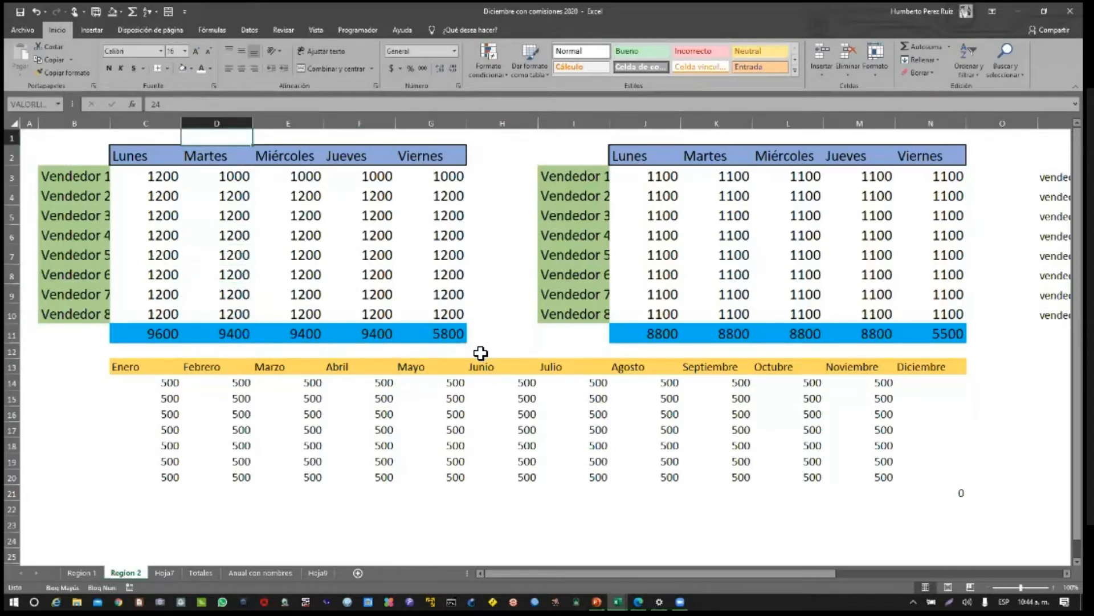
Enter the formula =40*VALORLIBRA in cell J3, the Lunes value for Vendedor 1 in the second table
{"action": "key", "text": "Left"}
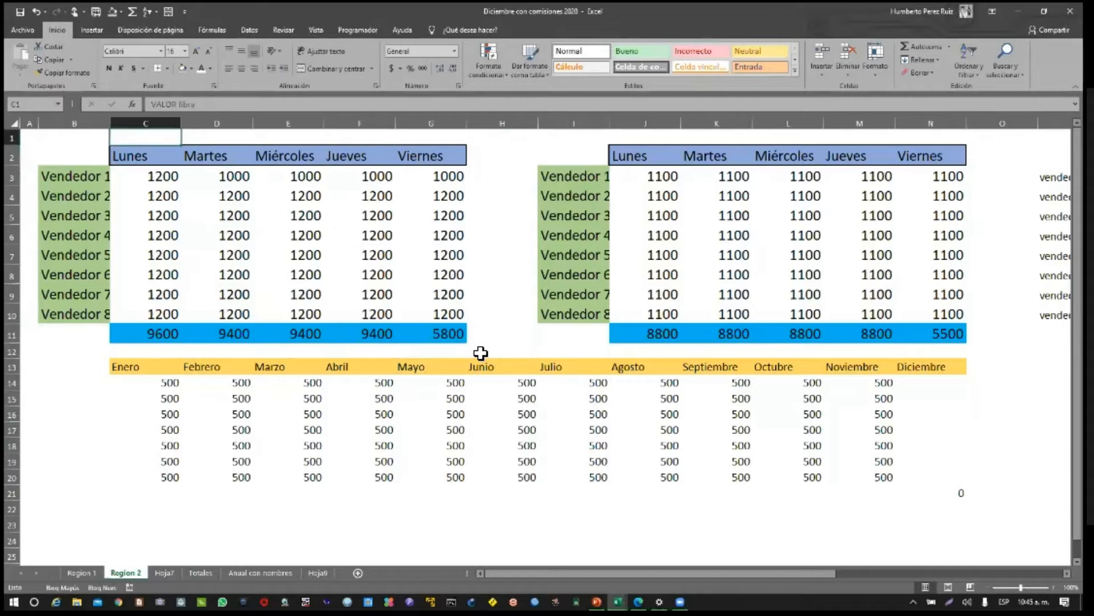
{"action": "key", "text": "Right"}
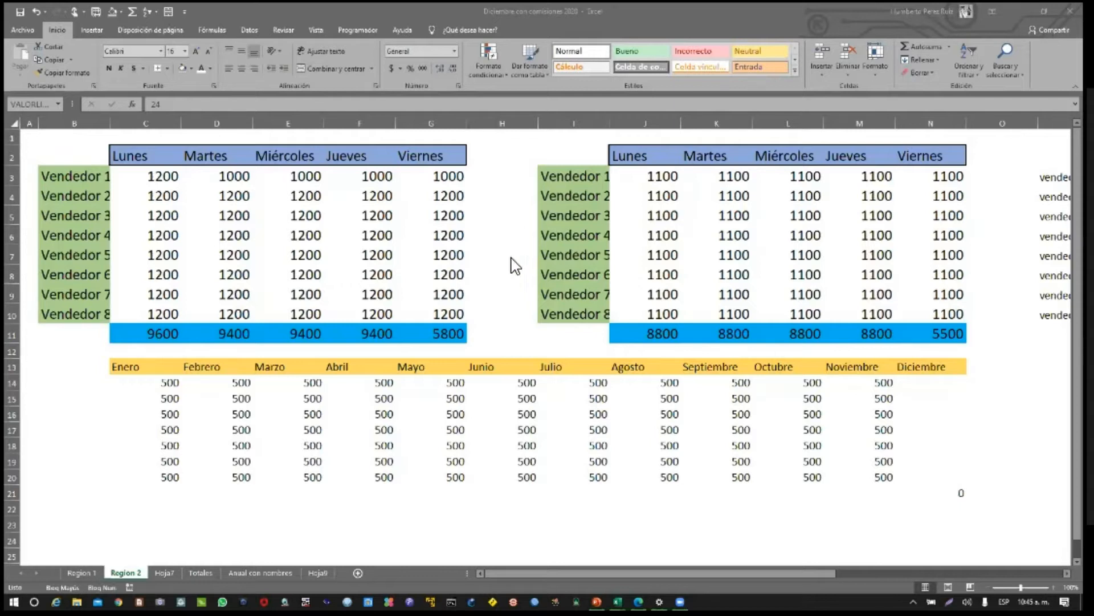
{"action": "left_click", "coordinate": [645, 176]}
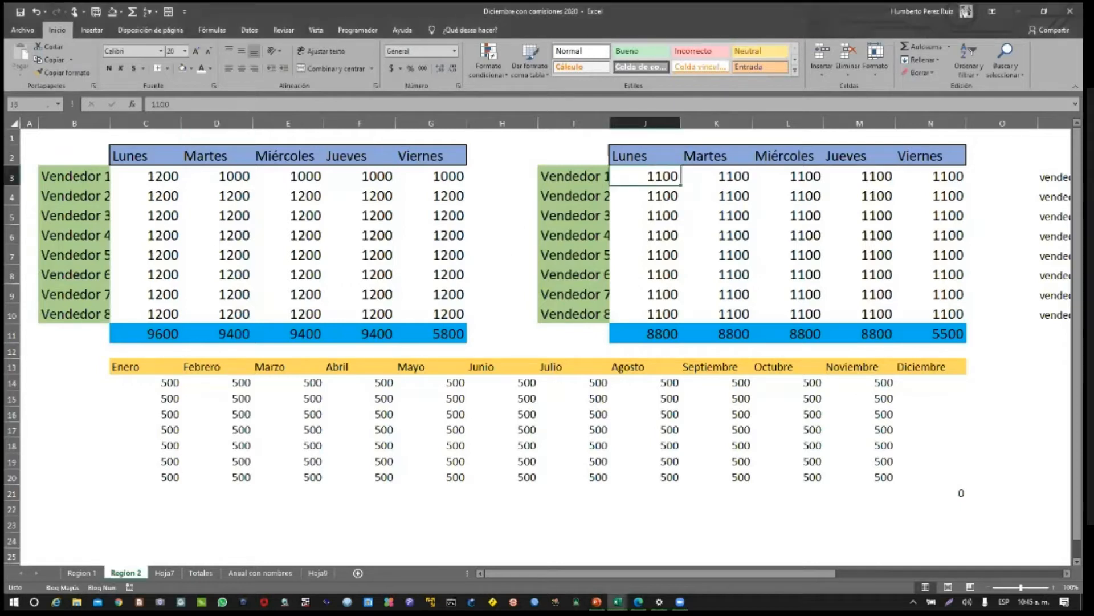
{"action": "type", "text": "="}
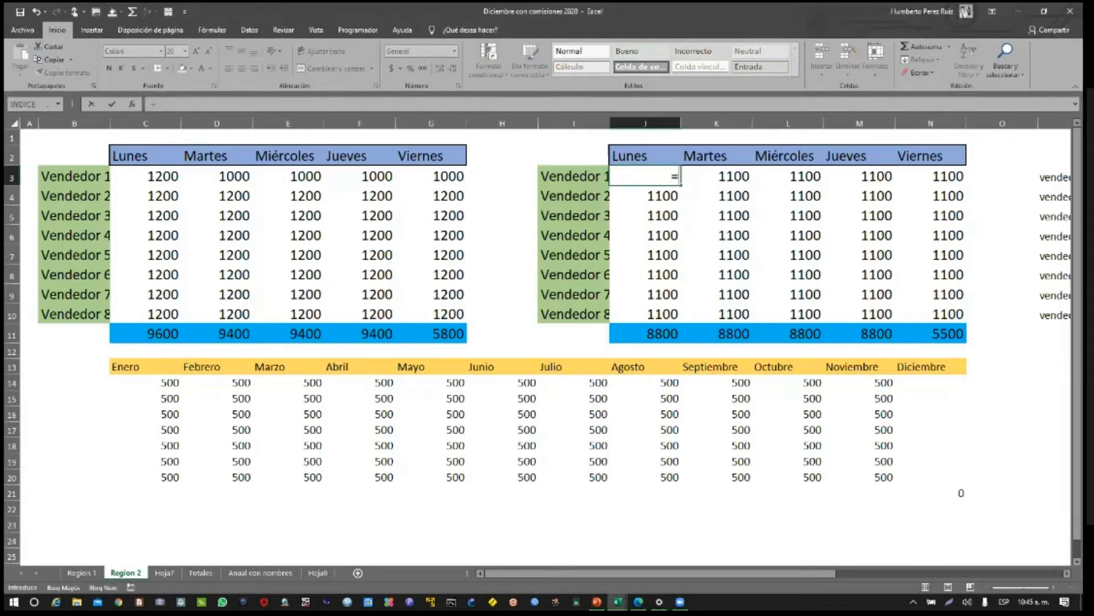
{"action": "type", "text": "40*VALOR"}
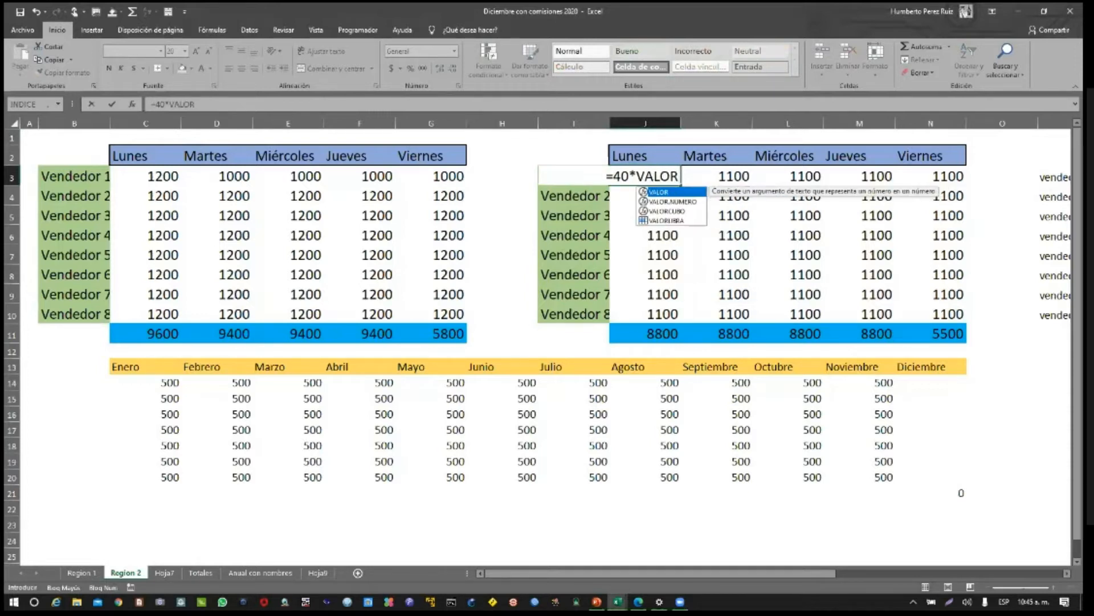
{"action": "key", "text": "Down"}
{"action": "key", "text": "Down"}
{"action": "key", "text": "Down"}
{"action": "key", "text": "Tab"}
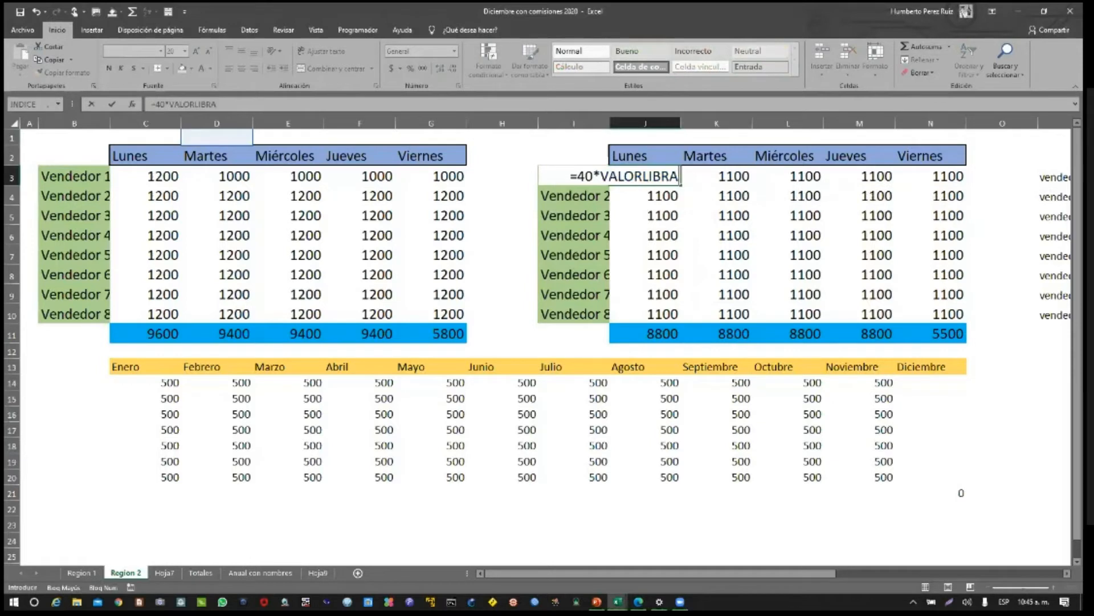
{"action": "key", "text": "Return"}
Copy the J3 formula across to Viernes and down to Vendedor 8, filling J3:N10
{"action": "left_click", "coordinate": [646, 176]}
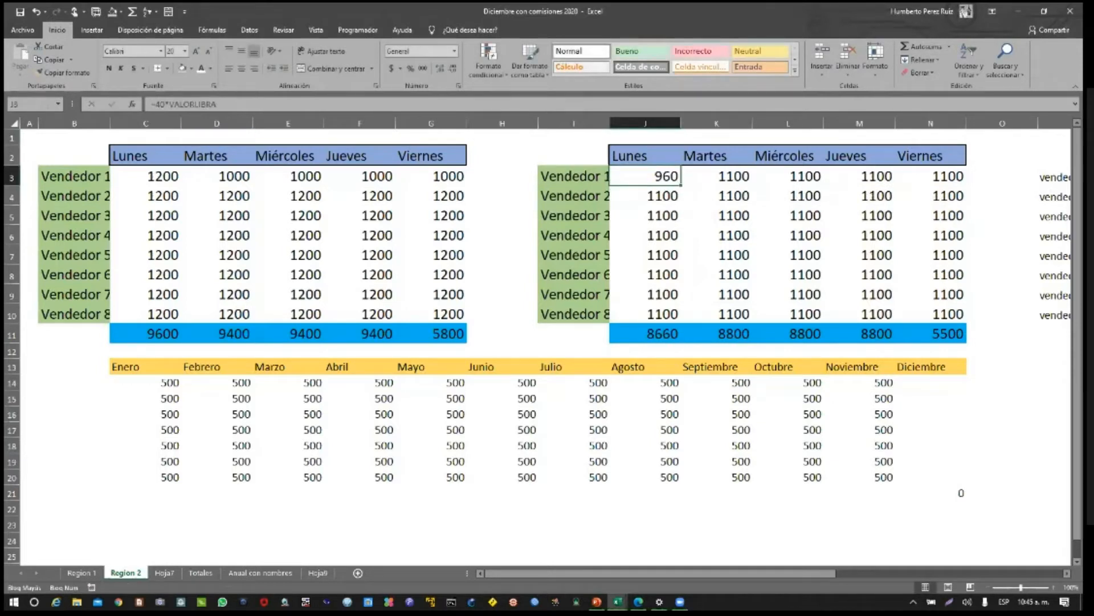
{"action": "left_click_drag", "start_coordinate": [681, 185], "coordinate": [947, 180]}
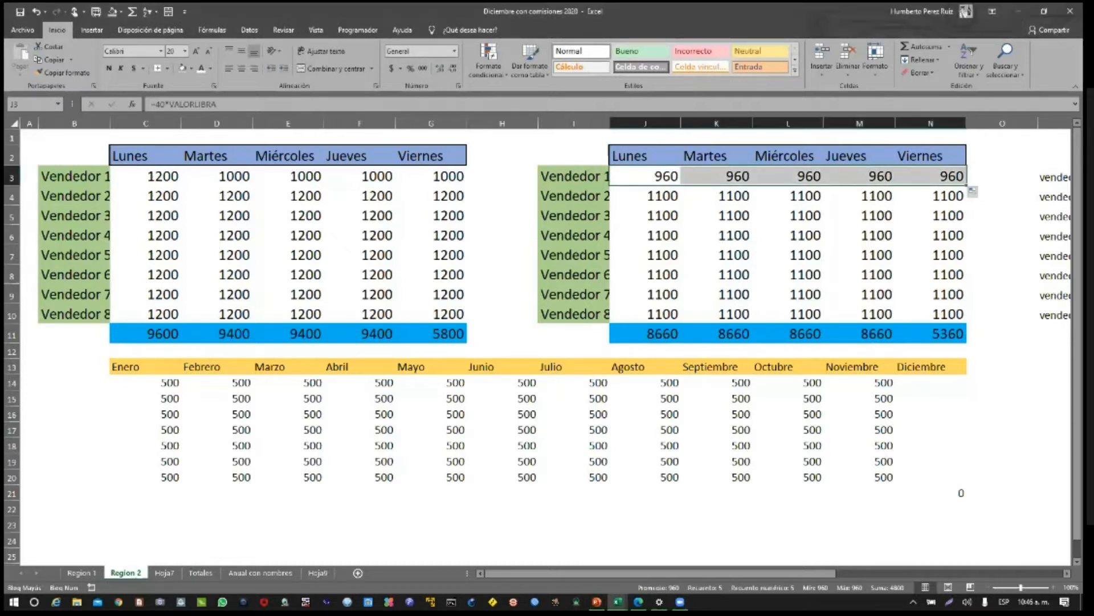
{"action": "left_click_drag", "start_coordinate": [967, 186], "coordinate": [967, 322]}
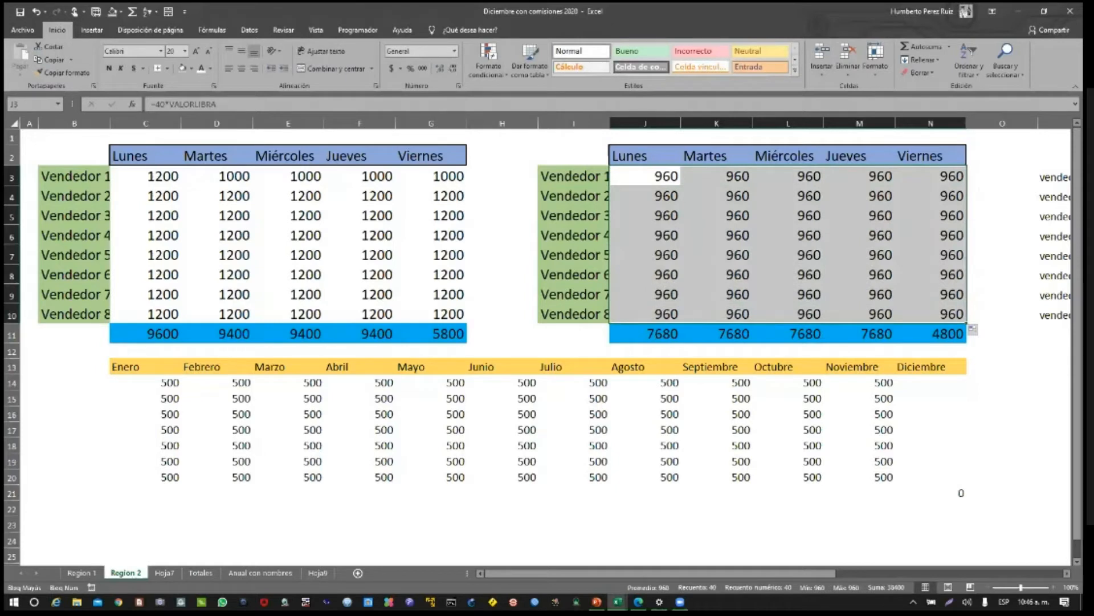
{"action": "left_click", "coordinate": [680, 602]}
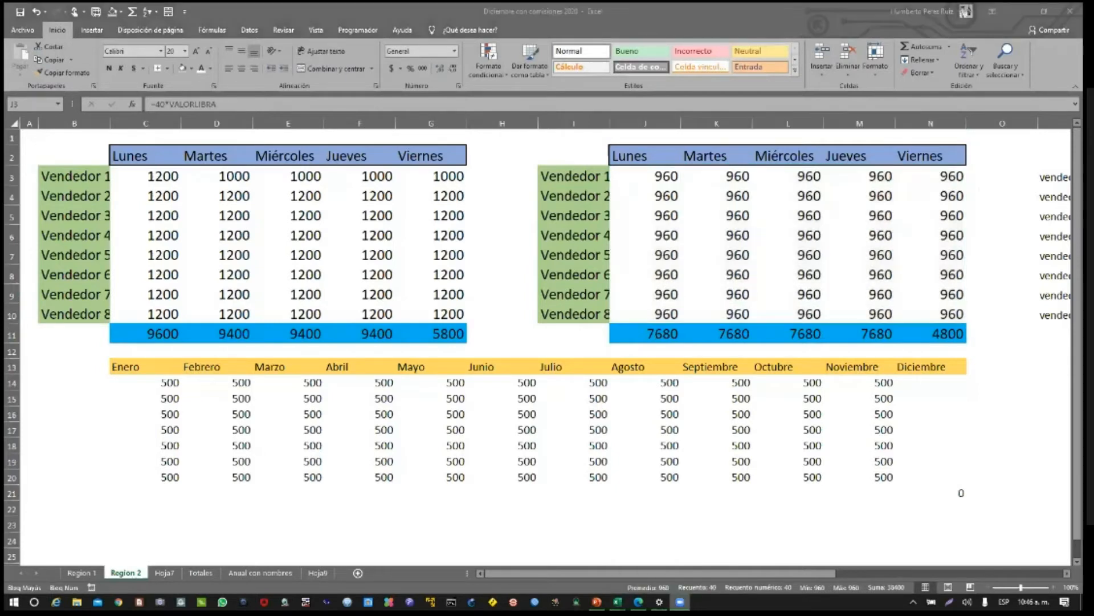
{"action": "key", "text": "alt+Tab"}
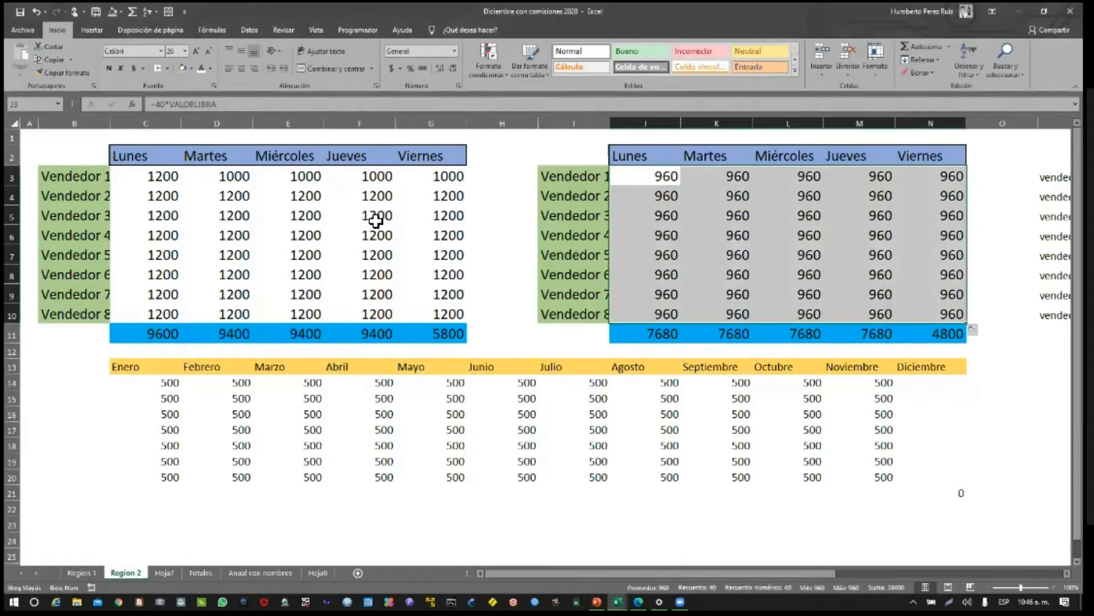
Copy the =50*D1 formula from C3 across the Vendedor 1 row through G3
{"action": "left_click", "coordinate": [234, 199]}
{"action": "left_click", "coordinate": [171, 178]}
{"action": "left_click_drag", "start_coordinate": [188, 194], "coordinate": [445, 196]}
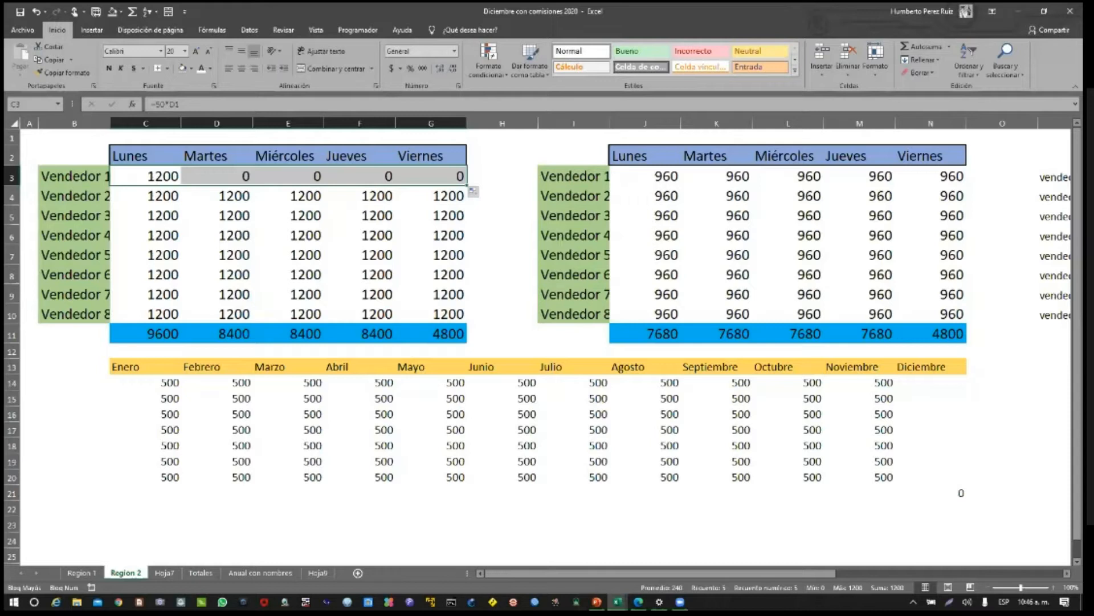
{"action": "left_click", "coordinate": [490, 333]}
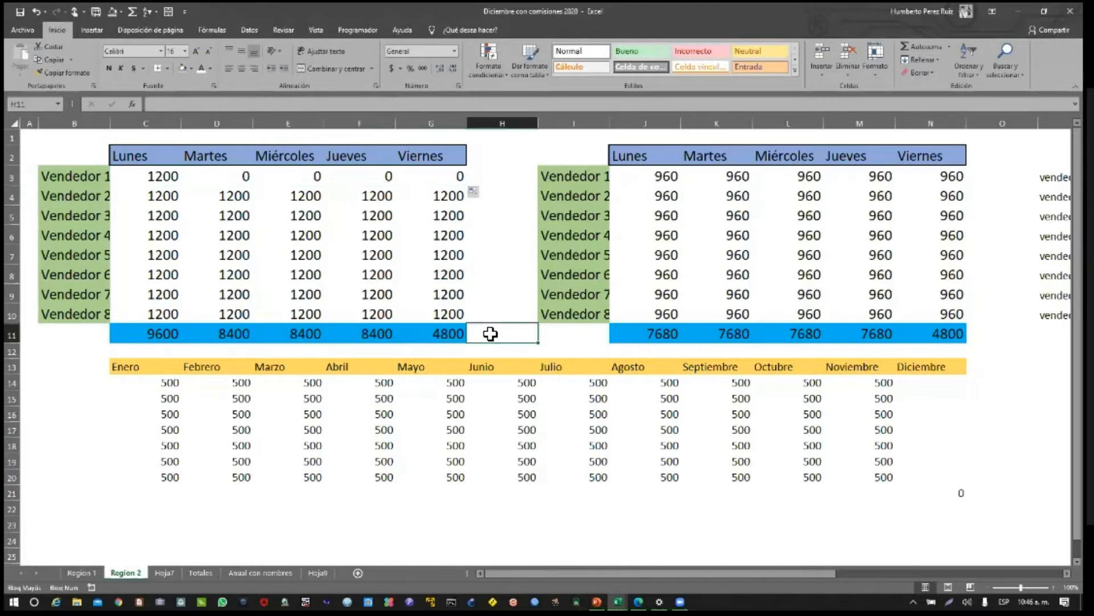
Examine the named cell D1 and the J3:N10 range of formulas that refer to it
{"action": "left_click", "coordinate": [230, 141]}
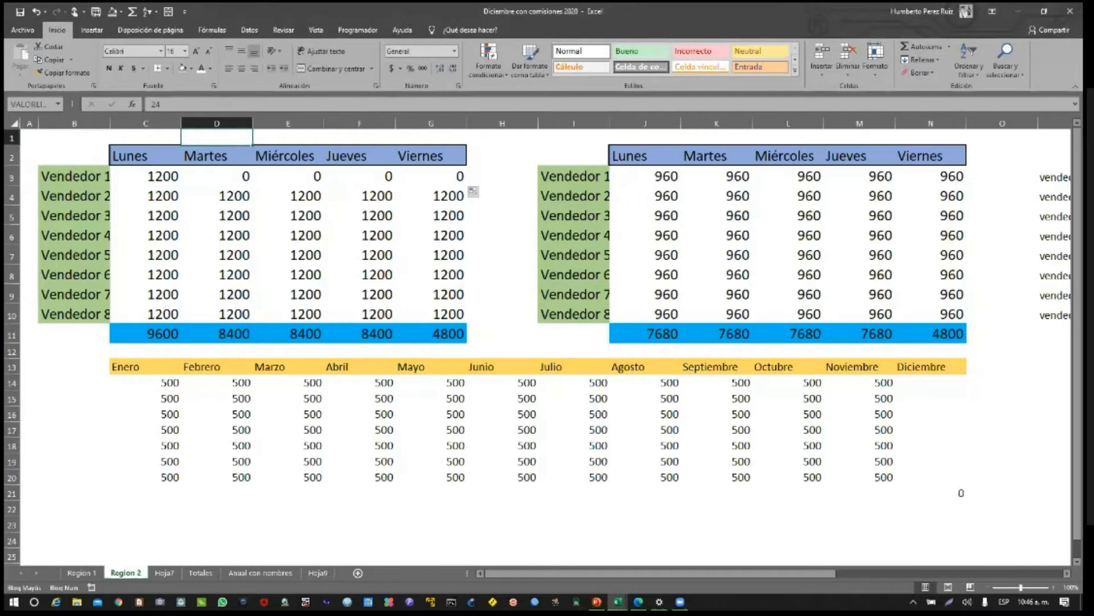
{"action": "left_click_drag", "start_coordinate": [645, 176], "coordinate": [934, 314]}
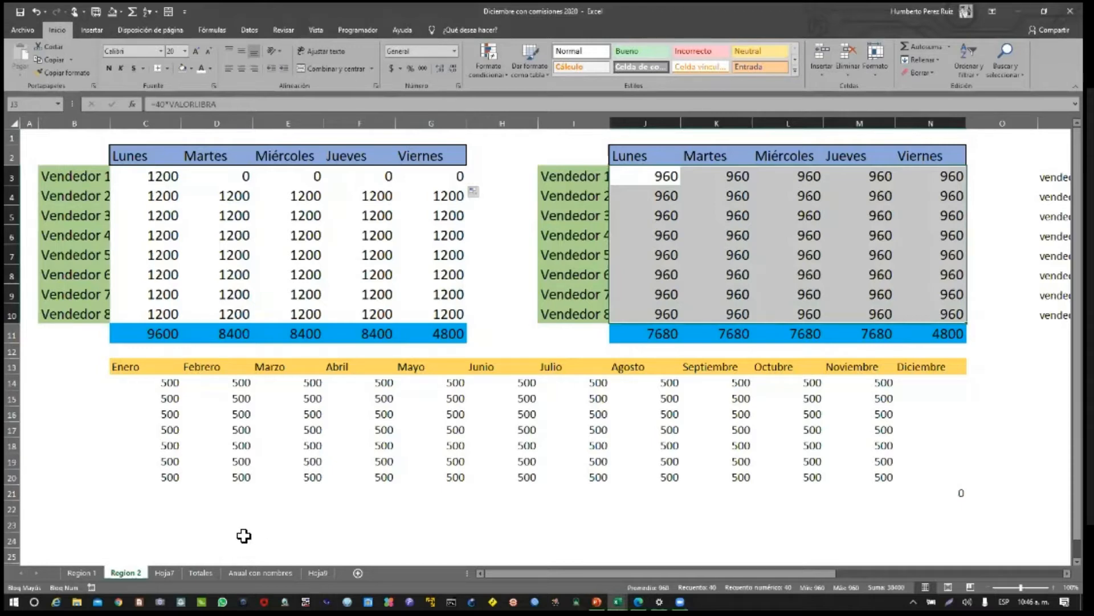
{"action": "left_click", "coordinate": [151, 512]}
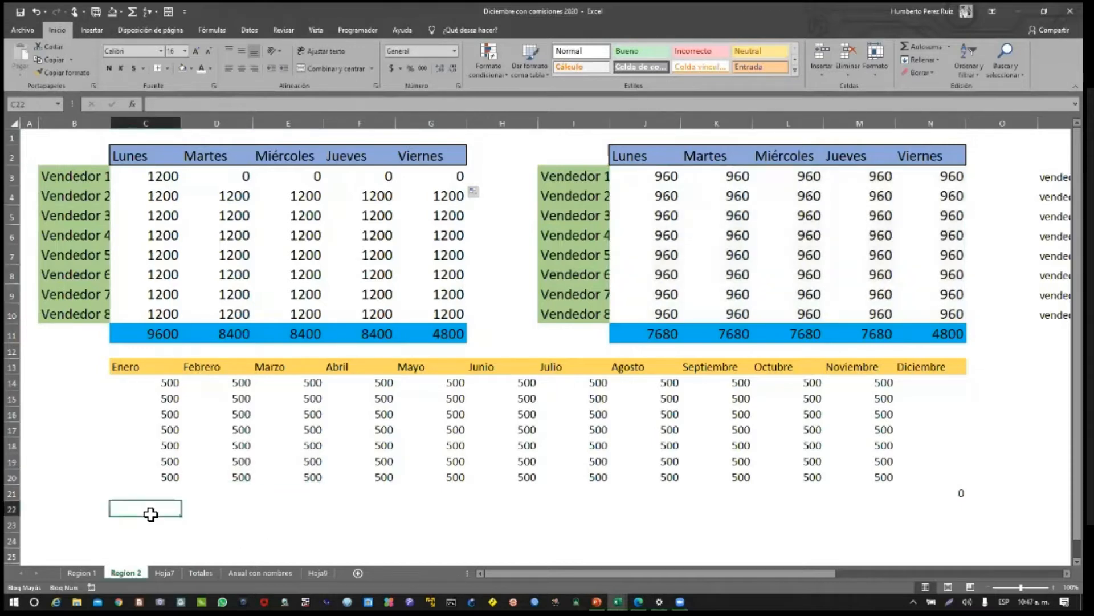
Switch to the Practica Numeros workbook and select the table B2:G13 on the FINAL sheet
{"action": "left_click", "coordinate": [80, 573]}
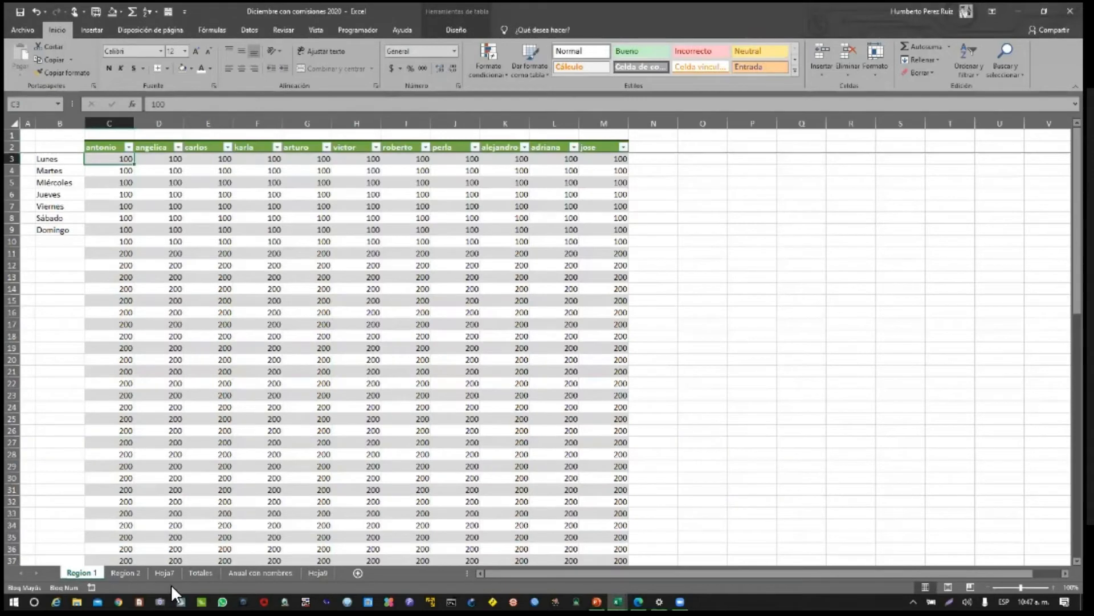
{"action": "left_click", "coordinate": [617, 601]}
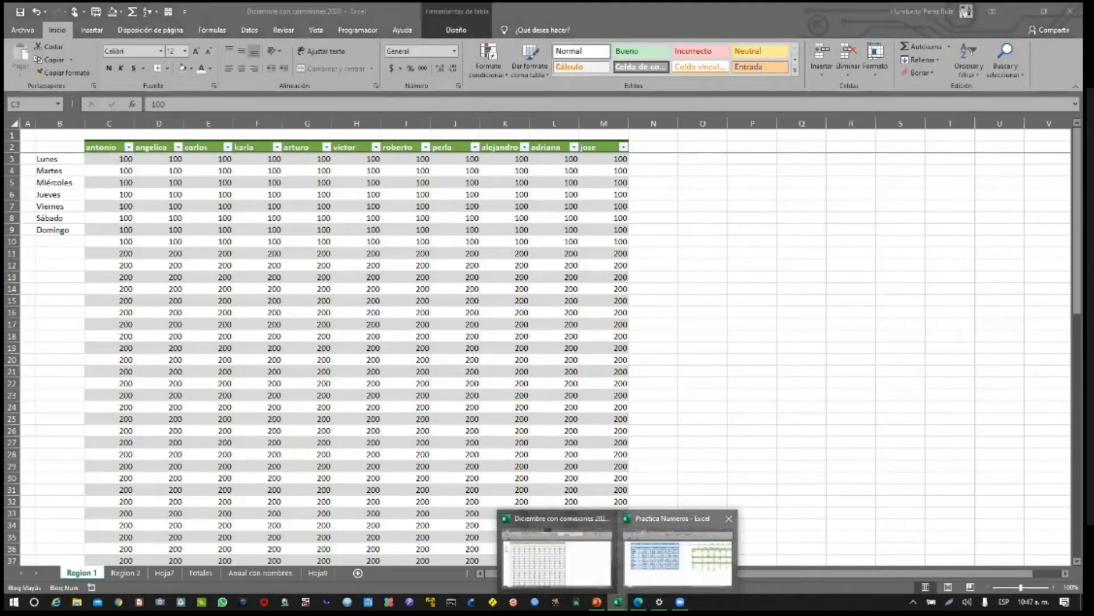
{"action": "left_click", "coordinate": [678, 557]}
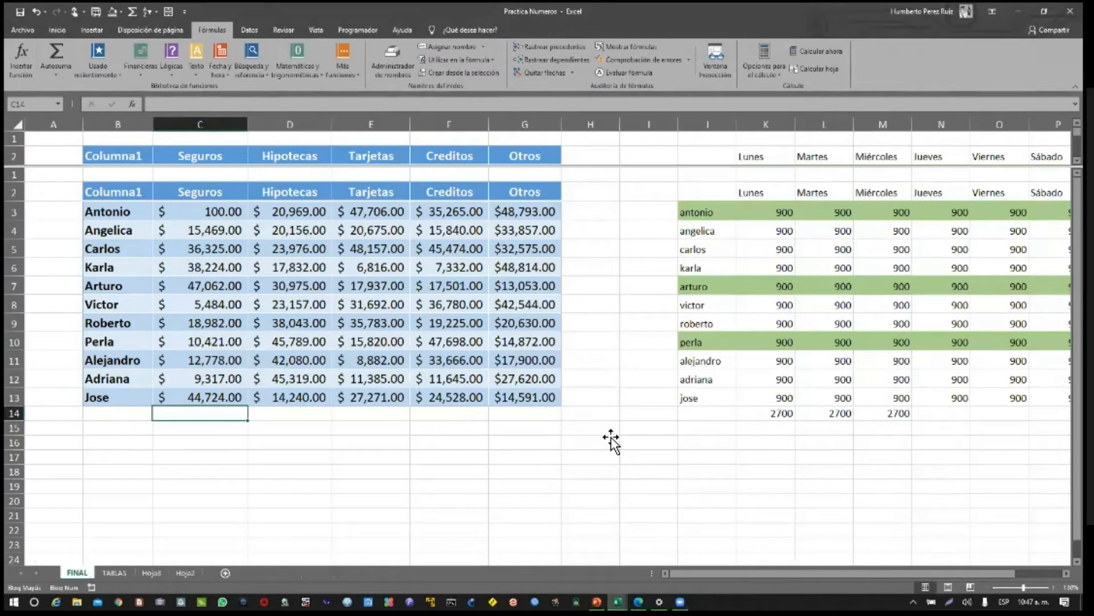
{"action": "left_click", "coordinate": [580, 413]}
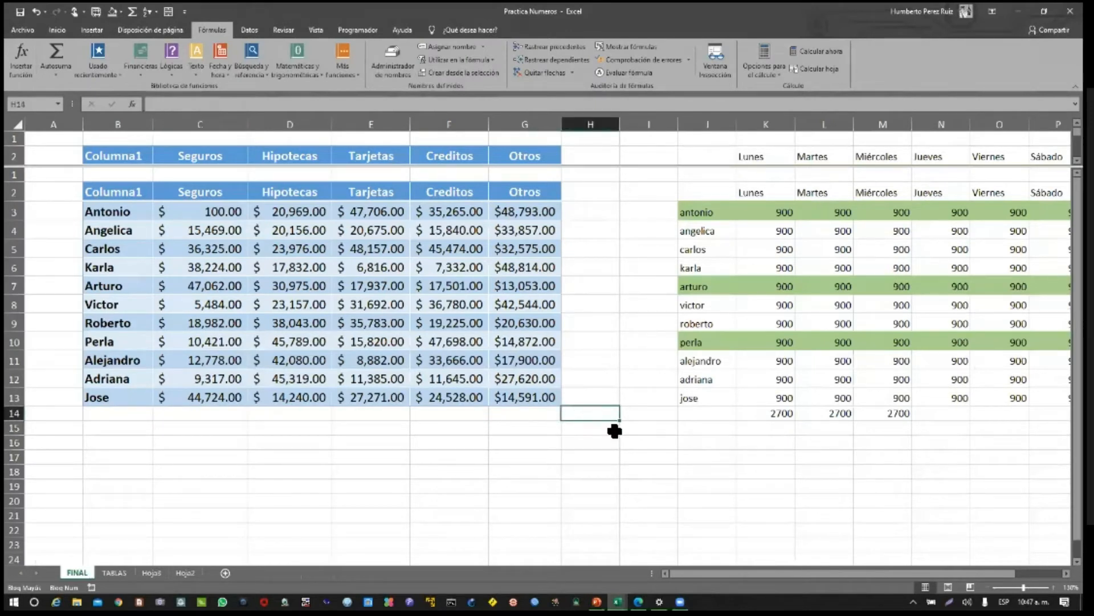
{"action": "left_click", "coordinate": [445, 382]}
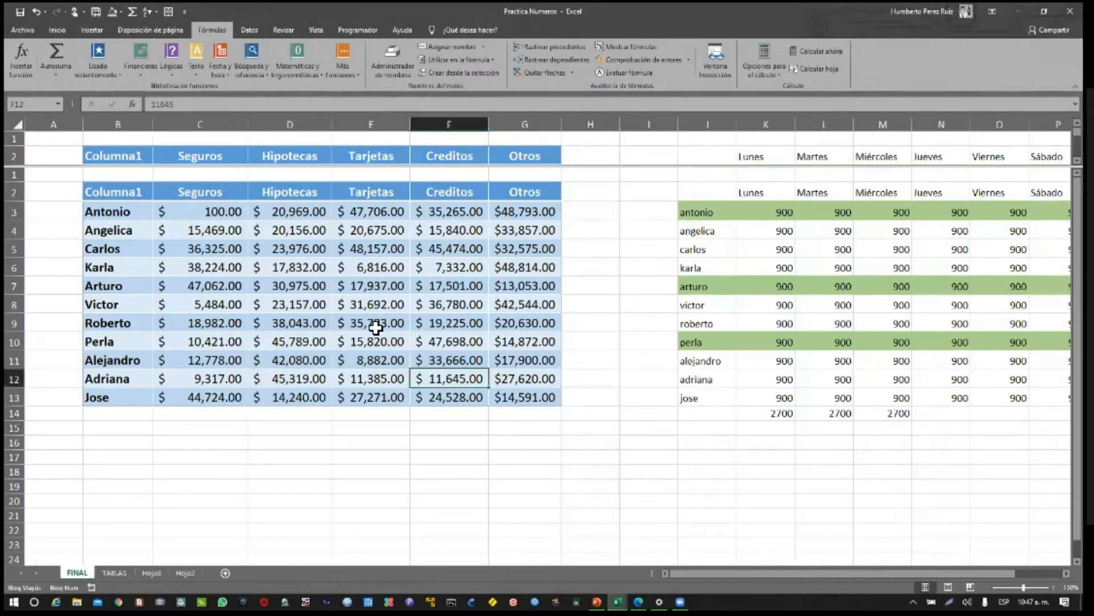
{"action": "left_click_drag", "start_coordinate": [122, 200], "coordinate": [523, 408]}
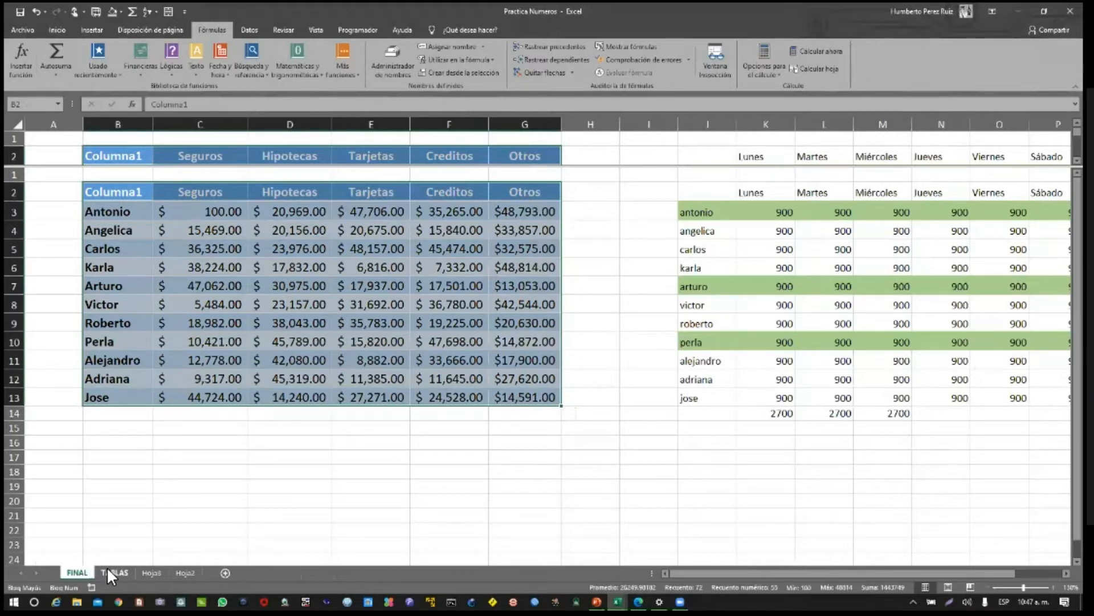
Open the Hoja2 sheet and select the block of numbers B2:R20
{"action": "left_click", "coordinate": [151, 572]}
{"action": "left_click", "coordinate": [183, 572]}
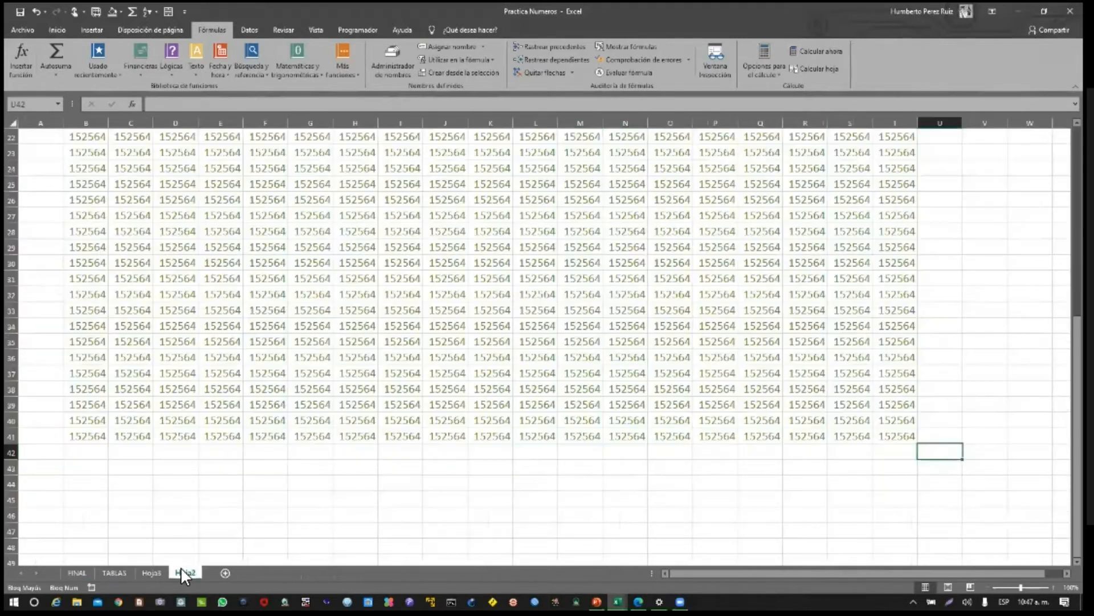
{"action": "scroll", "coordinate": [164, 433], "scroll_direction": "down", "scroll_amount": 2}
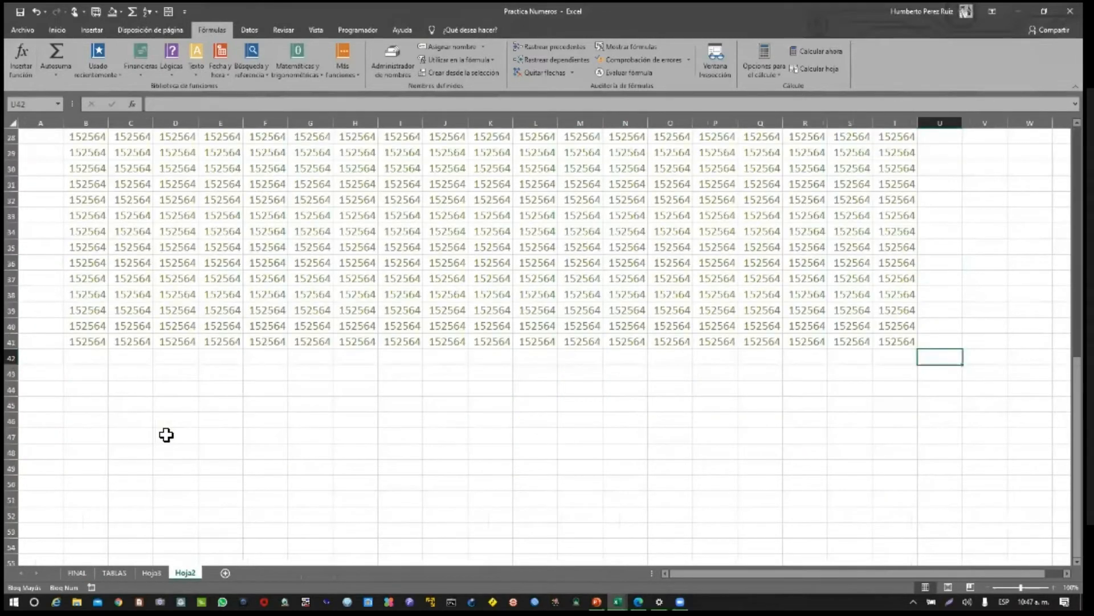
{"action": "scroll", "coordinate": [166, 435], "scroll_direction": "up", "scroll_amount": 9}
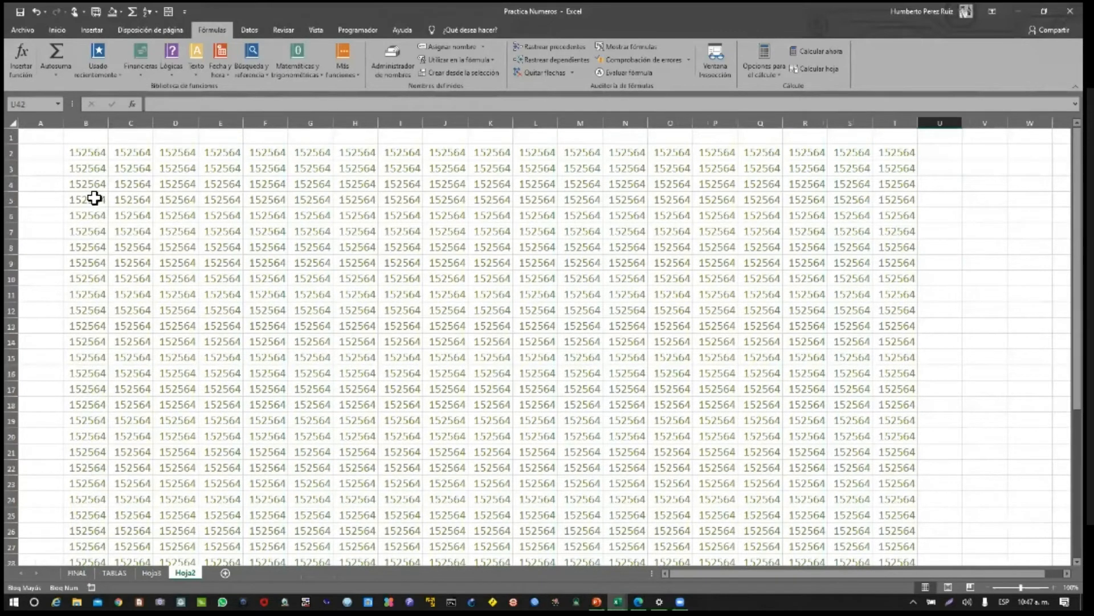
{"action": "left_click_drag", "start_coordinate": [88, 153], "coordinate": [809, 436]}
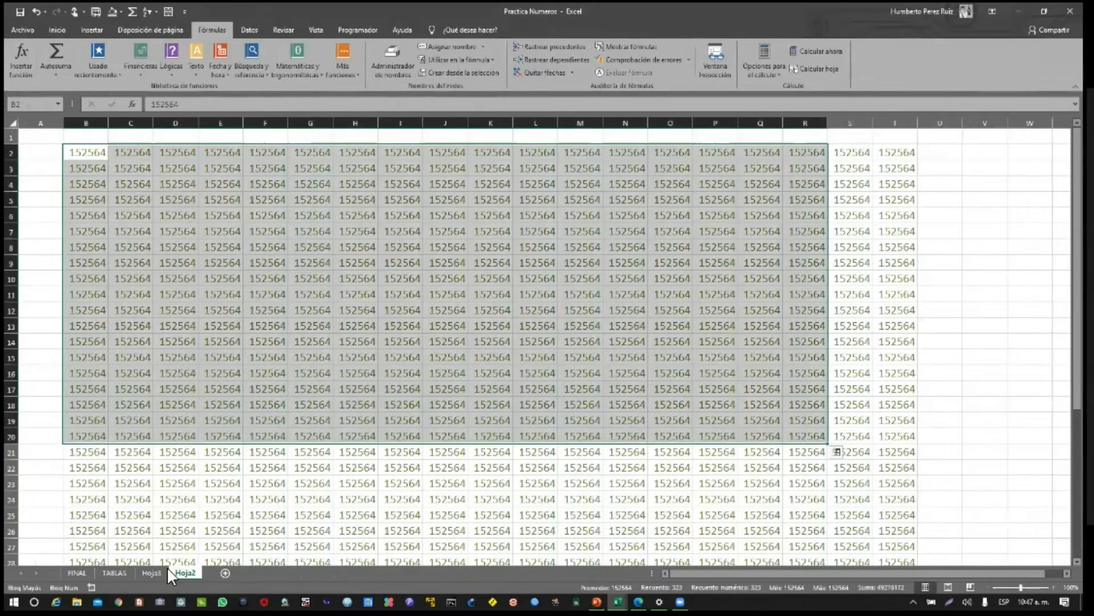
Compare the FINAL sheet's table with the Hoja2 numbers, clearing the range selection on each sheet
{"action": "left_click", "coordinate": [75, 570]}
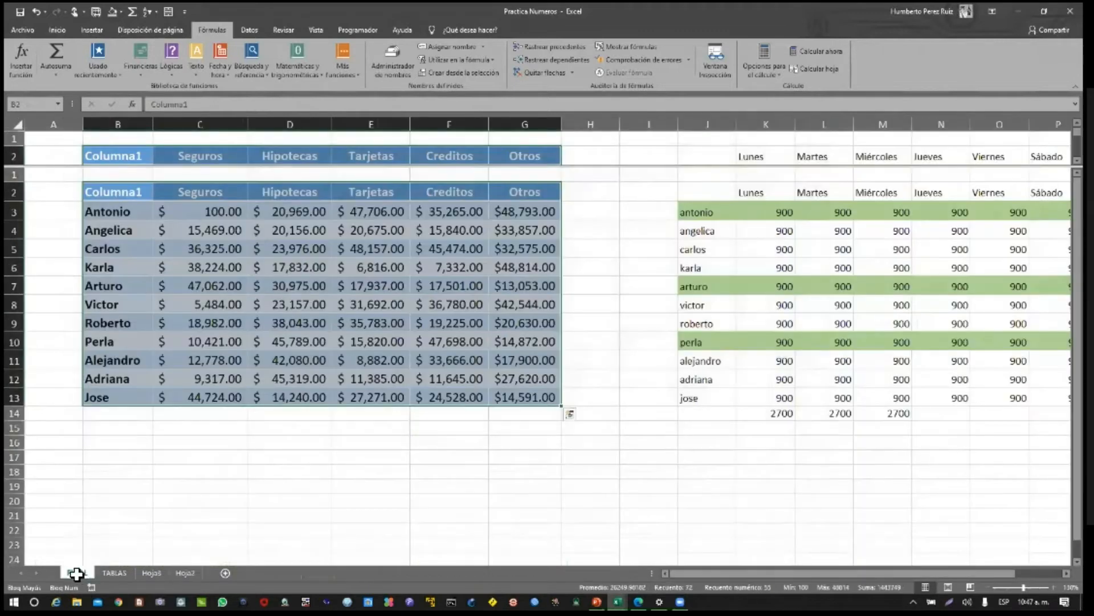
{"action": "left_click", "coordinate": [201, 524]}
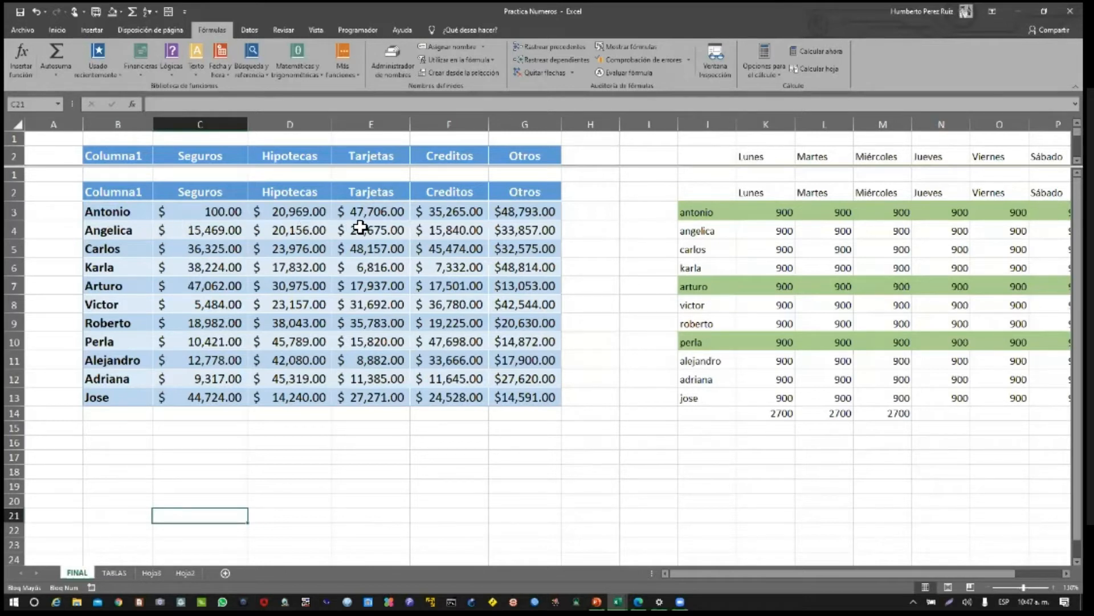
{"action": "left_click", "coordinate": [183, 572]}
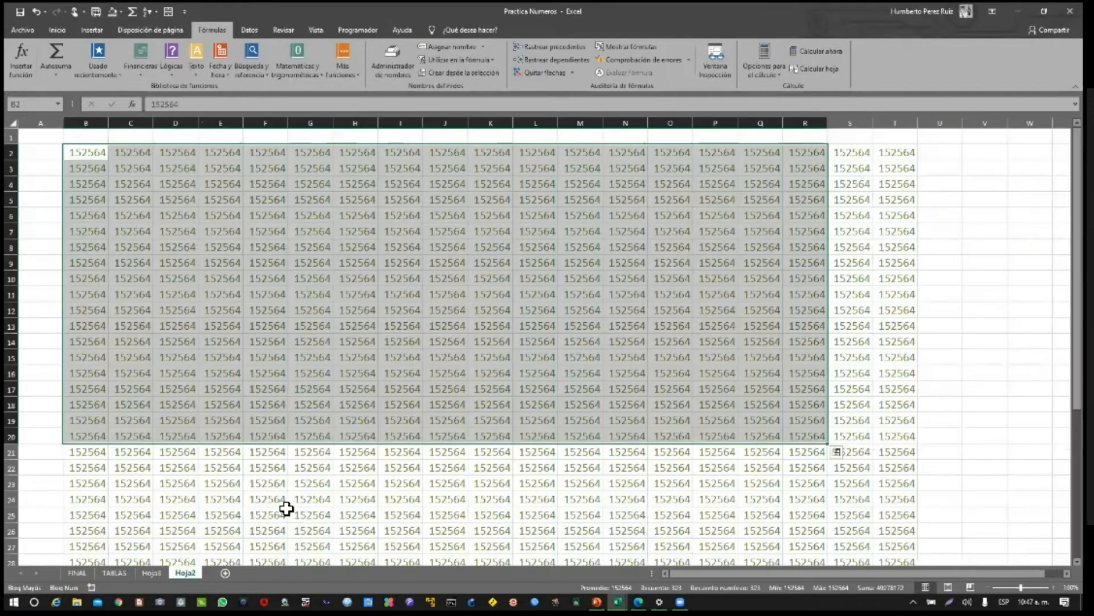
{"action": "left_click", "coordinate": [284, 504]}
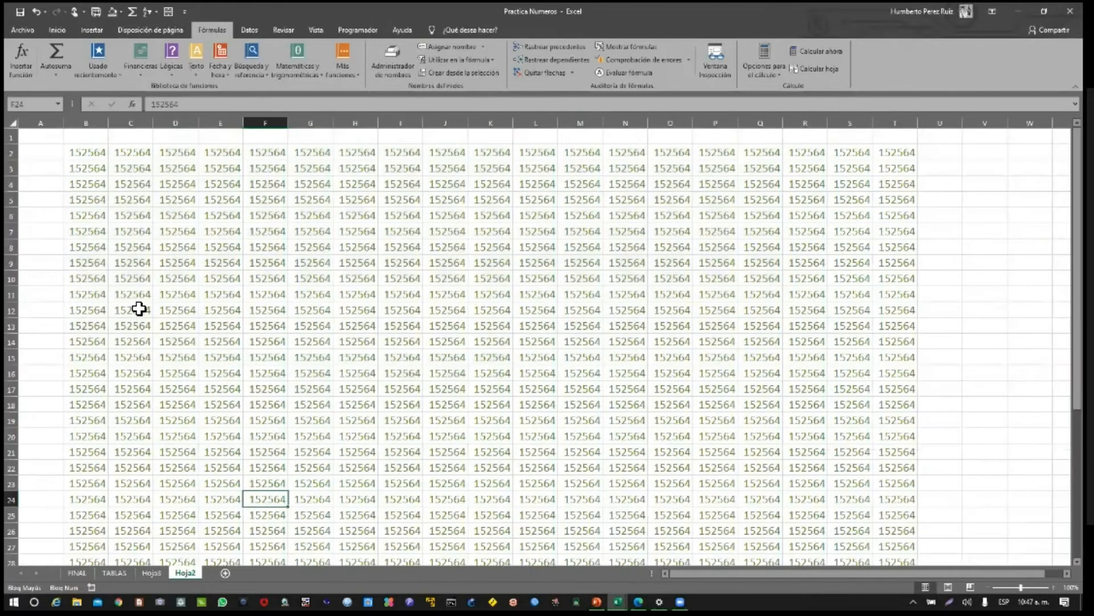
Enter the first salesperson's name in A2 of Hoja2 and fill the custom name list down to A16
{"action": "left_click", "coordinate": [91, 154]}
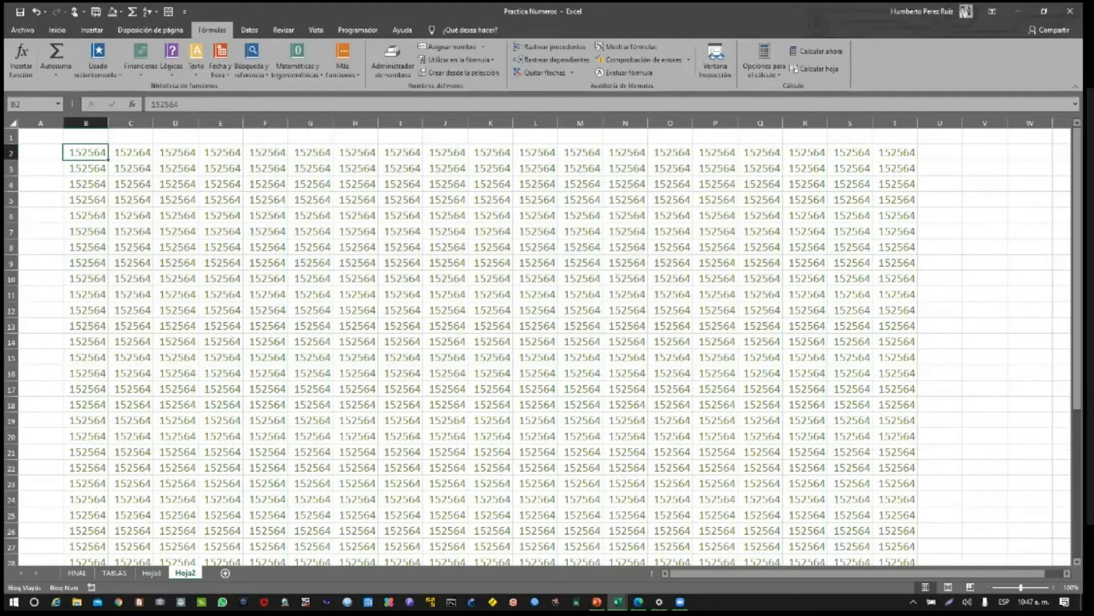
{"action": "left_click", "coordinate": [43, 153]}
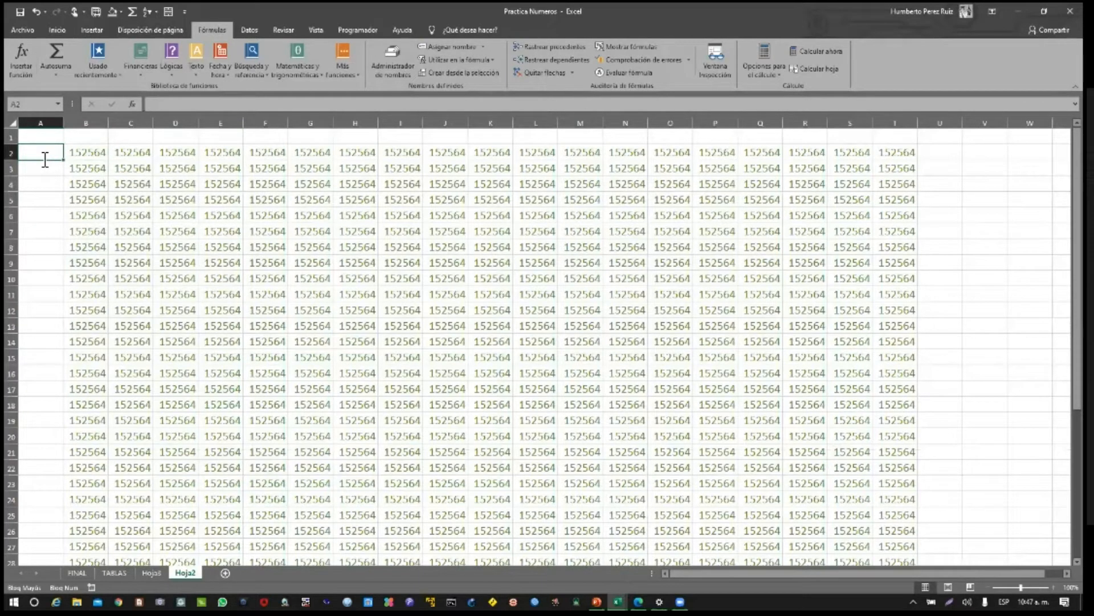
{"action": "type", "text": "ANTONIO"}
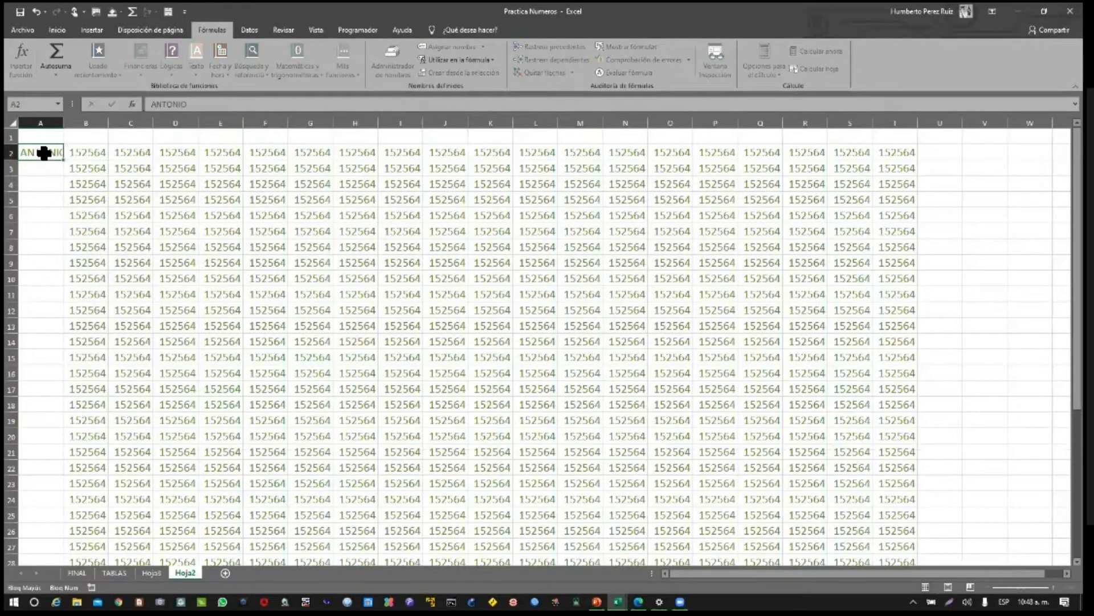
{"action": "key", "text": "ctrl+Return"}
{"action": "left_click_drag", "start_coordinate": [64, 161], "coordinate": [63, 388]}
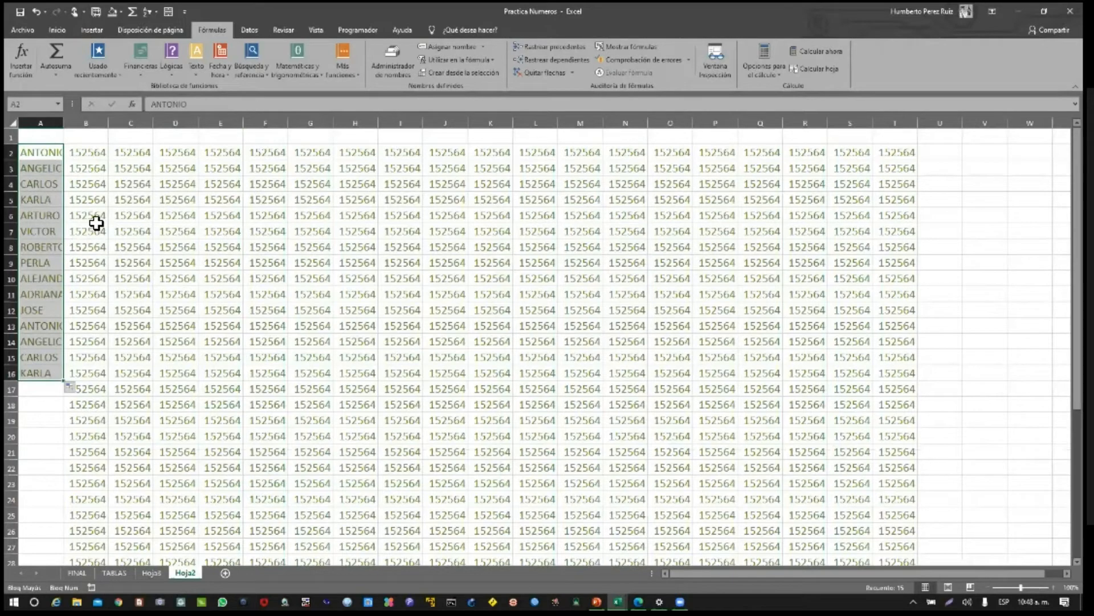
{"action": "left_click", "coordinate": [85, 159]}
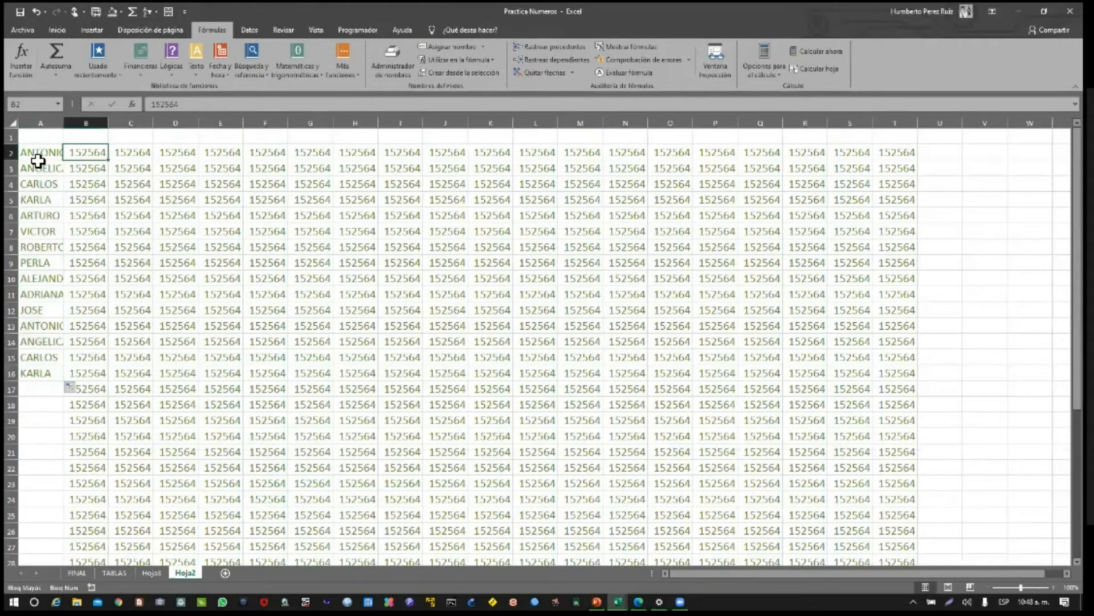
Autofit the width of all columns on the Hoja2 sheet and return to cell B2
{"action": "left_click", "coordinate": [14, 125]}
{"action": "double_click", "coordinate": [64, 124]}
{"action": "left_click", "coordinate": [105, 155]}
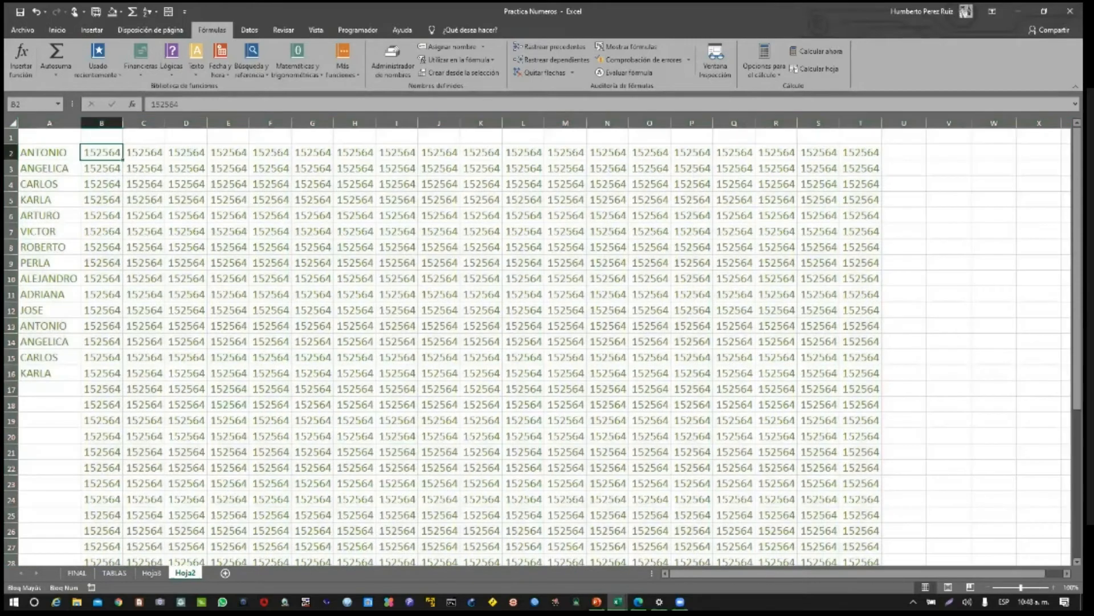
Follow row 2 to its last value in column T, and trace row 11 from its name to column T and back
{"action": "key", "text": "ctrl+Right"}
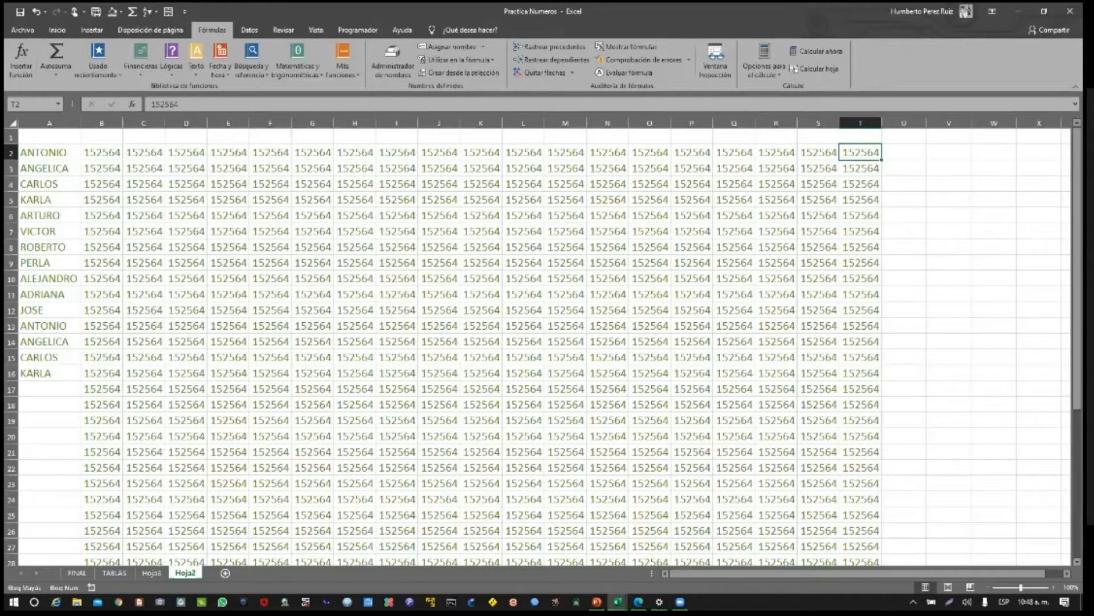
{"action": "left_click", "coordinate": [71, 295]}
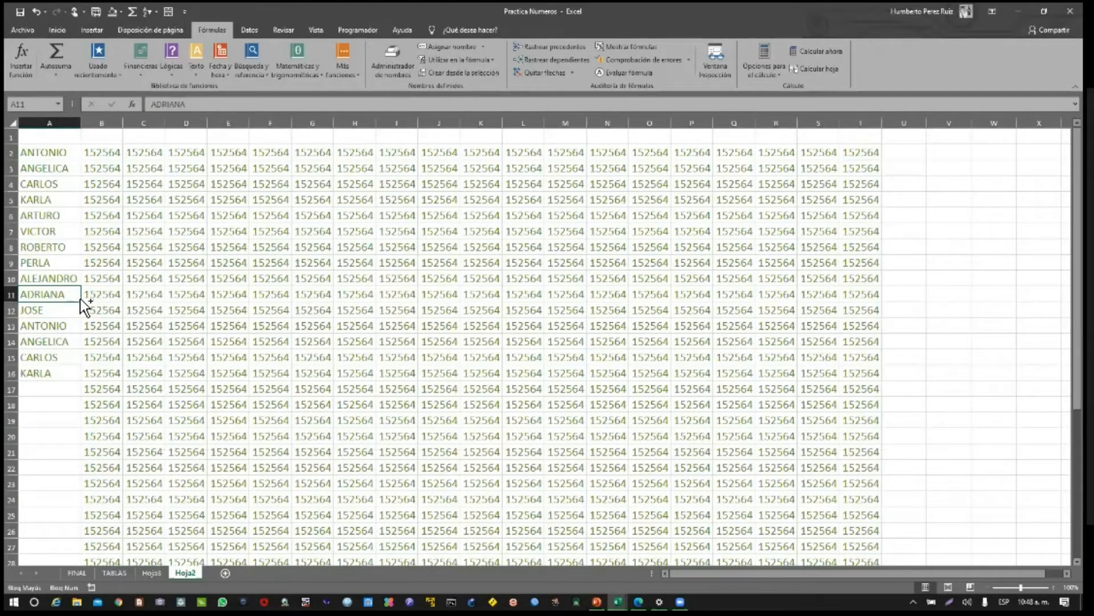
{"action": "key", "text": "ctrl+Right"}
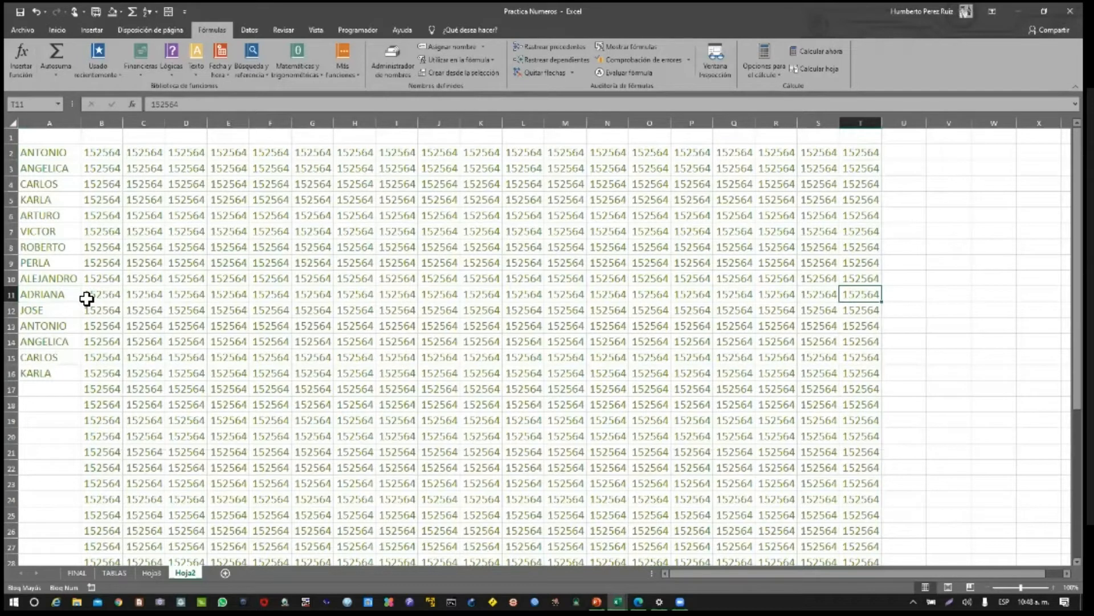
{"action": "key", "text": "ctrl+Left"}
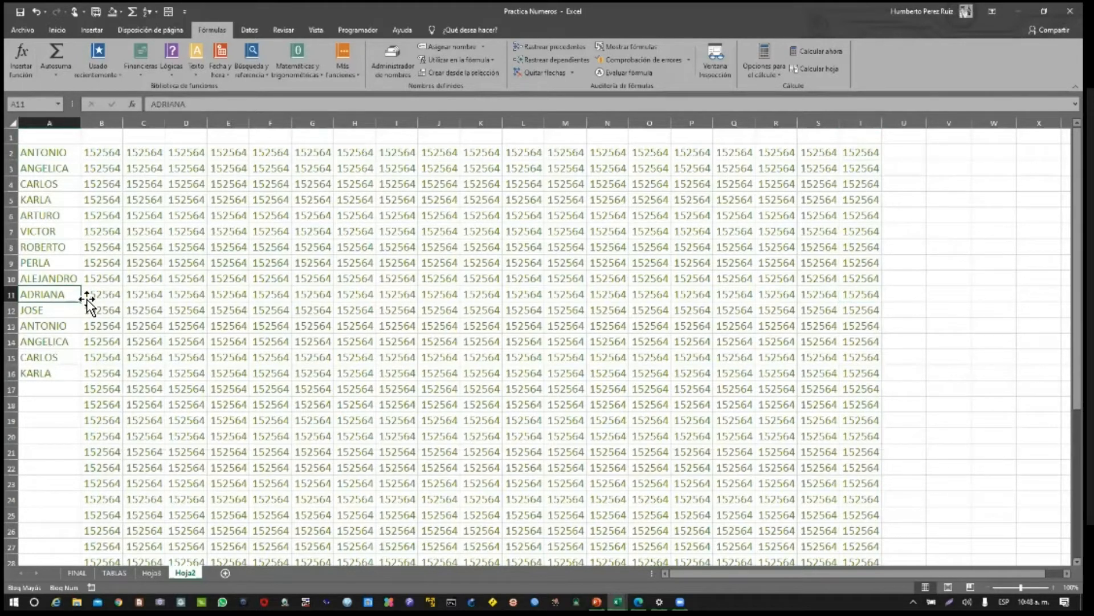
Fill the entire row 11 of Hoja2 with the standard light green colour and check its last value in T11
{"action": "left_click", "coordinate": [12, 297]}
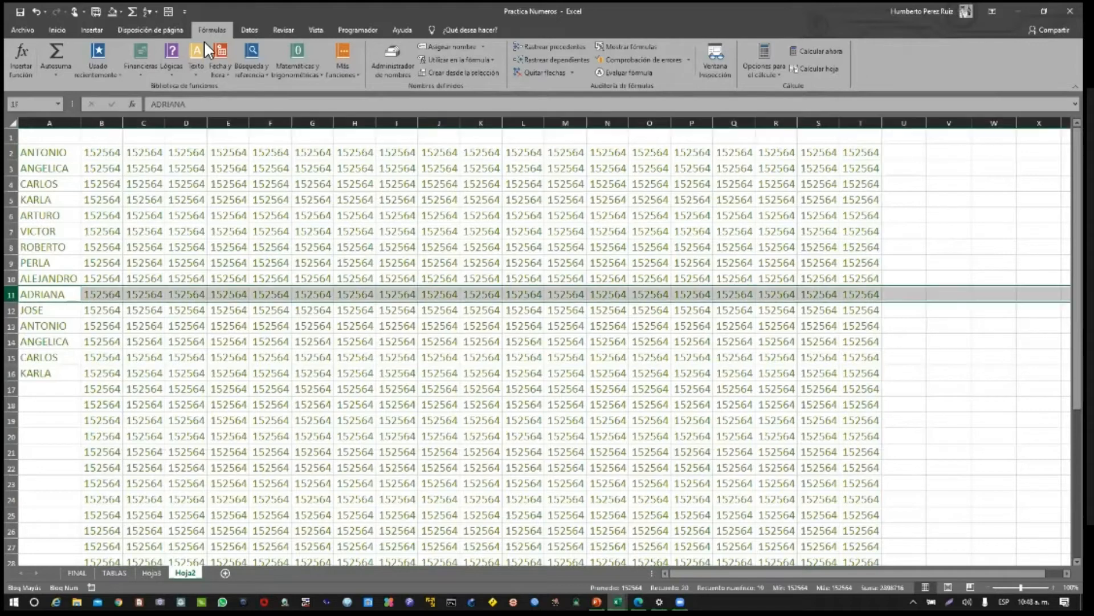
{"action": "left_click", "coordinate": [57, 30]}
{"action": "left_click", "coordinate": [190, 69]}
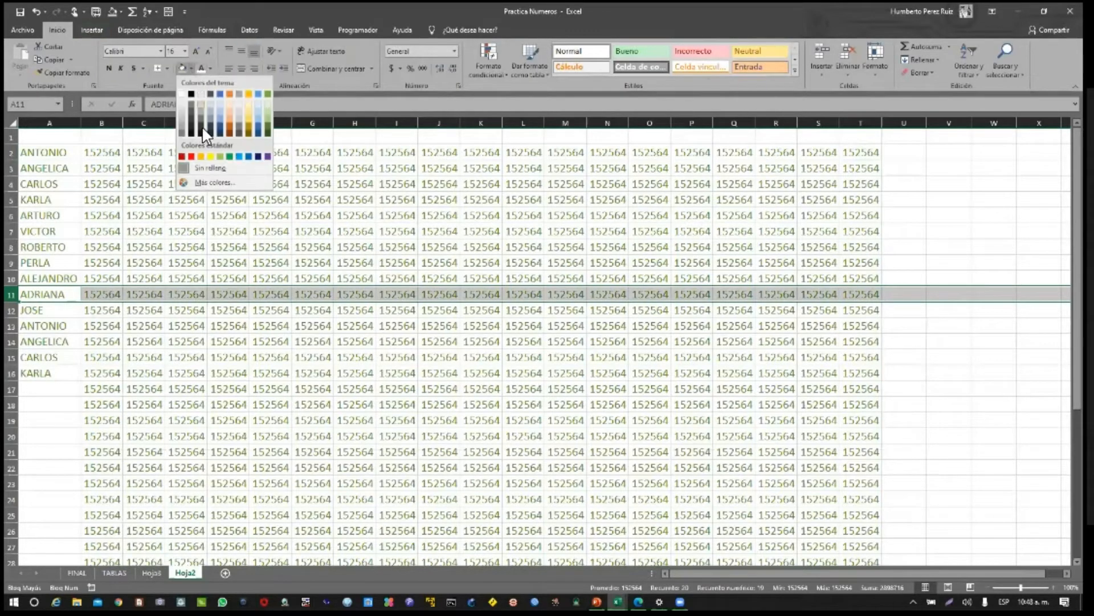
{"action": "left_click", "coordinate": [220, 157]}
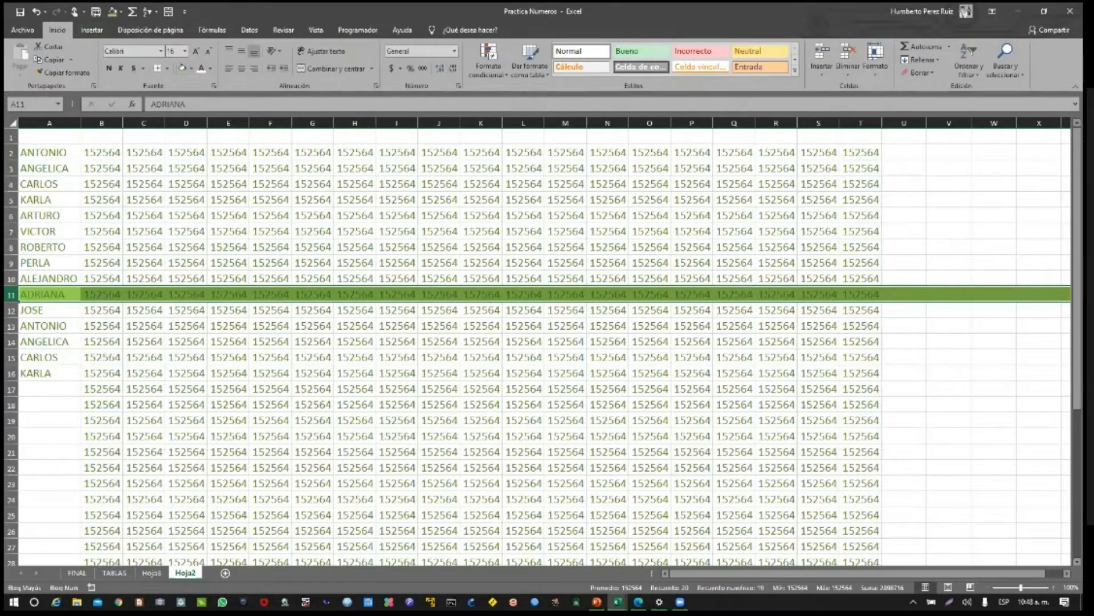
{"action": "left_click", "coordinate": [860, 311]}
{"action": "left_click", "coordinate": [860, 294]}
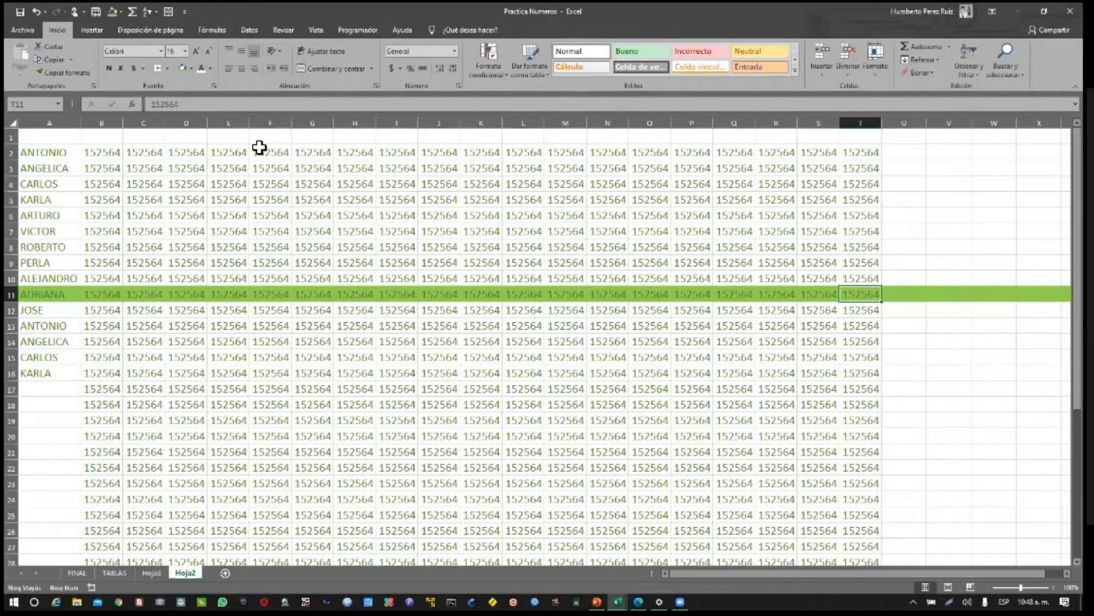
Compare the banded table on the FINAL sheet with the Hoja2 numbers, ending on an empty cell below the FINAL table
{"action": "left_click", "coordinate": [76, 571]}
{"action": "left_click", "coordinate": [318, 484]}
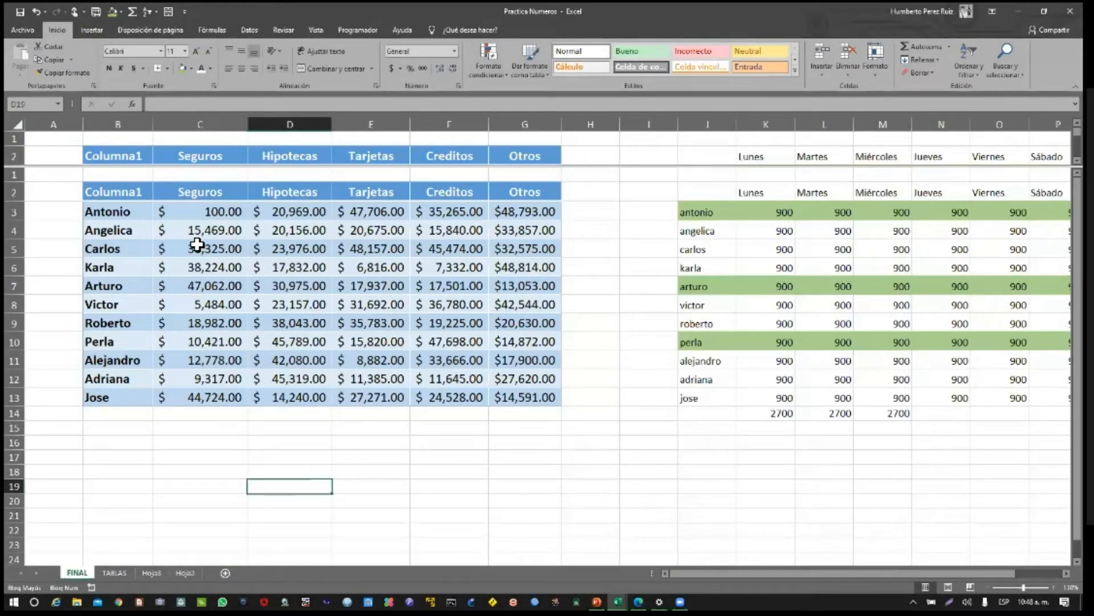
{"action": "left_click", "coordinate": [182, 570]}
{"action": "left_click", "coordinate": [77, 573]}
{"action": "left_click", "coordinate": [342, 448]}
{"action": "left_click", "coordinate": [186, 429]}
{"action": "left_click", "coordinate": [118, 428]}
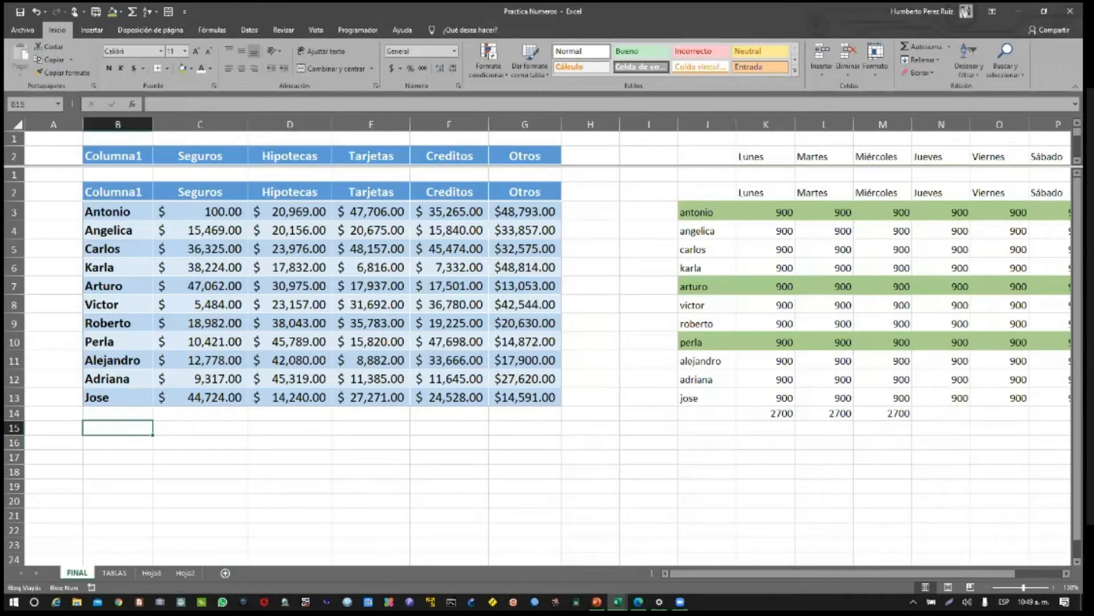
Shade the weekday table's row J4:Q4 blue and row J5:Q5 gold on the FINAL sheet
{"action": "left_click_drag", "start_coordinate": [697, 230], "coordinate": [912, 234]}
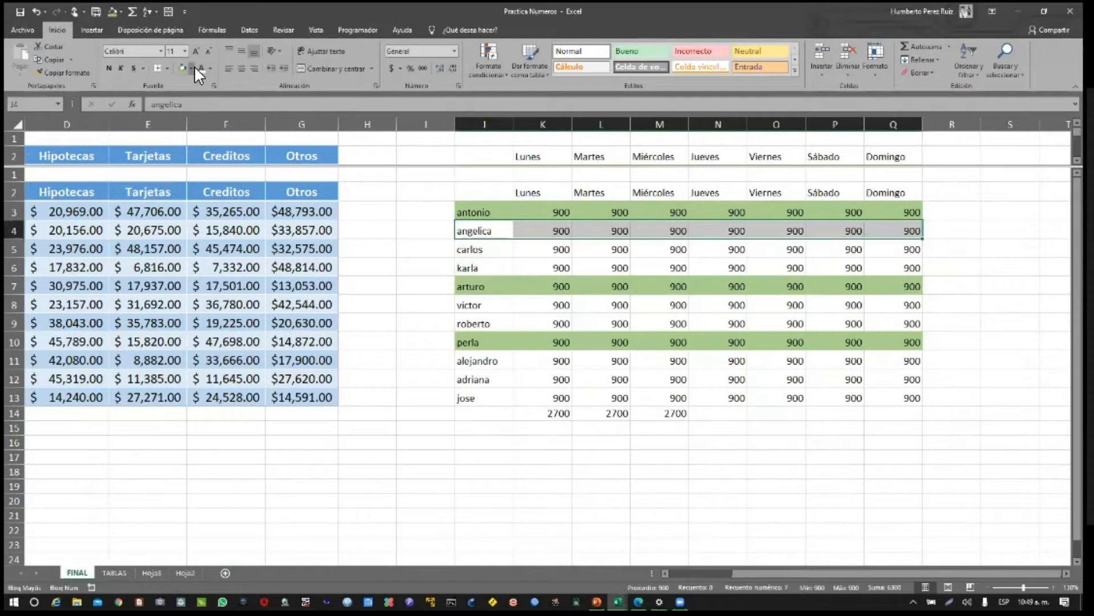
{"action": "left_click", "coordinate": [193, 67]}
{"action": "left_click", "coordinate": [219, 120]}
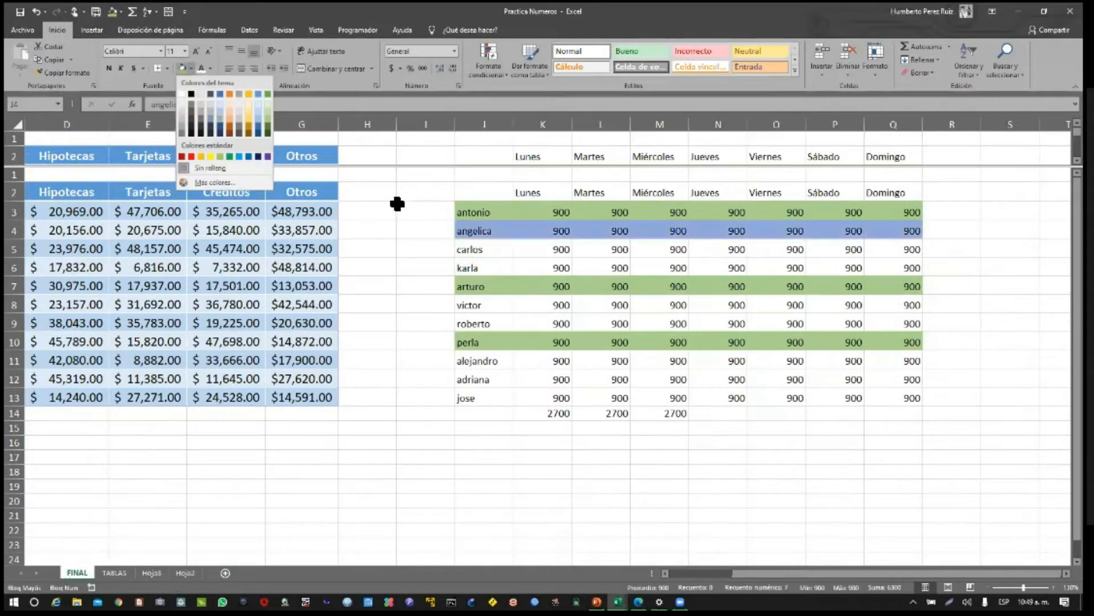
{"action": "left_click_drag", "start_coordinate": [495, 256], "coordinate": [912, 252]}
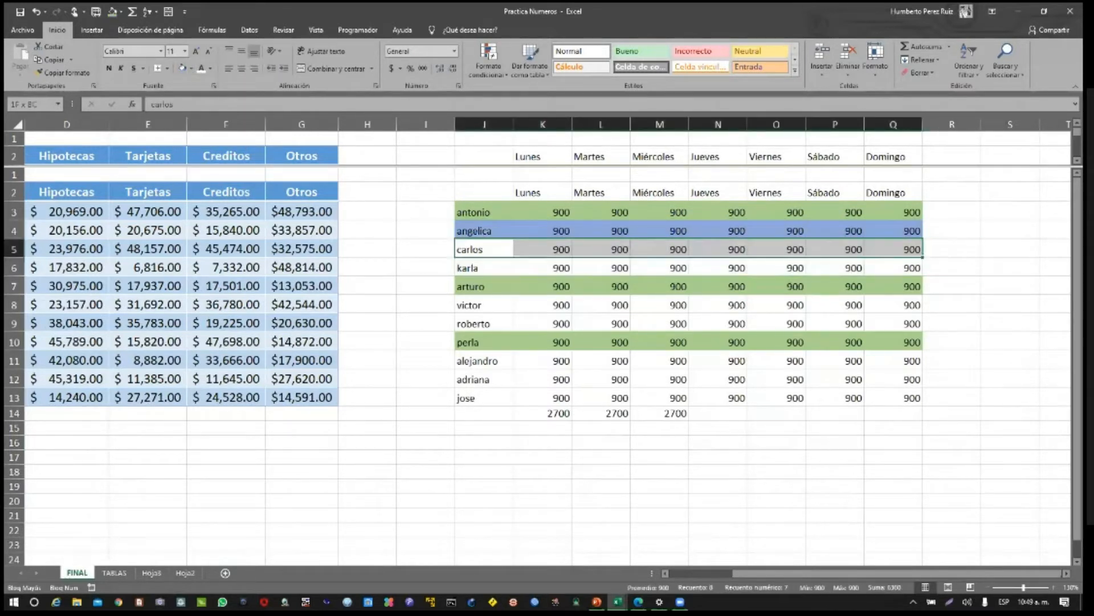
{"action": "left_click", "coordinate": [194, 67]}
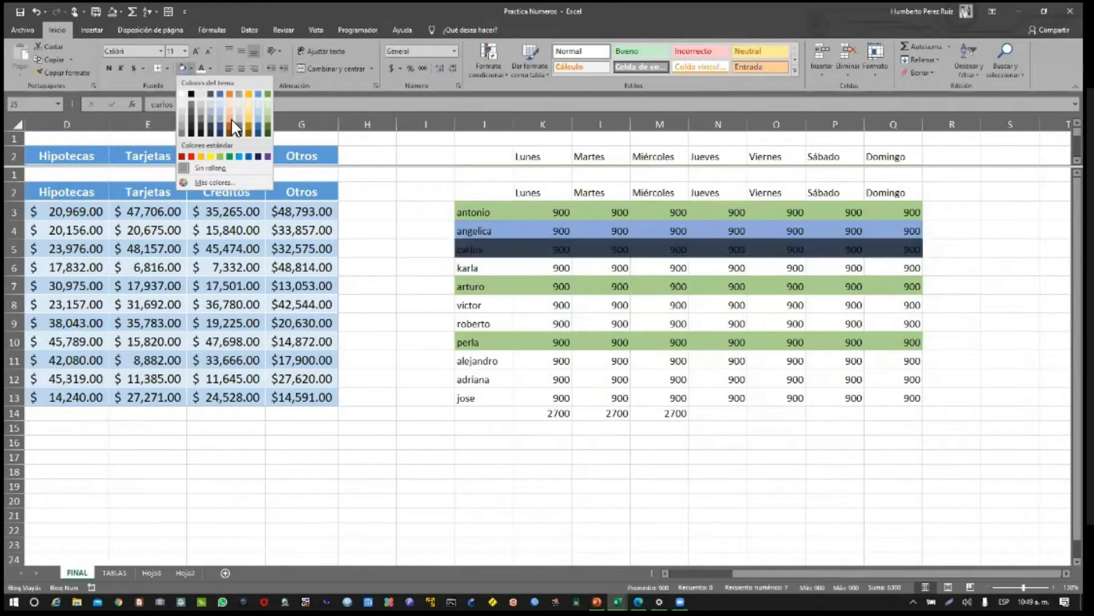
{"action": "left_click", "coordinate": [250, 119]}
Trace the shaded rows of the weekday table across to the Domingo column and examine its values from Q3 down to Q7
{"action": "left_click_drag", "start_coordinate": [479, 268], "coordinate": [912, 268]}
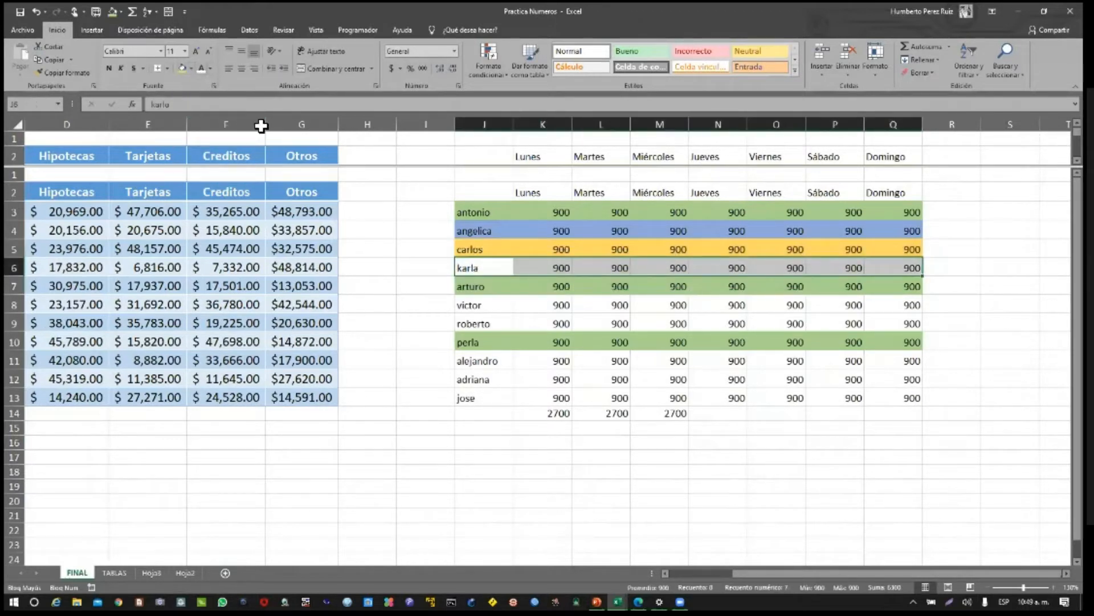
{"action": "left_click", "coordinate": [468, 306]}
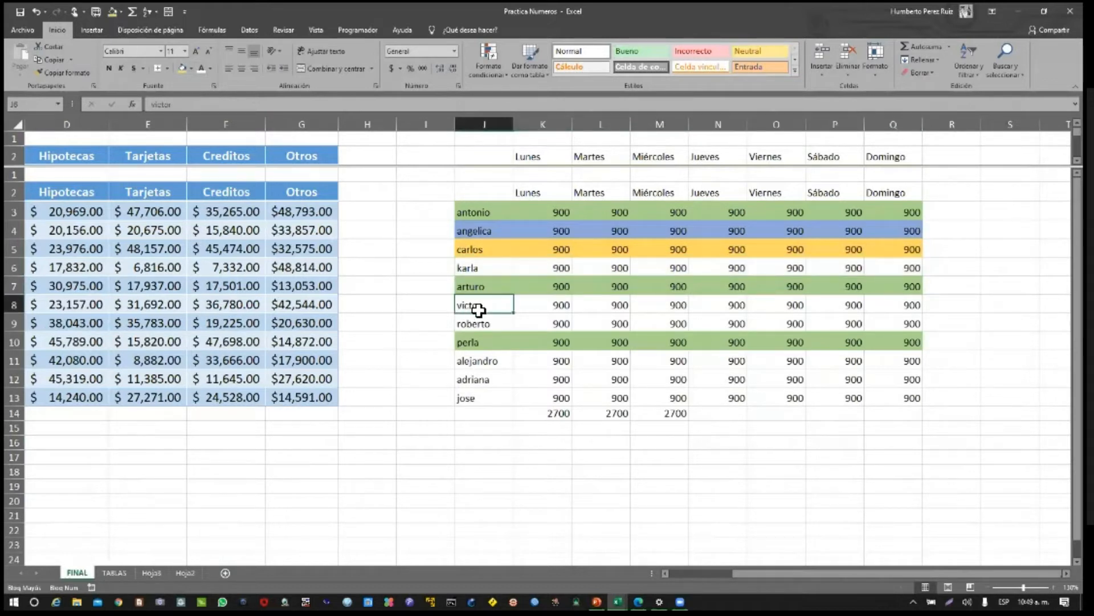
{"action": "left_click", "coordinate": [495, 251]}
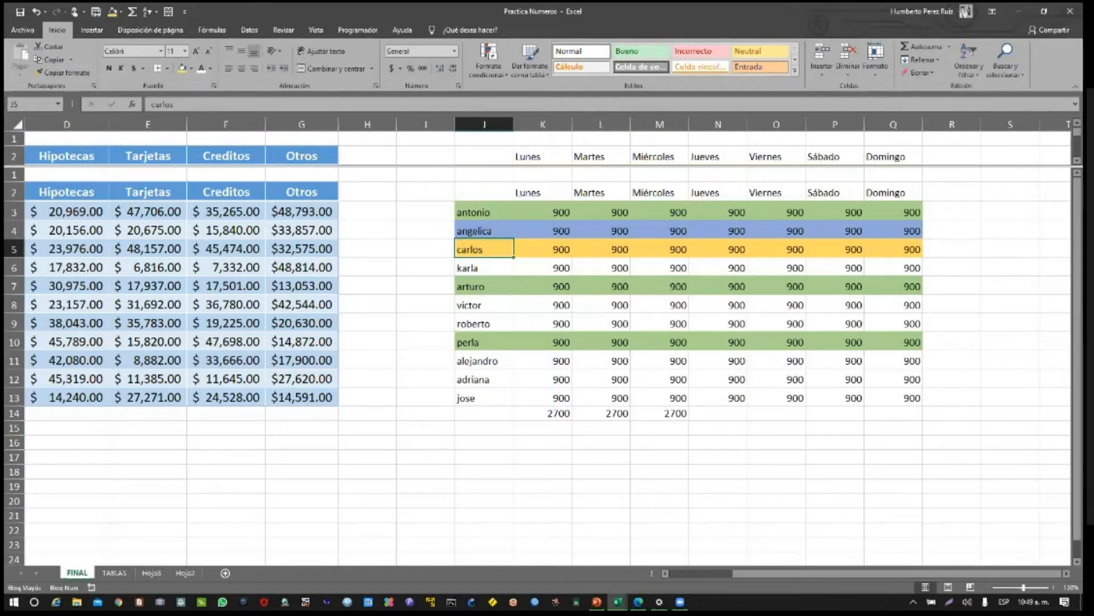
{"action": "key", "text": "ctrl+Right"}
{"action": "left_click", "coordinate": [893, 212]}
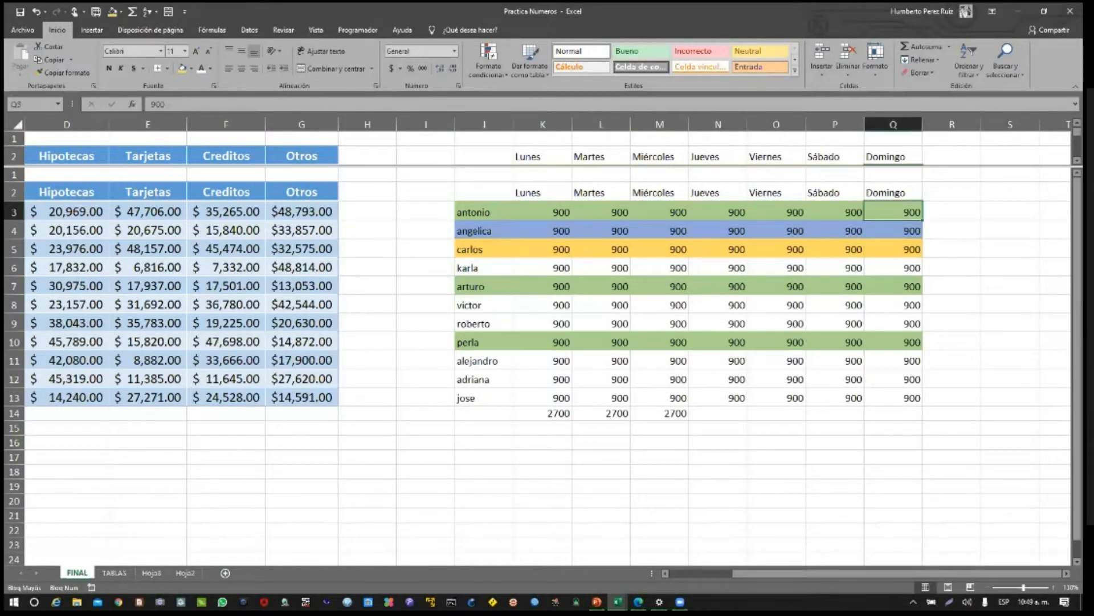
{"action": "key", "text": "Down"}
{"action": "key", "text": "Down"}
{"action": "key", "text": "Down"}
{"action": "key", "text": "Down"}
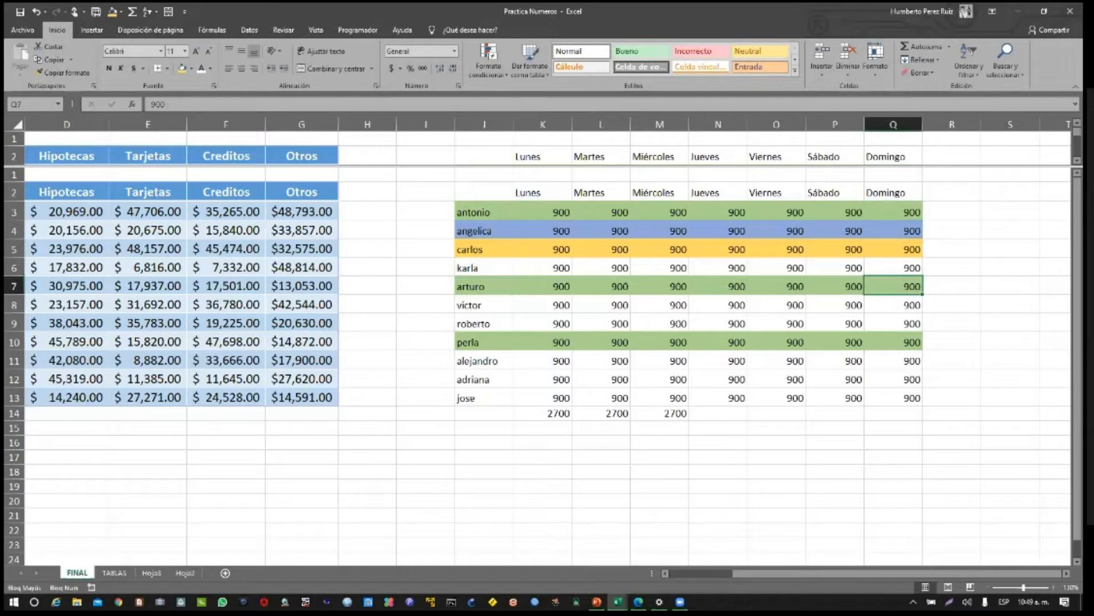
Compare the weekday table's unshaded and shaded rows, selecting J6:Q6, J3:O4 and the last name row J13:Q13
{"action": "left_click_drag", "start_coordinate": [504, 268], "coordinate": [912, 268]}
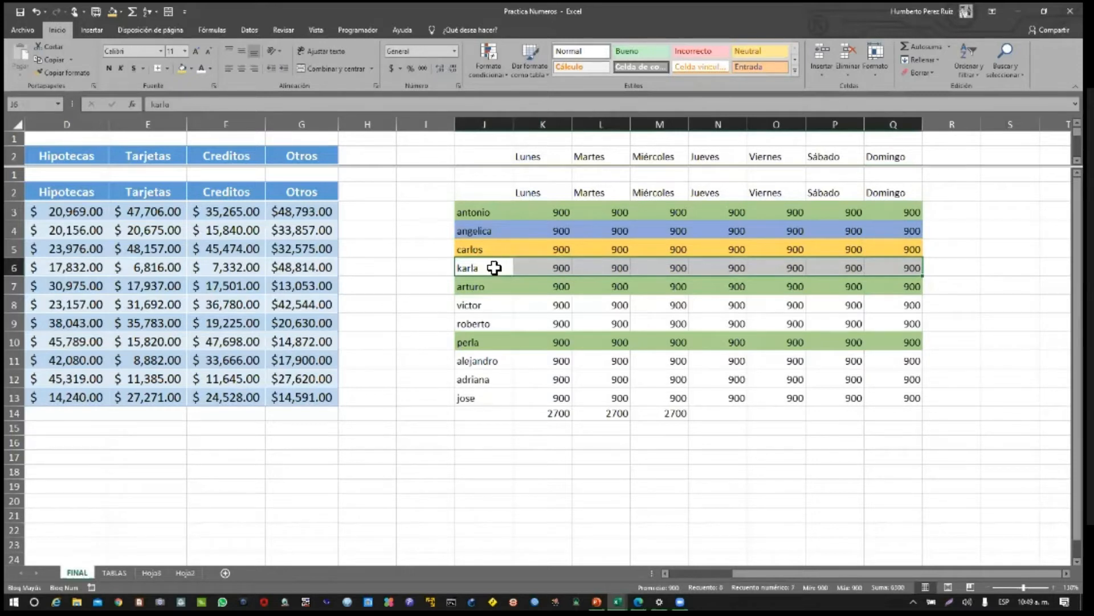
{"action": "left_click_drag", "start_coordinate": [483, 219], "coordinate": [798, 231]}
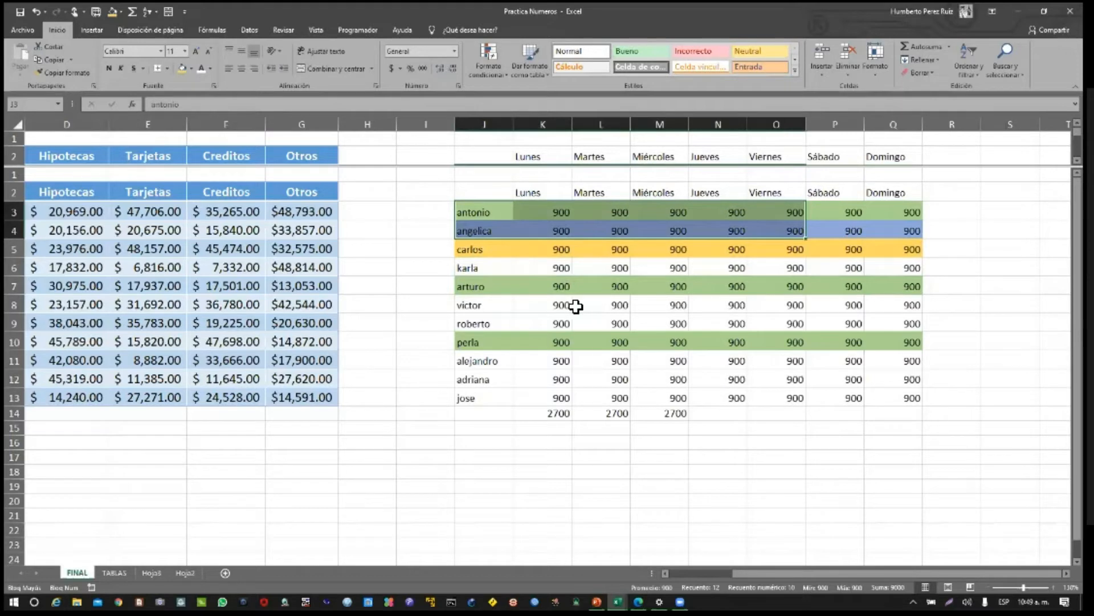
{"action": "left_click", "coordinate": [505, 324]}
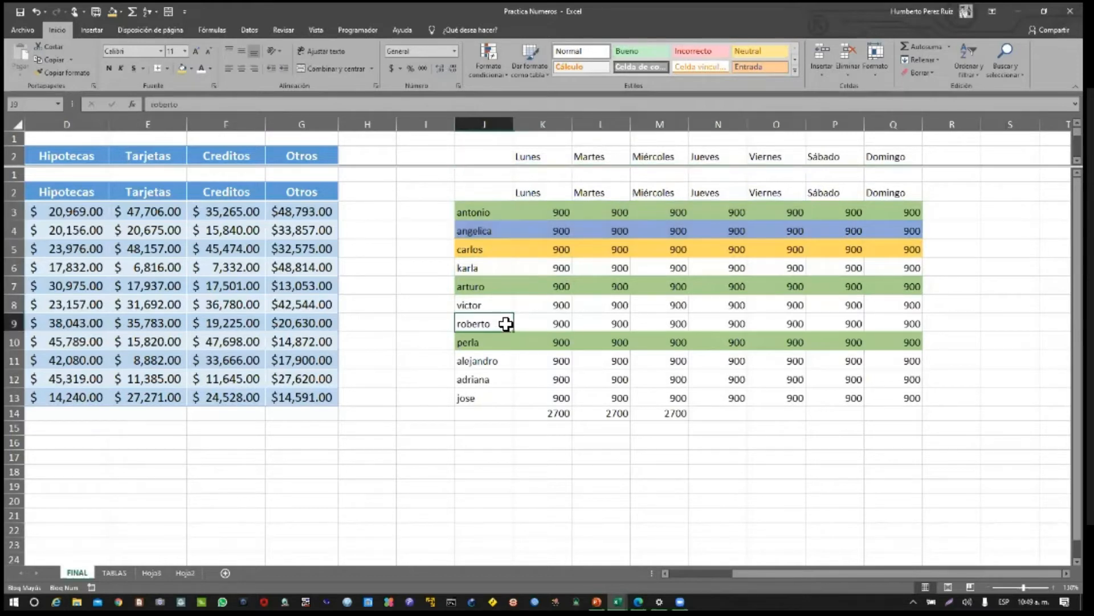
{"action": "scroll", "coordinate": [506, 324], "scroll_direction": "down", "scroll_amount": 1}
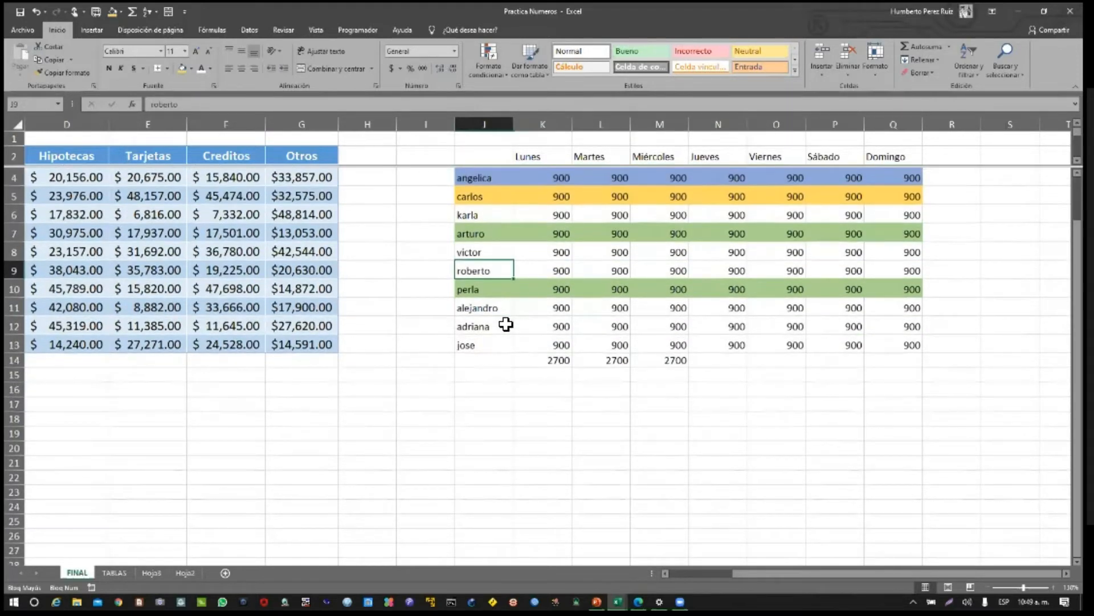
{"action": "left_click", "coordinate": [490, 349]}
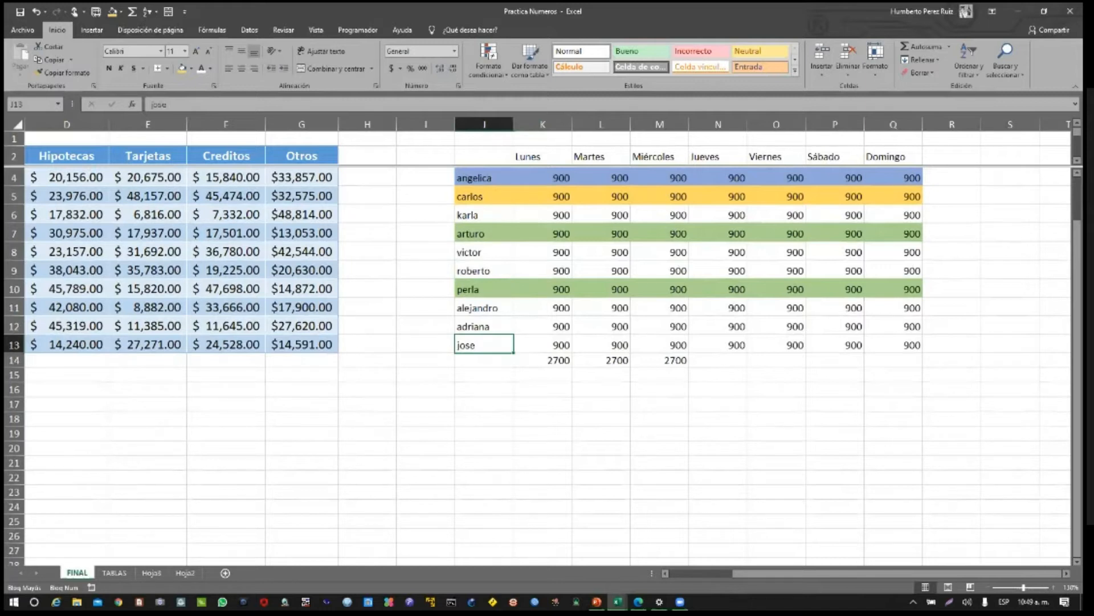
{"action": "left_click", "coordinate": [719, 404]}
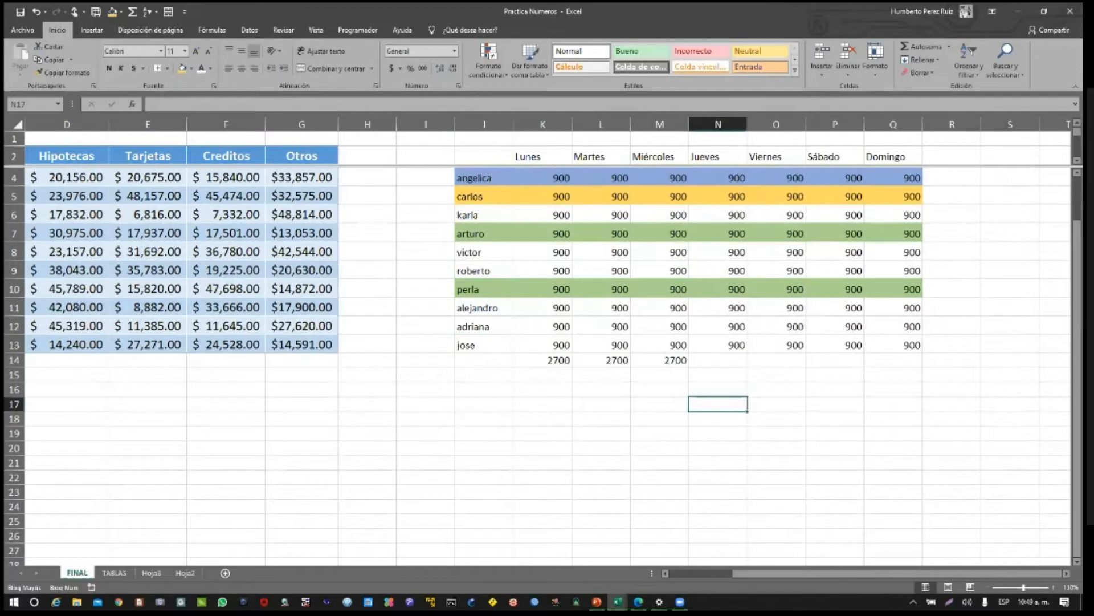
{"action": "left_click", "coordinate": [894, 345]}
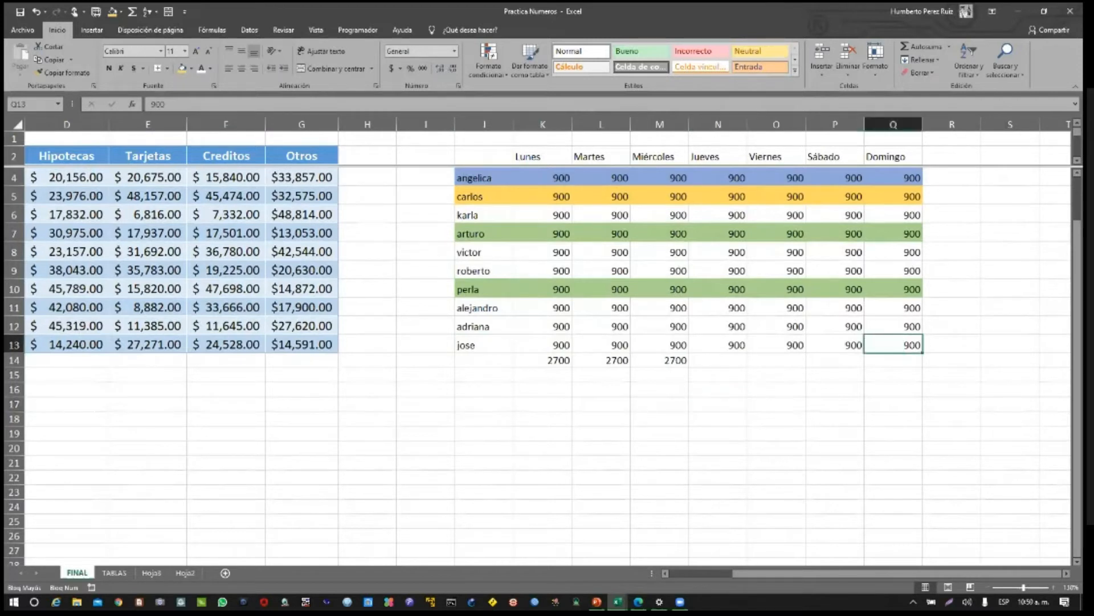
{"action": "left_click", "coordinate": [503, 349]}
{"action": "left_click_drag", "start_coordinate": [542, 343], "coordinate": [893, 345]}
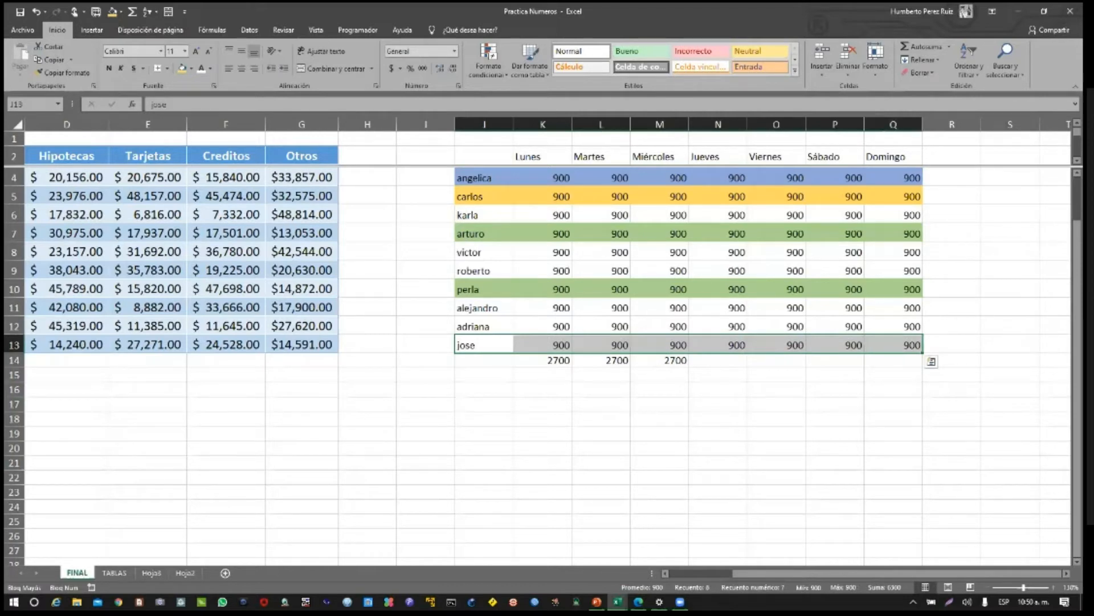
Narrow the empty columns H and I between the two tables on the FINAL sheet
{"action": "scroll", "coordinate": [548, 342], "scroll_direction": "left", "scroll_amount": 3}
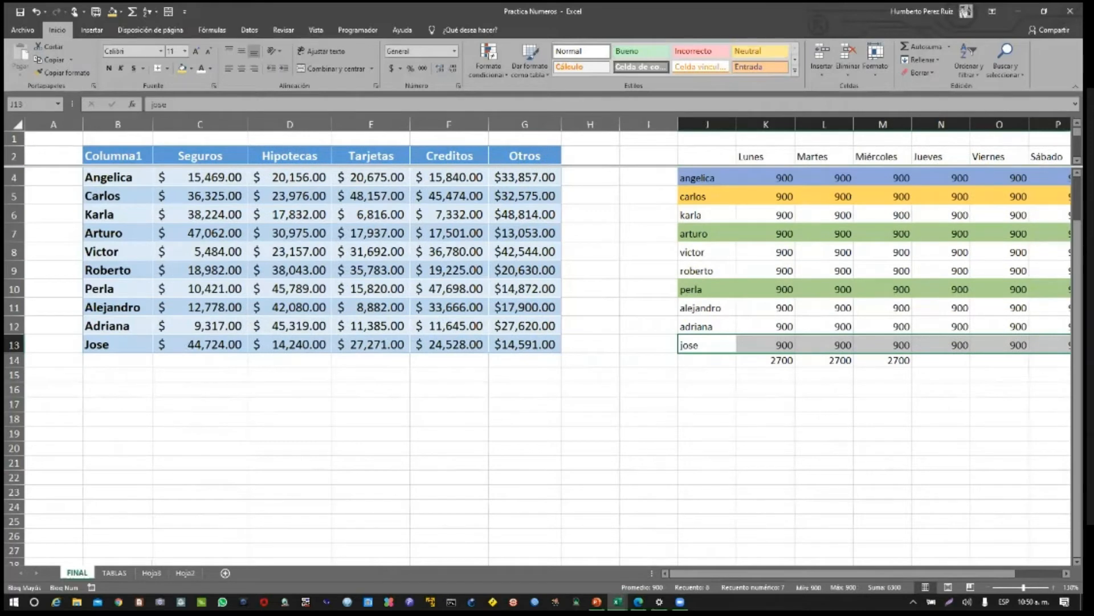
{"action": "left_click_drag", "start_coordinate": [678, 123], "coordinate": [590, 124]}
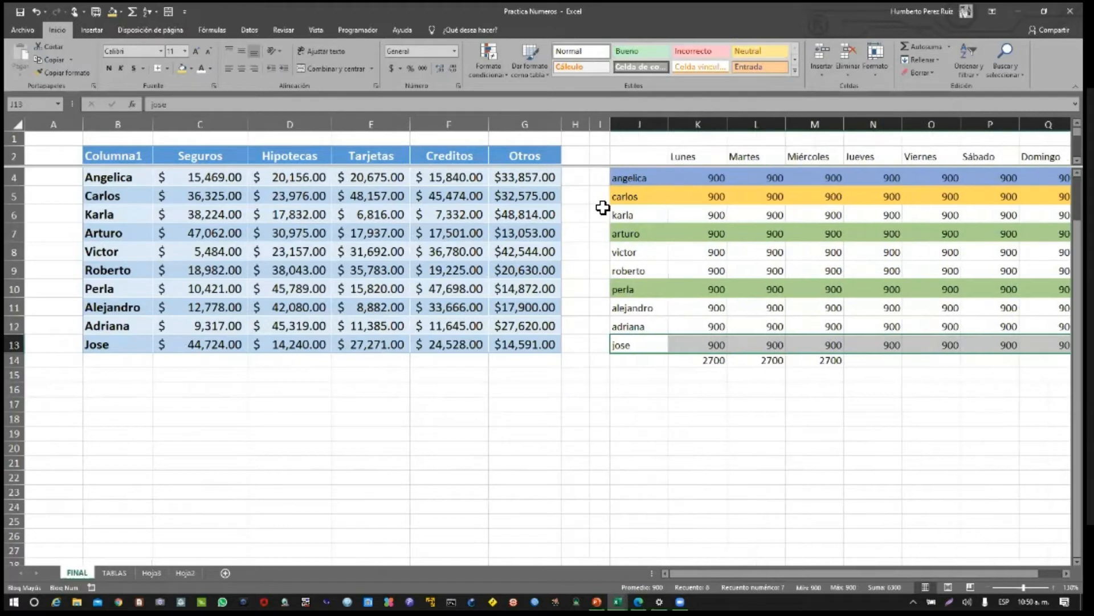
{"action": "mouse_move", "coordinate": [798, 573]}
{"action": "left_mouse_down"}
{"action": "mouse_move", "coordinate": [821, 572]}
{"action": "mouse_move", "coordinate": [797, 573]}
{"action": "left_mouse_up"}
{"action": "left_click", "coordinate": [345, 406]}
{"action": "left_click", "coordinate": [143, 400]}
{"action": "left_click", "coordinate": [135, 374]}
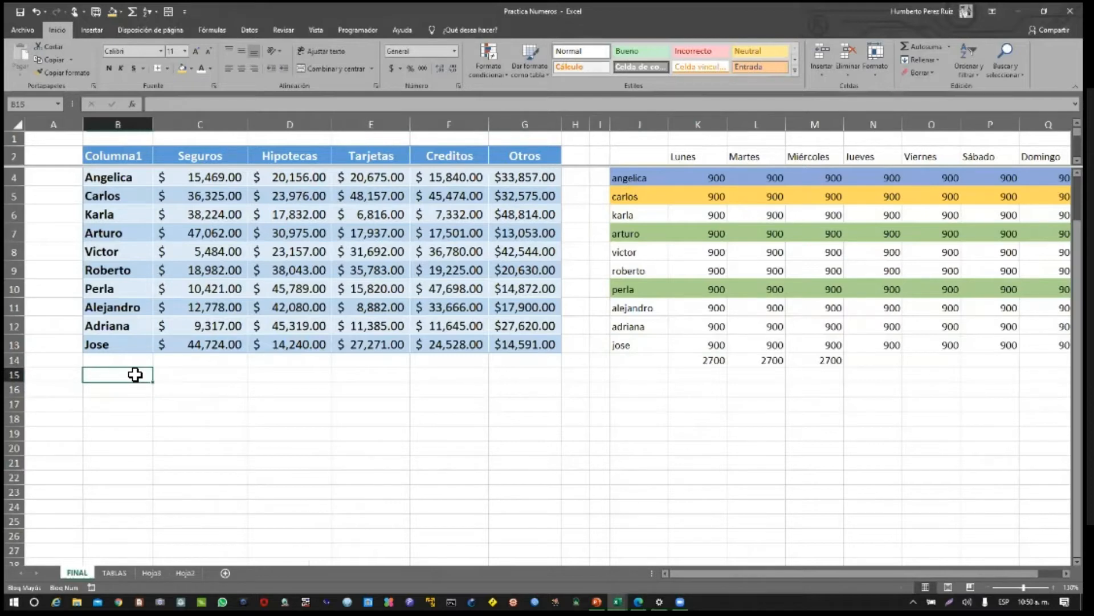
{"action": "scroll", "coordinate": [135, 374], "scroll_direction": "up", "scroll_amount": 1}
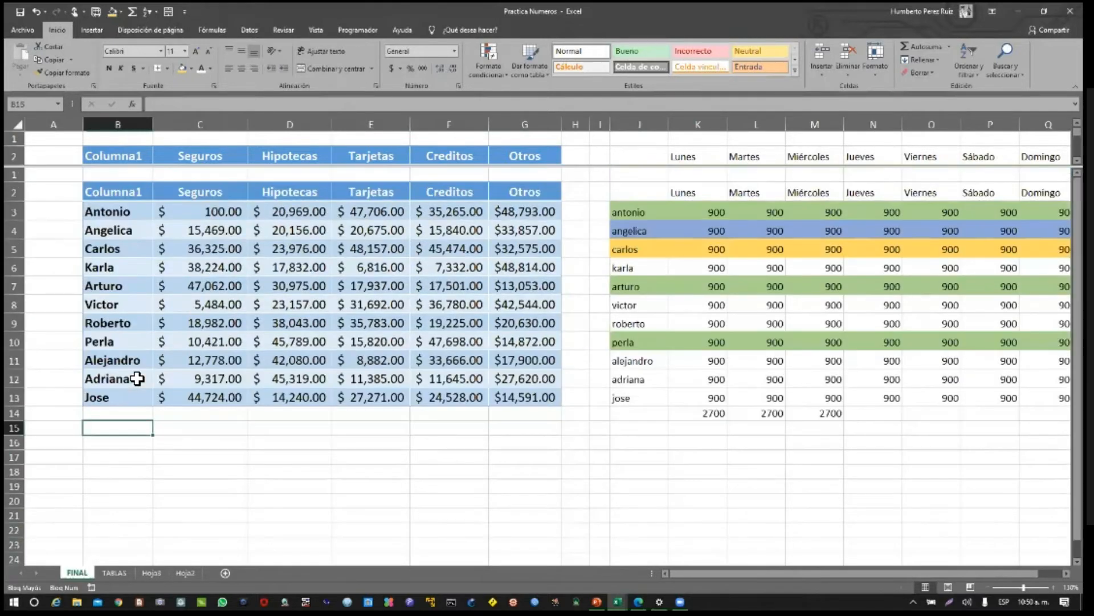
{"action": "left_click", "coordinate": [68, 419]}
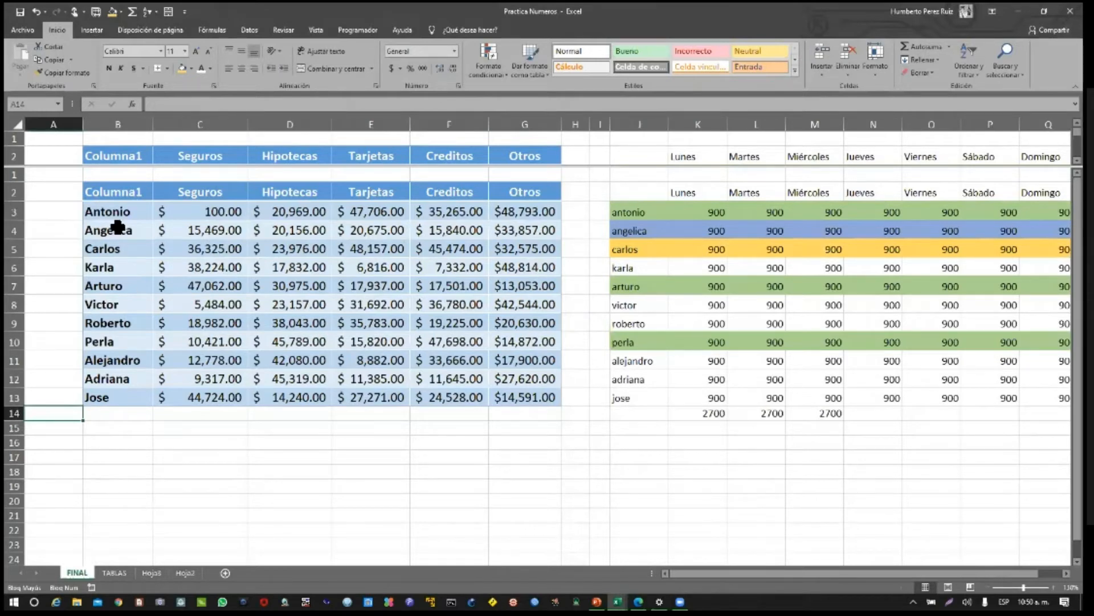
Open the Hoja3 sheet and enter the first salesperson's name in cell B6
{"action": "left_click", "coordinate": [151, 572]}
{"action": "left_click", "coordinate": [82, 159]}
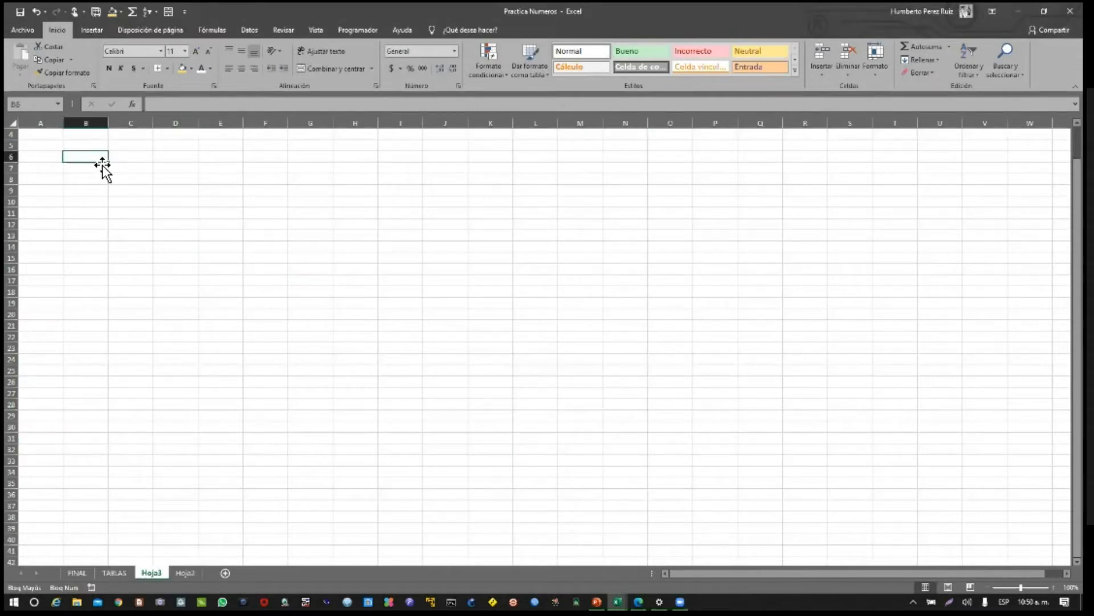
{"action": "type", "text": "ANTONIO"}
{"action": "key", "text": "Return"}
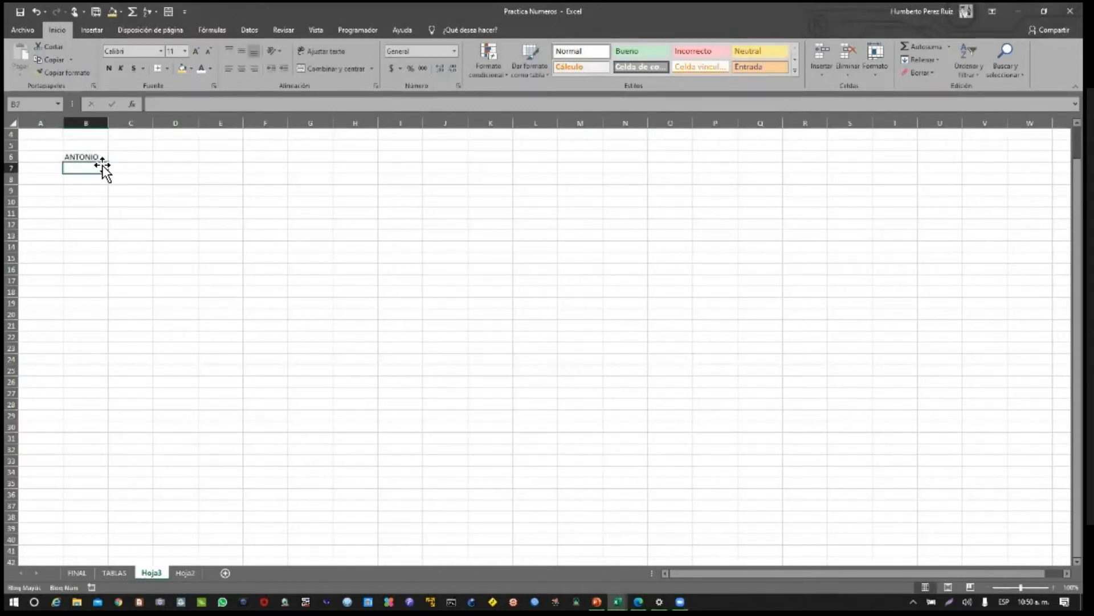
Fill the custom name list down column B through B16 and clear the repeated names in B17:B21
{"action": "left_click", "coordinate": [91, 157]}
{"action": "left_click_drag", "start_coordinate": [108, 162], "coordinate": [100, 335]}
{"action": "left_click_drag", "start_coordinate": [89, 282], "coordinate": [91, 328]}
{"action": "key", "text": "Delete"}
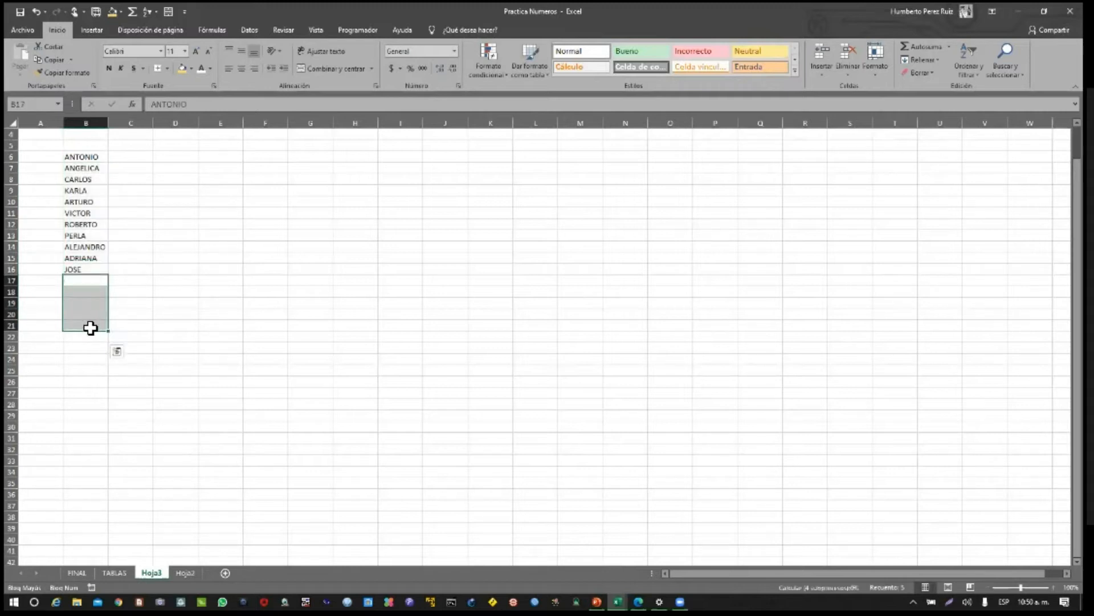
{"action": "key", "text": "Up"}
{"action": "key", "text": "Up"}
{"action": "key", "text": "Up"}
{"action": "key", "text": "Up"}
{"action": "key", "text": "Up"}
{"action": "key", "text": "Up"}
{"action": "key", "text": "Up"}
{"action": "key", "text": "Up"}
{"action": "key", "text": "Up"}
{"action": "key", "text": "Up"}
{"action": "key", "text": "Up"}
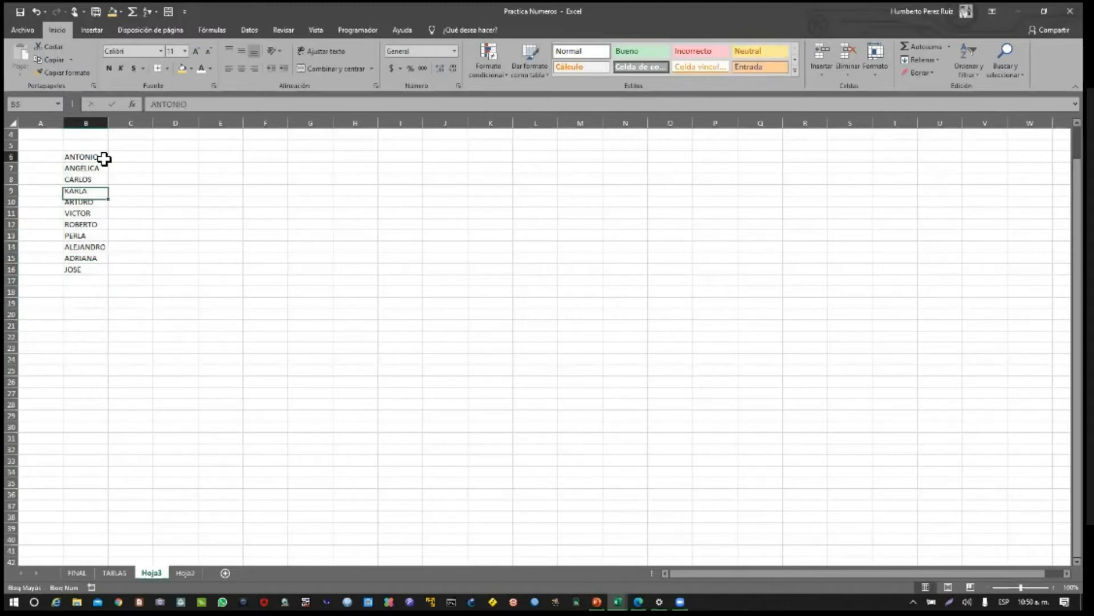
Enter Lunes in C5 of Hoja3 and fill the weekday headings across to Viernes in G5
{"action": "left_click", "coordinate": [135, 161]}
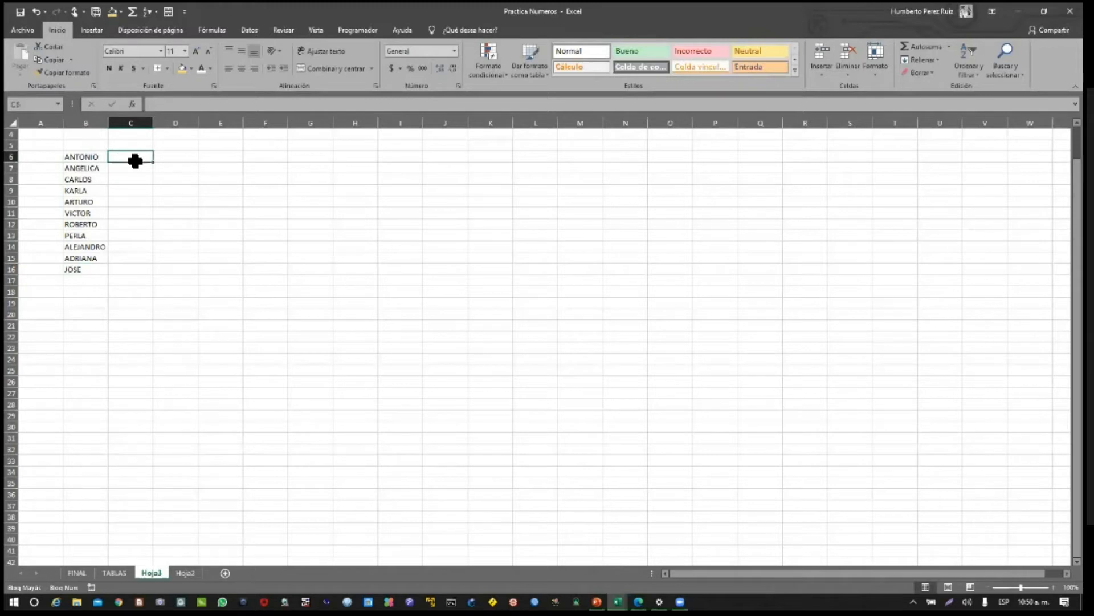
{"action": "key", "text": "Up"}
{"action": "left_click", "coordinate": [80, 572]}
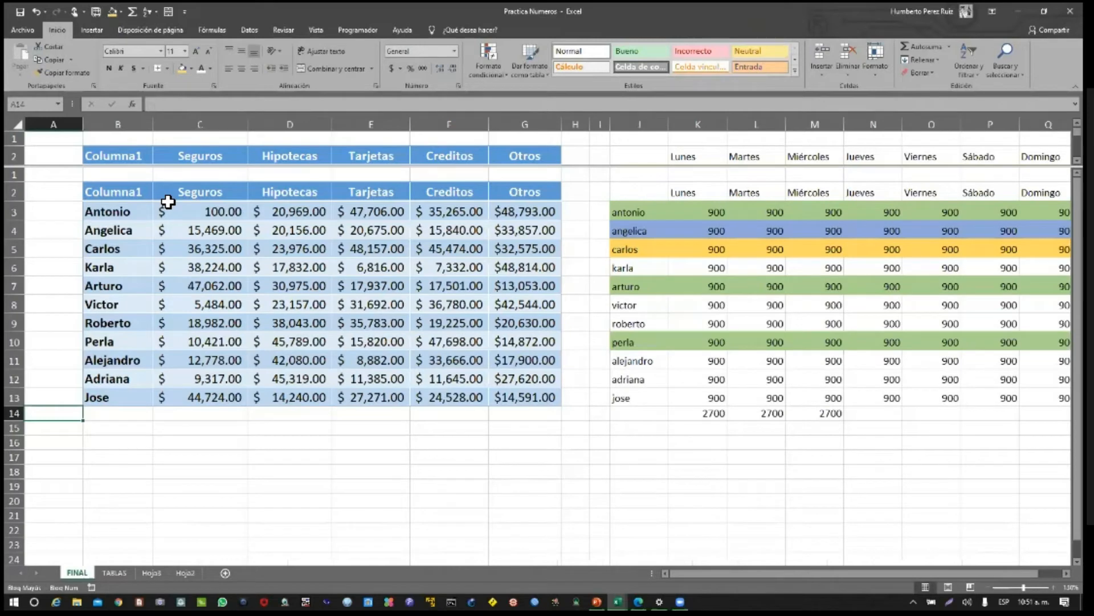
{"action": "left_click", "coordinate": [152, 571]}
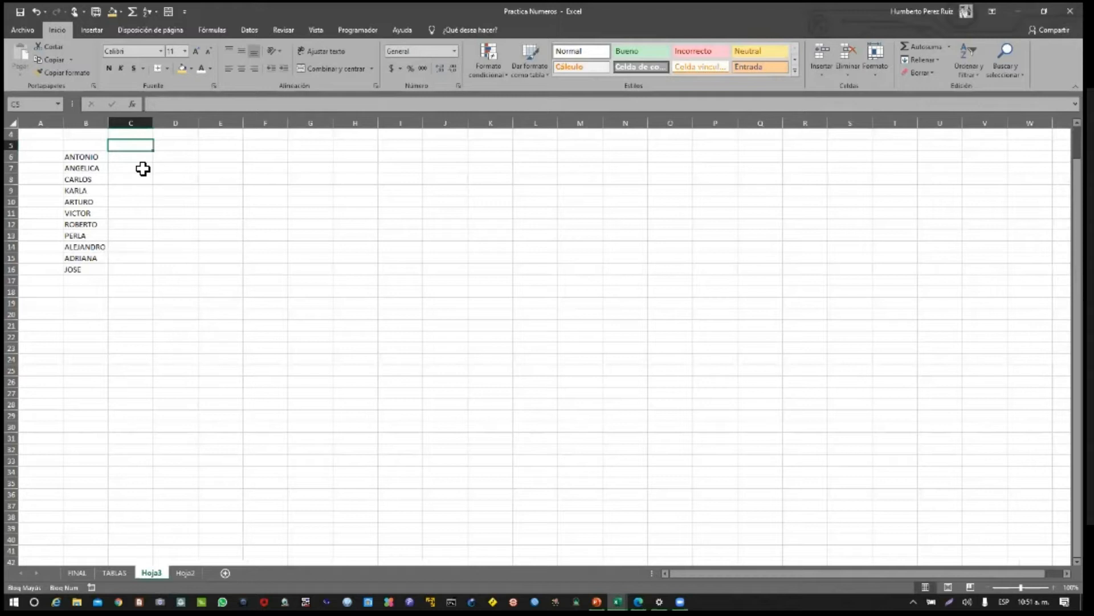
{"action": "type", "text": "lUNES"}
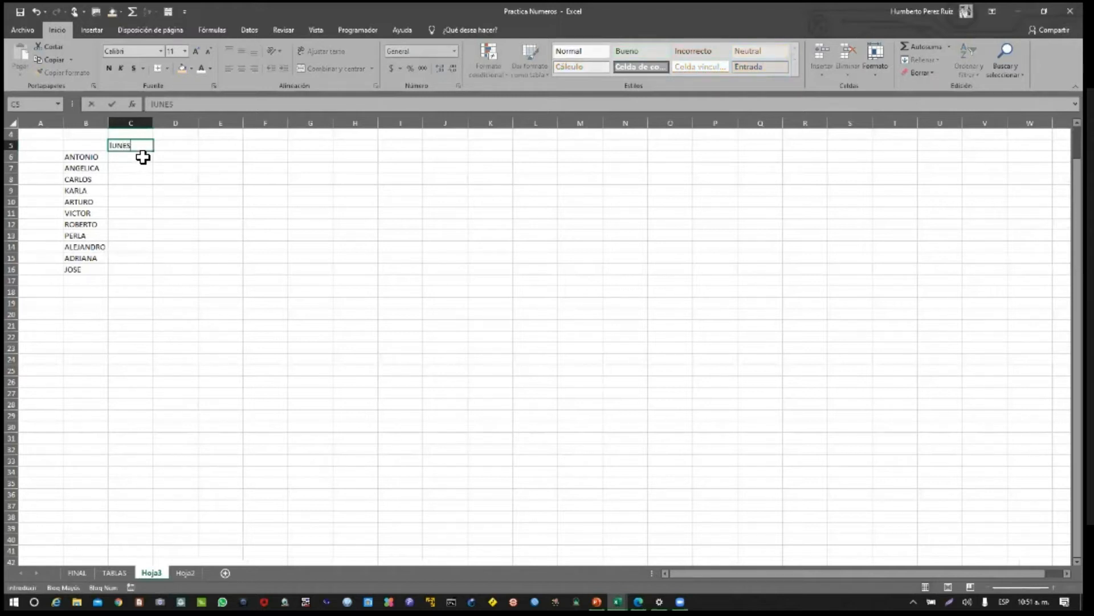
{"action": "key", "text": "Return"}
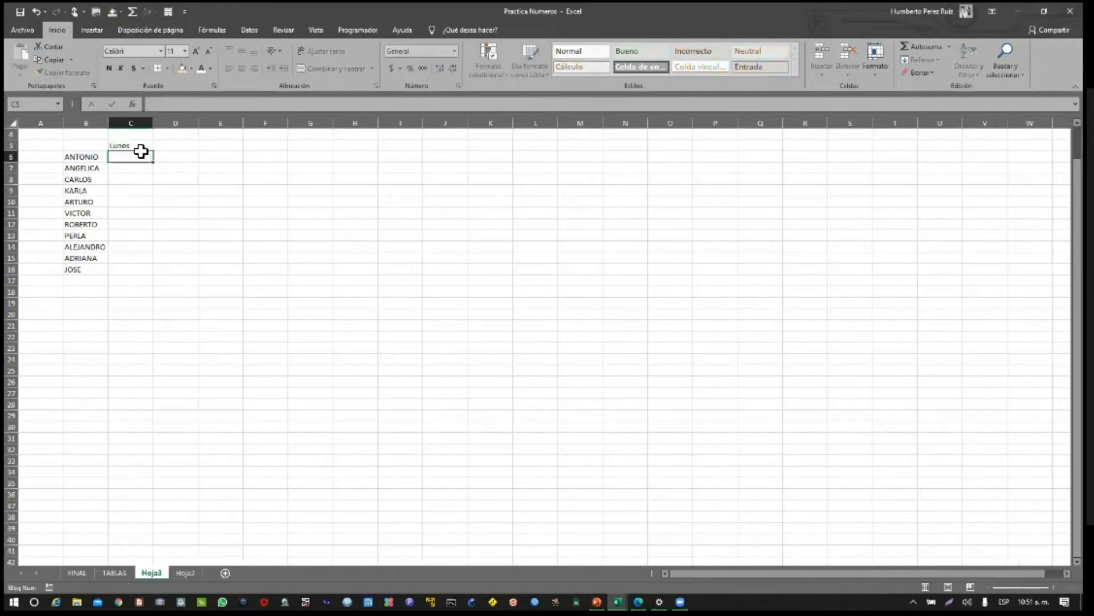
{"action": "left_click", "coordinate": [139, 147]}
{"action": "left_click_drag", "start_coordinate": [154, 156], "coordinate": [329, 163]}
Try to enter the formula =ALEATORIO.ENTRE(100.150) with the range C6:G16 selected
{"action": "left_click_drag", "start_coordinate": [131, 157], "coordinate": [325, 272]}
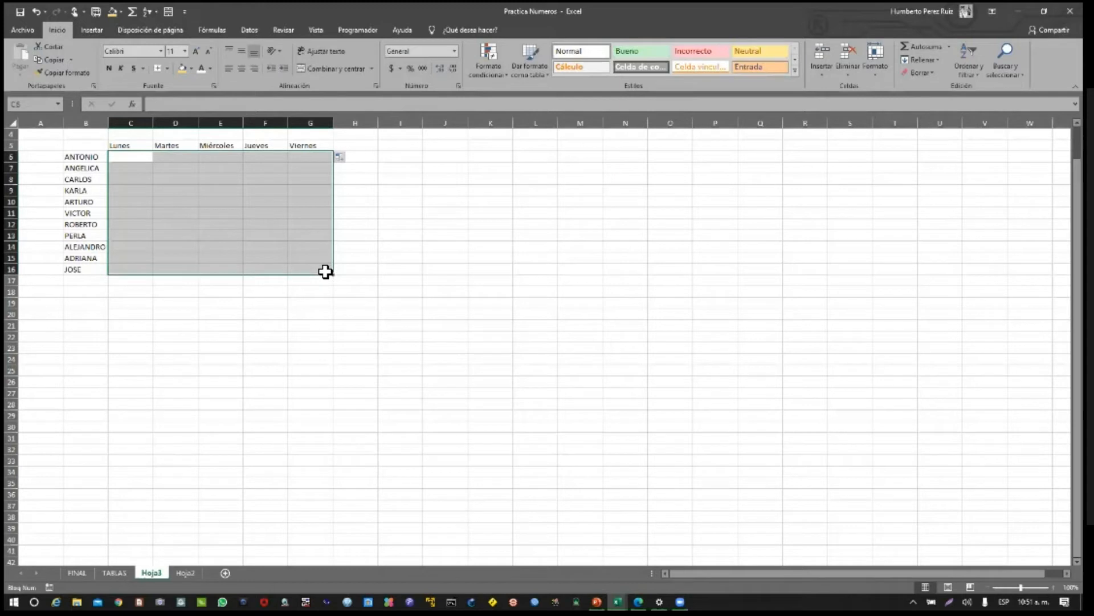
{"action": "type", "text": "="}
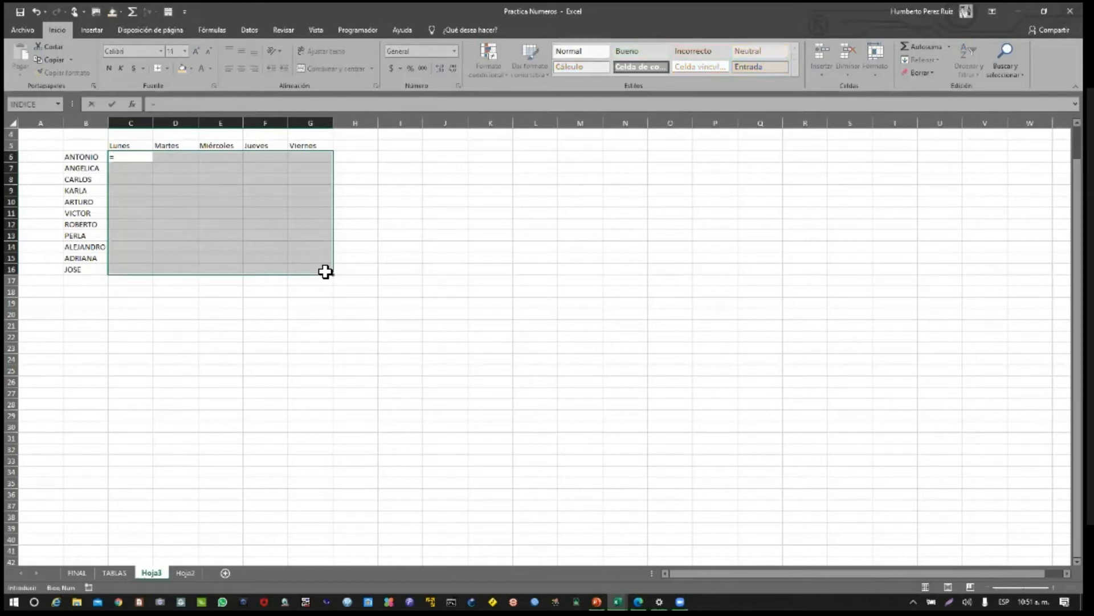
{"action": "type", "text": "alea"}
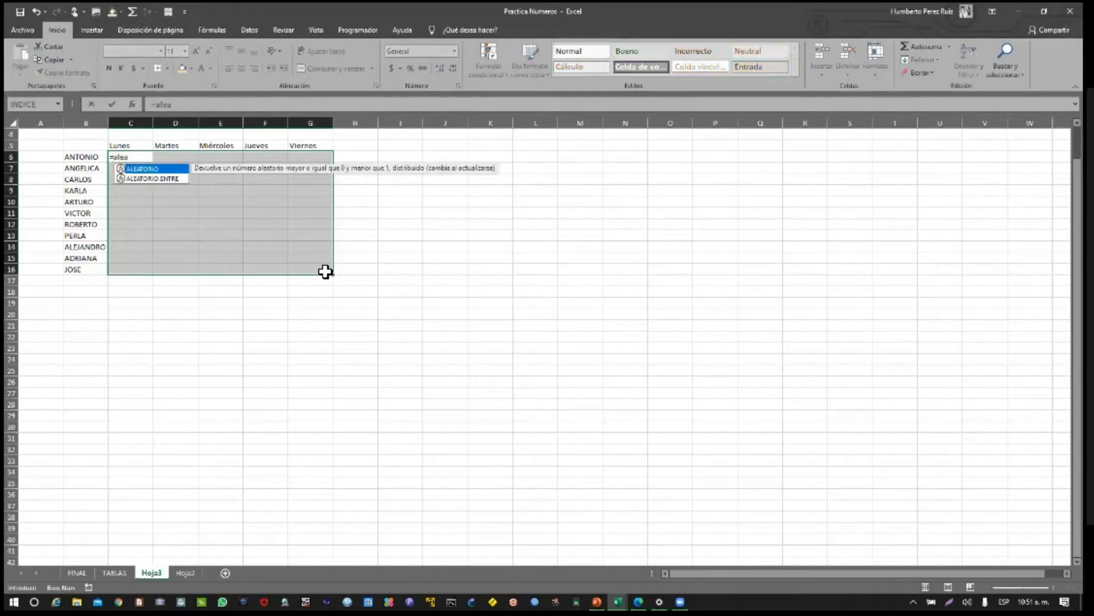
{"action": "key", "text": "Down"}
{"action": "key", "text": "Tab"}
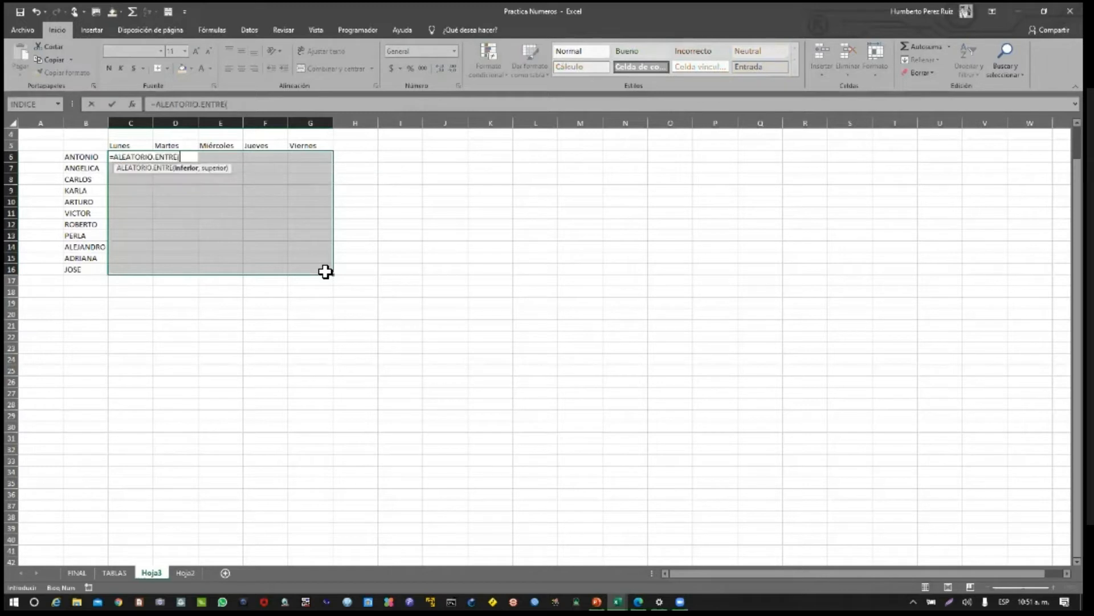
{"action": "type", "text": "100"}
{"action": "type", "text": ",15"}
{"action": "type", "text": "0)"}
{"action": "key", "text": "Return"}
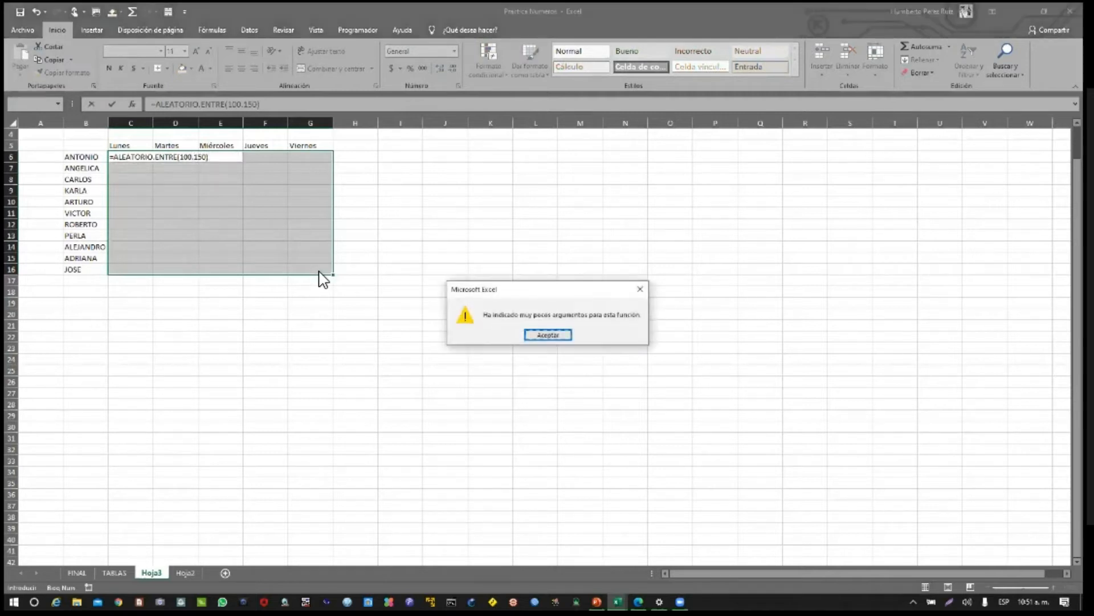
{"action": "key", "text": "Return"}
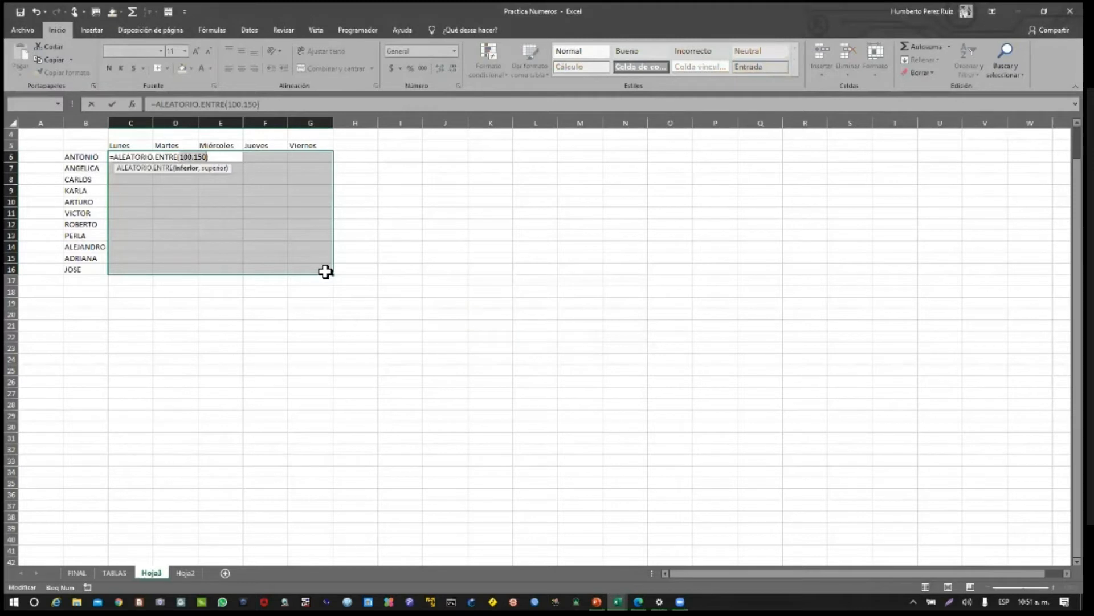
Correct the argument separator to give =ALEATORIO.ENTRE(100,150) in C6 and fill the formula over C6:G16
{"action": "key", "text": "Right"}
{"action": "key", "text": "Left"}
{"action": "key", "text": "Left"}
{"action": "key", "text": "Left"}
{"action": "key", "text": "BackSpace"}
{"action": "type", "text": ","}
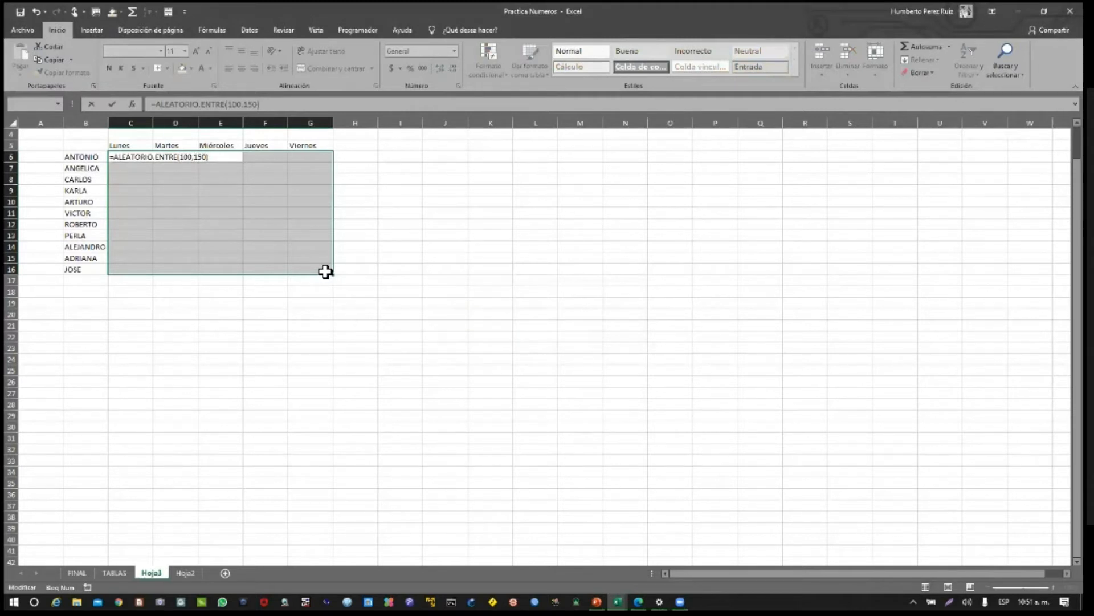
{"action": "key", "text": "Return"}
{"action": "key", "text": "Up"}
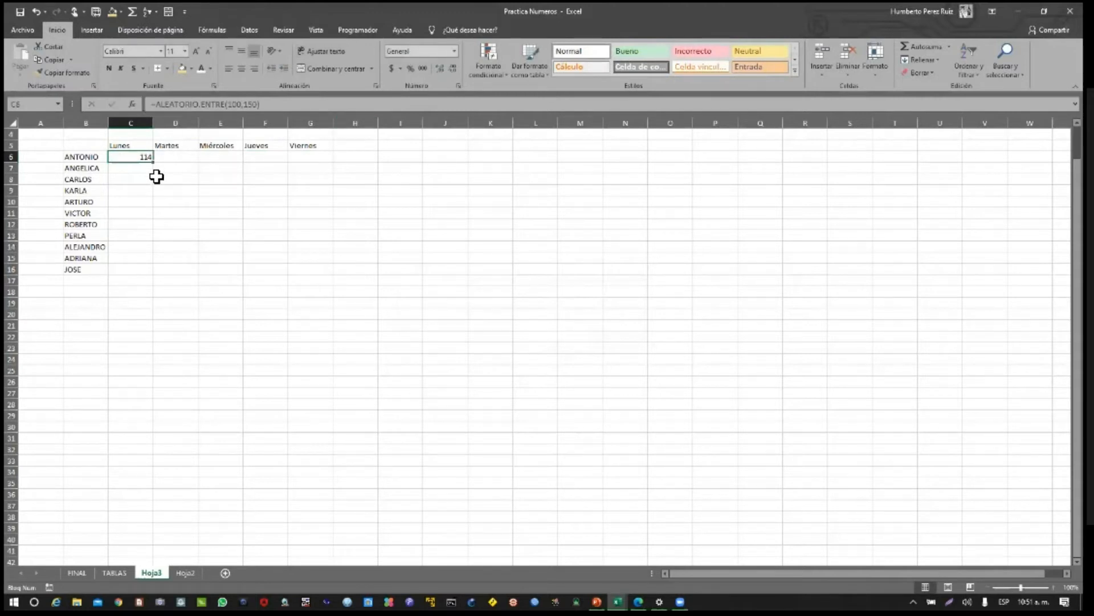
{"action": "left_click_drag", "start_coordinate": [154, 163], "coordinate": [321, 279]}
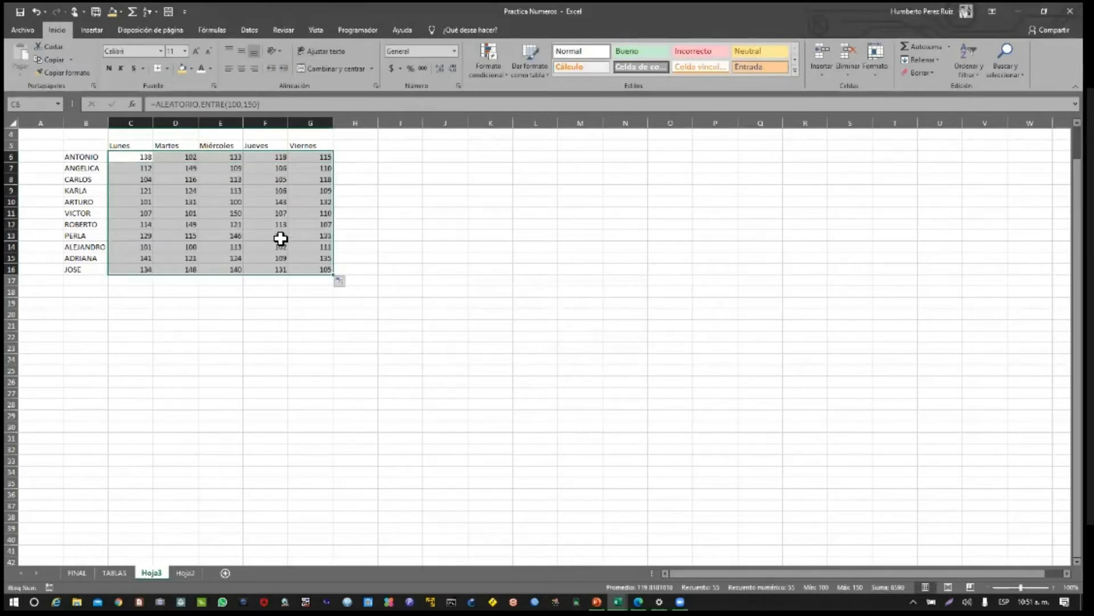
Replace the random-number formulas in C6:G16 with pasted fixed values and end the copy mode
{"action": "key", "text": "ctrl+c"}
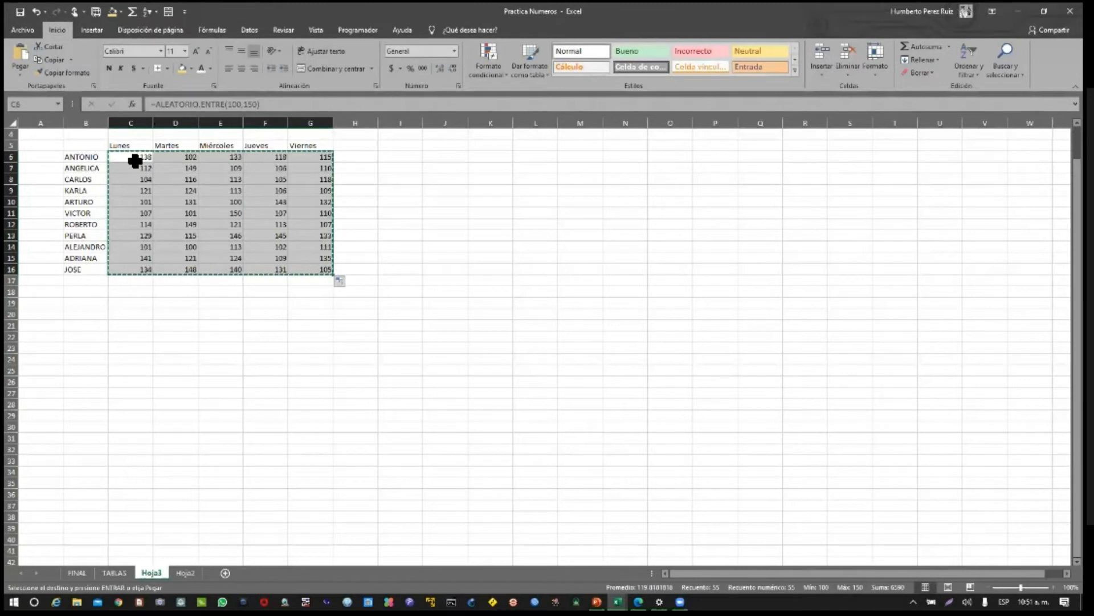
{"action": "left_click", "coordinate": [21, 71]}
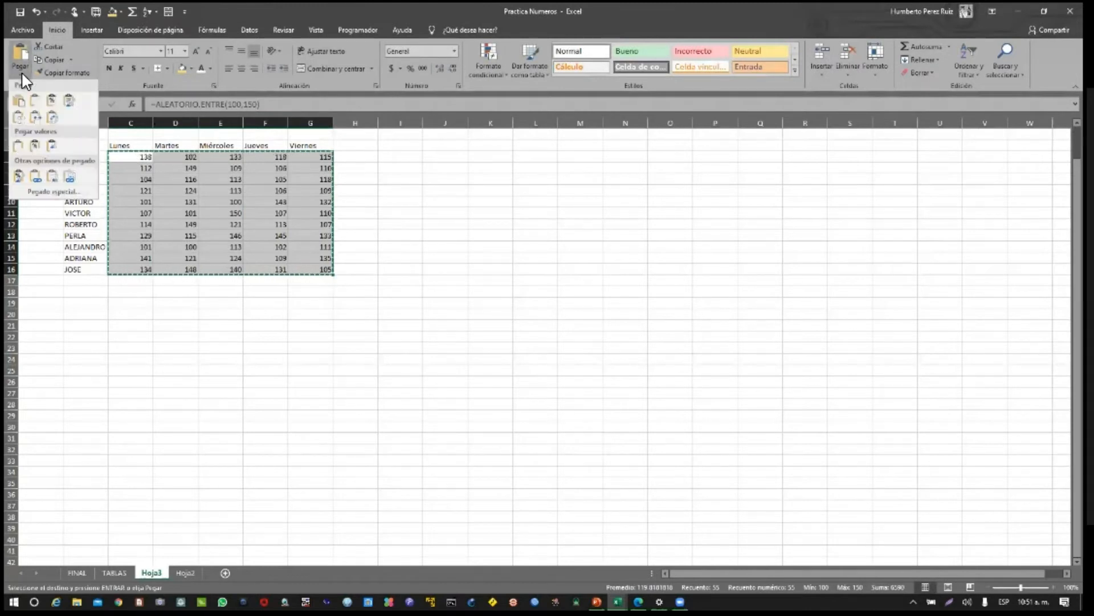
{"action": "left_click", "coordinate": [35, 147]}
{"action": "left_click", "coordinate": [201, 225]}
{"action": "key", "text": "Escape"}
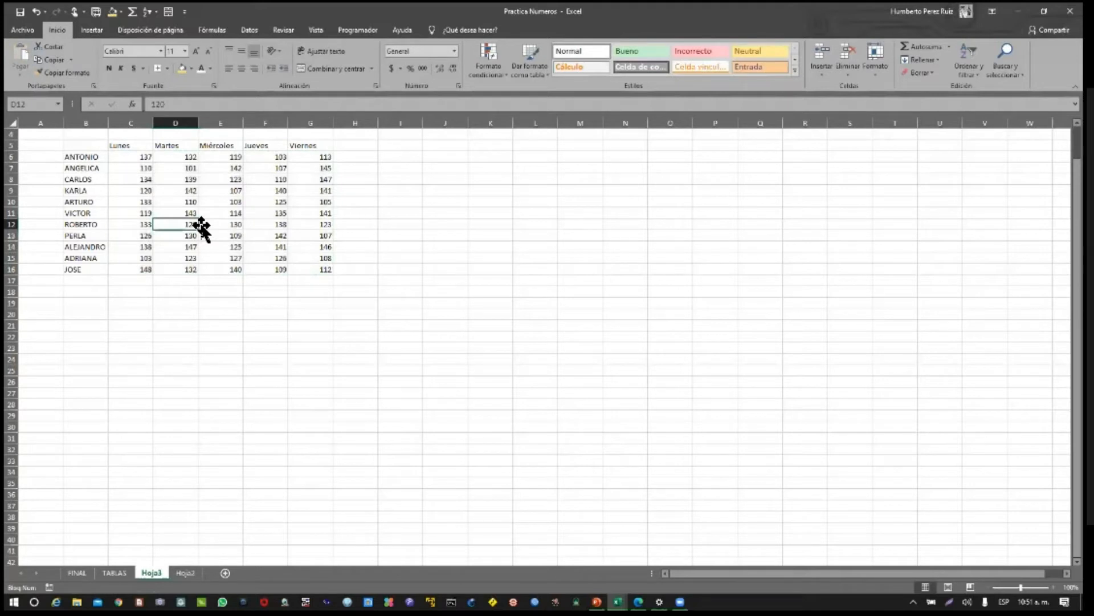
Examine the numbers in C6:G16 and check individual values in the Viernes column against their rows
{"action": "left_click", "coordinate": [142, 160]}
{"action": "left_click_drag", "start_coordinate": [241, 186], "coordinate": [326, 269]}
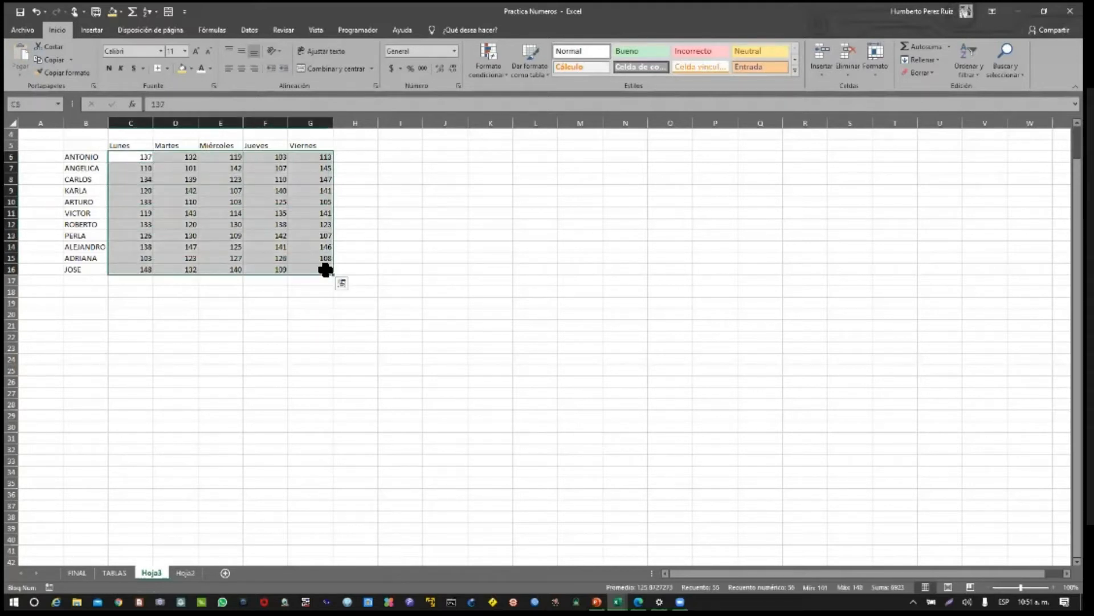
{"action": "left_click", "coordinate": [325, 171]}
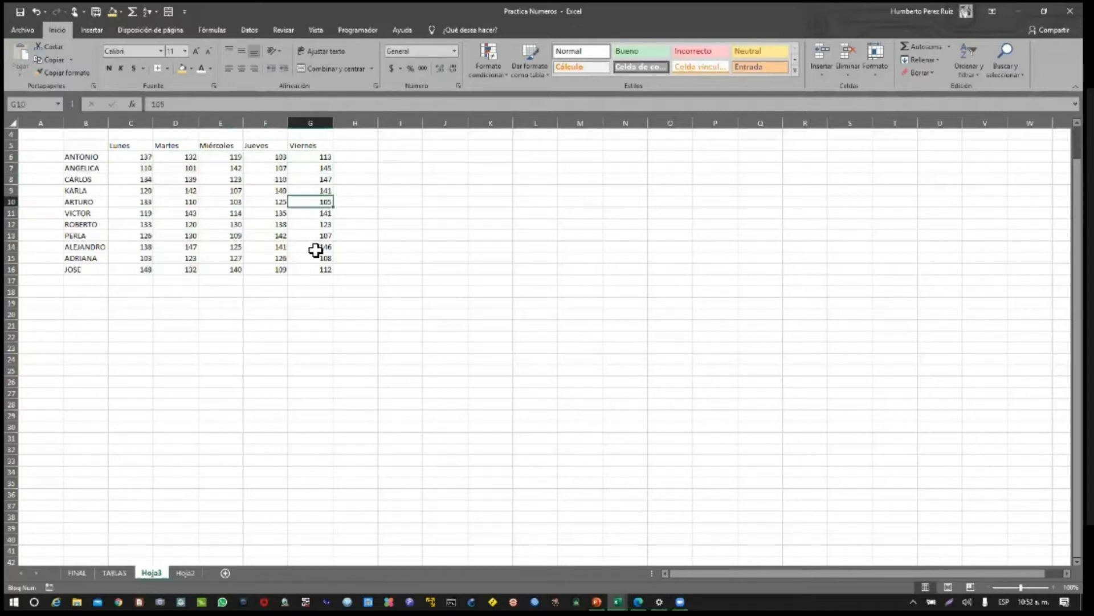
{"action": "left_click", "coordinate": [394, 259]}
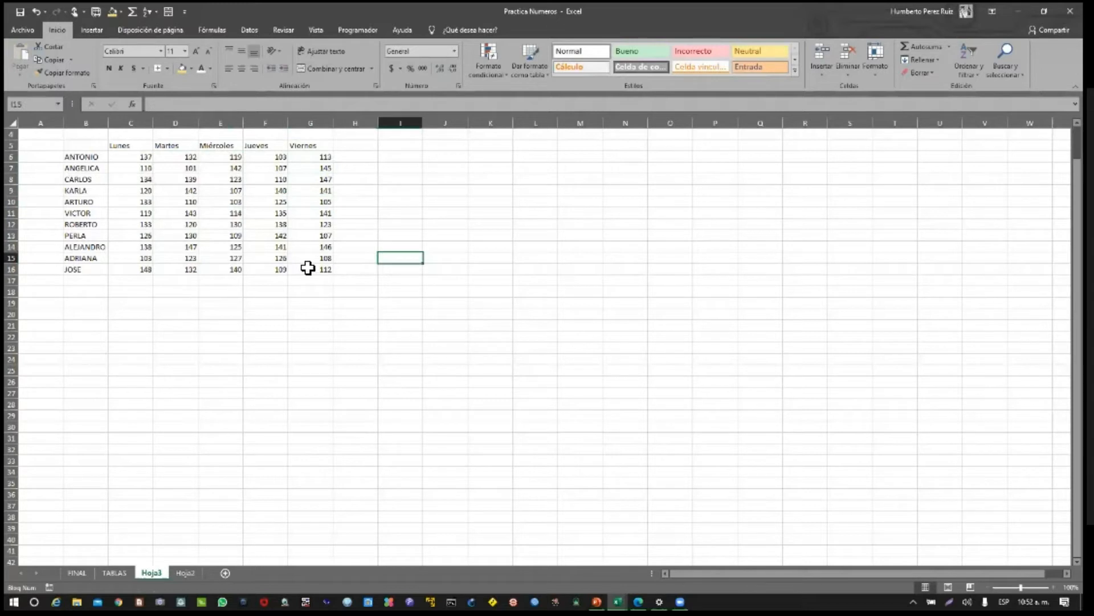
{"action": "left_click", "coordinate": [311, 237]}
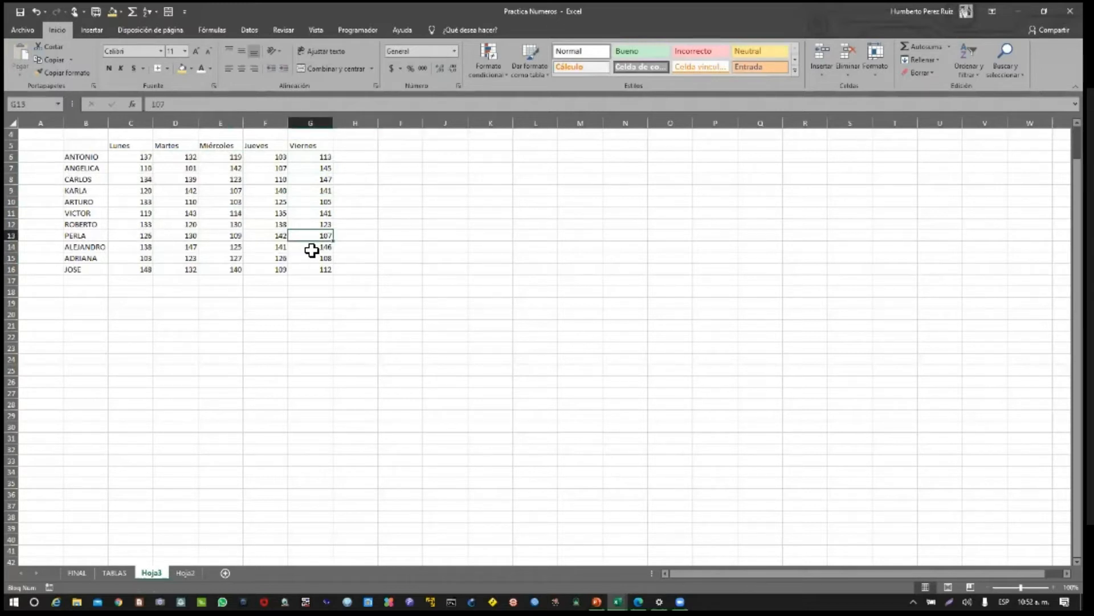
{"action": "left_click", "coordinate": [312, 251]}
{"action": "left_click", "coordinate": [314, 238]}
{"action": "left_click", "coordinate": [358, 303]}
Format the range B5:G16 as a table with headers, using the light-blue banded style from the Medio group
{"action": "left_click", "coordinate": [90, 151]}
{"action": "left_click_drag", "start_coordinate": [90, 153], "coordinate": [318, 272]}
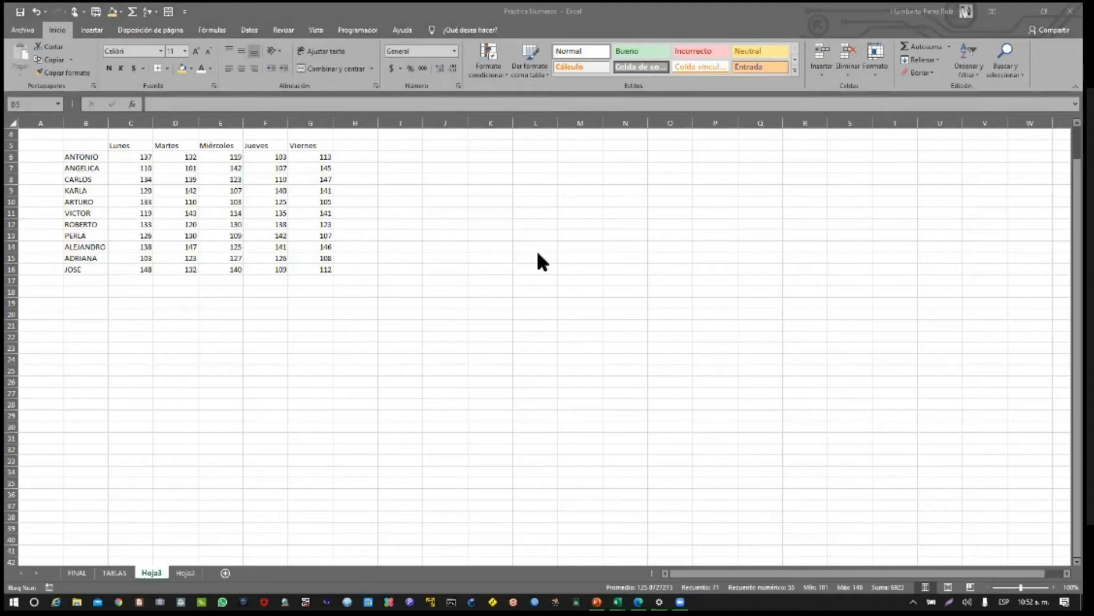
{"action": "left_click", "coordinate": [539, 76]}
{"action": "left_click", "coordinate": [539, 77]}
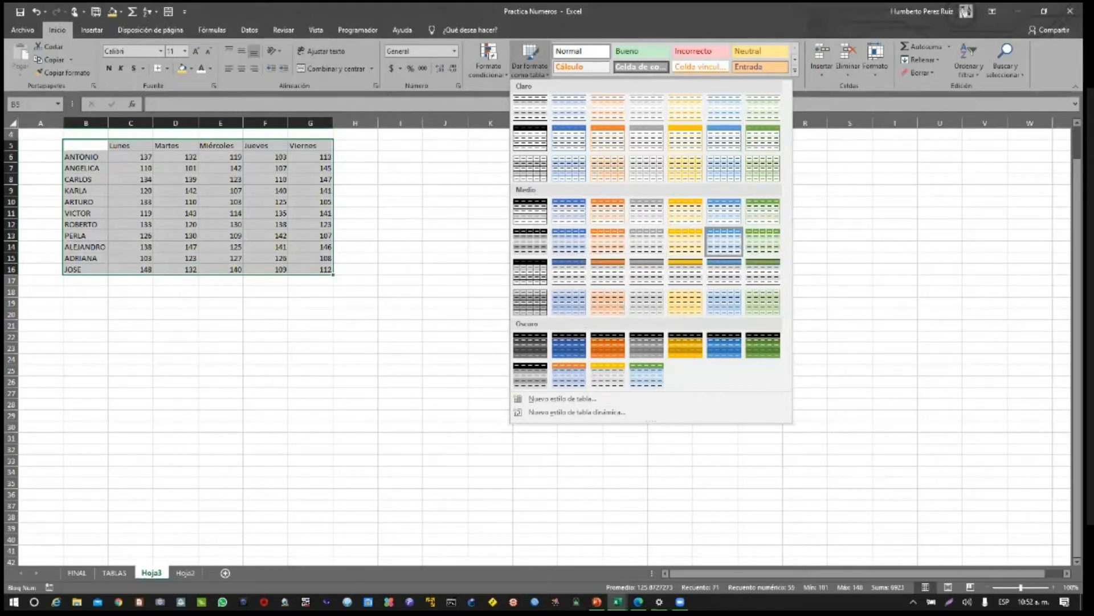
{"action": "left_click", "coordinate": [724, 242]}
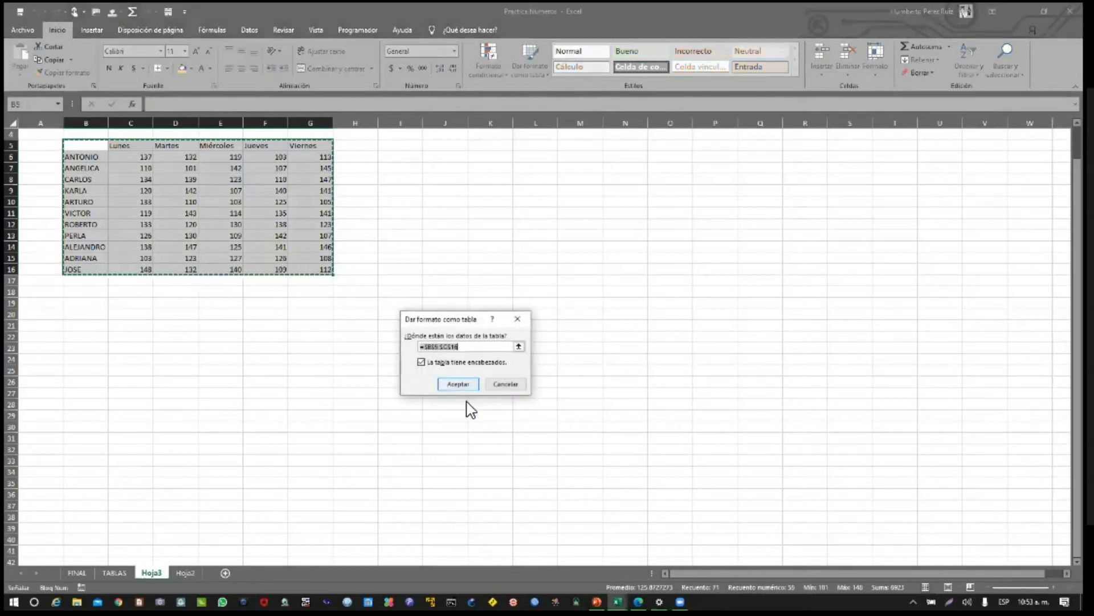
{"action": "left_click", "coordinate": [460, 385]}
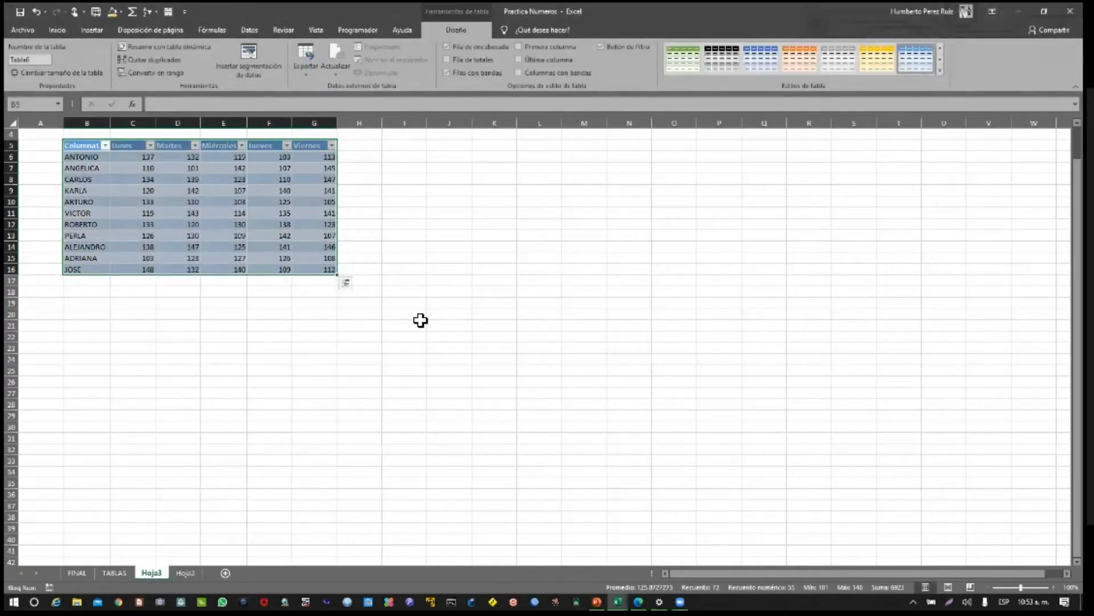
{"action": "left_click", "coordinate": [421, 320]}
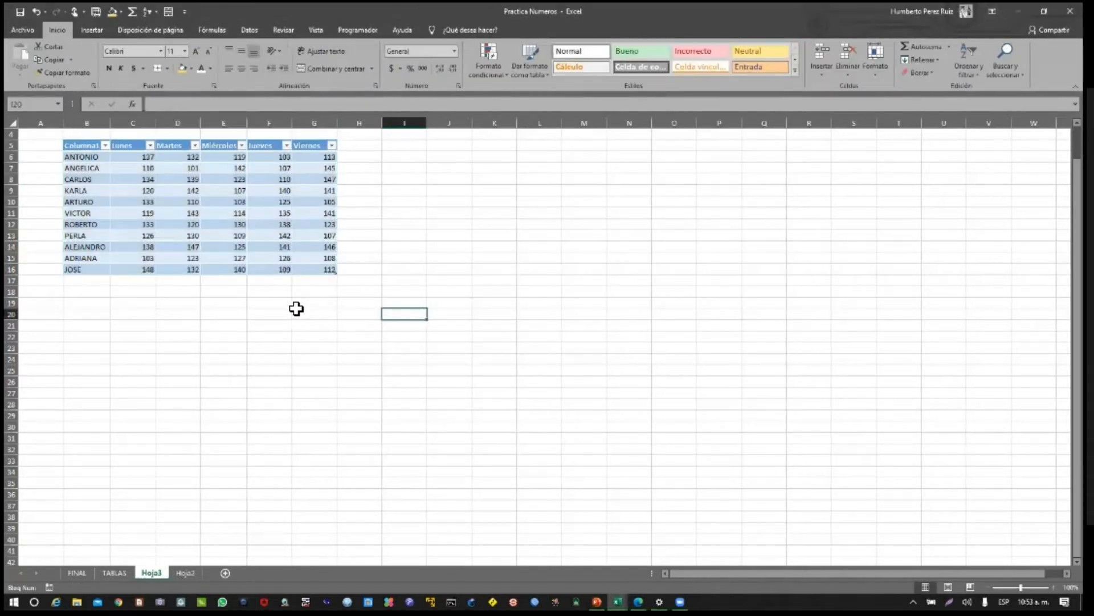
Select the whole formatted table B5:G16 to examine its extent and alternating row shading
{"action": "left_click", "coordinate": [328, 271]}
{"action": "left_click_drag", "start_coordinate": [192, 224], "coordinate": [78, 151]}
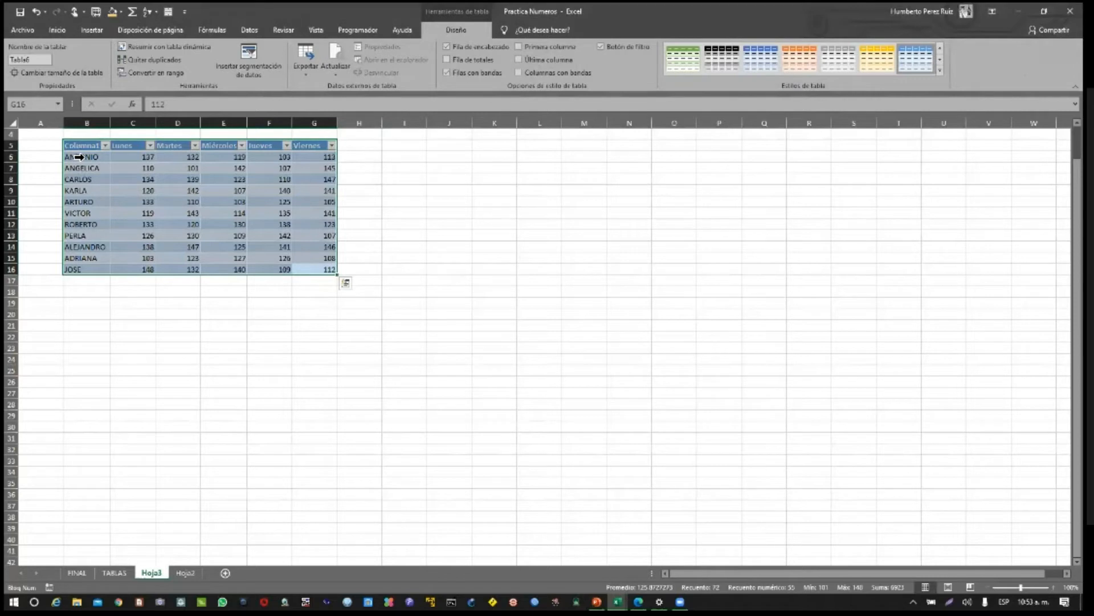
{"action": "left_click", "coordinate": [399, 317]}
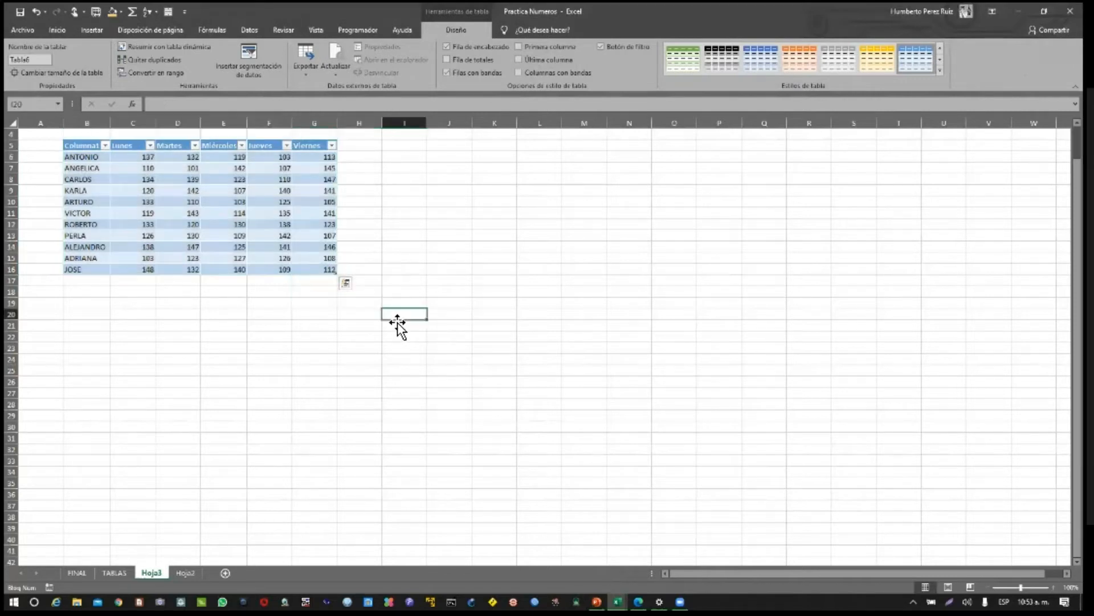
{"action": "left_click", "coordinate": [95, 152]}
{"action": "left_click", "coordinate": [85, 151]}
{"action": "left_click_drag", "start_coordinate": [206, 193], "coordinate": [332, 275]}
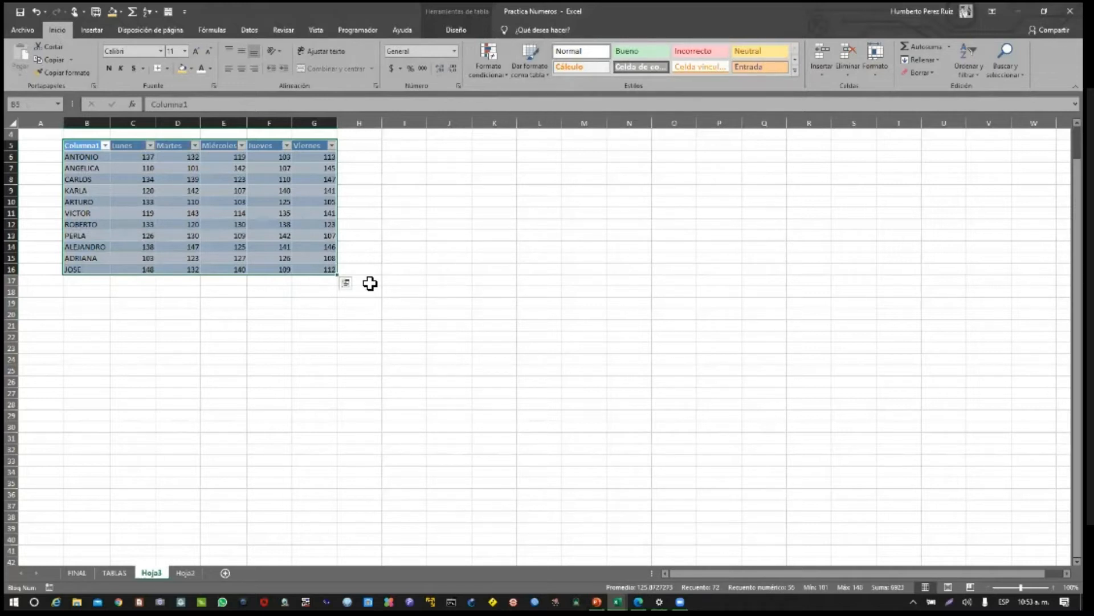
View the filter options of the table's Columna1, Lunes and Martes headers without applying any filter
{"action": "left_click", "coordinate": [106, 147]}
{"action": "left_click", "coordinate": [106, 146]}
{"action": "left_click", "coordinate": [150, 146]}
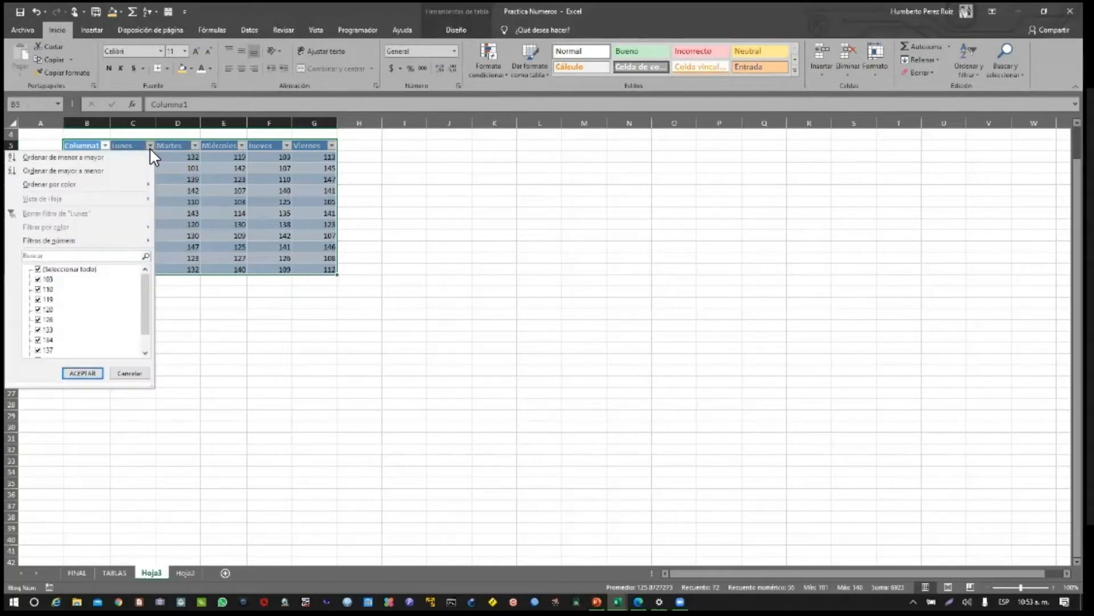
{"action": "left_click", "coordinate": [149, 146]}
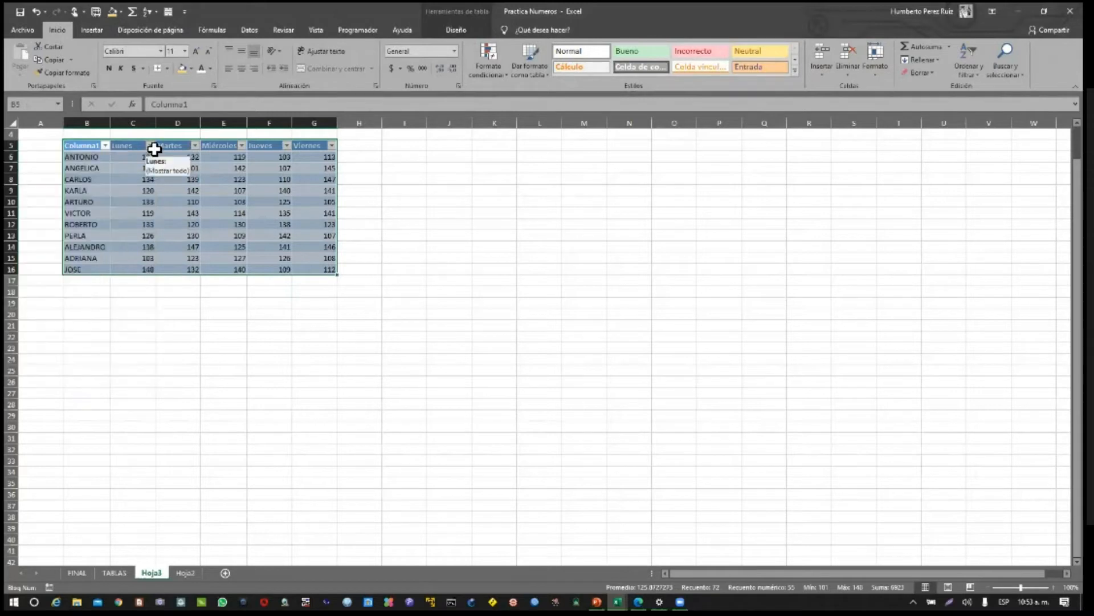
{"action": "left_click", "coordinate": [195, 146]}
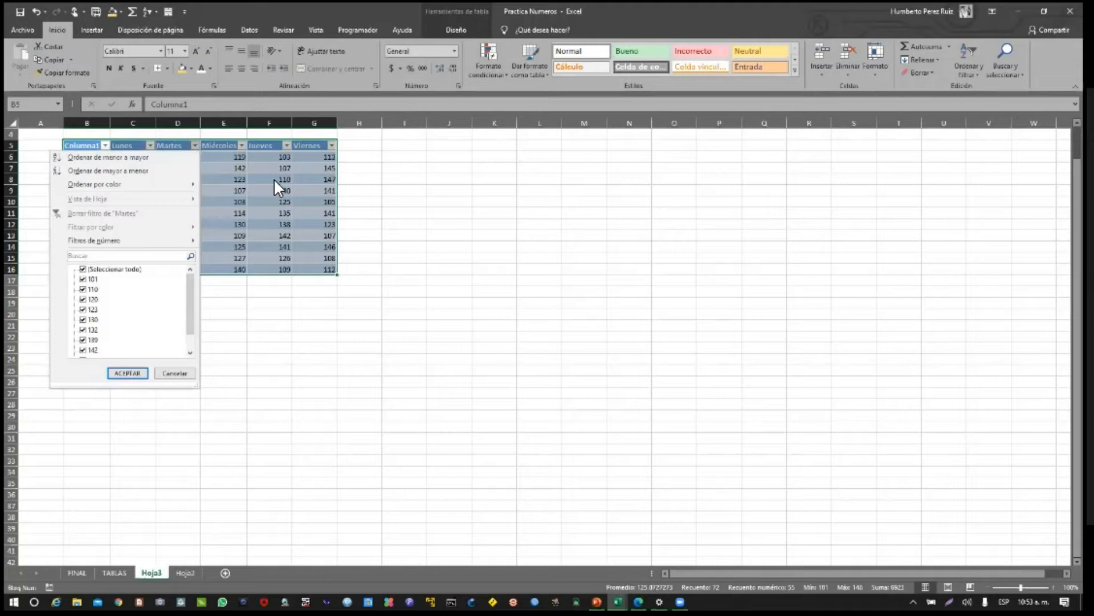
{"action": "key", "text": "Escape"}
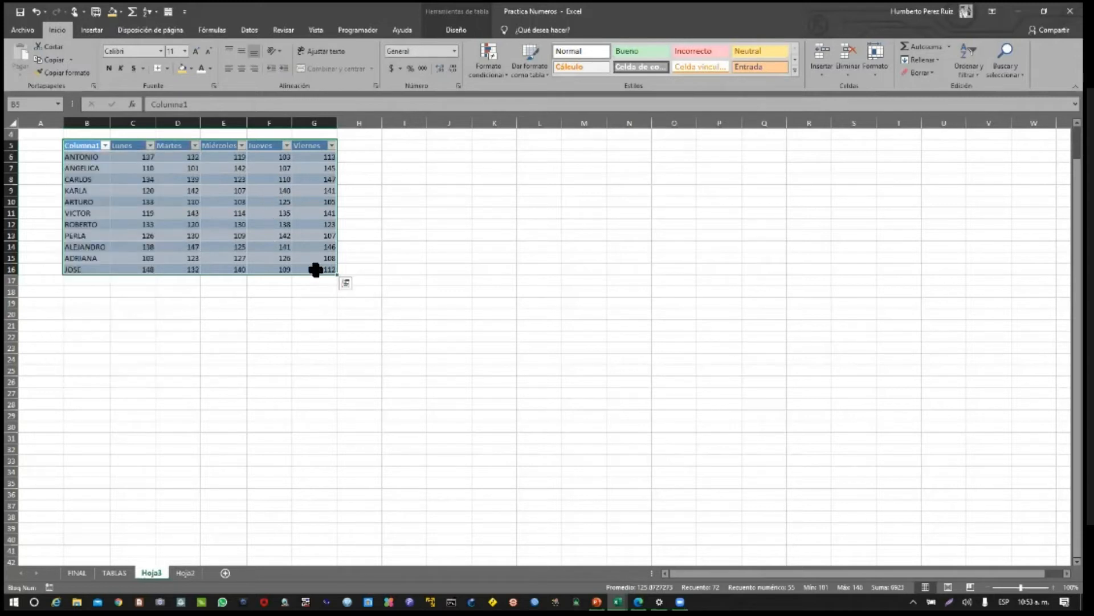
Undo the table formatting of B5:G16 and copy the plain range to J5
{"action": "key", "text": "ctrl+z"}
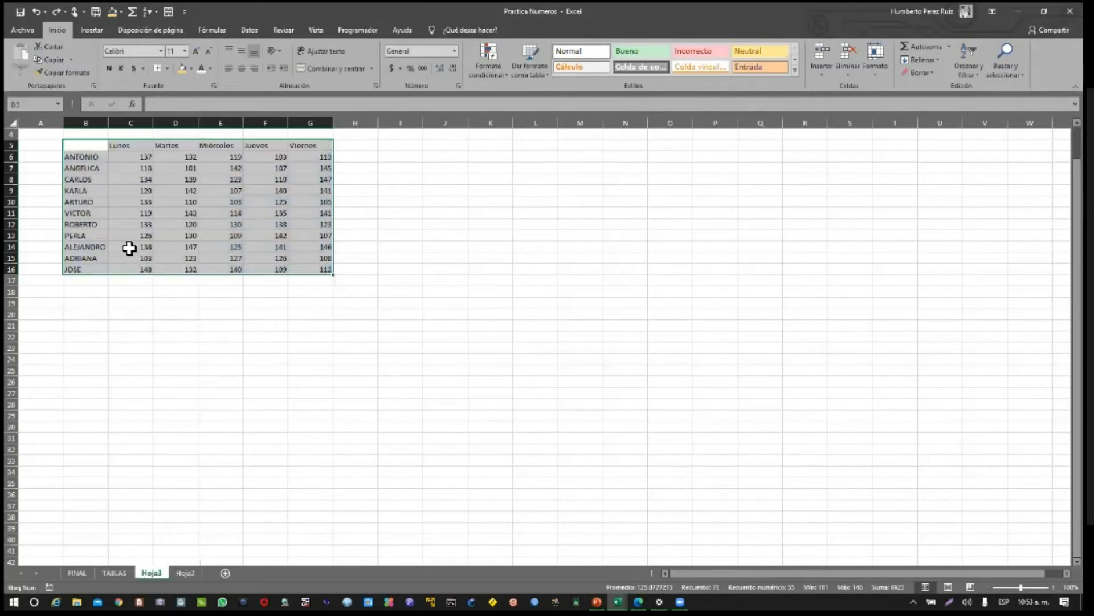
{"action": "key", "text": "ctrl+c"}
{"action": "left_click", "coordinate": [444, 146]}
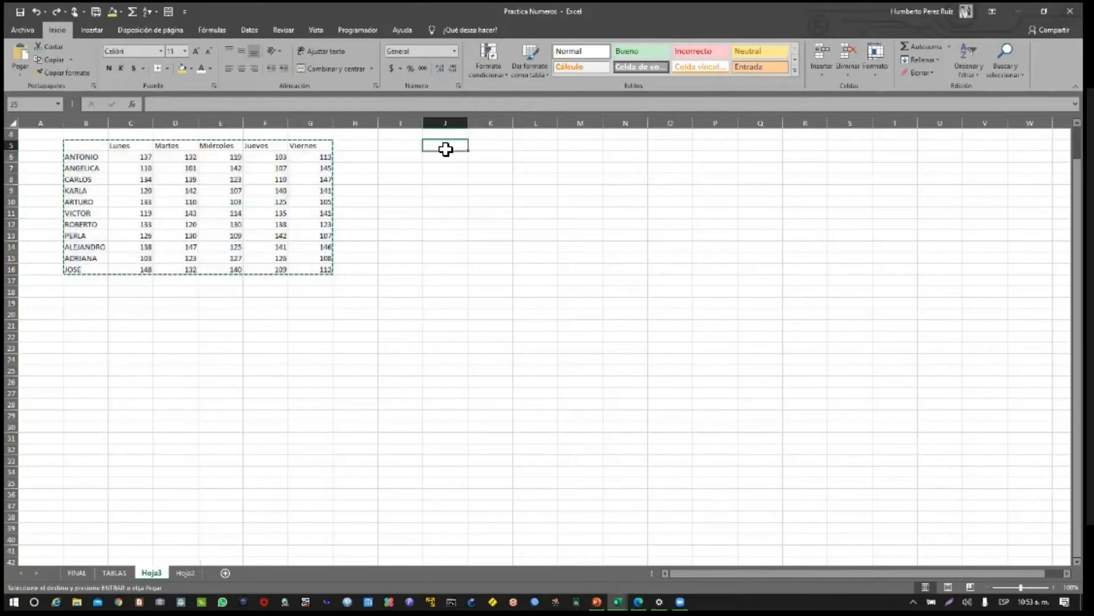
{"action": "key", "text": "ctrl+v"}
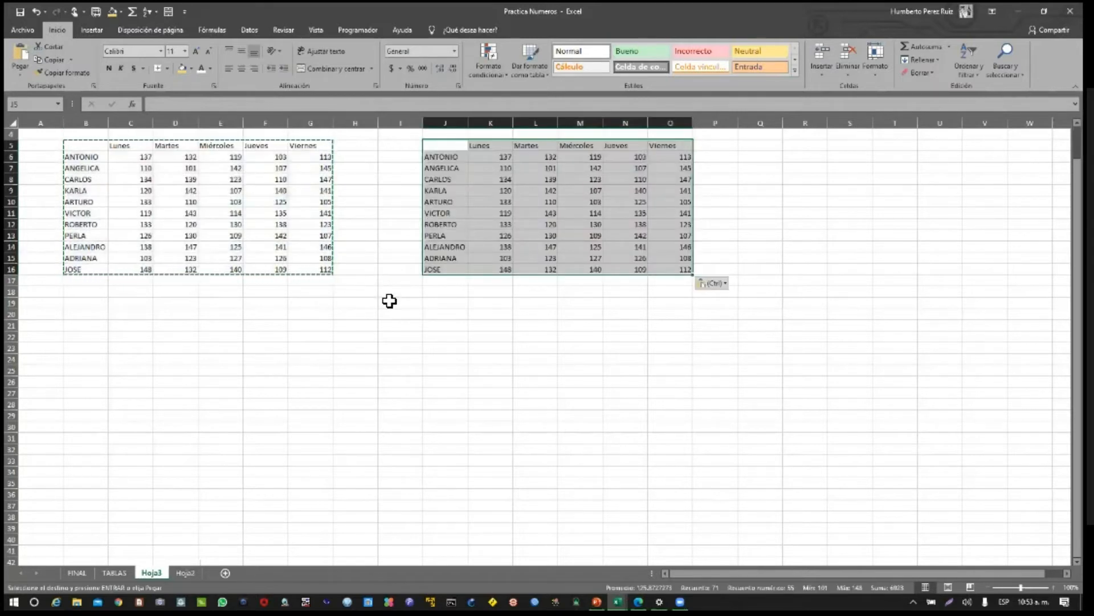
{"action": "key", "text": "Escape"}
Convert the range B5:G16 into a table with headers in the default blue banded style
{"action": "left_click_drag", "start_coordinate": [90, 146], "coordinate": [322, 285]}
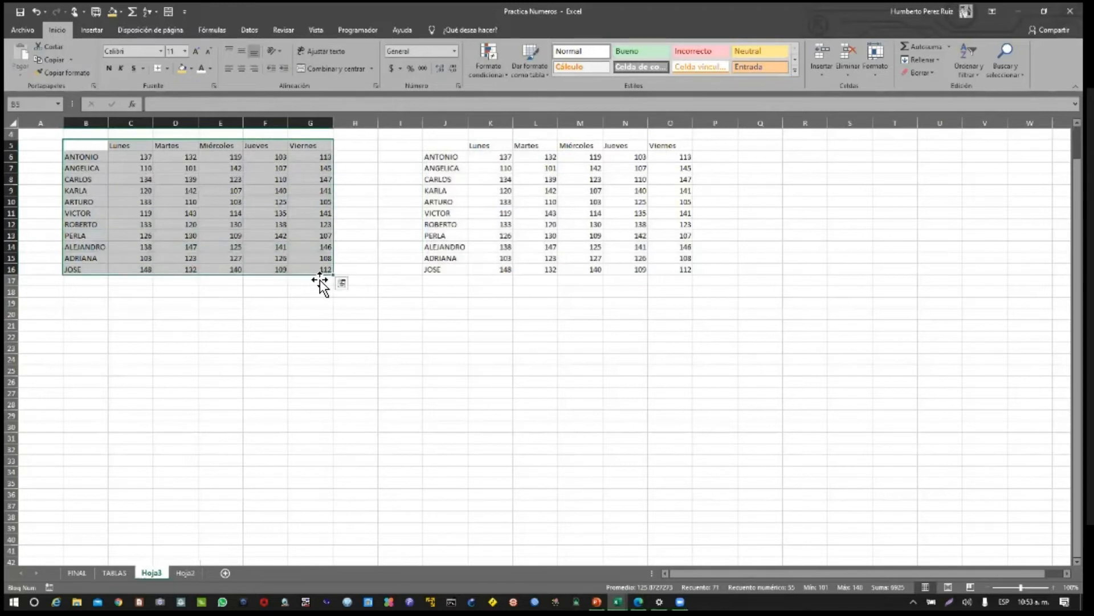
{"action": "key", "text": "ctrl+t"}
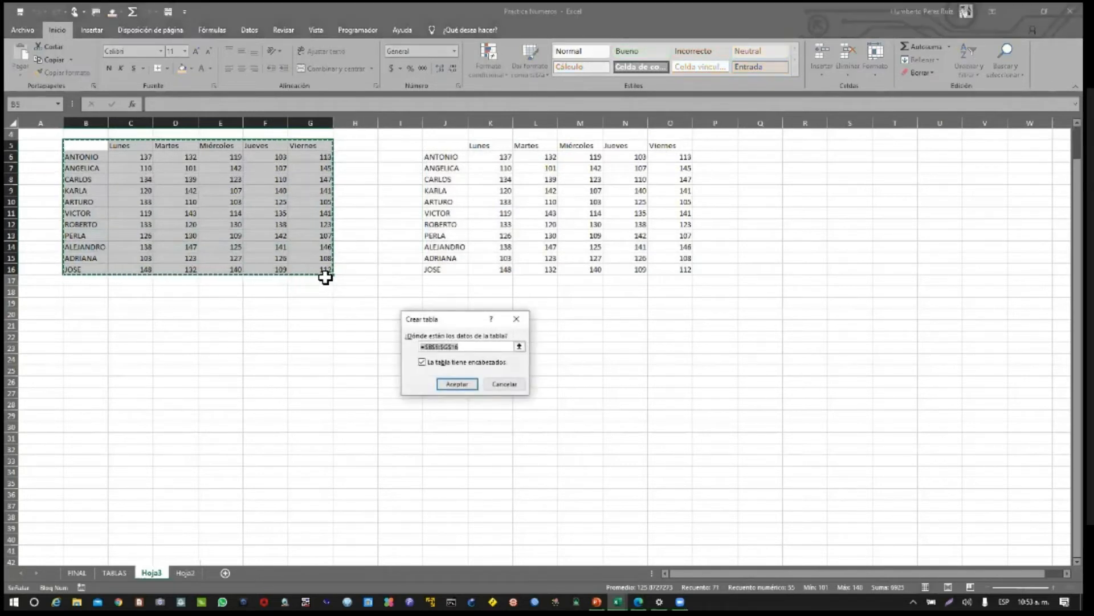
{"action": "left_click", "coordinate": [460, 384]}
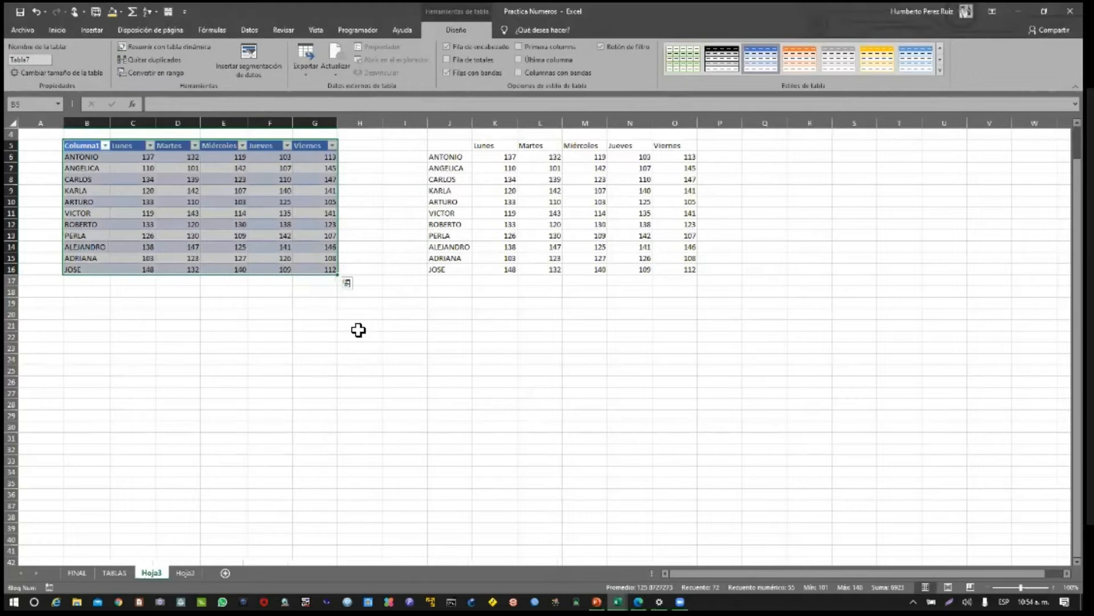
{"action": "left_click", "coordinate": [366, 308]}
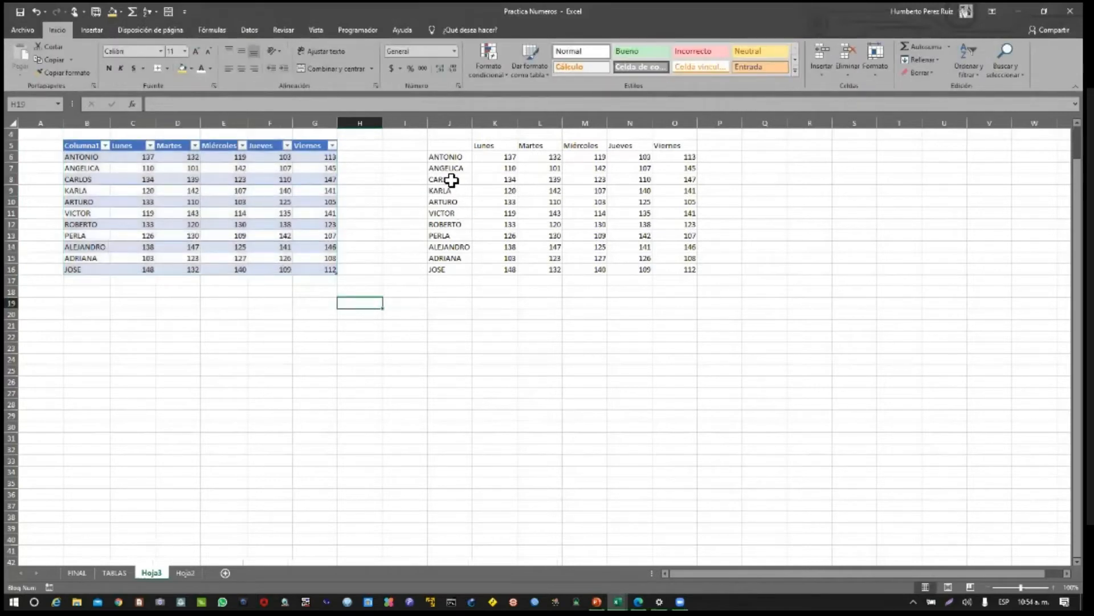
Format the copied range J5:O16 as a table with headers, using the green banded style from the Medio group
{"action": "left_click", "coordinate": [450, 148]}
{"action": "left_click_drag", "start_coordinate": [502, 166], "coordinate": [690, 269]}
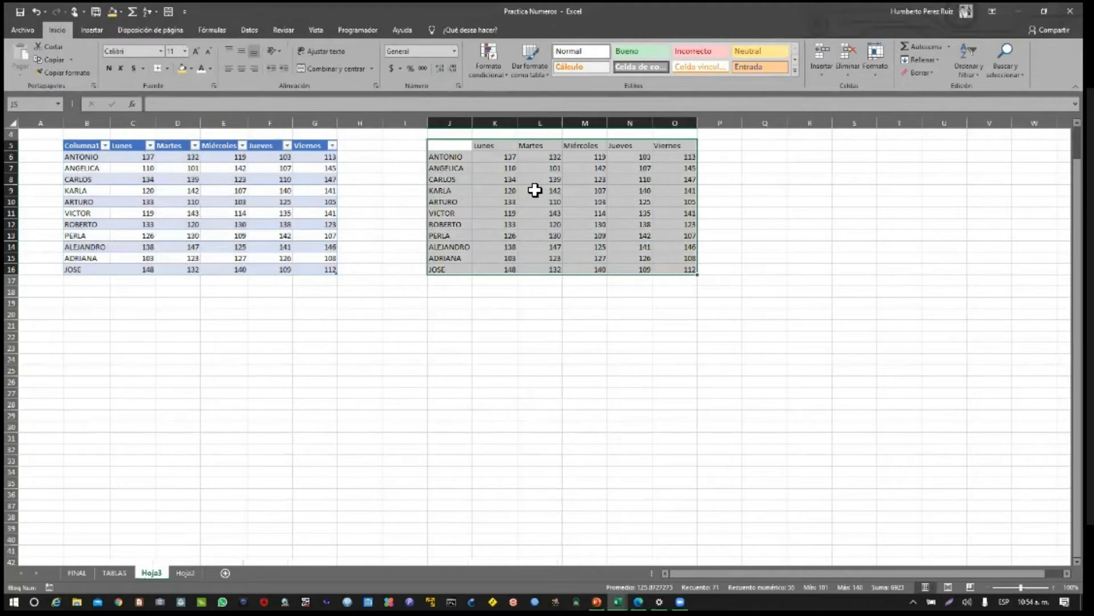
{"action": "left_click", "coordinate": [532, 77]}
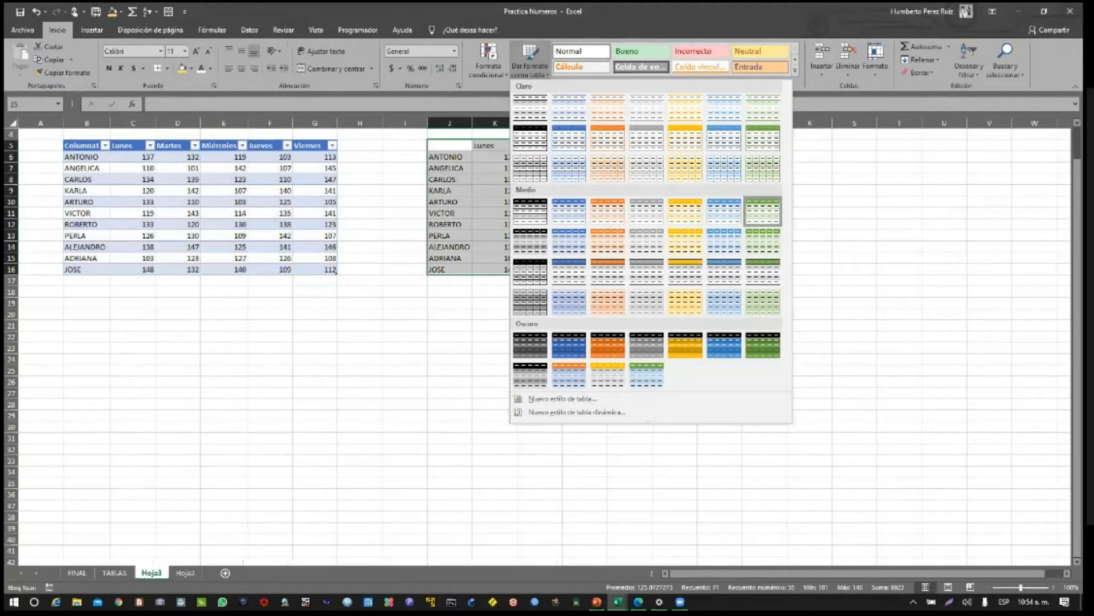
{"action": "left_click", "coordinate": [759, 217]}
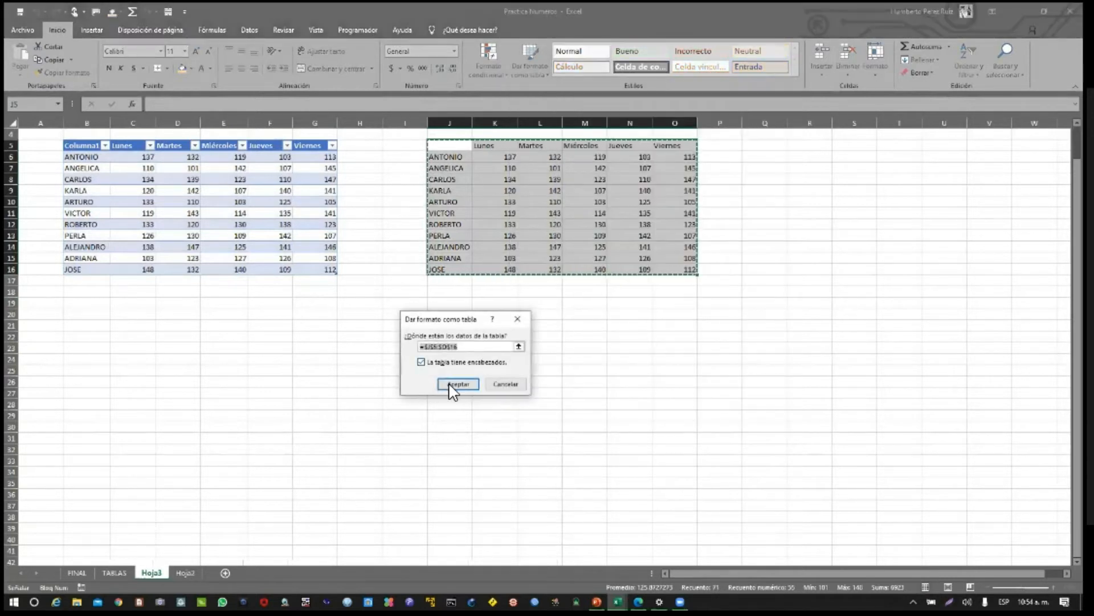
{"action": "left_click_drag", "start_coordinate": [453, 313], "coordinate": [343, 308]}
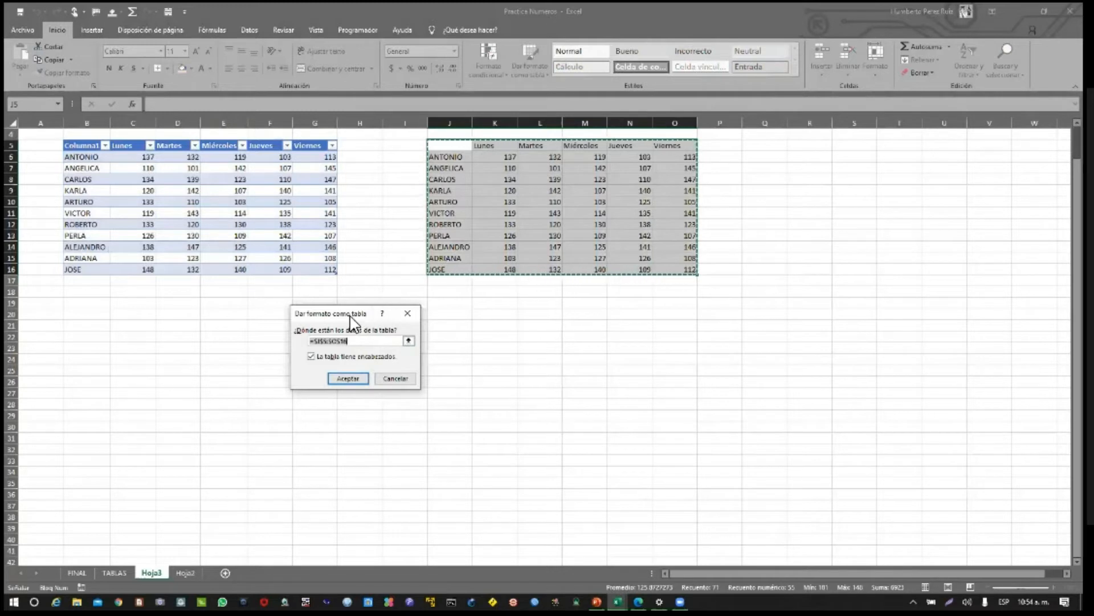
{"action": "left_click_drag", "start_coordinate": [350, 315], "coordinate": [771, 153]}
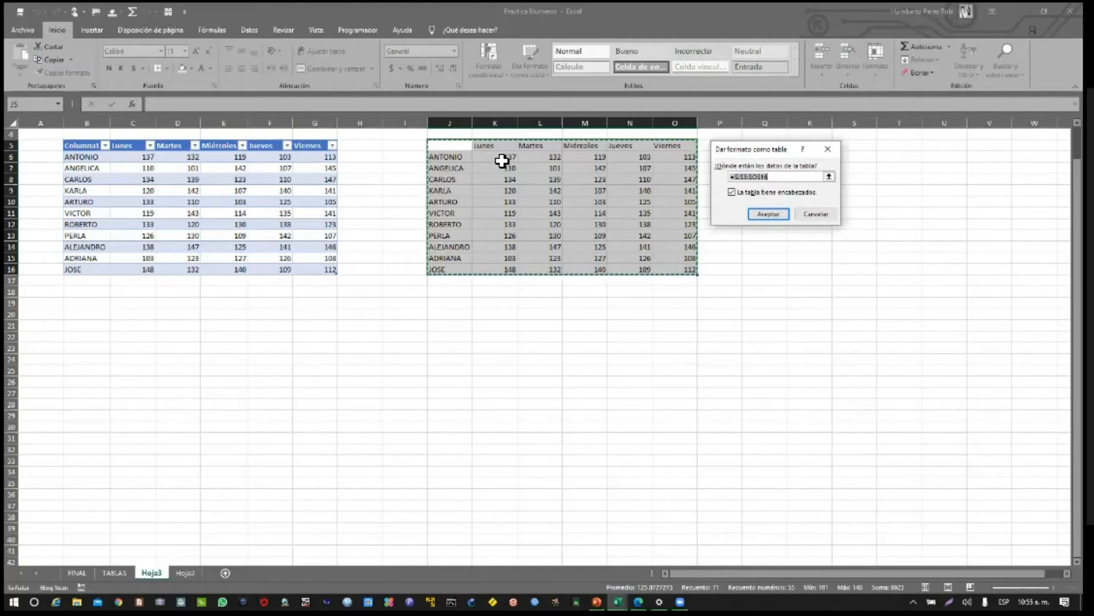
{"action": "left_click_drag", "start_coordinate": [751, 150], "coordinate": [747, 289]}
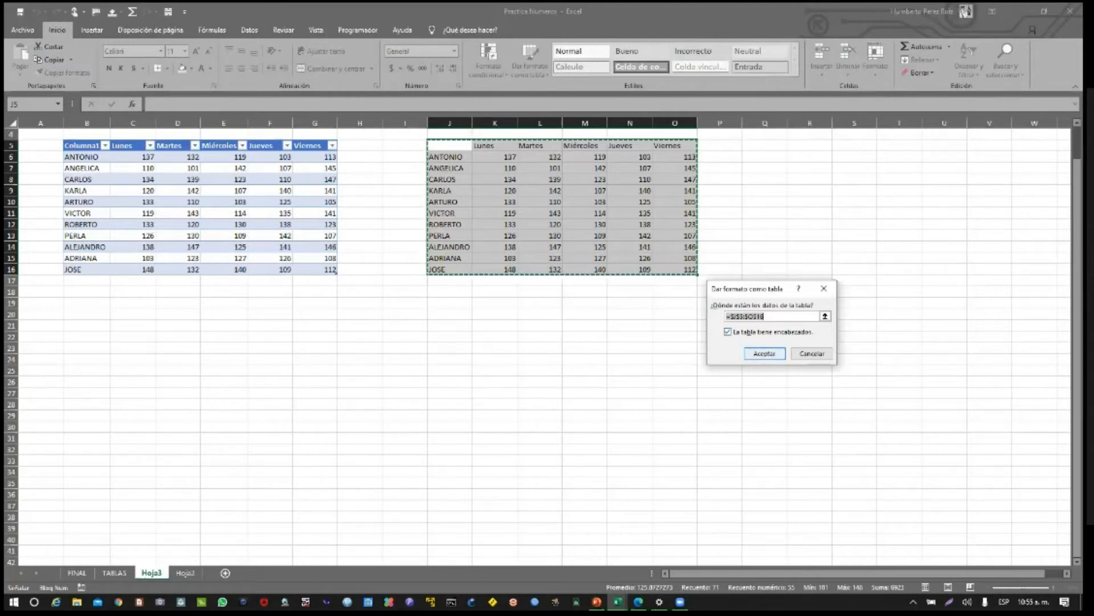
{"action": "left_click", "coordinate": [764, 353]}
{"action": "left_click", "coordinate": [723, 291]}
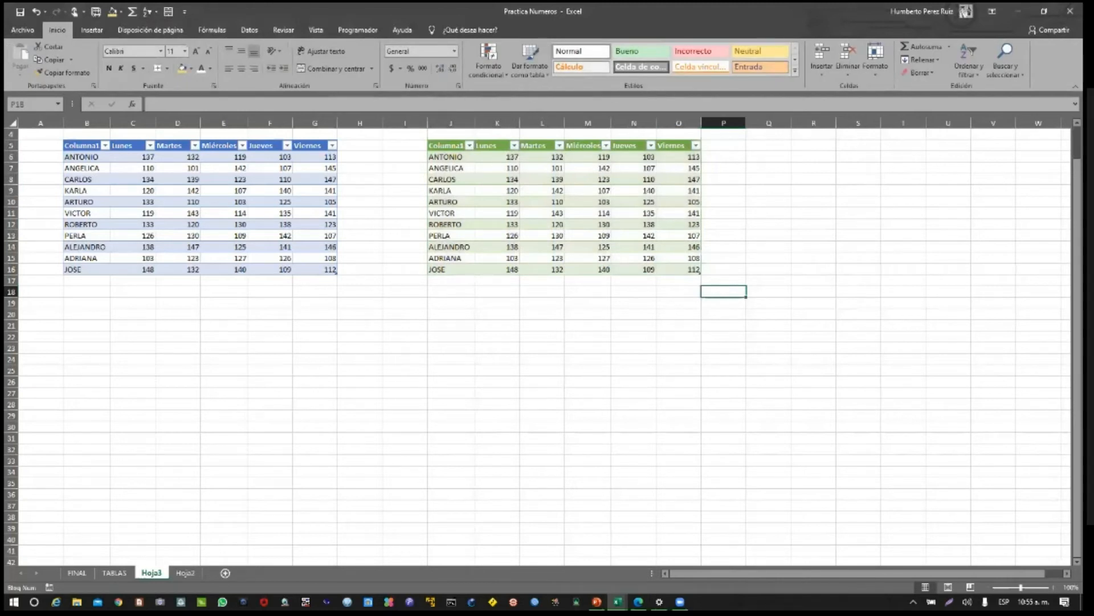
{"action": "left_click", "coordinate": [723, 281]}
{"action": "left_click", "coordinate": [768, 291]}
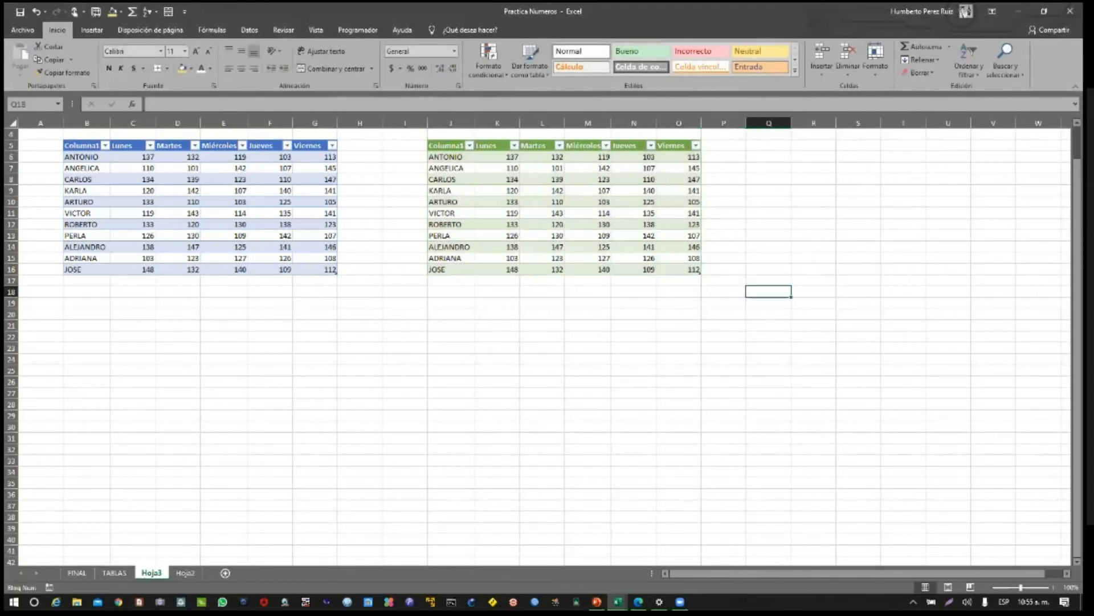
{"action": "left_click", "coordinate": [723, 281]}
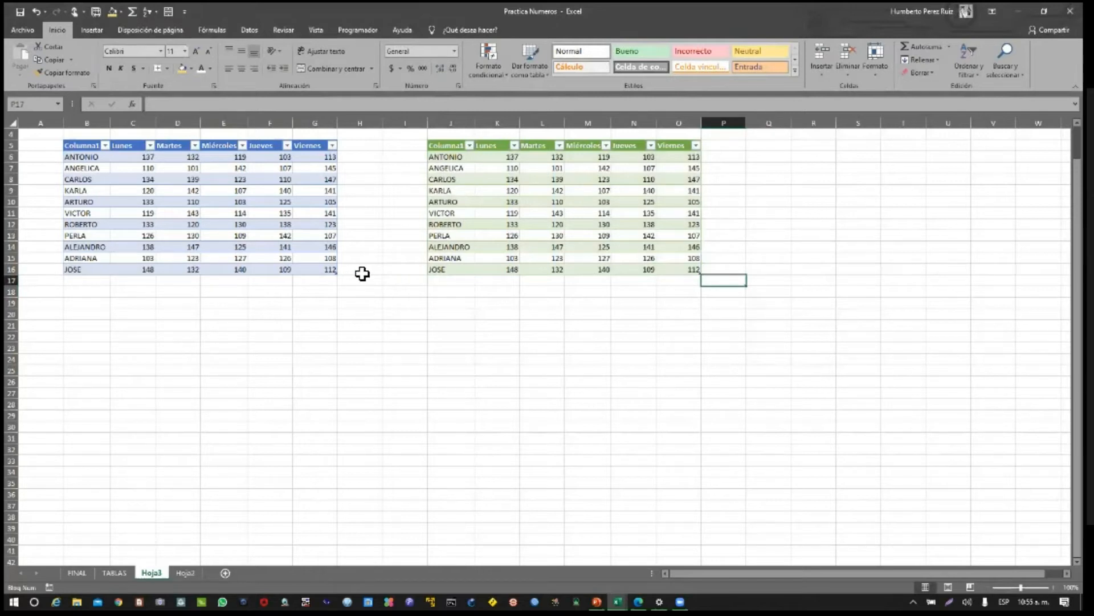
Enter the custom list's first name in lowercase in B20 and fill the list down to B33
{"action": "left_click", "coordinate": [88, 317]}
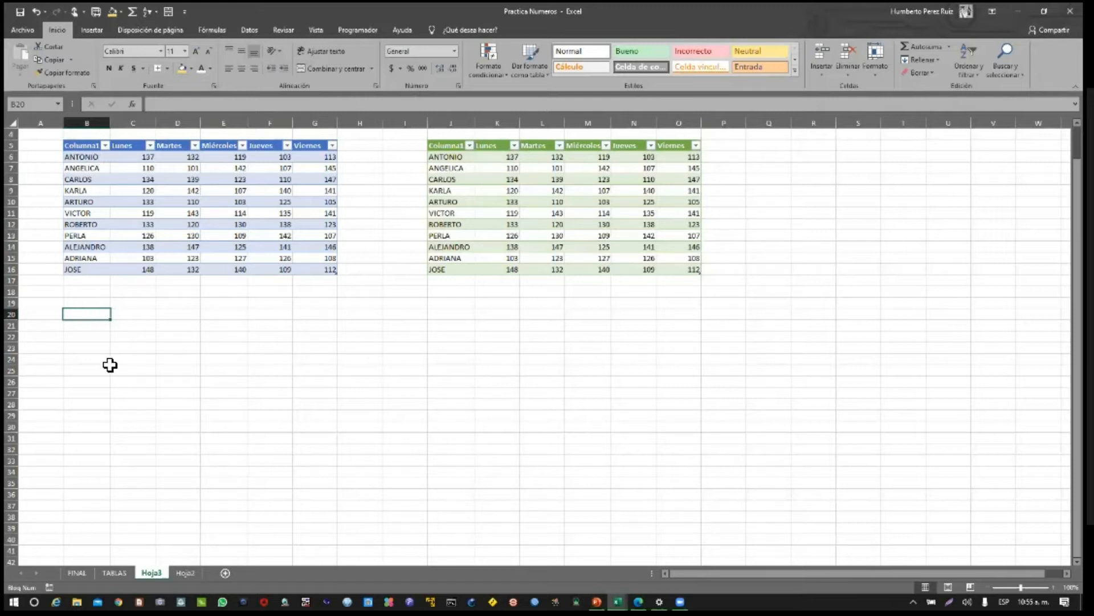
{"action": "type", "text": "antonio"}
{"action": "key", "text": "Return"}
{"action": "left_click", "coordinate": [91, 318]}
{"action": "left_click_drag", "start_coordinate": [117, 323], "coordinate": [97, 464]}
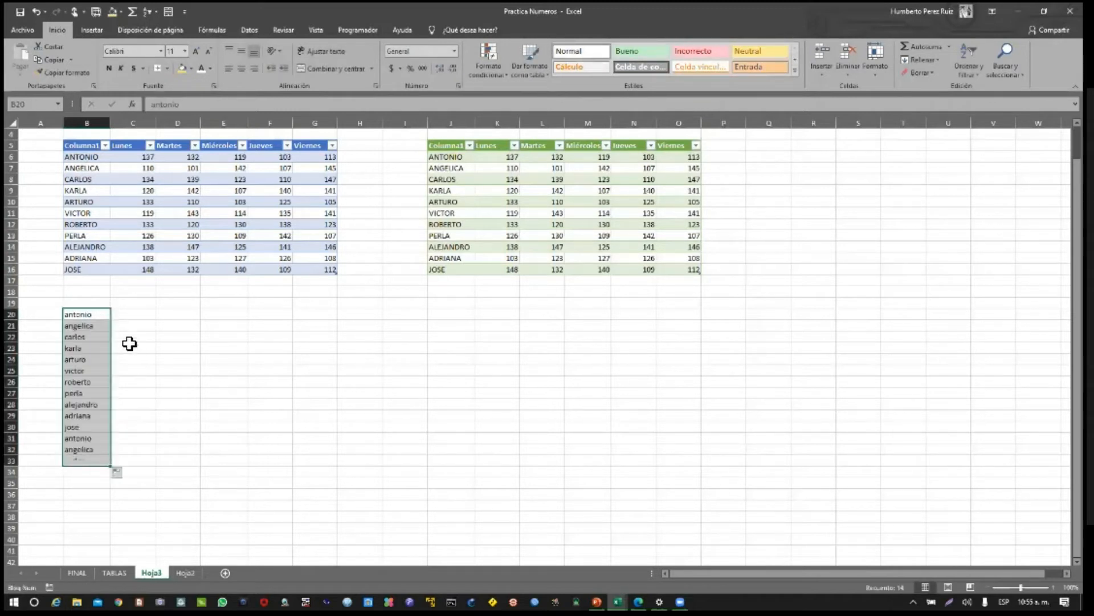
Copy the numbers in C6:G16 and paste only their values starting at C20
{"action": "left_click_drag", "start_coordinate": [147, 161], "coordinate": [316, 269]}
{"action": "key", "text": "ctrl+c"}
{"action": "left_click", "coordinate": [125, 315]}
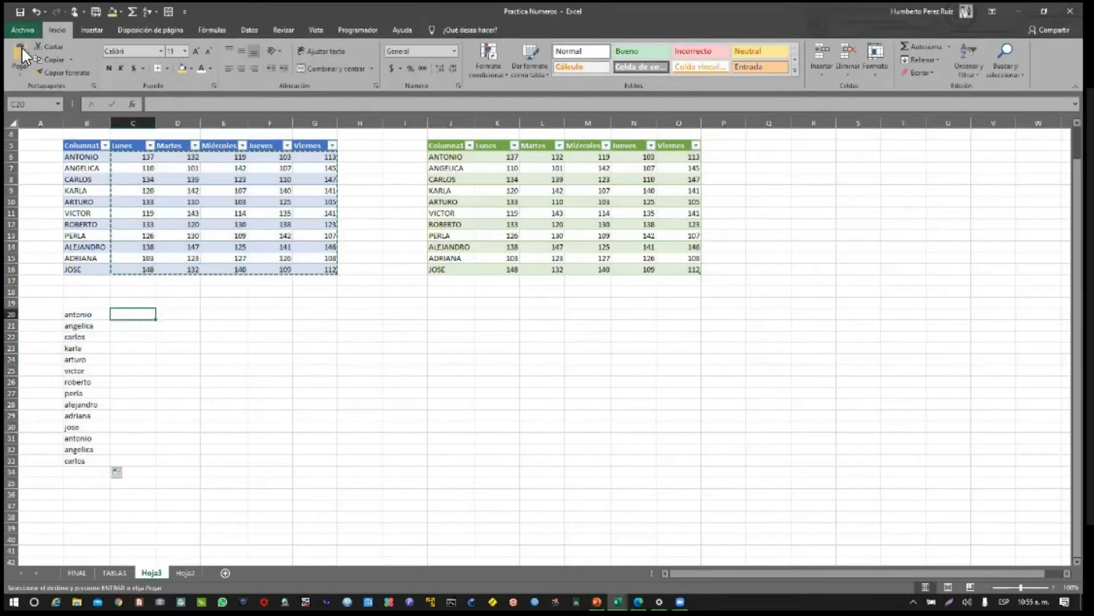
{"action": "left_click", "coordinate": [22, 73]}
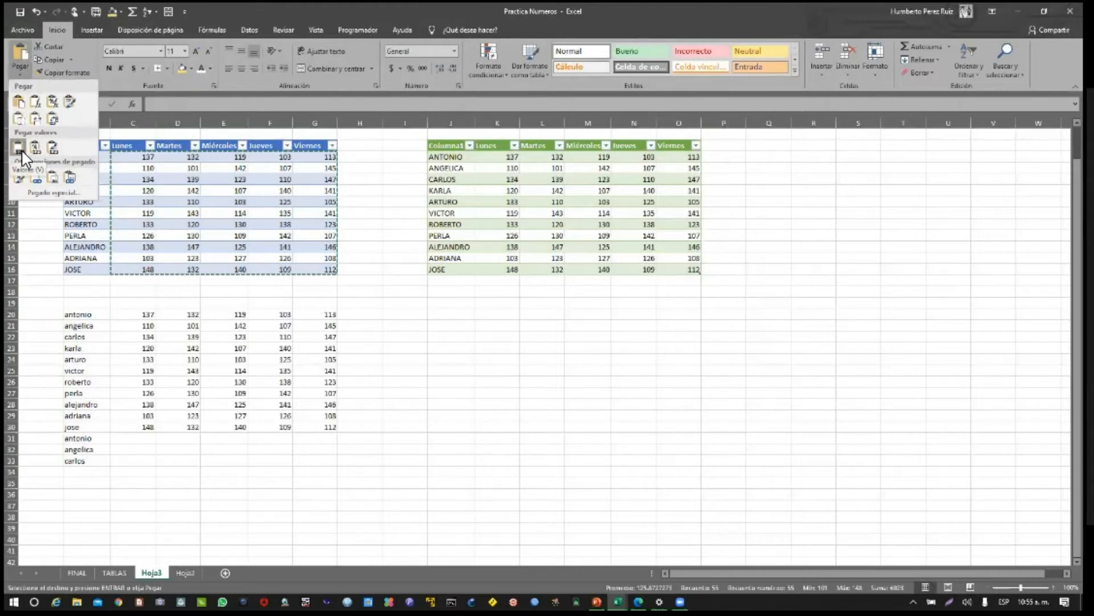
{"action": "left_click", "coordinate": [22, 148]}
{"action": "left_click", "coordinate": [285, 495]}
Delete the surplus repeated names in B31:B33 below the new data
{"action": "left_click", "coordinate": [82, 440]}
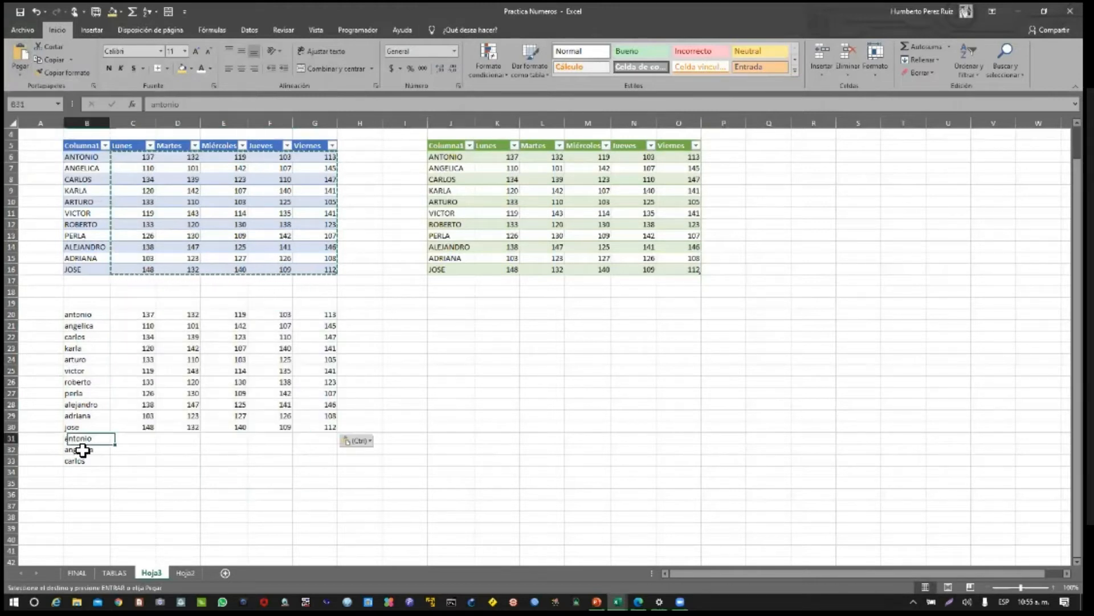
{"action": "left_click_drag", "start_coordinate": [82, 450], "coordinate": [81, 459]}
{"action": "key", "text": "Delete"}
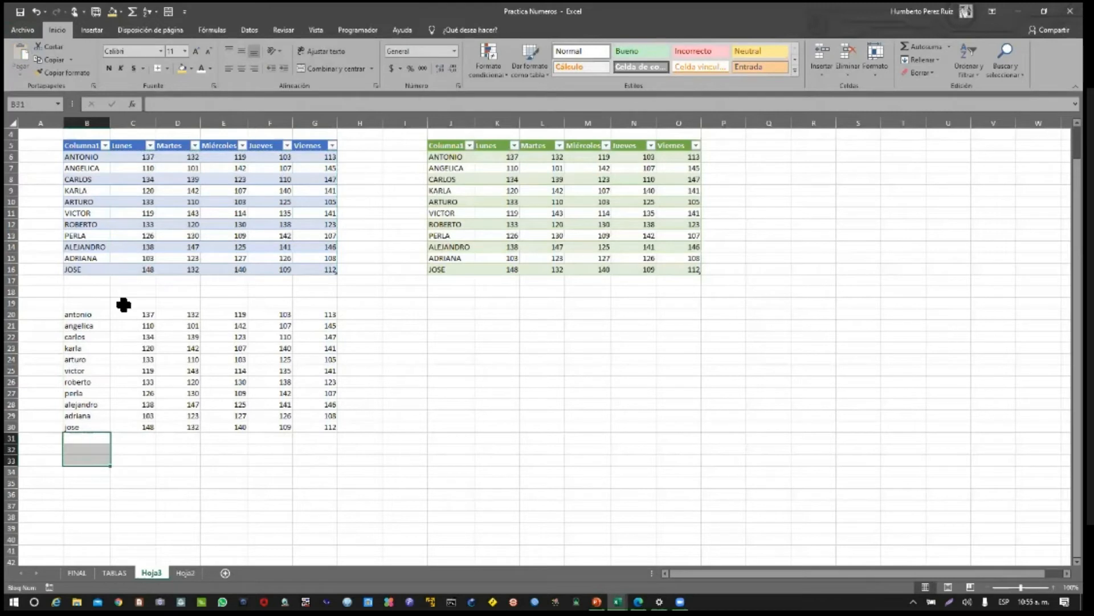
Enter Lunes in C19 and fill the weekday headers across to Viernes in G19
{"action": "left_click", "coordinate": [124, 305]}
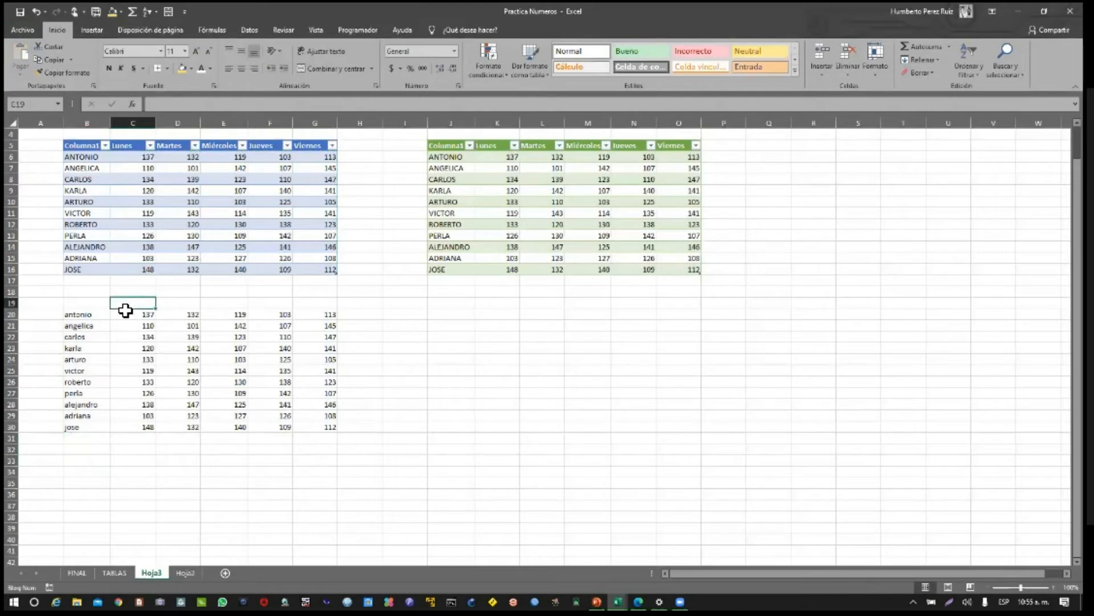
{"action": "type", "text": "Lunes"}
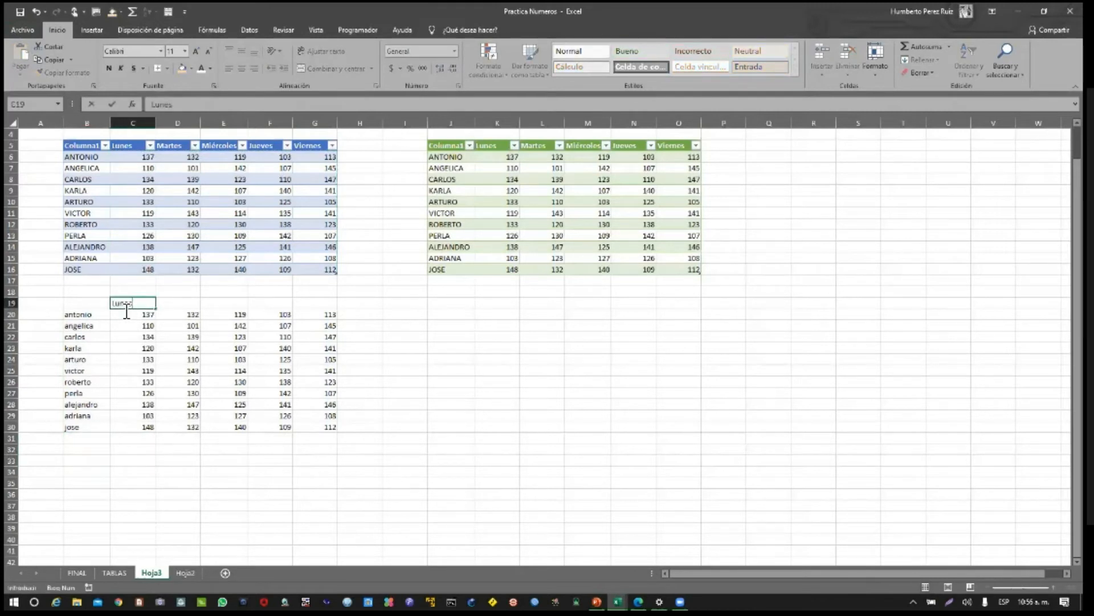
{"action": "key", "text": "Return"}
{"action": "left_click", "coordinate": [137, 304]}
{"action": "left_click_drag", "start_coordinate": [159, 307], "coordinate": [339, 320]}
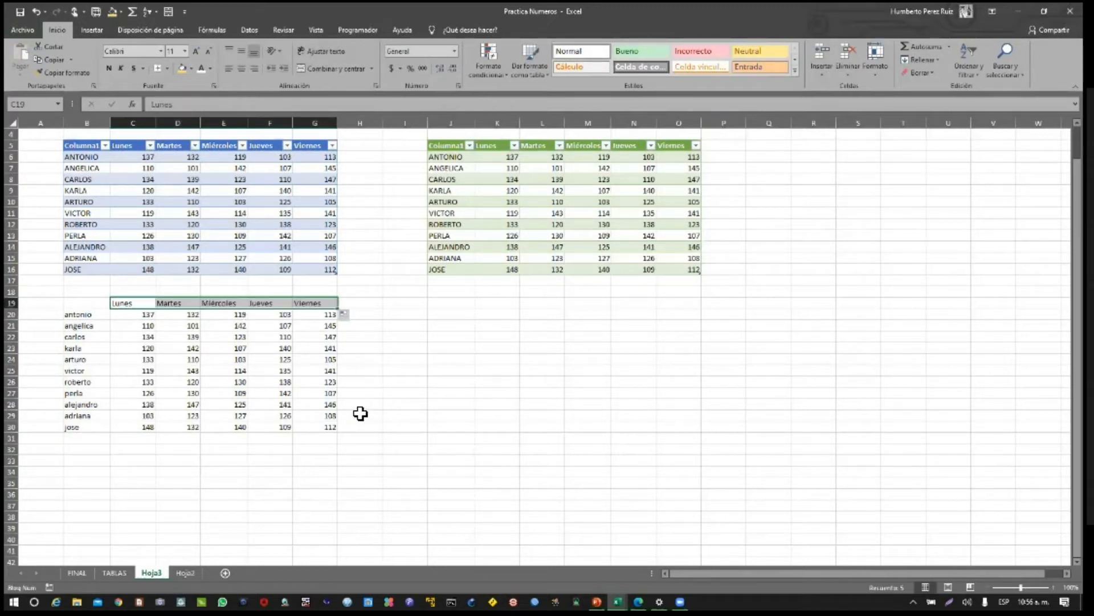
{"action": "left_click", "coordinate": [356, 442]}
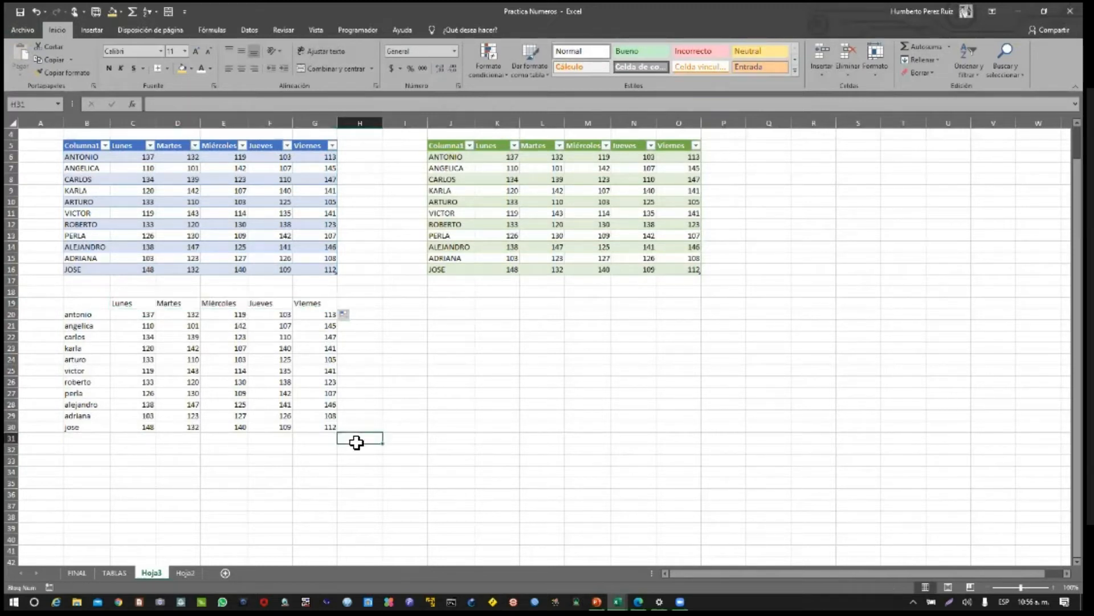
Convert the range B19:G30 into a table with headers in the default blue banded style
{"action": "left_click_drag", "start_coordinate": [446, 150], "coordinate": [692, 270]}
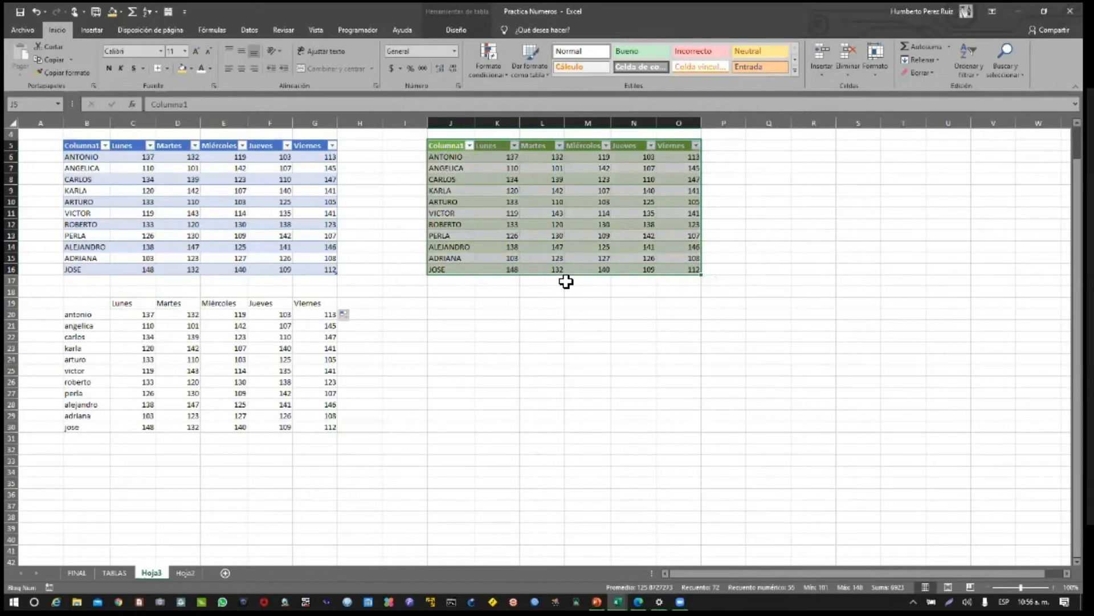
{"action": "left_click_drag", "start_coordinate": [86, 304], "coordinate": [329, 429]}
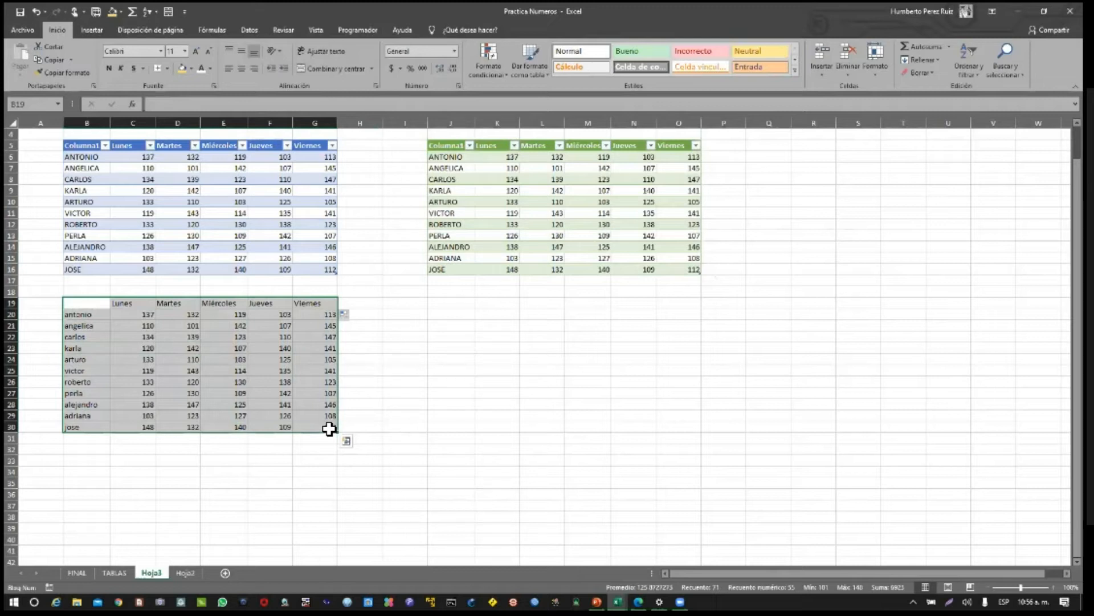
{"action": "key", "text": "ctrl+t"}
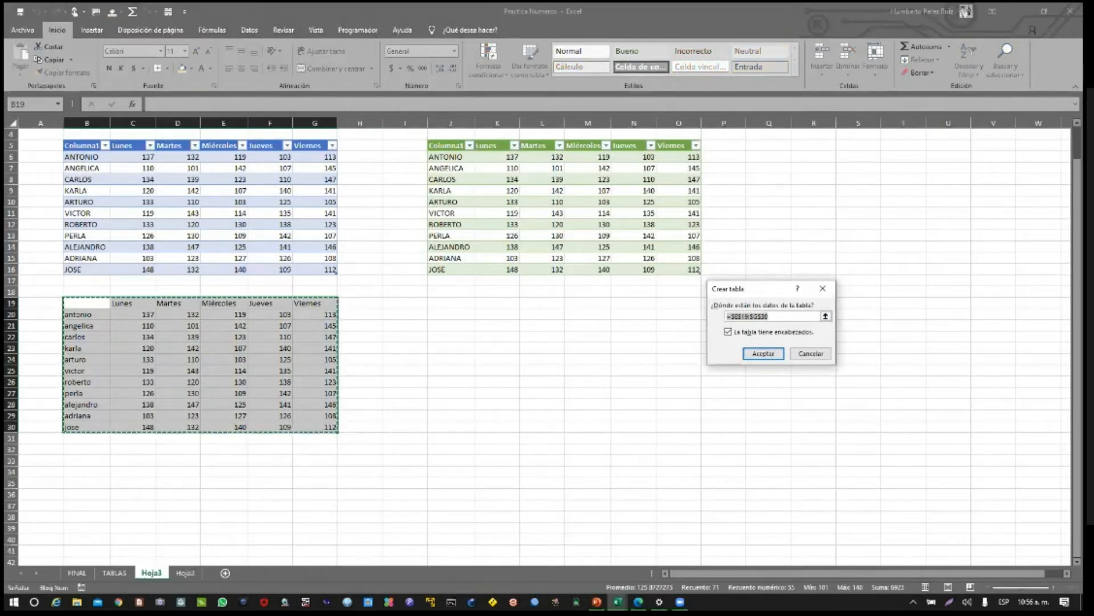
{"action": "left_click_drag", "start_coordinate": [751, 293], "coordinate": [455, 327]}
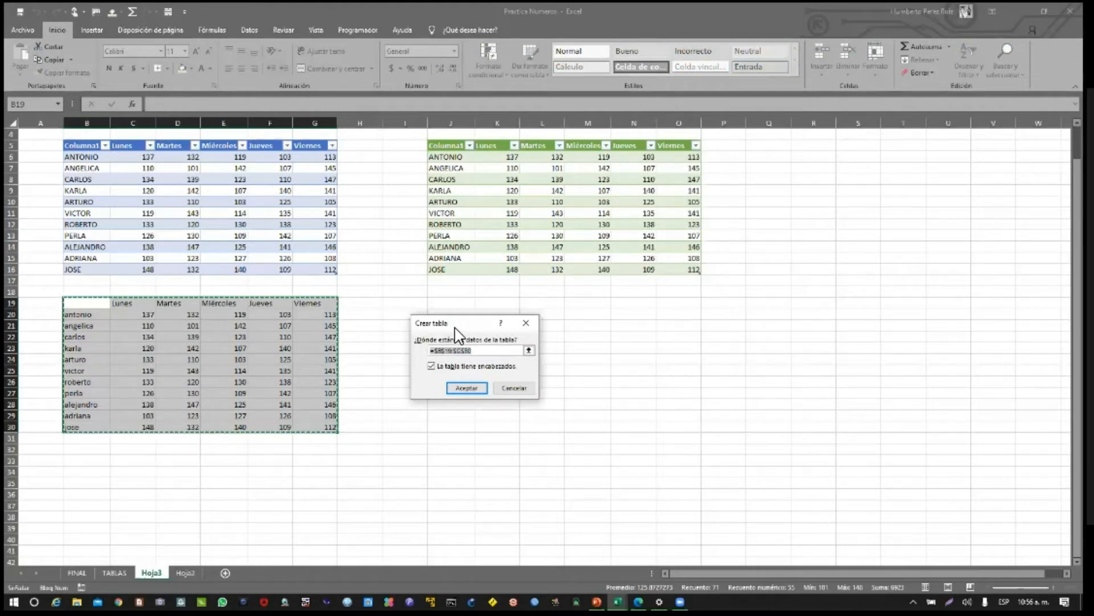
{"action": "left_click_drag", "start_coordinate": [455, 327], "coordinate": [476, 326]}
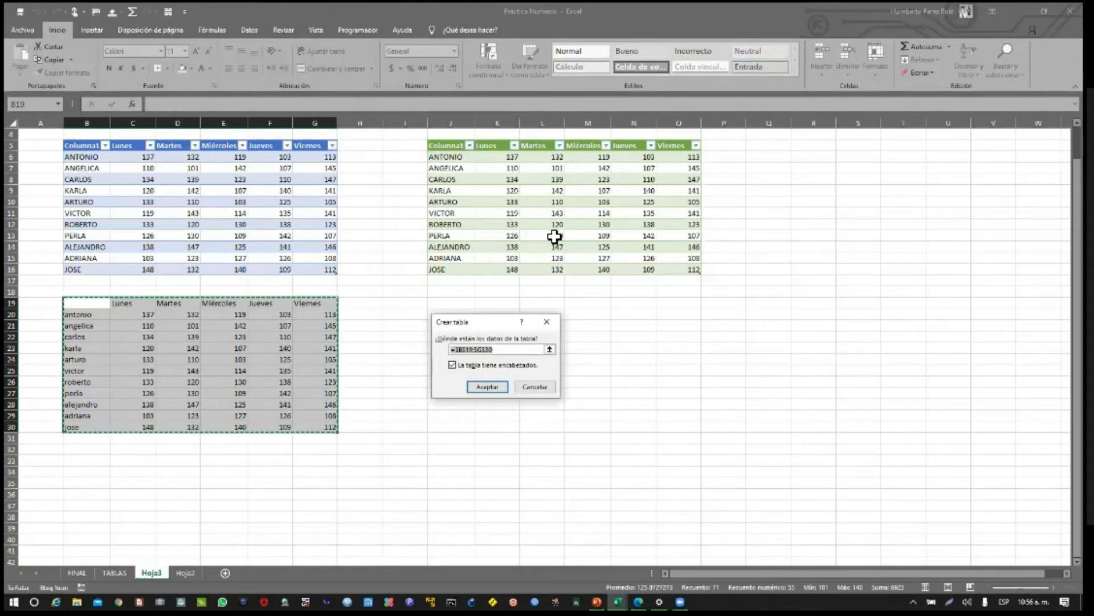
{"action": "left_click", "coordinate": [486, 391]}
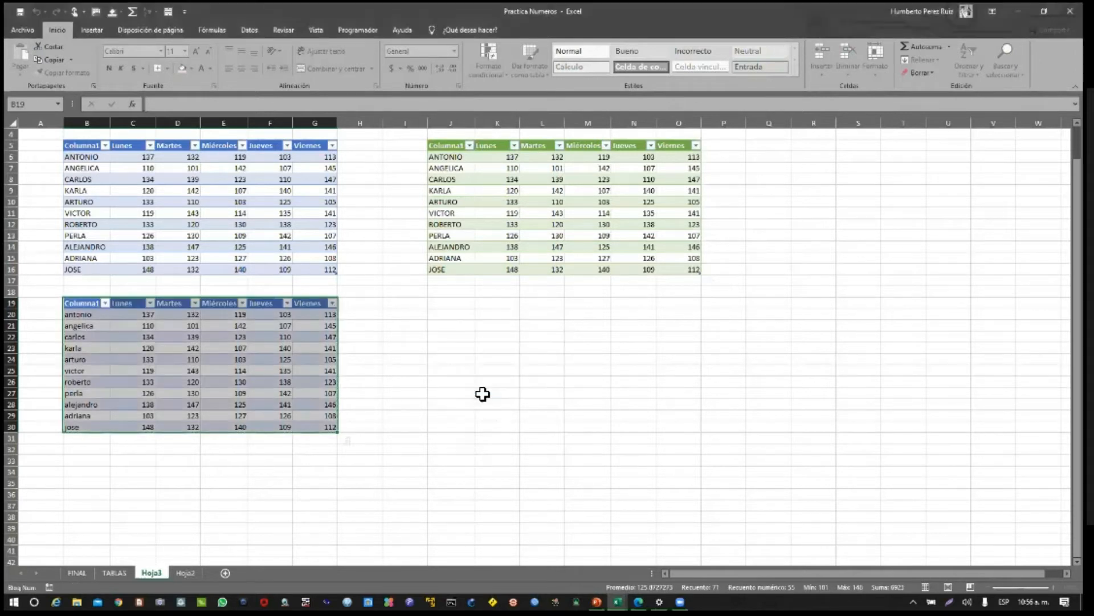
{"action": "left_click", "coordinate": [374, 440]}
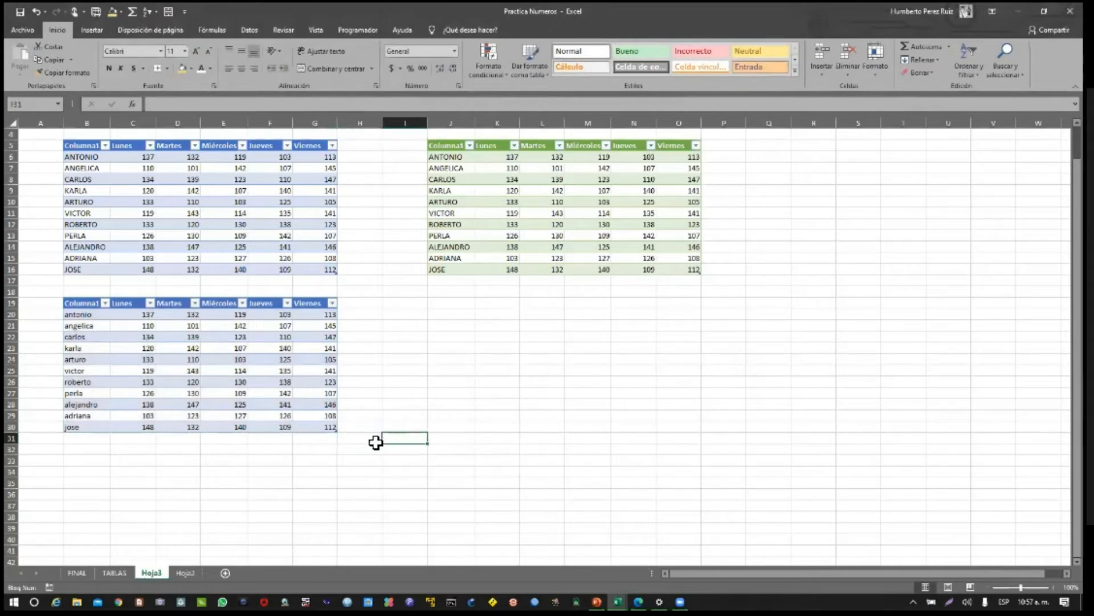
{"action": "left_click_drag", "start_coordinate": [437, 340], "coordinate": [650, 462]}
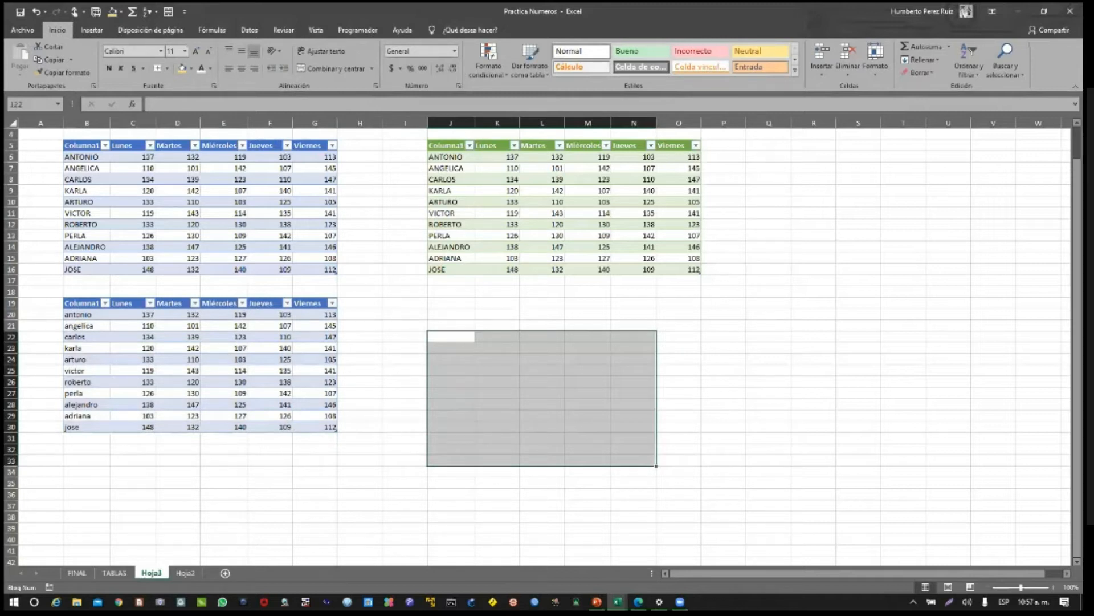
{"action": "left_click", "coordinate": [463, 325]}
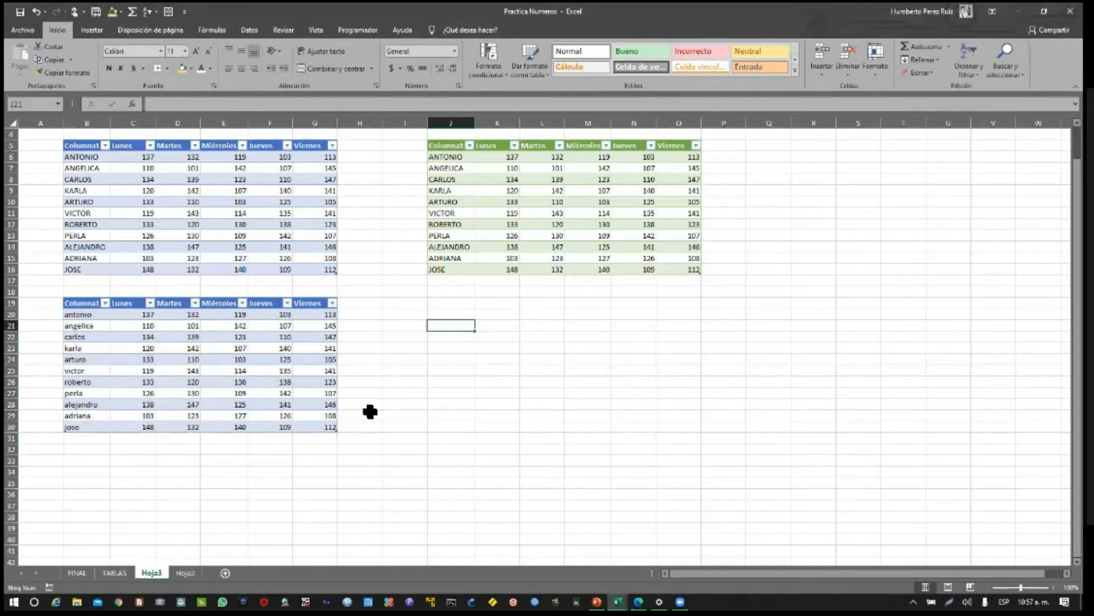
Undo the last table conversion and convert the range B19:G30 into a table with headers again
{"action": "key", "text": "ctrl+z"}
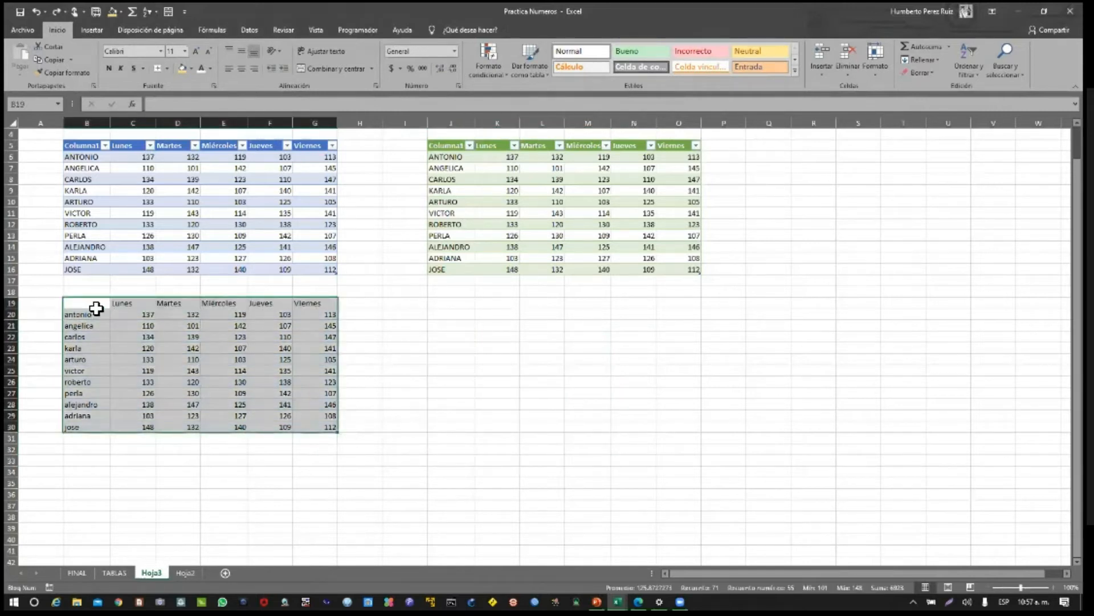
{"action": "left_click", "coordinate": [469, 440]}
{"action": "left_click_drag", "start_coordinate": [97, 307], "coordinate": [314, 434]}
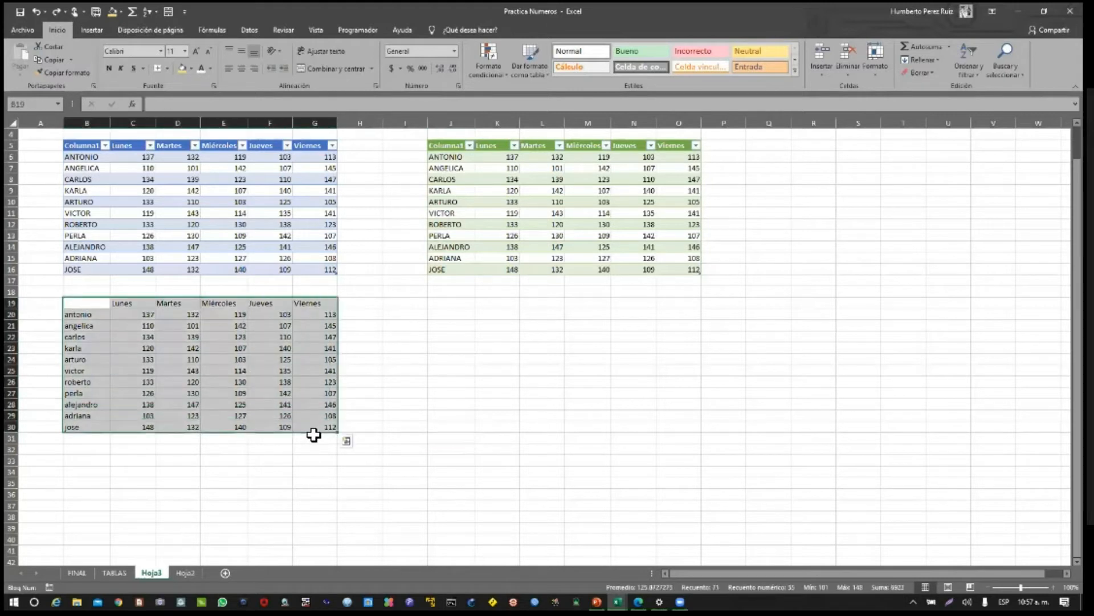
{"action": "key", "text": "ctrl+t"}
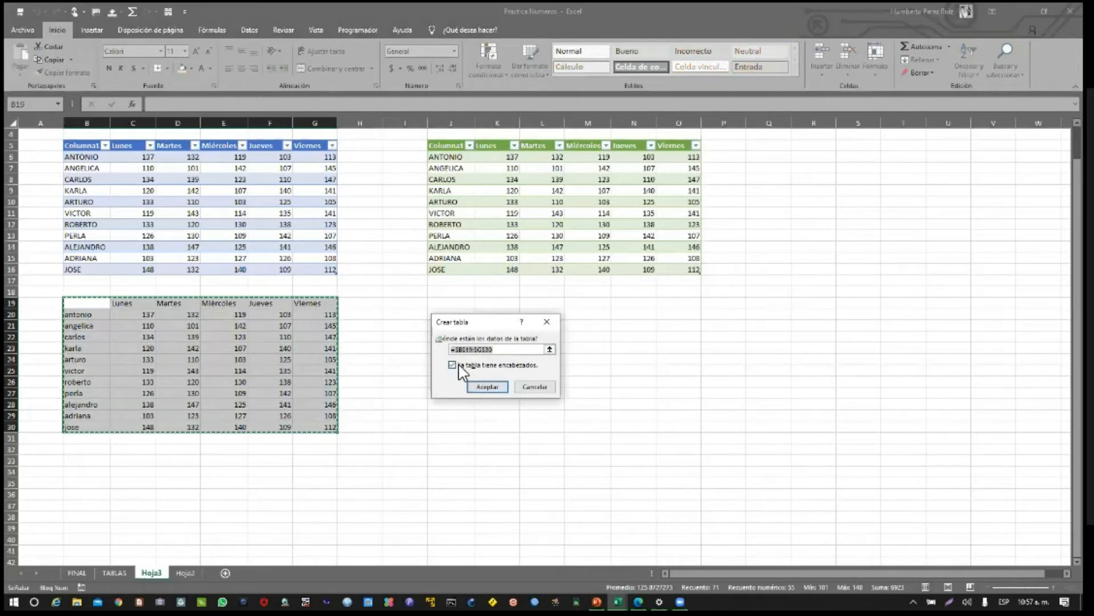
{"action": "left_click", "coordinate": [498, 388]}
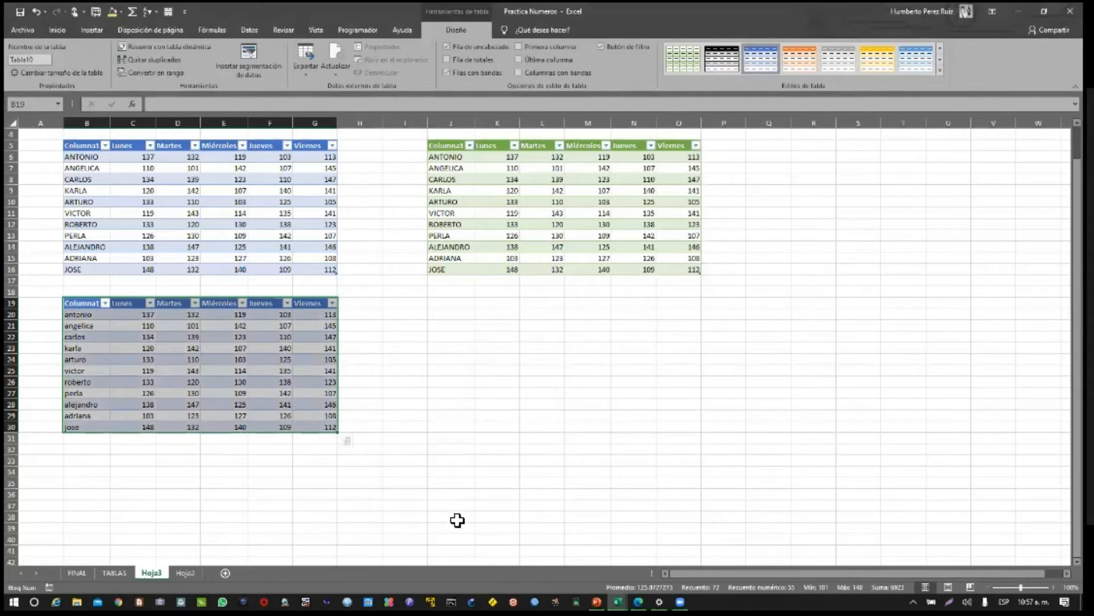
{"action": "left_click", "coordinate": [450, 432]}
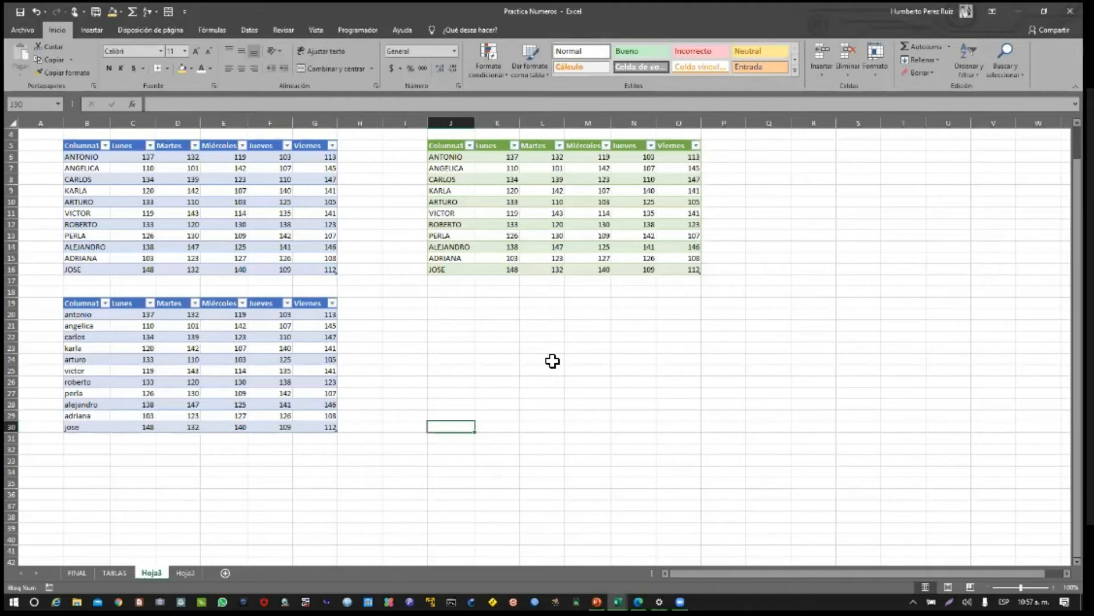
{"action": "key", "text": "Up"}
{"action": "key", "text": "Up"}
{"action": "key", "text": "Up"}
{"action": "key", "text": "Up"}
{"action": "key", "text": "Up"}
{"action": "key", "text": "Up"}
{"action": "key", "text": "Up"}
{"action": "key", "text": "Up"}
{"action": "key", "text": "Up"}
{"action": "key", "text": "Up"}
{"action": "key", "text": "Up"}
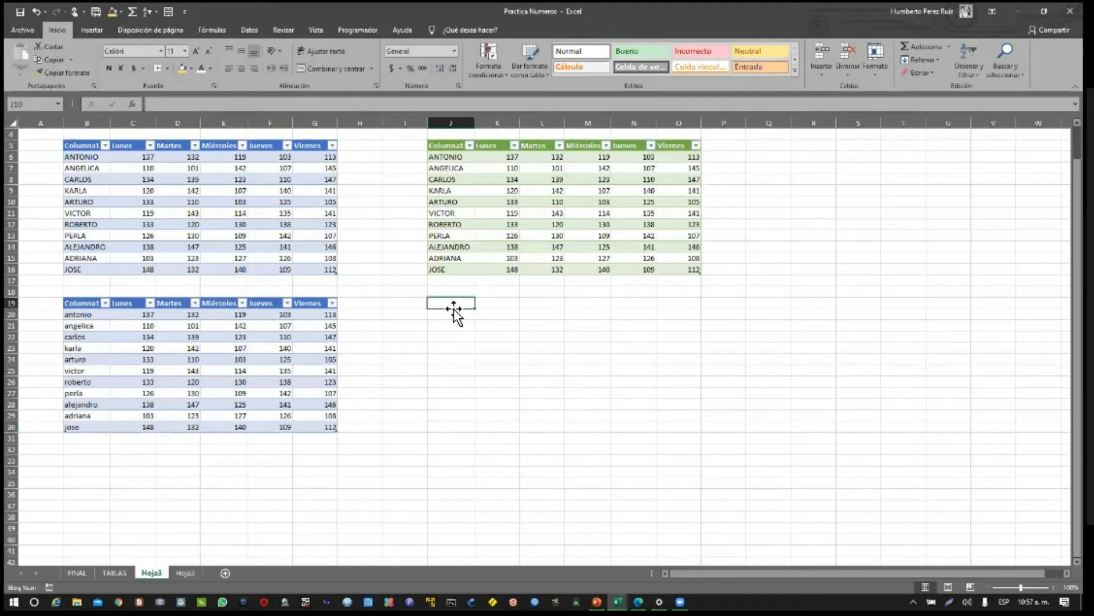
Look at the sort and filter options of the first column in the lower blue table
{"action": "left_click", "coordinate": [105, 304]}
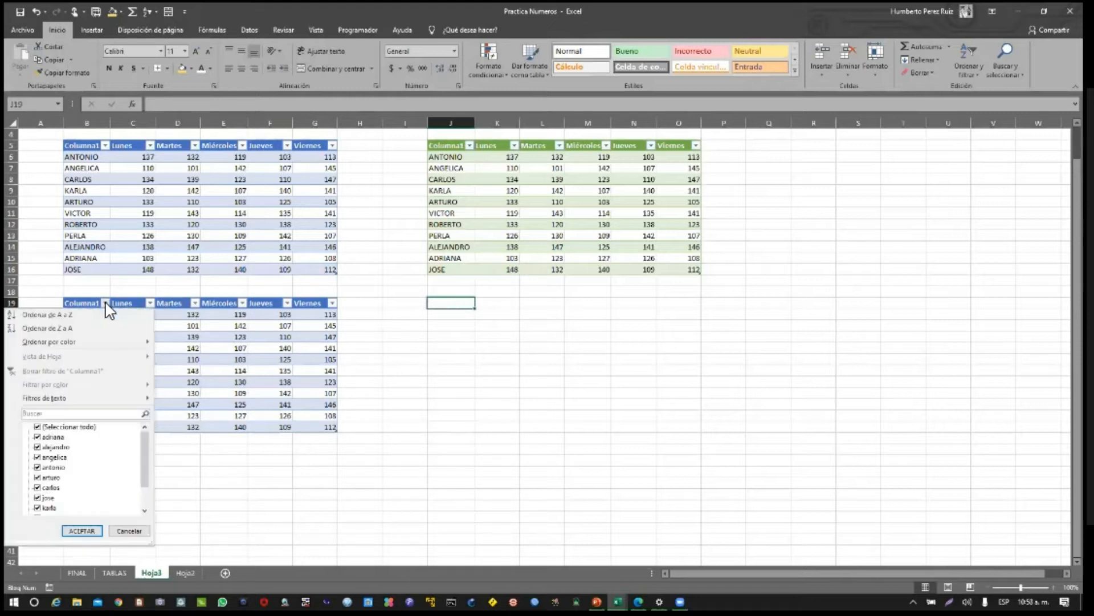
{"action": "left_click", "coordinate": [106, 304]}
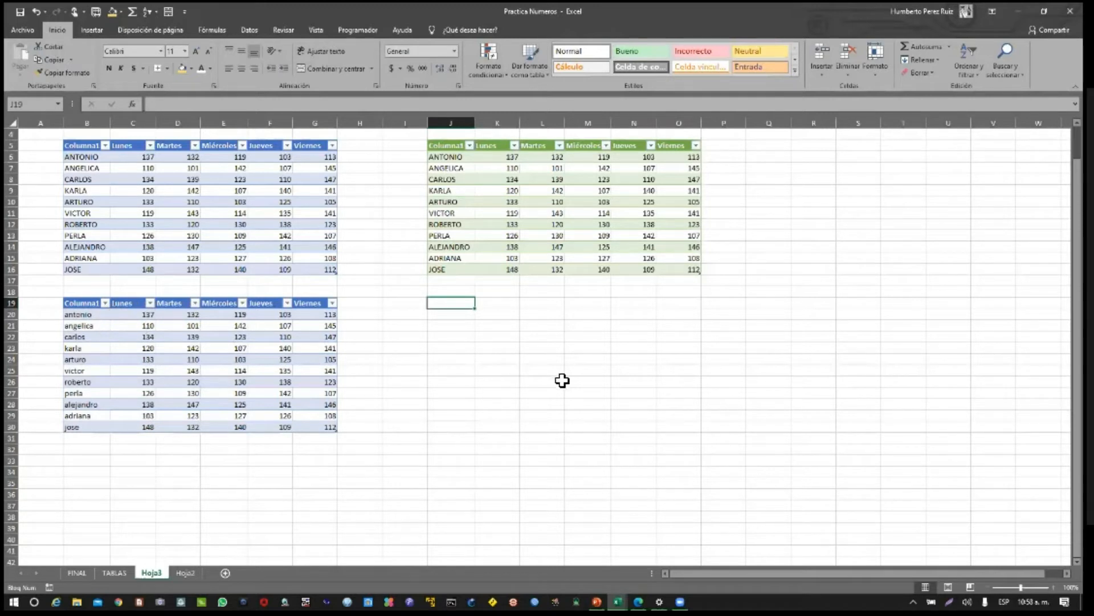
{"action": "left_click", "coordinate": [455, 318]}
{"action": "left_click", "coordinate": [455, 304]}
Examine the table design and the data sorting tools available for the green table compared with an empty cell
{"action": "left_click", "coordinate": [450, 151]}
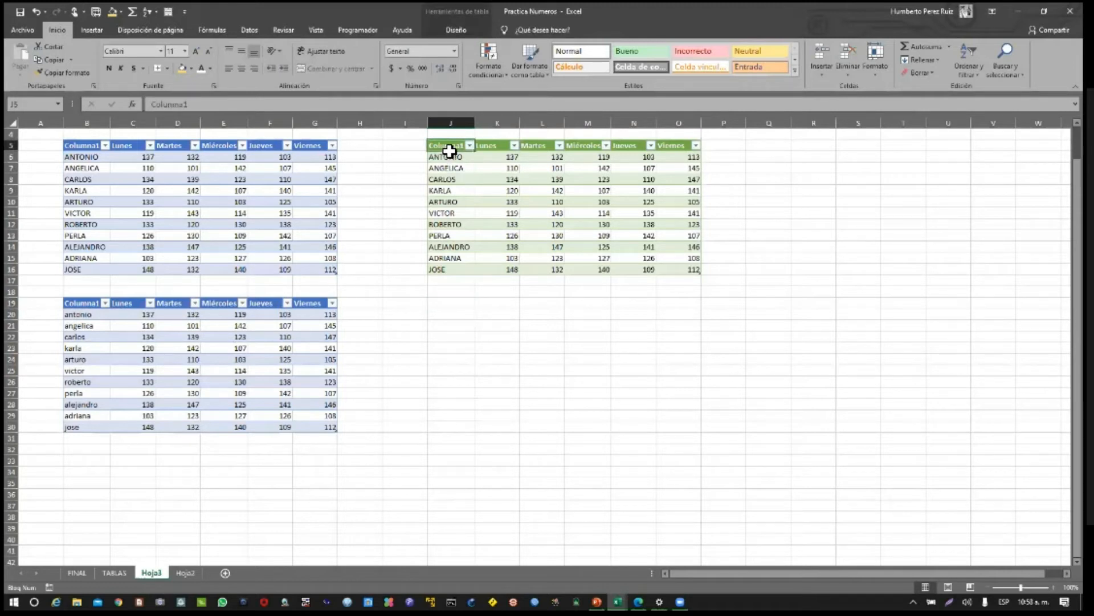
{"action": "left_click", "coordinate": [440, 32]}
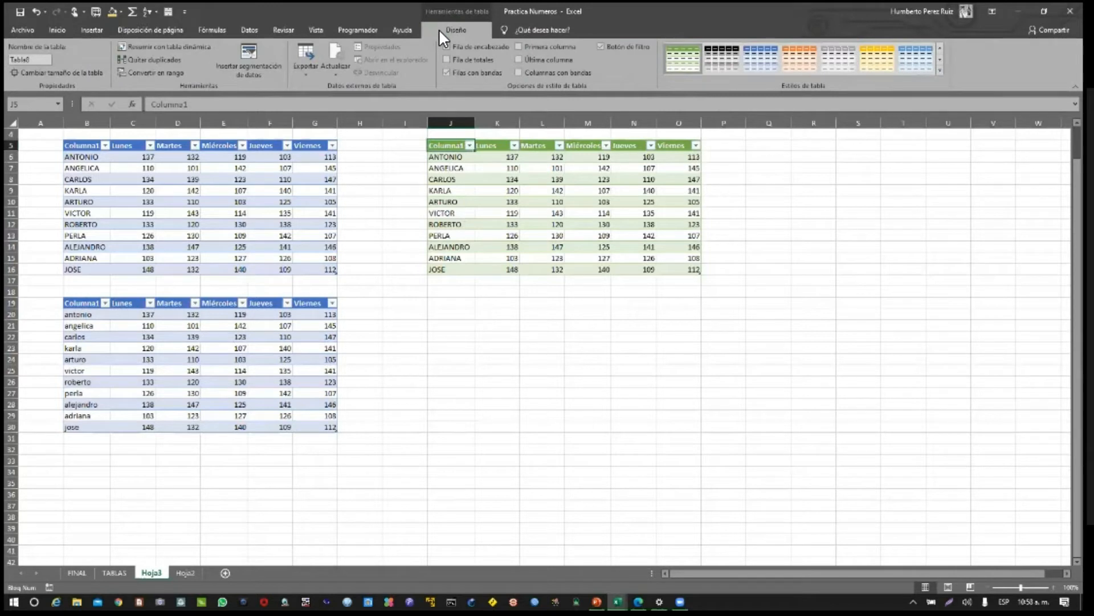
{"action": "left_click", "coordinate": [256, 30]}
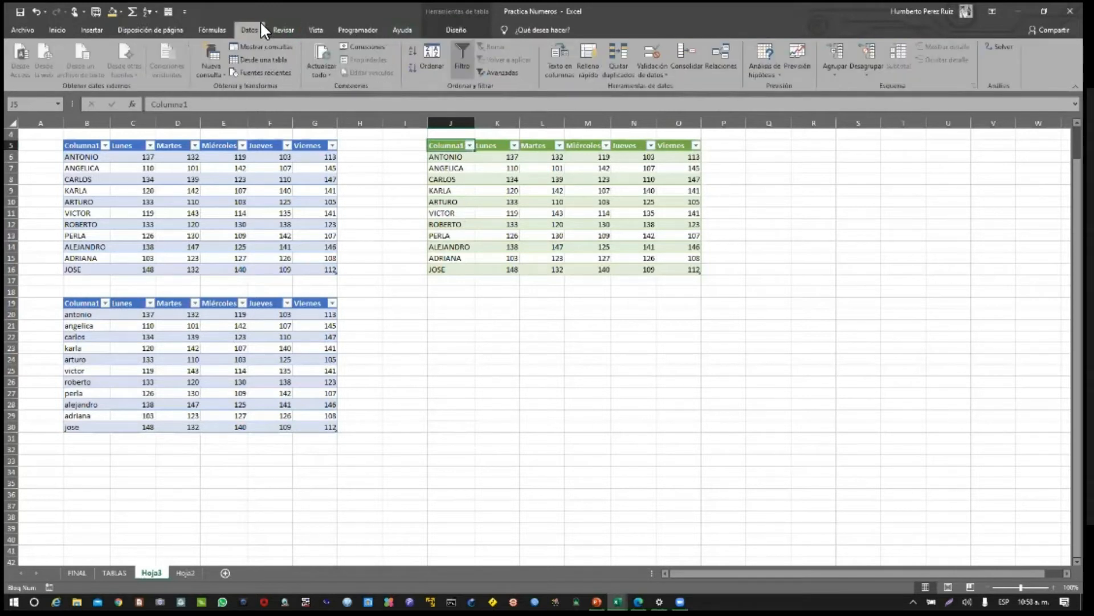
{"action": "left_click", "coordinate": [483, 337]}
{"action": "left_click", "coordinate": [455, 152]}
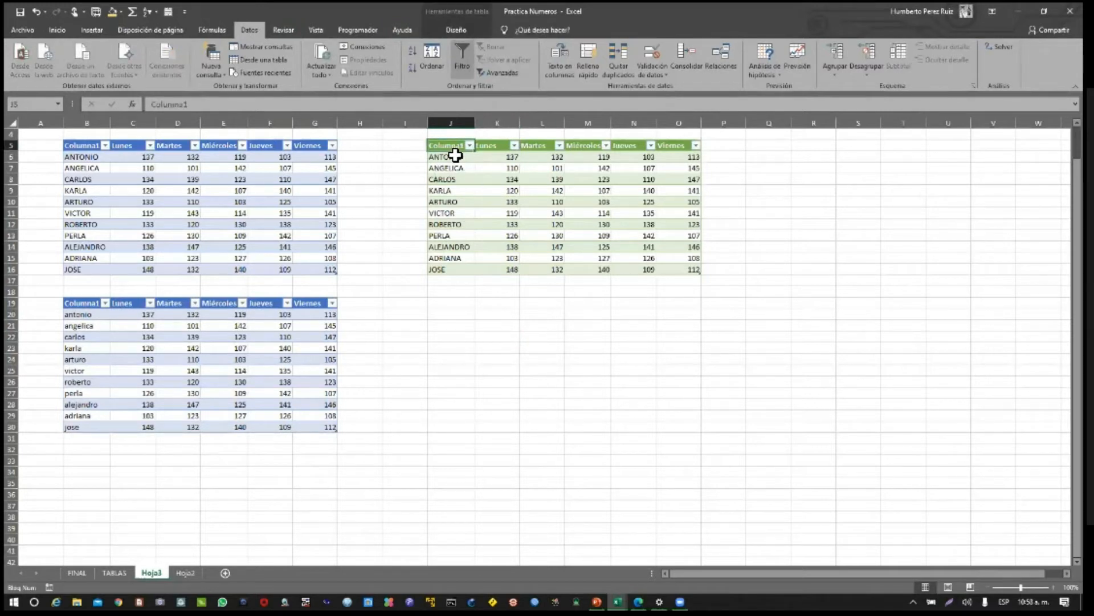
{"action": "left_click", "coordinate": [484, 316]}
{"action": "left_click", "coordinate": [463, 148]}
{"action": "left_click", "coordinate": [500, 306]}
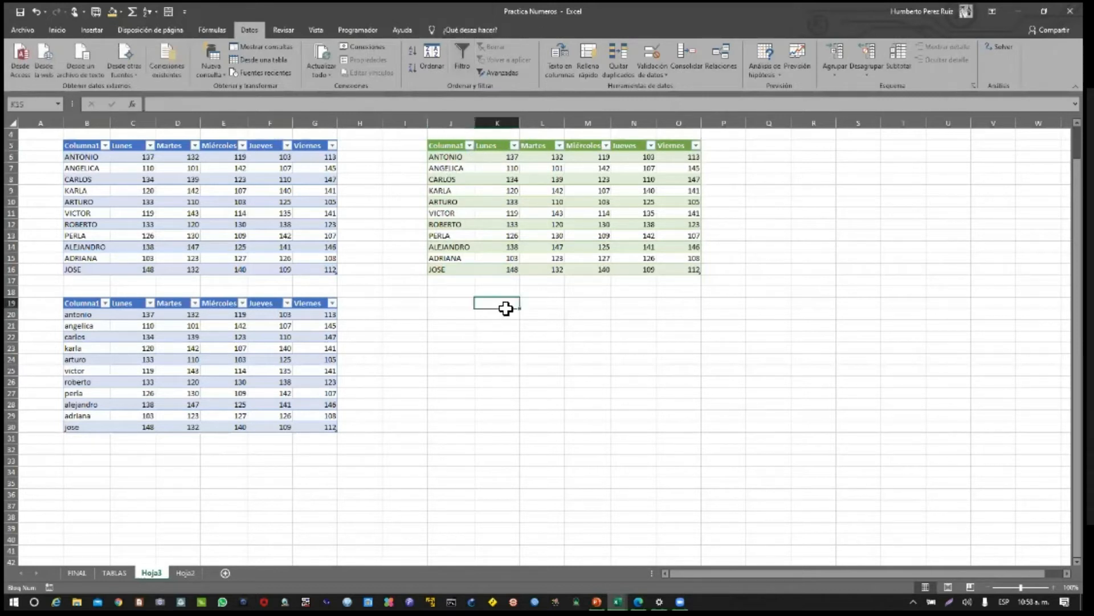
{"action": "left_click", "coordinate": [460, 181]}
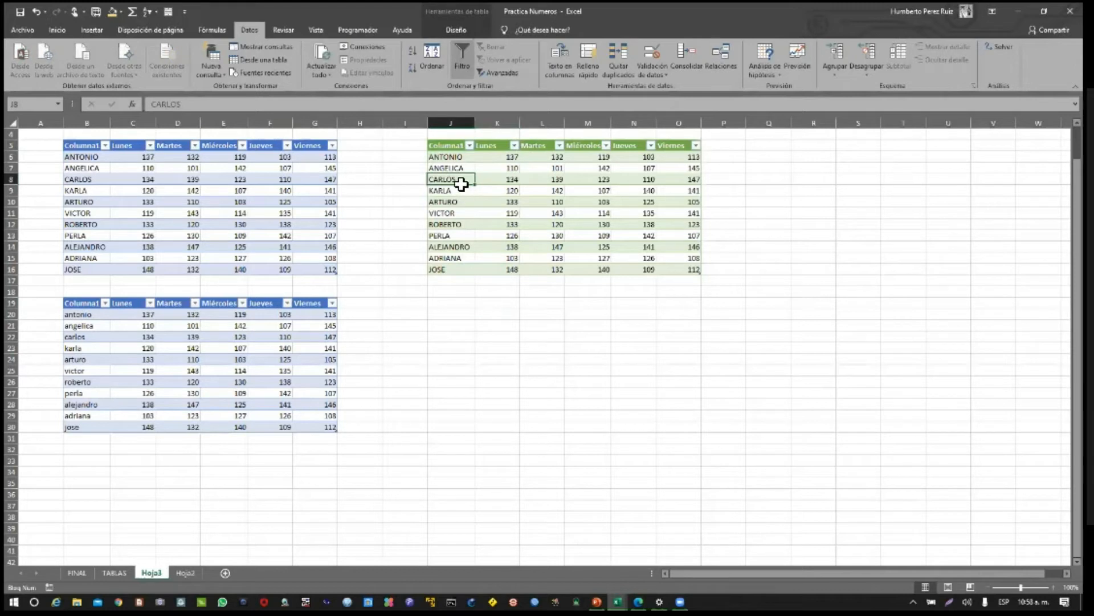
{"action": "left_click", "coordinate": [453, 150]}
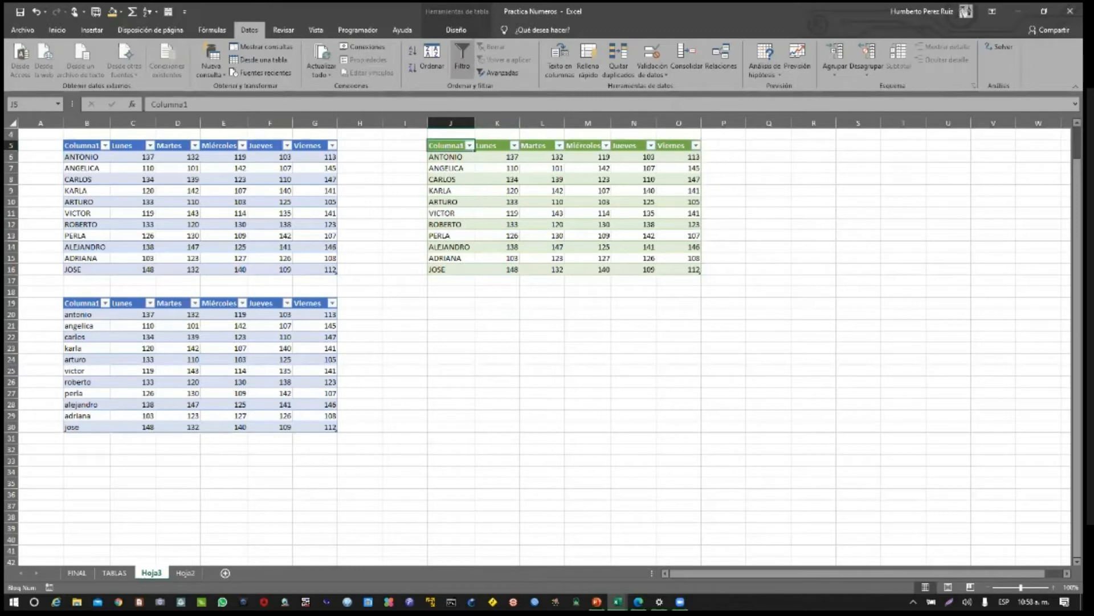
On the FINAL sheet, sort the table by Hipotecas from smallest to largest and finally from largest to smallest
{"action": "left_click", "coordinate": [80, 572]}
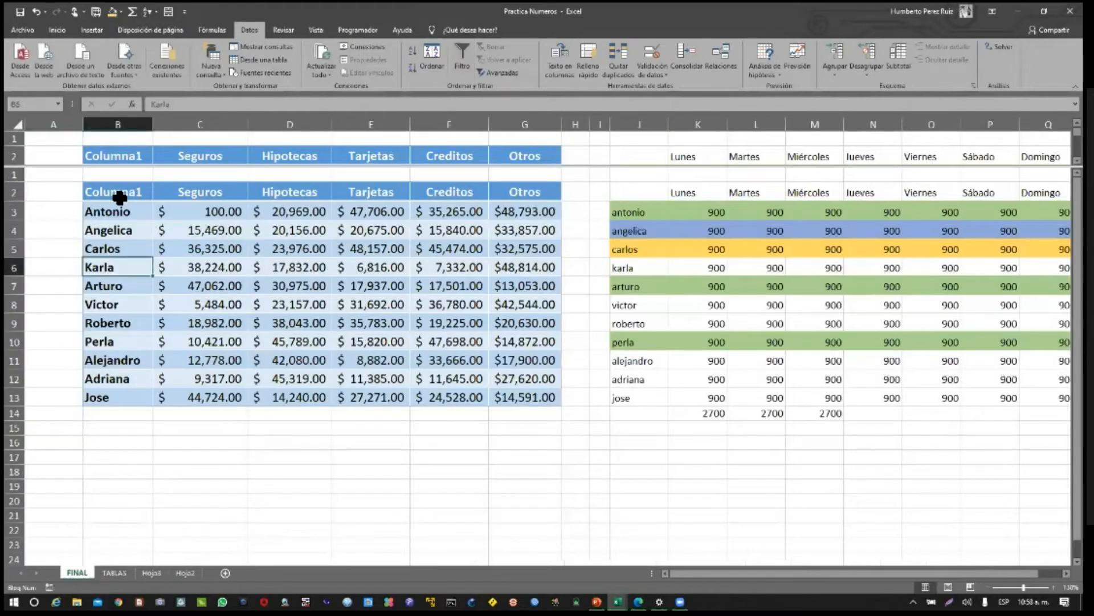
{"action": "left_click_drag", "start_coordinate": [127, 193], "coordinate": [554, 404]}
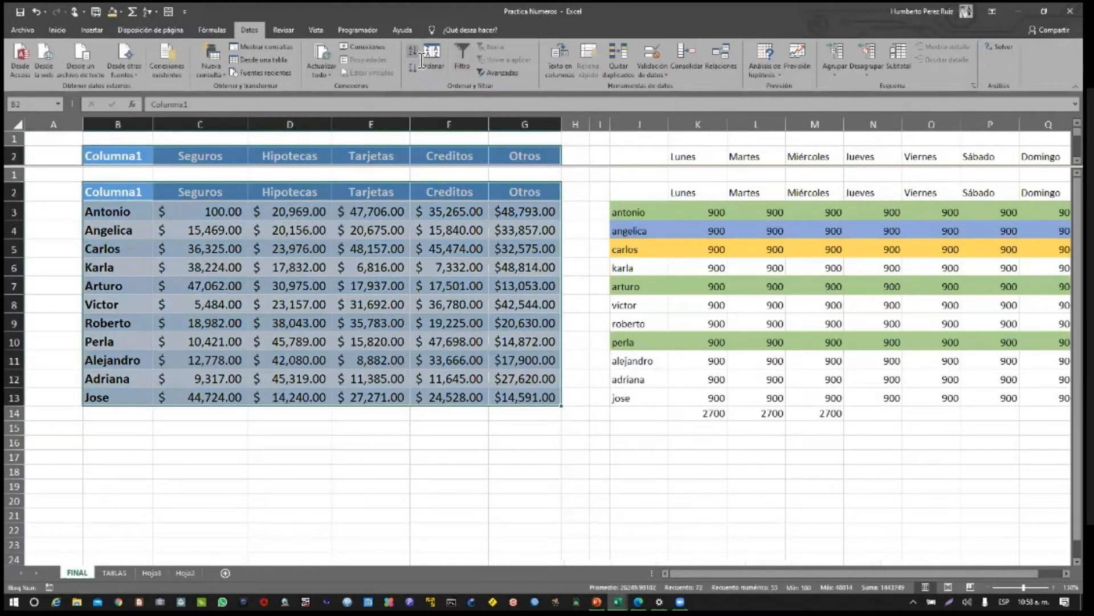
{"action": "left_click", "coordinate": [242, 299]}
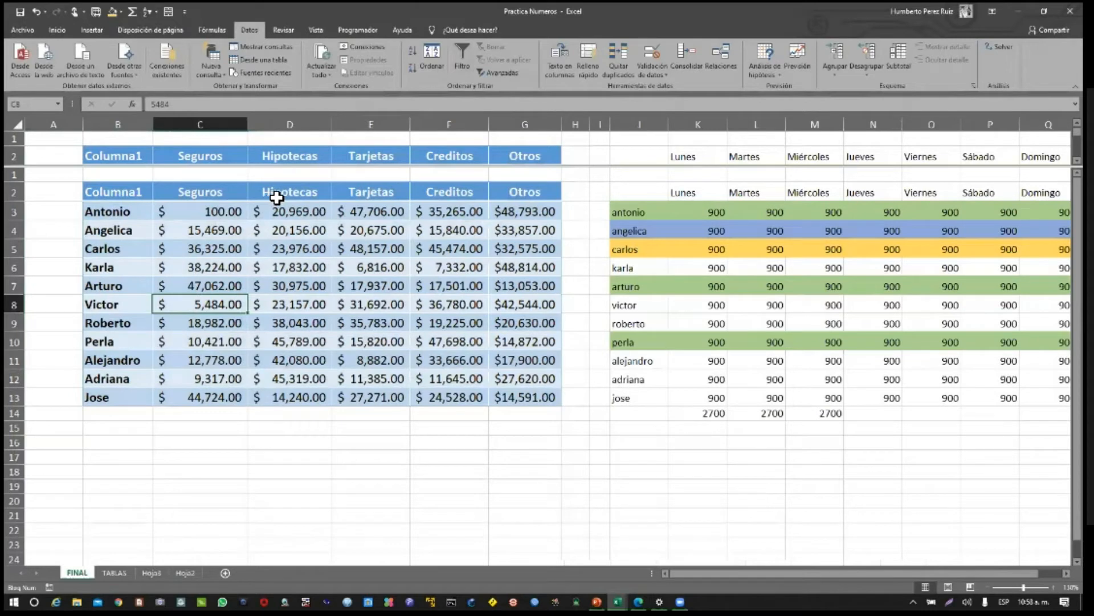
{"action": "left_click", "coordinate": [273, 196]}
{"action": "left_click", "coordinate": [412, 49]}
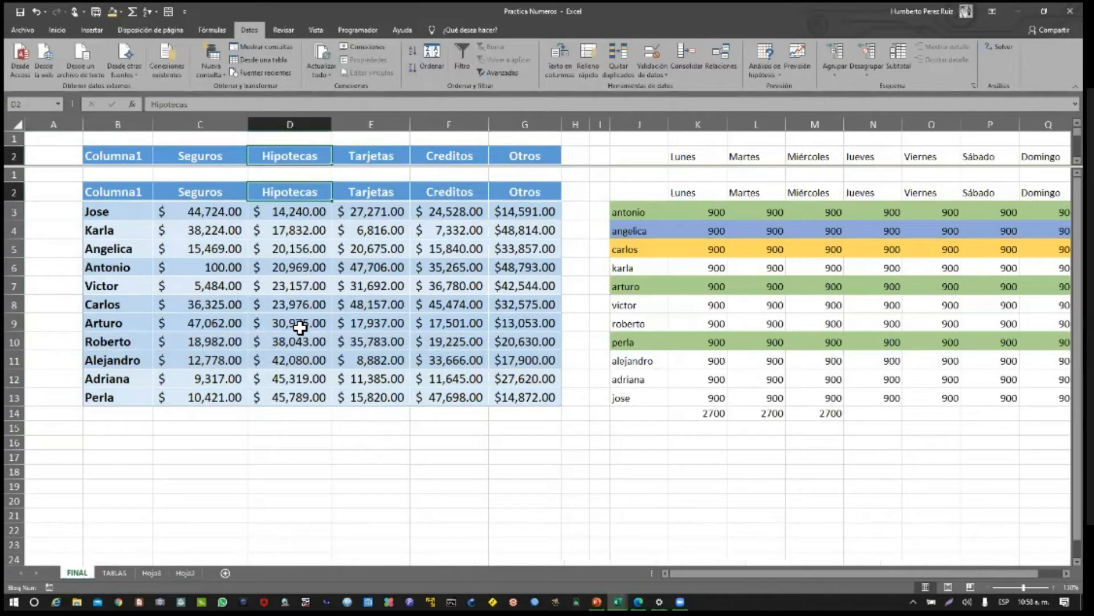
{"action": "left_click", "coordinate": [412, 67]}
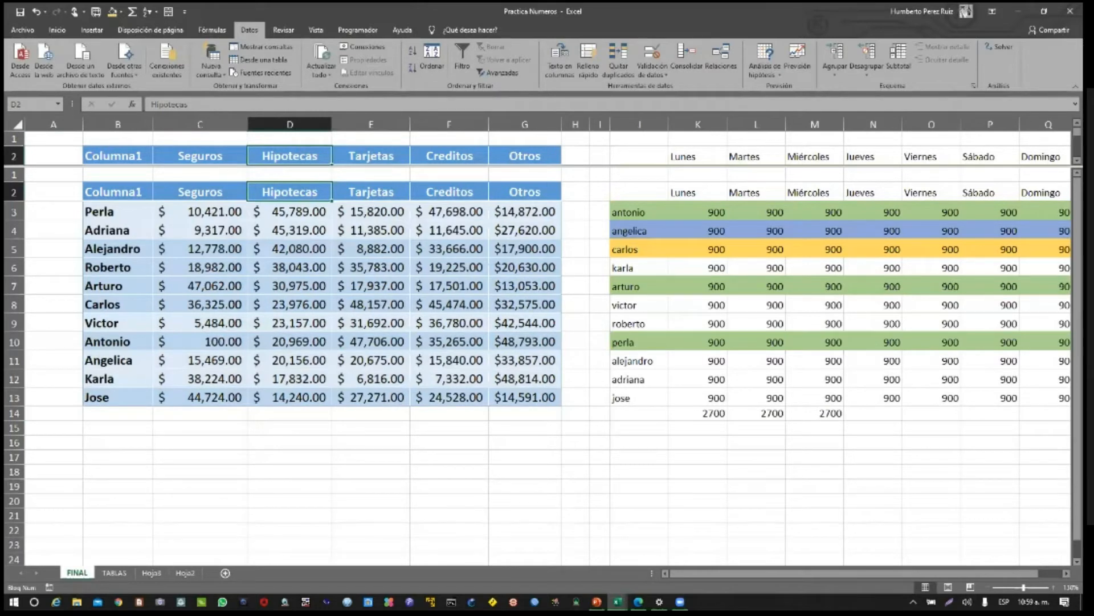
Return to the Hoja3 sheet and select a cell in the green table
{"action": "left_click", "coordinate": [179, 572]}
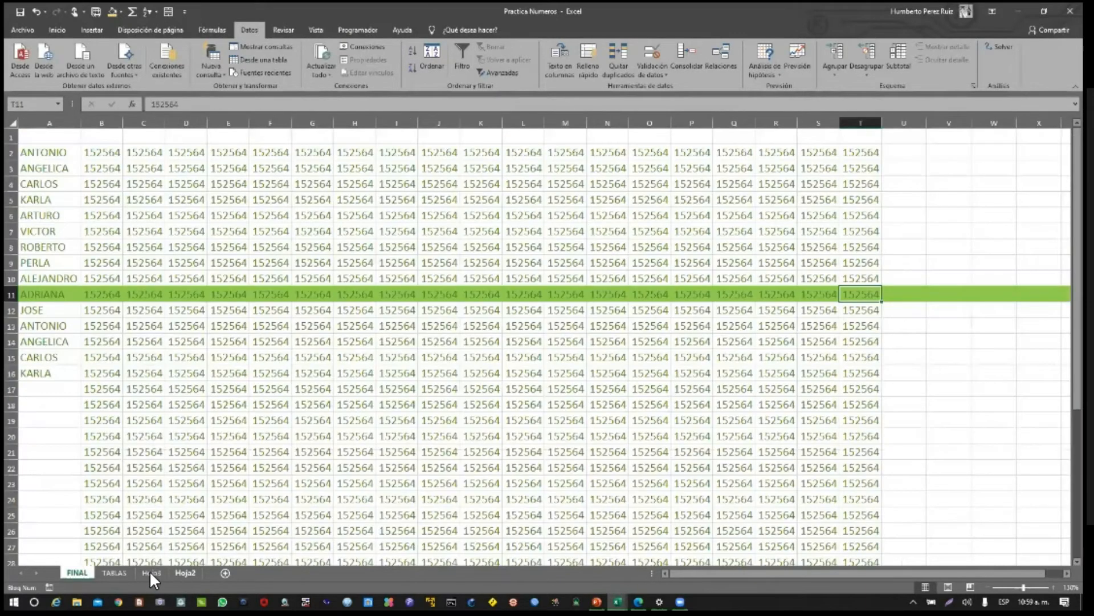
{"action": "left_click", "coordinate": [141, 572]}
{"action": "left_click", "coordinate": [494, 373]}
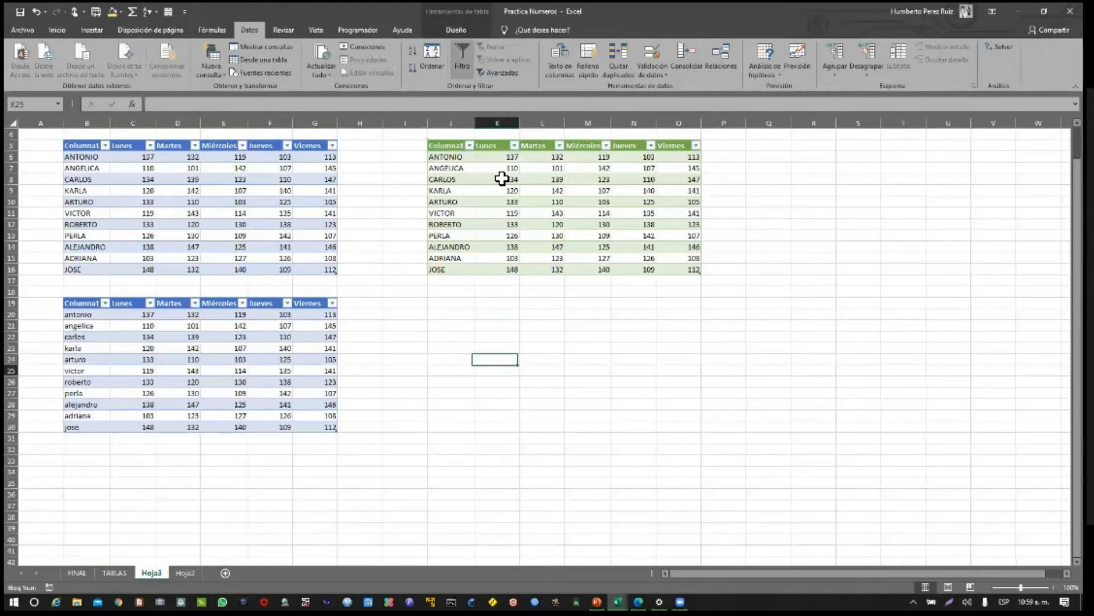
{"action": "left_click", "coordinate": [453, 160]}
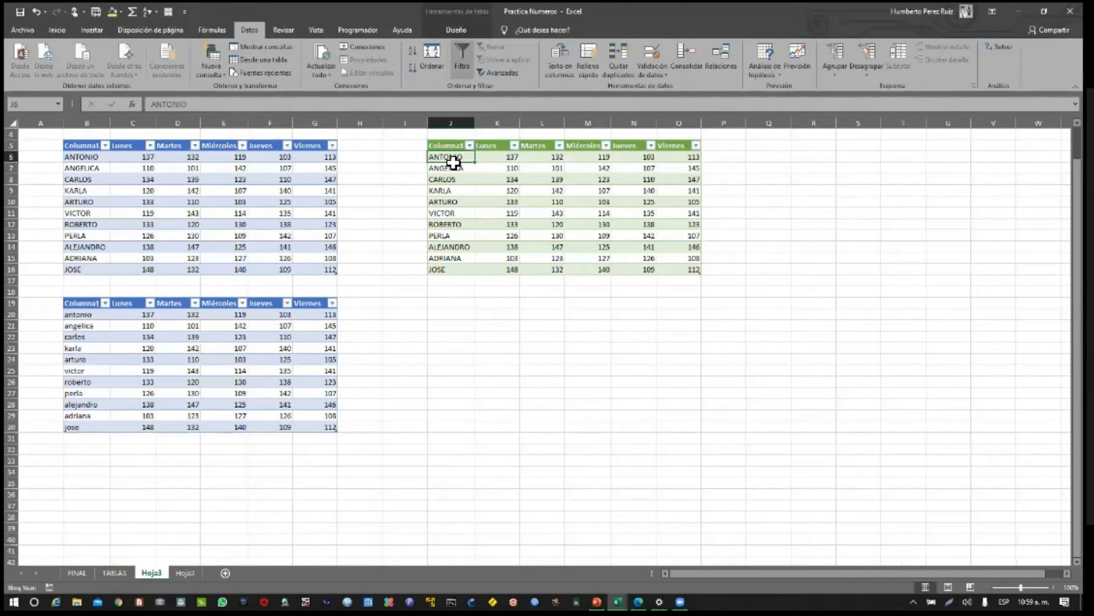
{"action": "left_click", "coordinate": [441, 145]}
{"action": "left_click_drag", "start_coordinate": [442, 146], "coordinate": [699, 272]}
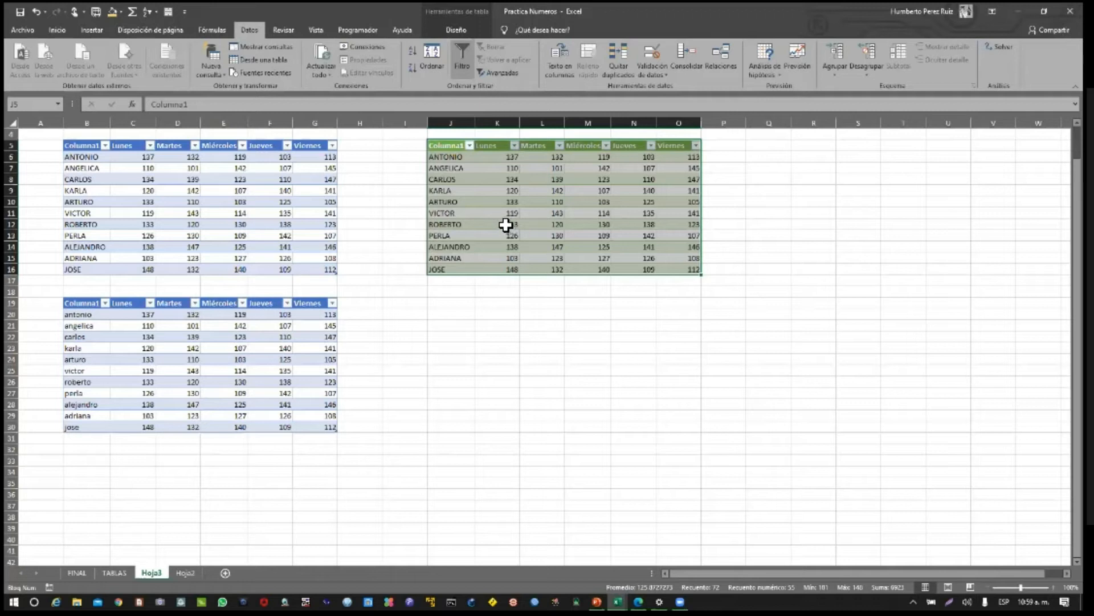
{"action": "left_click", "coordinate": [439, 60]}
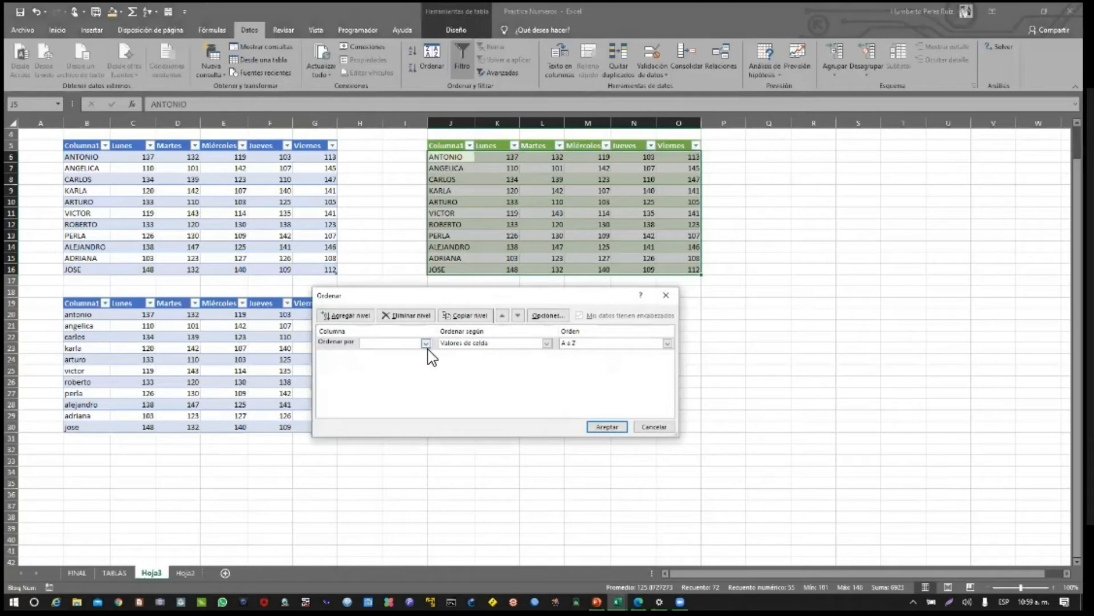
{"action": "left_click", "coordinate": [426, 343]}
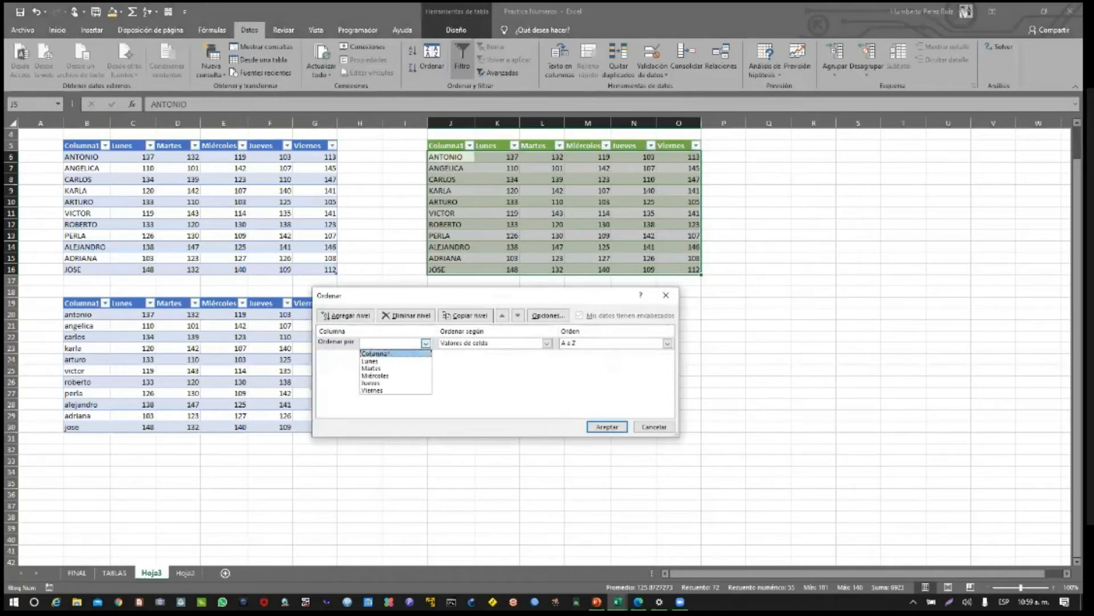
{"action": "left_click", "coordinate": [654, 427]}
{"action": "left_click", "coordinate": [653, 427]}
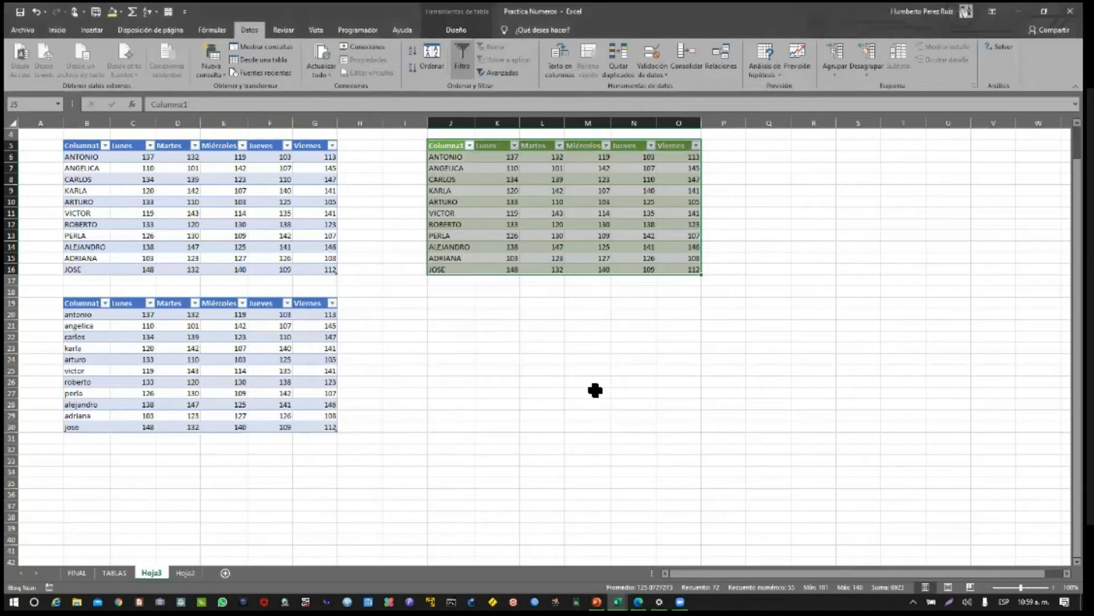
Rename the green table's first column header in J5 as Nombre
{"action": "left_click", "coordinate": [452, 150]}
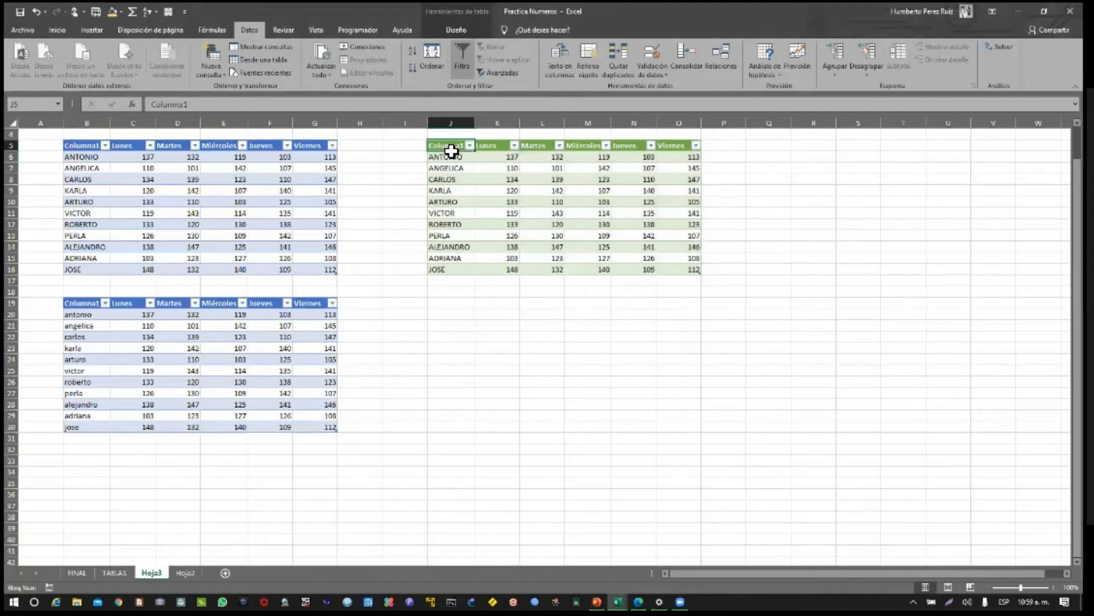
{"action": "type", "text": "Nombre"}
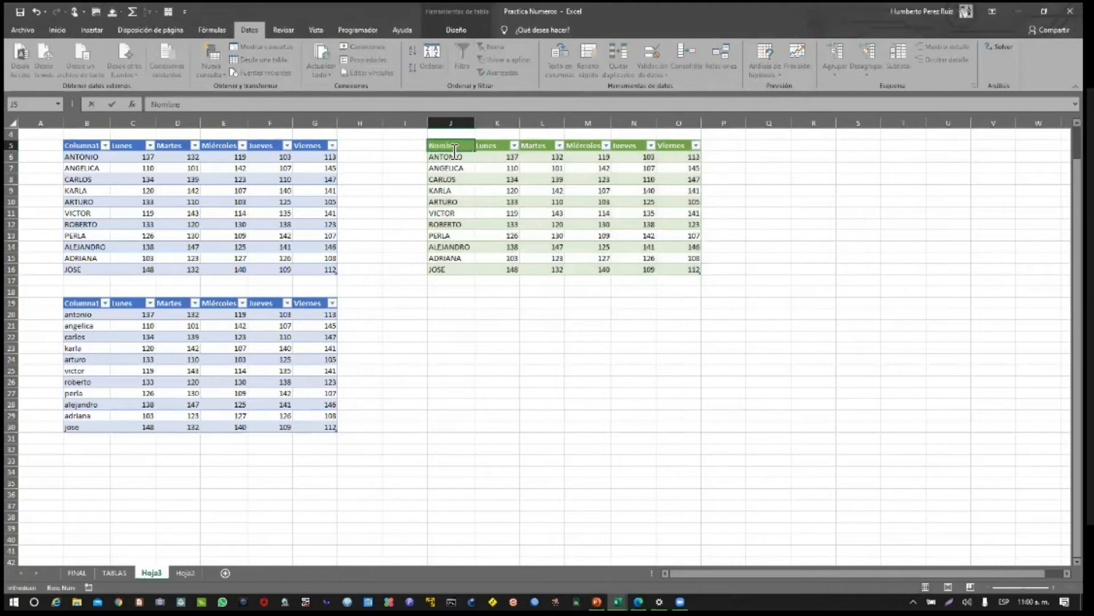
{"action": "key", "text": "Return"}
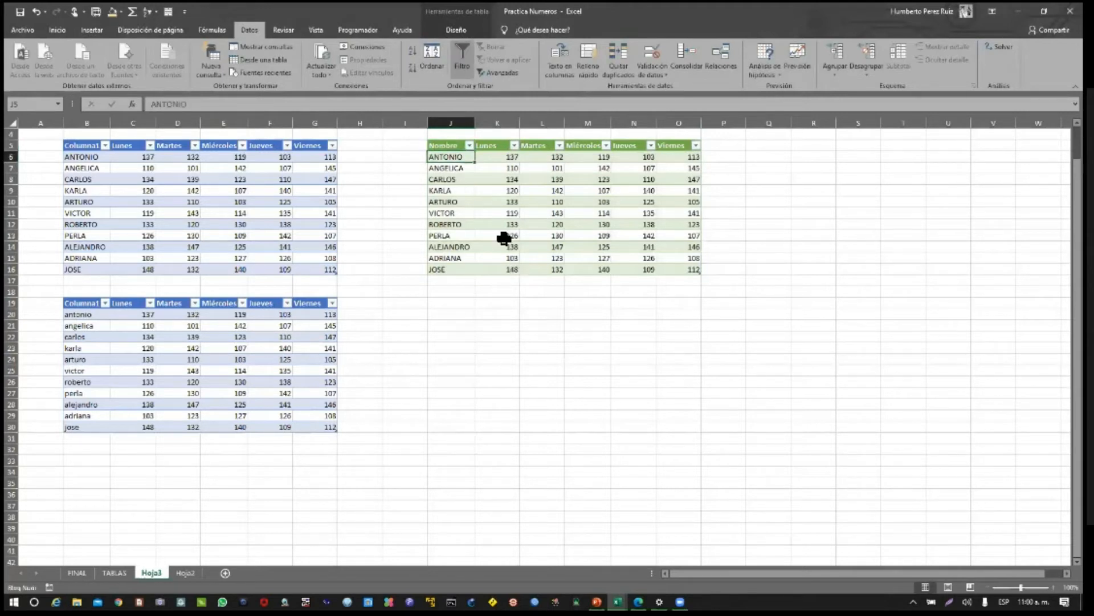
Sort the green table by Nombre from A to Z, adding Lunes and Martes as secondary levels from smallest to largest
{"action": "left_click", "coordinate": [496, 184]}
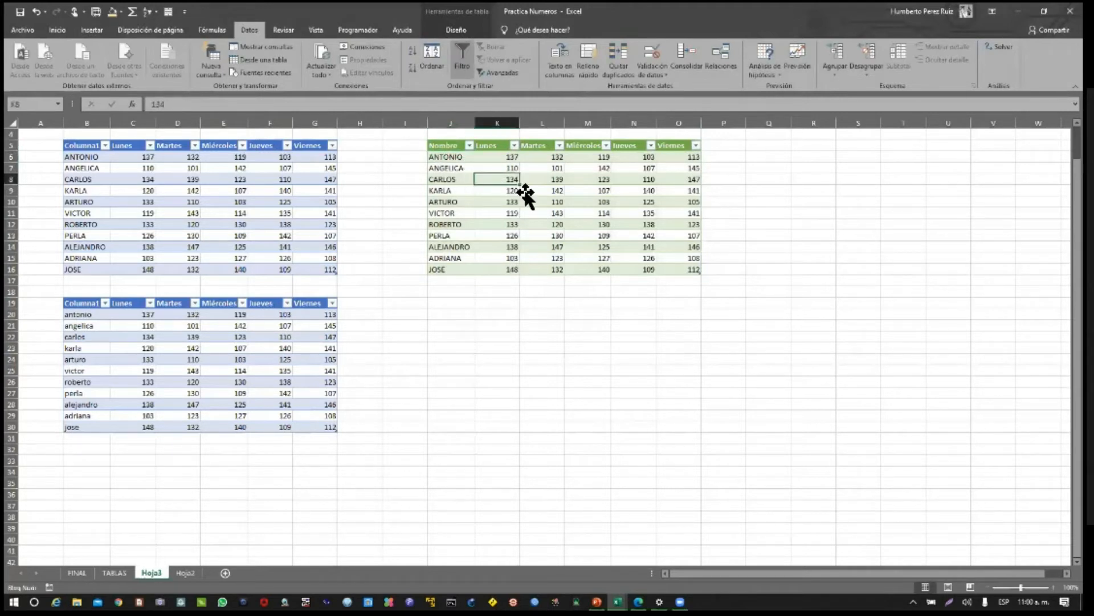
{"action": "left_click", "coordinate": [436, 54]}
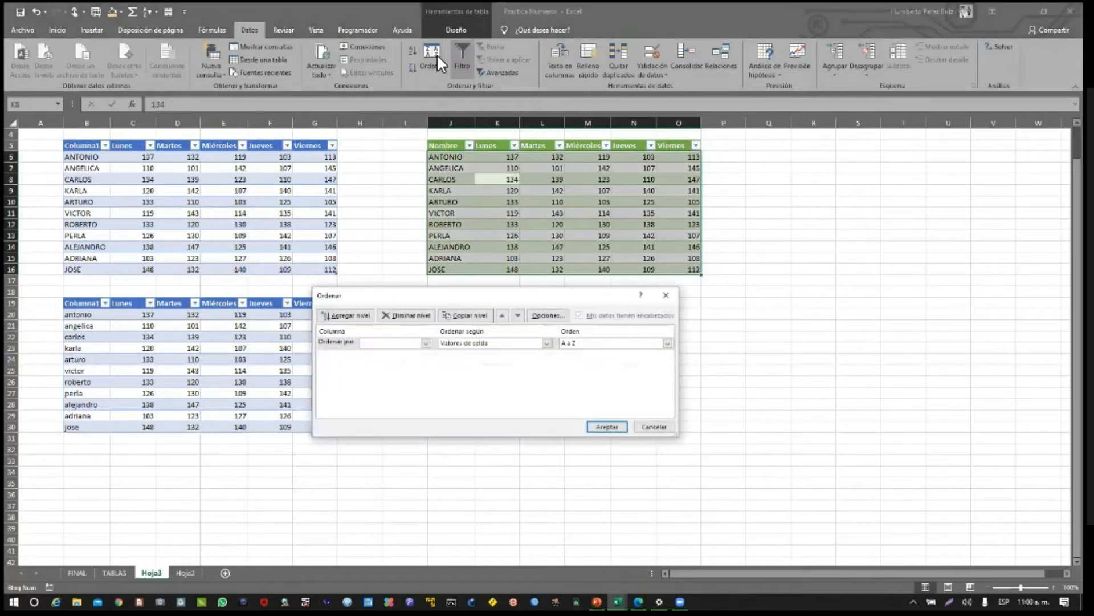
{"action": "left_click", "coordinate": [426, 343]}
{"action": "left_click", "coordinate": [402, 354]}
{"action": "left_click", "coordinate": [361, 319]}
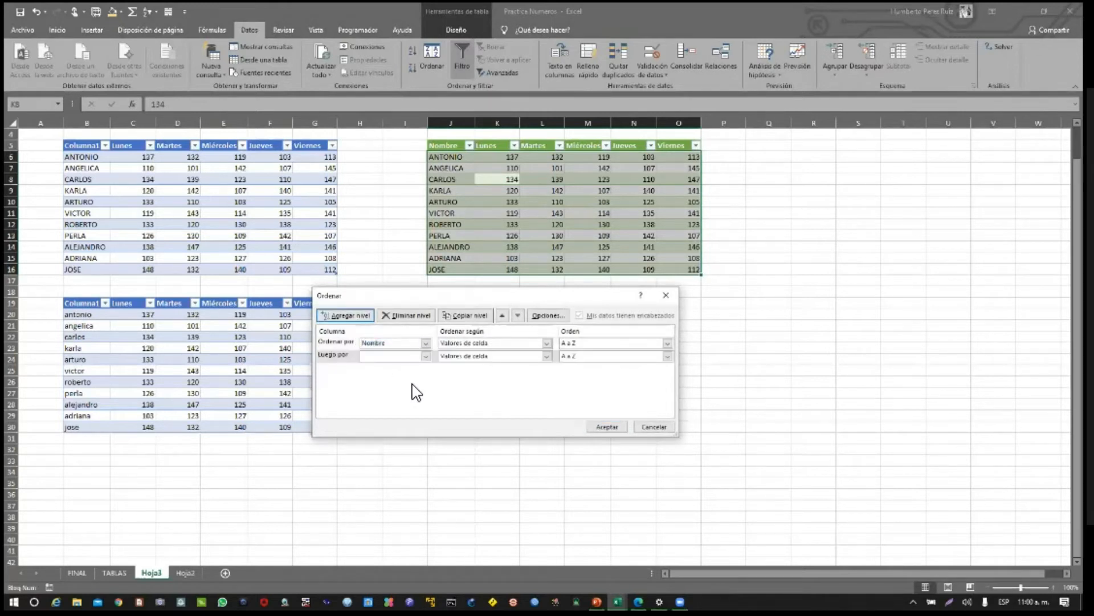
{"action": "left_click", "coordinate": [425, 356]}
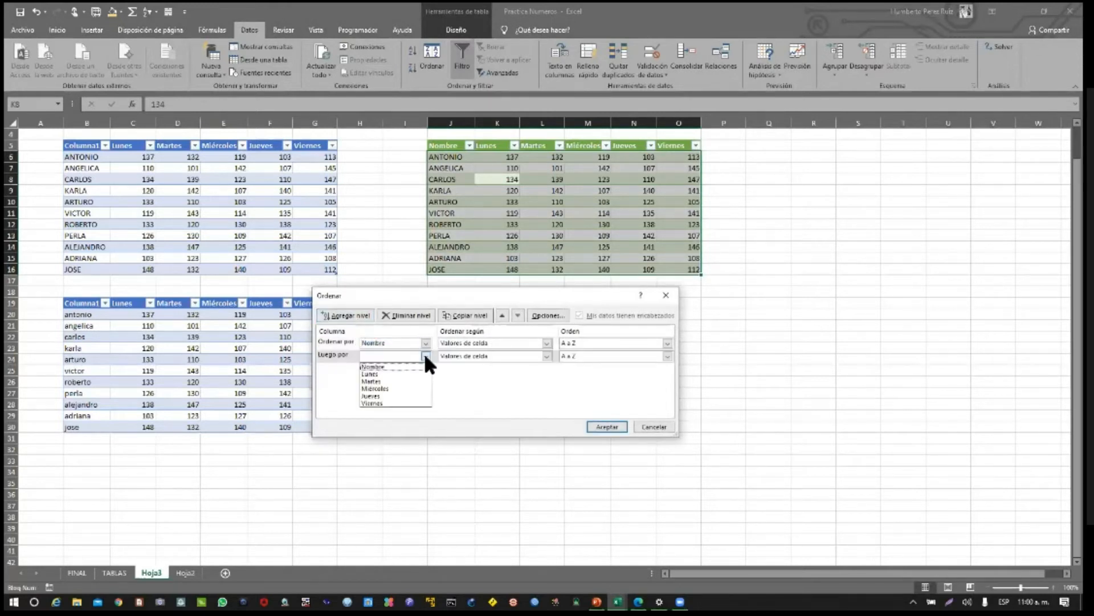
{"action": "left_click", "coordinate": [388, 374]}
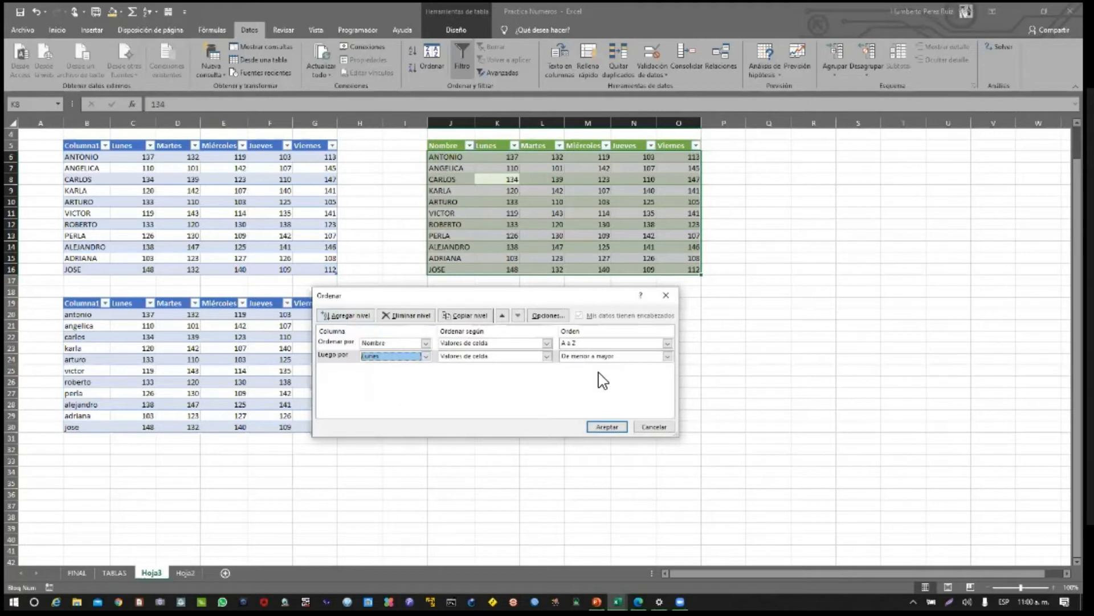
{"action": "left_click", "coordinate": [353, 316]}
{"action": "left_click", "coordinate": [425, 369]}
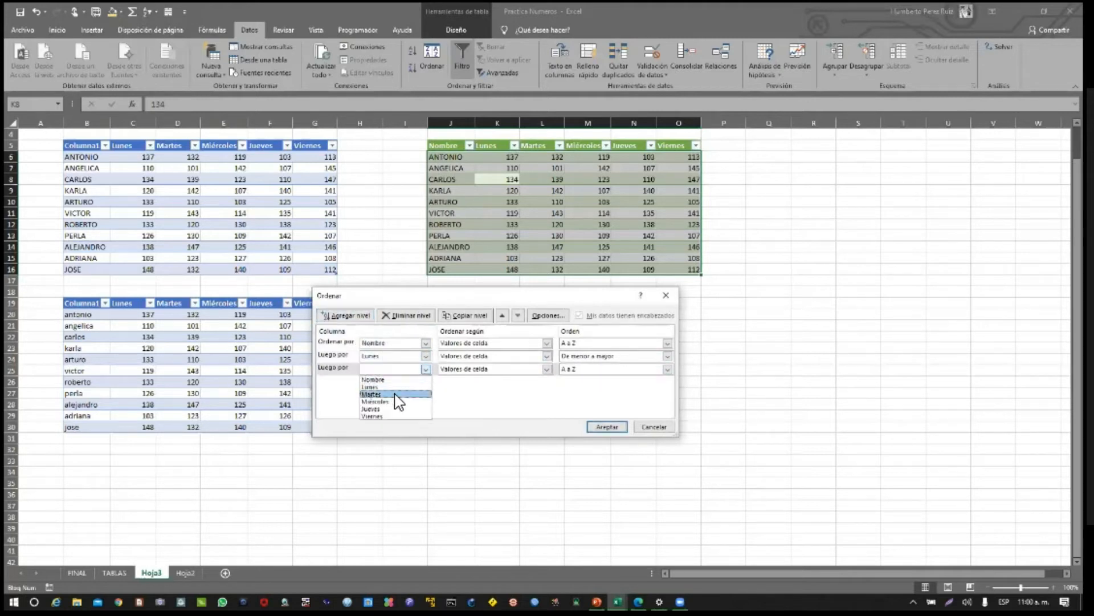
{"action": "left_click", "coordinate": [396, 394]}
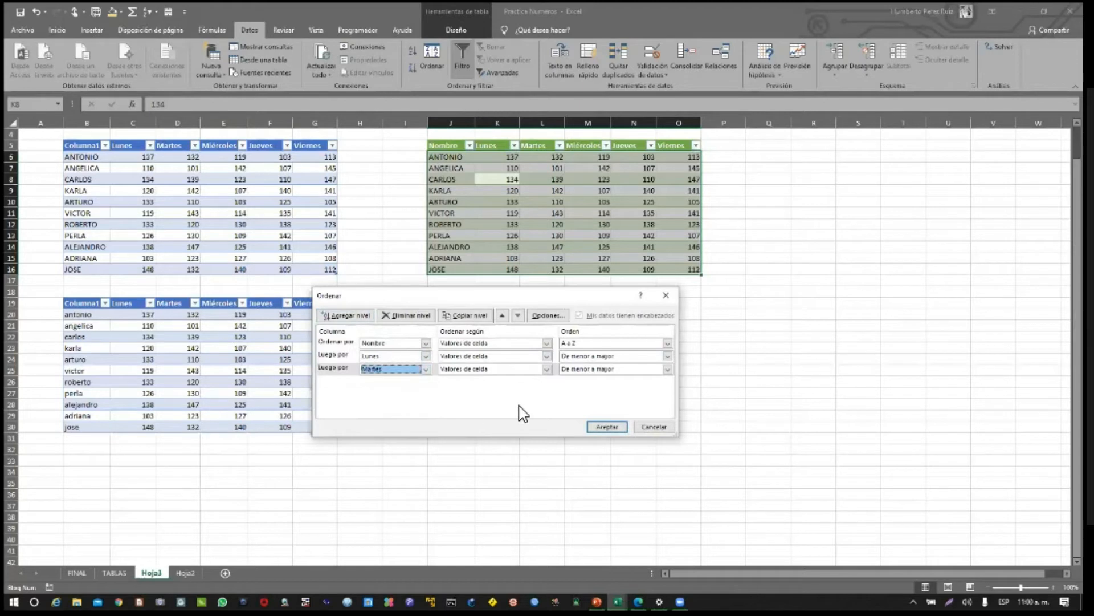
{"action": "left_click", "coordinate": [605, 427]}
{"action": "left_click", "coordinate": [678, 358]}
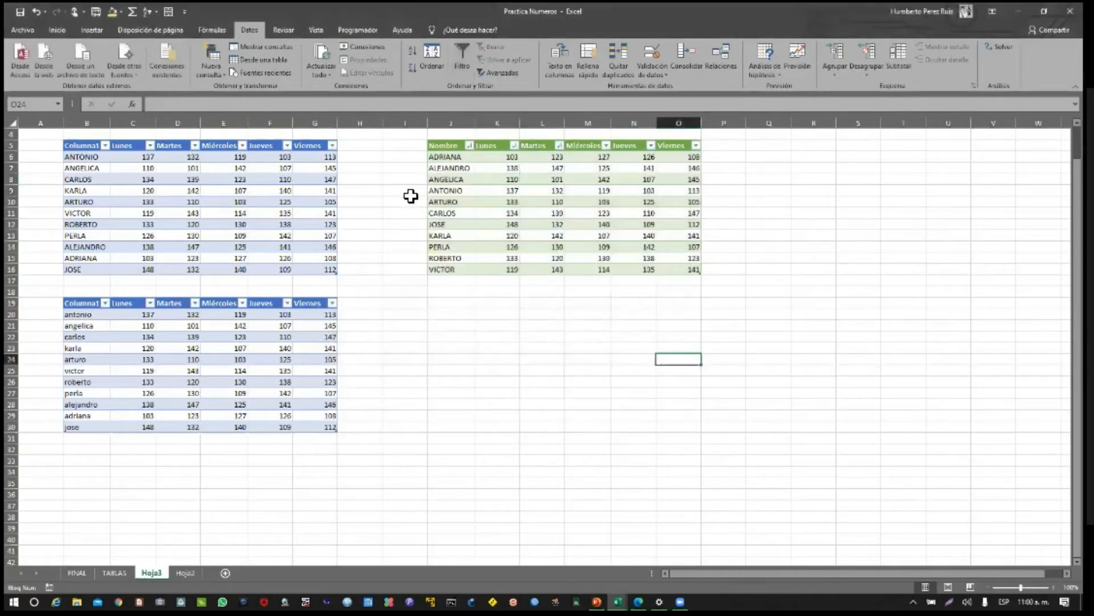
{"action": "left_click_drag", "start_coordinate": [454, 162], "coordinate": [681, 269]}
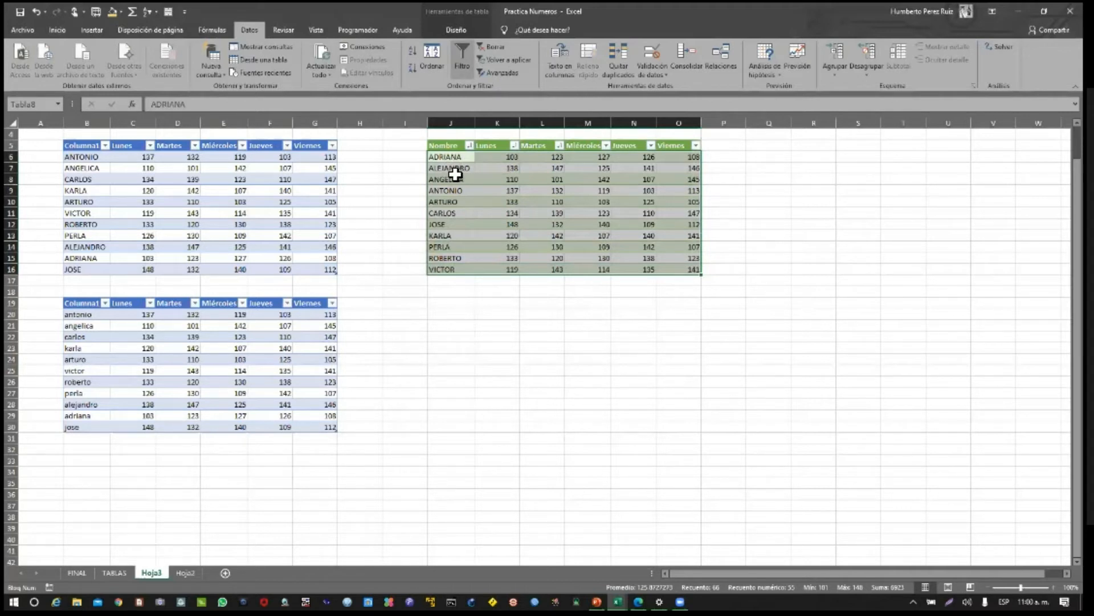
{"action": "left_click", "coordinate": [504, 163]}
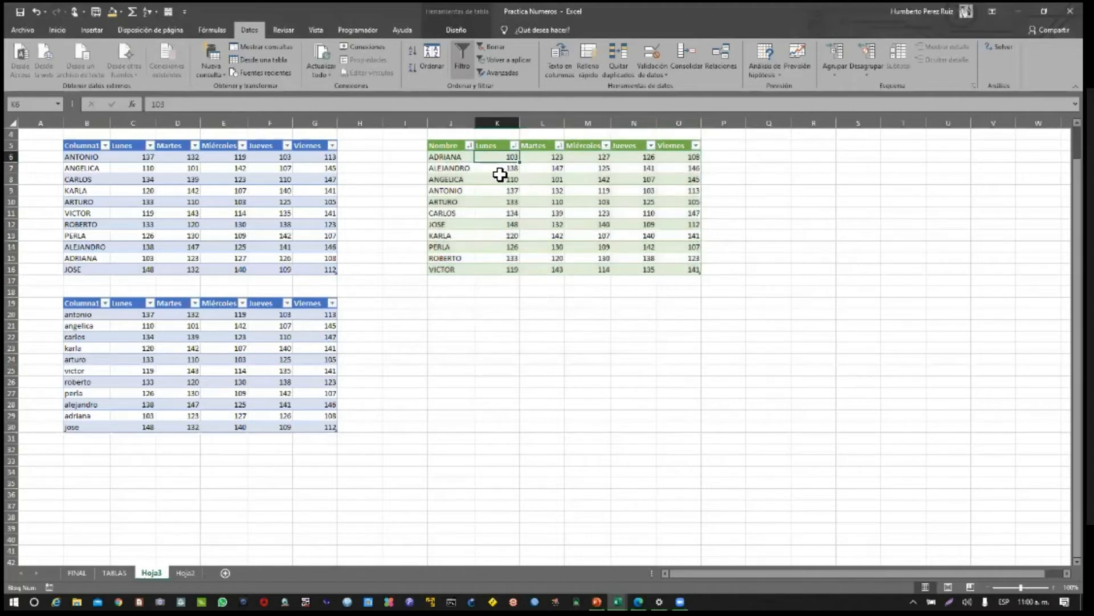
{"action": "left_click", "coordinate": [452, 170]}
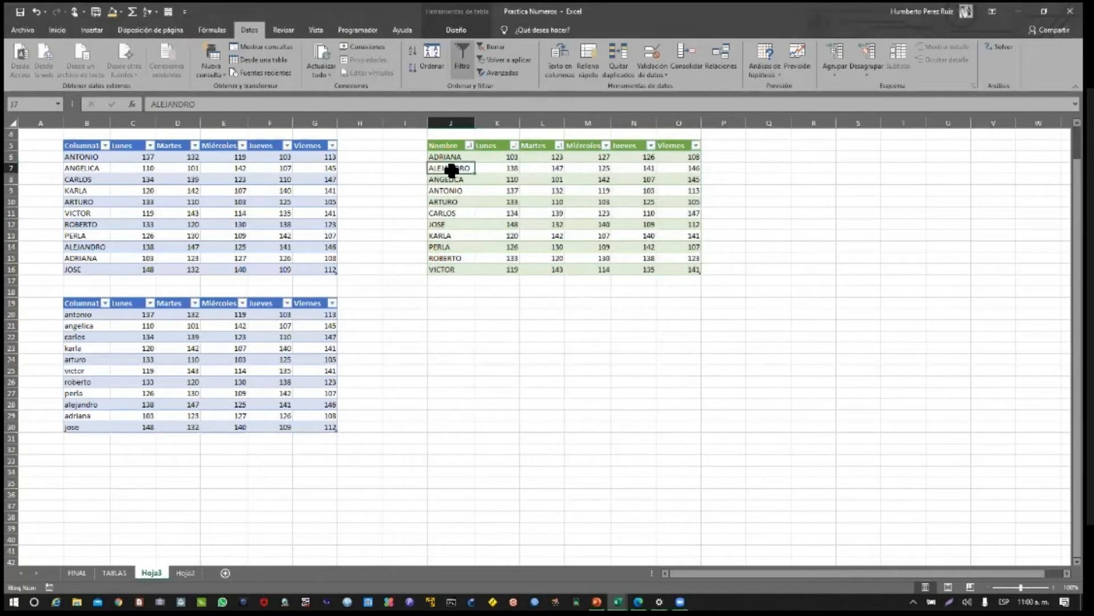
{"action": "left_click", "coordinate": [20, 173]}
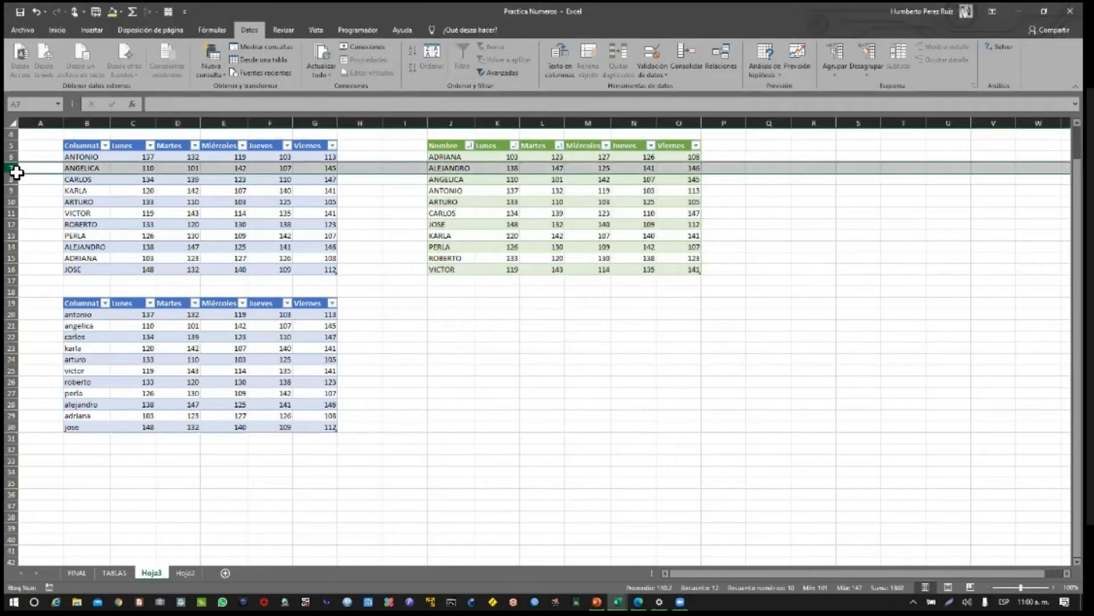
Extend the green table's Nombre column by filling the name series from J16 down to J26
{"action": "left_click", "coordinate": [458, 270]}
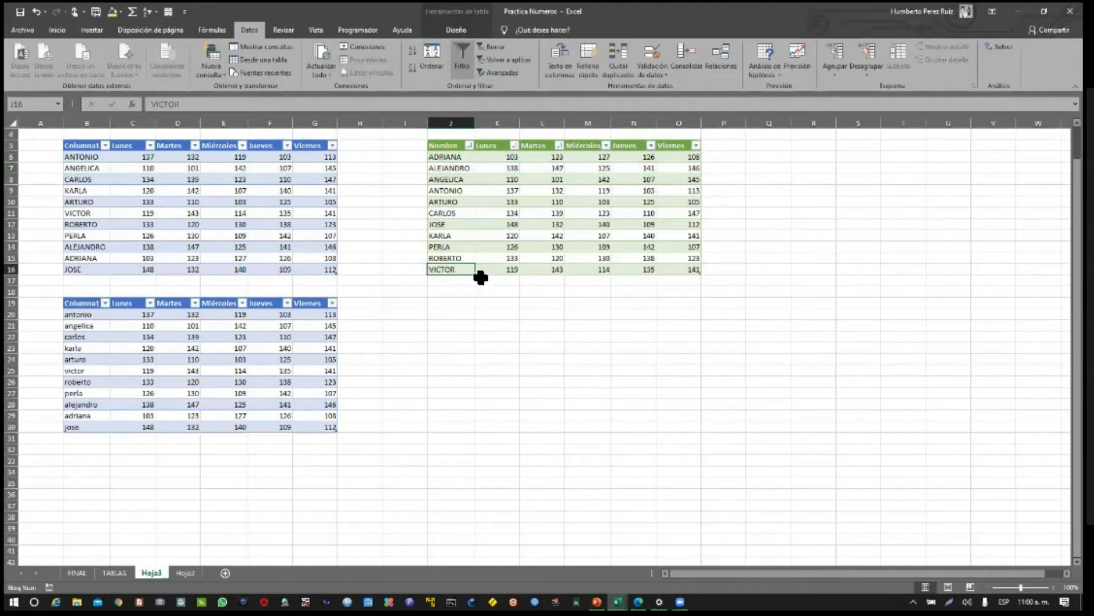
{"action": "left_click_drag", "start_coordinate": [475, 276], "coordinate": [476, 390]}
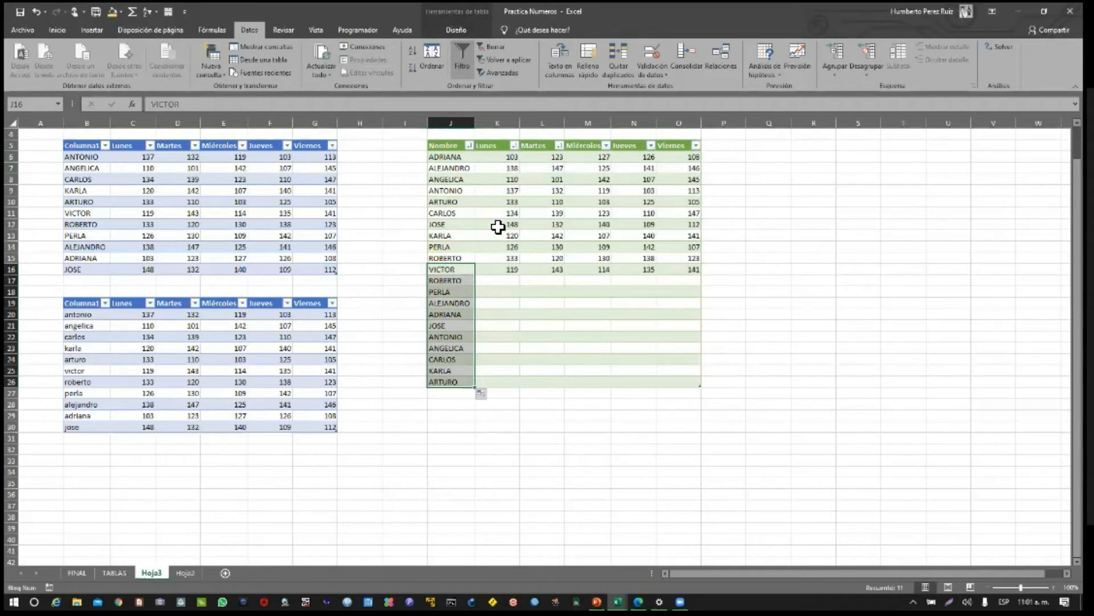
Copy the weekday values in K10:O16 to the new rows starting at K17, and clear the contents of J24:O26
{"action": "left_click_drag", "start_coordinate": [504, 202], "coordinate": [698, 271]}
{"action": "key", "text": "ctrl+c"}
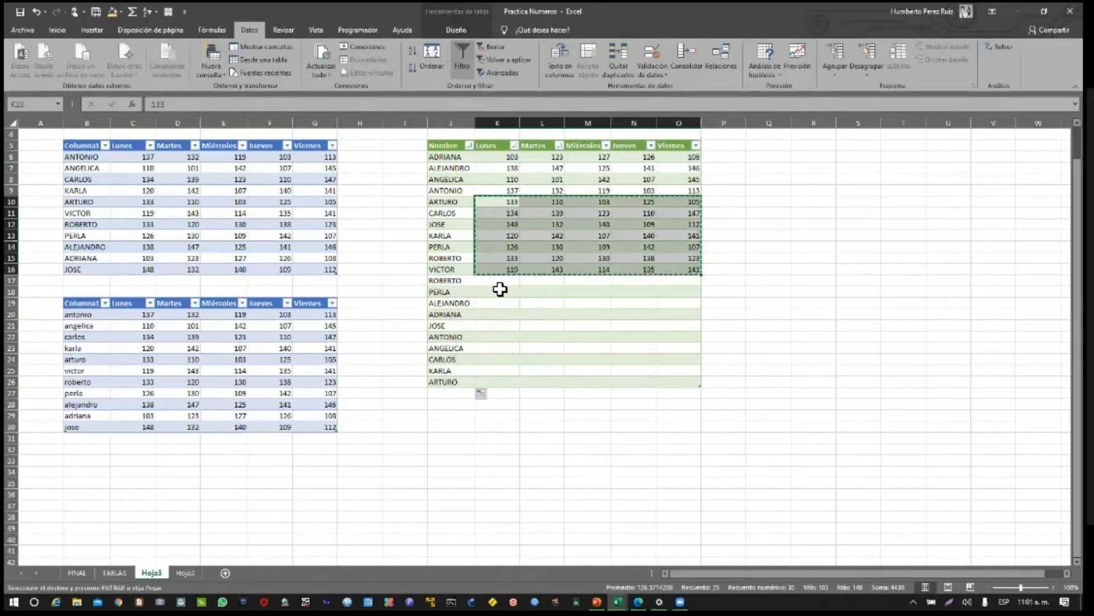
{"action": "left_click", "coordinate": [496, 282]}
{"action": "key", "text": "ctrl+v"}
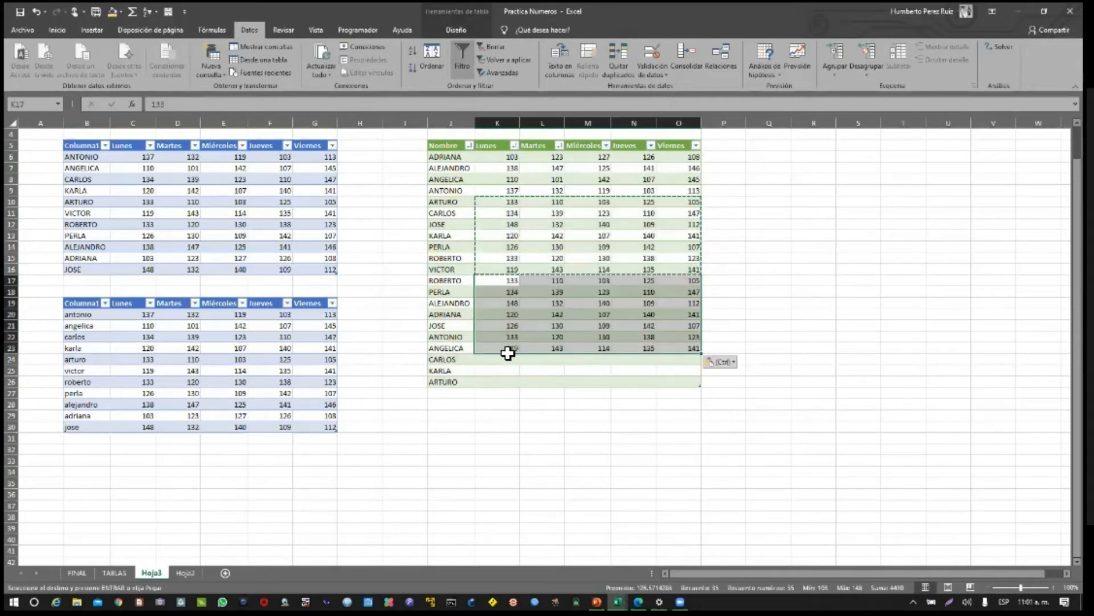
{"action": "key", "text": "Escape"}
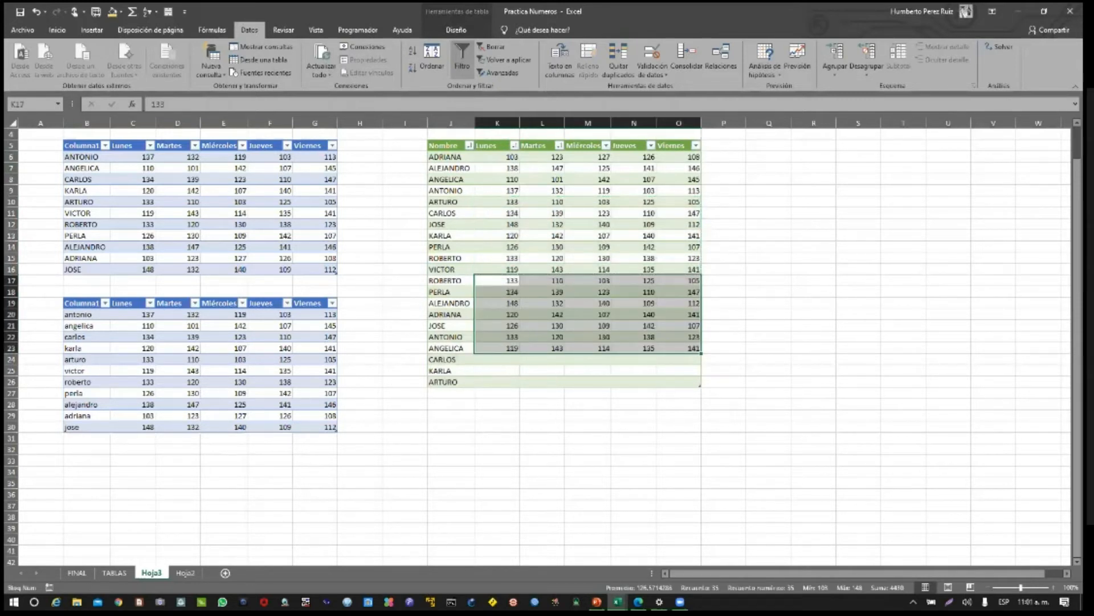
{"action": "left_click_drag", "start_coordinate": [450, 360], "coordinate": [701, 386]}
{"action": "key", "text": "Delete"}
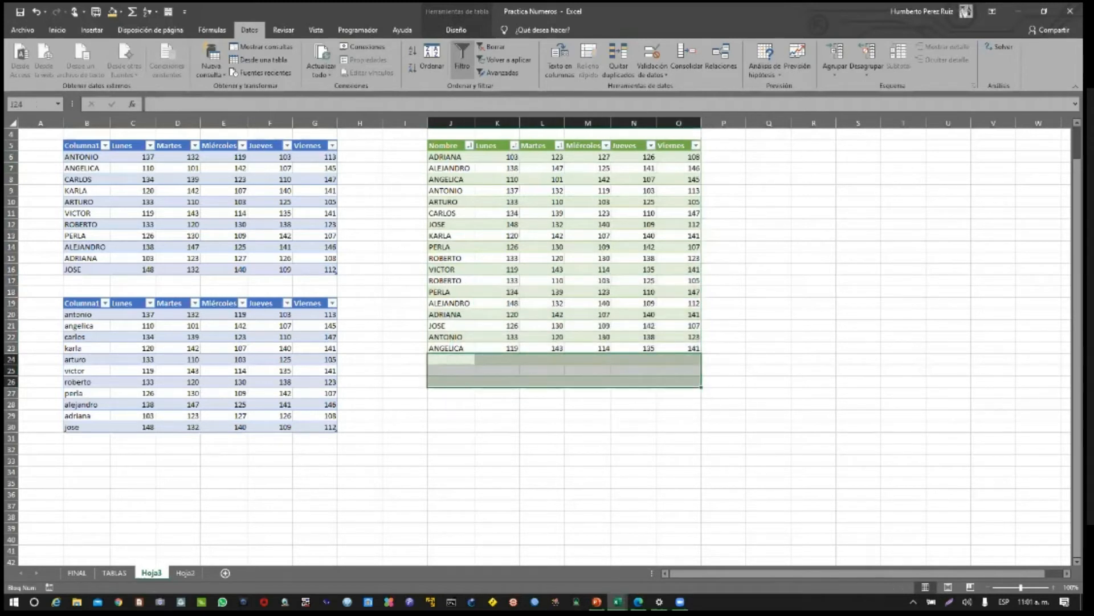
{"action": "left_click", "coordinate": [456, 166]}
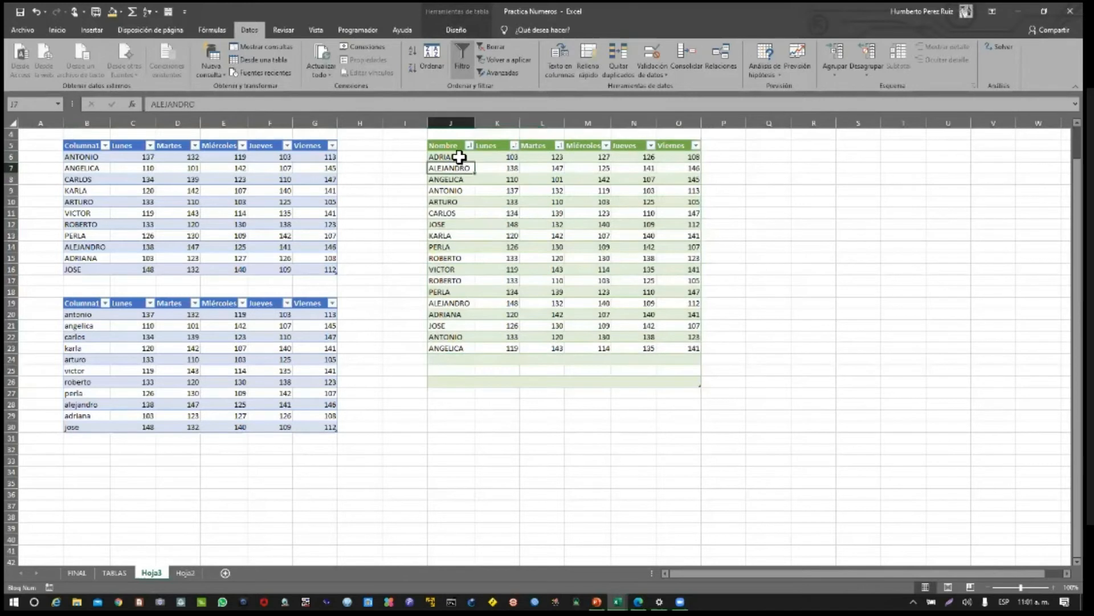
{"action": "left_click", "coordinate": [469, 145]}
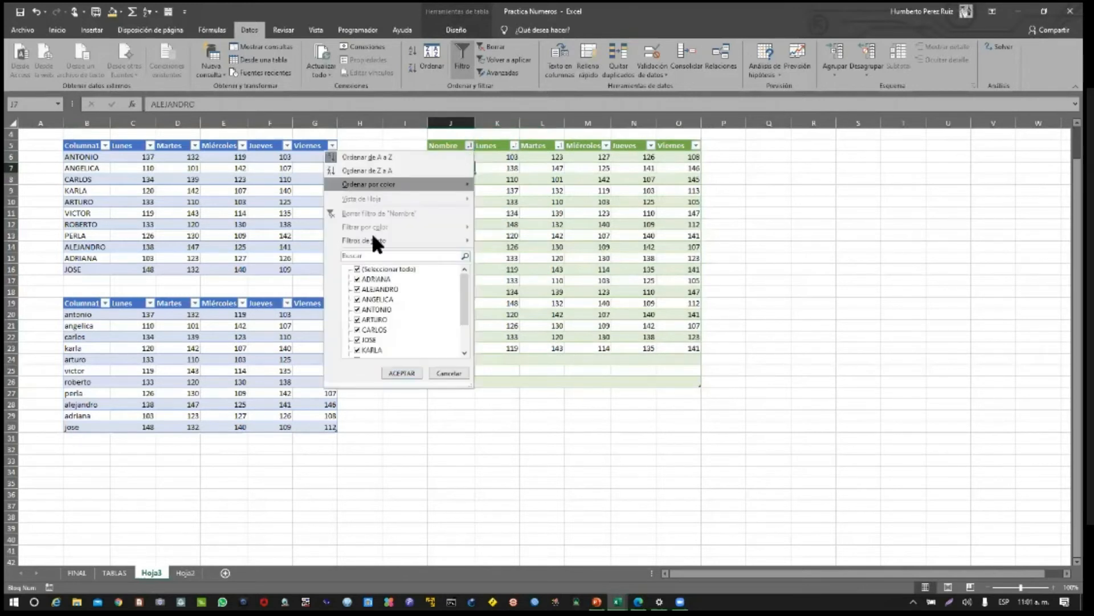
{"action": "left_click", "coordinate": [447, 375]}
Remove the Martes level from the green table's custom sort and re-sort by Nombre A to Z and Lunes smallest to largest
{"action": "left_click", "coordinate": [497, 281]}
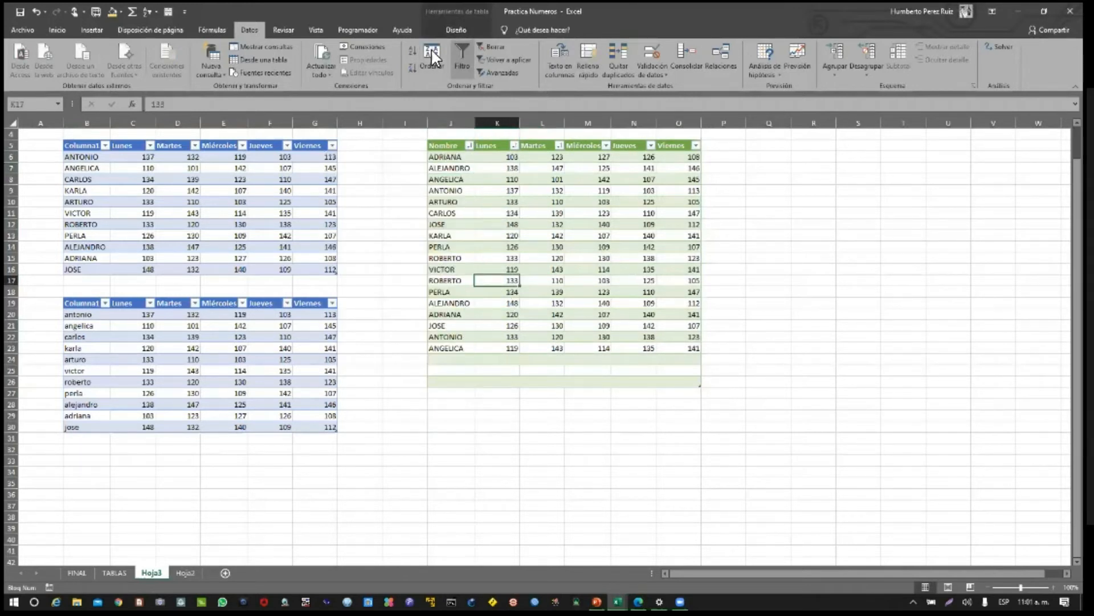
{"action": "left_click", "coordinate": [432, 56]}
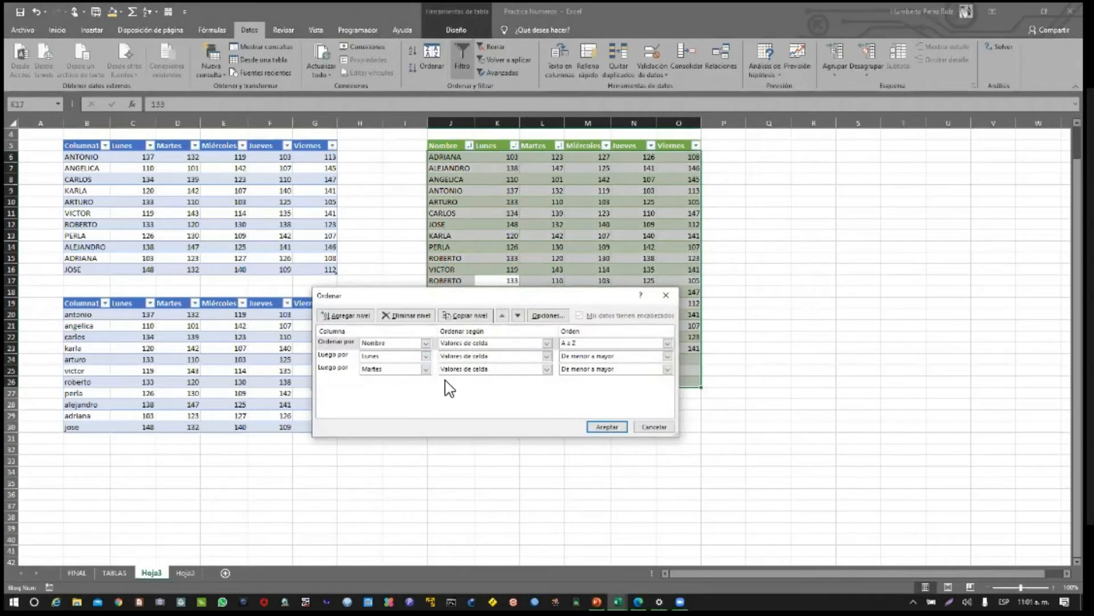
{"action": "left_click", "coordinate": [426, 369]}
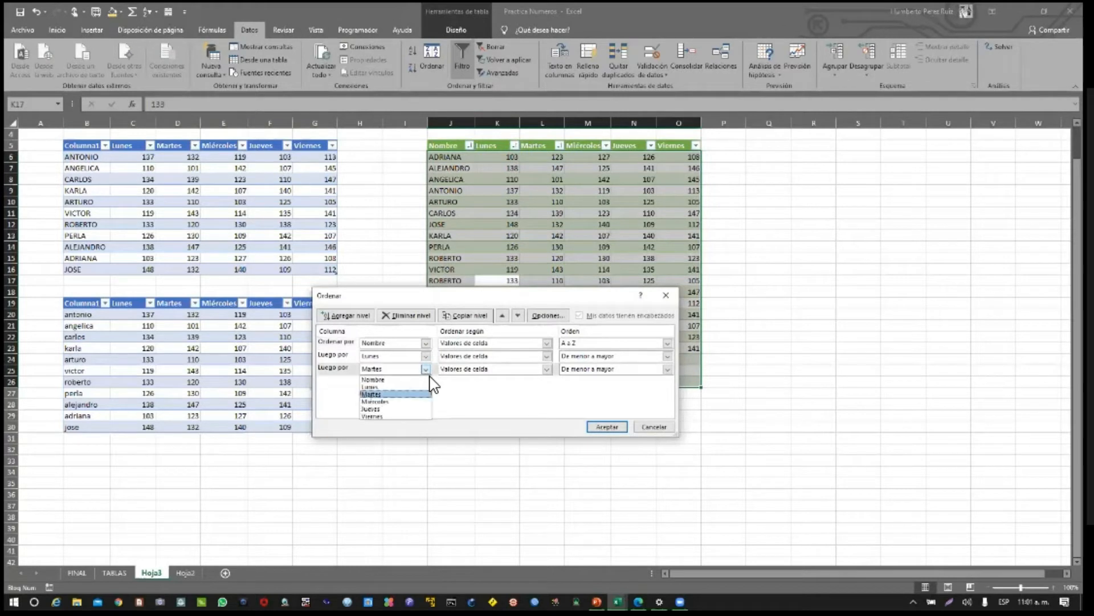
{"action": "left_click", "coordinate": [477, 402]}
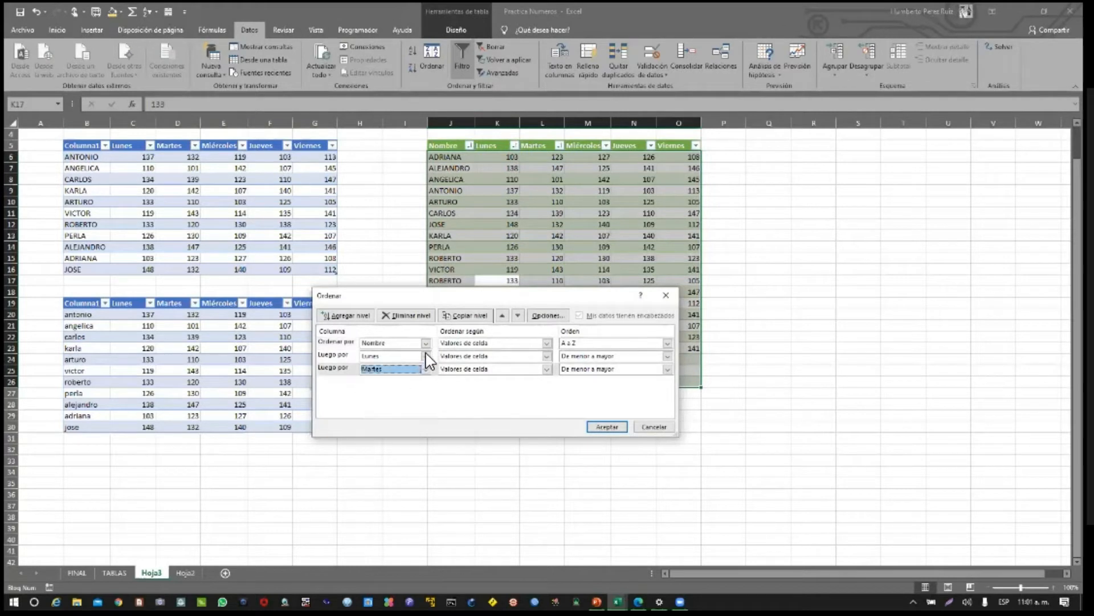
{"action": "left_click", "coordinate": [420, 319]}
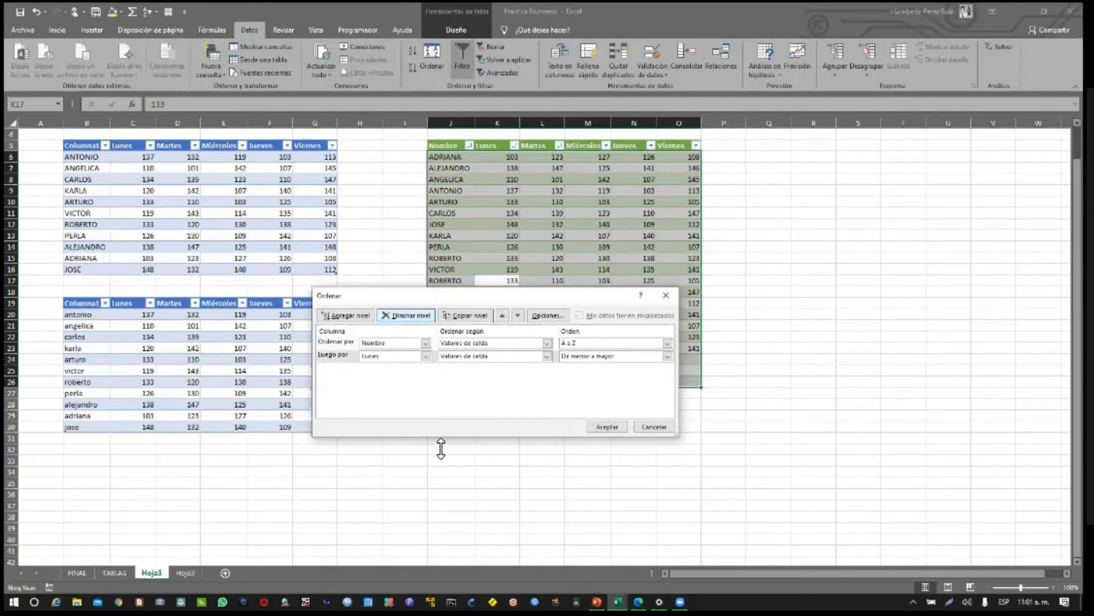
{"action": "left_click", "coordinate": [606, 427]}
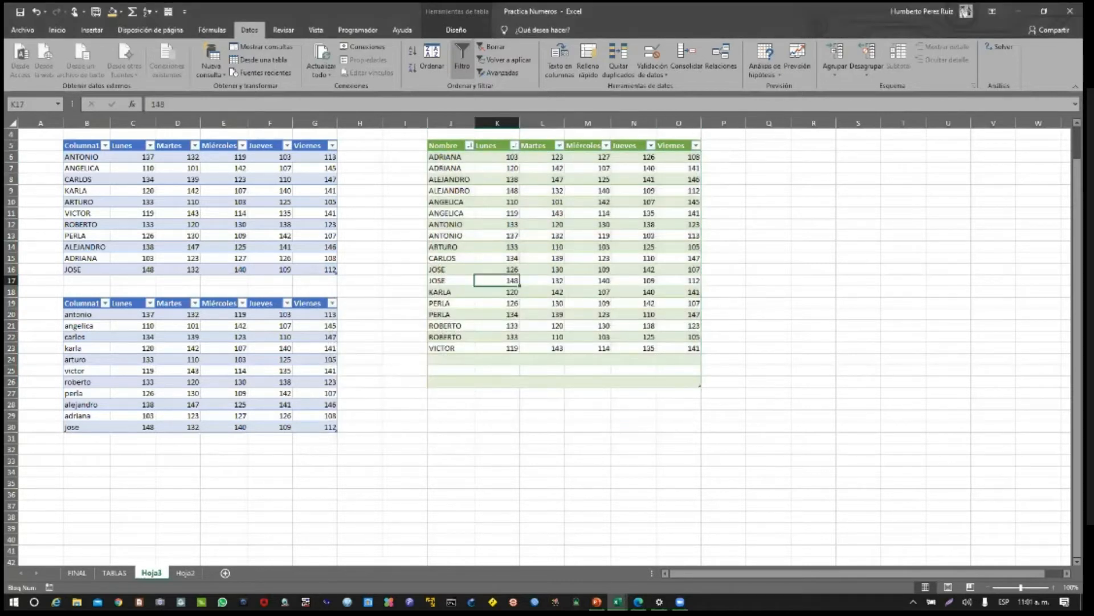
{"action": "left_click", "coordinate": [463, 161]}
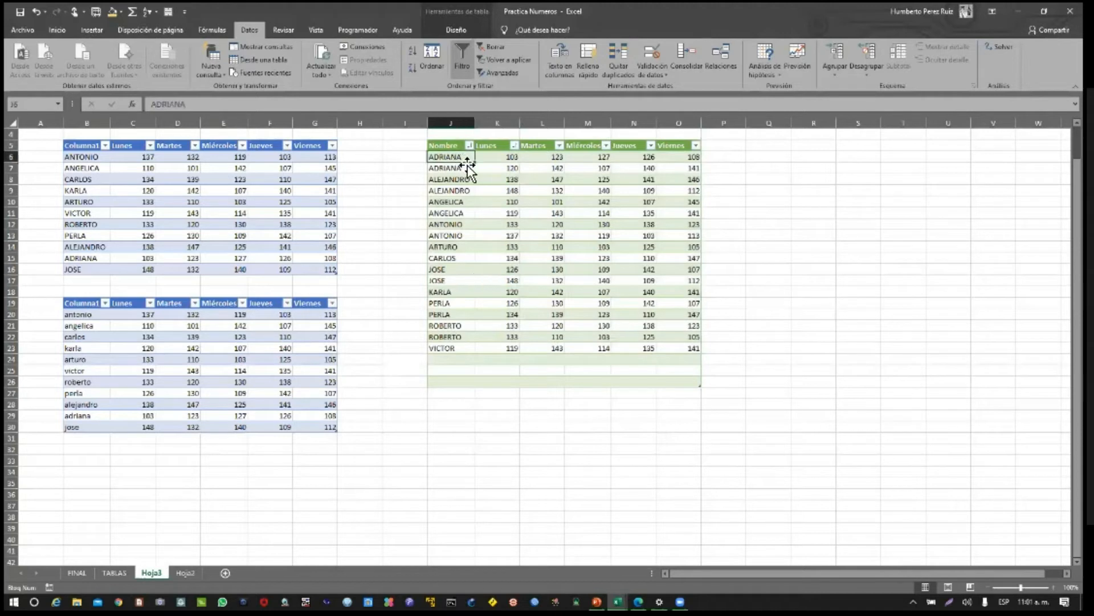
{"action": "left_click", "coordinate": [464, 169]}
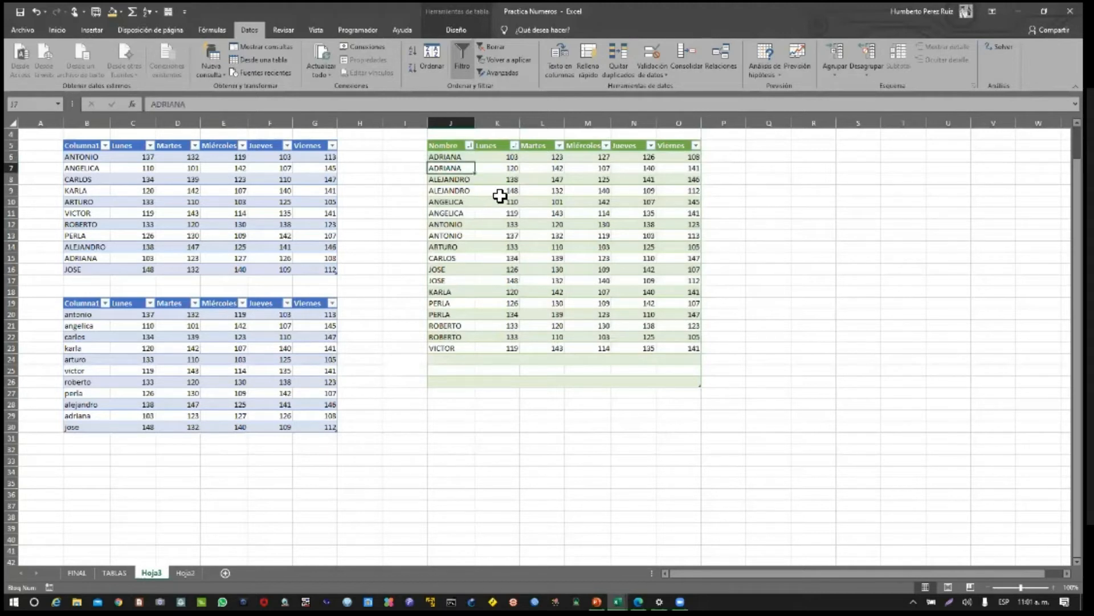
{"action": "left_click_drag", "start_coordinate": [451, 161], "coordinate": [689, 383]}
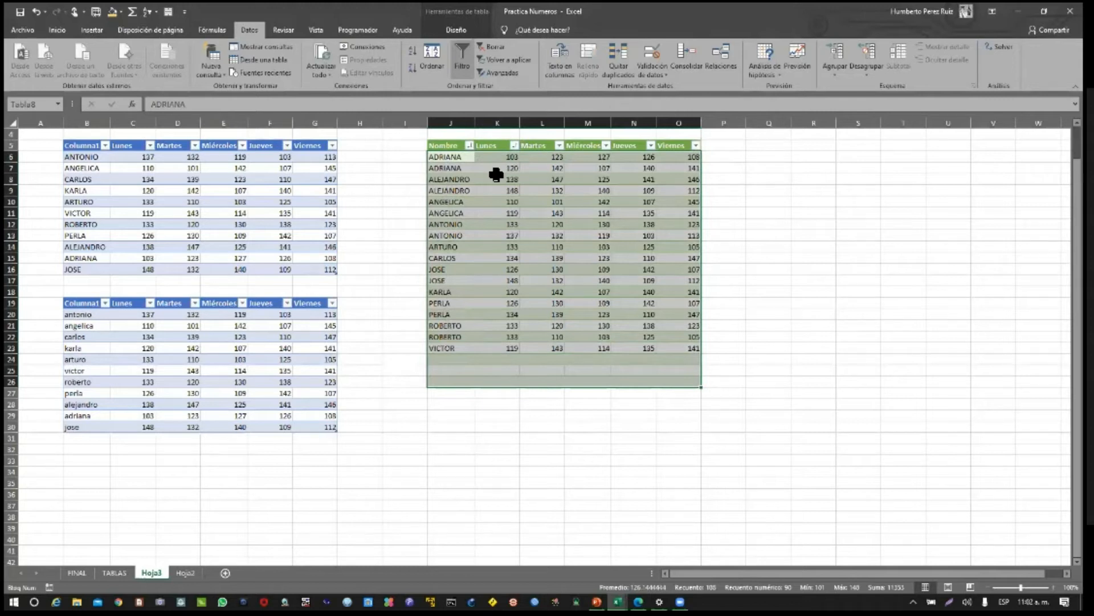
{"action": "left_click", "coordinate": [723, 359]}
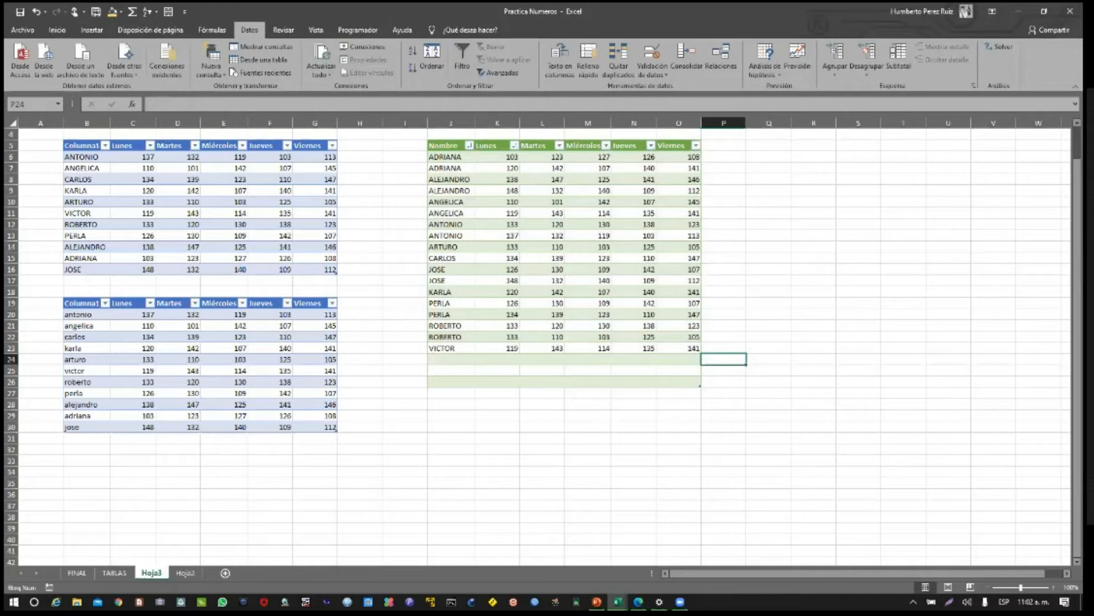
Show the FINAL sheet, and switch to the Region 2 sheet of the Diciembre con comisiones workbook
{"action": "left_click", "coordinate": [77, 573]}
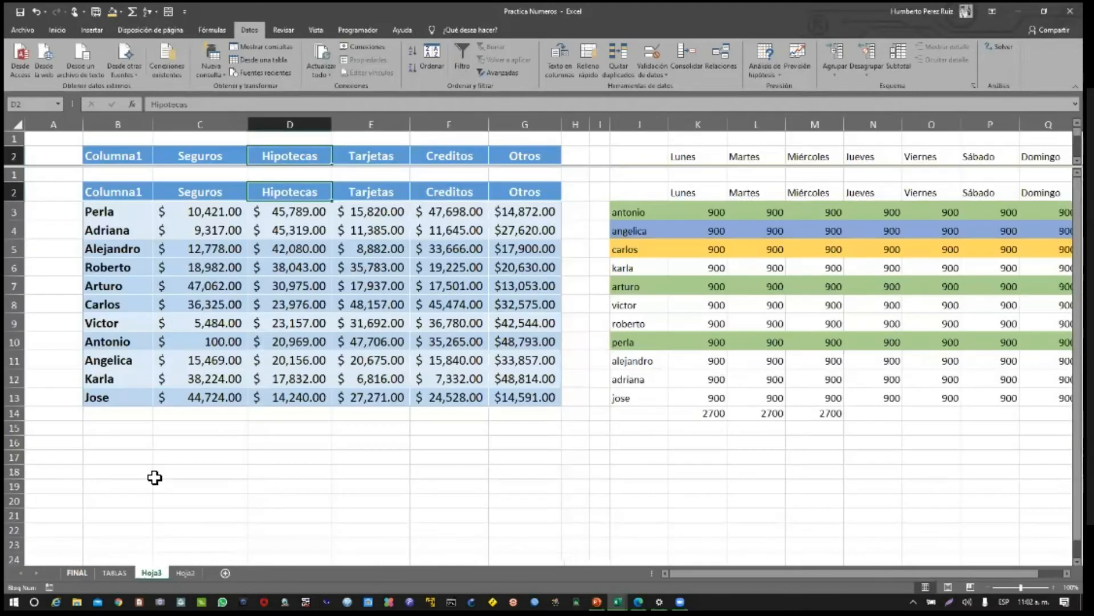
{"action": "left_click", "coordinate": [194, 180]}
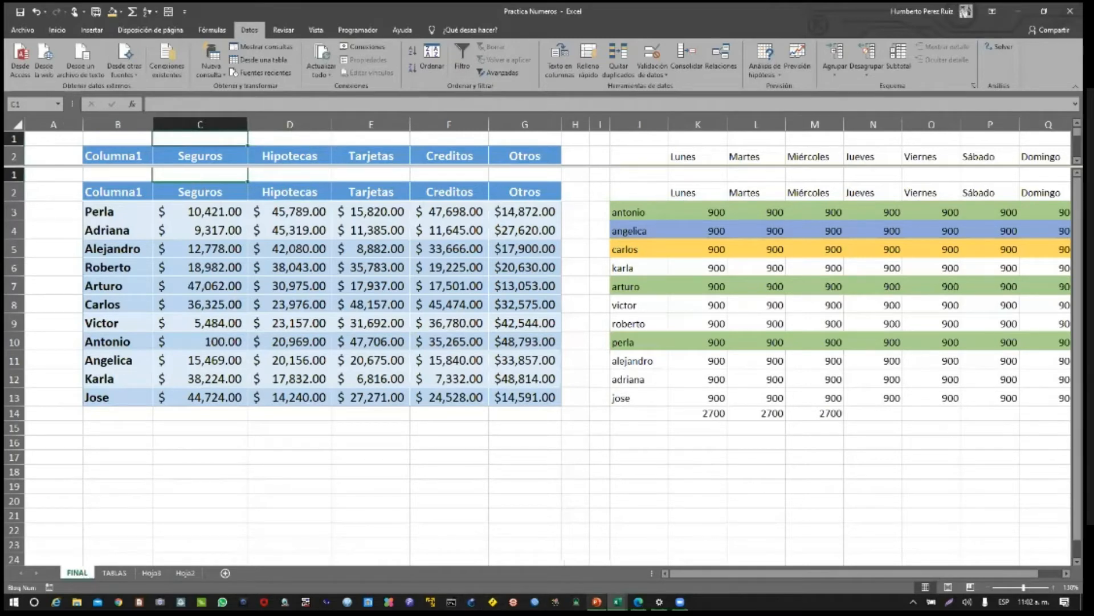
{"action": "left_click", "coordinate": [617, 601]}
{"action": "left_click", "coordinate": [562, 578]}
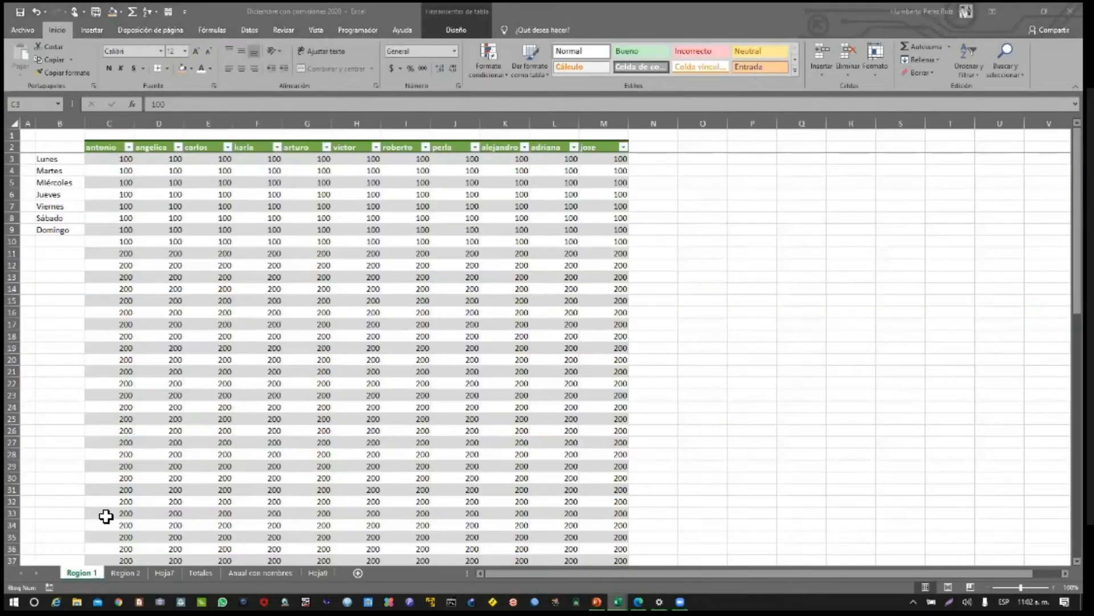
{"action": "left_click", "coordinate": [124, 573]}
{"action": "left_click", "coordinate": [226, 139]}
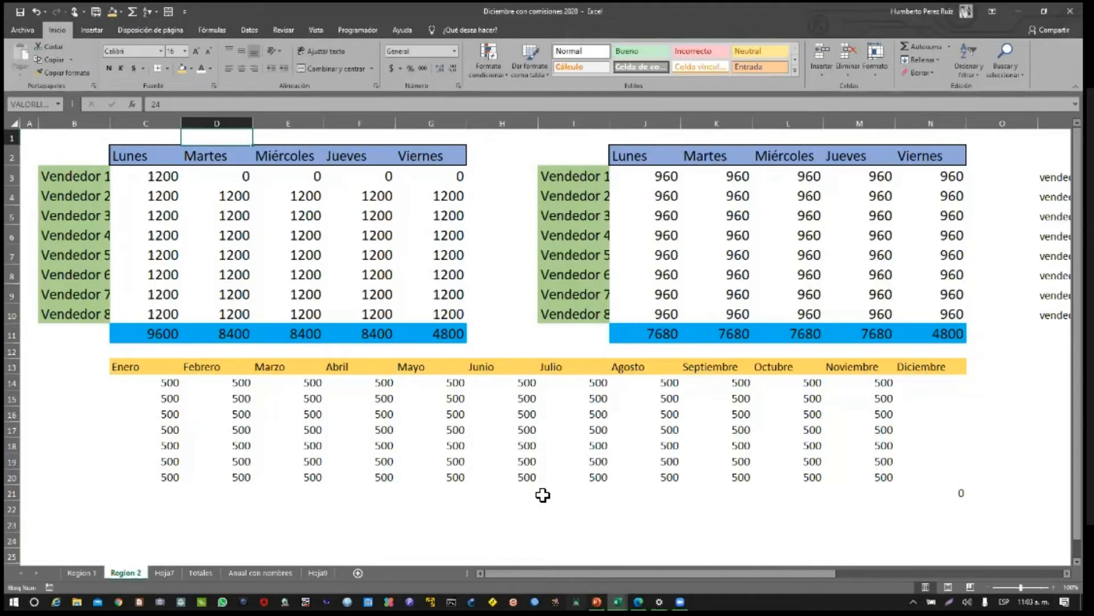
{"action": "left_click", "coordinate": [496, 356]}
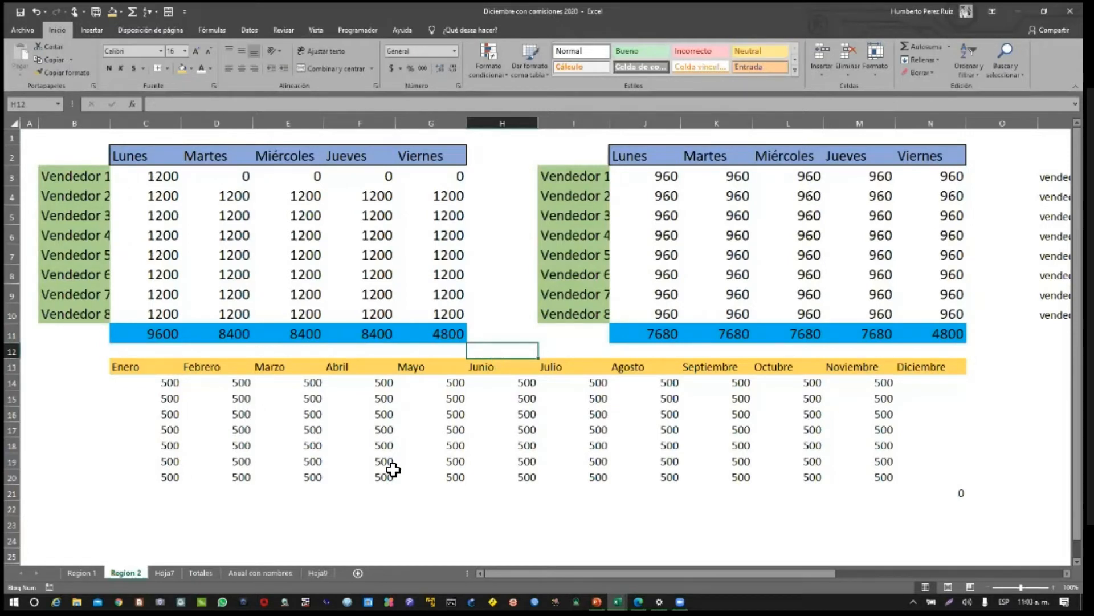
Define the name DIASSEMANA for the Lunes to Viernes header cells C2:G2 on the Region 2 sheet
{"action": "left_click_drag", "start_coordinate": [151, 155], "coordinate": [438, 166]}
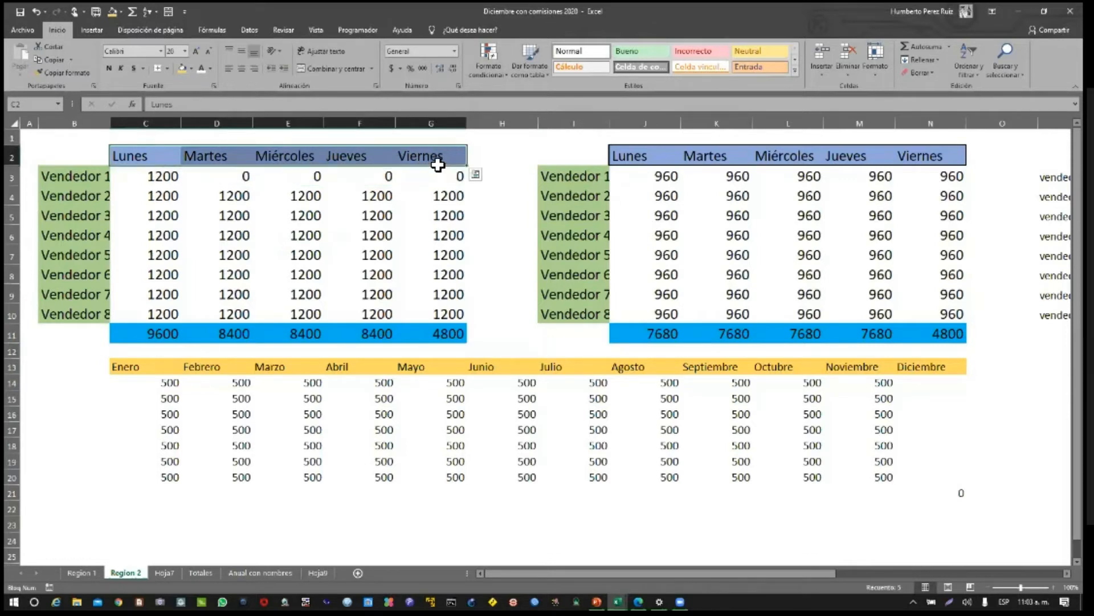
{"action": "left_click", "coordinate": [47, 105]}
{"action": "key", "text": "BackSpace"}
{"action": "key", "text": "Caps_Lock"}
{"action": "type", "text": "DIAS"}
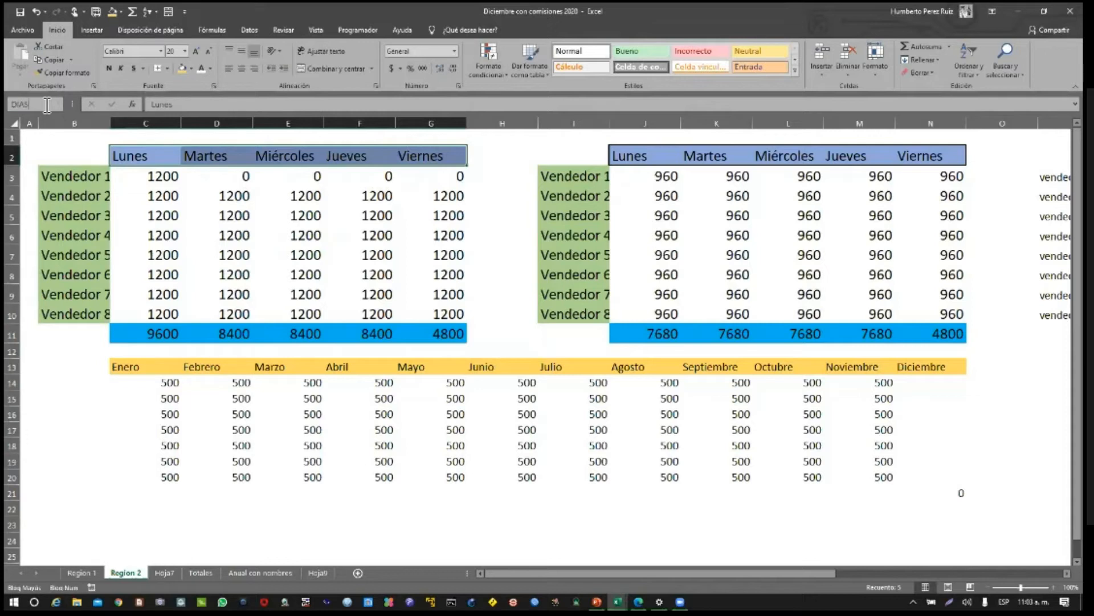
{"action": "type", "text": "SEMANA"}
{"action": "key", "text": "Return"}
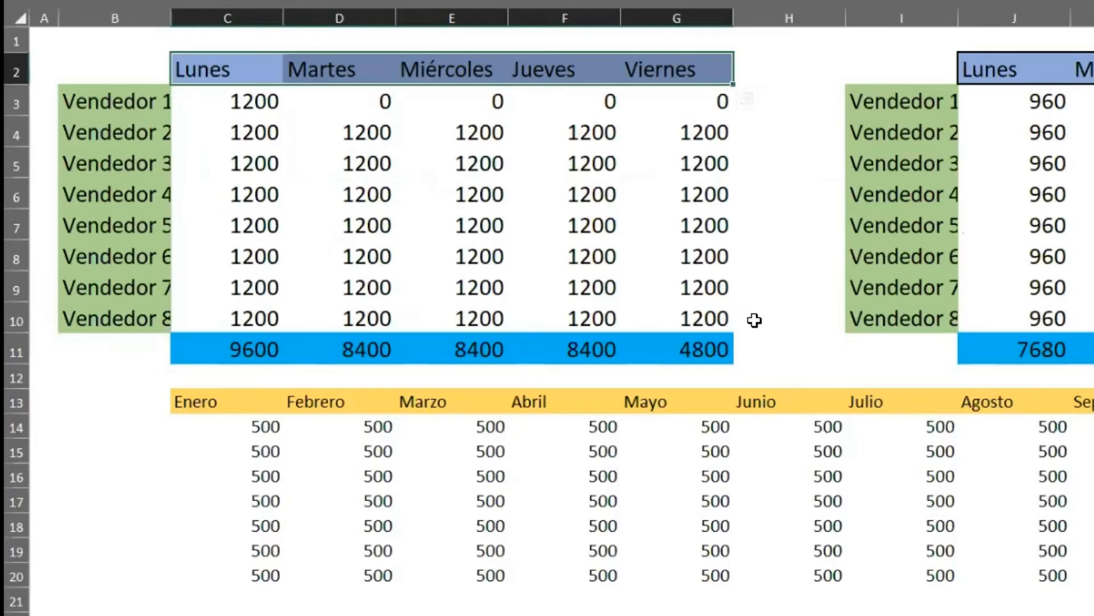
{"action": "left_click", "coordinate": [476, 309]}
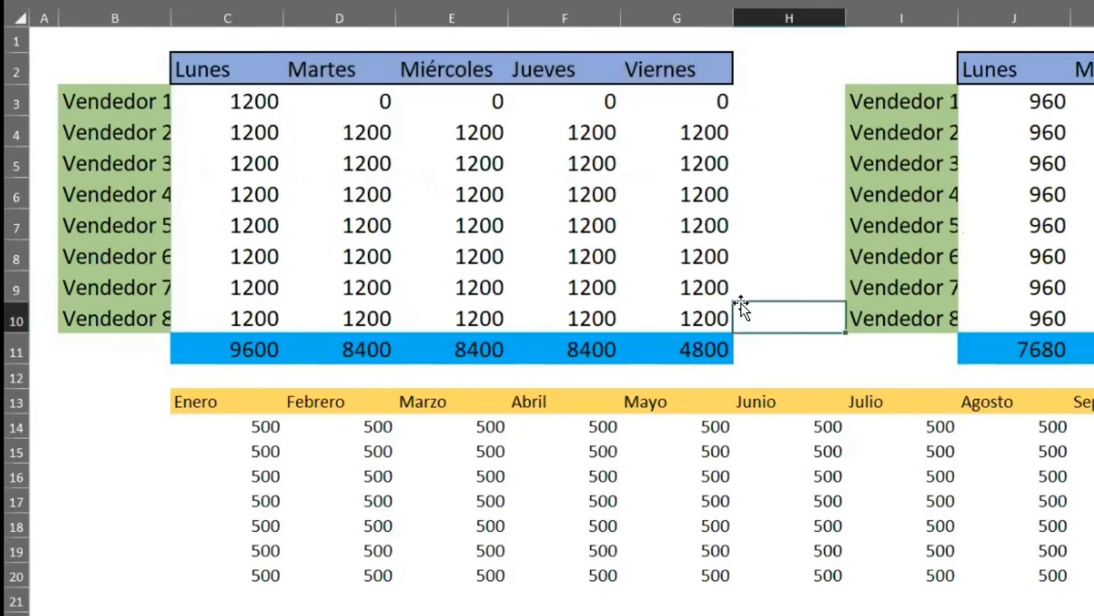
Switch back to the Practica Numeros workbook and show its Hoja3 sheet
{"action": "left_click", "coordinate": [464, 72]}
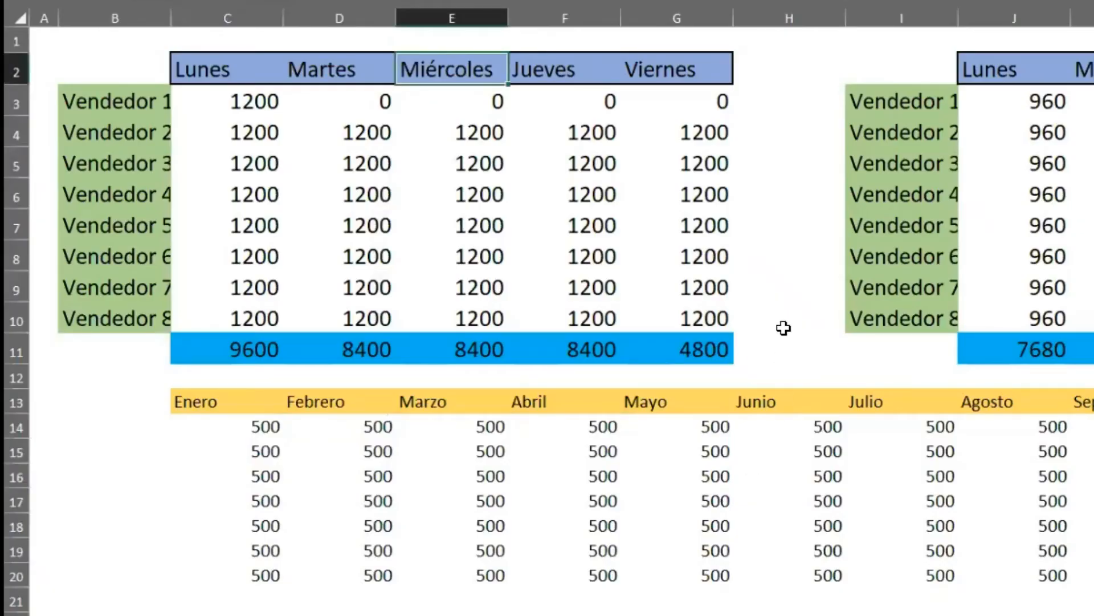
{"action": "left_click", "coordinate": [782, 323]}
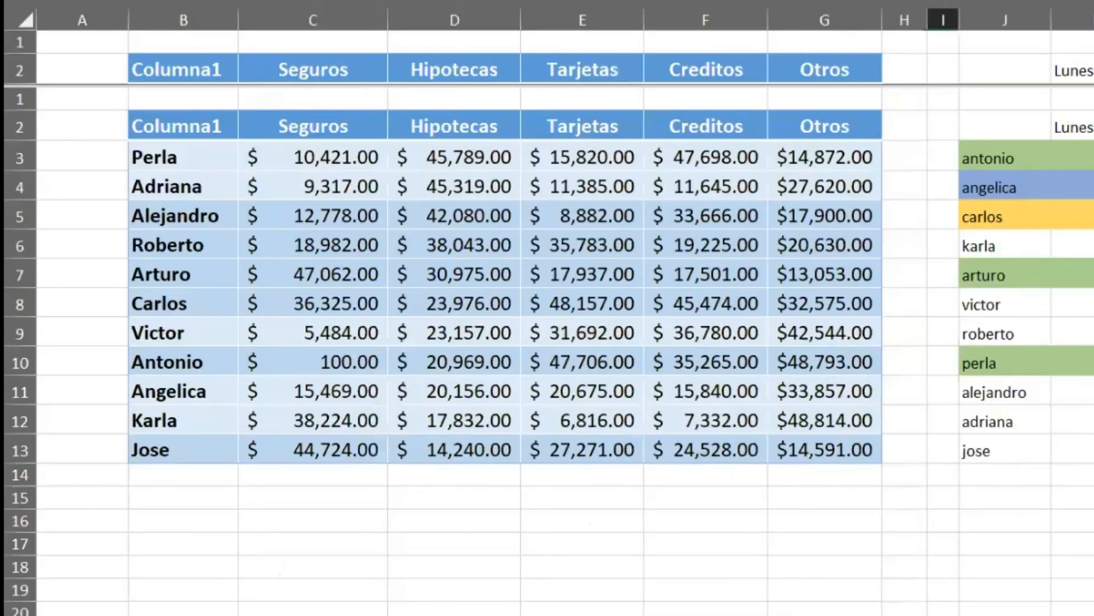
{"action": "left_click", "coordinate": [758, 604]}
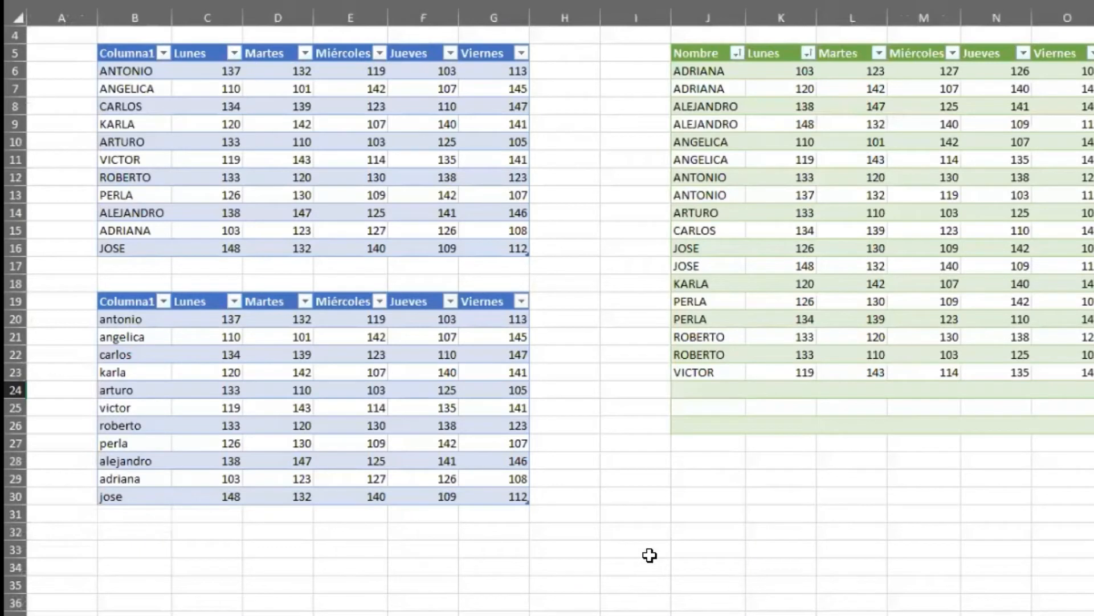
Give the upper blue table's range B5:G16 a defined name ending in ENERO
{"action": "left_click", "coordinate": [650, 555]}
{"action": "left_click_drag", "start_coordinate": [117, 53], "coordinate": [288, 106]}
{"action": "left_click_drag", "start_coordinate": [407, 232], "coordinate": [505, 247]}
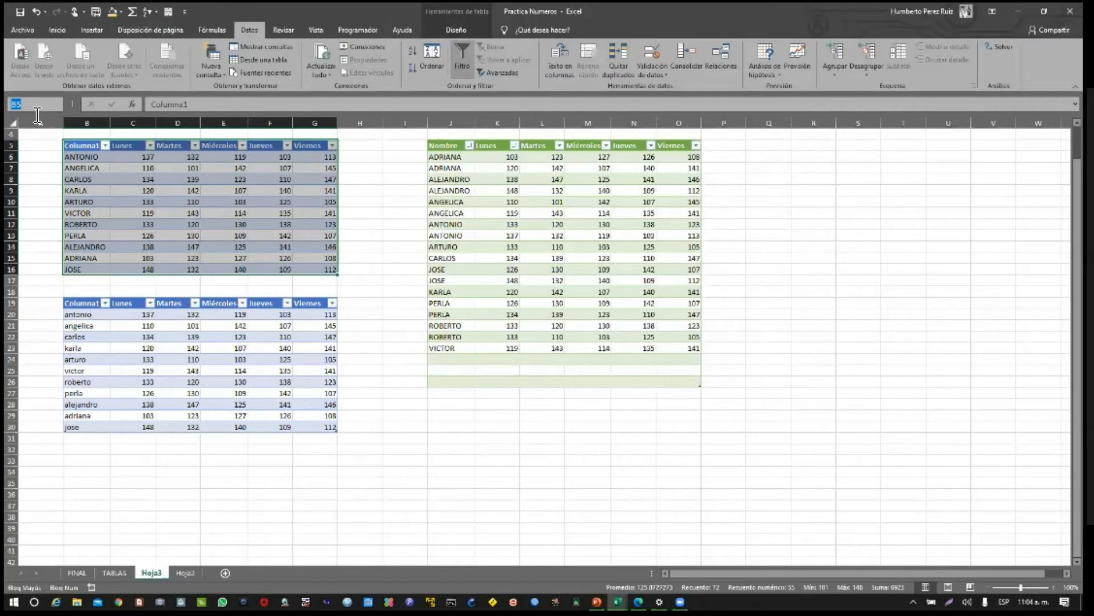
{"action": "type", "text": "MISIONES"}
{"action": "key", "text": "BackSpace"}
{"action": "type", "text": "ENERO"}
{"action": "key", "text": "Return"}
{"action": "left_click", "coordinate": [379, 280]}
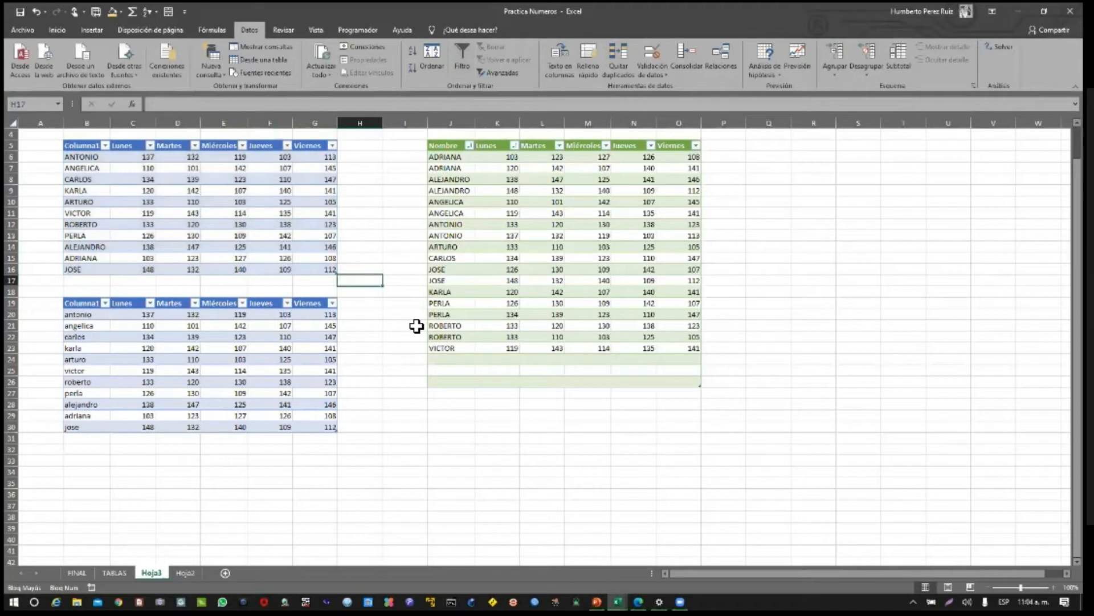
{"action": "left_click", "coordinate": [451, 450]}
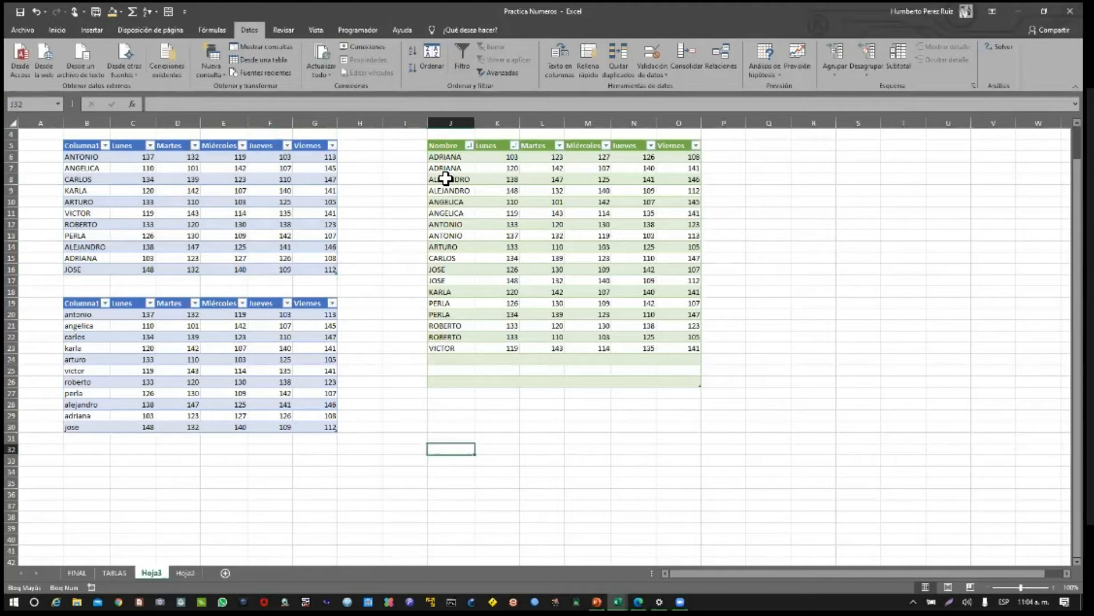
{"action": "left_click", "coordinate": [374, 284]}
{"action": "left_click", "coordinate": [360, 297]}
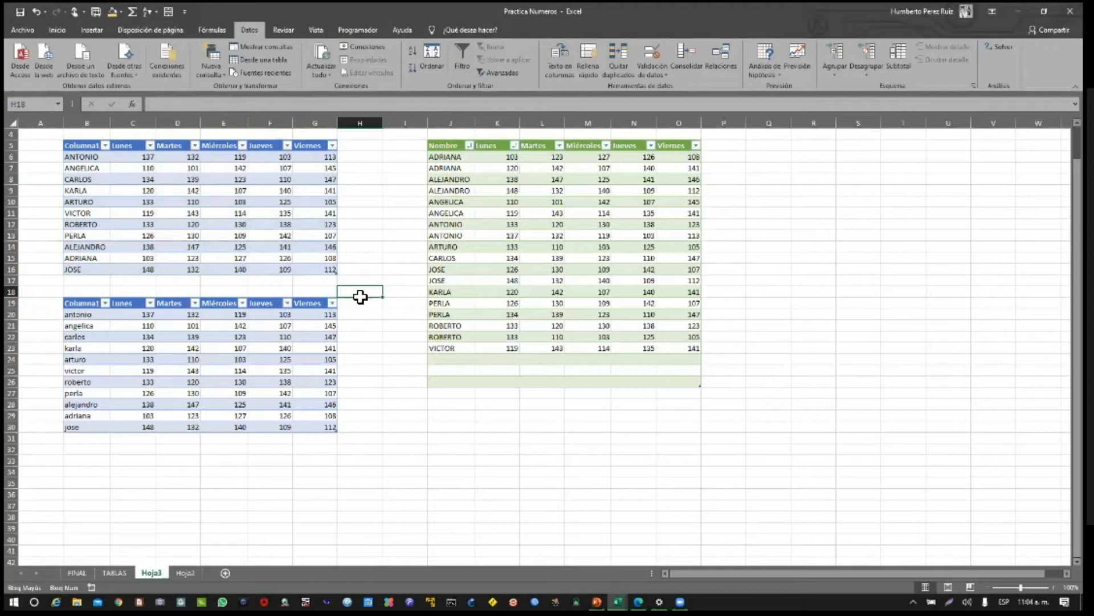
{"action": "left_click", "coordinate": [370, 280]}
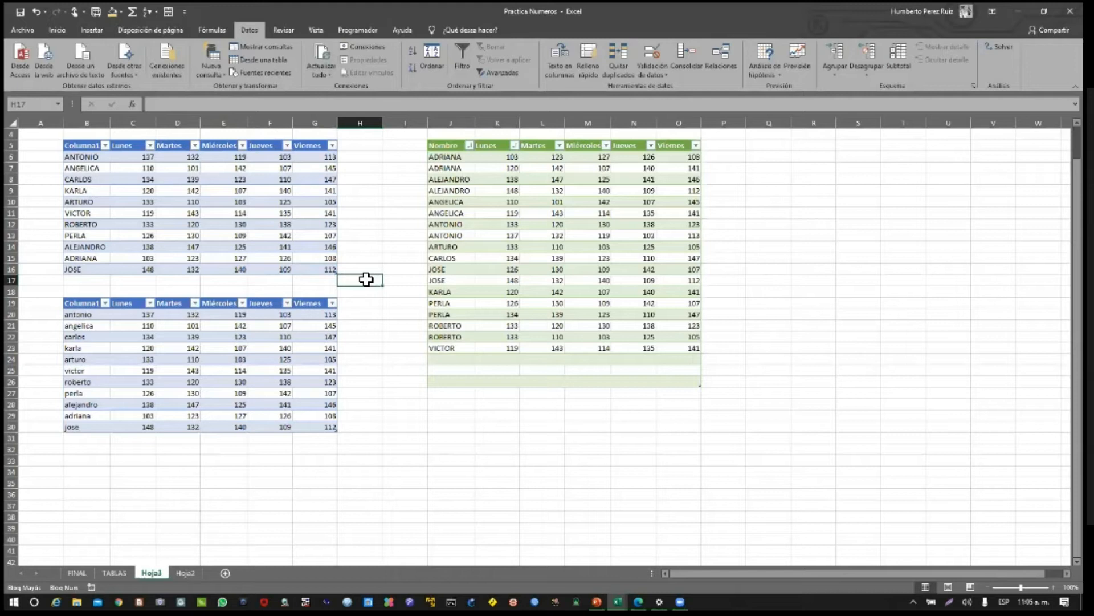
{"action": "key", "text": "shift+Home"}
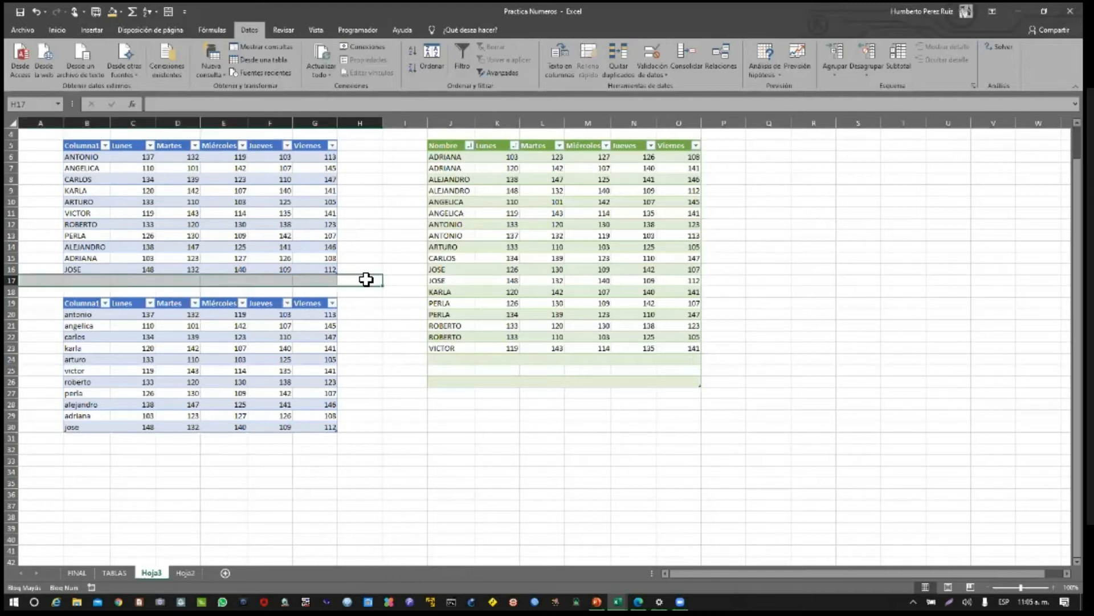
{"action": "key", "text": "Up"}
{"action": "key", "text": "Left"}
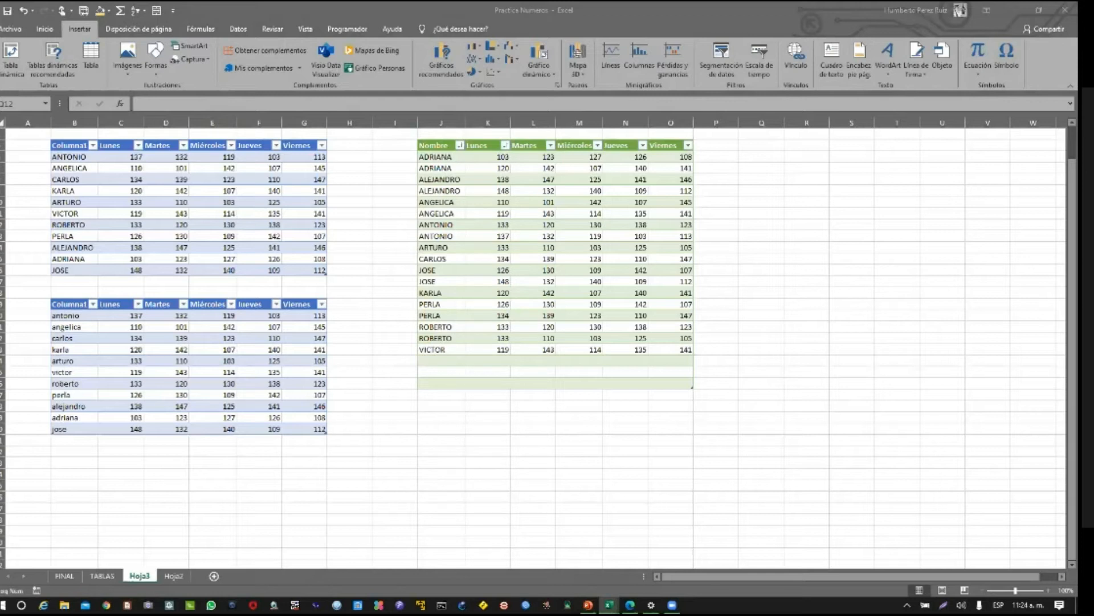
{"action": "left_click", "coordinate": [760, 224]}
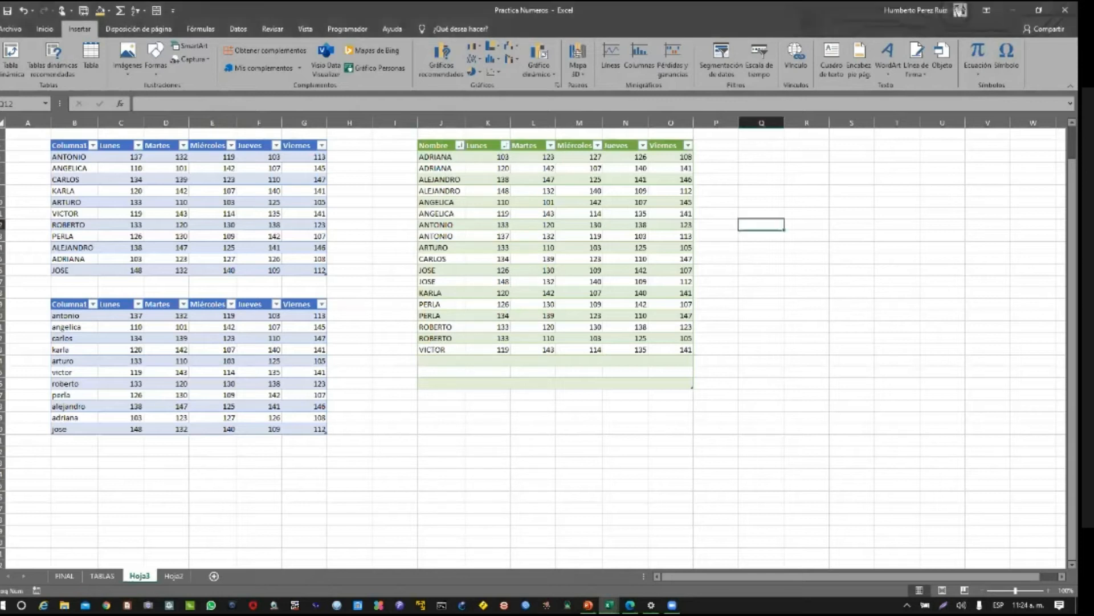
{"action": "left_click", "coordinate": [761, 360]}
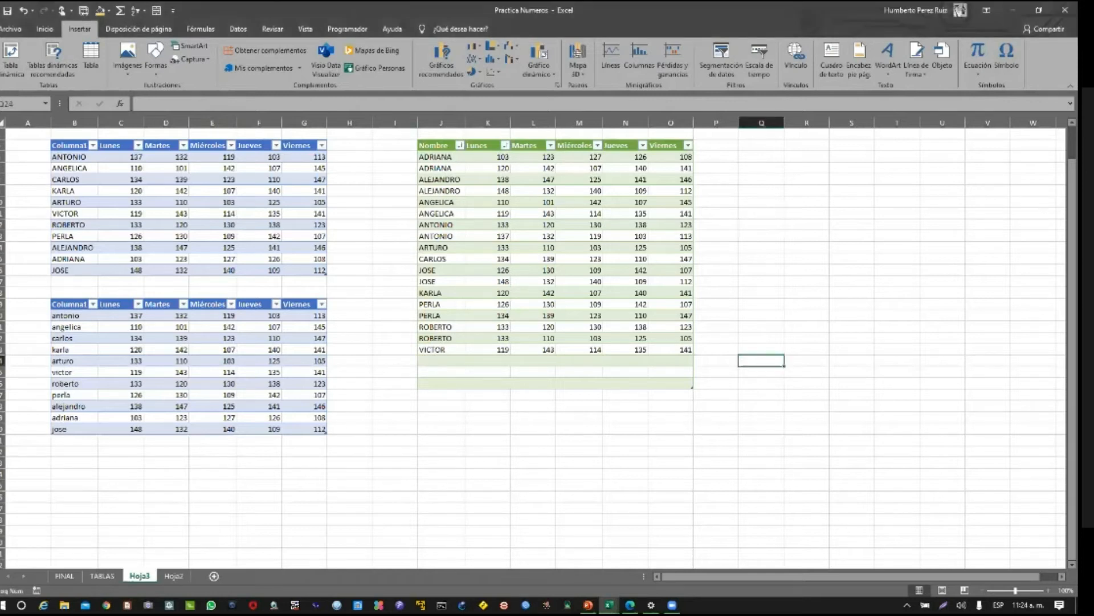
{"action": "left_click", "coordinate": [716, 372]}
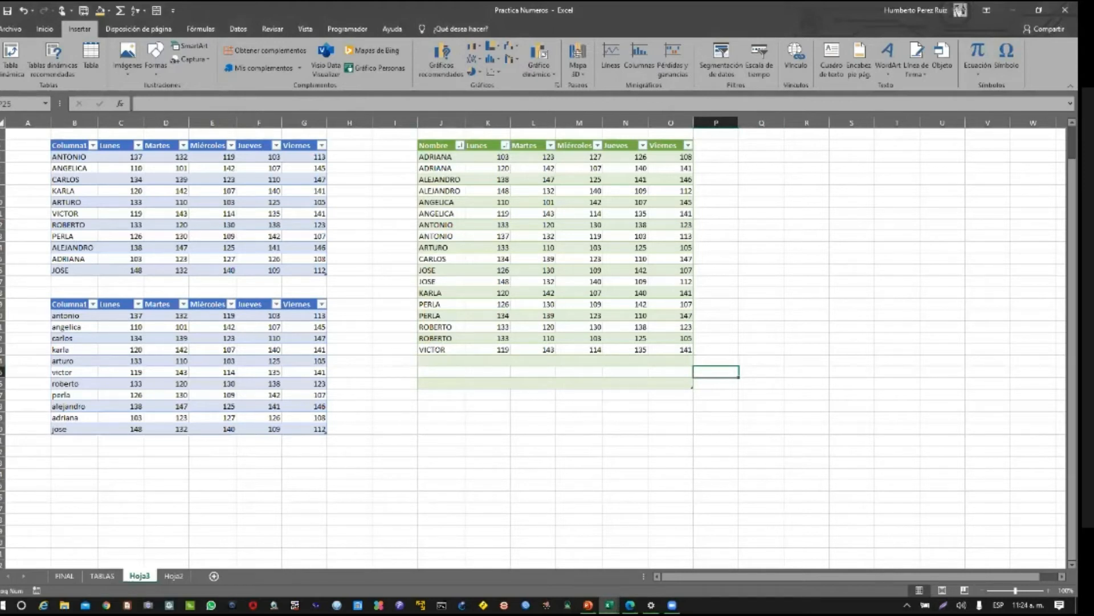
{"action": "left_click_drag", "start_coordinate": [440, 159], "coordinate": [442, 346]}
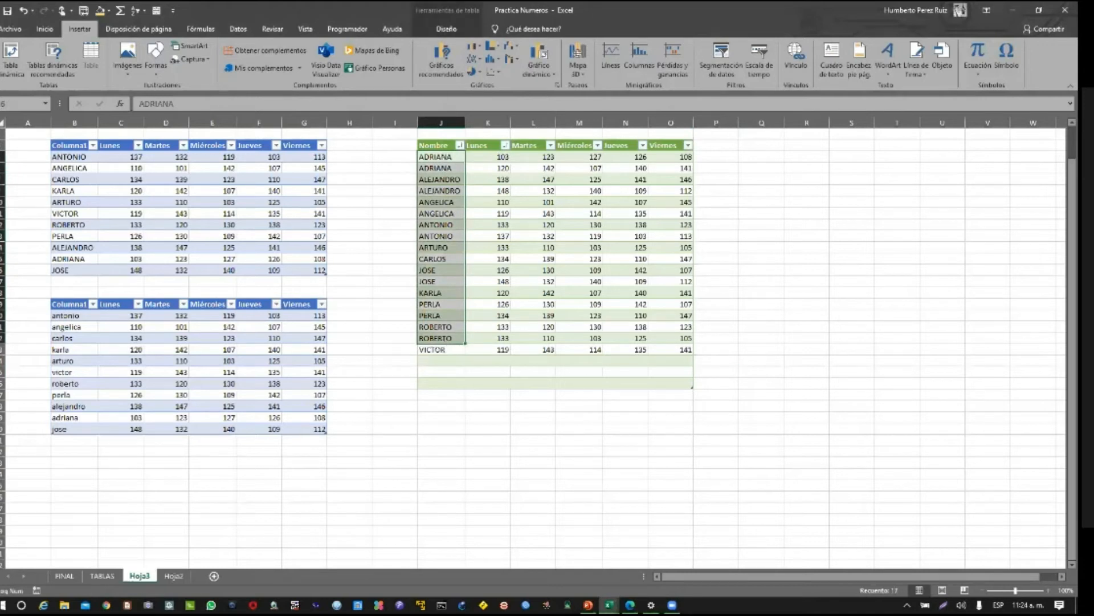
Enter the first entry of the custom names list in lowercase in Q9 and fill the series down to Q22
{"action": "left_click", "coordinate": [762, 191]}
{"action": "type", "text": "ant"}
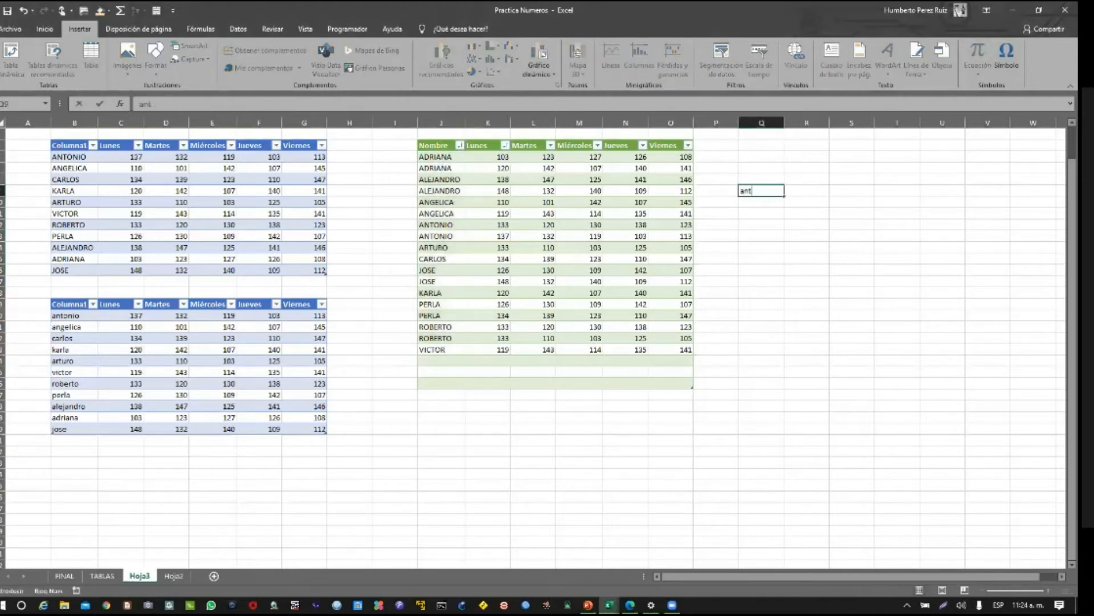
{"action": "type", "text": "onio"}
{"action": "key", "text": "Return"}
{"action": "left_click", "coordinate": [761, 191]}
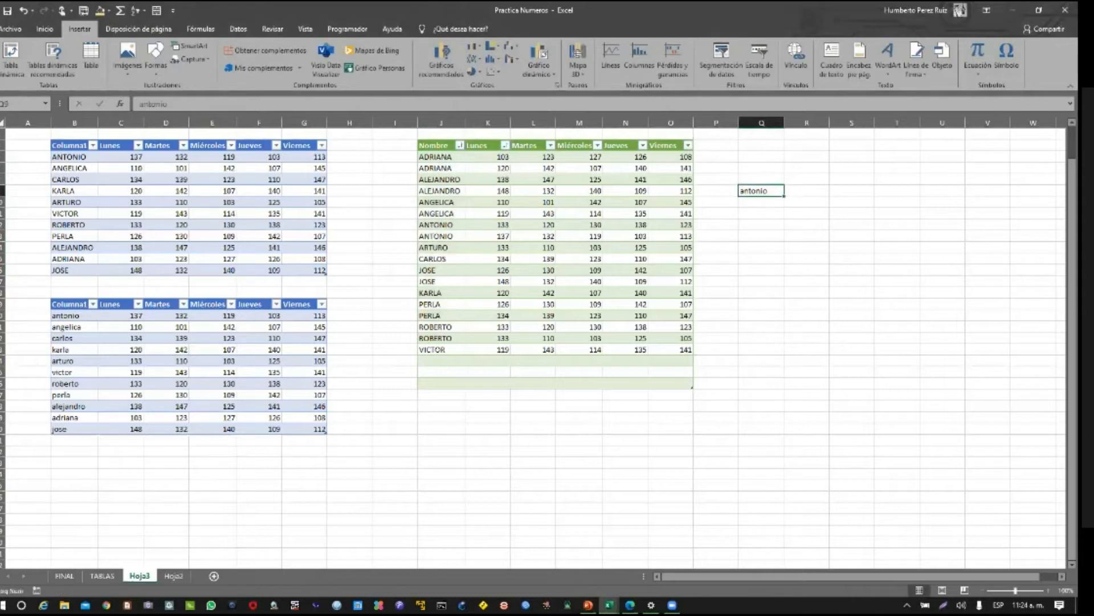
{"action": "left_click_drag", "start_coordinate": [784, 196], "coordinate": [785, 344]}
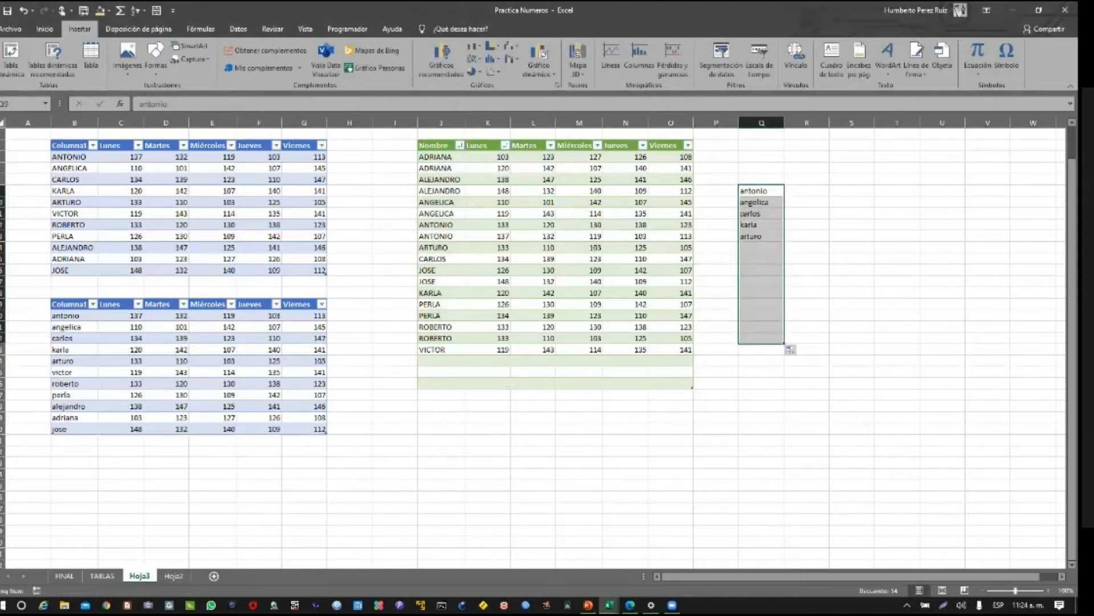
Enter "enero" in J32 and fill the month series across to diciembre in U32
{"action": "left_click", "coordinate": [436, 452]}
{"action": "type", "text": "ene"}
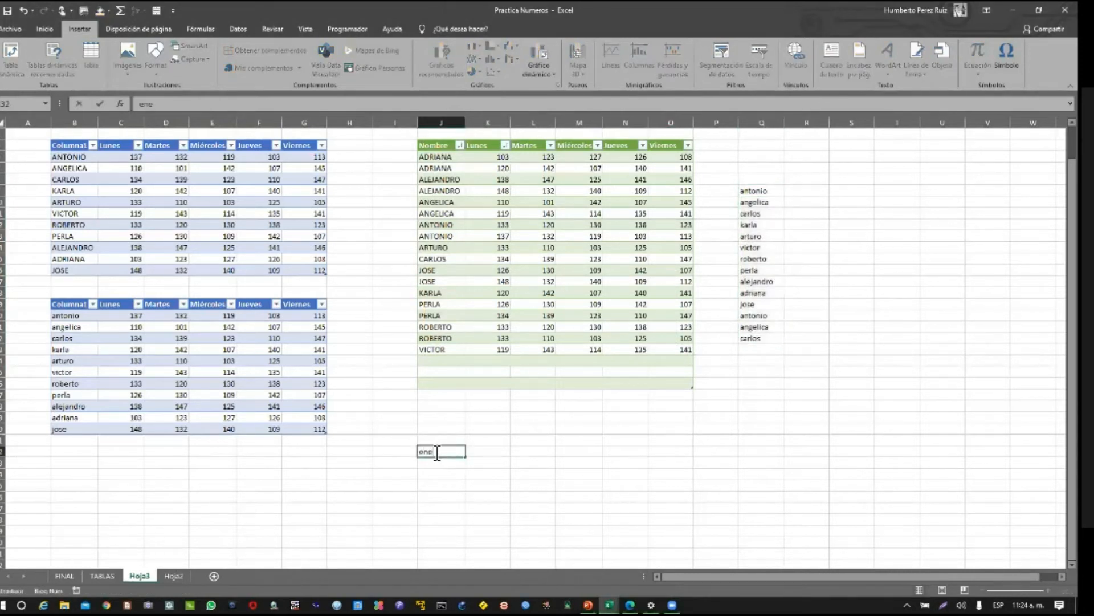
{"action": "type", "text": "ro"}
{"action": "key", "text": "ctrl+Return"}
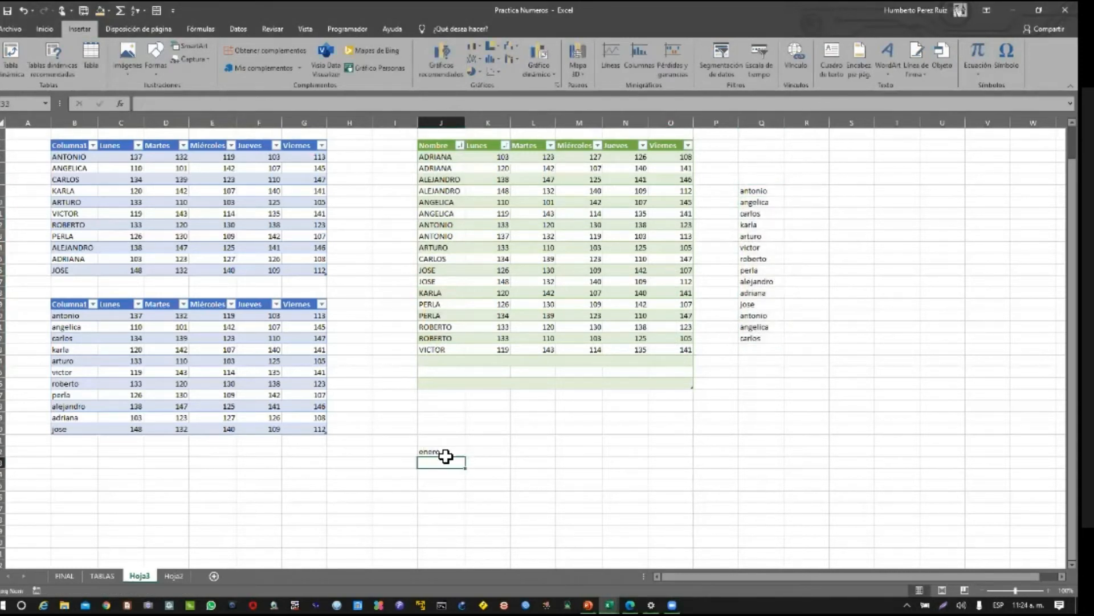
{"action": "left_click_drag", "start_coordinate": [472, 458], "coordinate": [963, 456]}
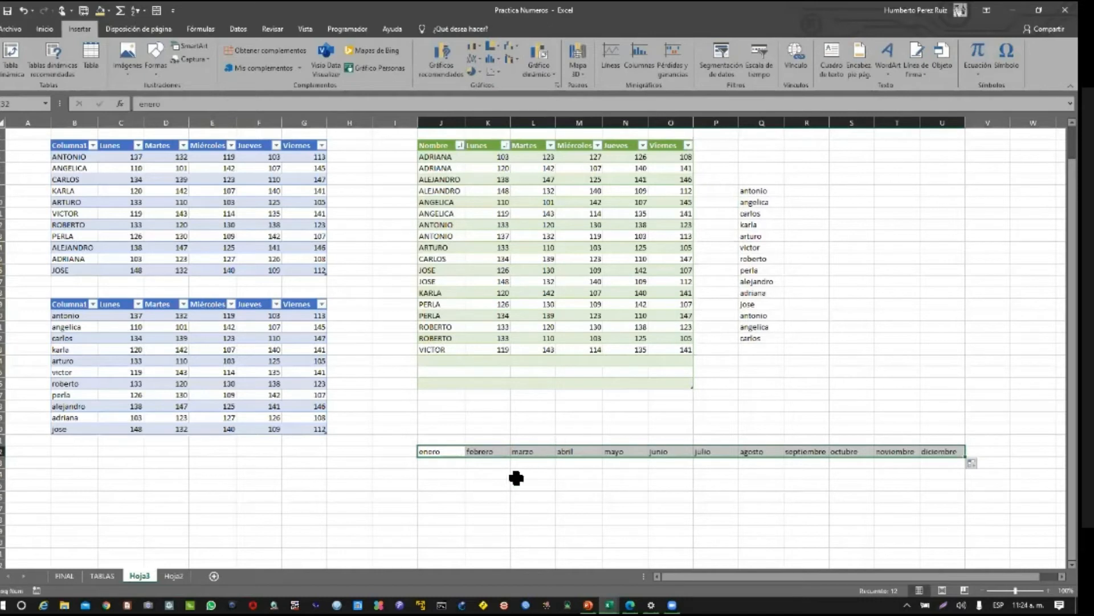
{"action": "left_click", "coordinate": [453, 474]}
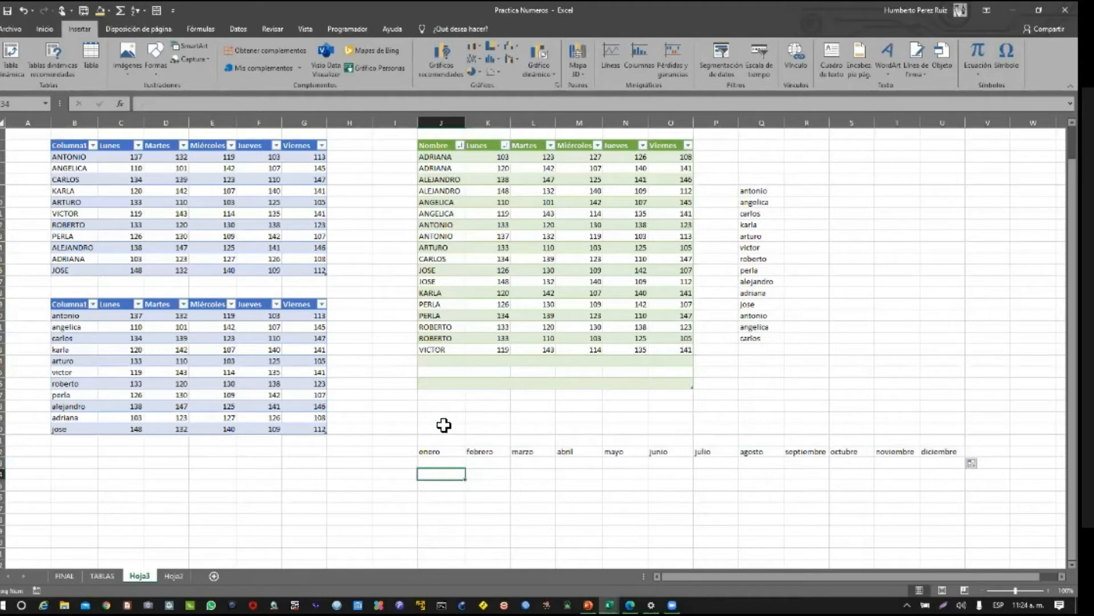
Examine the month row, the green table's weekday headers and Nombre column, and the filled name list in column Q
{"action": "left_click_drag", "start_coordinate": [429, 456], "coordinate": [978, 465]}
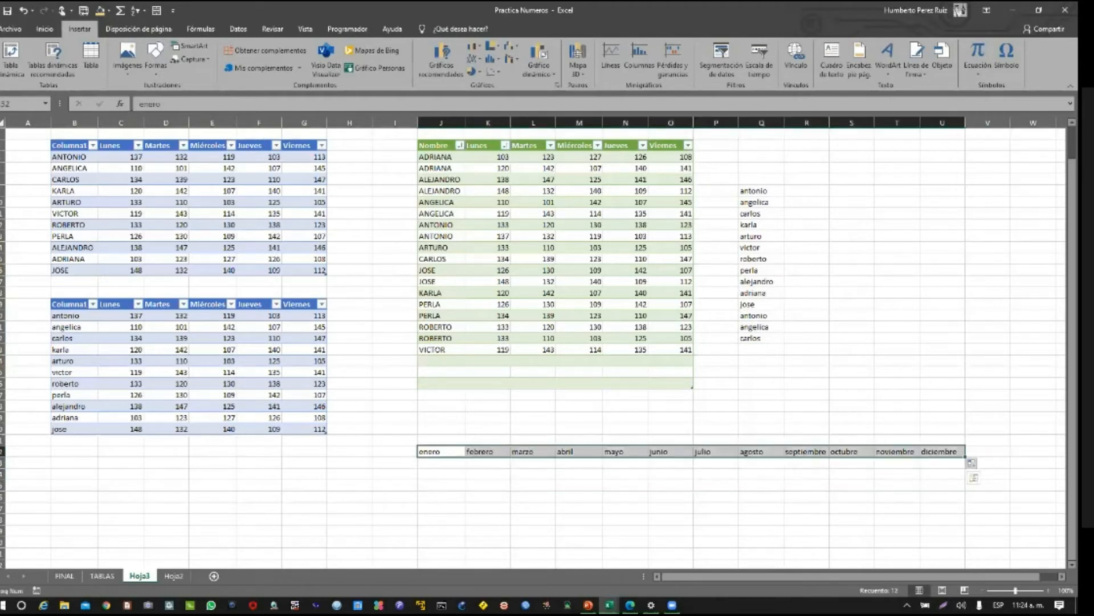
{"action": "left_click_drag", "start_coordinate": [490, 147], "coordinate": [681, 148]}
{"action": "left_click_drag", "start_coordinate": [752, 190], "coordinate": [758, 339]}
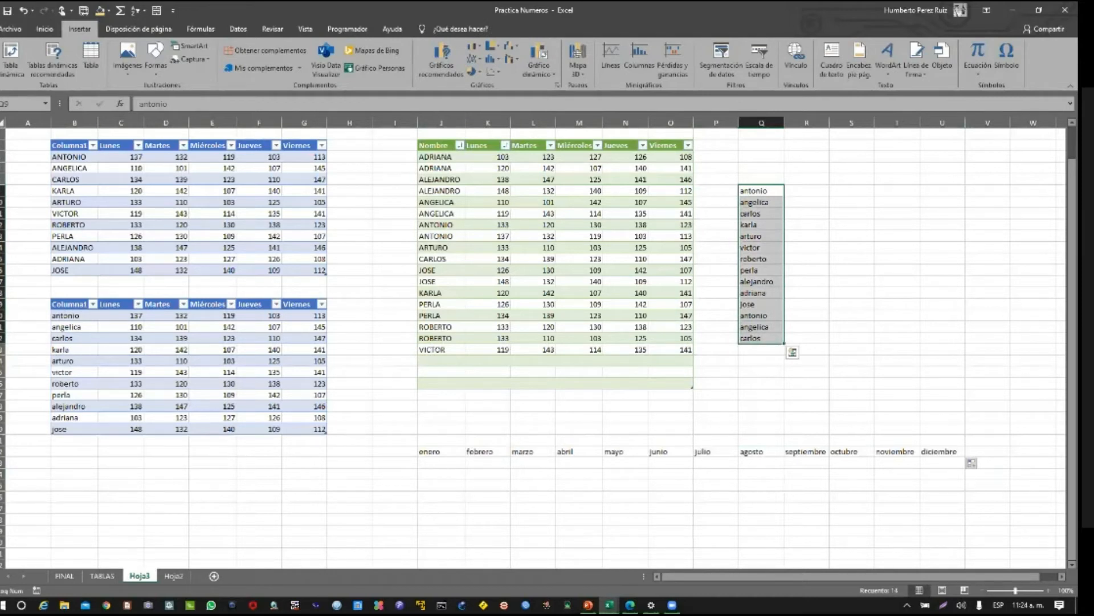
{"action": "left_click", "coordinate": [761, 361]}
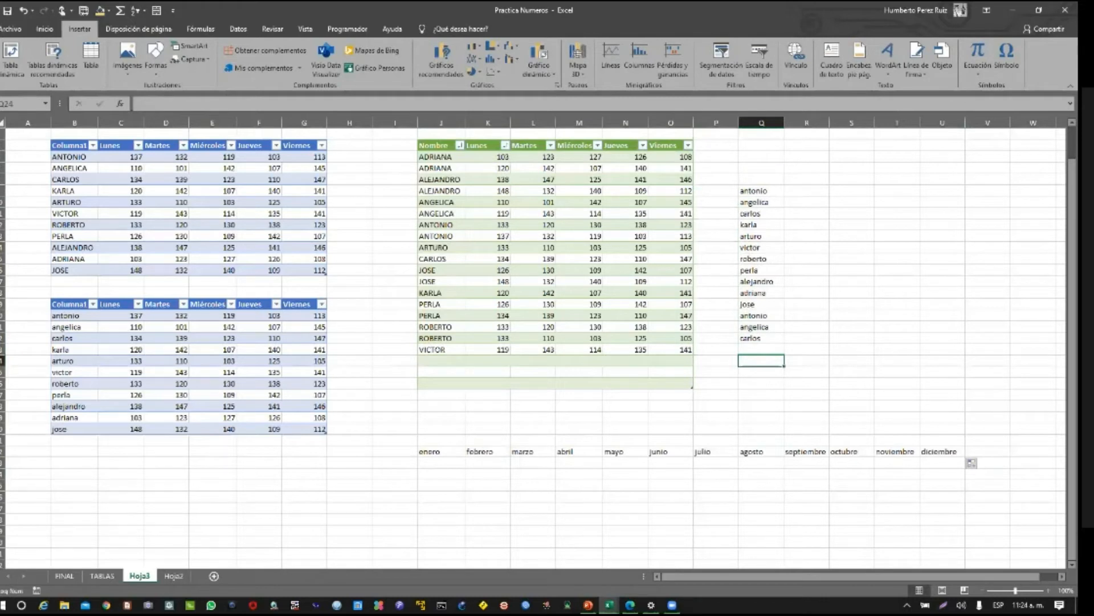
{"action": "left_click", "coordinate": [38, 29]}
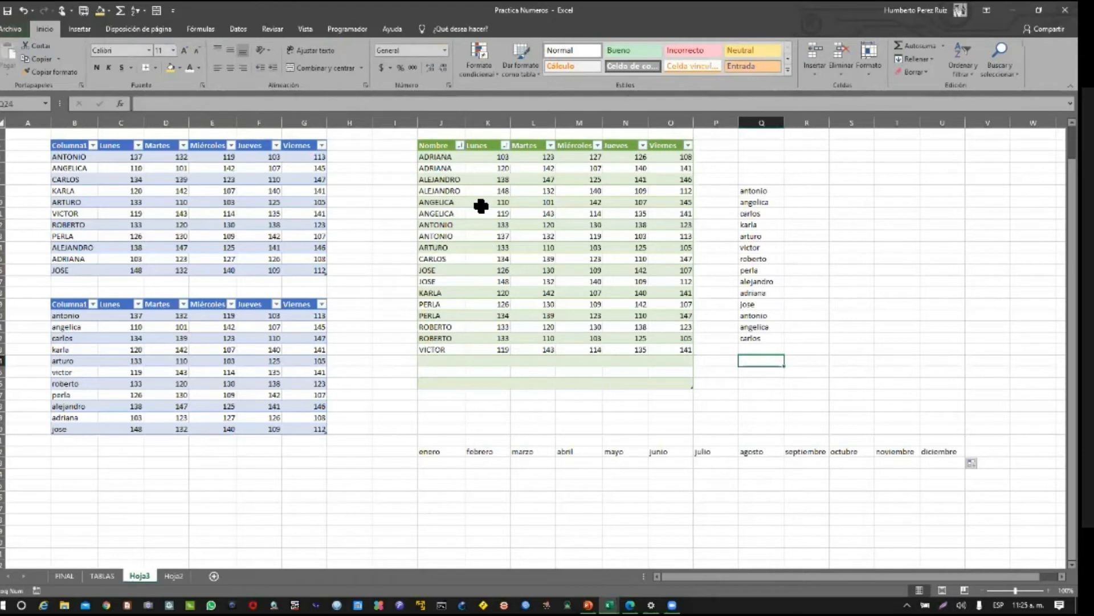
{"action": "left_click_drag", "start_coordinate": [450, 162], "coordinate": [458, 356]}
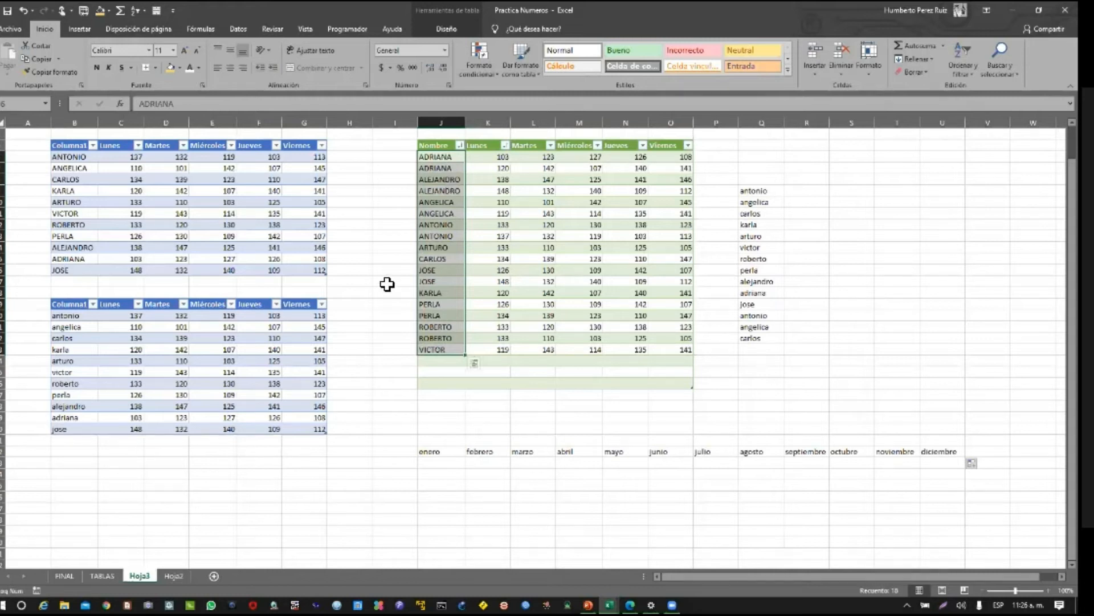
{"action": "left_click", "coordinate": [787, 366]}
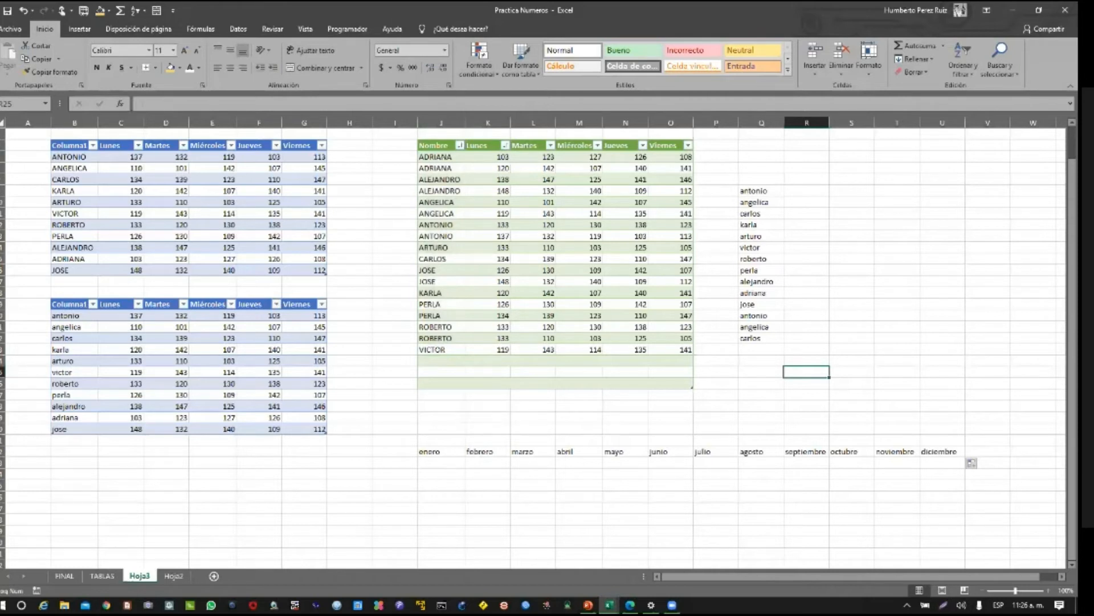
{"action": "left_click_drag", "start_coordinate": [761, 191], "coordinate": [761, 338]}
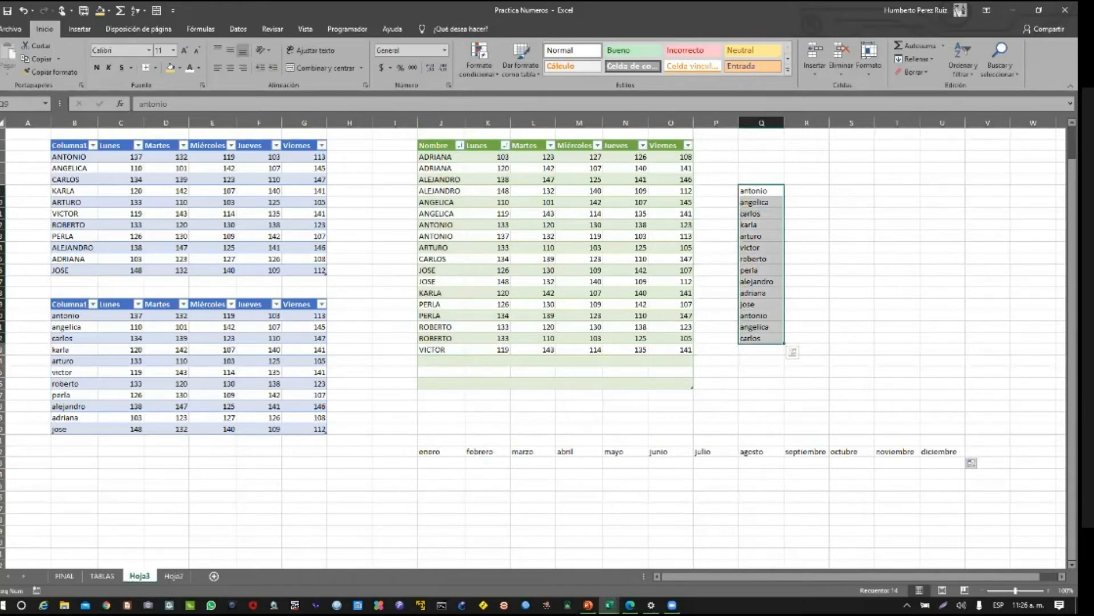
Enter the label "Region norte" in cell T18
{"action": "left_click", "coordinate": [897, 293]}
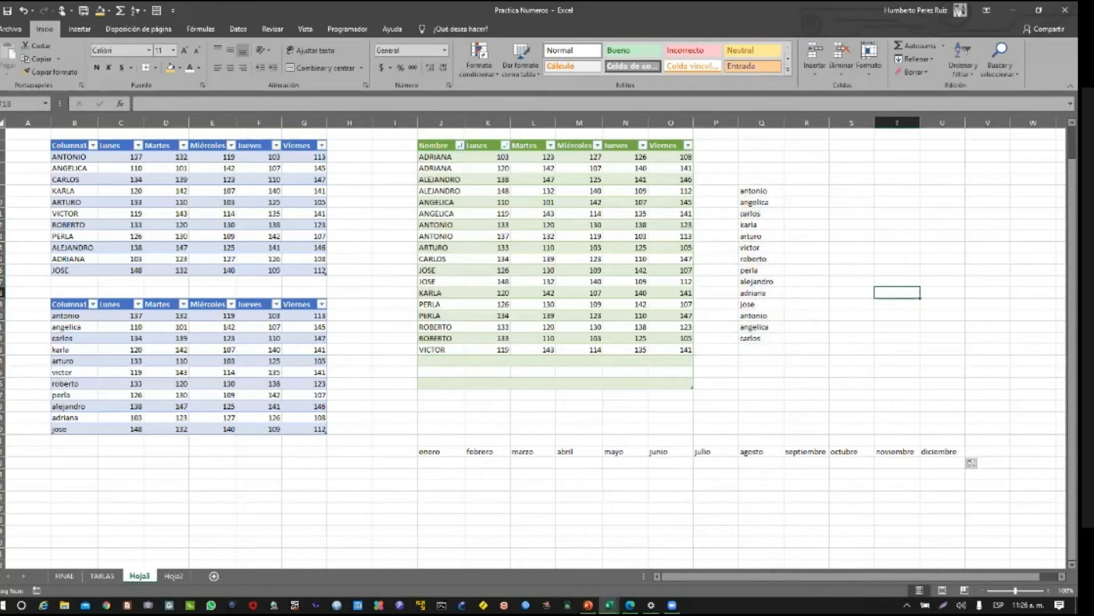
{"action": "type", "text": "Regi"}
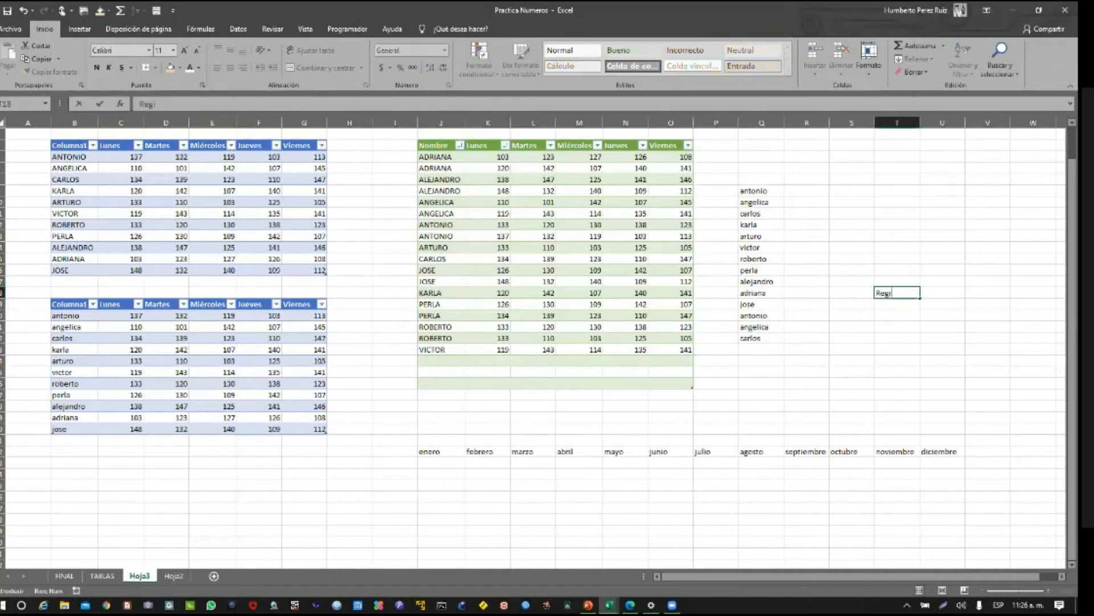
{"action": "type", "text": "on norte"}
{"action": "key", "text": "Return"}
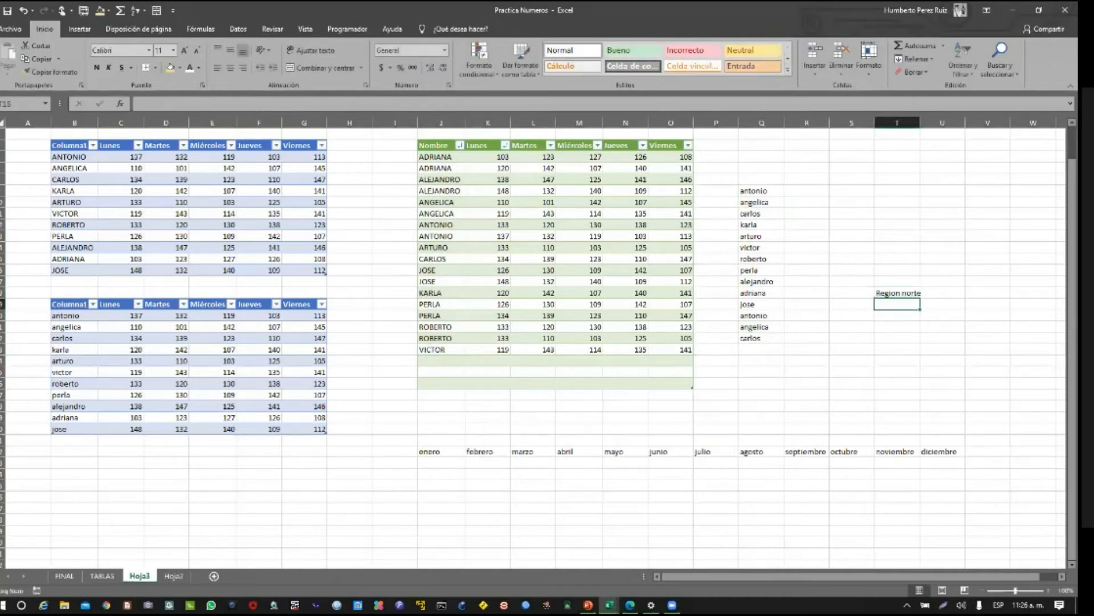
Enter "Region Este" in T19 and "Region SUR" in T20 beneath the first region label
{"action": "left_click", "coordinate": [897, 293]}
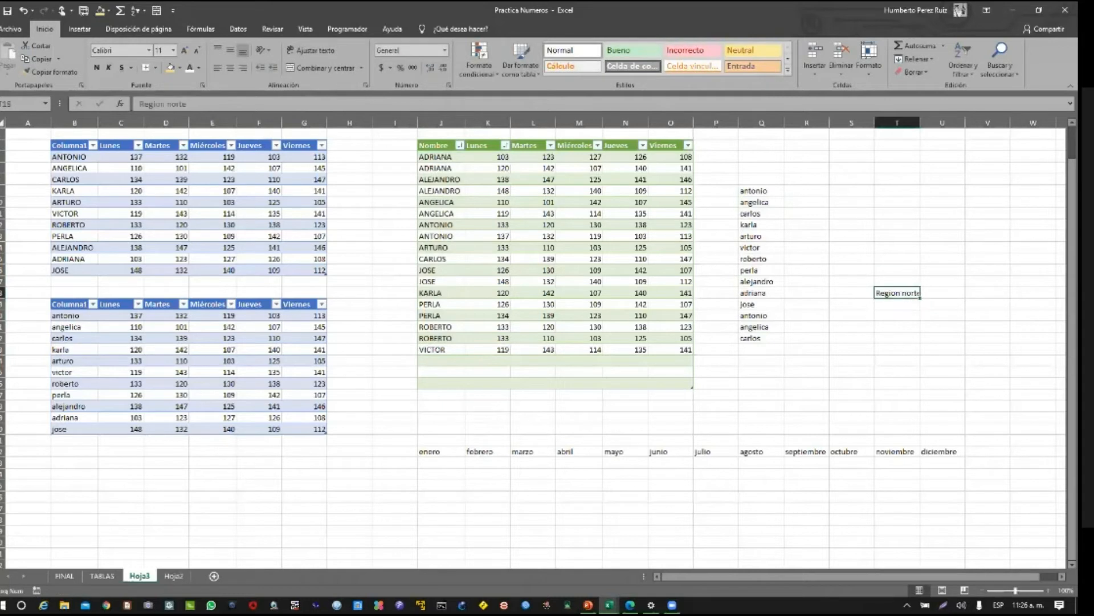
{"action": "mouse_move", "coordinate": [897, 296]}
{"action": "left_mouse_down"}
{"action": "mouse_move", "coordinate": [912, 337]}
{"action": "mouse_move", "coordinate": [897, 297]}
{"action": "left_mouse_up"}
{"action": "left_click", "coordinate": [897, 304]}
{"action": "type", "text": "Region "}
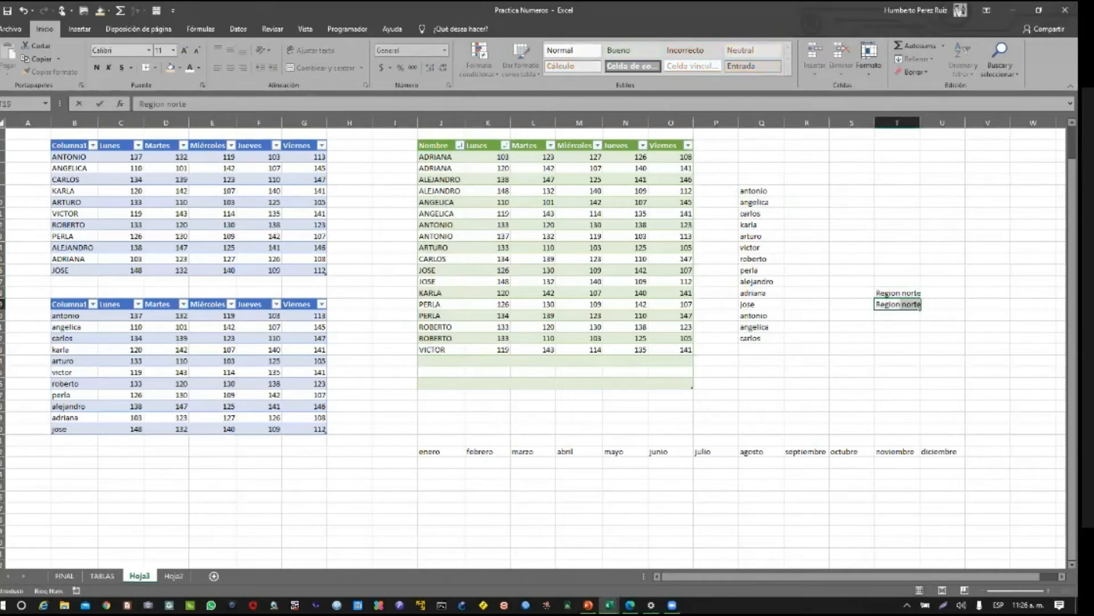
{"action": "type", "text": "Este"}
{"action": "key", "text": "Return"}
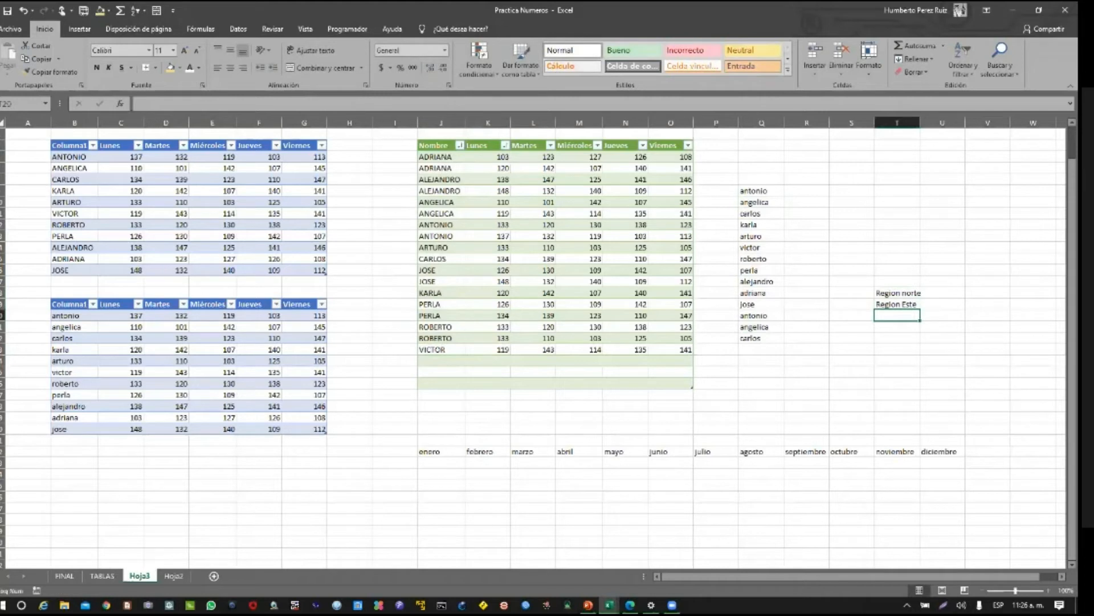
{"action": "type", "text": "Region"}
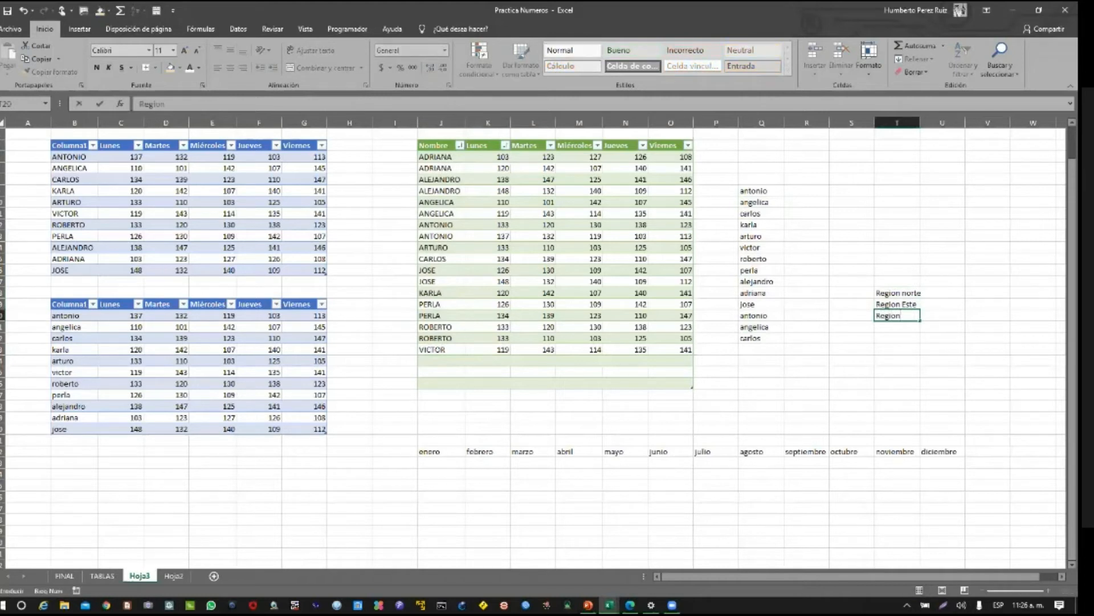
{"action": "type", "text": " SUR"}
{"action": "key", "text": "Return"}
Select the region labels in T18:T20 and open the custom lists editor from the advanced program options
{"action": "left_click_drag", "start_coordinate": [897, 293], "coordinate": [897, 316]}
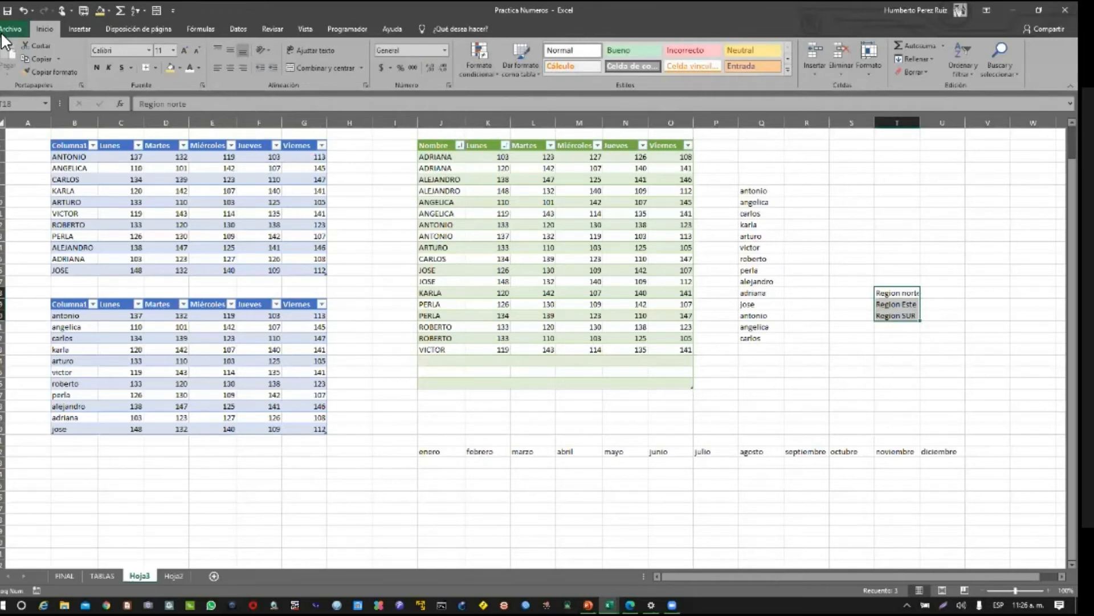
{"action": "left_click", "coordinate": [10, 29]}
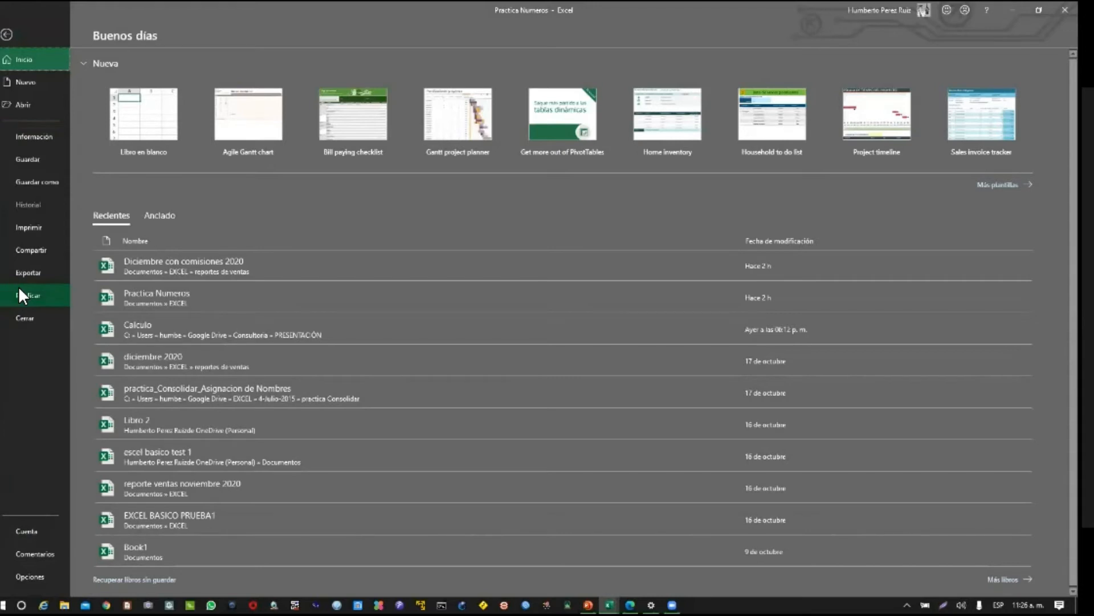
{"action": "left_click", "coordinate": [30, 576]}
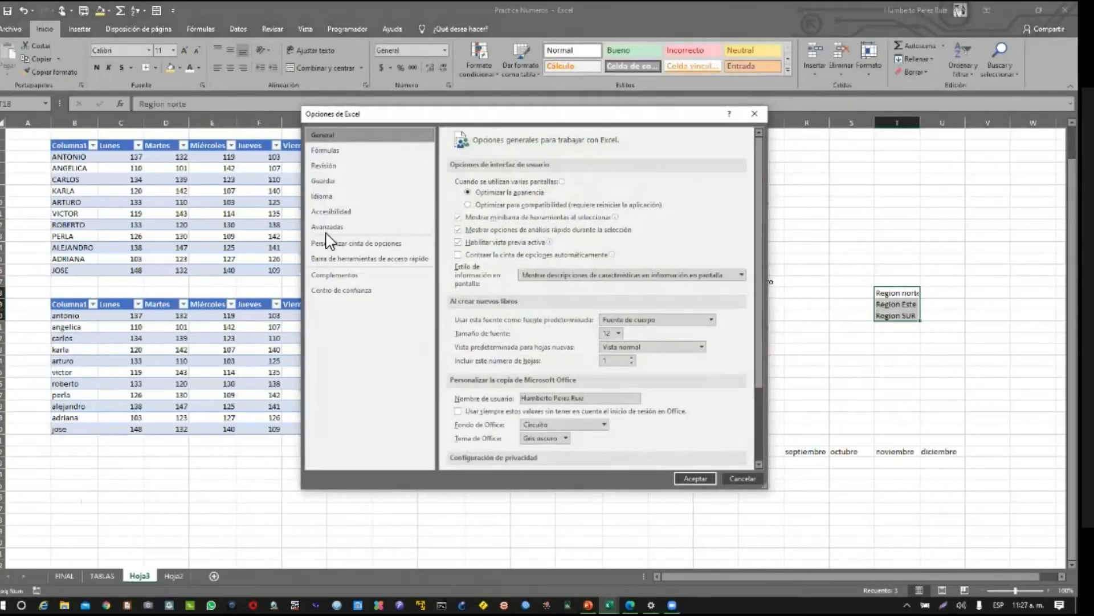
{"action": "left_click", "coordinate": [331, 228]}
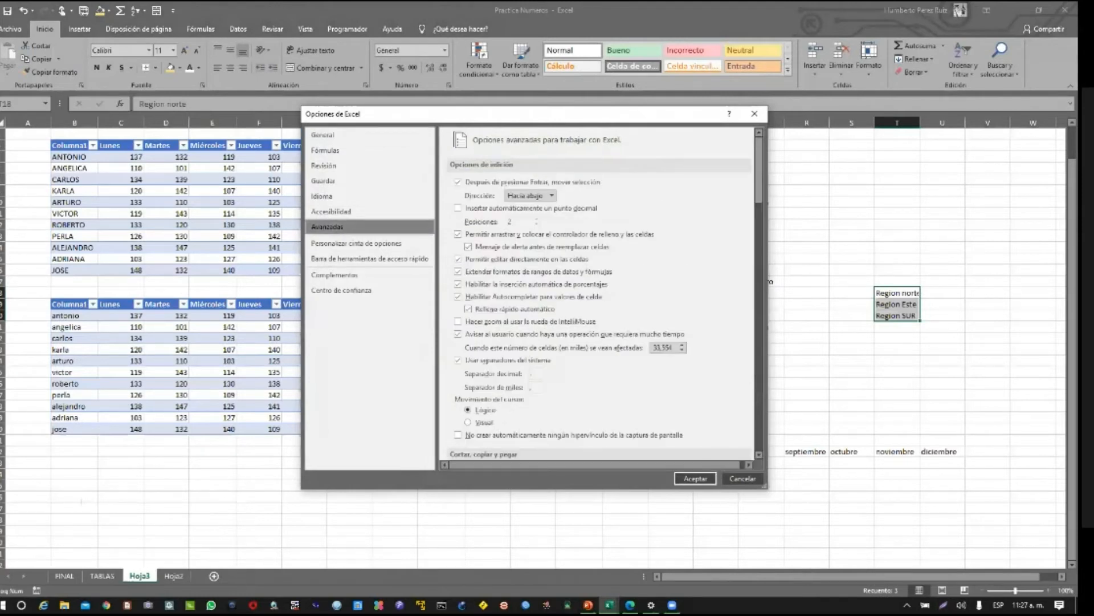
{"action": "scroll", "coordinate": [598, 293], "scroll_direction": "down", "scroll_amount": 15}
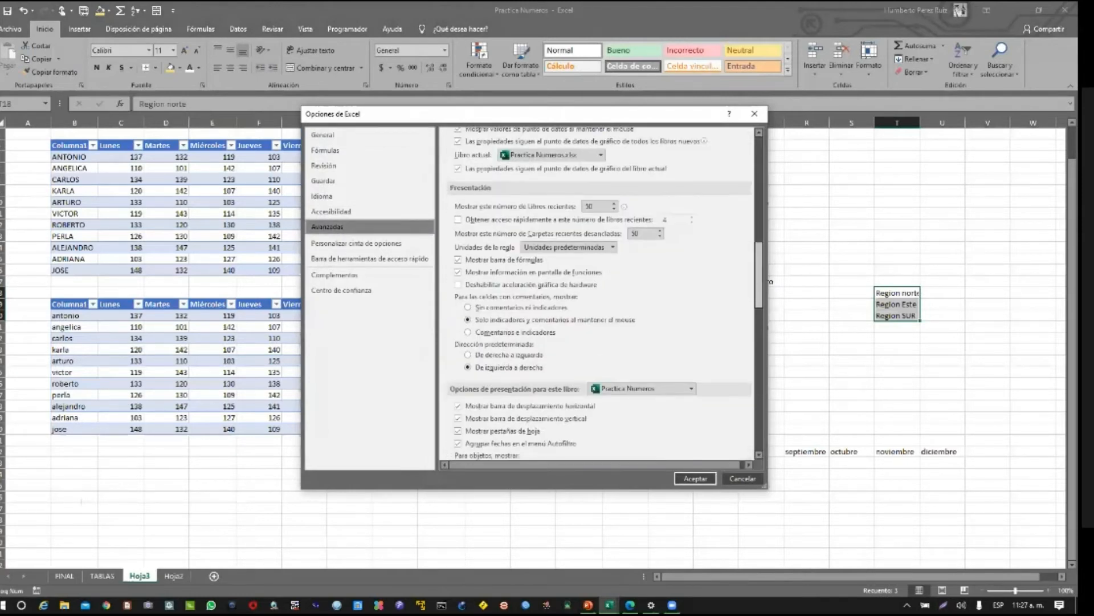
{"action": "scroll", "coordinate": [599, 294], "scroll_direction": "down", "scroll_amount": 5}
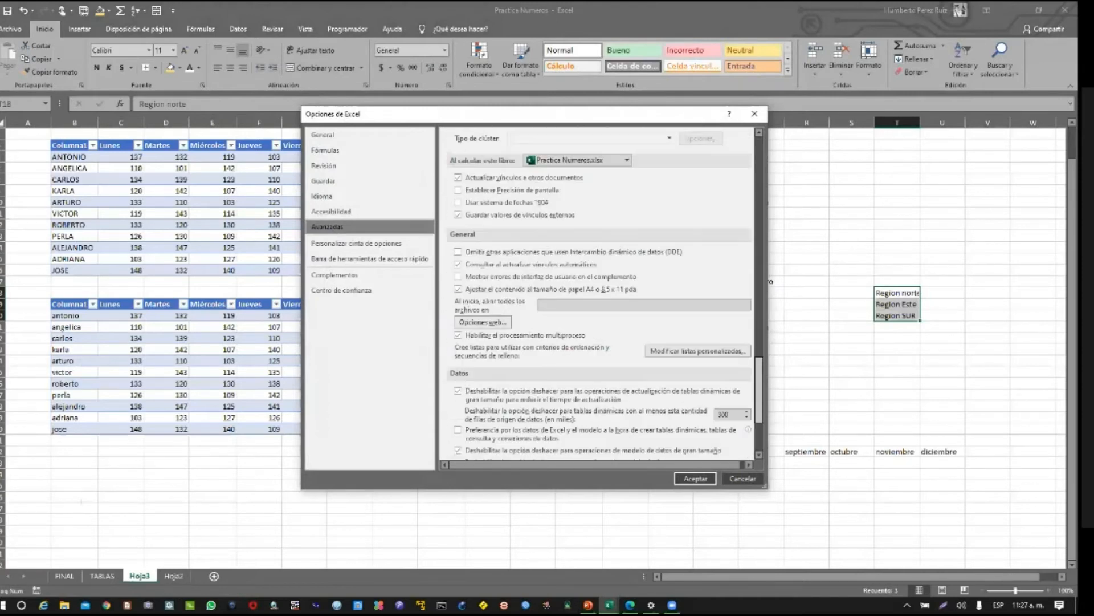
{"action": "scroll", "coordinate": [598, 293], "scroll_direction": "down", "scroll_amount": 1}
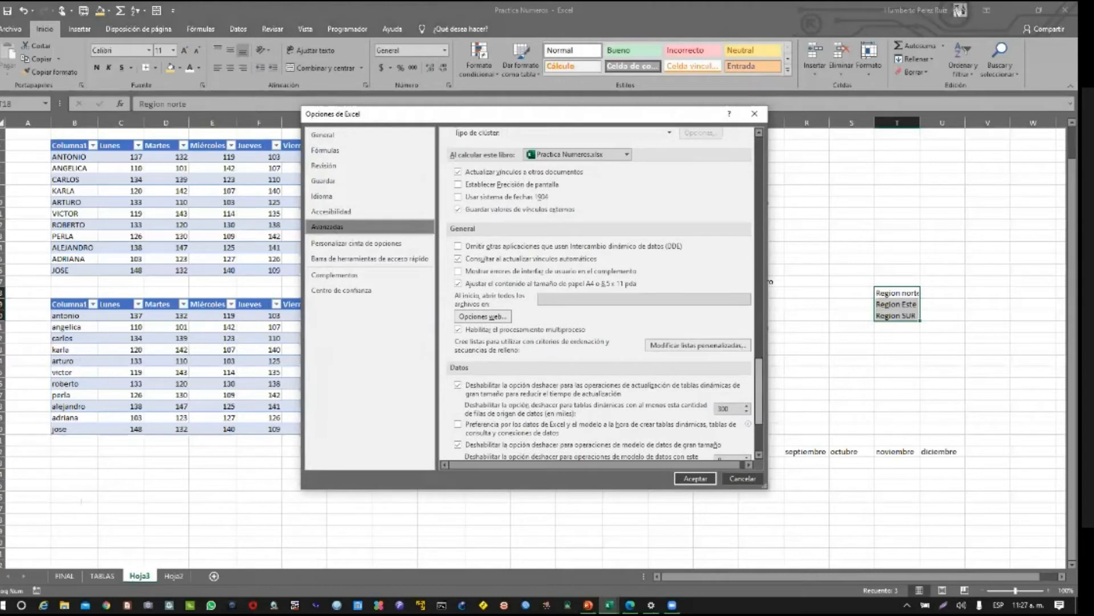
{"action": "scroll", "coordinate": [599, 294], "scroll_direction": "up", "scroll_amount": 2}
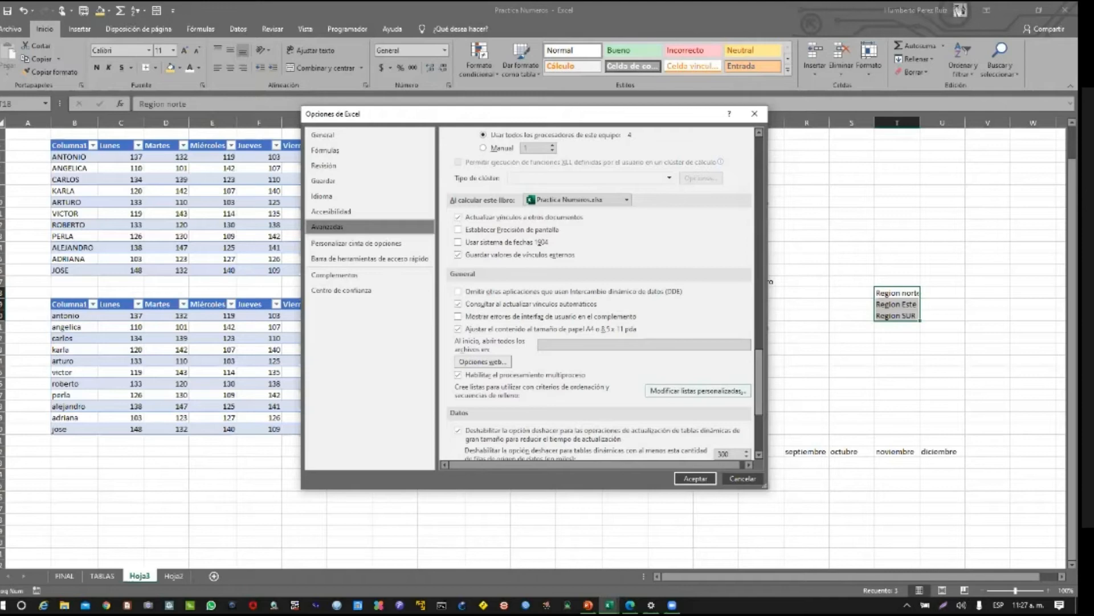
{"action": "left_click", "coordinate": [697, 391]}
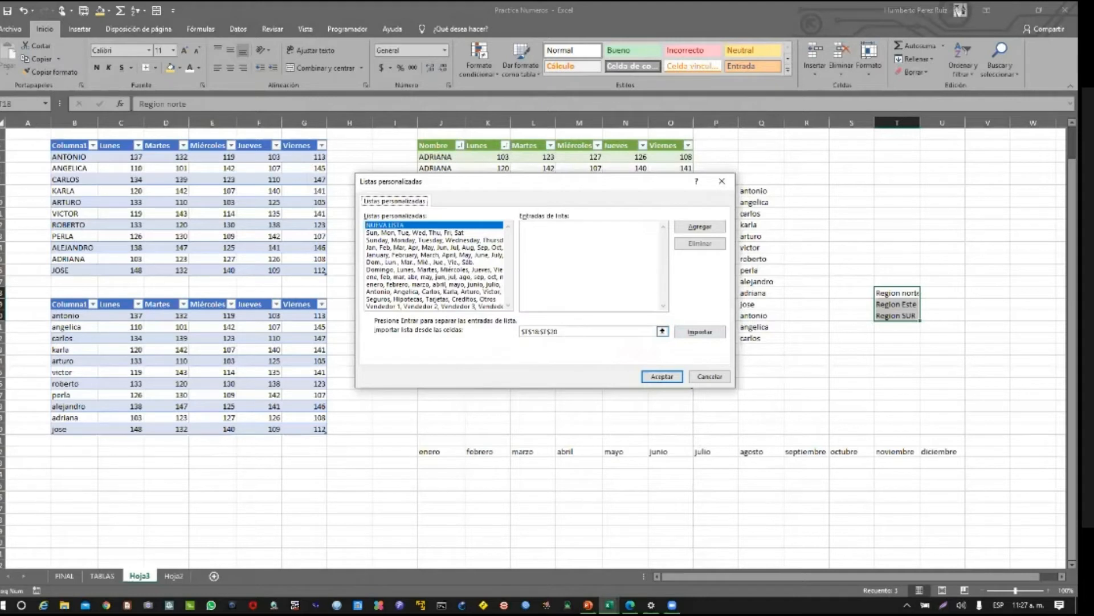
Import the range $T$18:$T$20 as a new custom list and accept the options
{"action": "left_click", "coordinate": [662, 331]}
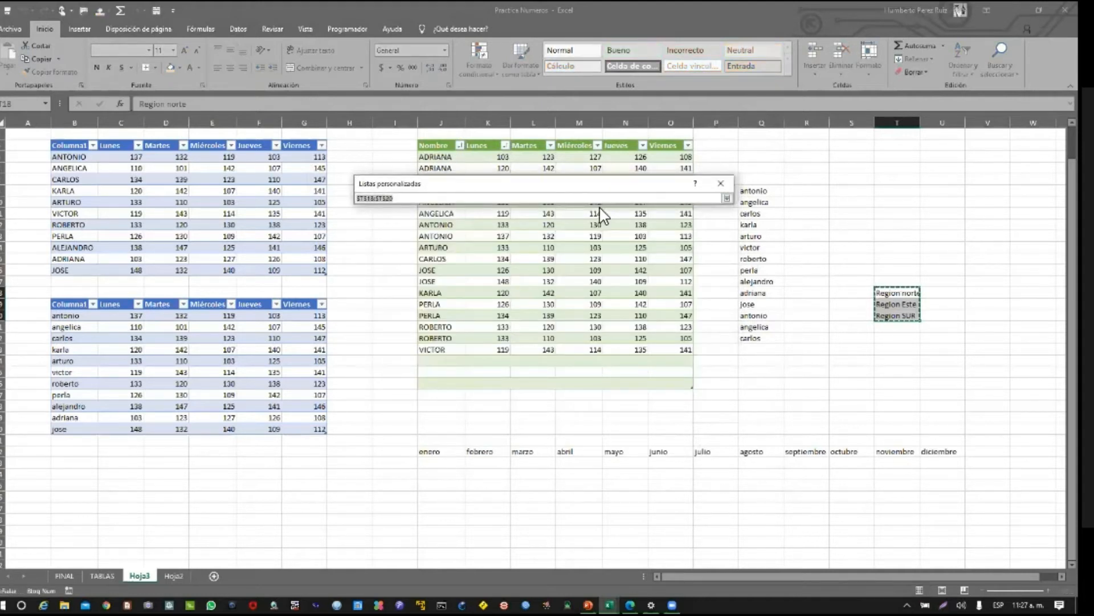
{"action": "left_click_drag", "start_coordinate": [600, 184], "coordinate": [591, 336]}
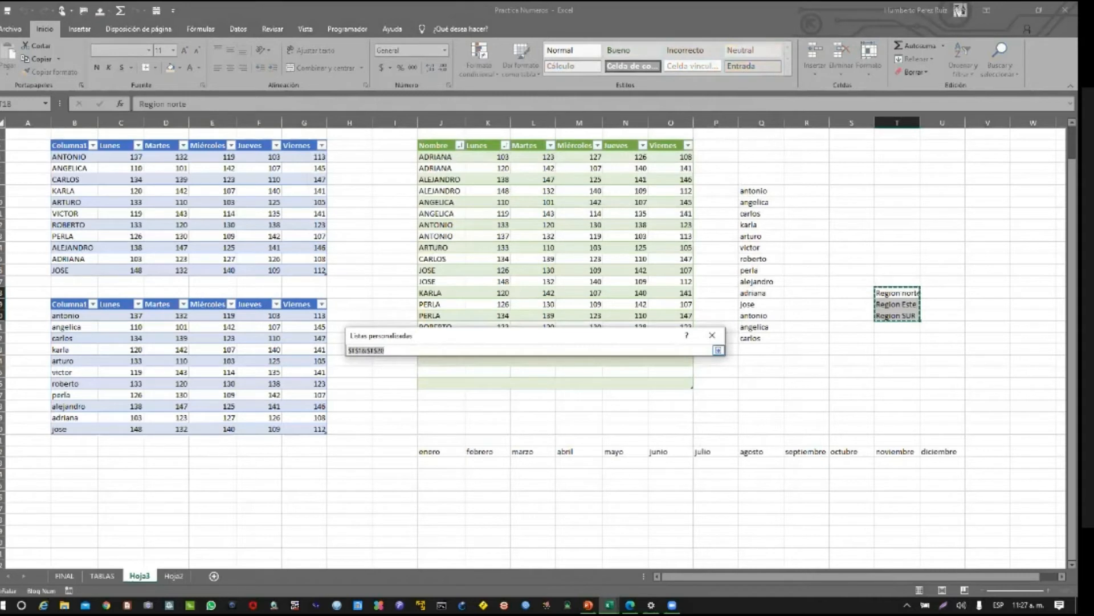
{"action": "left_click", "coordinate": [718, 350]}
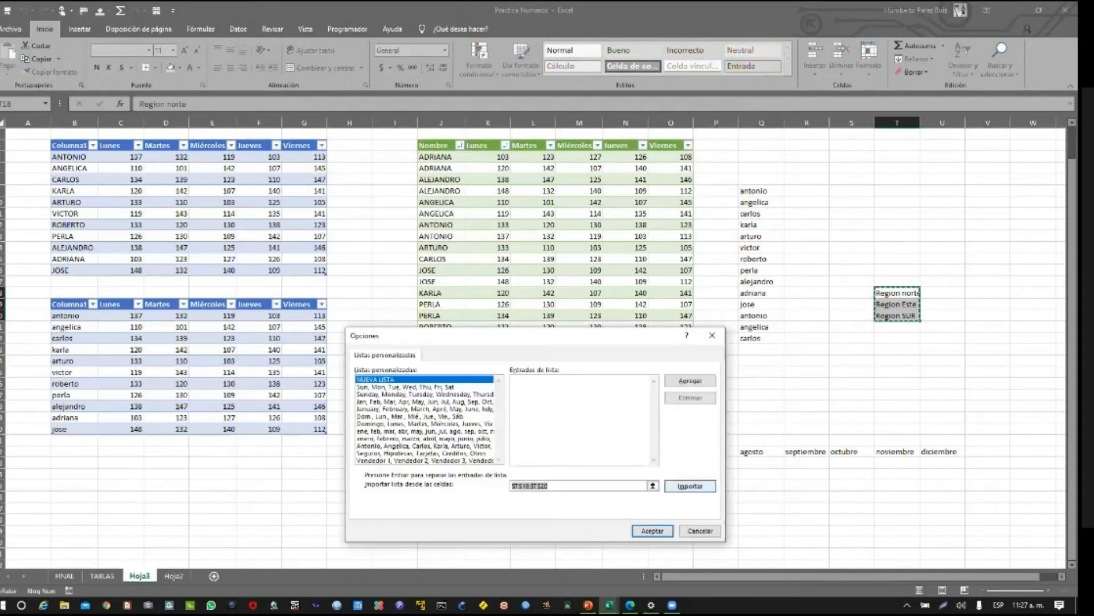
{"action": "left_click", "coordinate": [690, 485]}
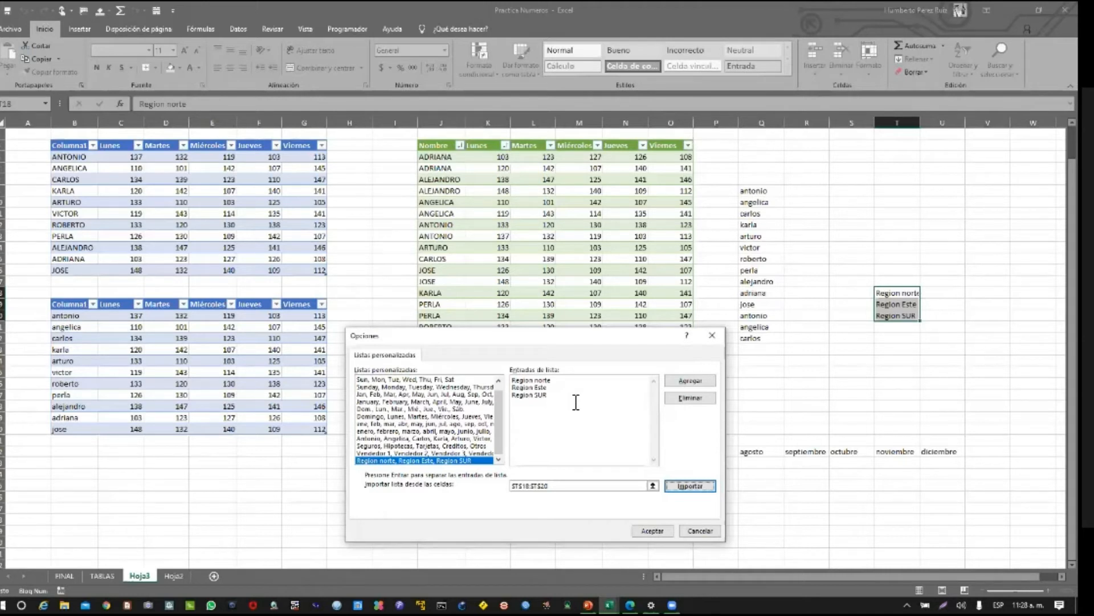
{"action": "left_click", "coordinate": [653, 530]}
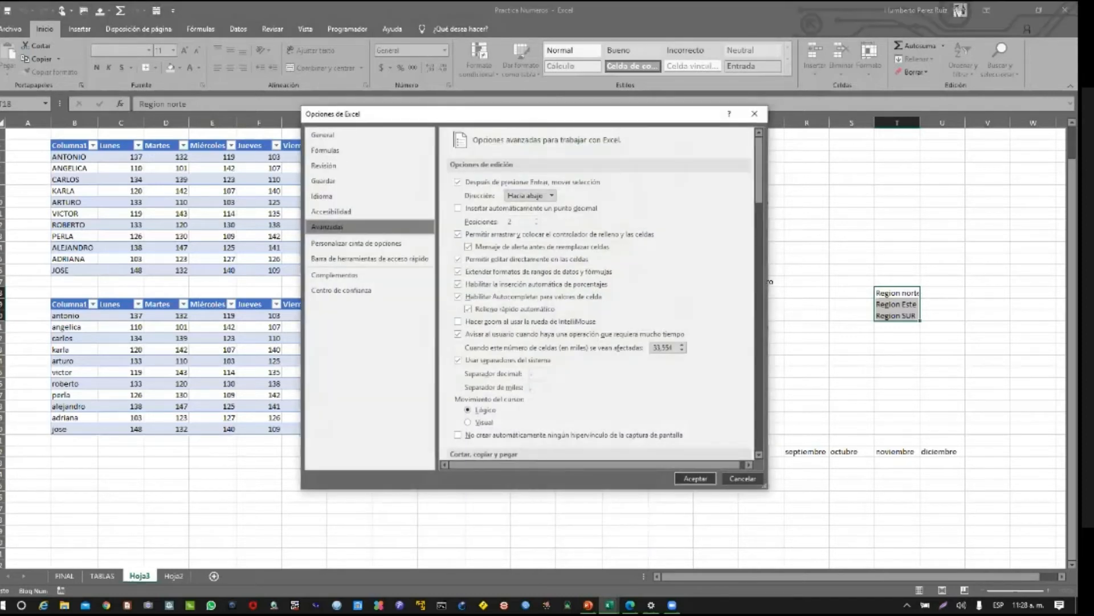
{"action": "left_click", "coordinate": [695, 478]}
Enter "region norte" in R25 and fill the region series down to R27
{"action": "left_click", "coordinate": [807, 371]}
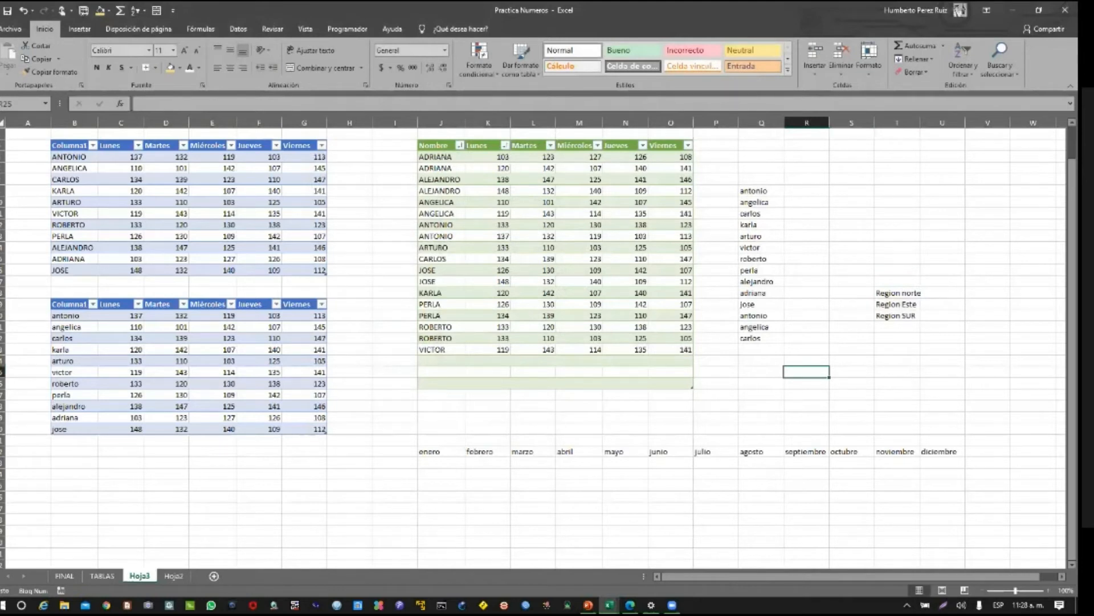
{"action": "type", "text": "region"}
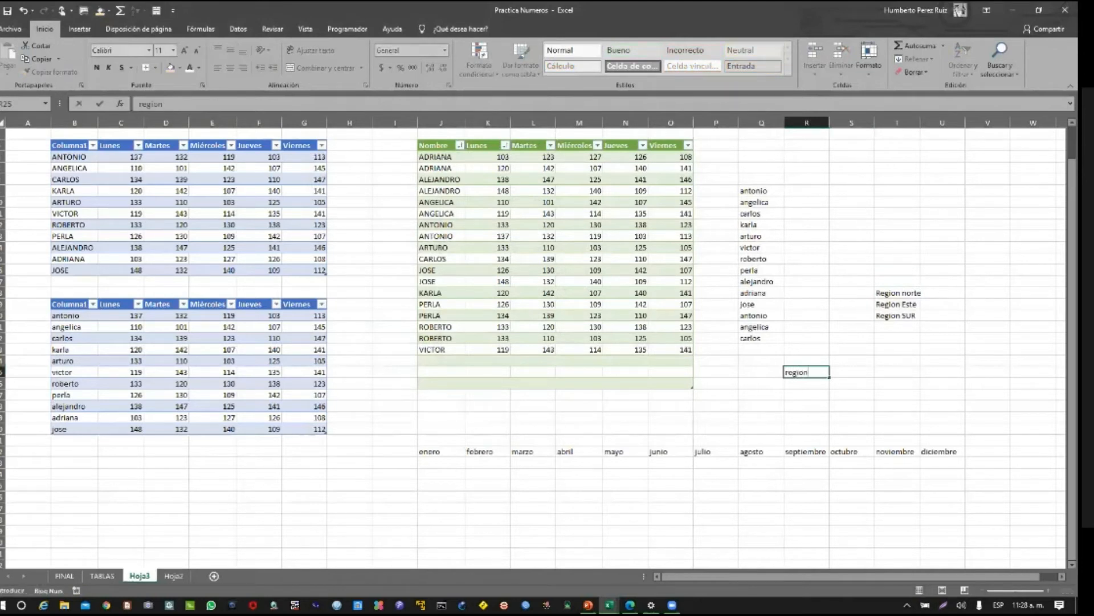
{"action": "type", "text": " norte"}
{"action": "key", "text": "Return"}
{"action": "left_click", "coordinate": [807, 372]}
{"action": "left_click_drag", "start_coordinate": [829, 376], "coordinate": [830, 403]}
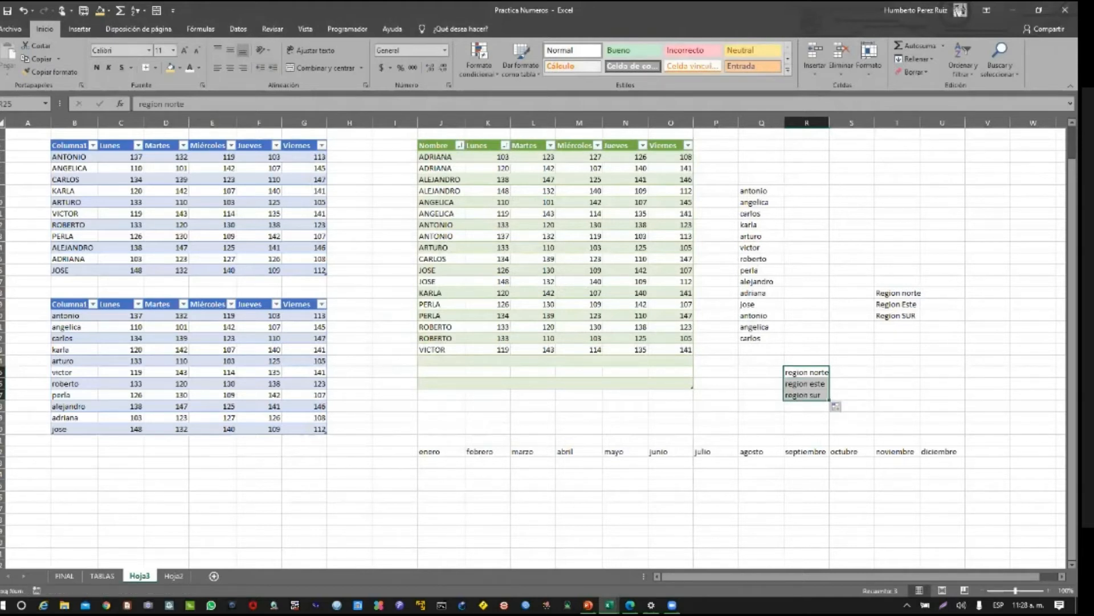
Examine the first region label, the green table's Nombre column and the names in the upper blue table
{"action": "left_click", "coordinate": [897, 293]}
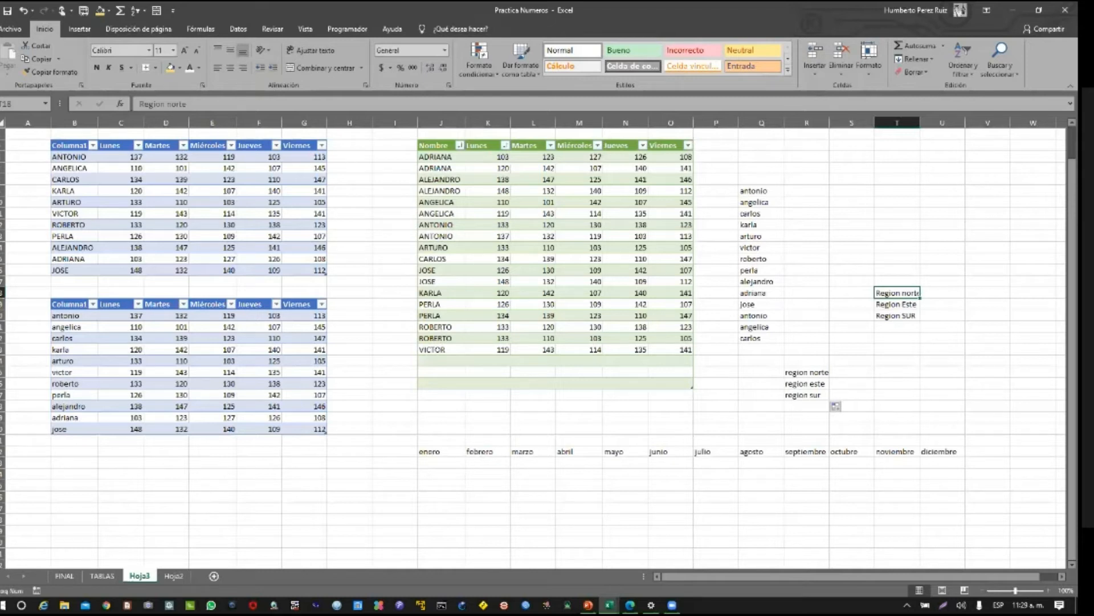
{"action": "left_click", "coordinate": [448, 161]}
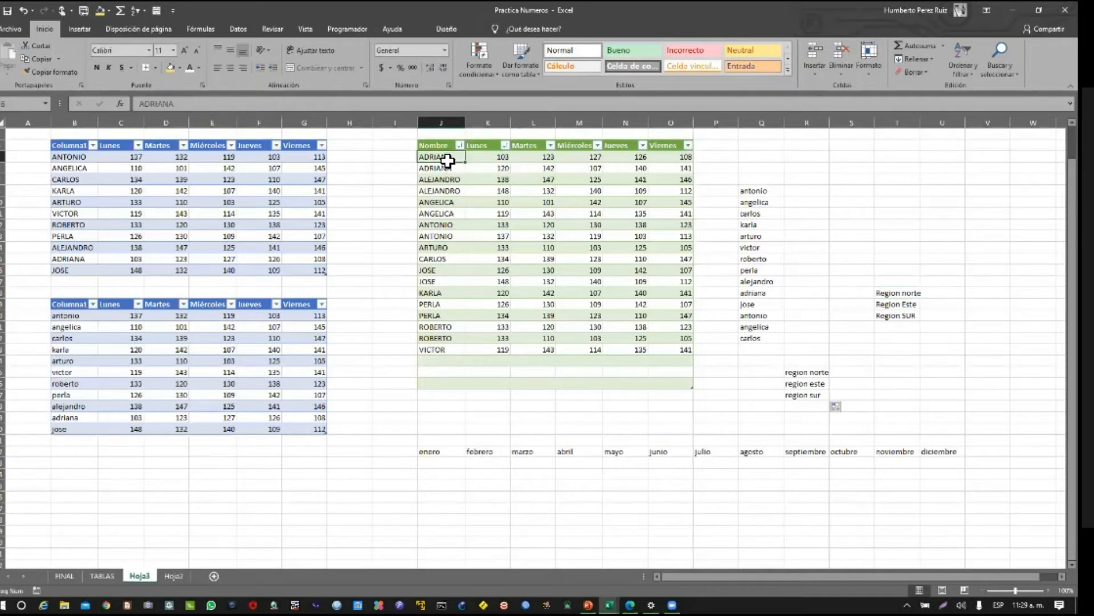
{"action": "left_click_drag", "start_coordinate": [69, 159], "coordinate": [87, 275]}
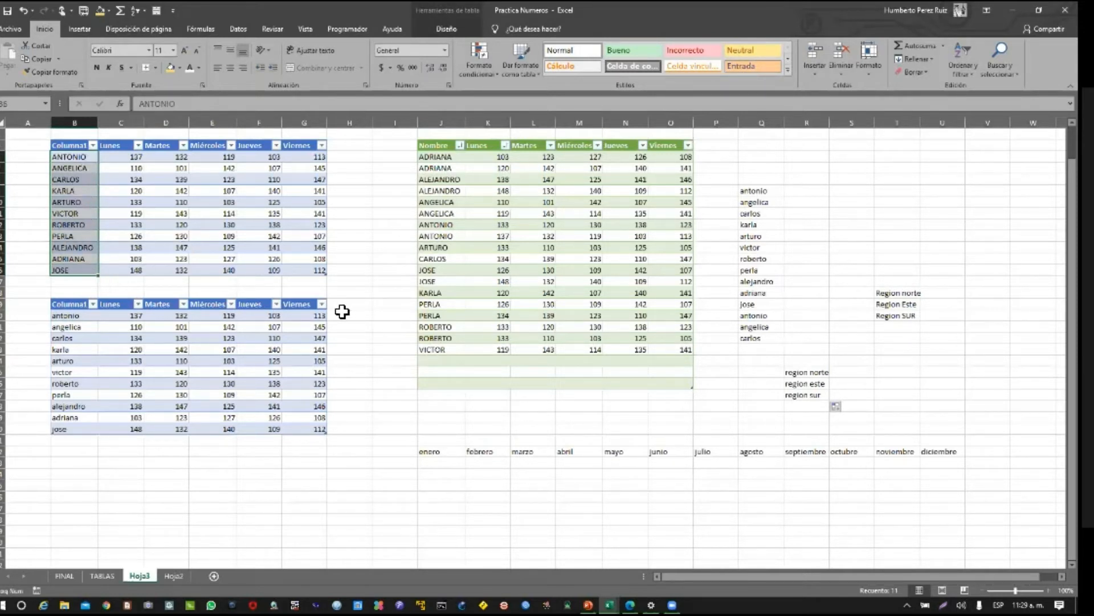
{"action": "left_click_drag", "start_coordinate": [78, 160], "coordinate": [80, 202]}
{"action": "left_click_drag", "start_coordinate": [84, 264], "coordinate": [85, 260]}
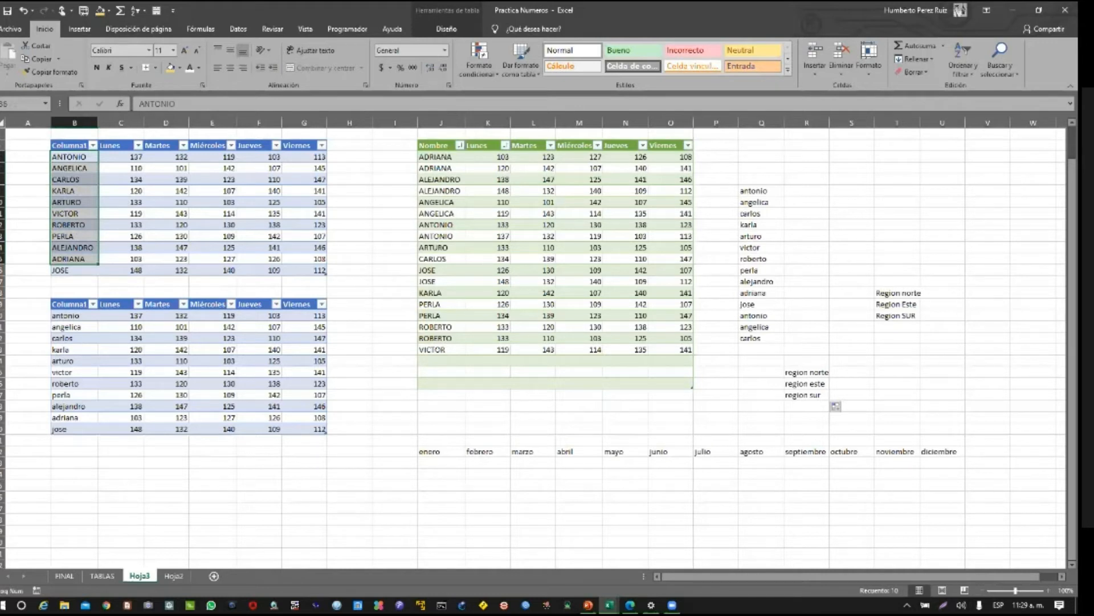
{"action": "left_click", "coordinate": [836, 406]}
In the Diciembre con comisiones 2020 workbook, enter the custom list's first name in lowercase in H22 of Region 2 and fill down to H34
{"action": "left_click", "coordinate": [610, 604]}
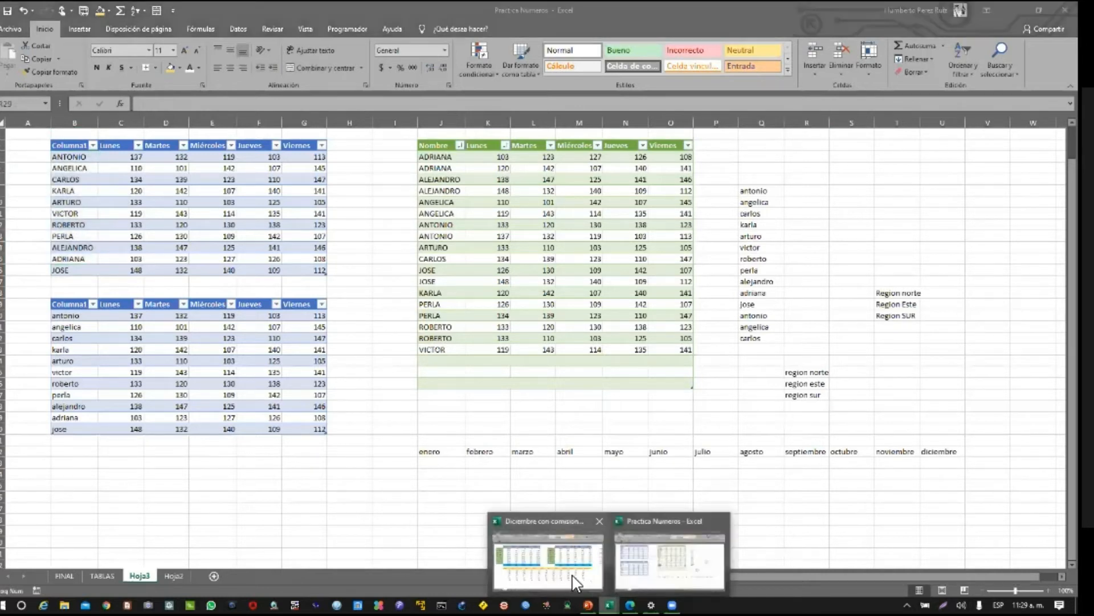
{"action": "left_click", "coordinate": [566, 567]}
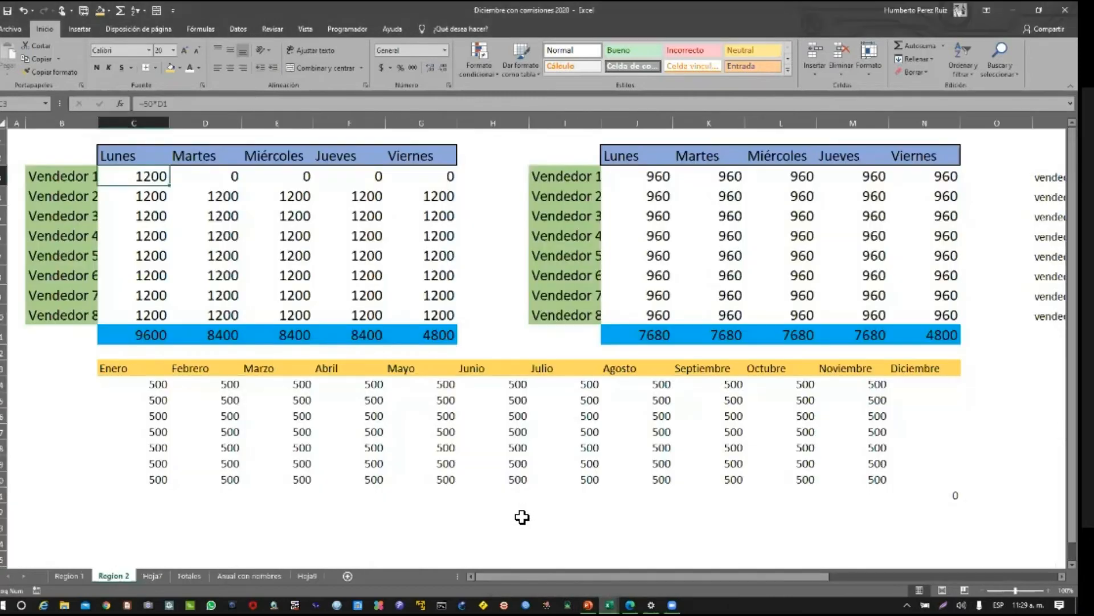
{"action": "left_click", "coordinate": [522, 517]}
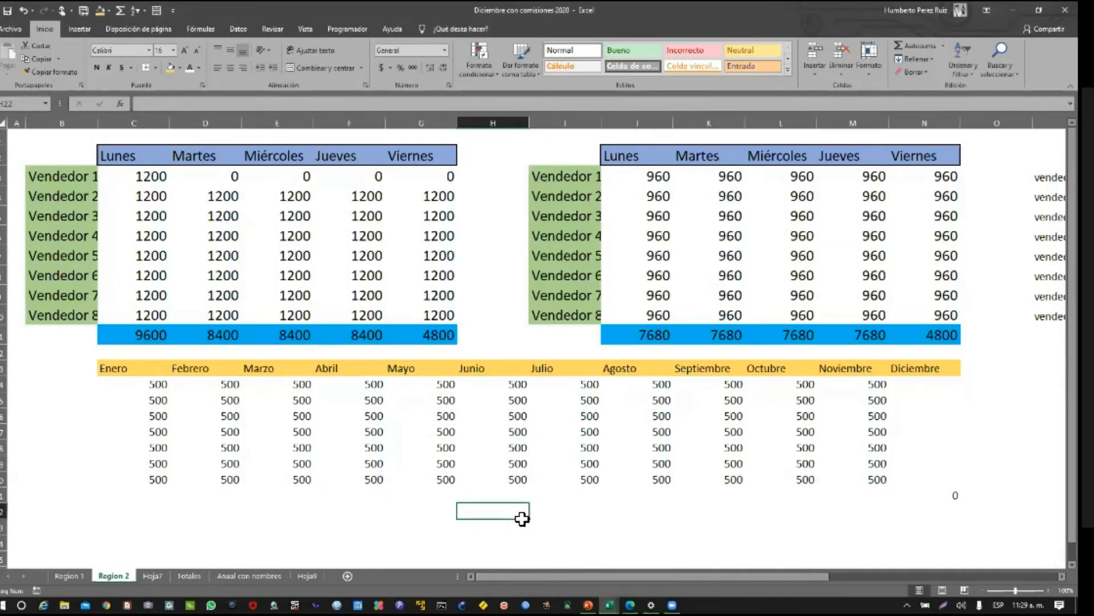
{"action": "type", "text": "antonio"}
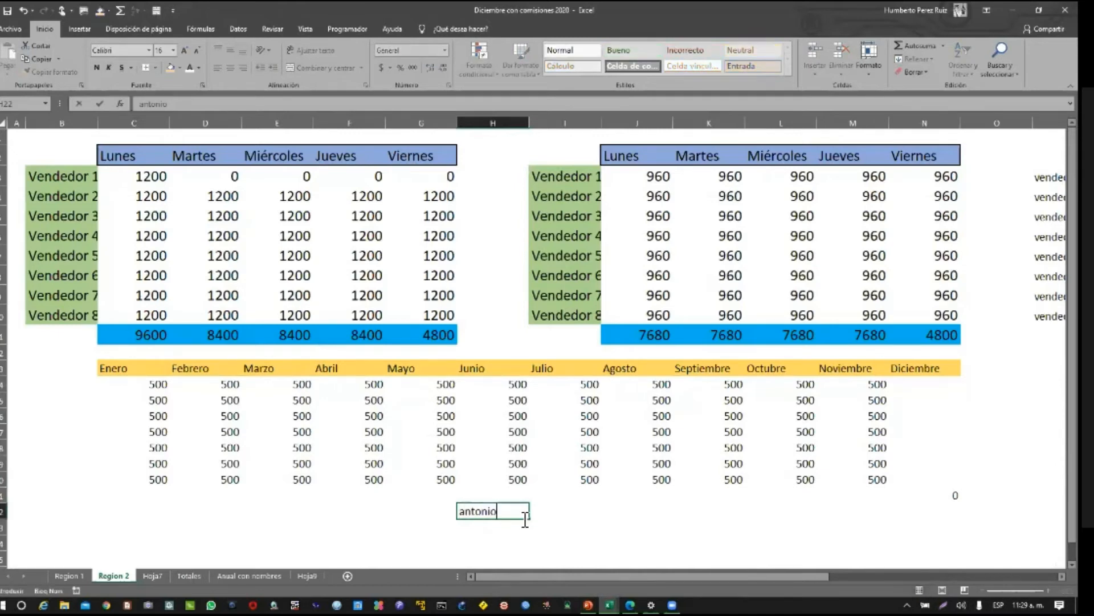
{"action": "key", "text": "Return"}
{"action": "left_click", "coordinate": [522, 515]}
{"action": "mouse_move", "coordinate": [533, 524]}
{"action": "left_mouse_down"}
{"action": "mouse_move", "coordinate": [540, 576]}
{"action": "mouse_move", "coordinate": [530, 535]}
{"action": "mouse_move", "coordinate": [525, 579]}
{"action": "mouse_move", "coordinate": [533, 472]}
{"action": "mouse_move", "coordinate": [528, 532]}
{"action": "left_mouse_up"}
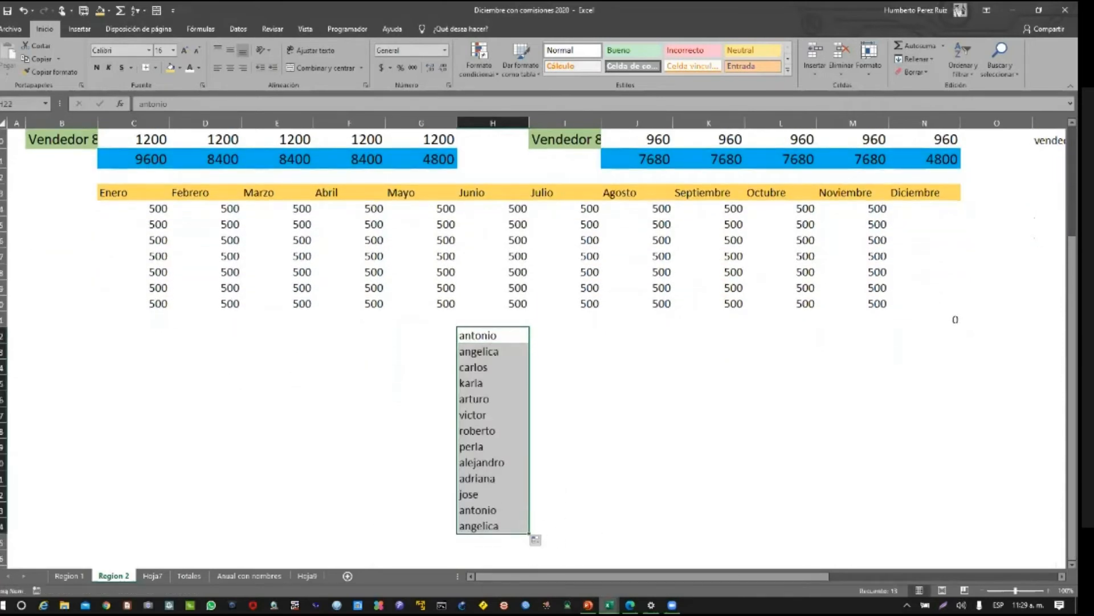
Compare the name list in column Q of Practica Numeros with the list in column H of Diciembre con comisiones 2020
{"action": "mouse_move", "coordinate": [609, 605]}
{"action": "left_click", "coordinate": [667, 556]}
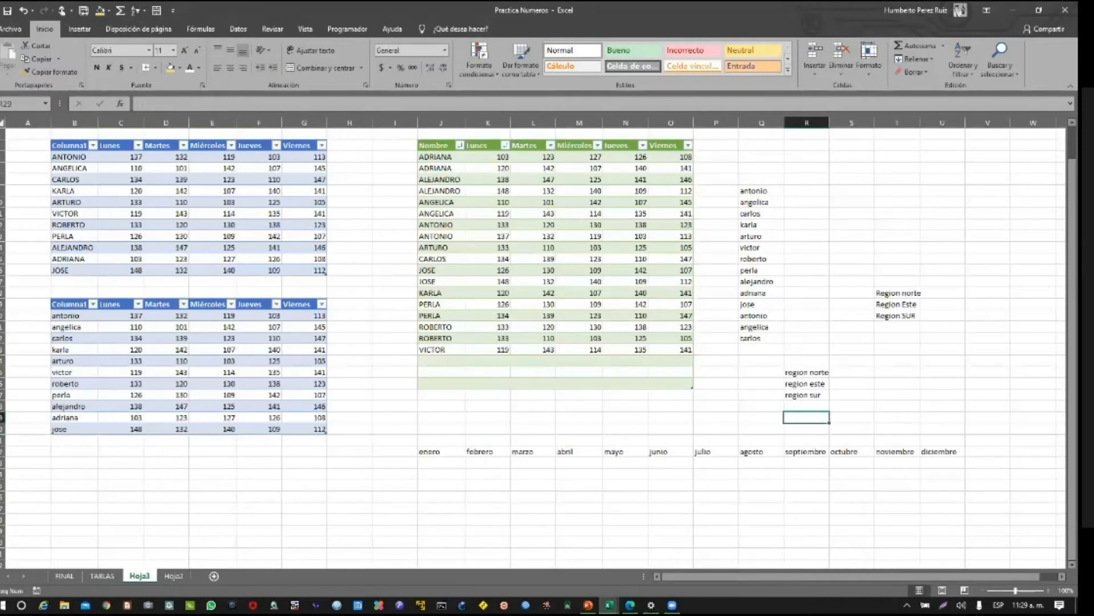
{"action": "left_click", "coordinate": [807, 304]}
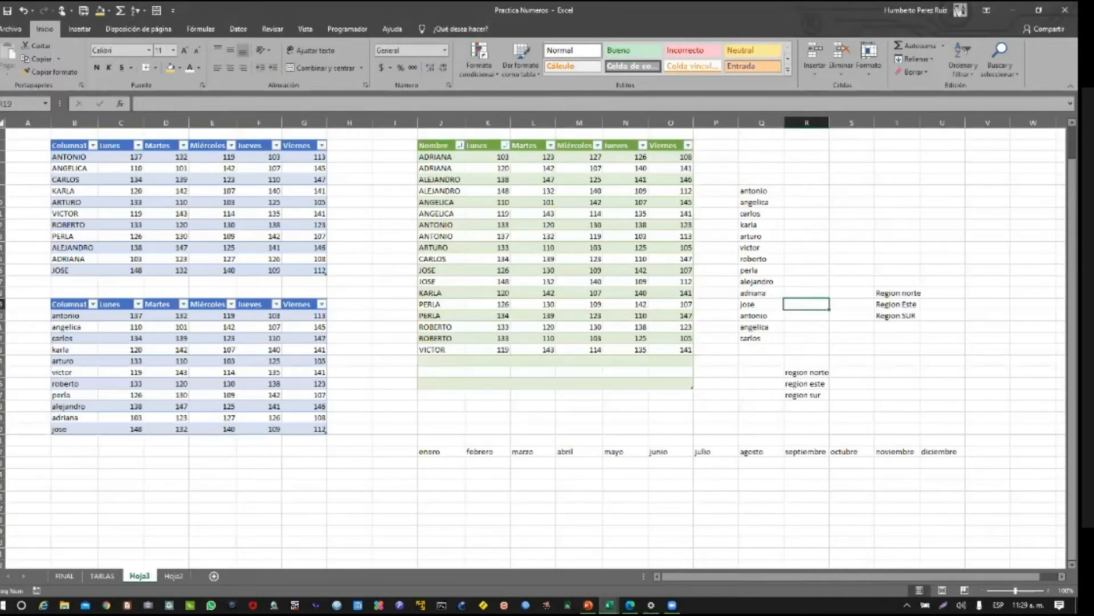
{"action": "left_click_drag", "start_coordinate": [761, 191], "coordinate": [761, 349]}
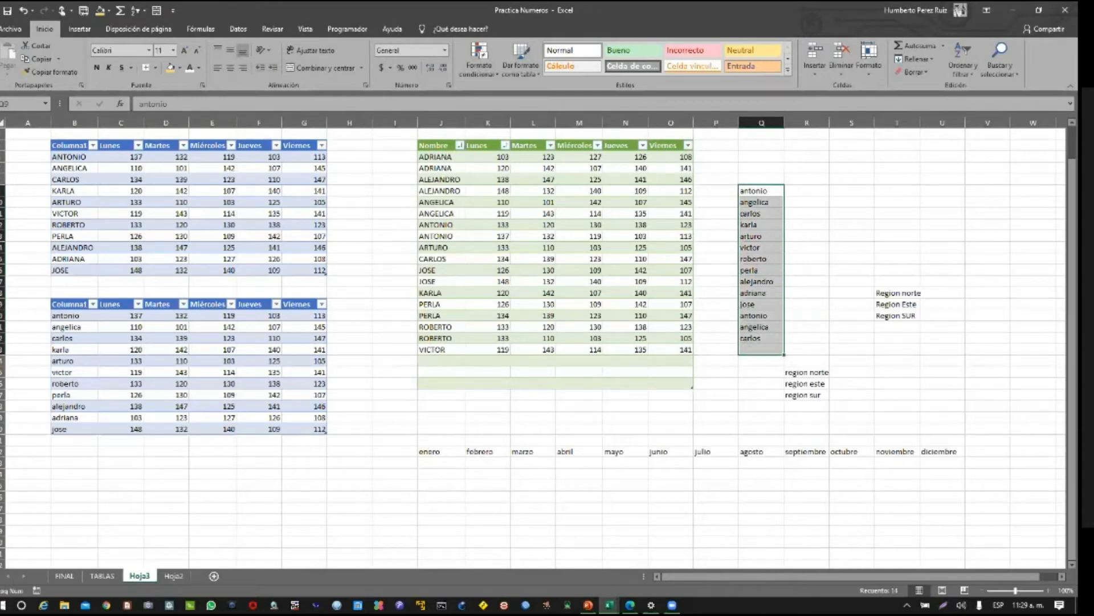
{"action": "mouse_move", "coordinate": [609, 604]}
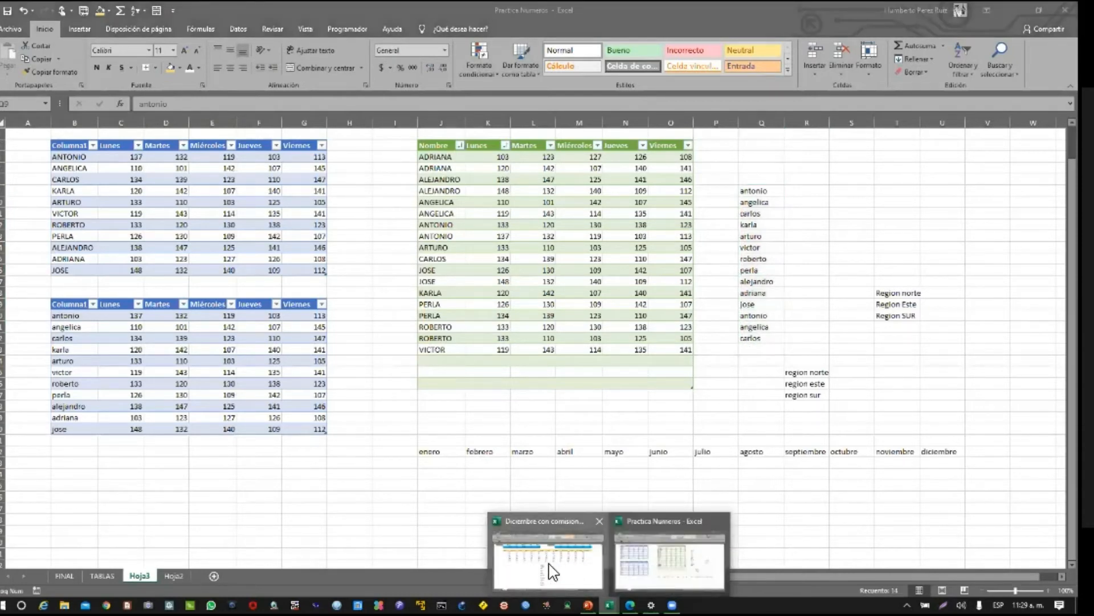
{"action": "left_click", "coordinate": [553, 567]}
{"action": "left_click", "coordinate": [567, 333]}
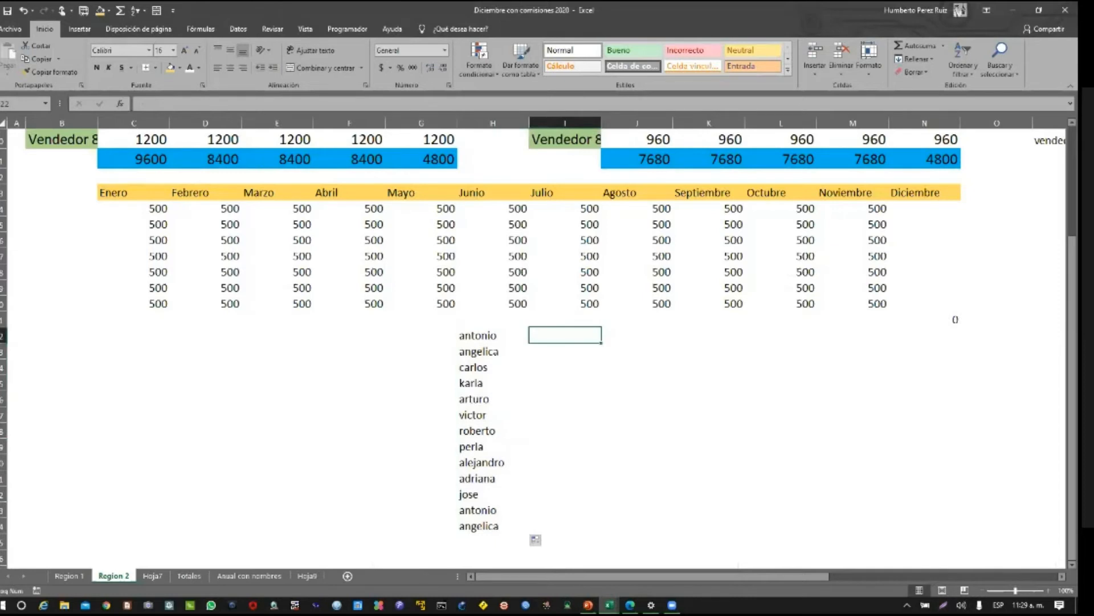
Enter "region norte" in J22 of the Region 2 sheet and fill the region series down to J24
{"action": "left_click", "coordinate": [637, 334]}
{"action": "type", "text": "regi"}
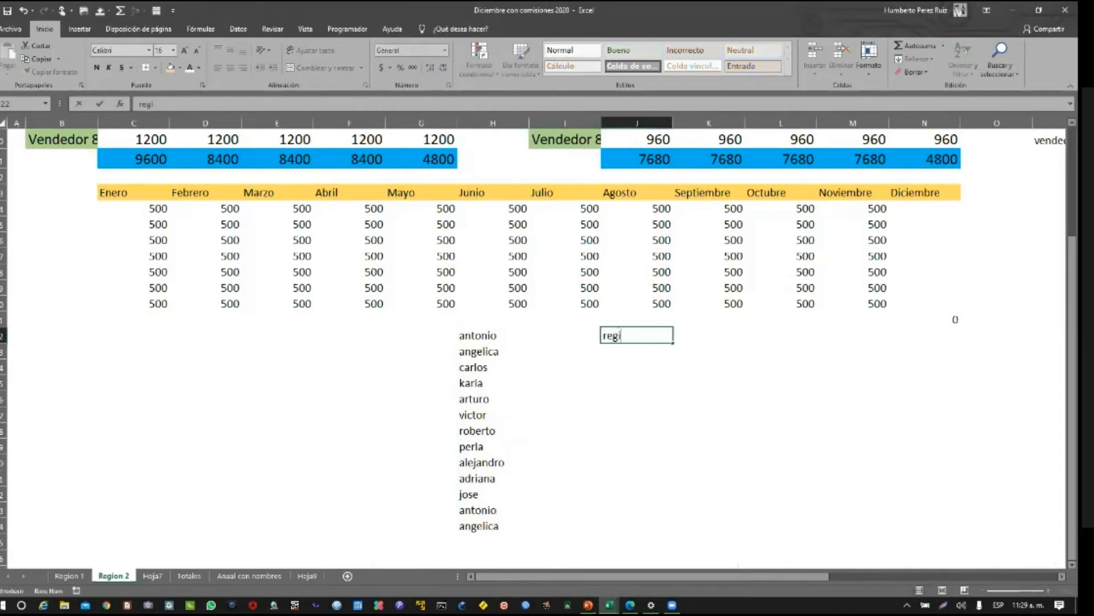
{"action": "type", "text": "on norte"}
{"action": "key", "text": "Return"}
{"action": "left_click", "coordinate": [637, 335]}
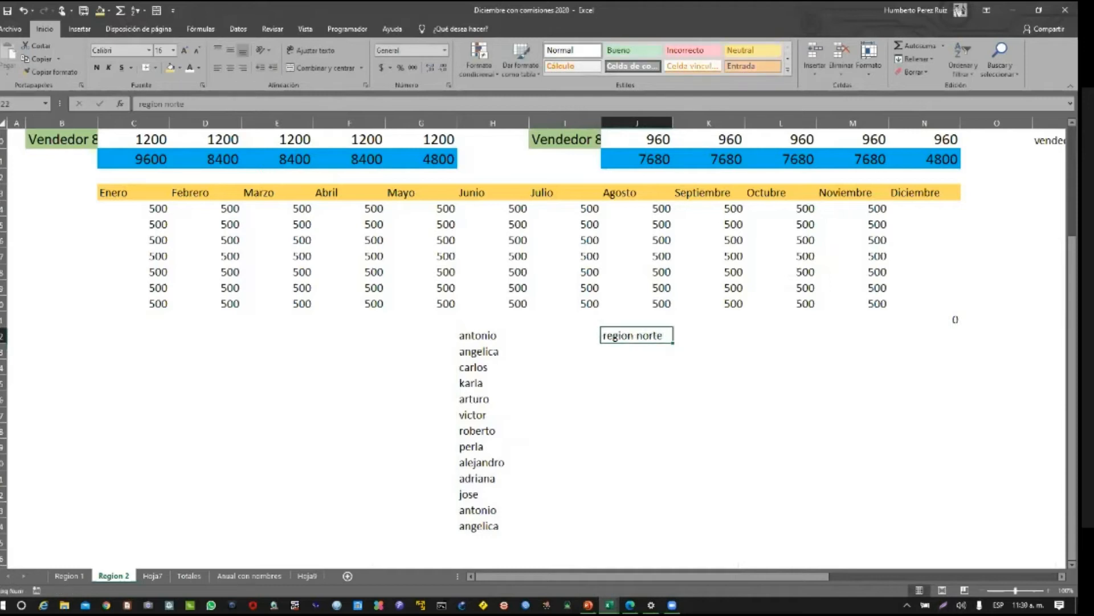
{"action": "left_click_drag", "start_coordinate": [673, 343], "coordinate": [674, 375]}
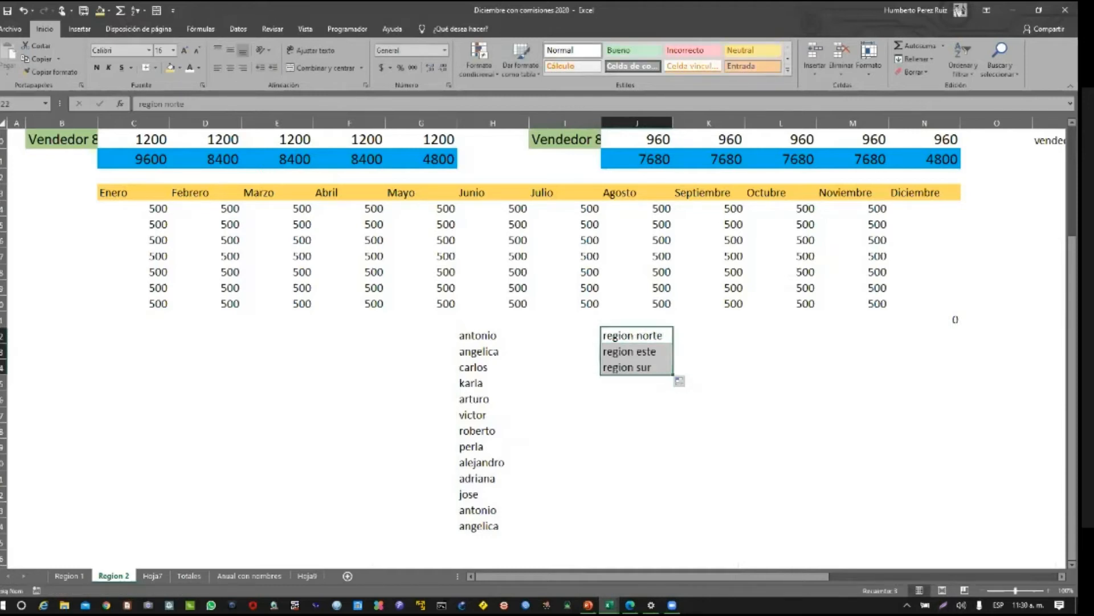
{"action": "left_click", "coordinate": [709, 399]}
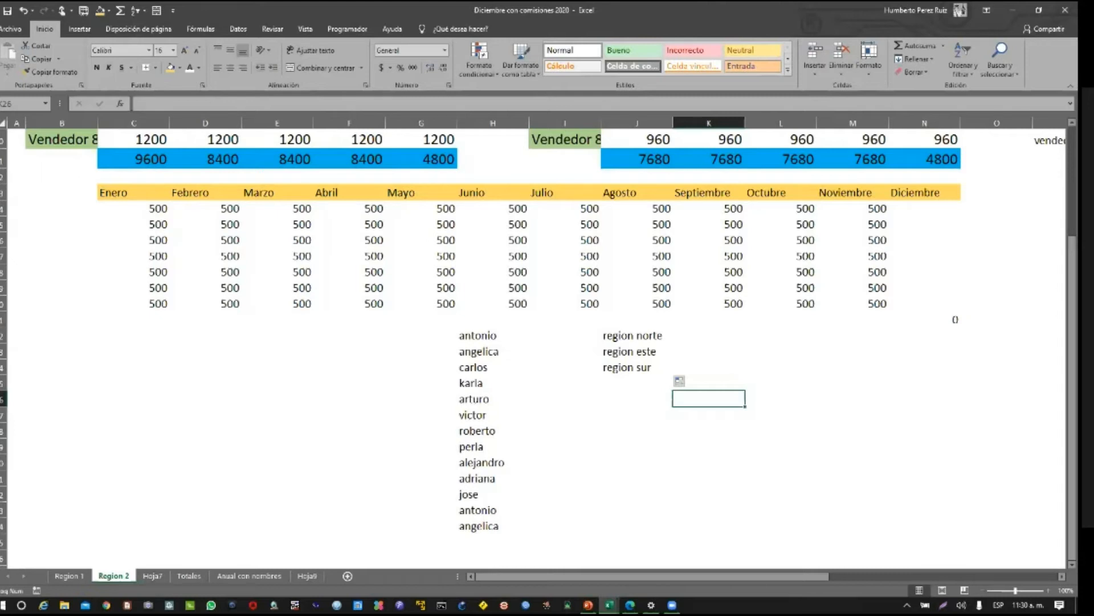
Examine the name list in H22:H34, the region list in J22:J24 and the month headings from Enero to Noviembre
{"action": "left_click_drag", "start_coordinate": [479, 336], "coordinate": [477, 538]}
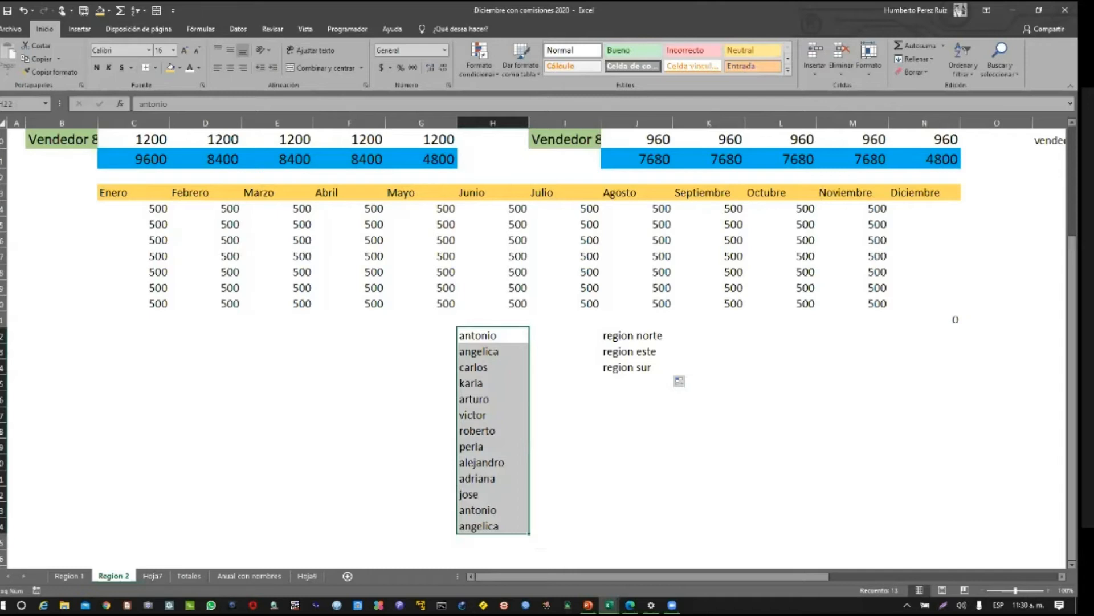
{"action": "left_click", "coordinate": [632, 335]}
{"action": "key", "text": "shift+Down"}
{"action": "key", "text": "shift+Down"}
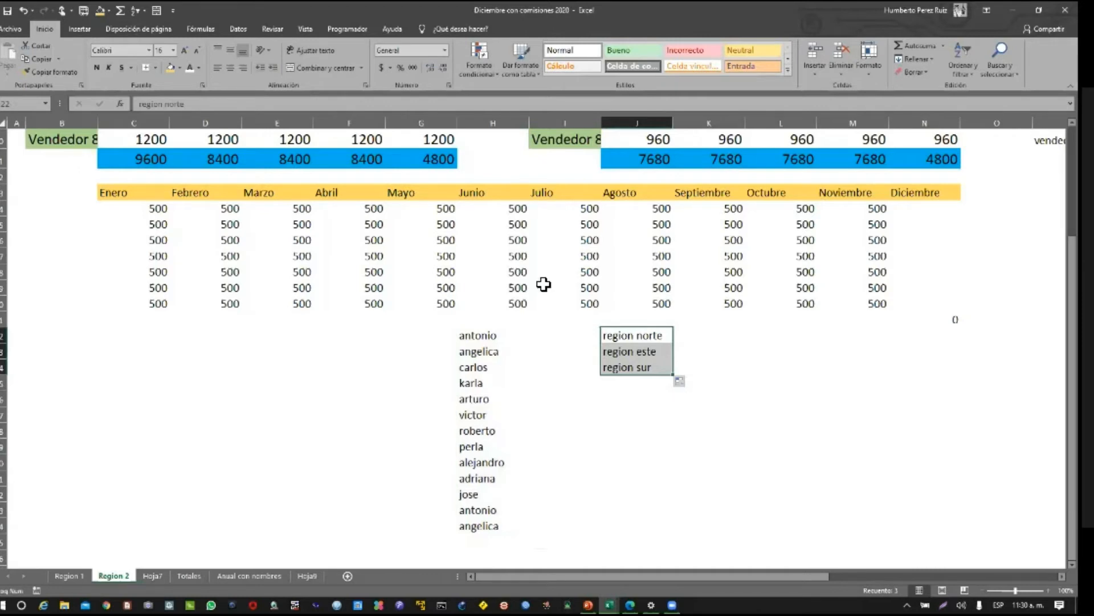
{"action": "left_click", "coordinate": [128, 194]}
{"action": "key", "text": "shift+Right"}
{"action": "key", "text": "shift+Right"}
{"action": "key", "text": "shift+Right"}
{"action": "key", "text": "shift+Right"}
{"action": "key", "text": "shift+Right"}
{"action": "key", "text": "shift+Right"}
{"action": "key", "text": "shift+Right"}
{"action": "key", "text": "shift+Right"}
{"action": "key", "text": "shift+Right"}
{"action": "key", "text": "shift+Right"}
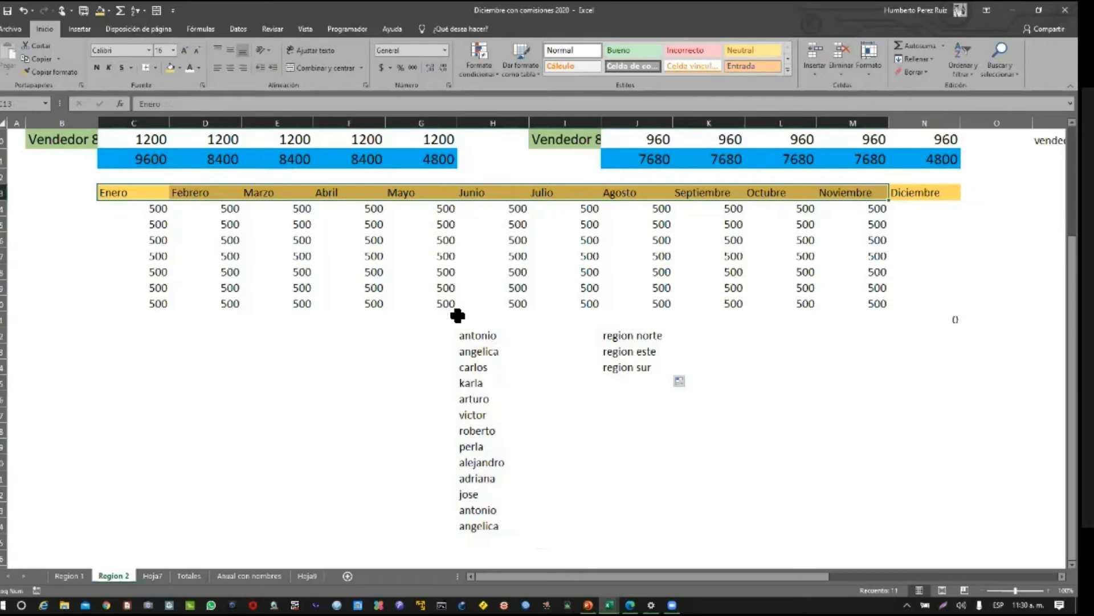
Review the saved custom lists in Excel's advanced options, show the entries of the Seguros, Hipotecas list, and close without changes
{"action": "left_click", "coordinate": [16, 29]}
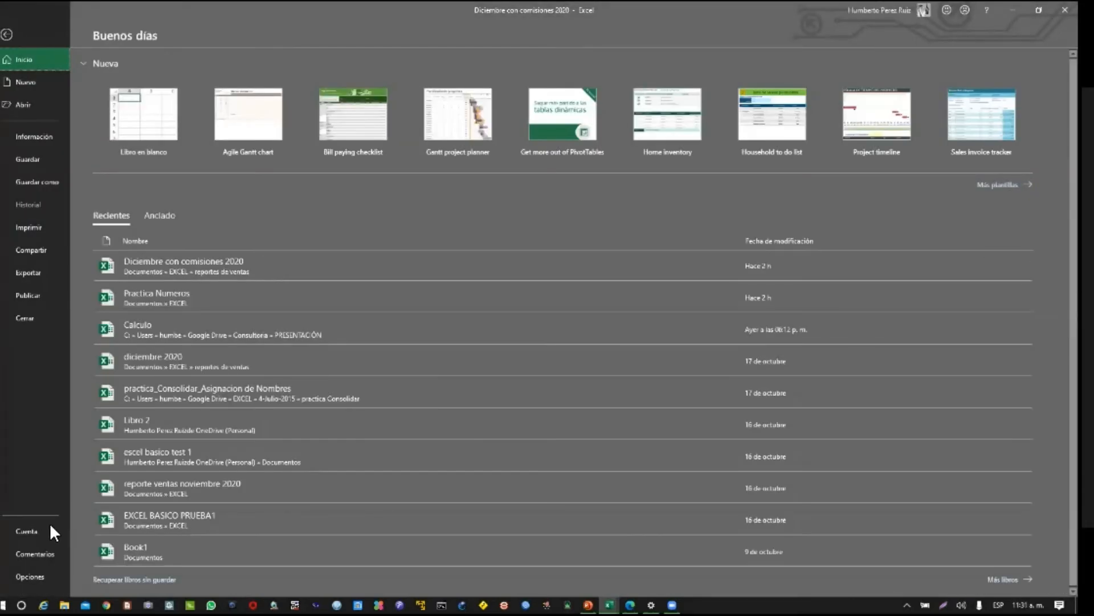
{"action": "key", "text": "Escape"}
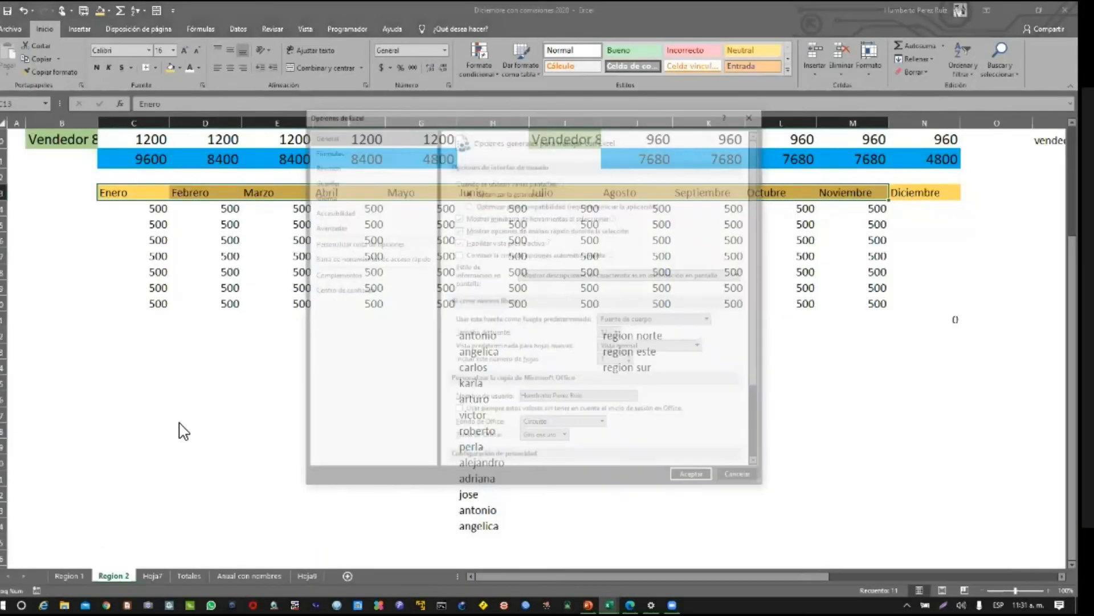
{"action": "left_click", "coordinate": [325, 225]}
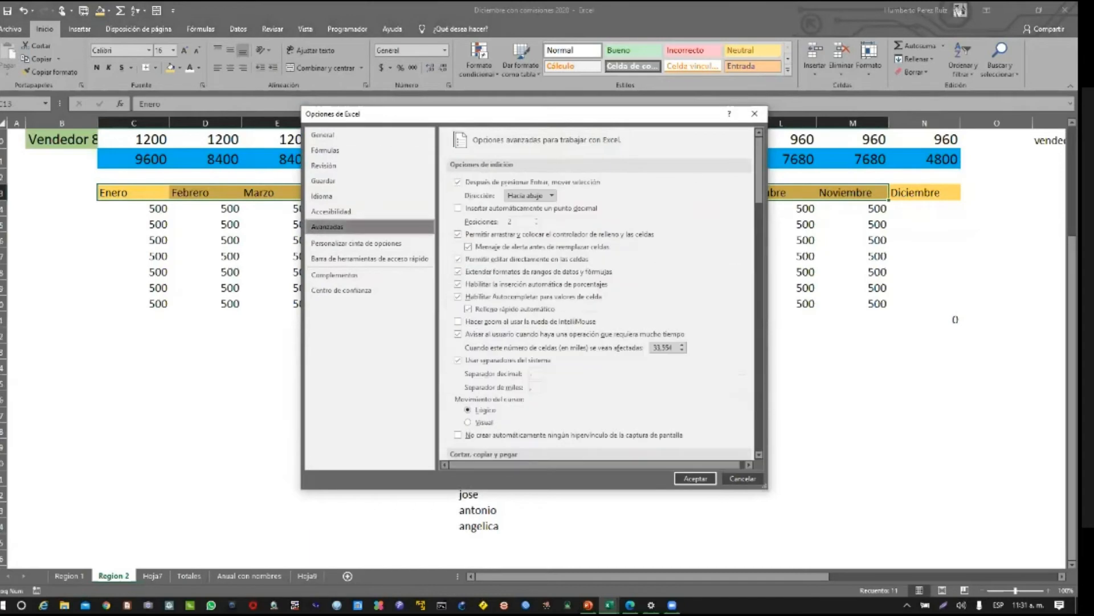
{"action": "scroll", "coordinate": [598, 296], "scroll_direction": "down", "scroll_amount": 15}
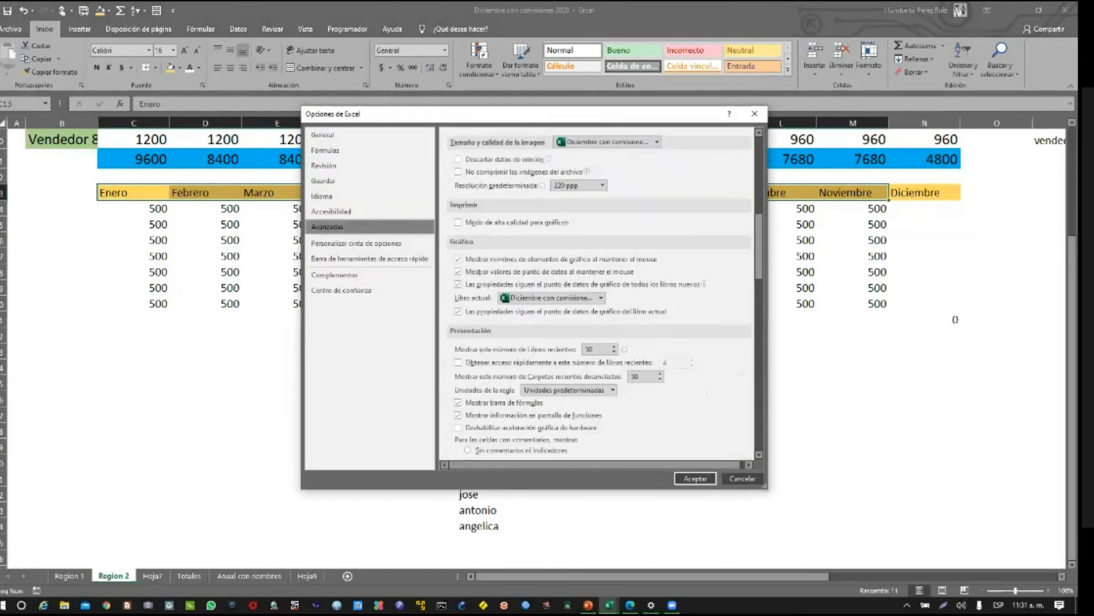
{"action": "scroll", "coordinate": [598, 297], "scroll_direction": "down", "scroll_amount": 15}
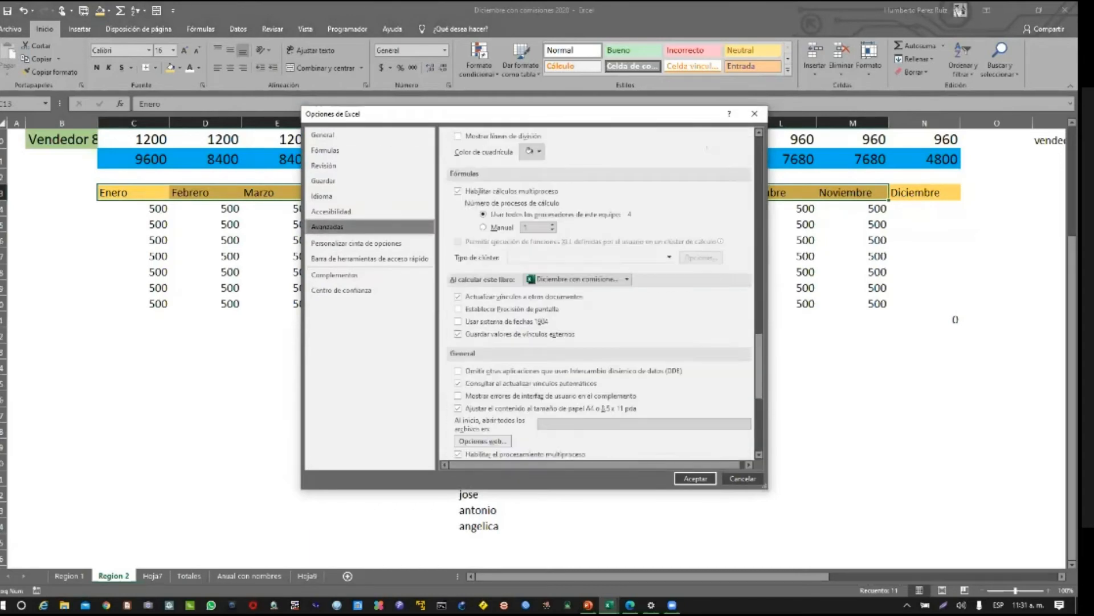
{"action": "left_click", "coordinate": [698, 334]}
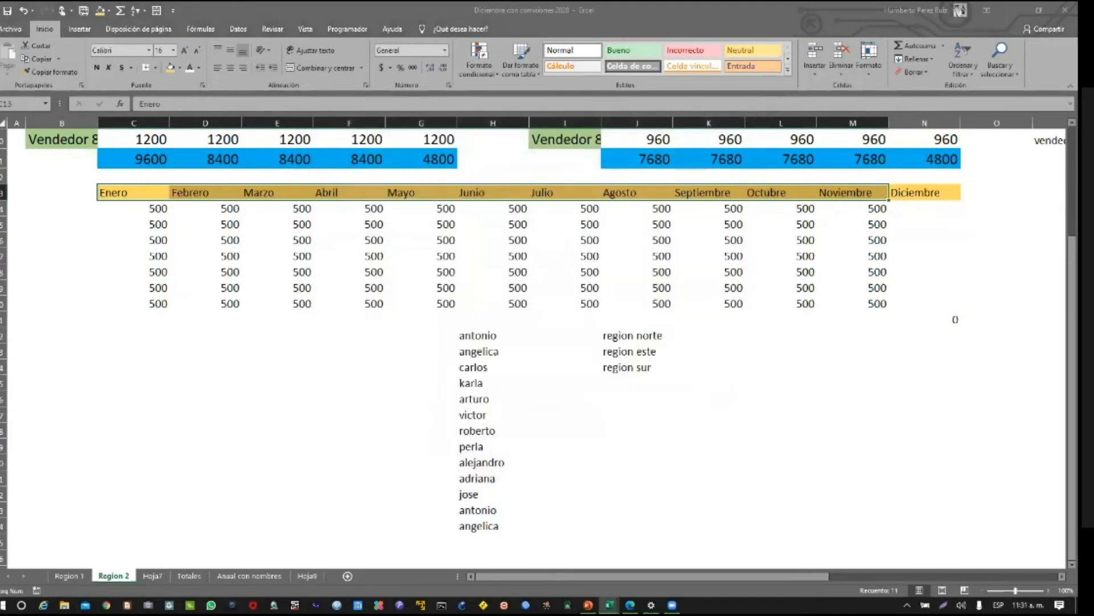
{"action": "left_click_drag", "start_coordinate": [698, 335], "coordinate": [748, 233]}
{"action": "left_click", "coordinate": [548, 355]}
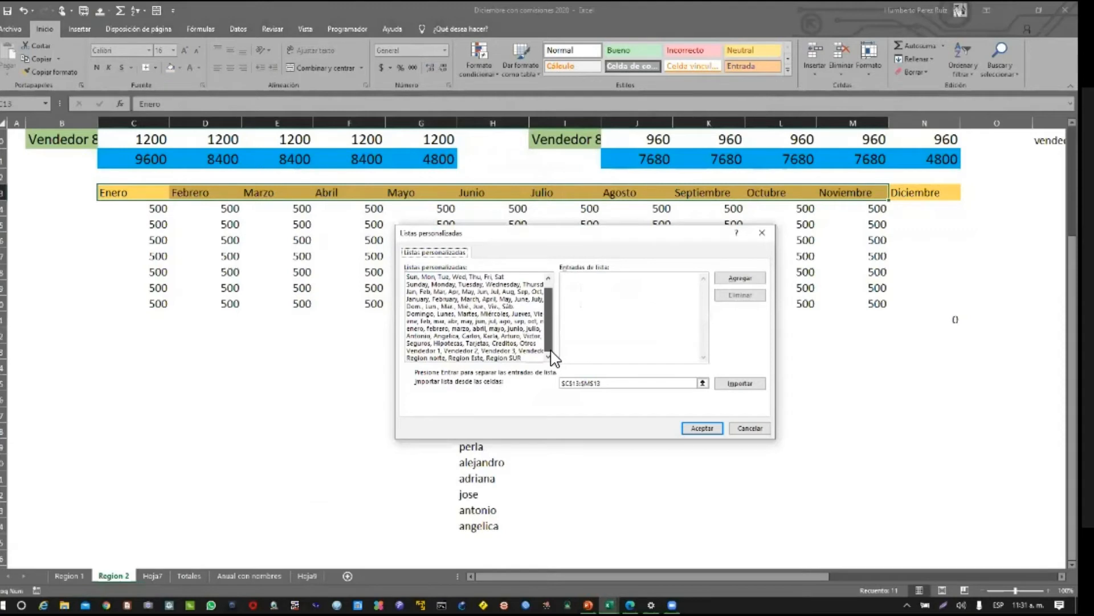
{"action": "scroll", "coordinate": [550, 327], "scroll_direction": "up", "scroll_amount": 1}
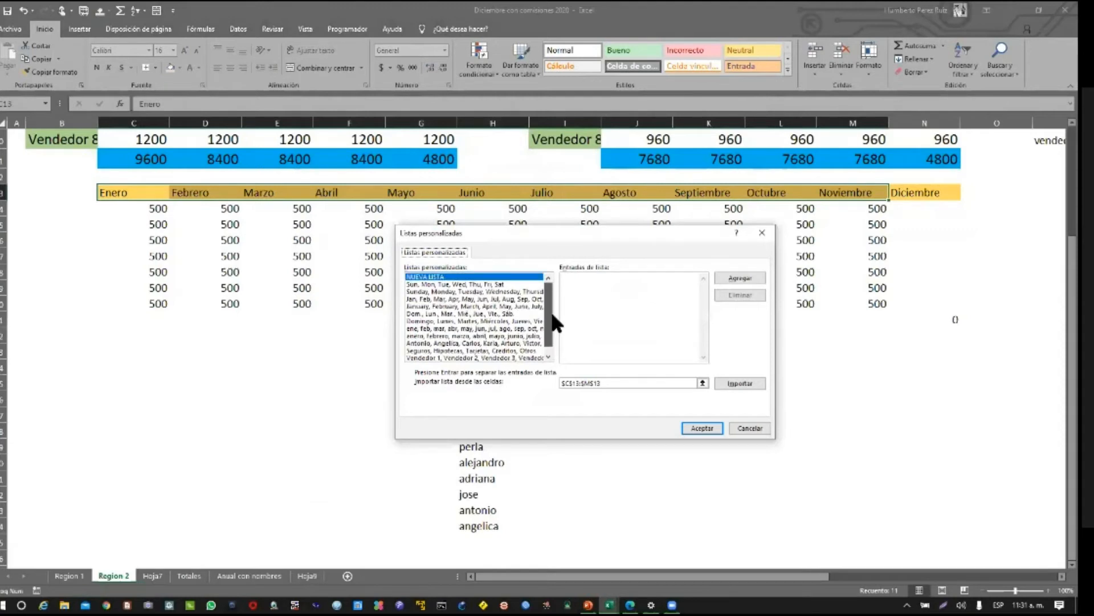
{"action": "scroll", "coordinate": [556, 336], "scroll_direction": "down", "scroll_amount": 1}
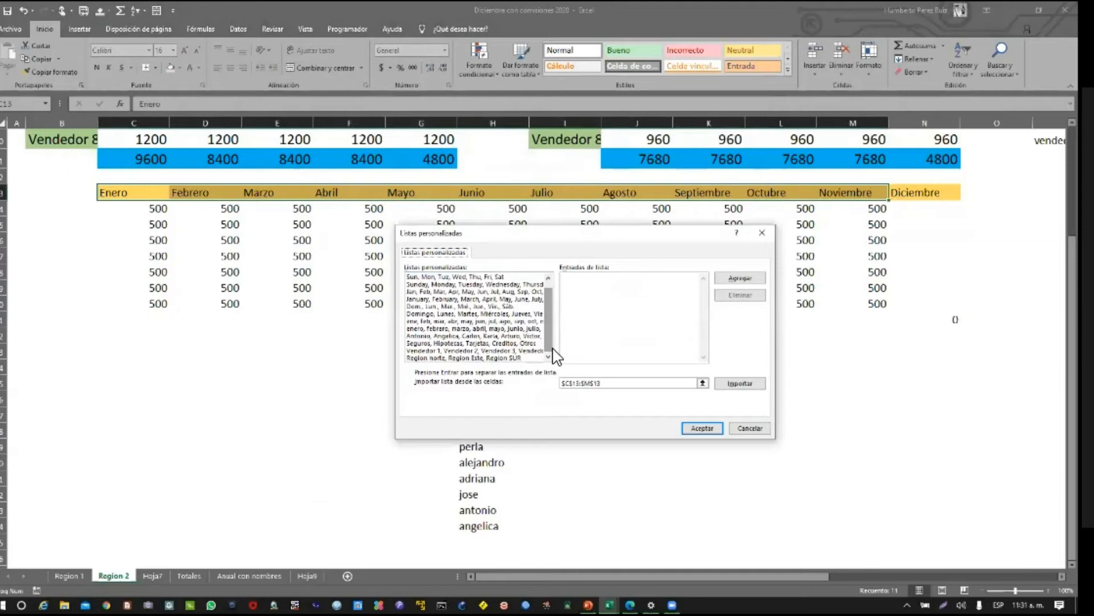
{"action": "left_click", "coordinate": [433, 343]}
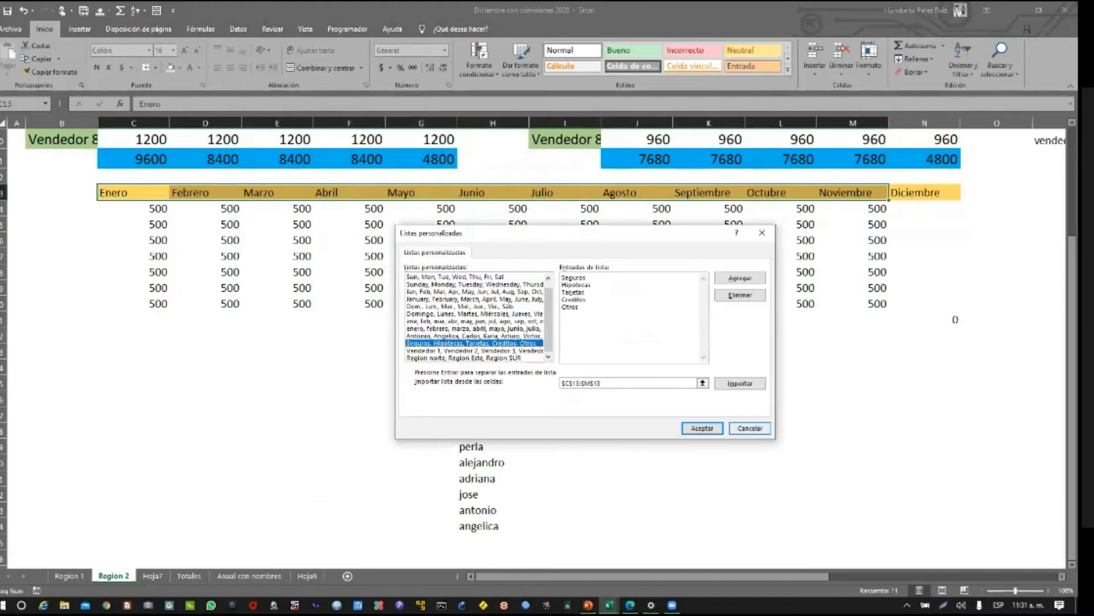
{"action": "left_click", "coordinate": [750, 428]}
{"action": "left_click", "coordinate": [737, 476]}
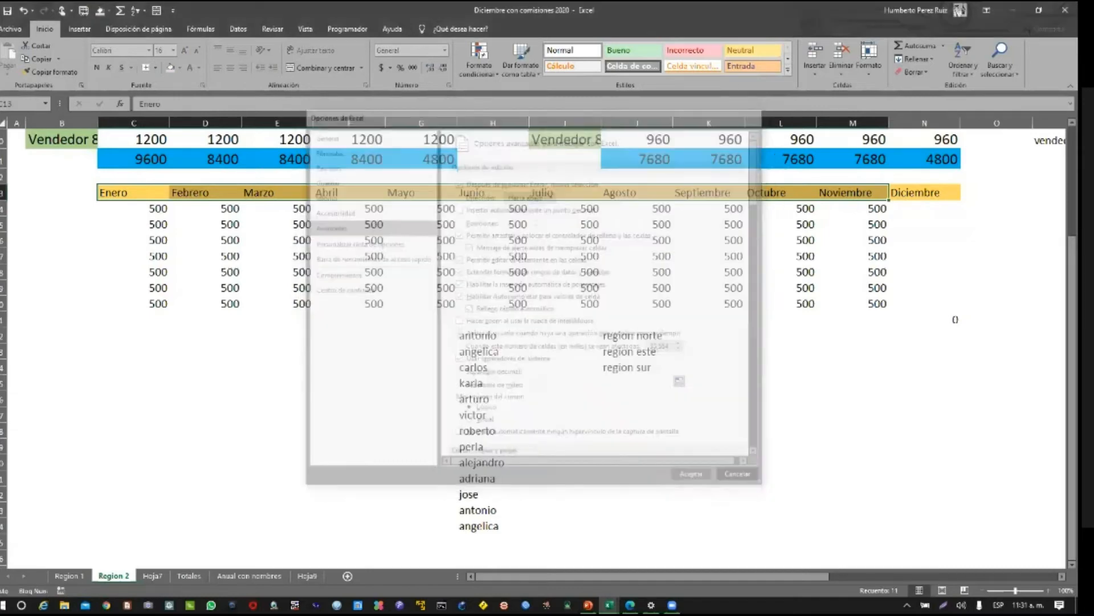
{"action": "left_click", "coordinate": [781, 462]}
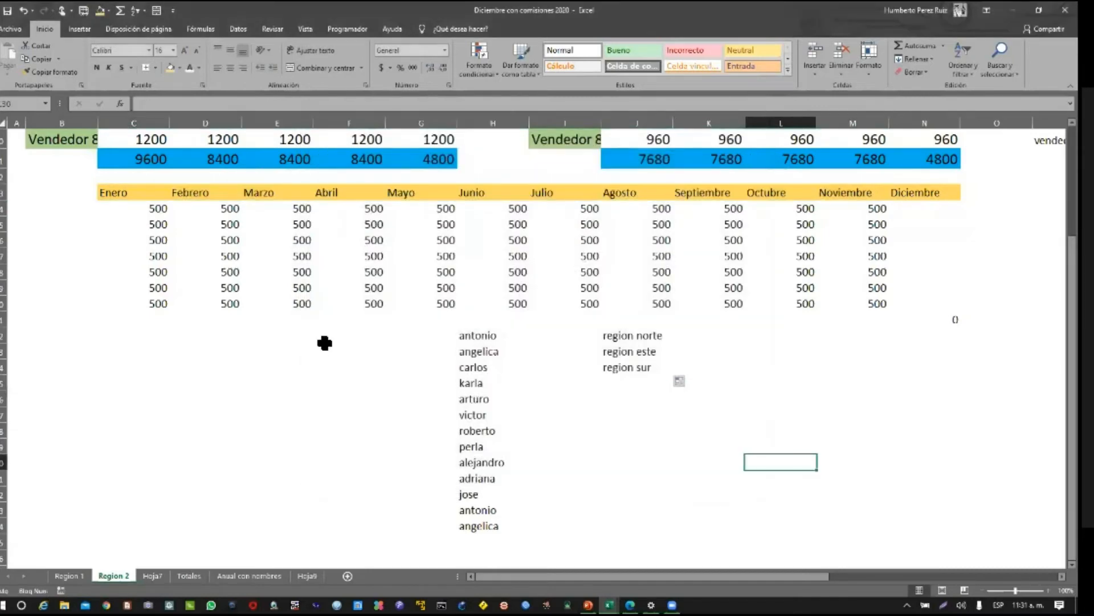
Enter "sucursal1" in O13 of the Region 1 sheet
{"action": "scroll", "coordinate": [325, 342], "scroll_direction": "down", "scroll_amount": 6}
{"action": "scroll", "coordinate": [325, 342], "scroll_direction": "up", "scroll_amount": 7}
{"action": "scroll", "coordinate": [325, 343], "scroll_direction": "up", "scroll_amount": 2}
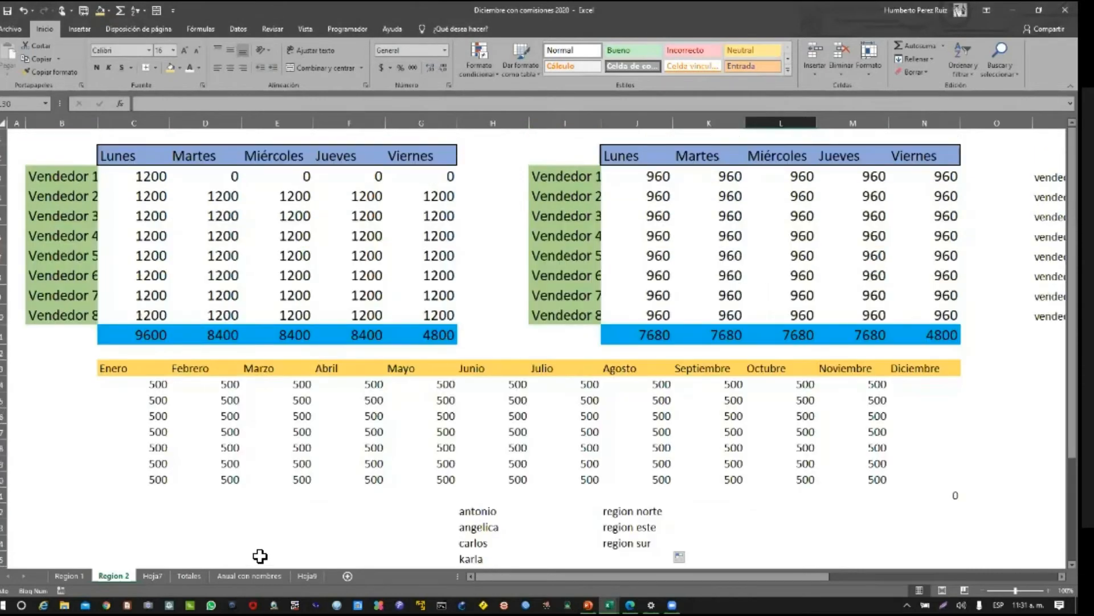
{"action": "left_click", "coordinate": [242, 576]}
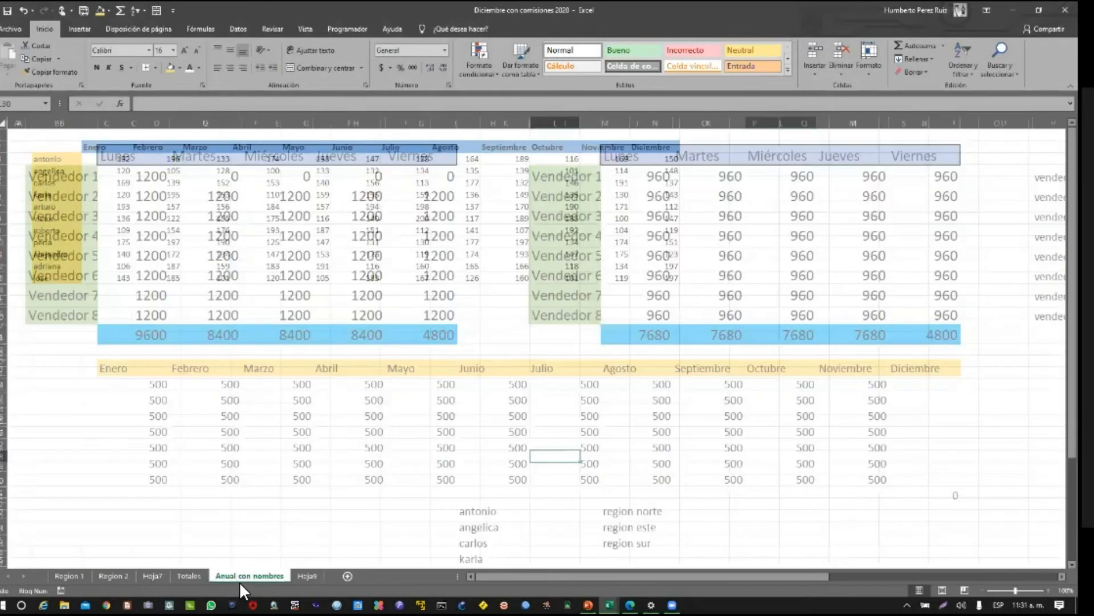
{"action": "left_click", "coordinate": [73, 574]}
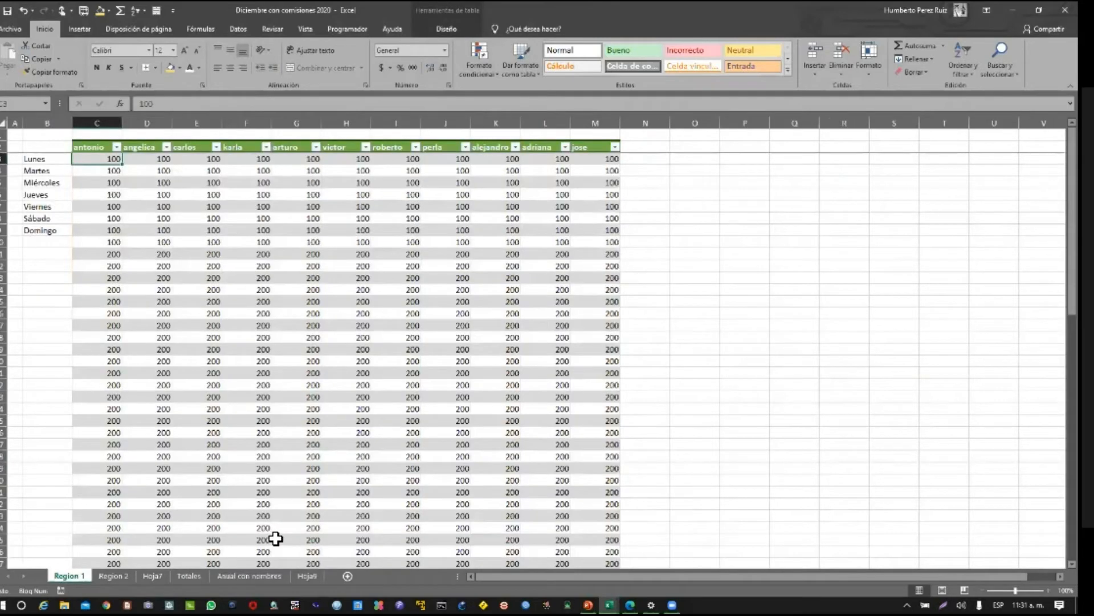
{"action": "left_click", "coordinate": [695, 456]}
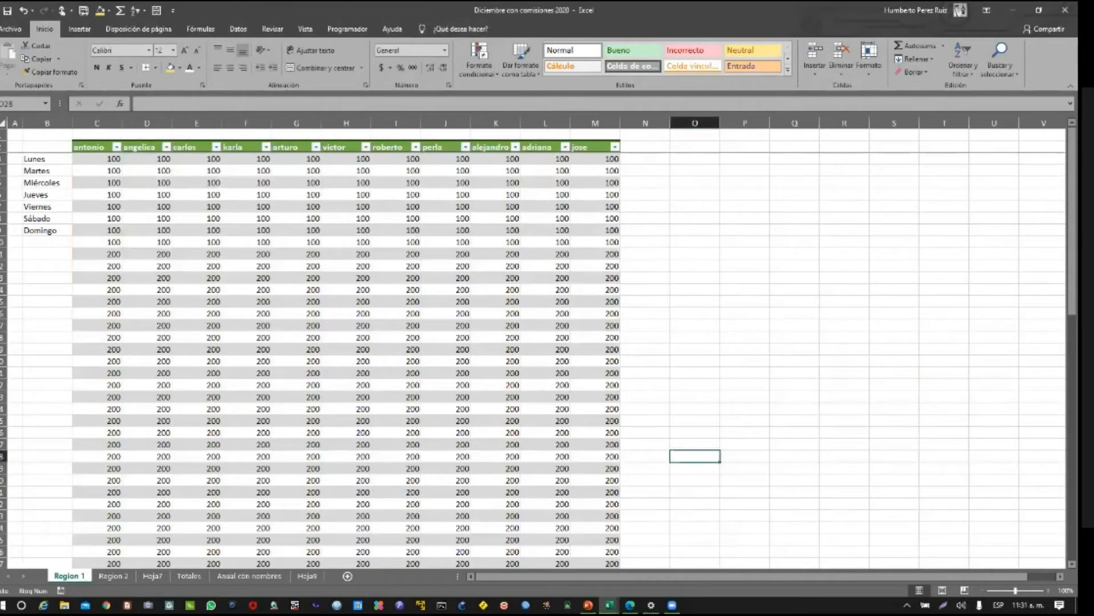
{"action": "left_click", "coordinate": [695, 277]}
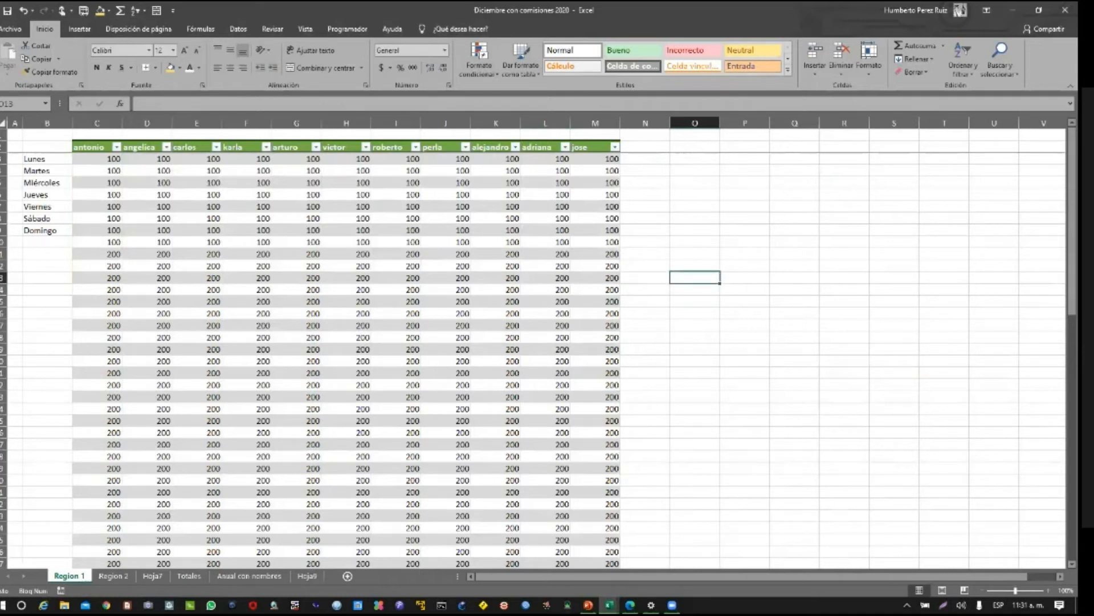
{"action": "type", "text": "surucr"}
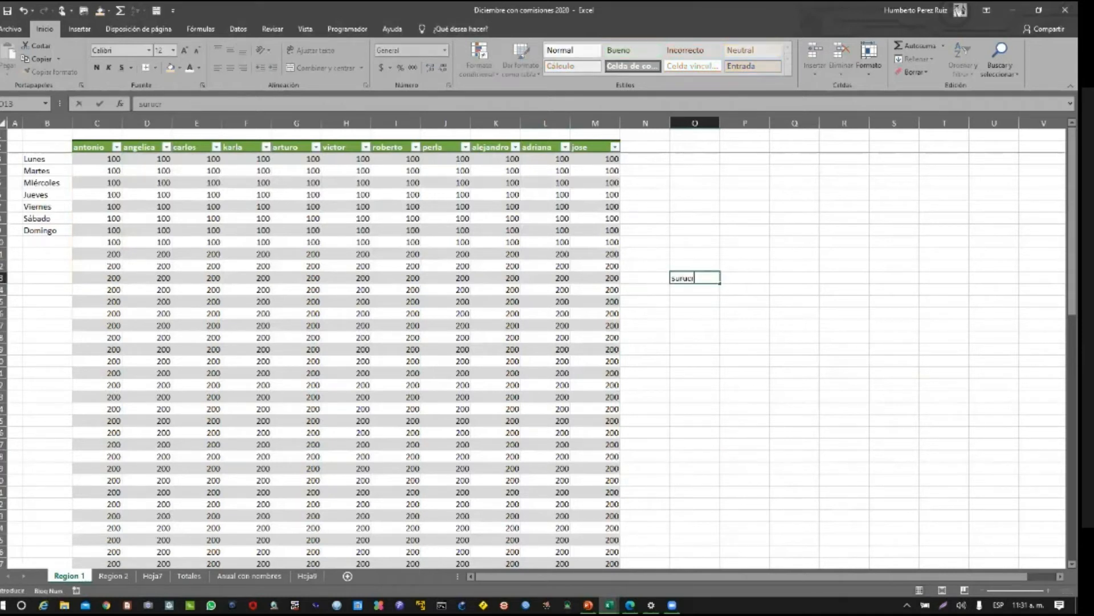
{"action": "key", "text": "BackSpace"}
{"action": "key", "text": "BackSpace"}
{"action": "key", "text": "BackSpace"}
{"action": "key", "text": "BackSpace"}
{"action": "type", "text": "cursal1"}
{"action": "key", "text": "Return"}
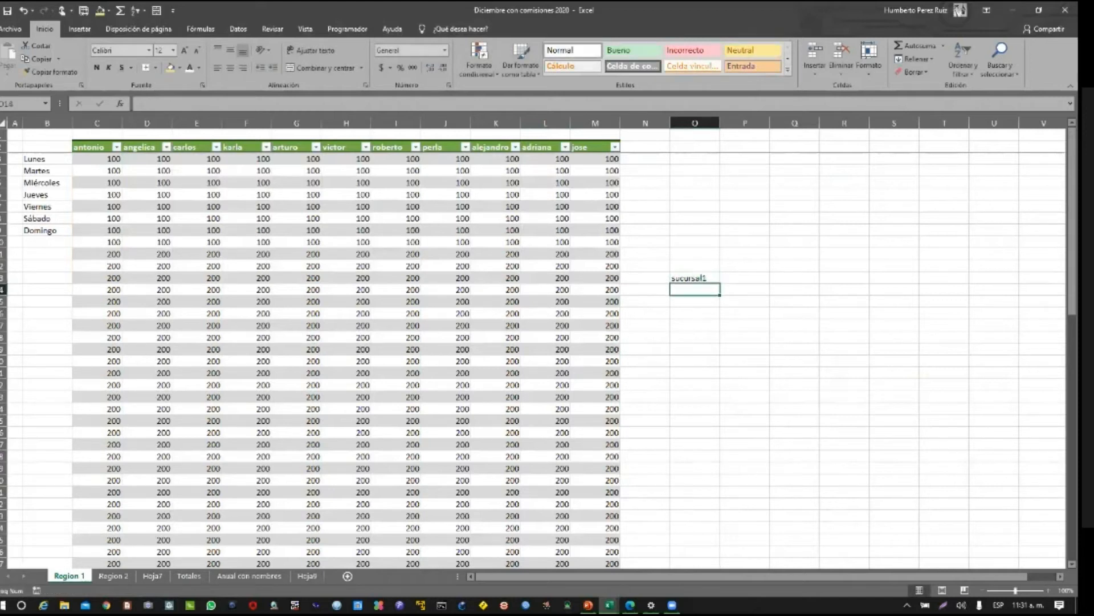
Fill the sucursal series from O13 down to O26
{"action": "left_click", "coordinate": [695, 277]}
{"action": "left_click_drag", "start_coordinate": [720, 283], "coordinate": [720, 436]}
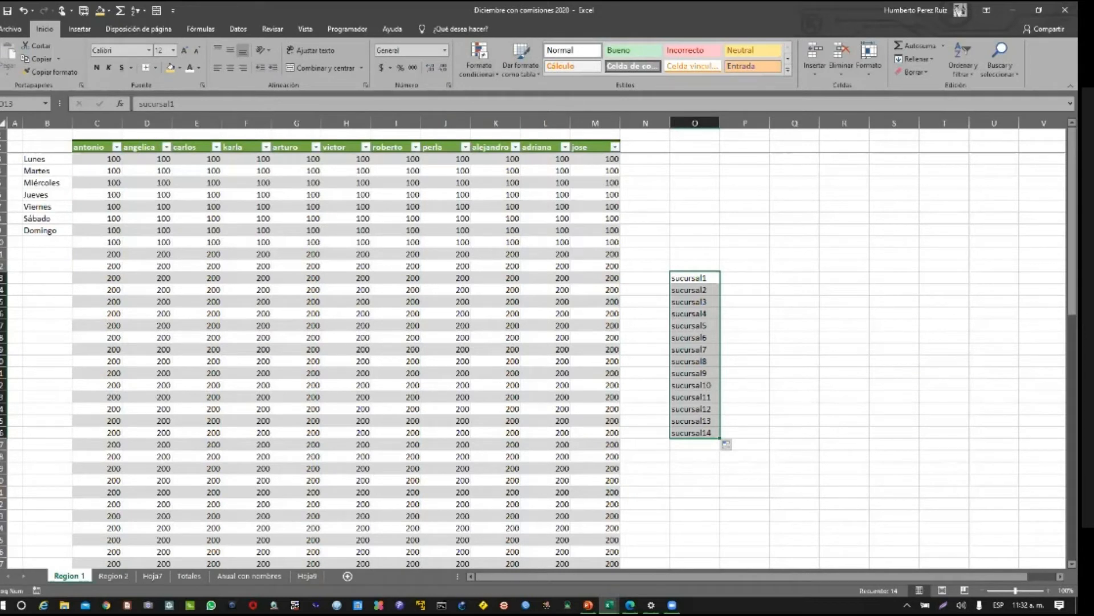
{"action": "left_click", "coordinate": [744, 278]}
Select the sucursal series in O13:O26 and open Excel's backstage view
{"action": "left_click_drag", "start_coordinate": [695, 277], "coordinate": [694, 432]}
{"action": "left_click", "coordinate": [10, 29]}
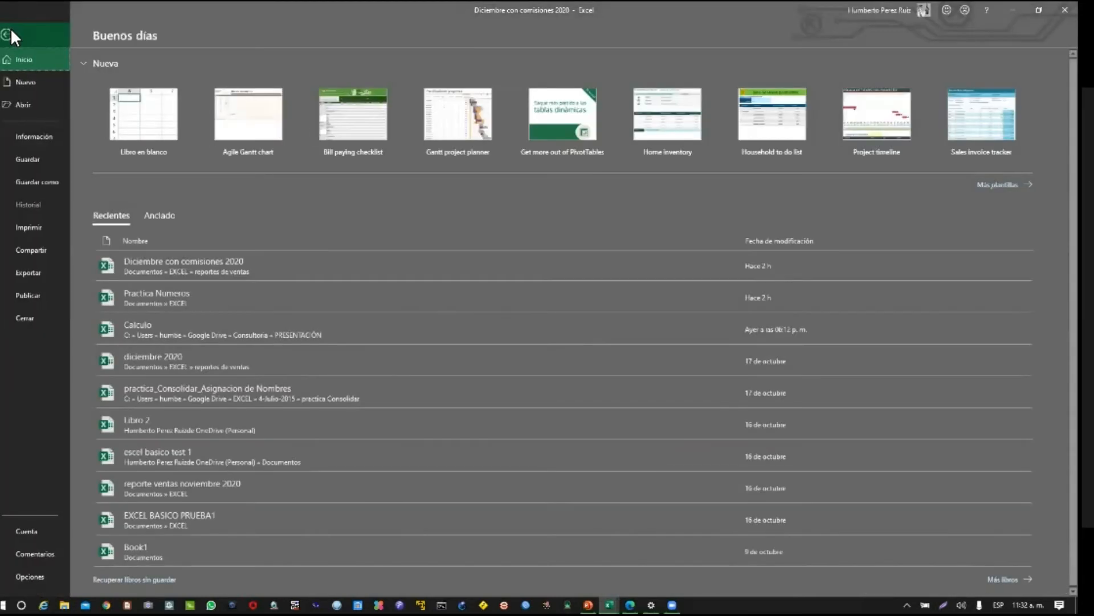
Open the custom lists editor from the advanced Excel options and move its dialog clear of the sucursal column
{"action": "left_click", "coordinate": [23, 582]}
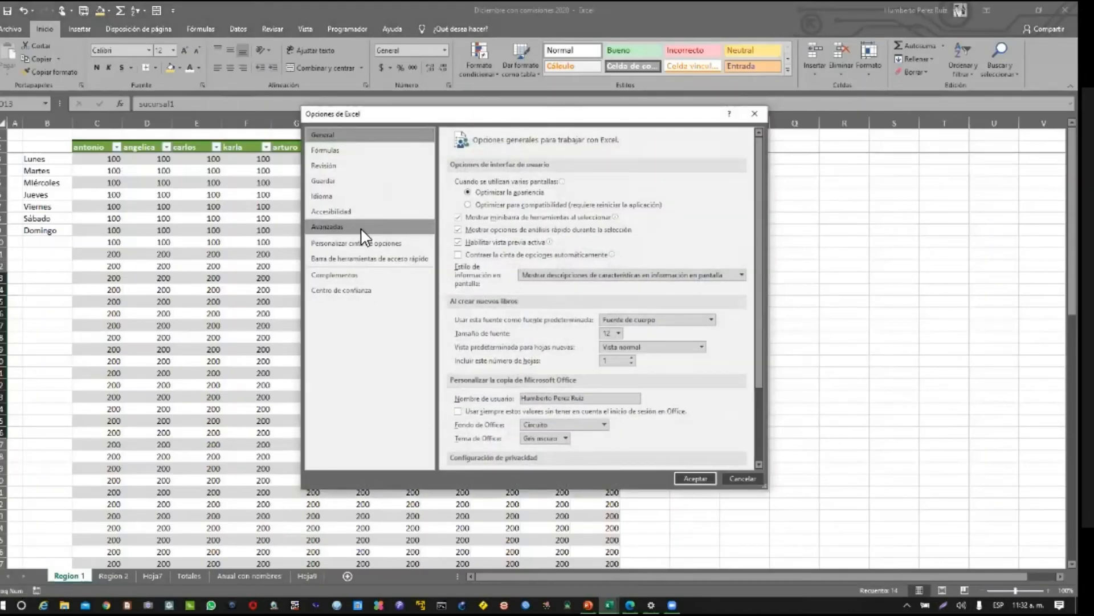
{"action": "left_click", "coordinate": [328, 226]}
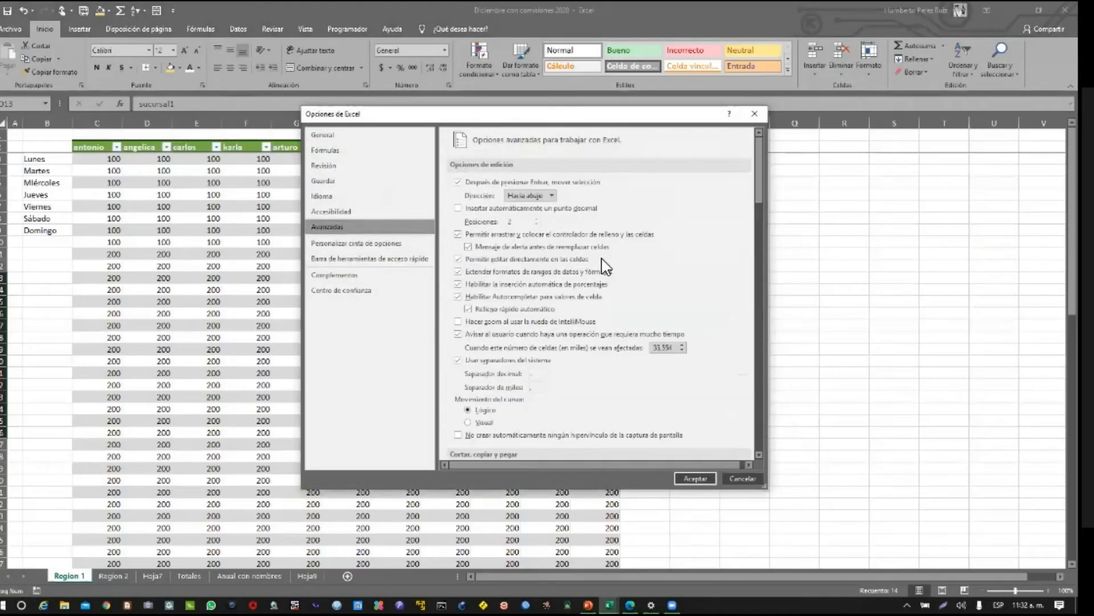
{"action": "scroll", "coordinate": [596, 297], "scroll_direction": "down", "scroll_amount": 10}
{"action": "scroll", "coordinate": [596, 291], "scroll_direction": "down", "scroll_amount": 20}
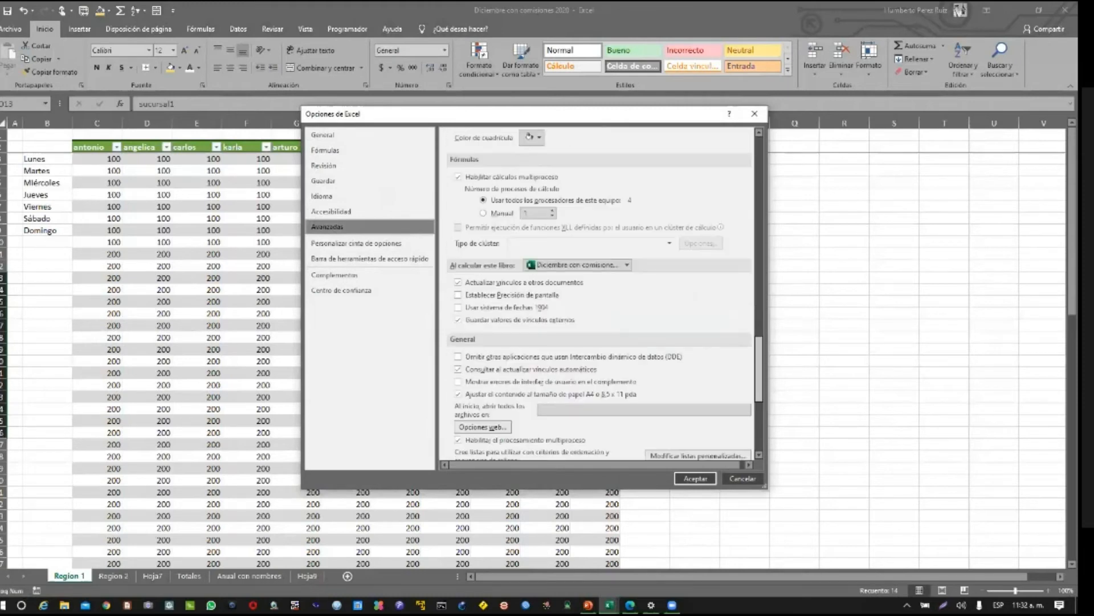
{"action": "scroll", "coordinate": [595, 291], "scroll_direction": "up", "scroll_amount": 1}
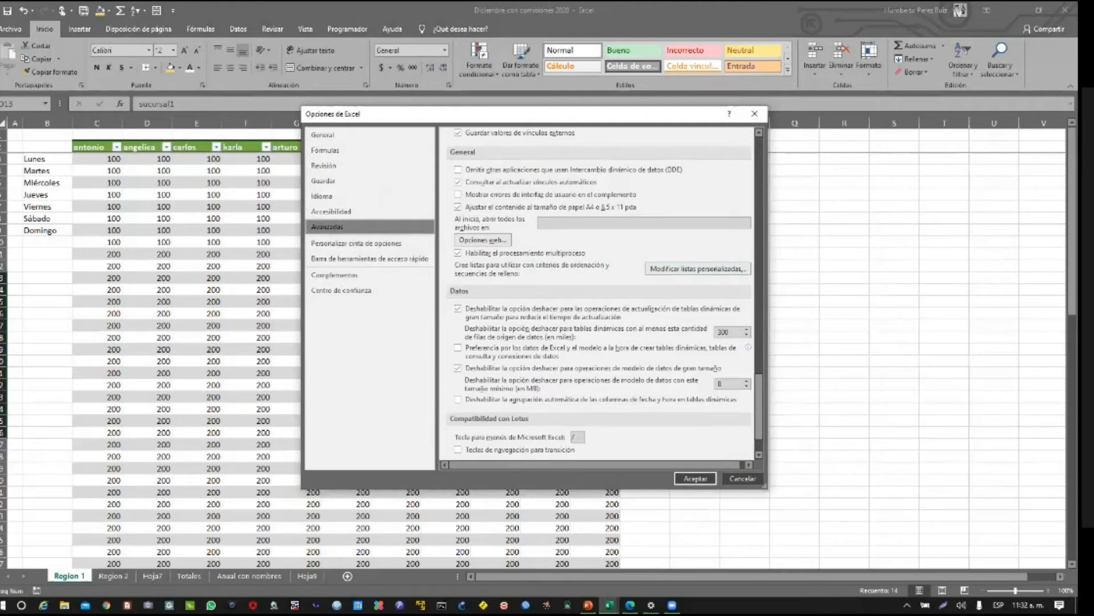
{"action": "left_click", "coordinate": [697, 269]}
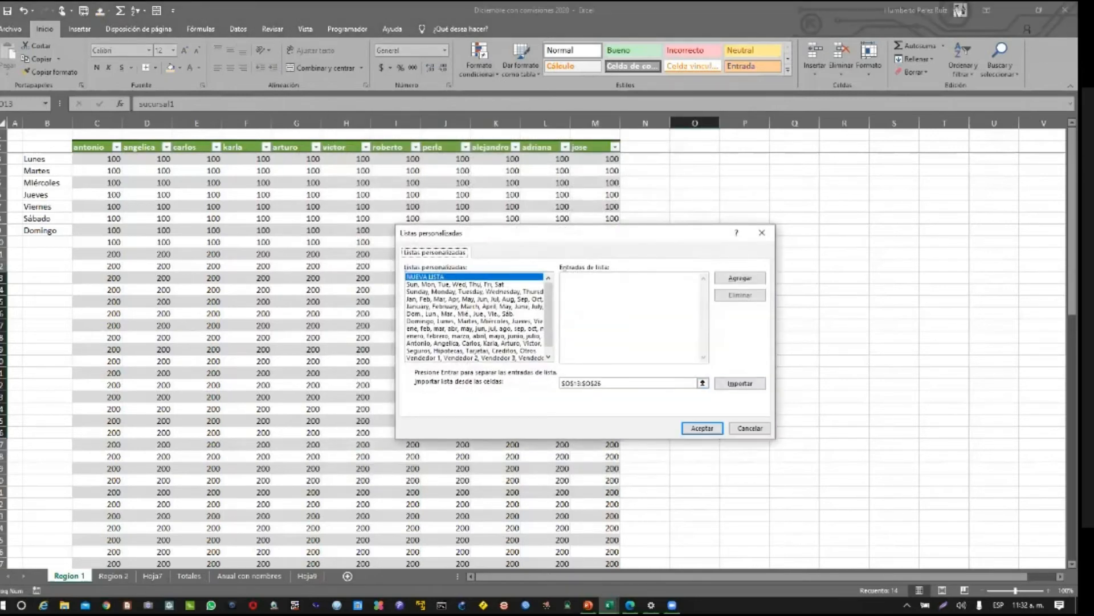
{"action": "left_click_drag", "start_coordinate": [513, 233], "coordinate": [378, 186]}
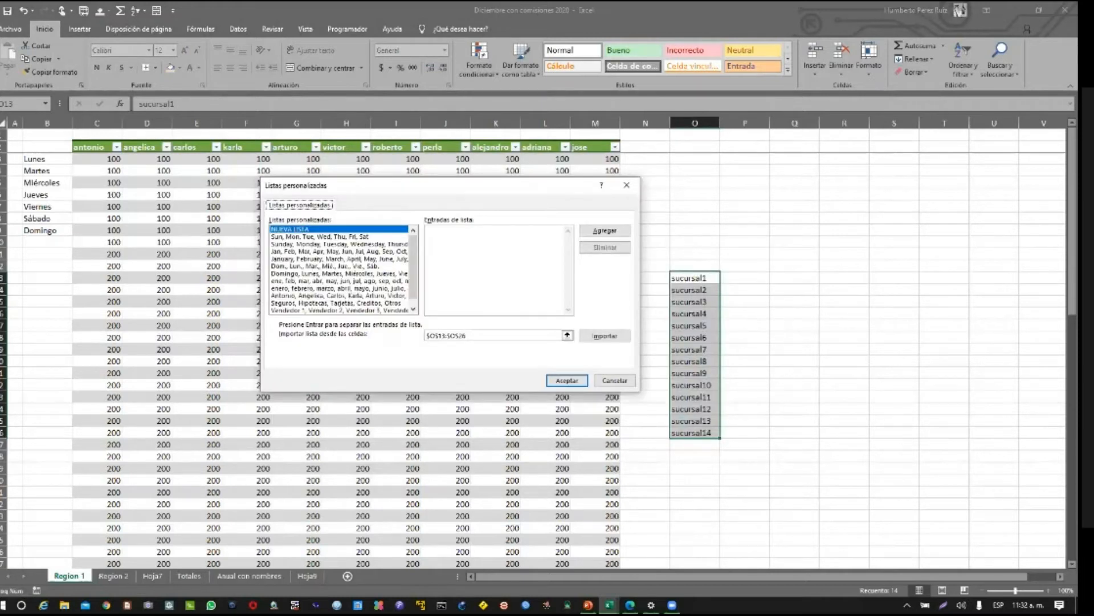
Import cells O13:O26, sucursal1 to sucursal14, as a new custom list and accept the options
{"action": "left_click", "coordinate": [567, 335]}
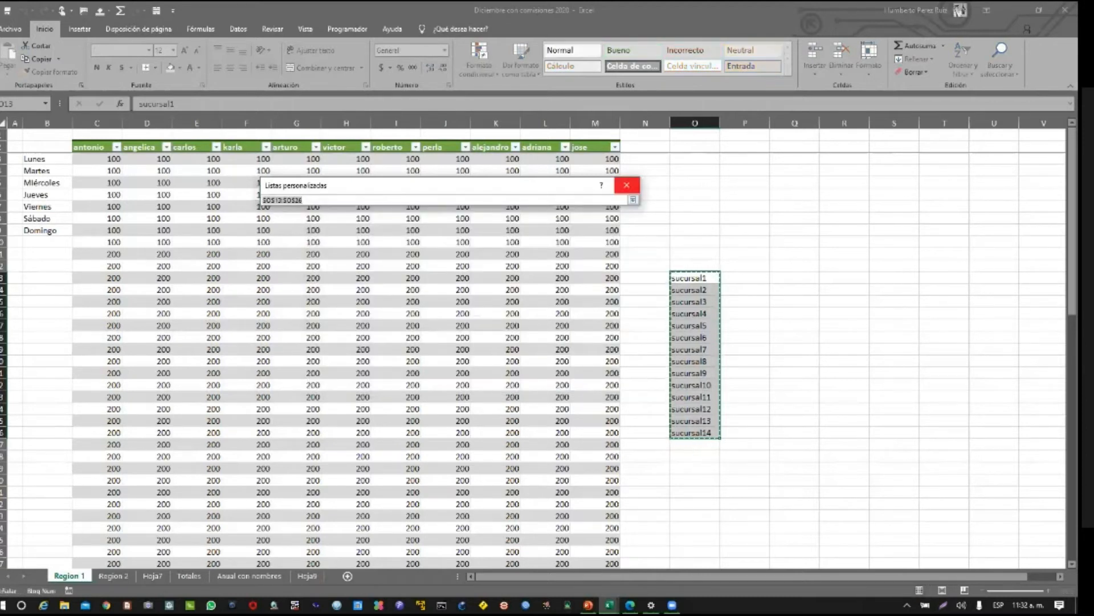
{"action": "left_click_drag", "start_coordinate": [695, 277], "coordinate": [696, 292]}
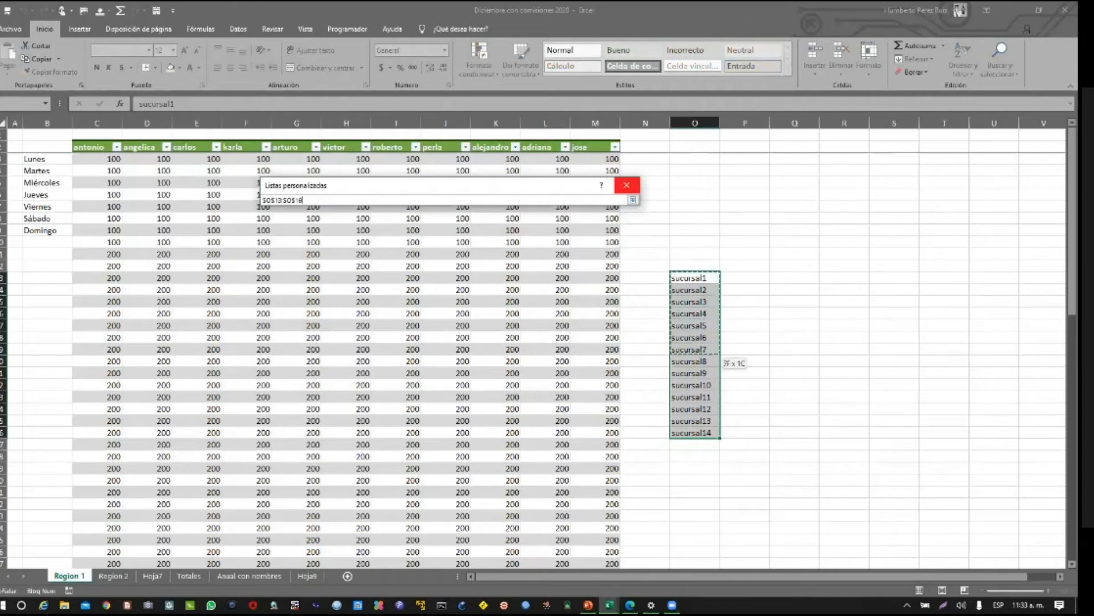
{"action": "left_click_drag", "start_coordinate": [706, 372], "coordinate": [706, 396]}
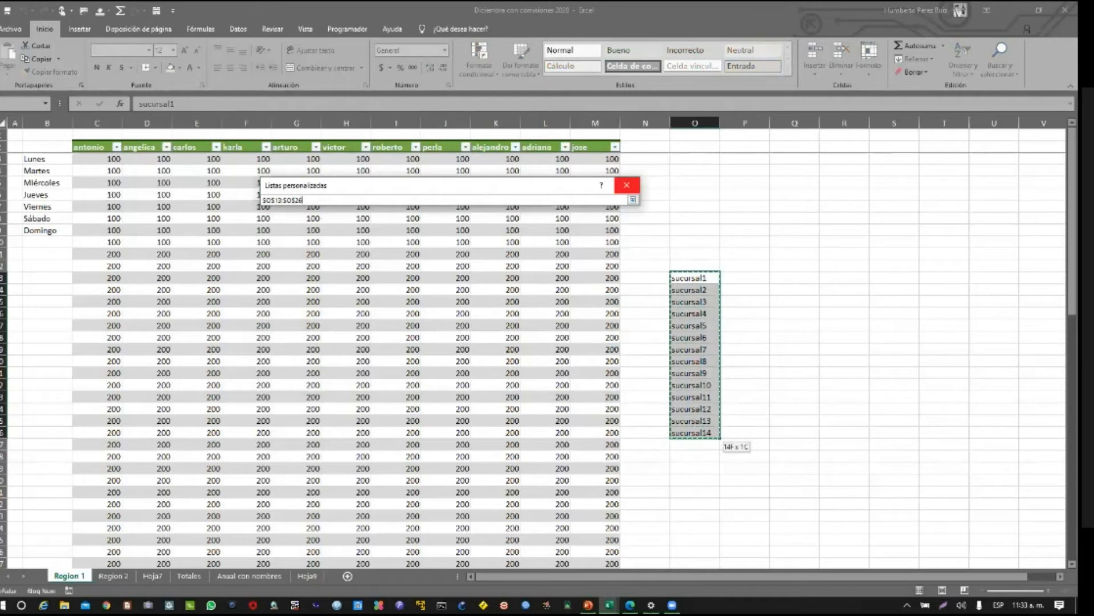
{"action": "mouse_move", "coordinate": [707, 433]}
{"action": "left_mouse_down"}
{"action": "mouse_move", "coordinate": [707, 443]}
{"action": "mouse_move", "coordinate": [706, 433]}
{"action": "left_mouse_up"}
{"action": "key", "text": "Return"}
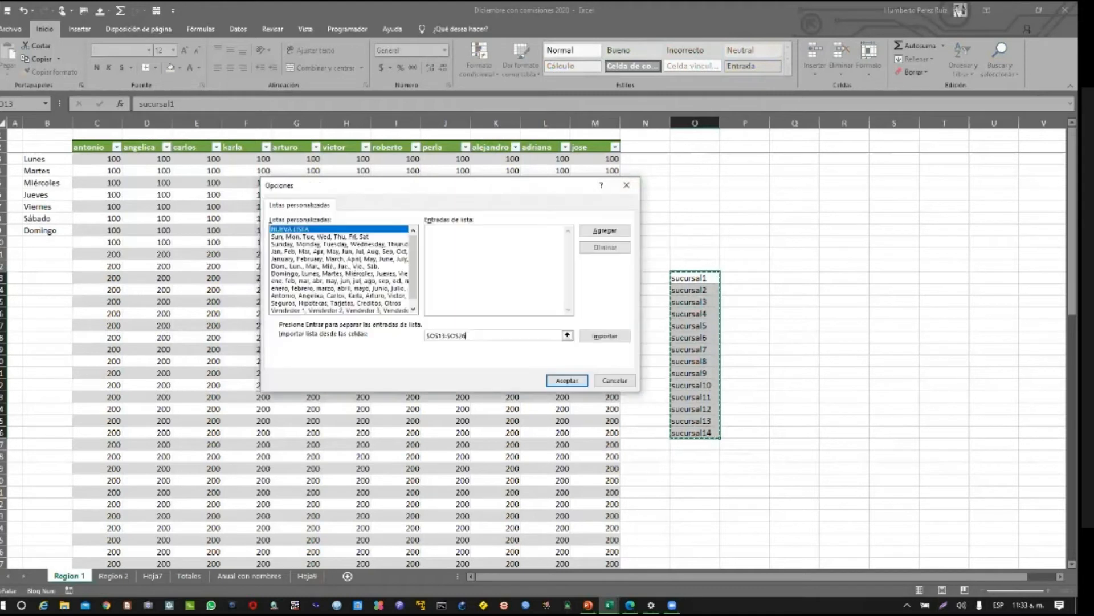
{"action": "left_click", "coordinate": [605, 336]}
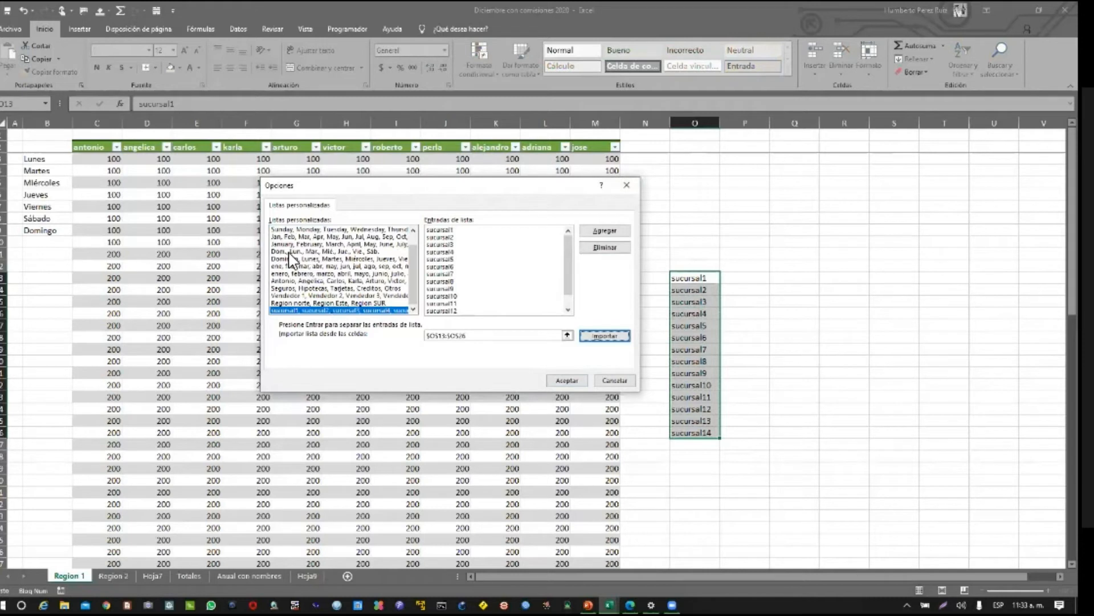
{"action": "mouse_move", "coordinate": [411, 258]}
{"action": "left_mouse_down"}
{"action": "mouse_move", "coordinate": [415, 230]}
{"action": "mouse_move", "coordinate": [419, 274]}
{"action": "left_mouse_up"}
{"action": "left_click", "coordinate": [571, 385]}
{"action": "key", "text": "Return"}
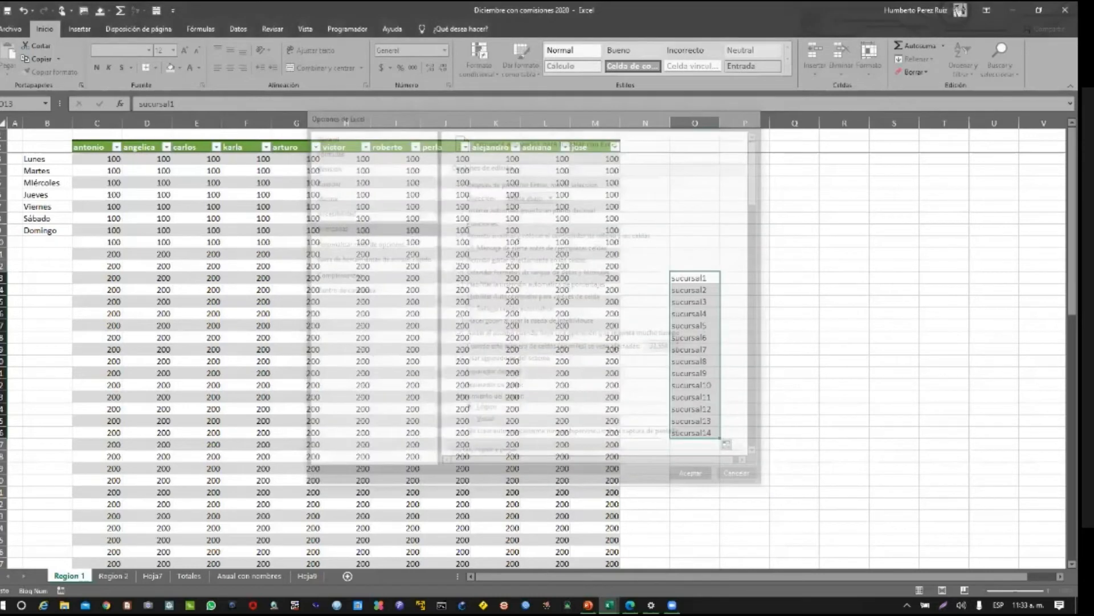
{"action": "left_click", "coordinate": [795, 372]}
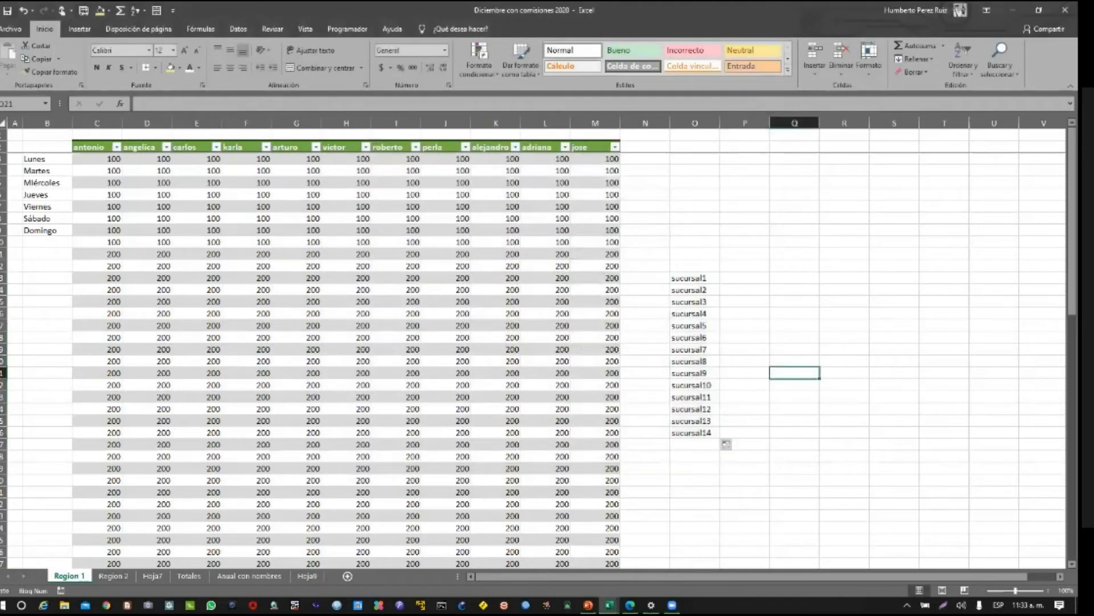
Enter sucursal1 in cell Q13 and autofill the series down to sucursal14 in Q26
{"action": "left_click", "coordinate": [795, 277]}
{"action": "type", "text": "sucuir"}
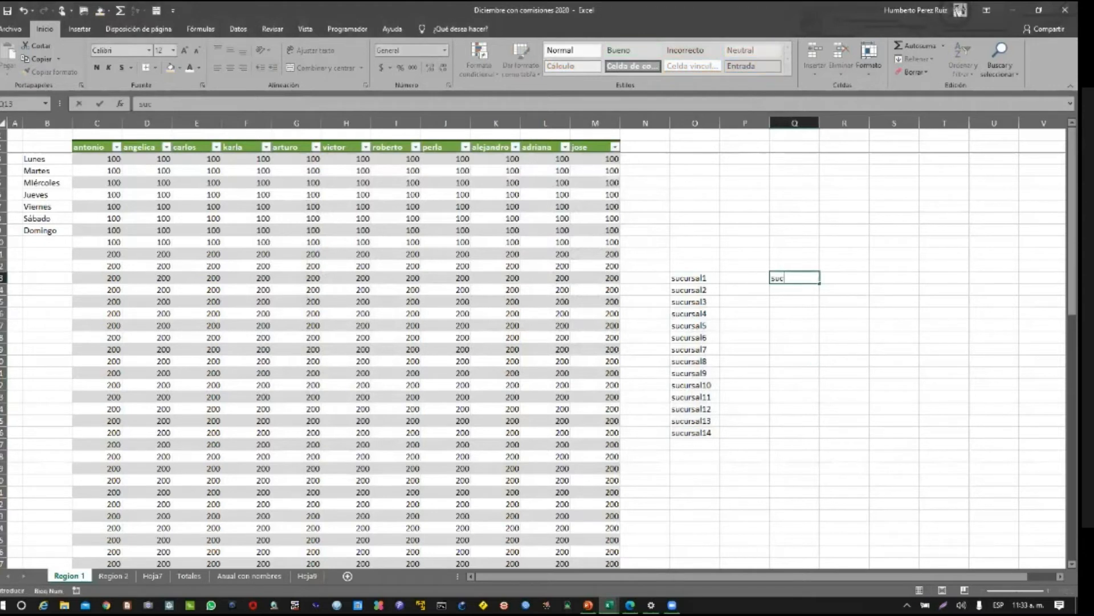
{"action": "key", "text": "BackSpace"}
{"action": "key", "text": "BackSpace"}
{"action": "type", "text": "rsal1"}
{"action": "key", "text": "Return"}
{"action": "key", "text": "Up"}
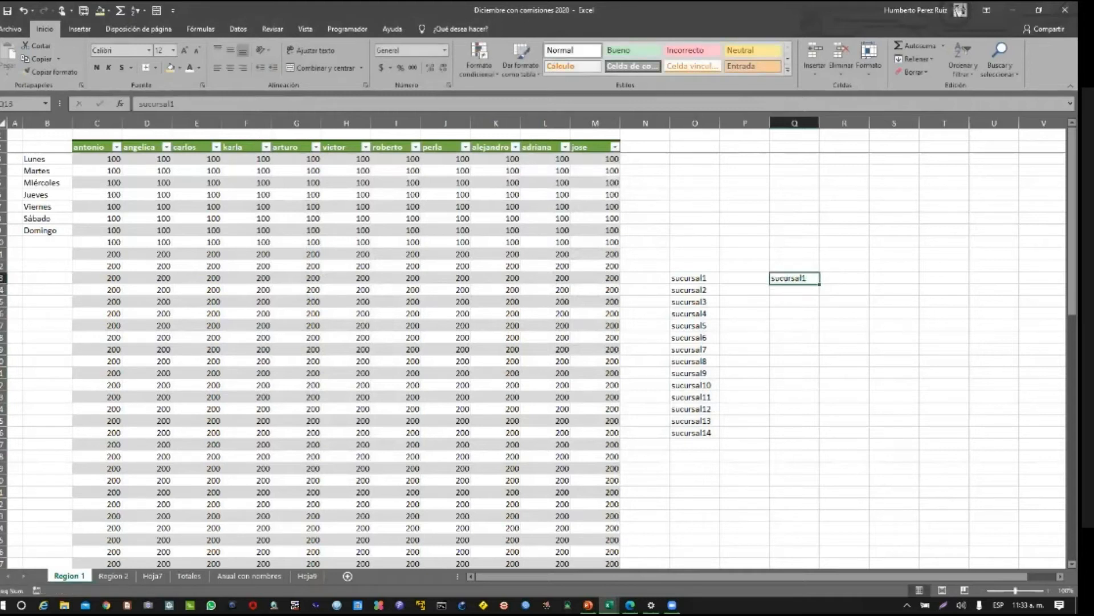
{"action": "left_click_drag", "start_coordinate": [819, 283], "coordinate": [821, 438]}
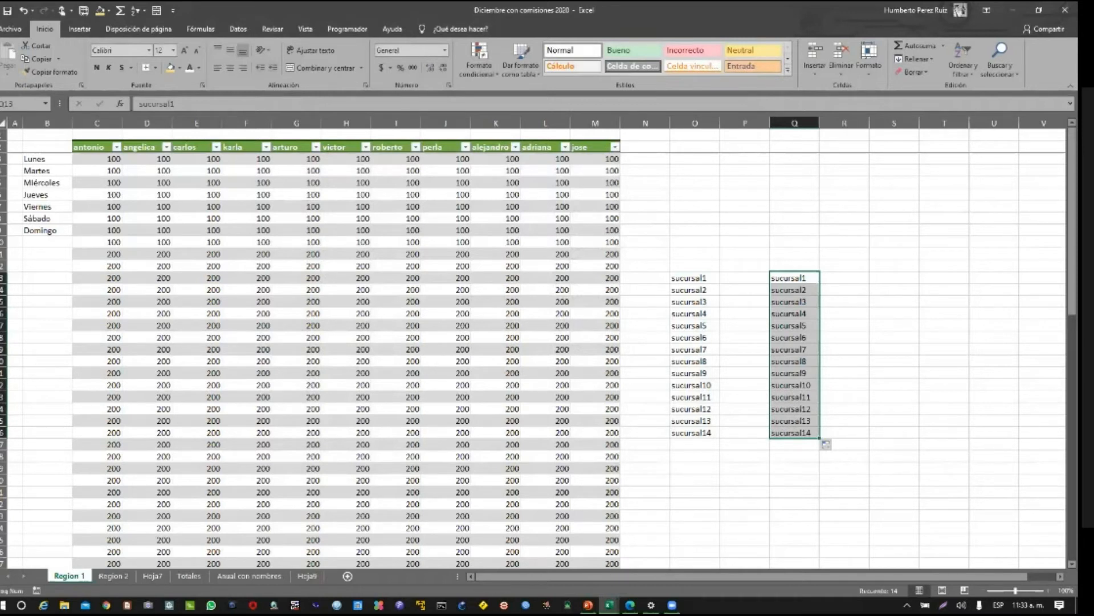
{"action": "left_click", "coordinate": [843, 444]}
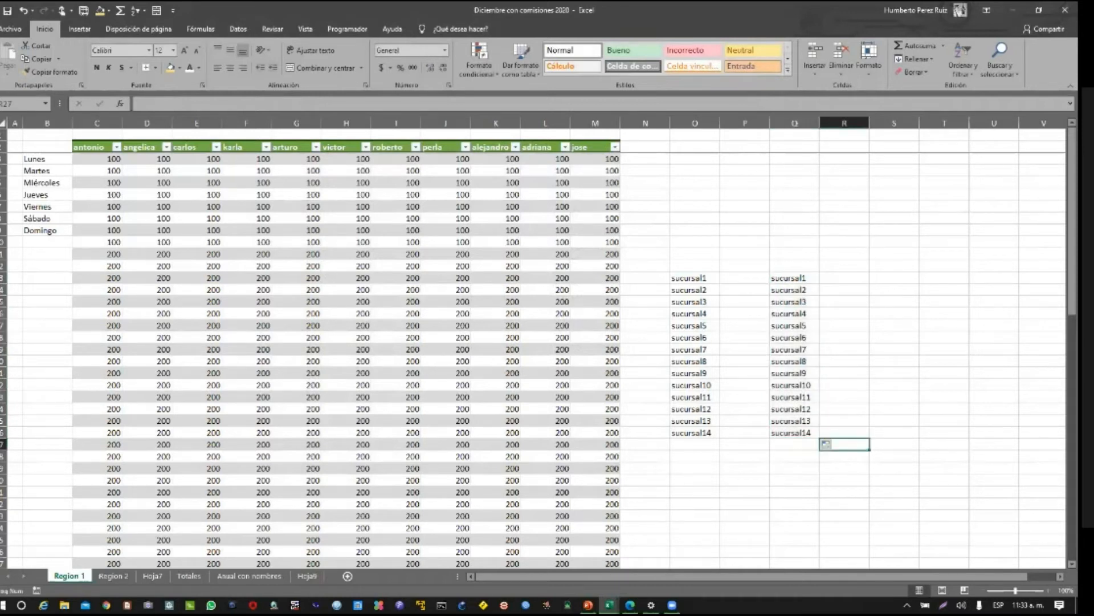
Switch from the December commissions workbook to the Practica Numeros workbook
{"action": "left_click", "coordinate": [745, 444]}
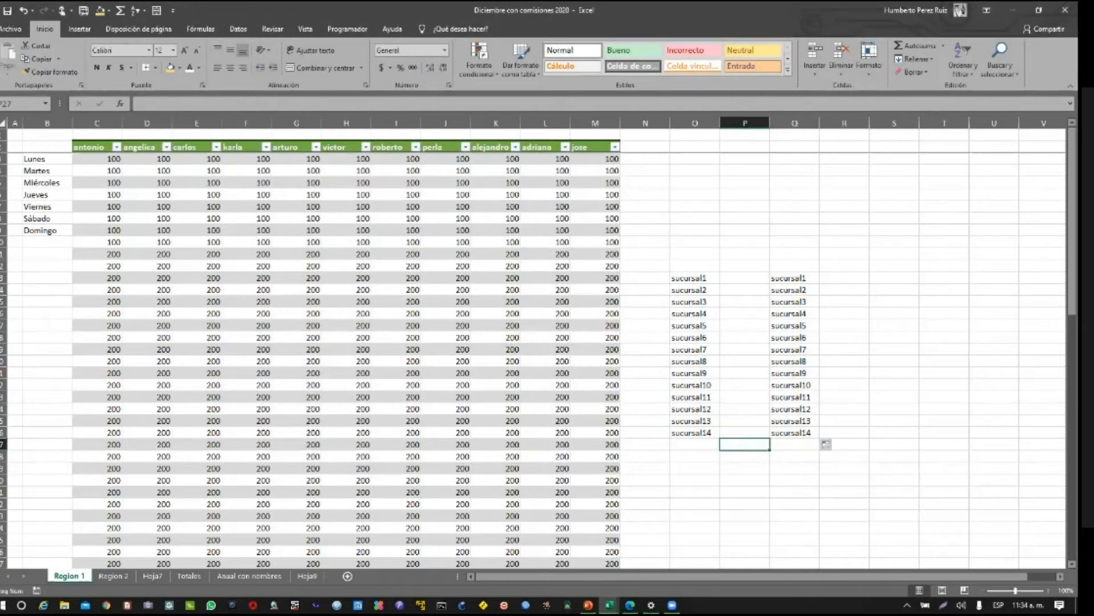
{"action": "left_click", "coordinate": [694, 278]}
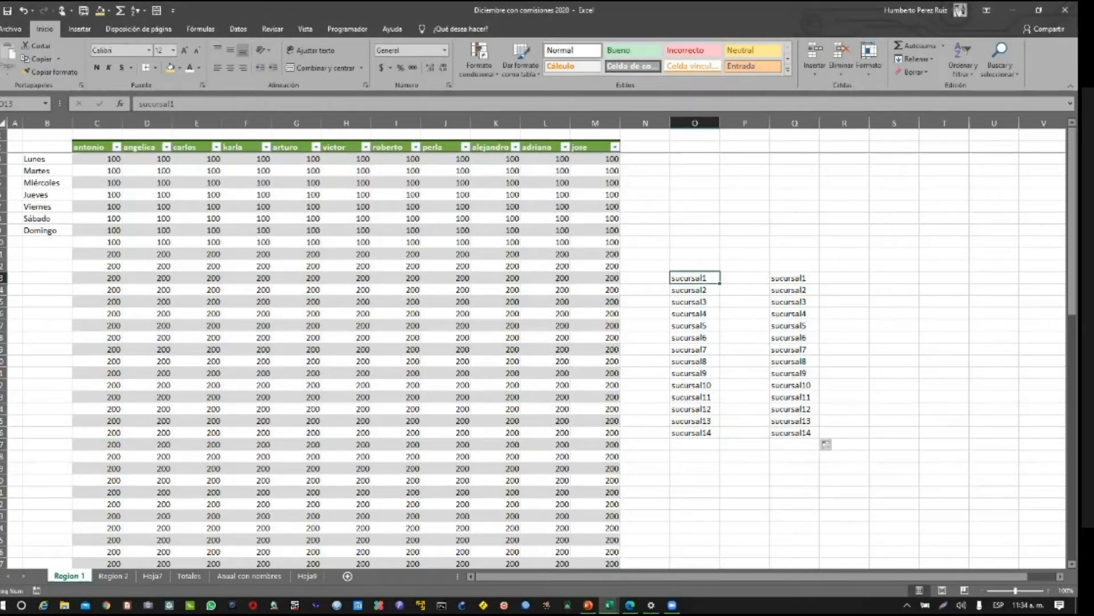
{"action": "left_click", "coordinate": [155, 574]}
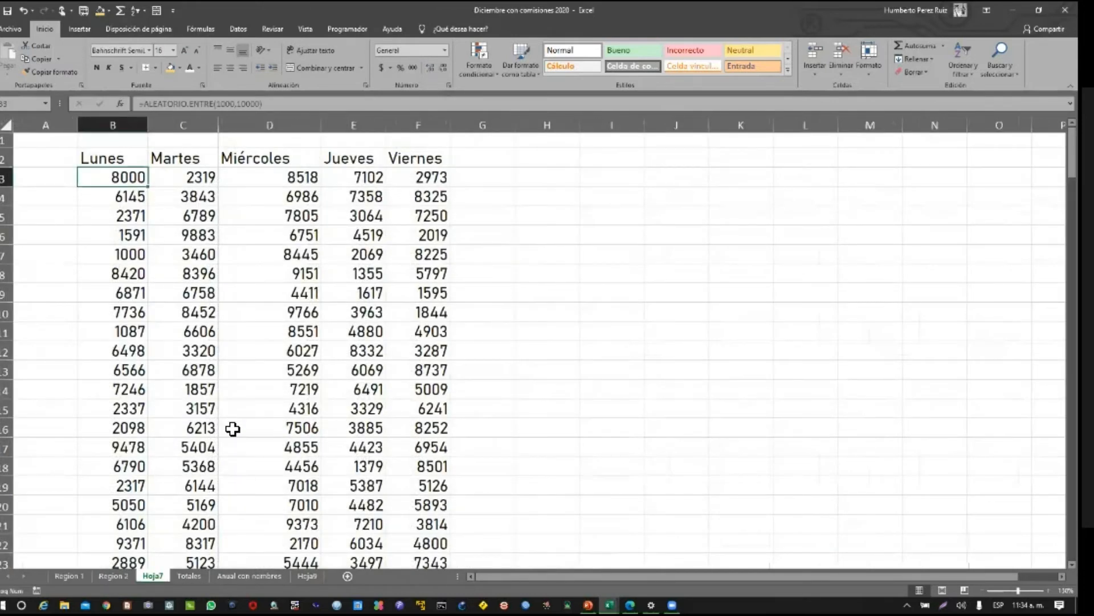
{"action": "left_click", "coordinate": [609, 605]}
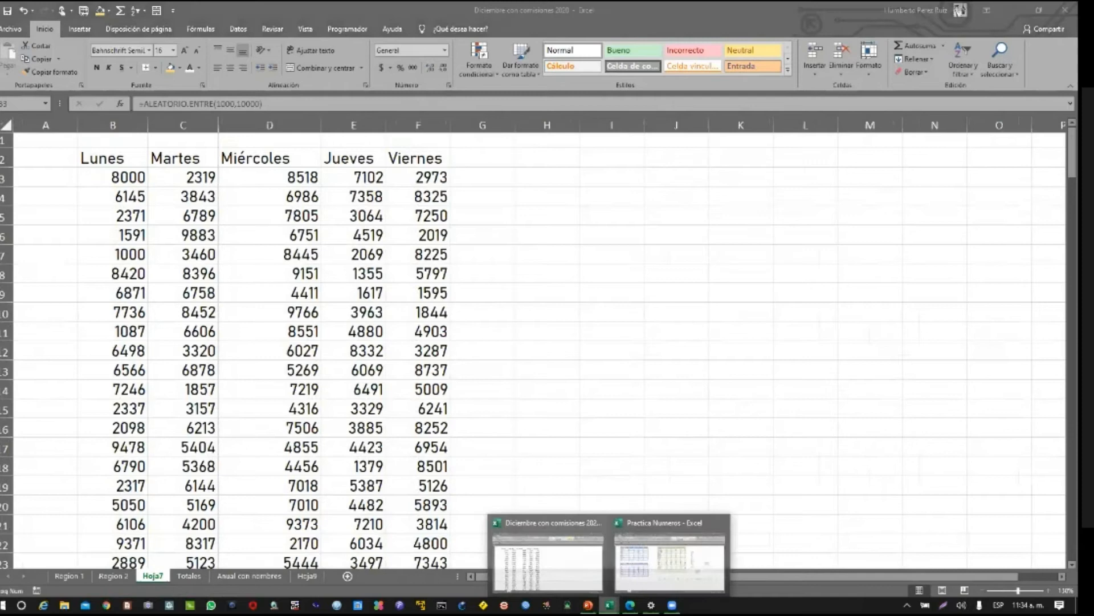
{"action": "left_click", "coordinate": [670, 561]}
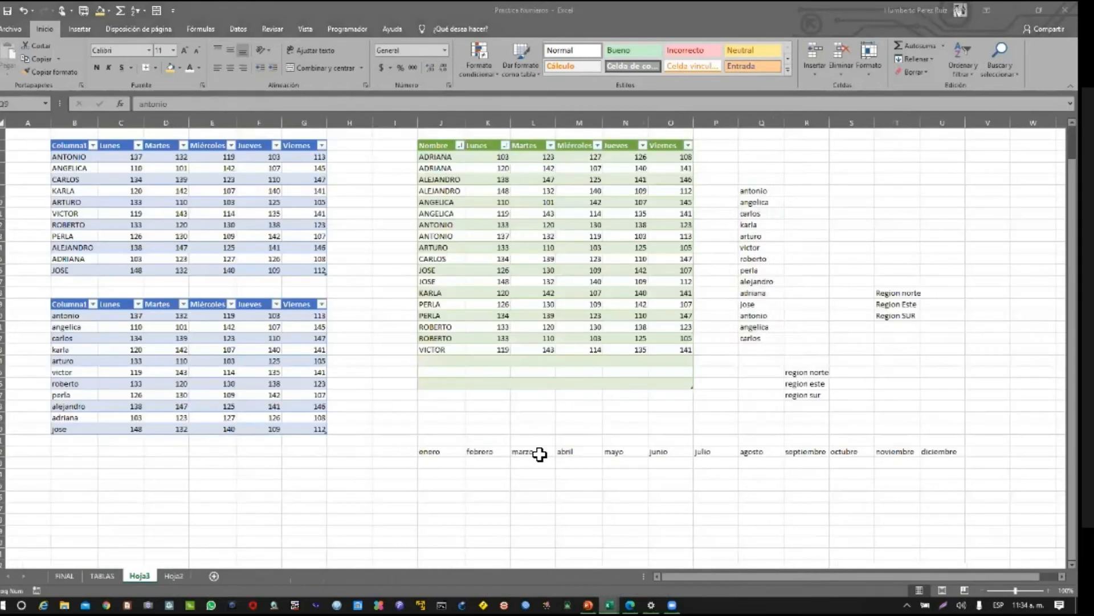
{"action": "left_click", "coordinate": [593, 396]}
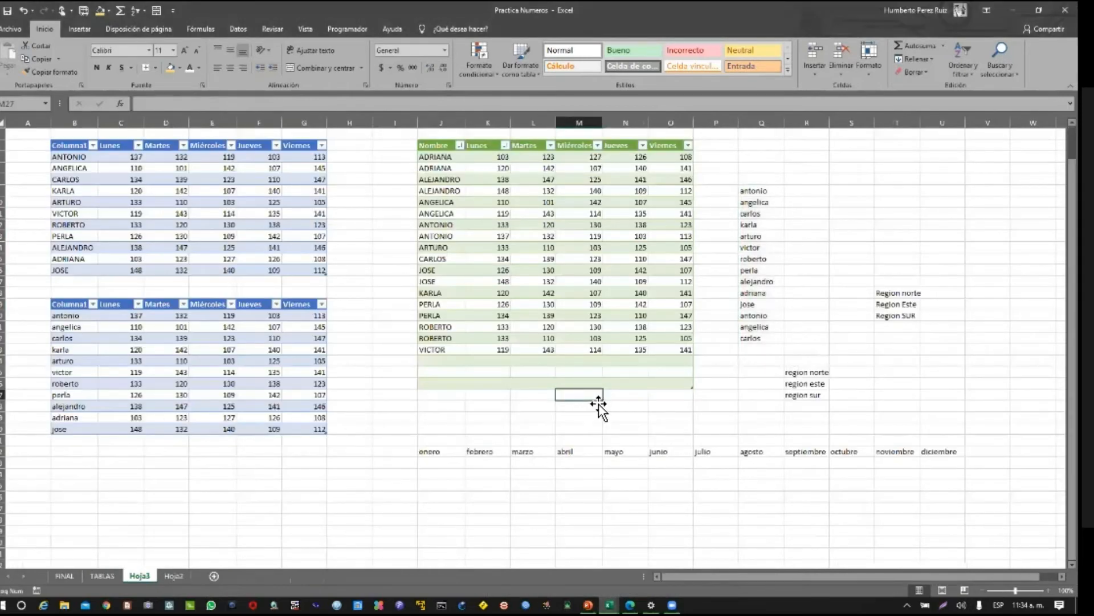
Delete the loose name and region lists beside the green table on Hoja3, and the row of months below it
{"action": "left_click_drag", "start_coordinate": [761, 190], "coordinate": [909, 430]}
{"action": "key", "text": "Delete"}
{"action": "left_click_drag", "start_coordinate": [399, 456], "coordinate": [1006, 476]}
{"action": "key", "text": "Delete"}
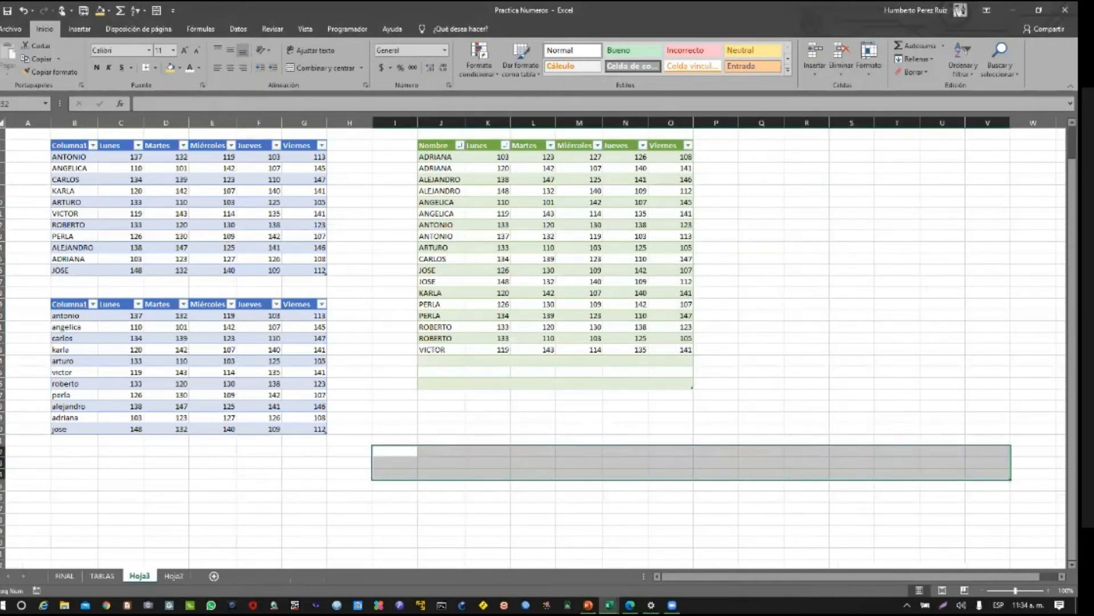
{"action": "left_click", "coordinate": [806, 428]}
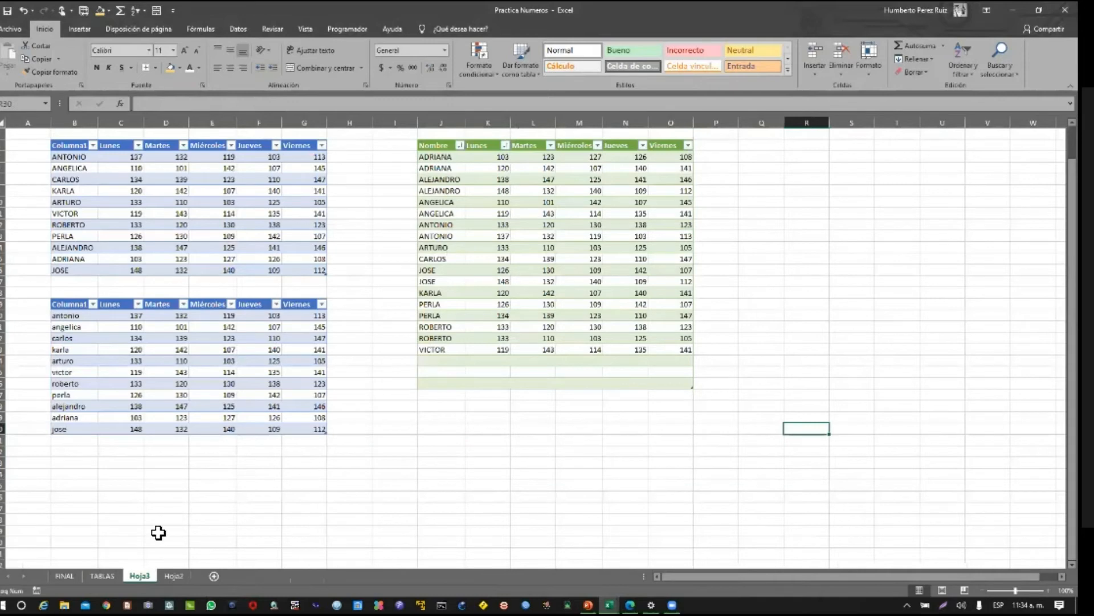
On the TABLAS sheet, narrow the empty columns H and I between the two groups of tables
{"action": "left_click", "coordinate": [174, 576]}
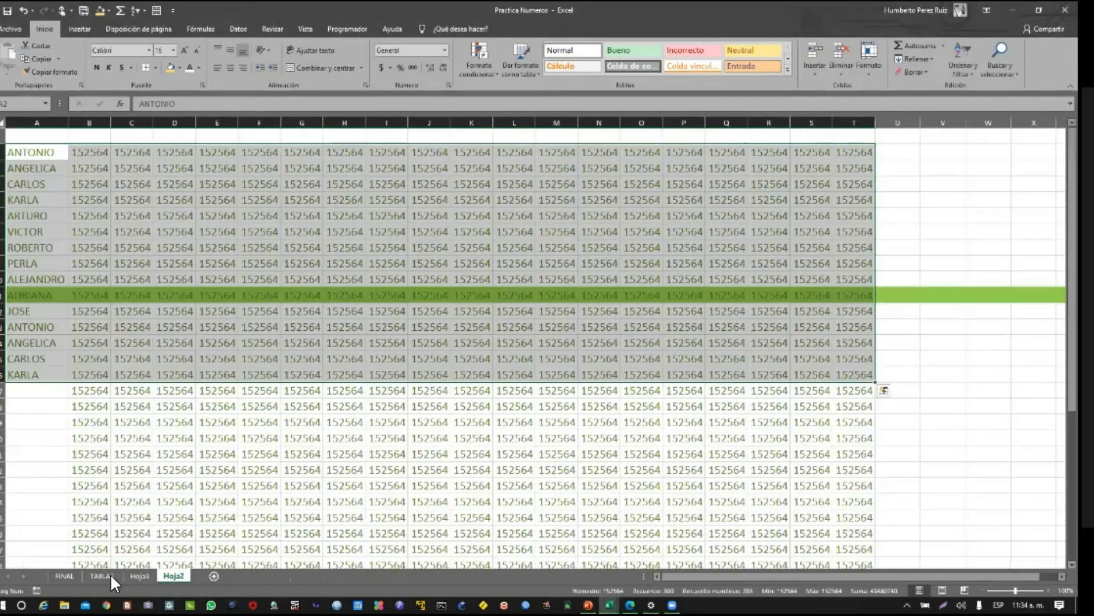
{"action": "key", "text": "ctrl+Page_Up"}
{"action": "key", "text": "ctrl+Page_Up"}
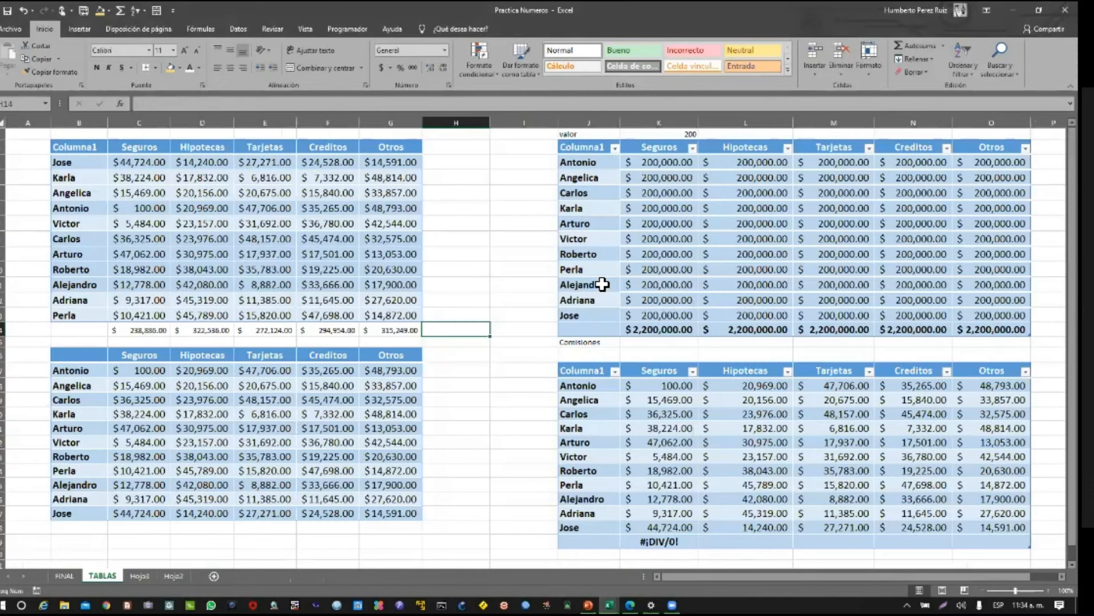
{"action": "left_click", "coordinate": [659, 269]}
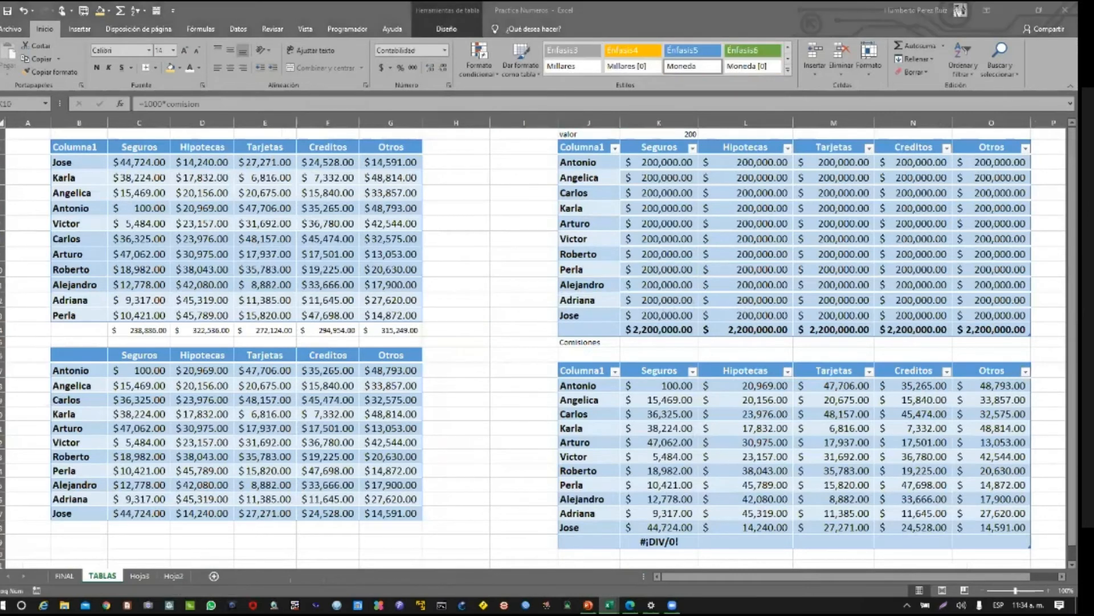
{"action": "left_click", "coordinate": [659, 253]}
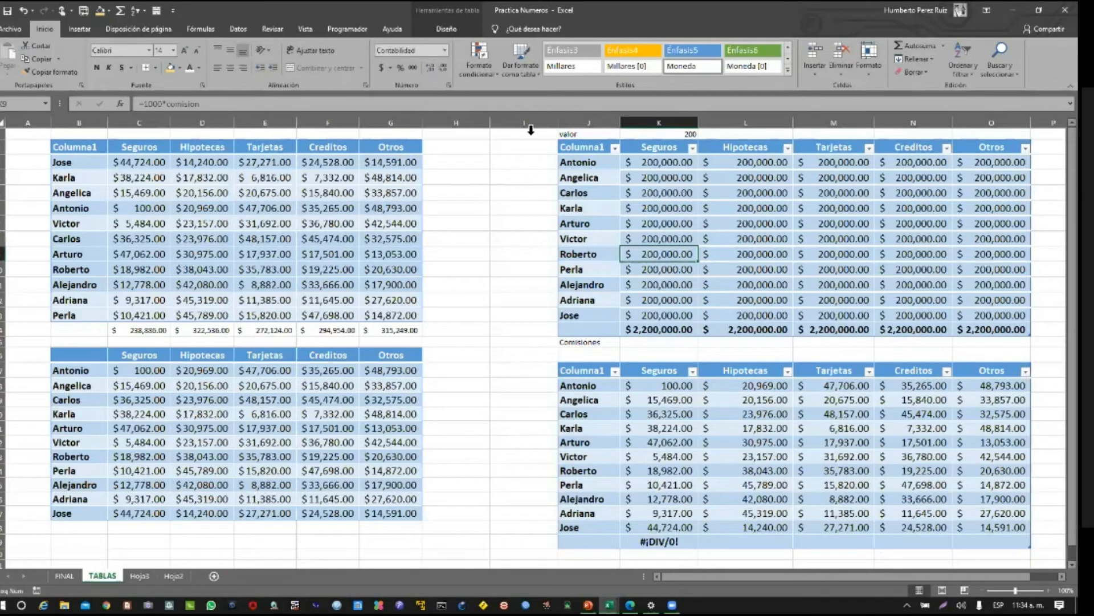
{"action": "left_click_drag", "start_coordinate": [490, 123], "coordinate": [453, 134]}
{"action": "left_click_drag", "start_coordinate": [521, 132], "coordinate": [484, 137]}
Rename the Columna1 header to Nombre in both upper tables, cells J2 and B2
{"action": "left_click", "coordinate": [516, 154]}
{"action": "type", "text": "Nombre"}
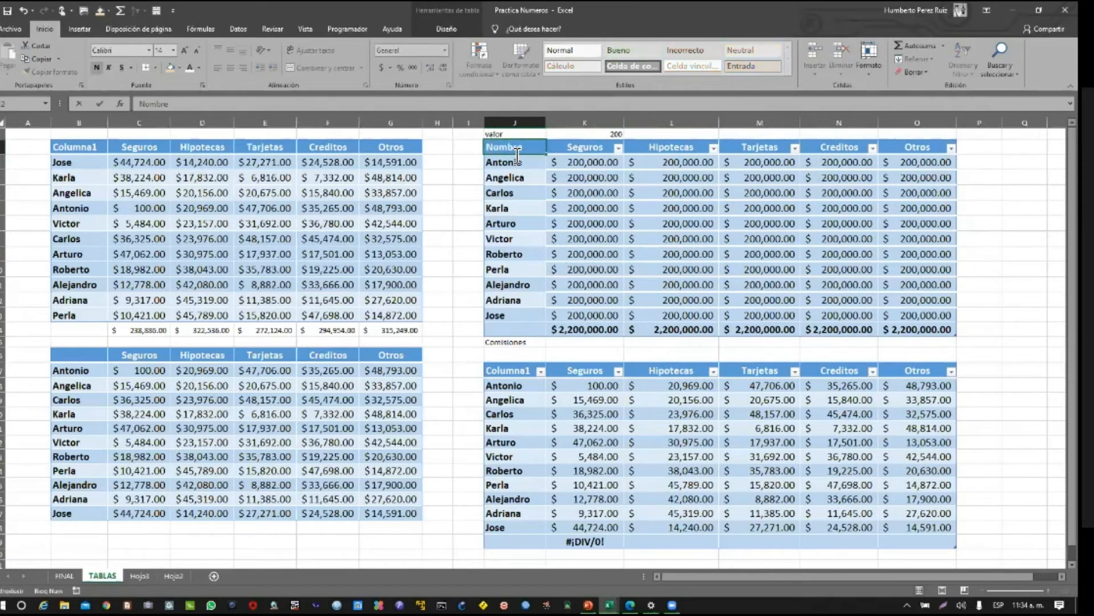
{"action": "key", "text": "Return"}
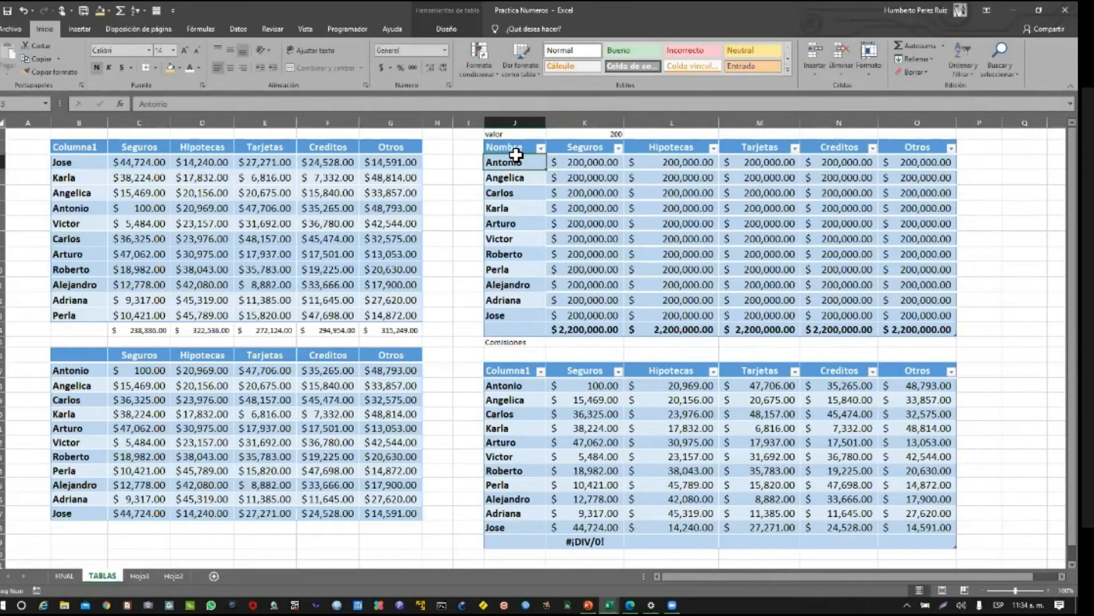
{"action": "left_click", "coordinate": [100, 152]}
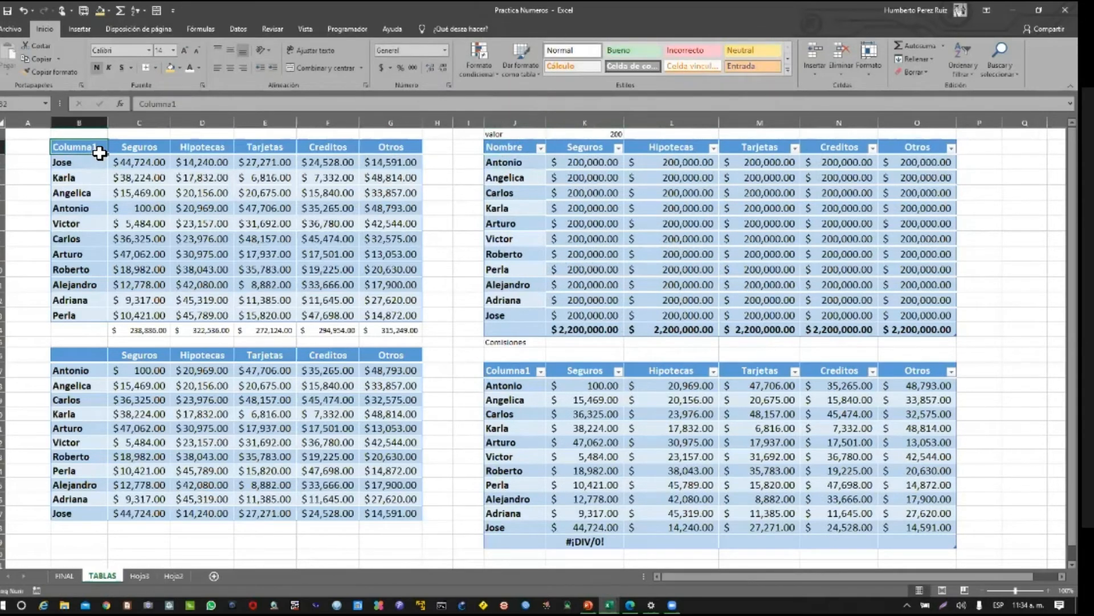
{"action": "type", "text": "Nombre"}
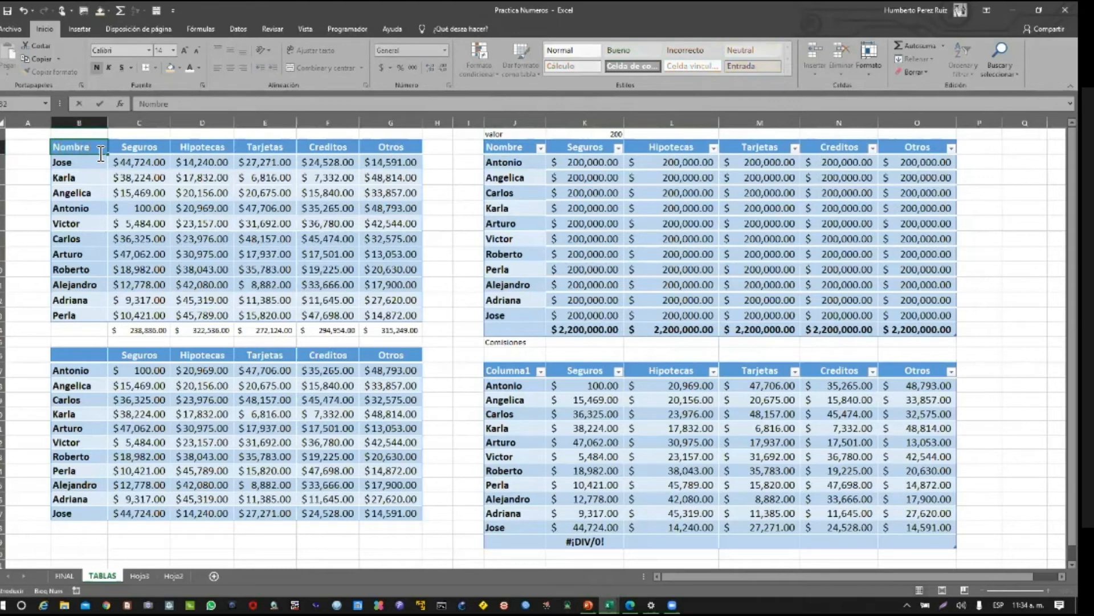
{"action": "key", "text": "Return"}
Compare the value cells of the two upper tables on TABLAS, including the Seguros total in C14 and the Seguros formulas in column K
{"action": "left_click_drag", "start_coordinate": [137, 162], "coordinate": [391, 313]}
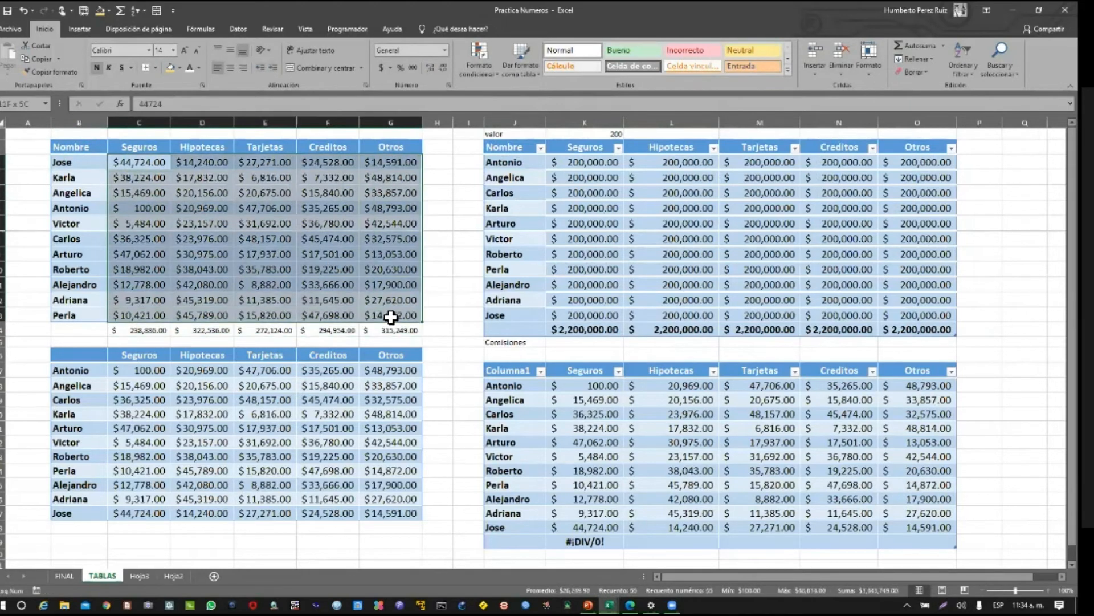
{"action": "left_click_drag", "start_coordinate": [576, 156], "coordinate": [940, 316]}
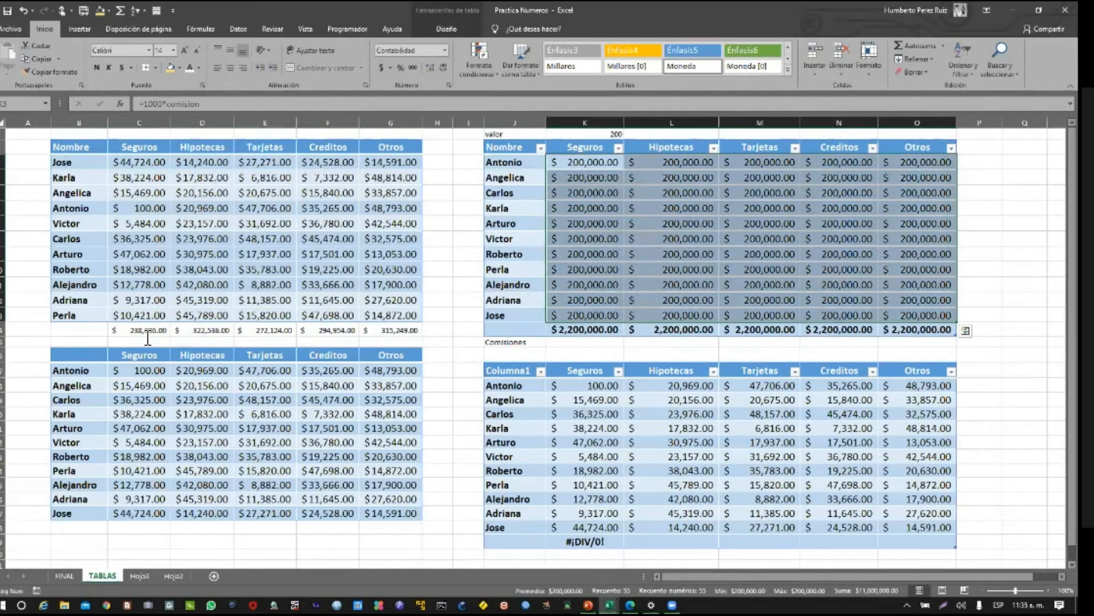
{"action": "double_click", "coordinate": [147, 331]}
{"action": "key", "text": "Return"}
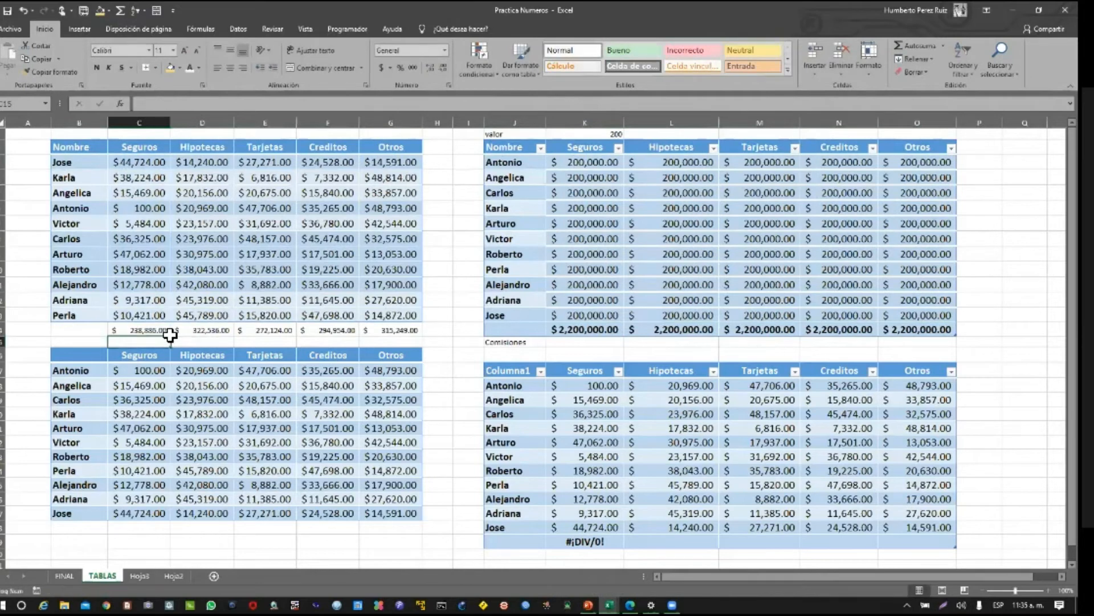
{"action": "left_click", "coordinate": [589, 264]}
{"action": "left_click", "coordinate": [589, 244]}
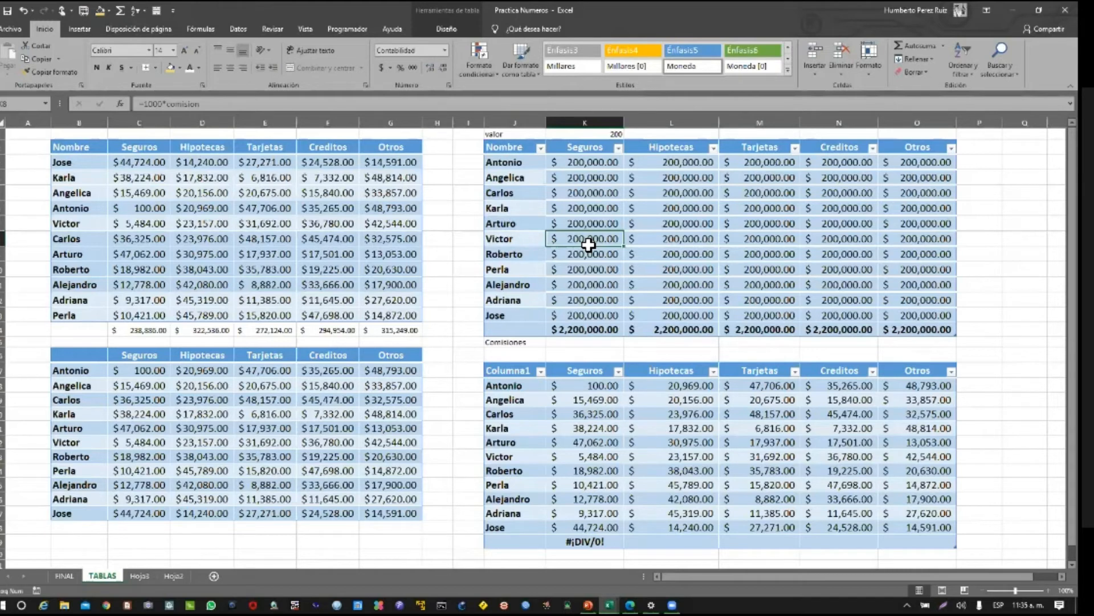
{"action": "left_click", "coordinate": [577, 225]}
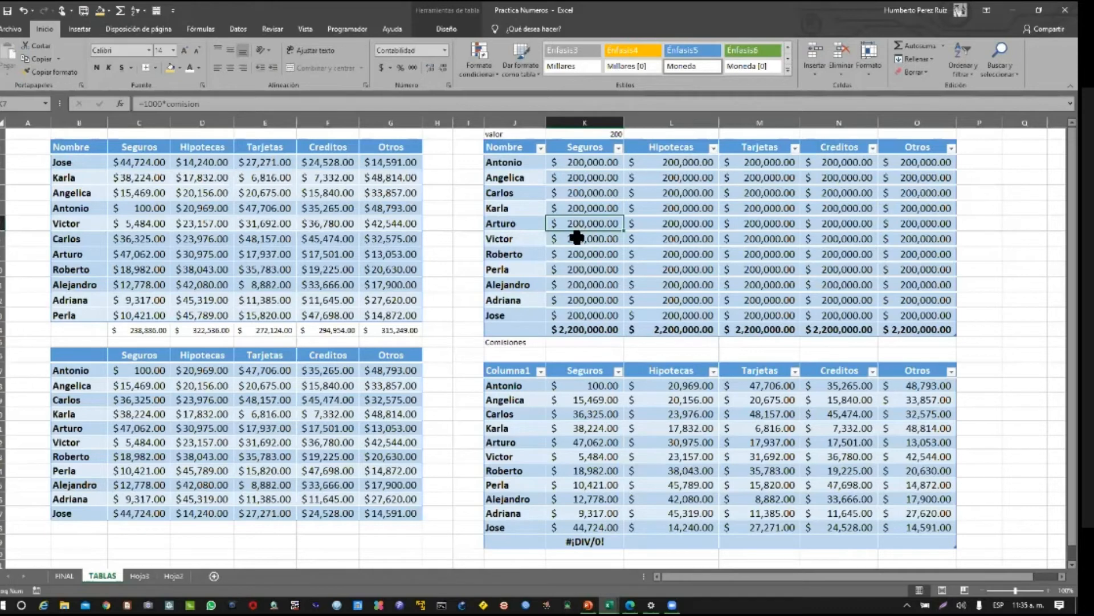
{"action": "left_click", "coordinate": [599, 193]}
{"action": "left_click_drag", "start_coordinate": [500, 150], "coordinate": [947, 330]}
{"action": "left_click_drag", "start_coordinate": [83, 154], "coordinate": [391, 323]}
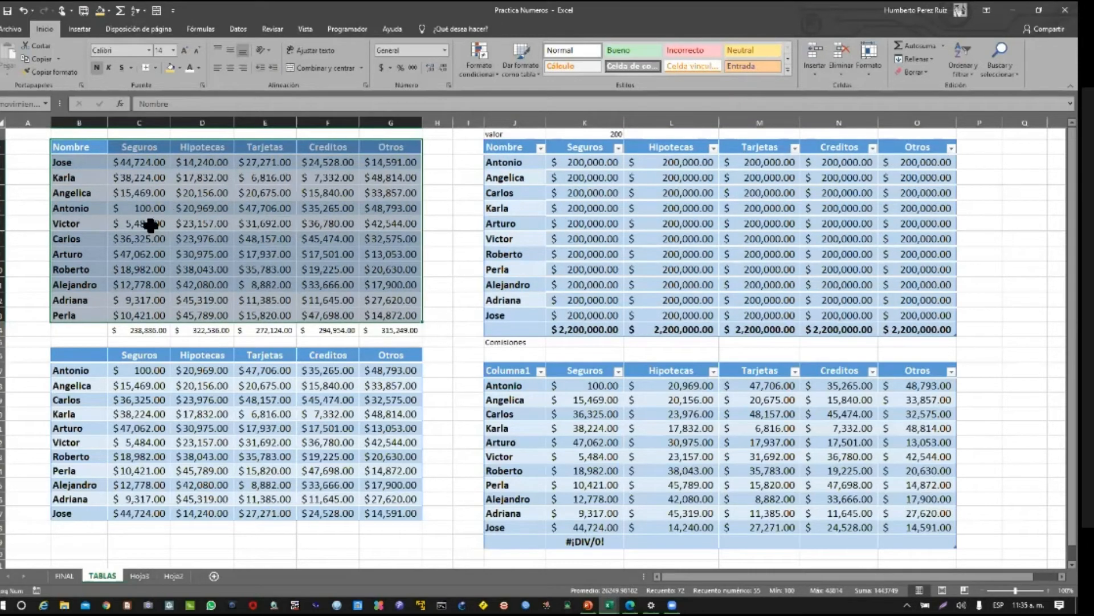
Insert a blank sheet row at row 7, running through both upper tables
{"action": "left_click", "coordinate": [5, 226]}
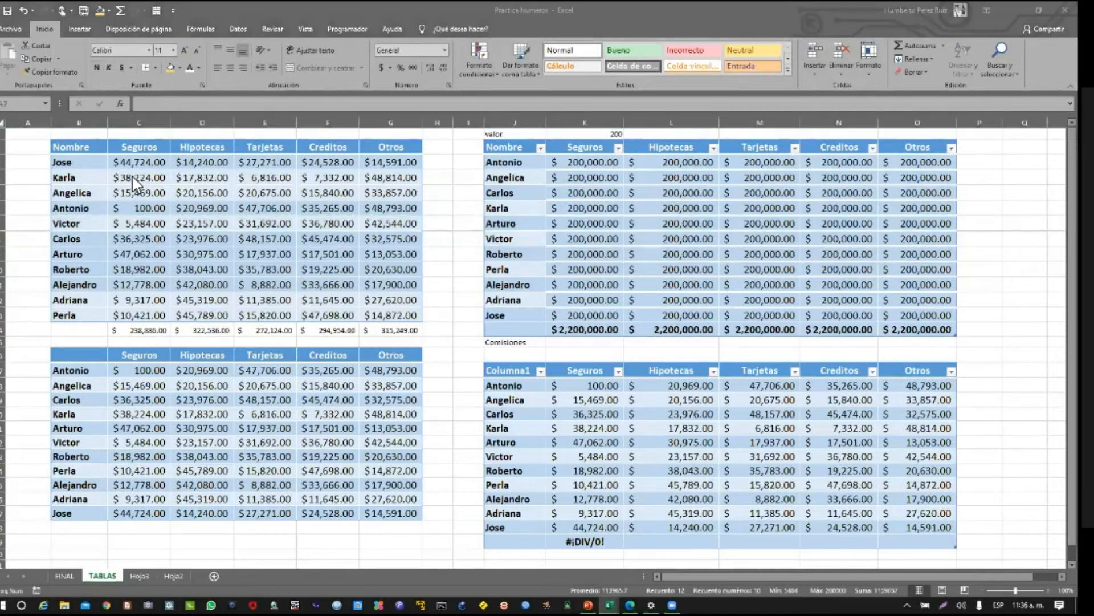
{"action": "left_click", "coordinate": [147, 164]}
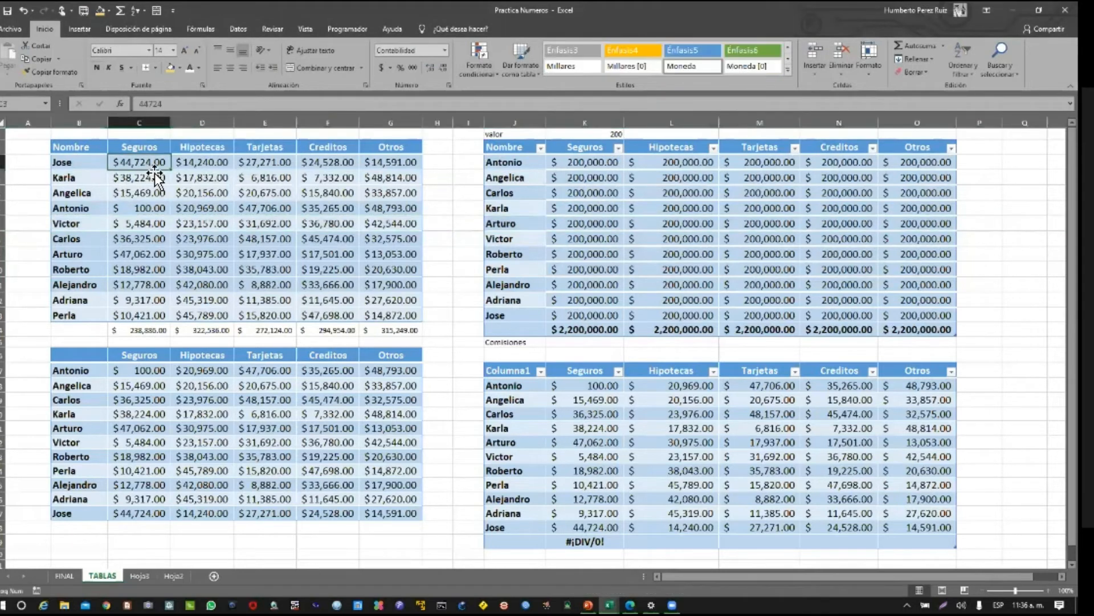
{"action": "left_click", "coordinate": [209, 244]}
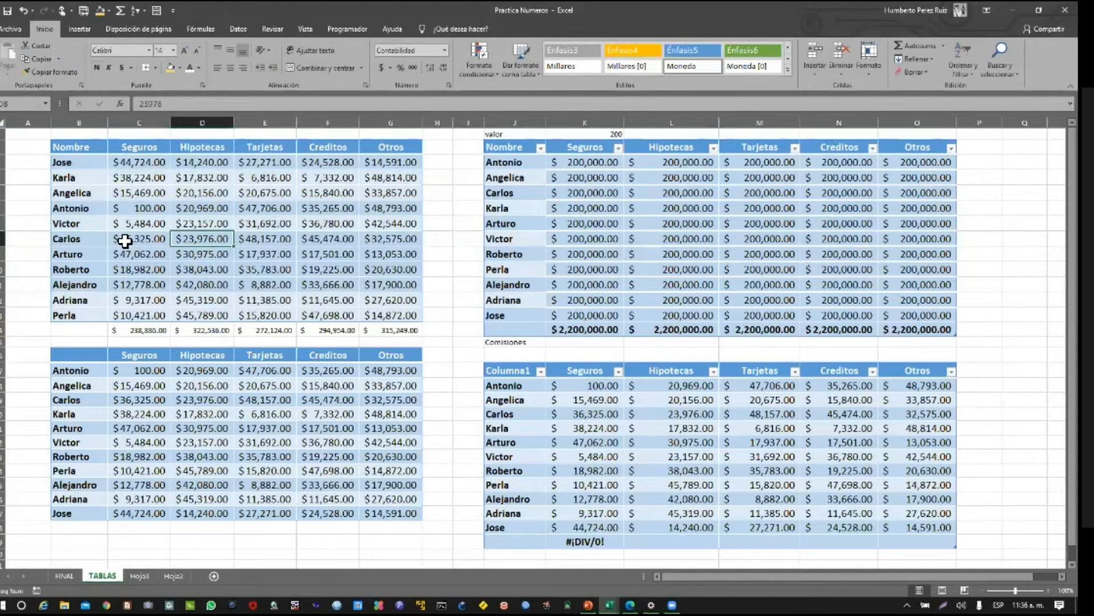
{"action": "left_click", "coordinate": [131, 225]}
{"action": "left_click", "coordinate": [8, 227]}
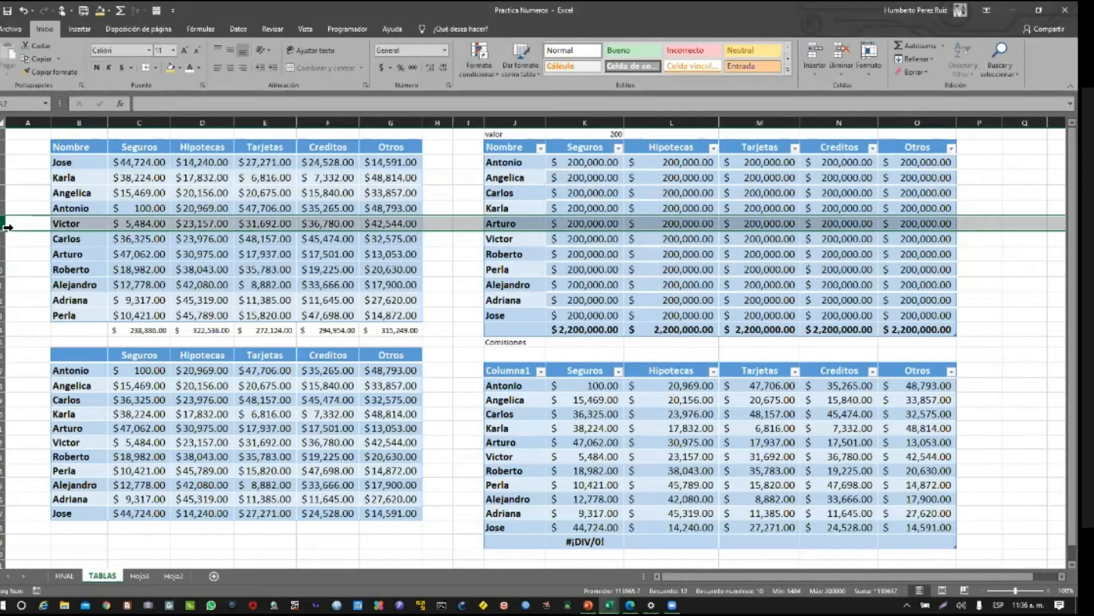
{"action": "key", "text": "ctrl+plus"}
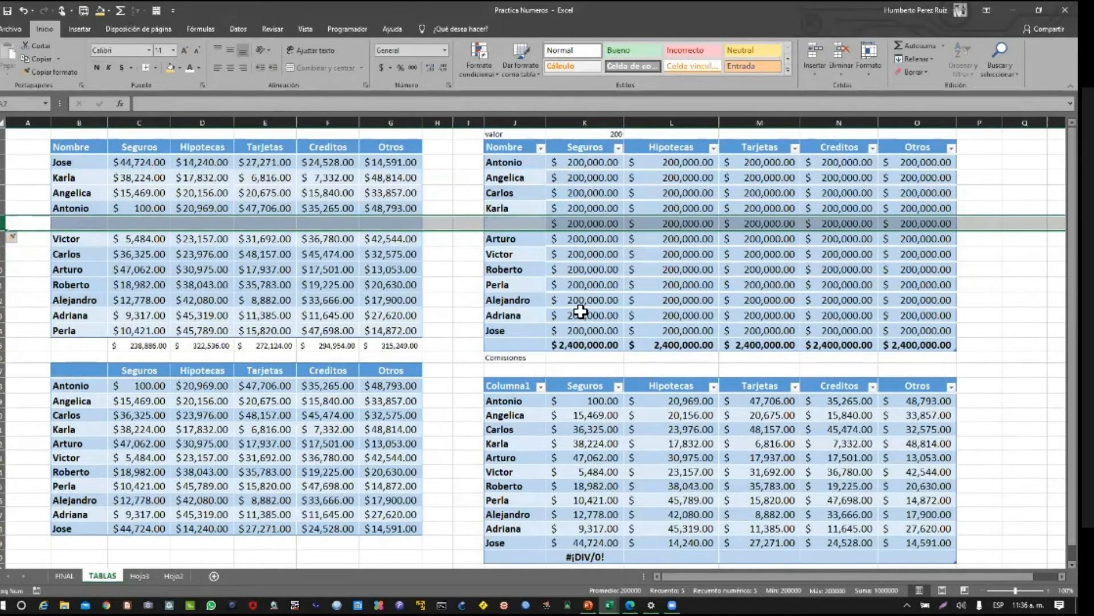
Examine the inserted row 7 in both upper tables, comparing the formulas in K6 and K7 with cells C7:G7
{"action": "left_click", "coordinate": [590, 208]}
{"action": "left_click_drag", "start_coordinate": [502, 147], "coordinate": [935, 345]}
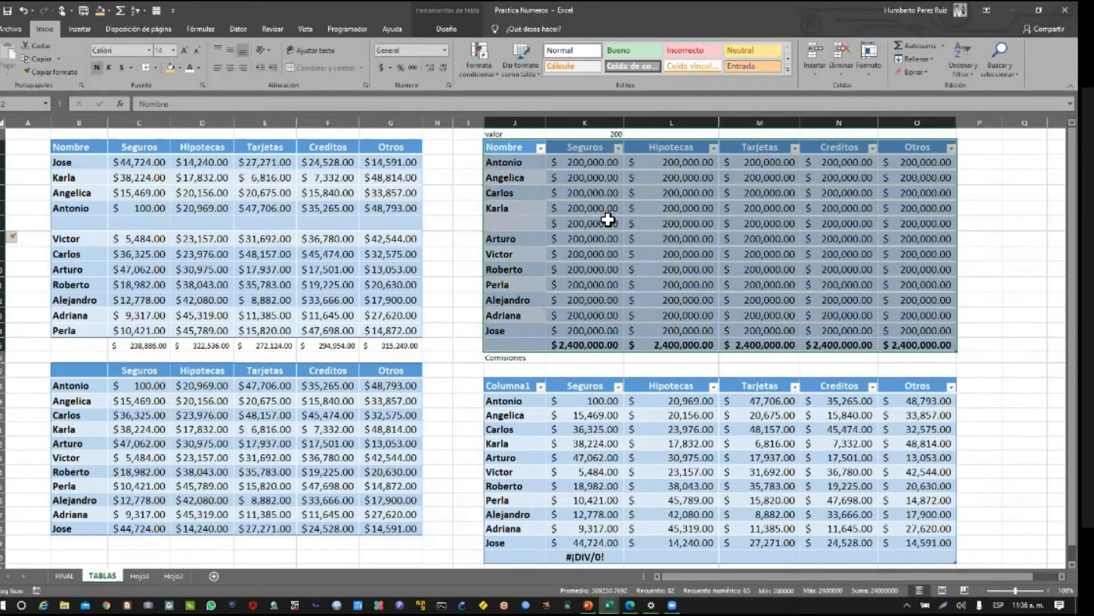
{"action": "left_click", "coordinate": [571, 228]}
{"action": "left_click", "coordinate": [573, 212]}
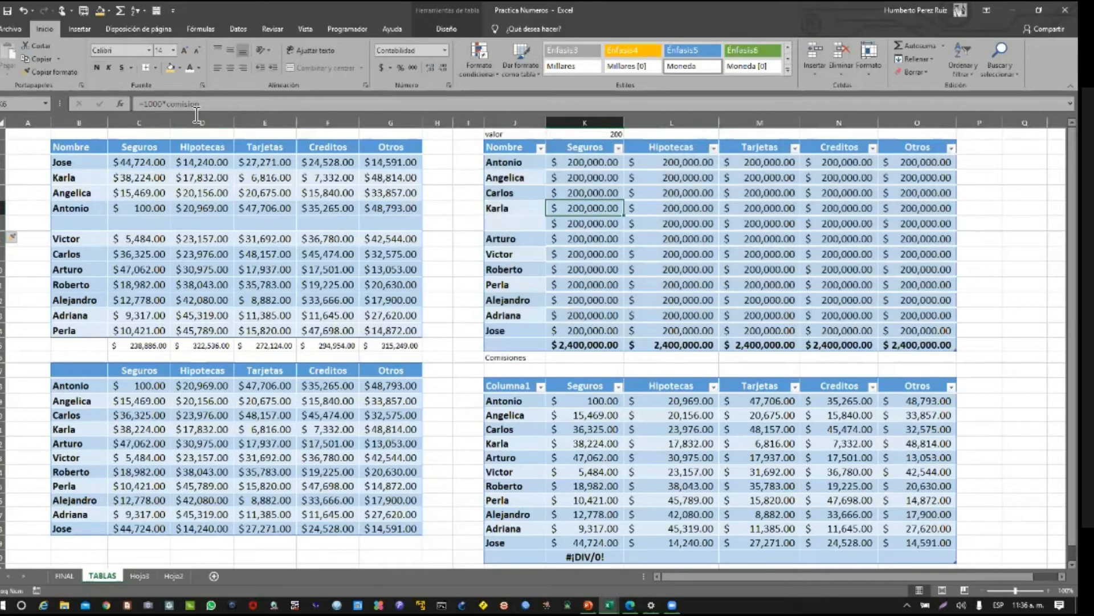
{"action": "left_click", "coordinate": [587, 228]}
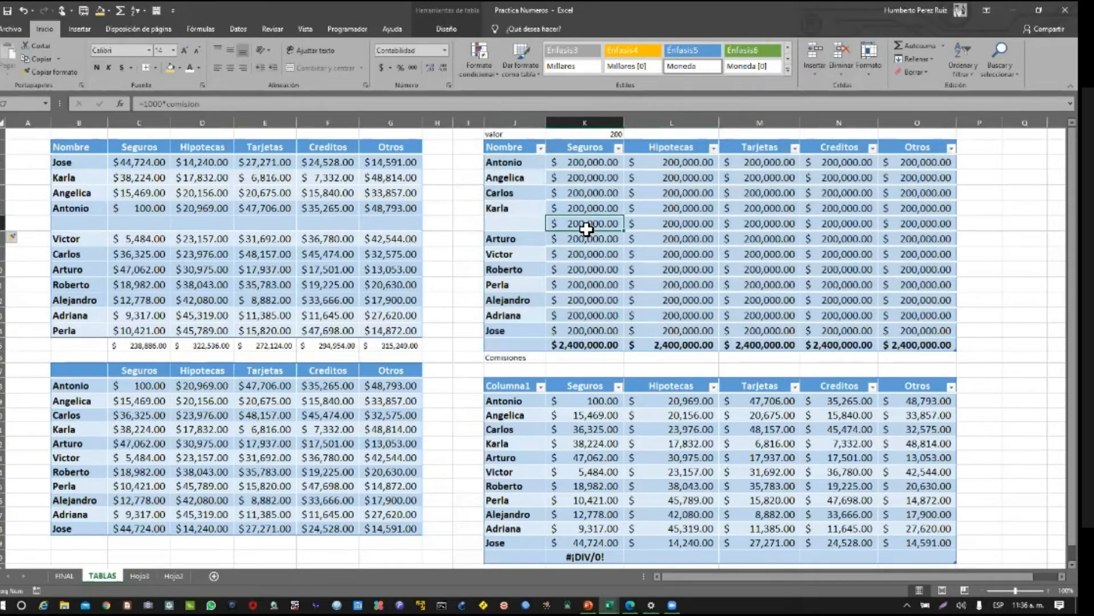
{"action": "left_click", "coordinate": [130, 224]}
{"action": "left_click_drag", "start_coordinate": [199, 225], "coordinate": [391, 230]}
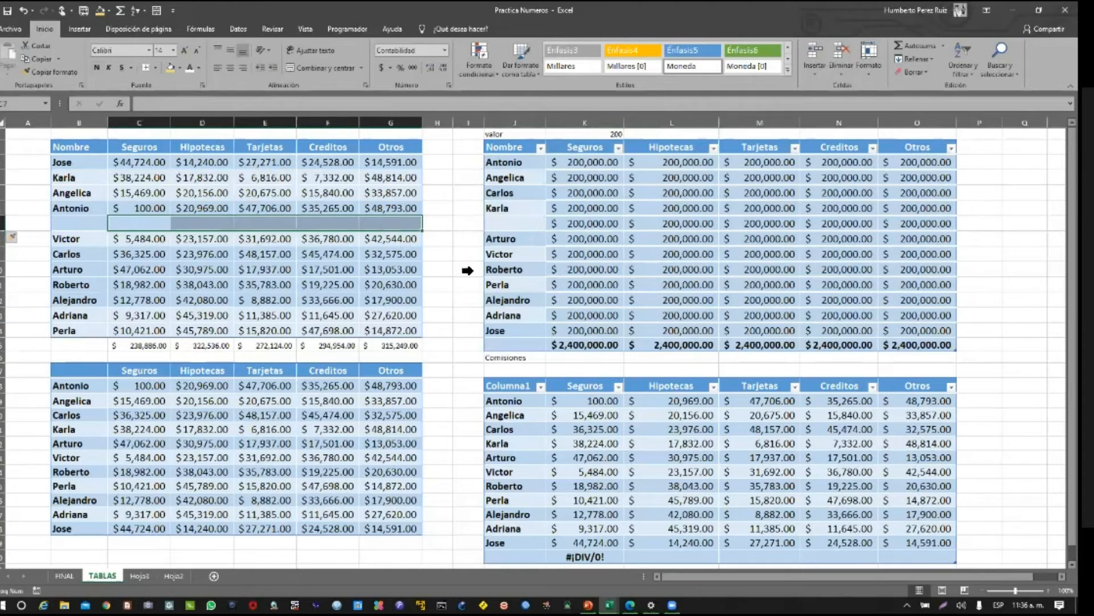
Insert another blank sheet row at row 11, running through both upper tables
{"action": "left_click", "coordinate": [573, 284]}
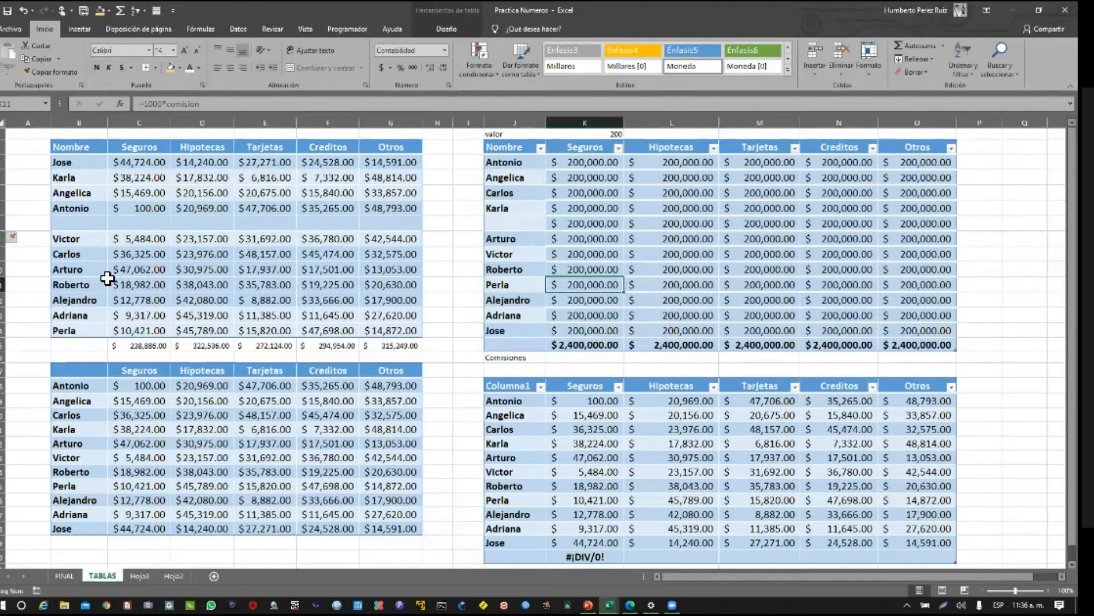
{"action": "left_click", "coordinate": [7, 288]}
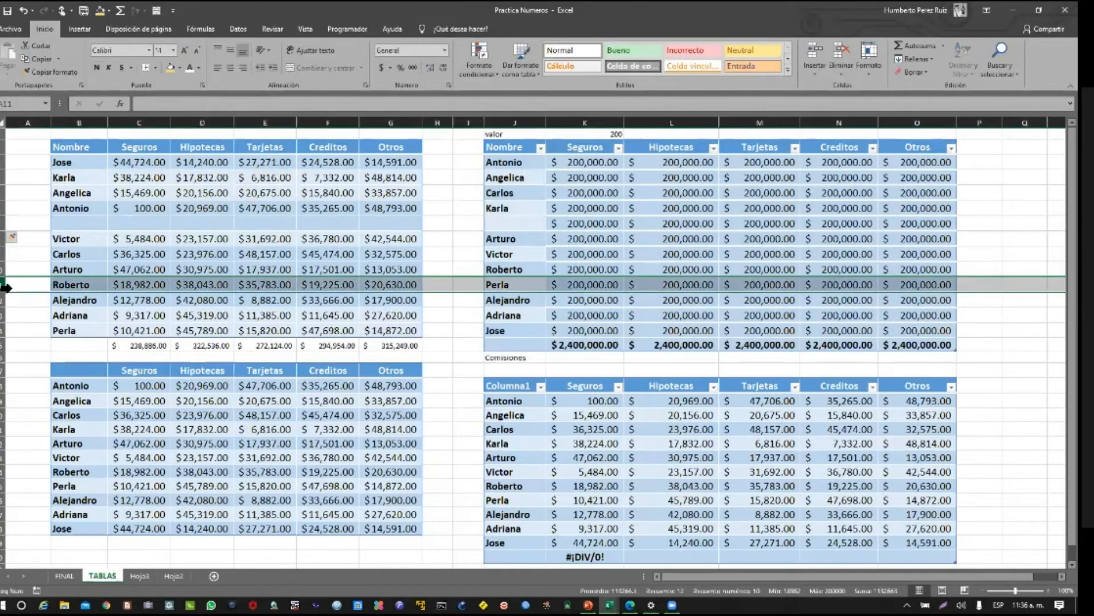
{"action": "key", "text": "ctrl+plus"}
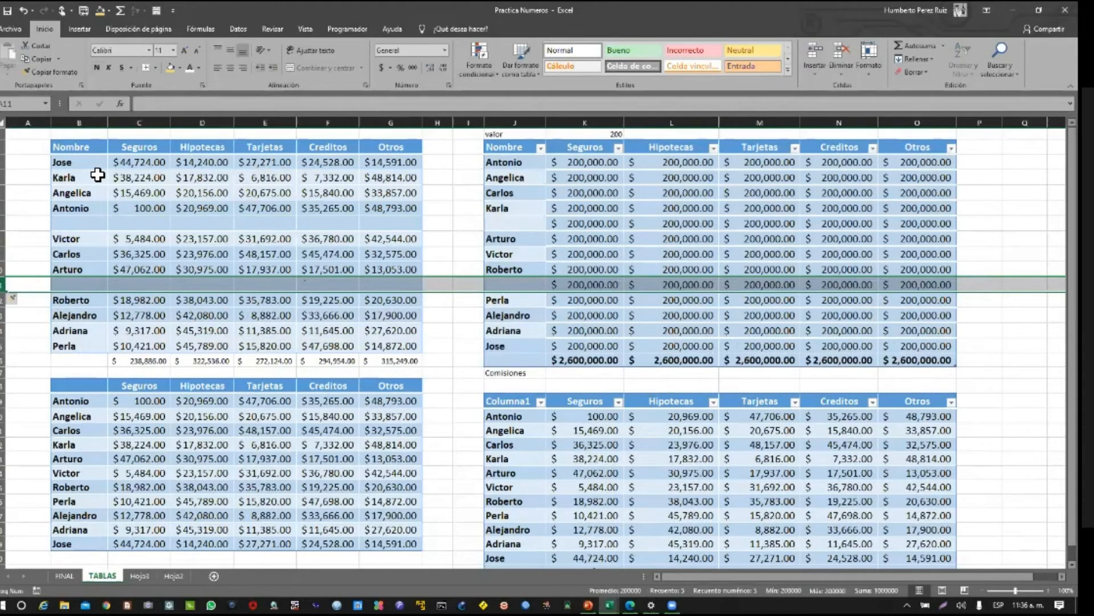
Inspect the inserted rows in both upper tables, checking the formula in K11 and comparing K7 with C7
{"action": "left_click_drag", "start_coordinate": [87, 157], "coordinate": [405, 344]}
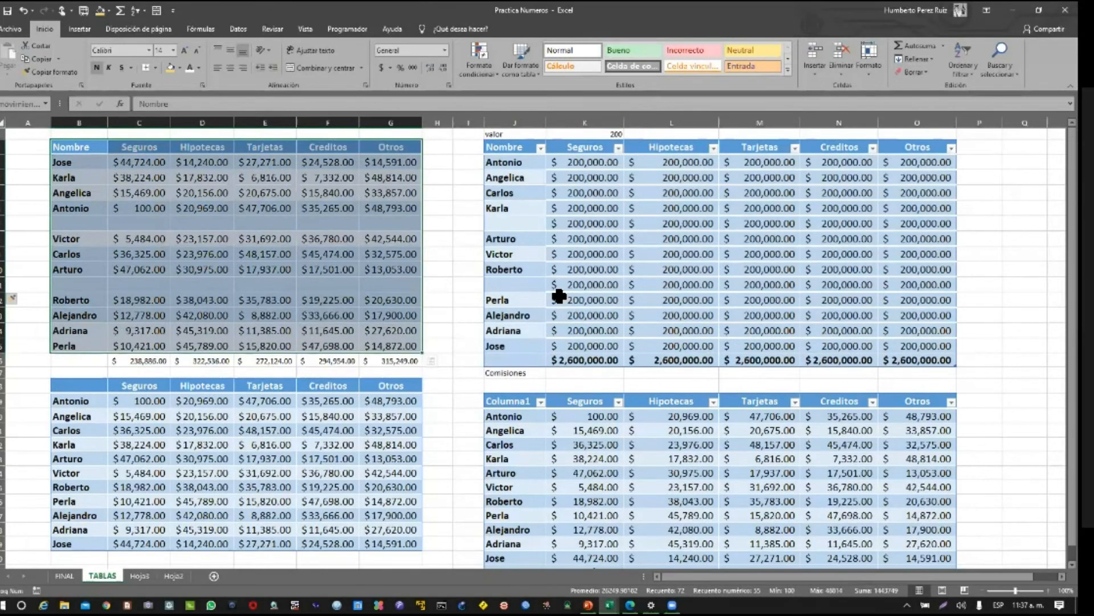
{"action": "left_click_drag", "start_coordinate": [579, 285], "coordinate": [923, 284]}
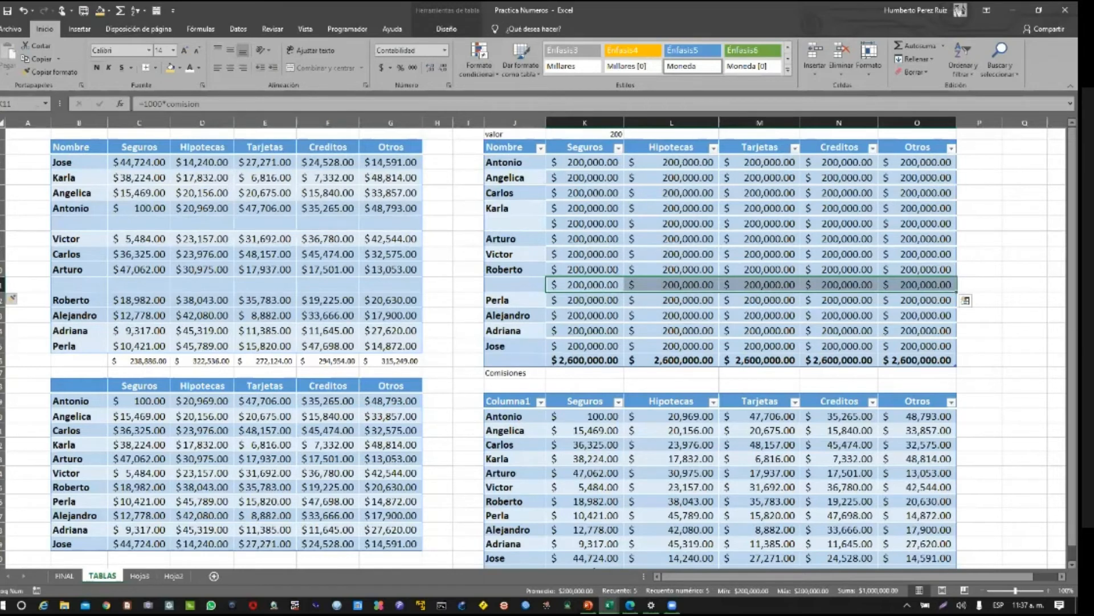
{"action": "left_click", "coordinate": [589, 290]}
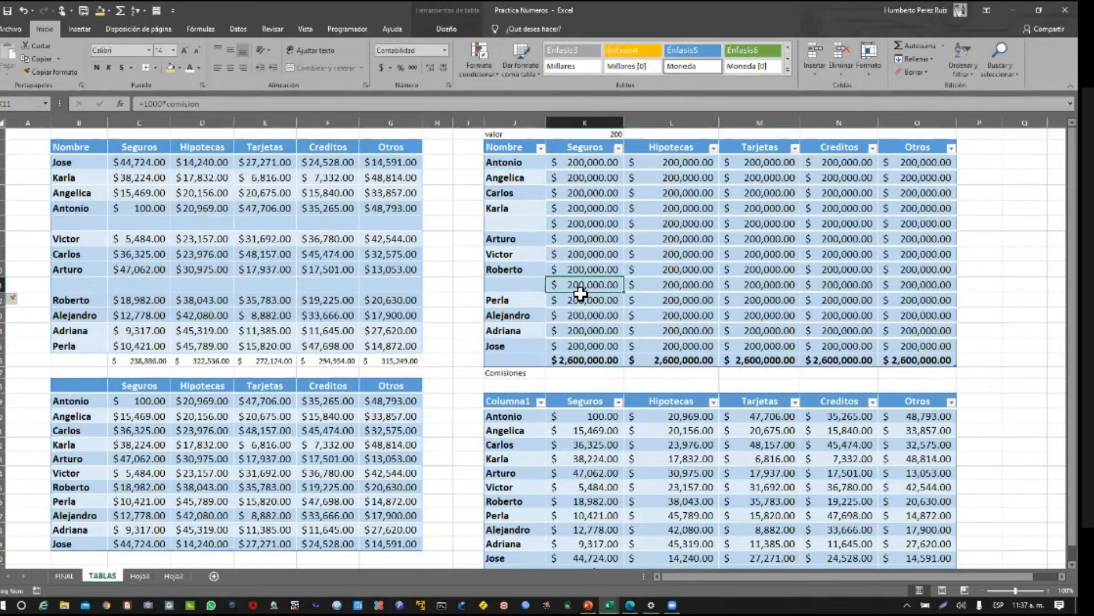
{"action": "double_click", "coordinate": [582, 288]}
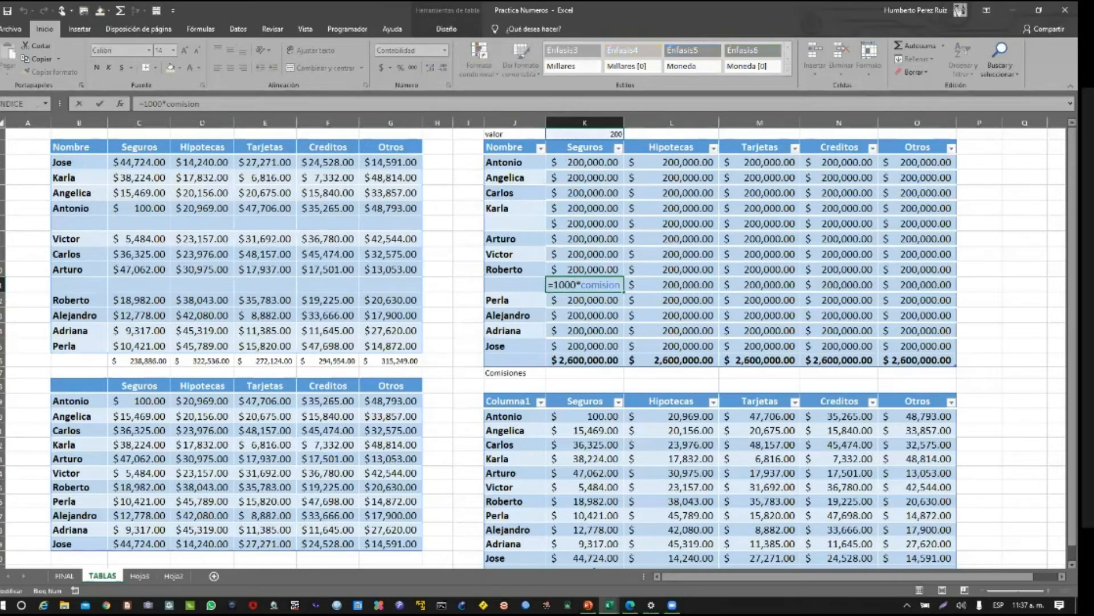
{"action": "key", "text": "ctrl+Return"}
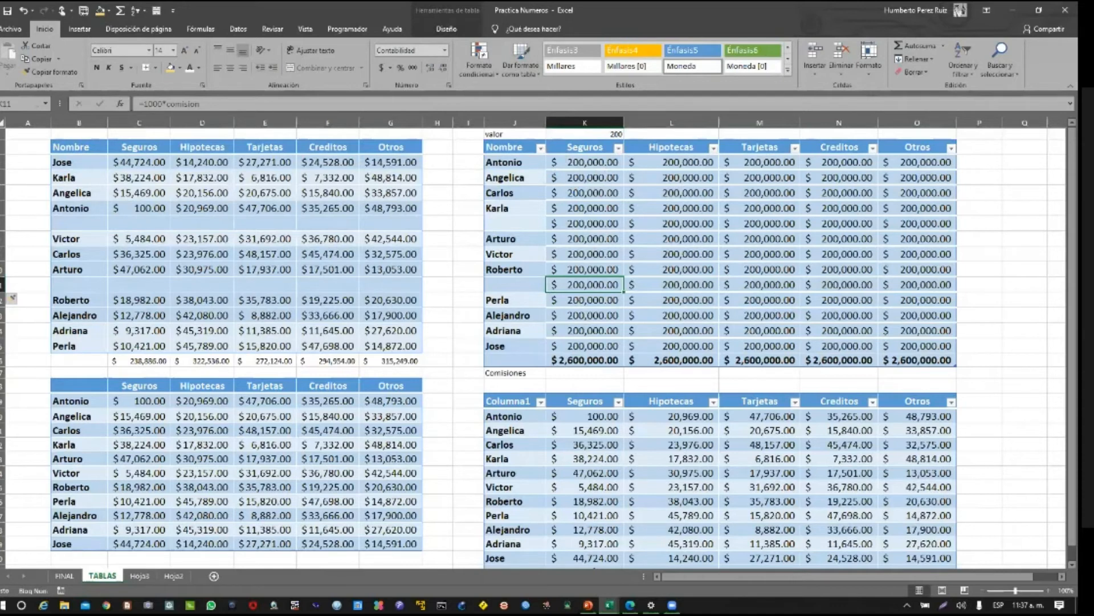
{"action": "left_click", "coordinate": [579, 225]}
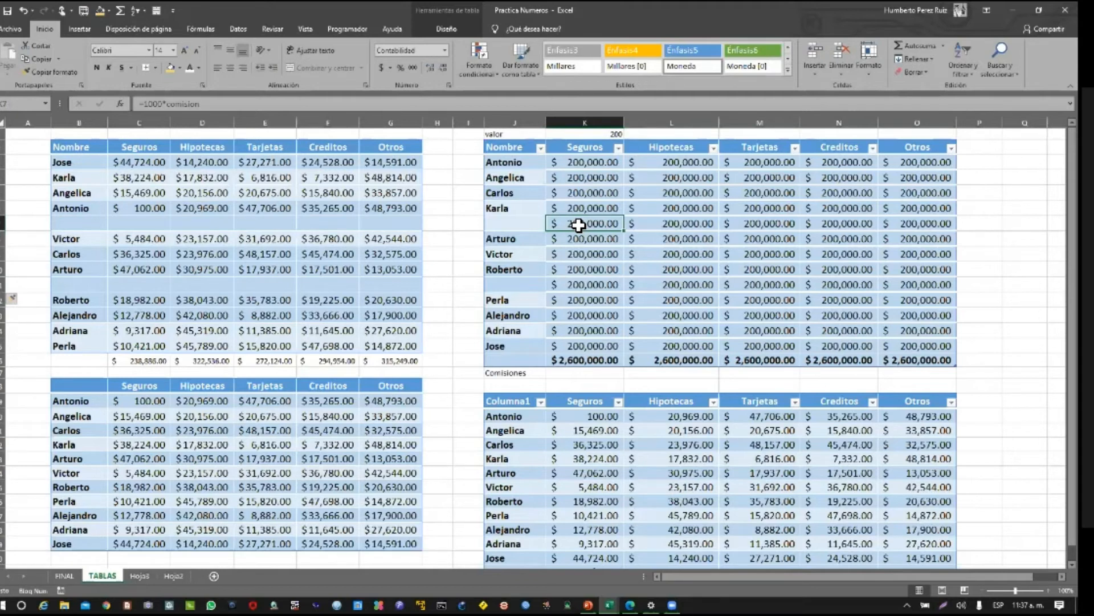
{"action": "left_click", "coordinate": [164, 222]}
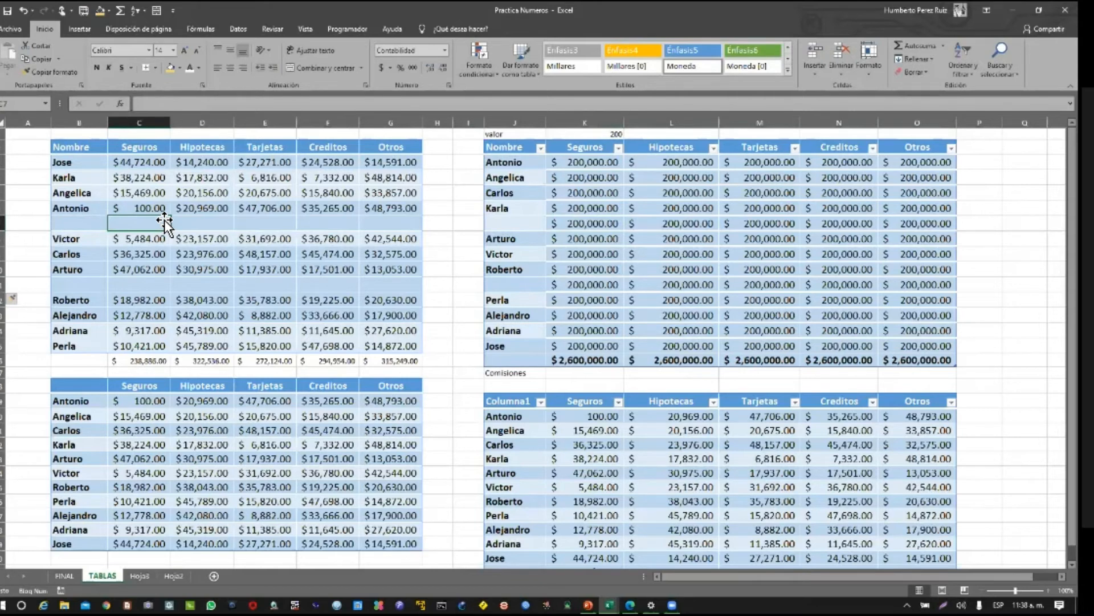
{"action": "left_click", "coordinate": [599, 224]}
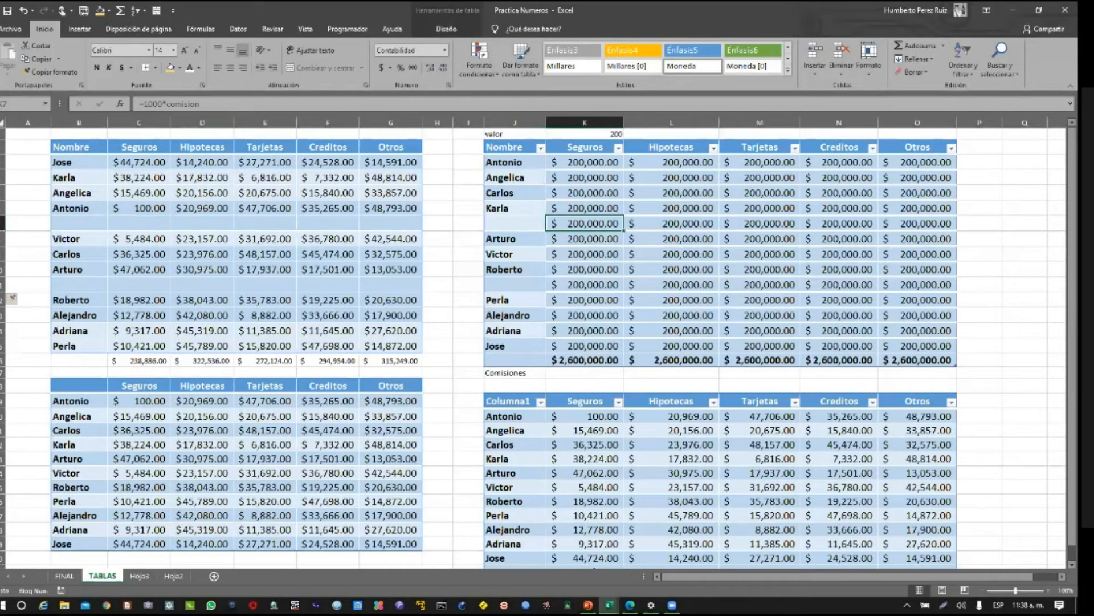
Review the upper table's headers from column K to M, the comision value in K1, and the Seguros and Hipotecas formula columns
{"action": "left_click", "coordinate": [583, 150]}
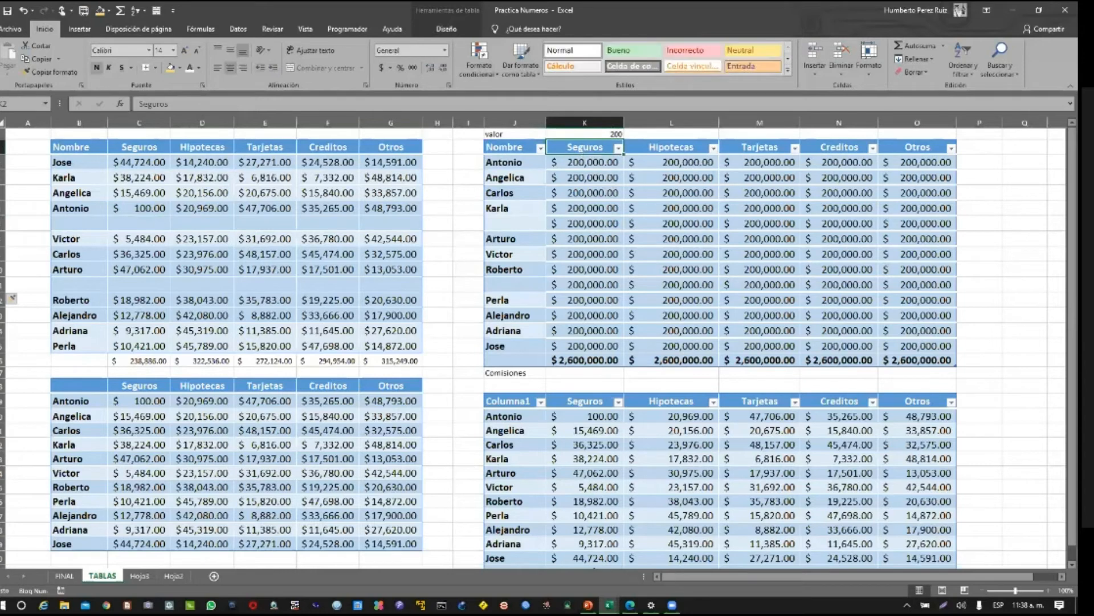
{"action": "left_click", "coordinate": [671, 147]}
{"action": "left_click", "coordinate": [759, 148]}
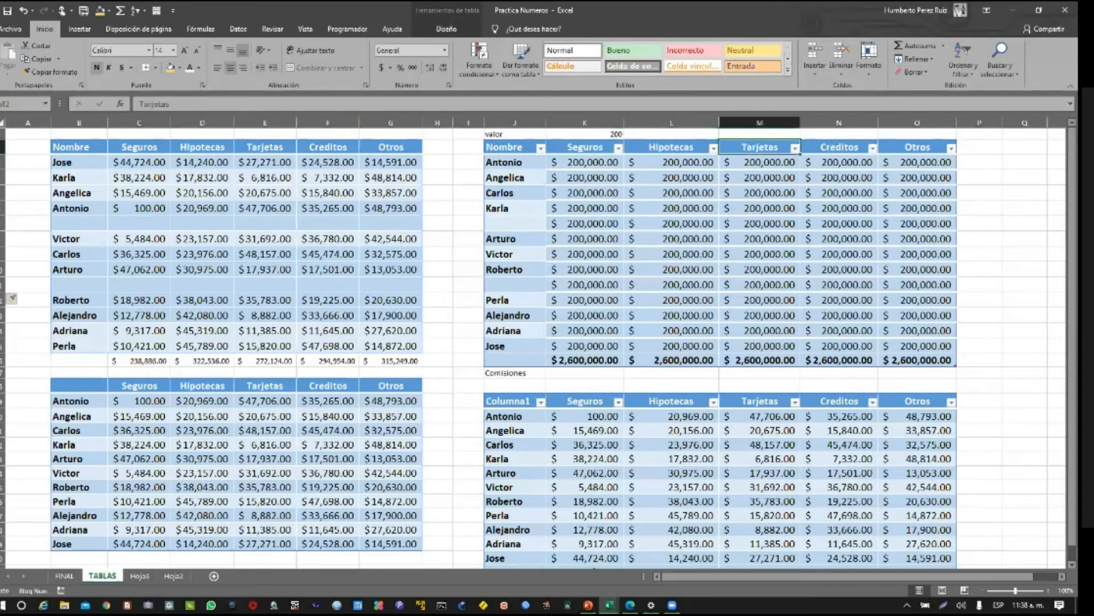
{"action": "key", "text": "alt+Tab"}
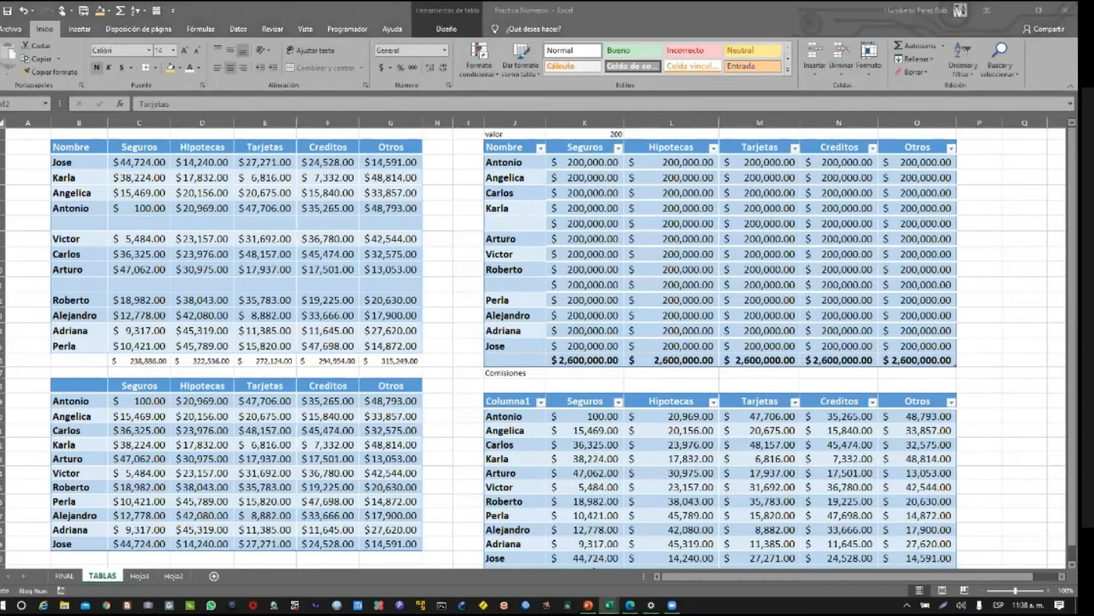
{"action": "left_click", "coordinate": [574, 146]}
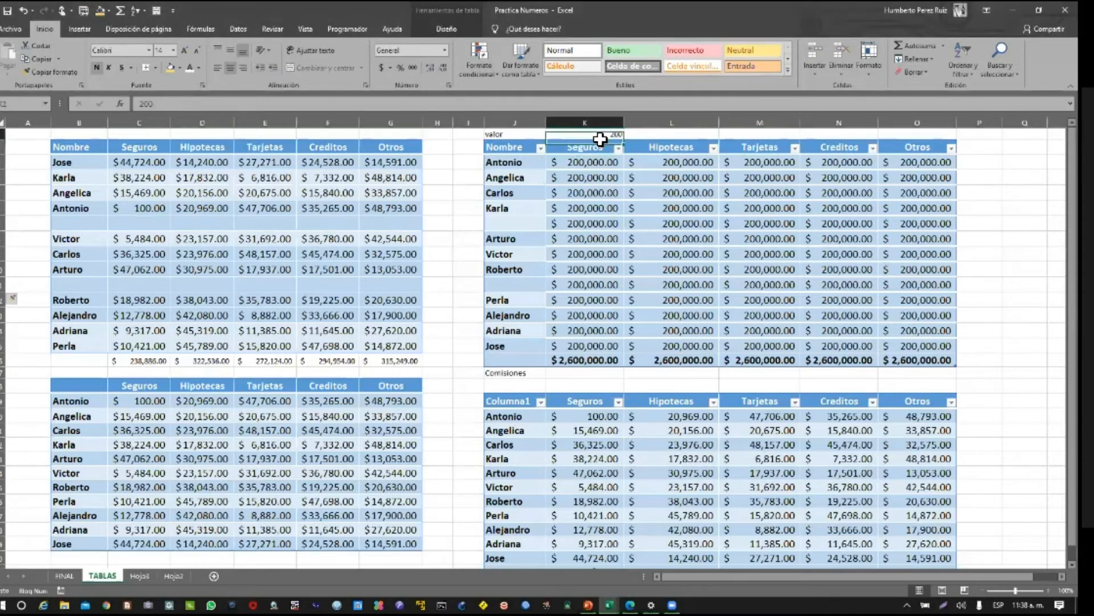
{"action": "left_click", "coordinate": [600, 139]}
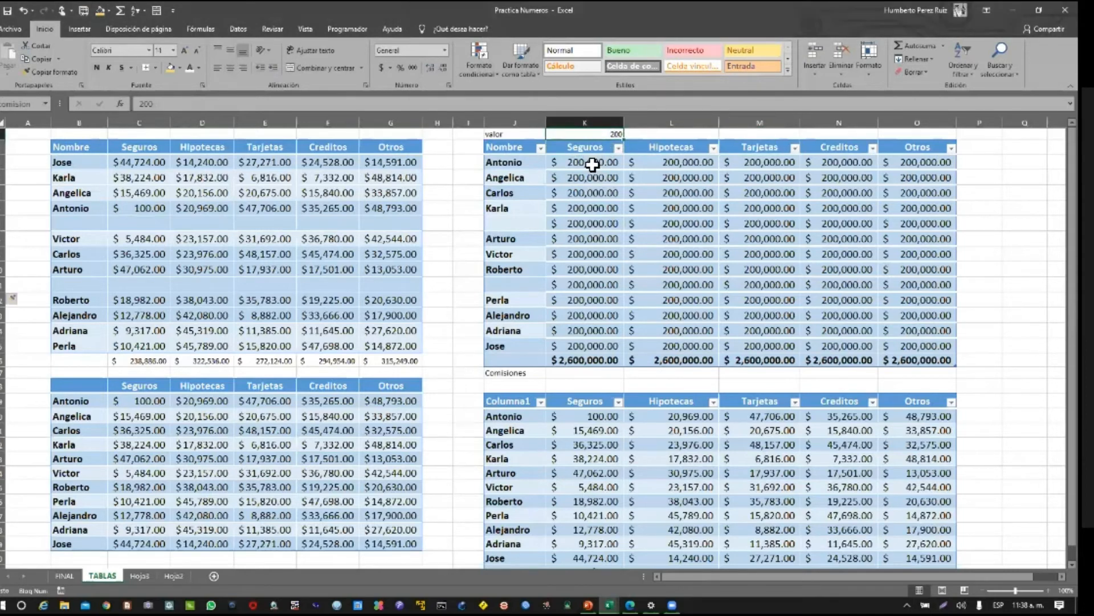
{"action": "left_click_drag", "start_coordinate": [593, 162], "coordinate": [593, 345]}
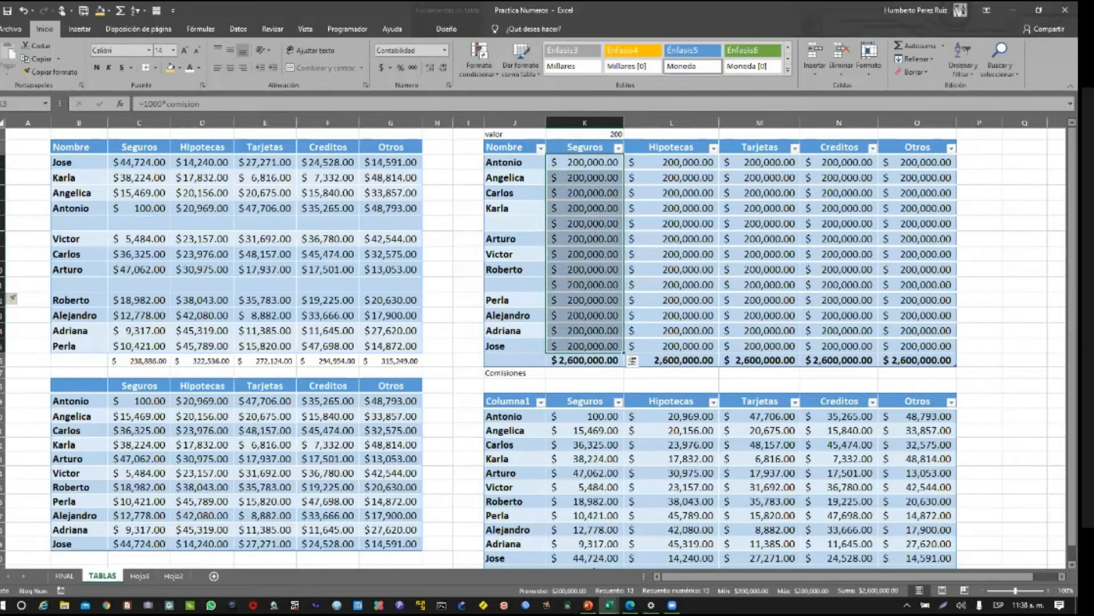
{"action": "left_click_drag", "start_coordinate": [672, 162], "coordinate": [672, 345]}
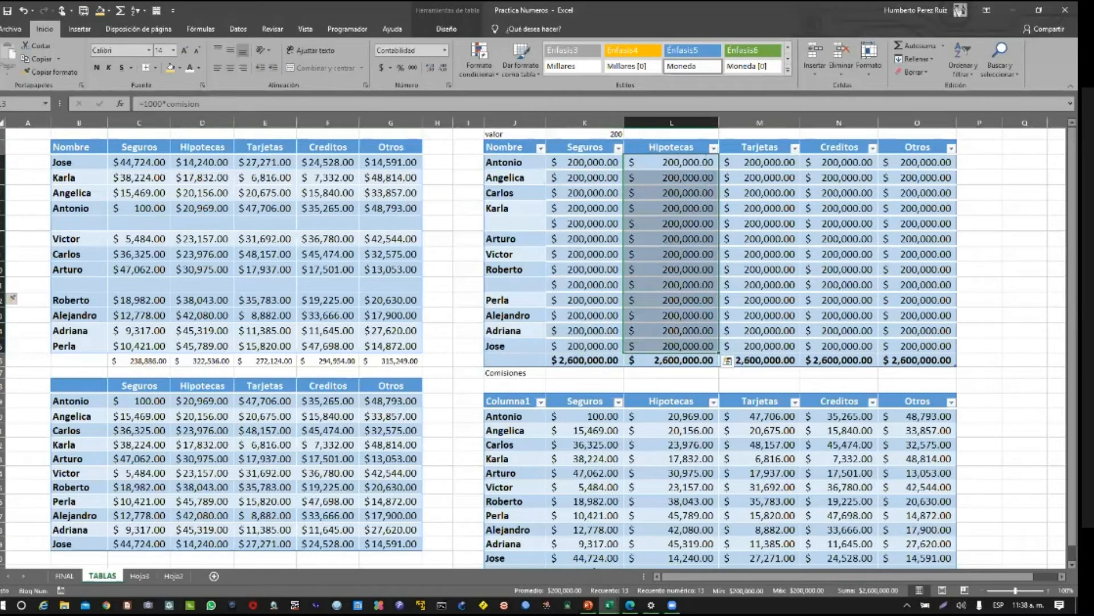
Insert four blank sheet rows at rows 7 to 10, running through both upper tables
{"action": "left_click", "coordinate": [6, 229]}
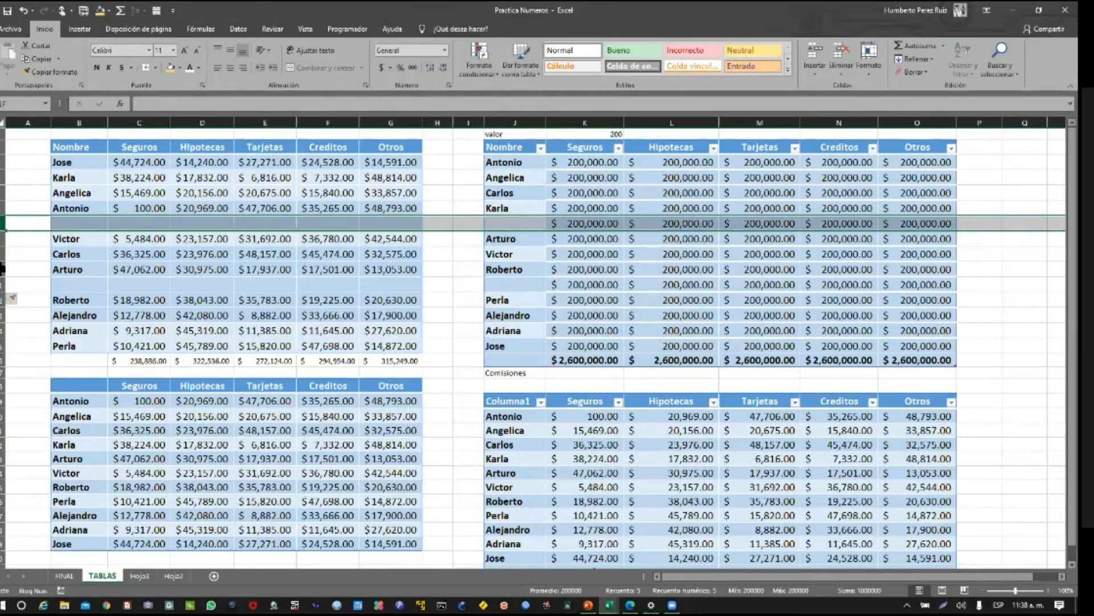
{"action": "left_click", "coordinate": [6, 280], "text": "shift"}
{"action": "key", "text": "ctrl+plus"}
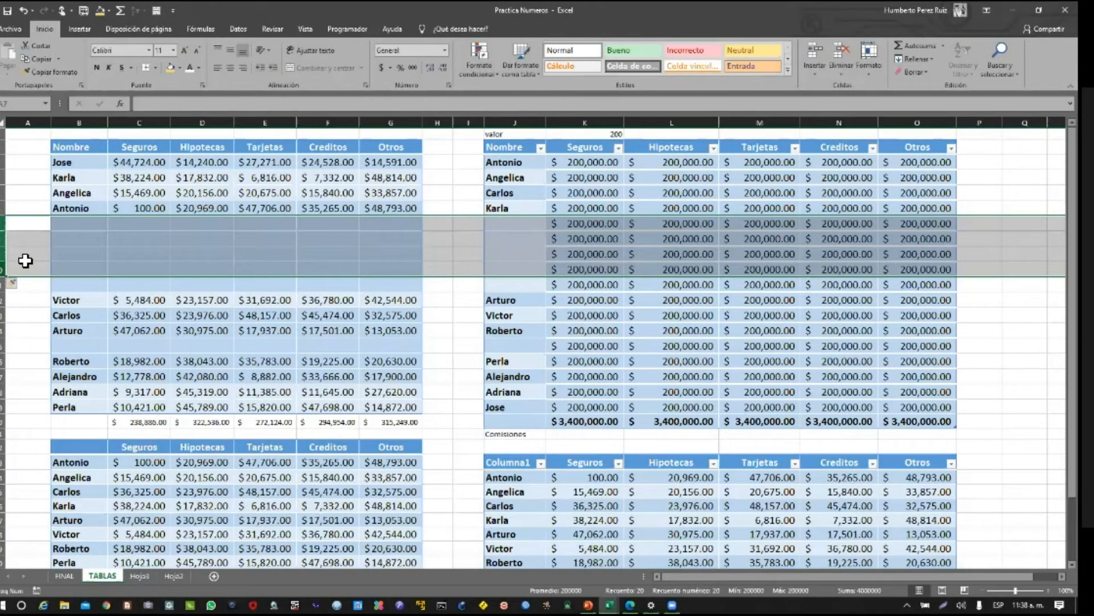
Compare the inserted row 7 in both upper tables by checking cells C7, K7 and J7
{"action": "left_click", "coordinate": [136, 229]}
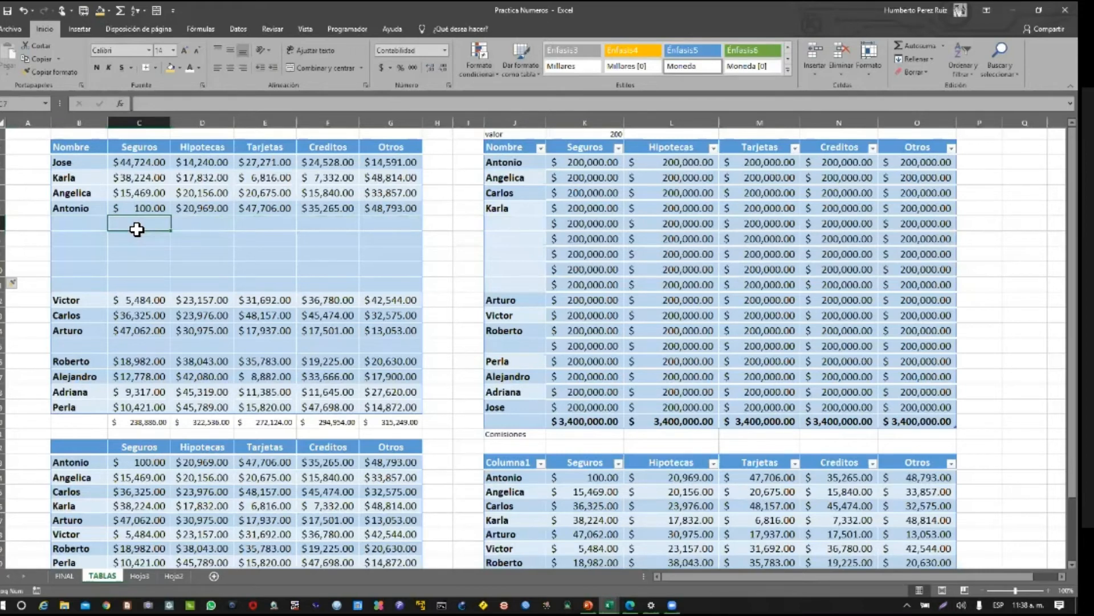
{"action": "left_click", "coordinate": [587, 225]}
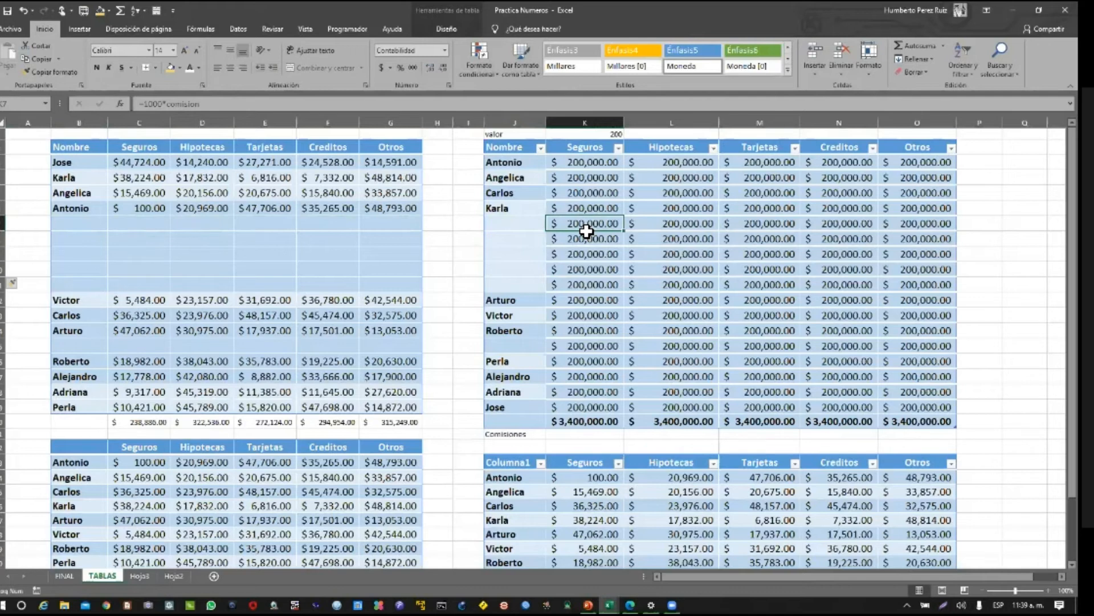
{"action": "left_click", "coordinate": [507, 226]}
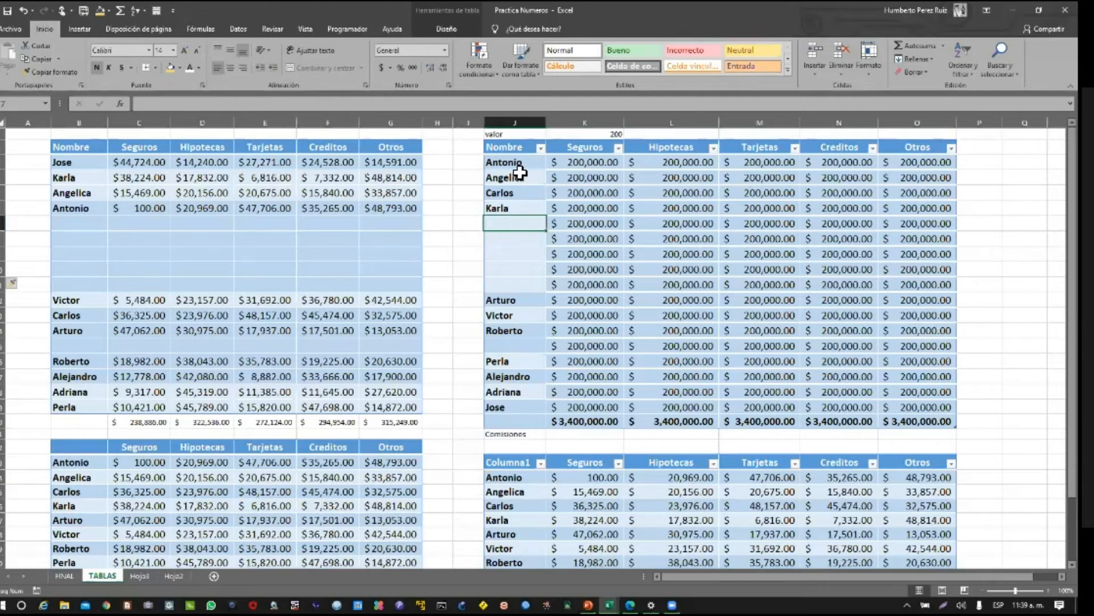
Sort the upper data range in columns B to G by Nombre, on cell values from A to Z
{"action": "left_click", "coordinate": [129, 149]}
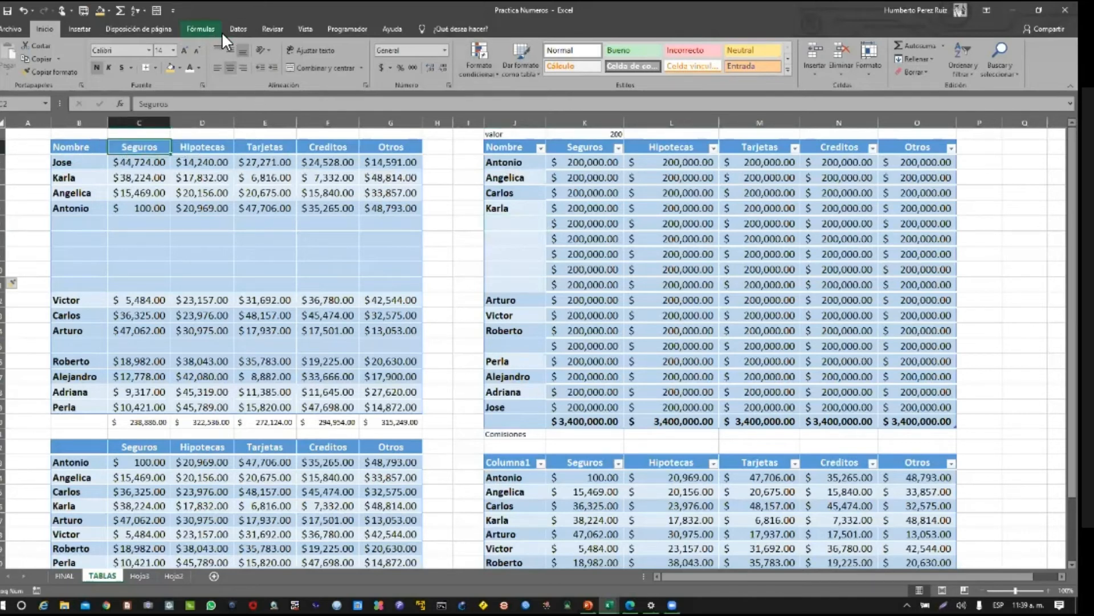
{"action": "left_click", "coordinate": [239, 28]}
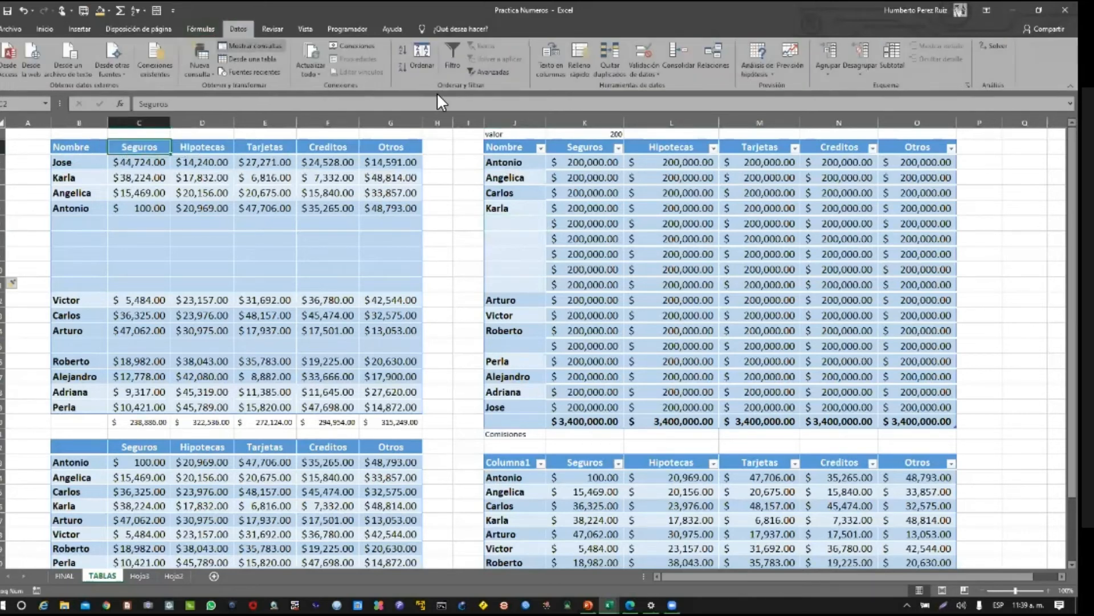
{"action": "left_click", "coordinate": [423, 67]}
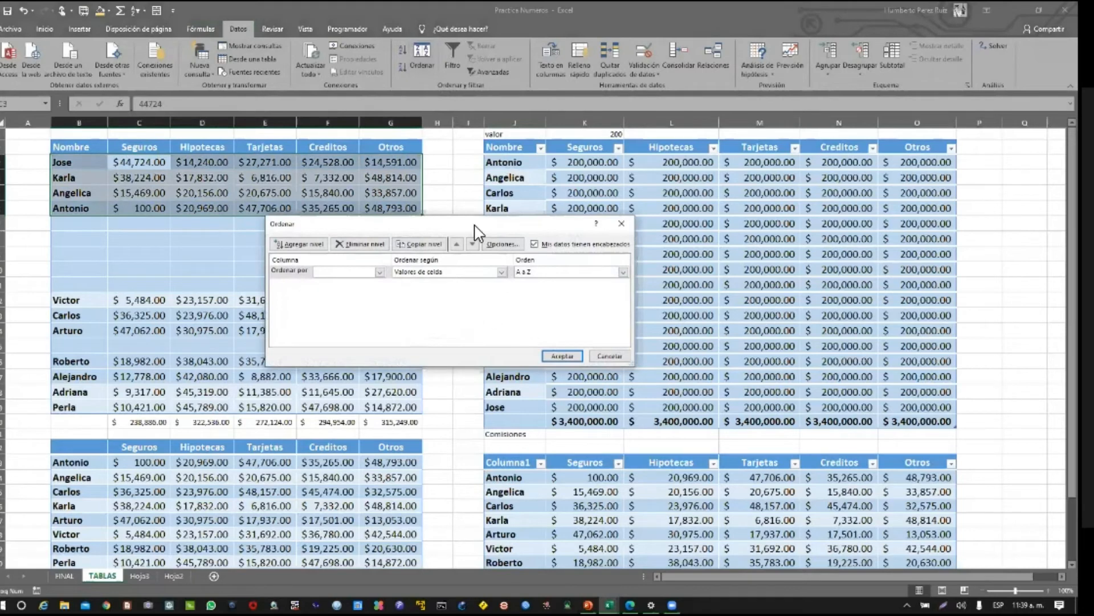
{"action": "left_click", "coordinate": [379, 273]}
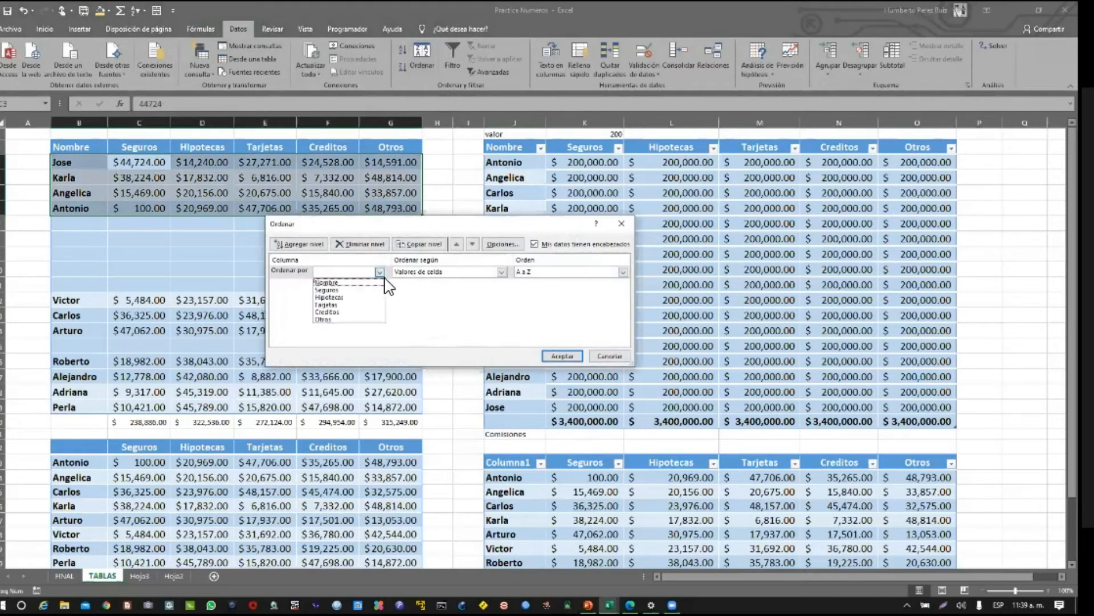
{"action": "left_click", "coordinate": [351, 282]}
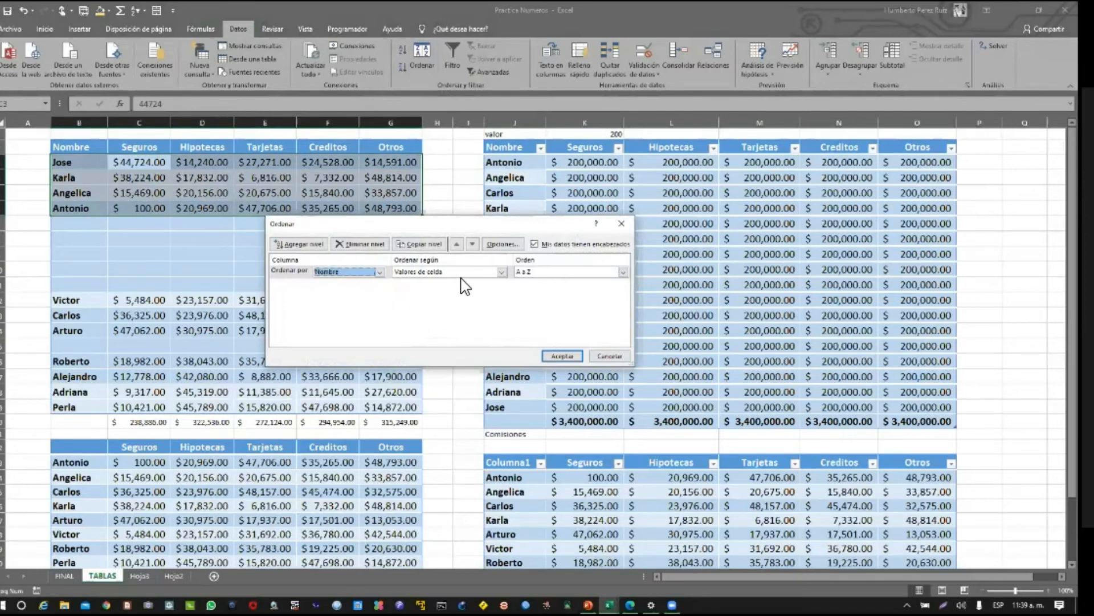
{"action": "left_click", "coordinate": [561, 357]}
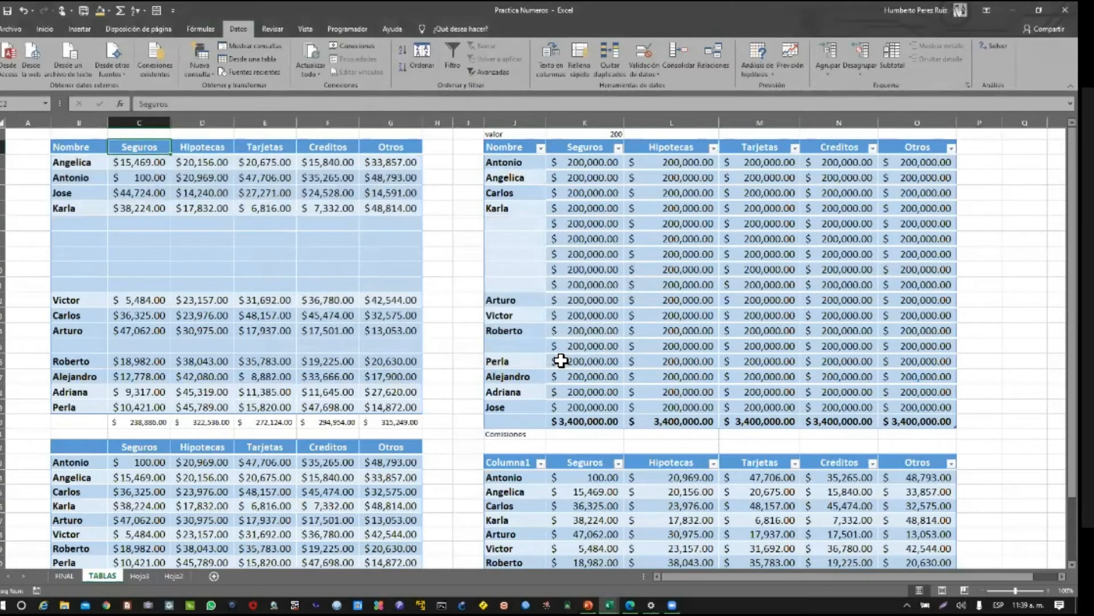
Sort the upper table in columns J to O by Nombre from A to Z and check the Seguros formulas in K9 and K11
{"action": "left_click", "coordinate": [534, 147]}
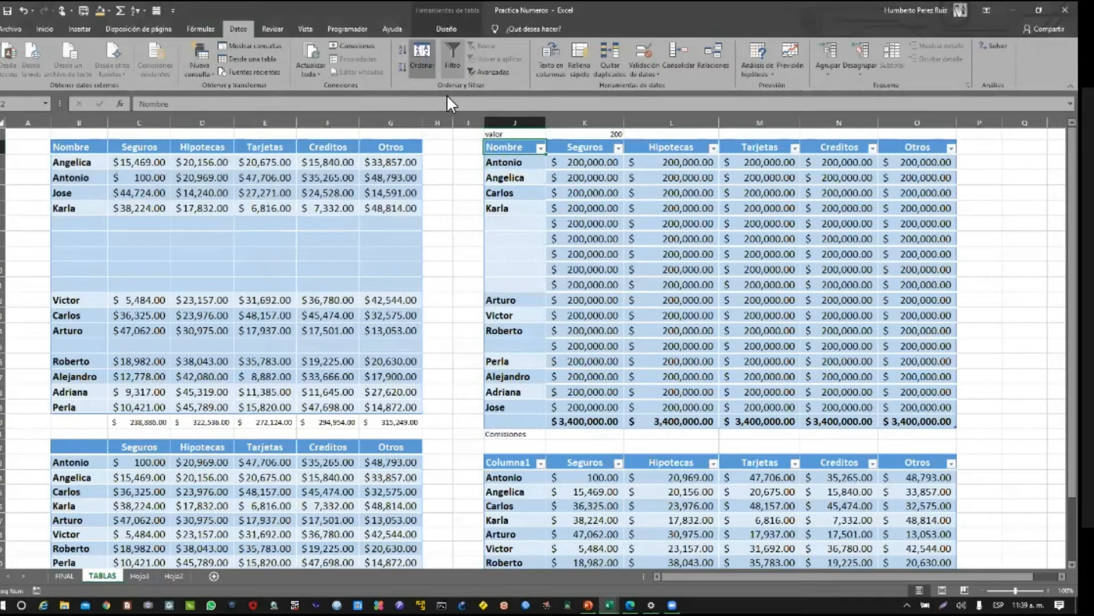
{"action": "left_click", "coordinate": [379, 271]}
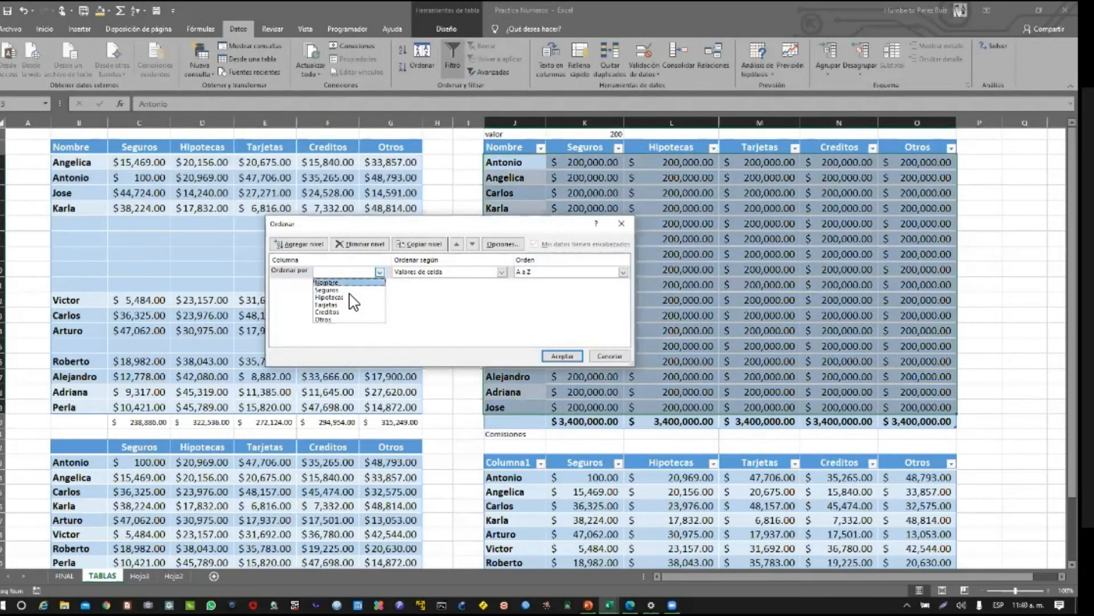
{"action": "left_click", "coordinate": [349, 283]}
{"action": "left_click", "coordinate": [561, 357]}
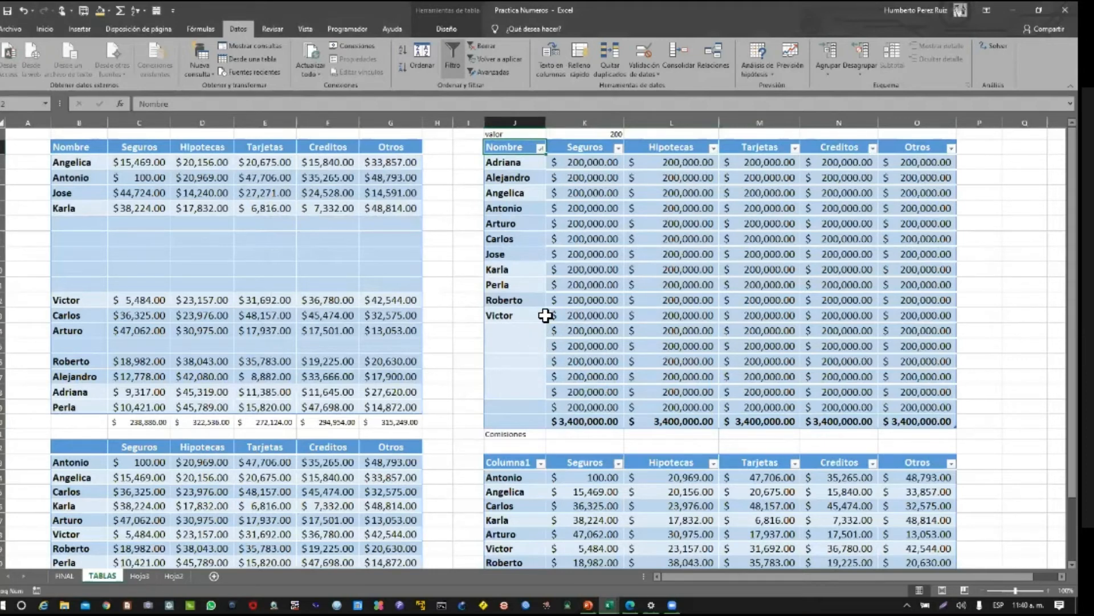
{"action": "left_click", "coordinate": [569, 252]}
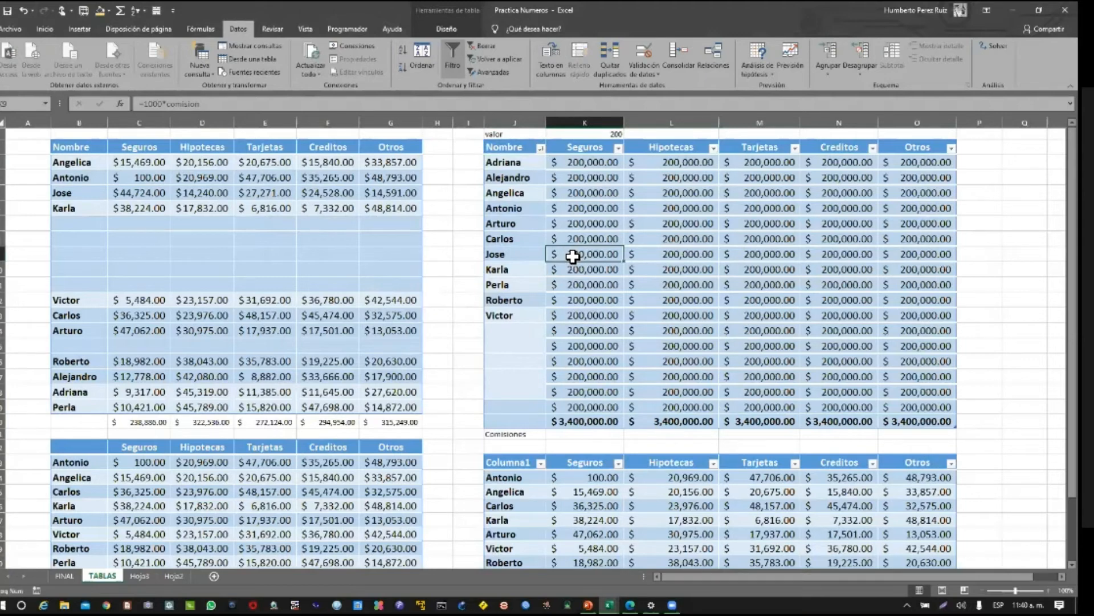
{"action": "left_click", "coordinate": [568, 281]}
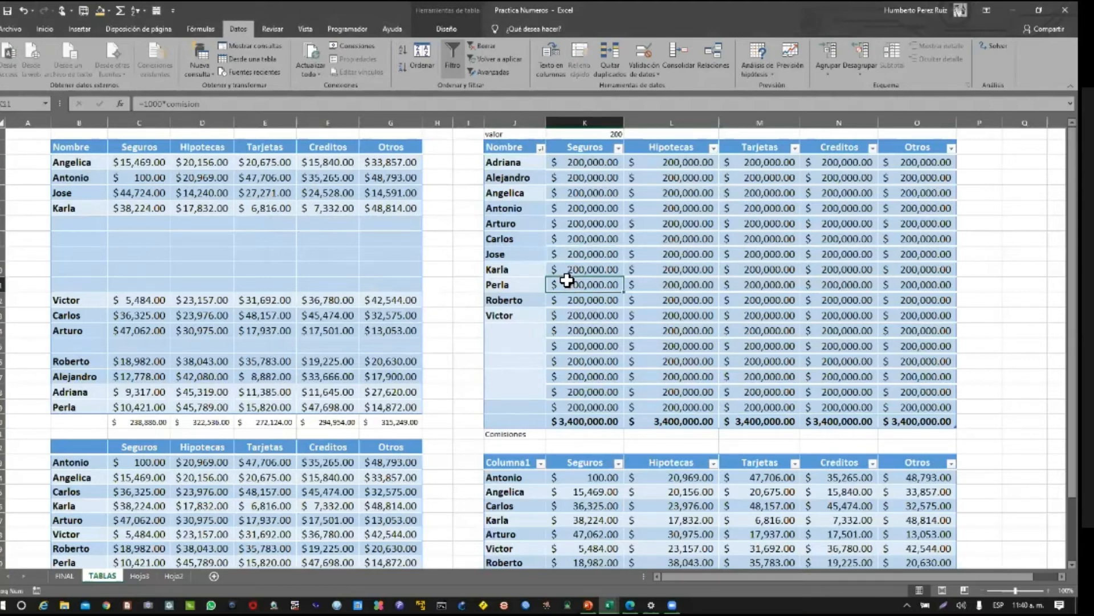
Insert a blank sheet row at row 8 through both upper tables and delete it again
{"action": "left_click", "coordinate": [6, 244]}
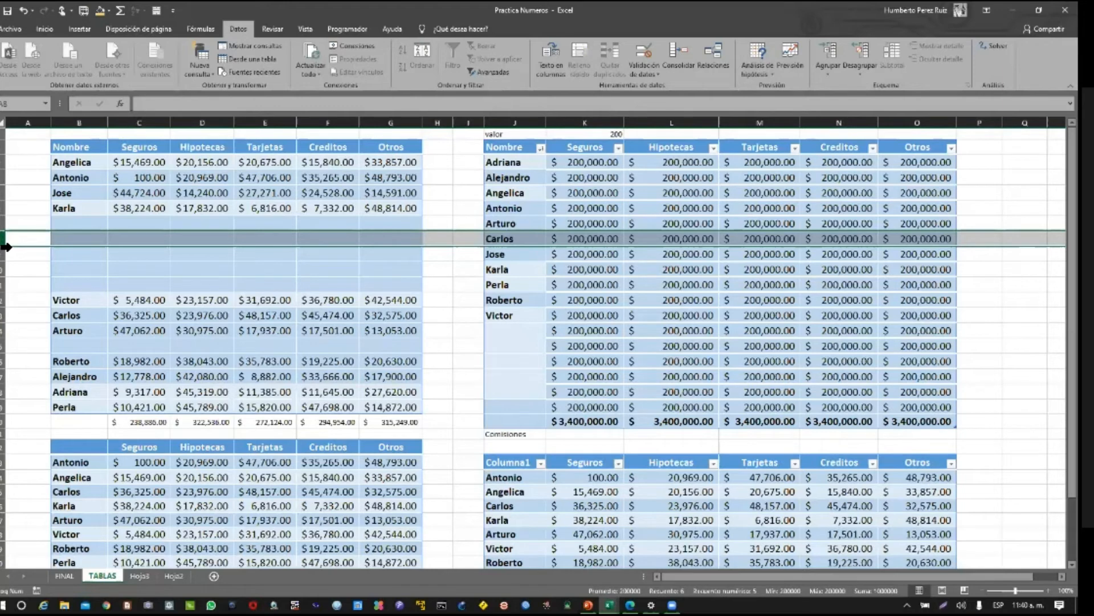
{"action": "key", "text": "ctrl+plus"}
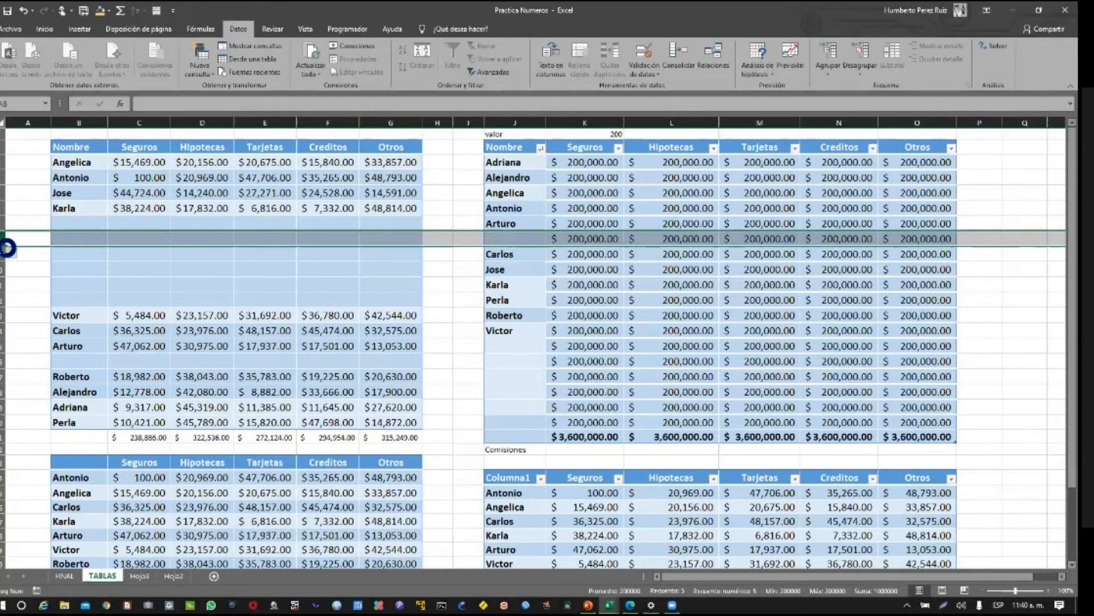
{"action": "key", "text": "ctrl+minus"}
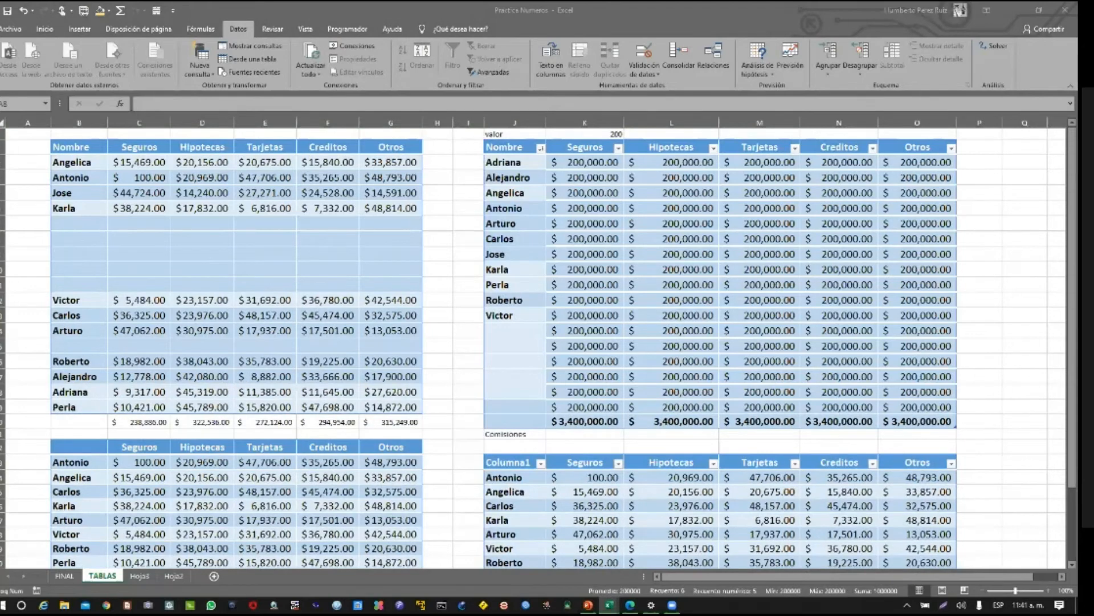
Inspect the formulas in L10, O20 and O19, and compare them with the blank cells F7 and D9 in the other upper range
{"action": "left_click", "coordinate": [671, 269]}
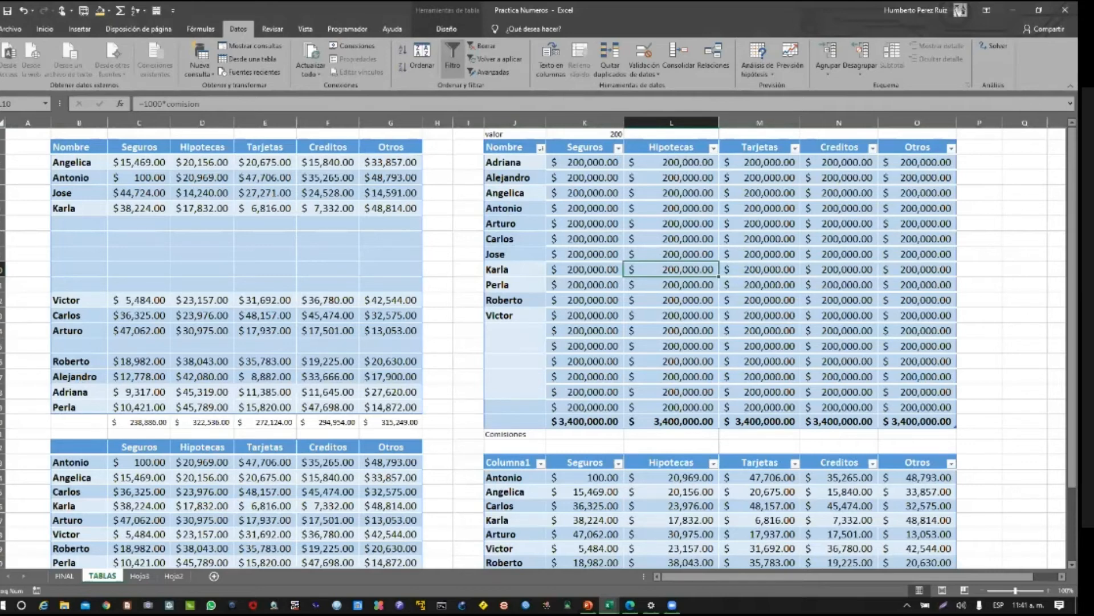
{"action": "left_click", "coordinate": [918, 422]}
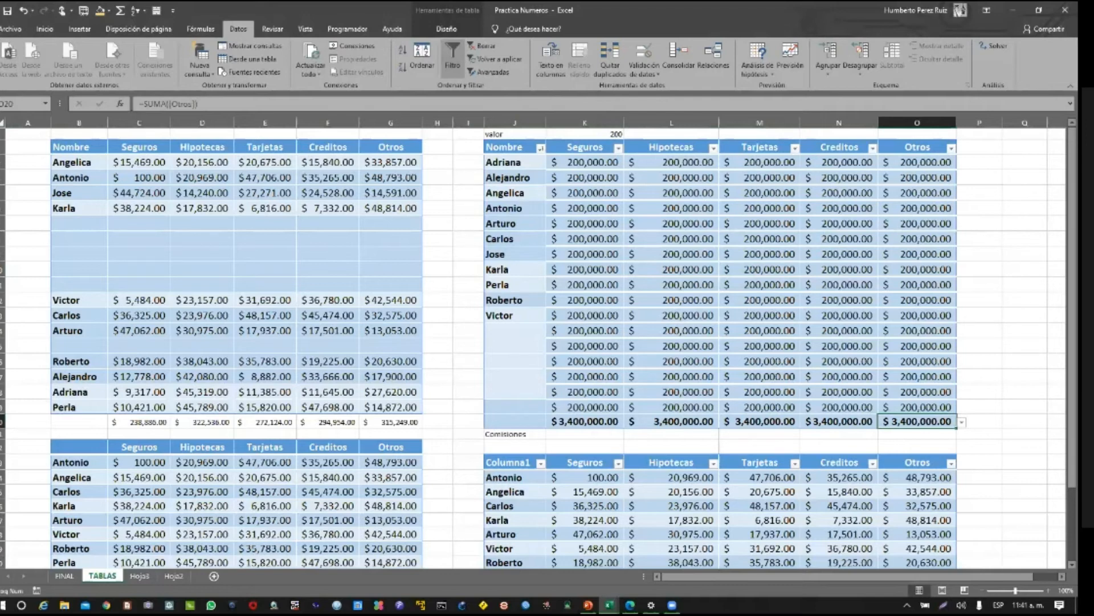
{"action": "key", "text": "Up"}
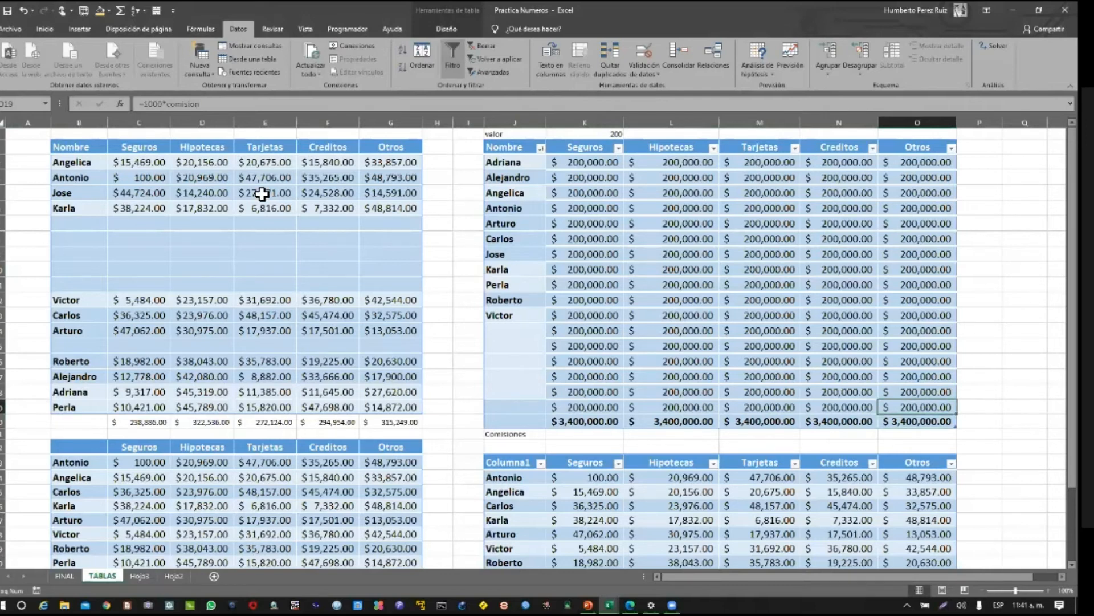
{"action": "left_click", "coordinate": [49, 153]}
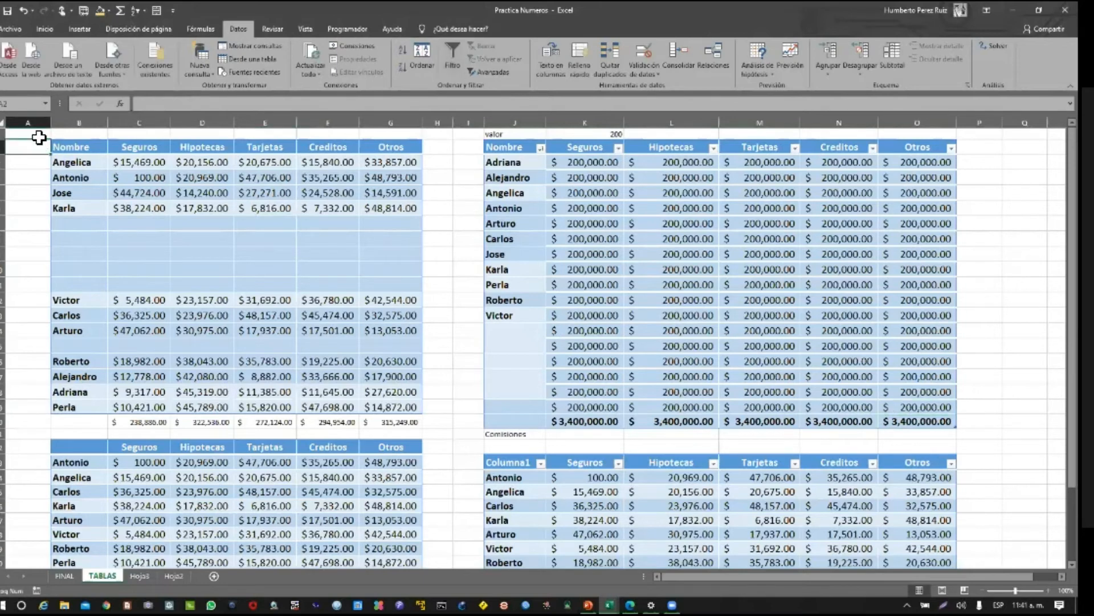
{"action": "left_click", "coordinate": [71, 152]}
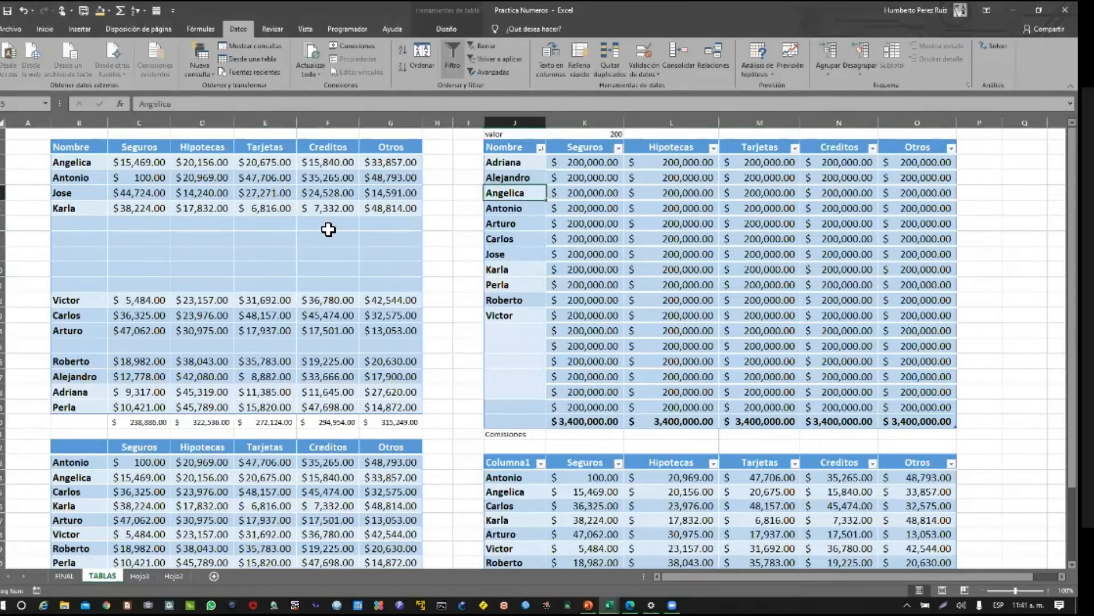
{"action": "left_click", "coordinate": [326, 226]}
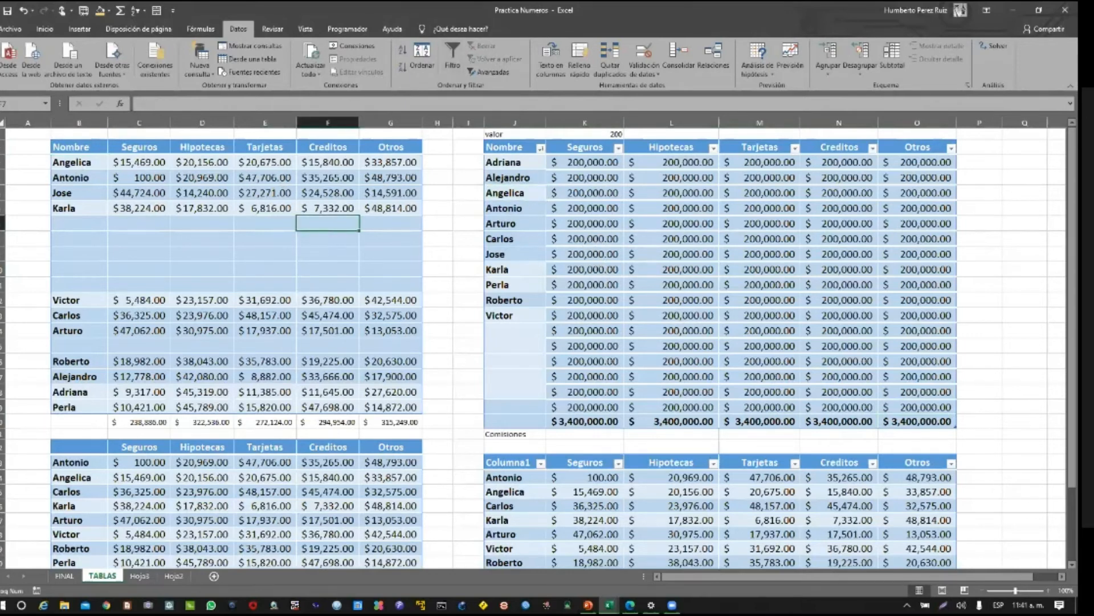
{"action": "left_click", "coordinate": [182, 253]}
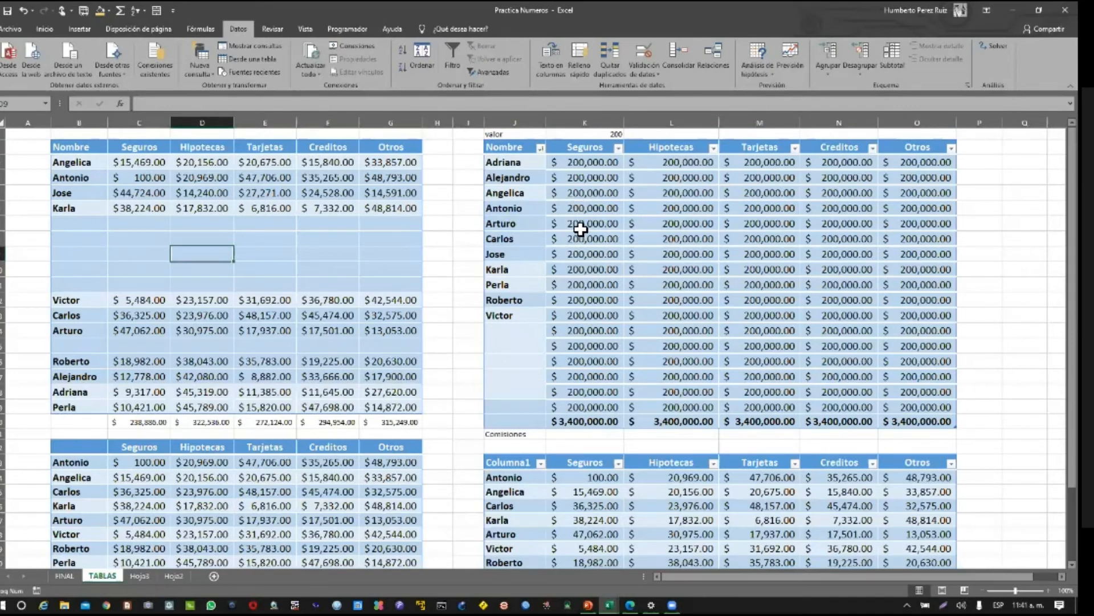
Compare the extent of the table J2:O20, including its nameless rows, with the data blocks separated by blank rows in B2:G19
{"action": "left_click_drag", "start_coordinate": [518, 335], "coordinate": [923, 407]}
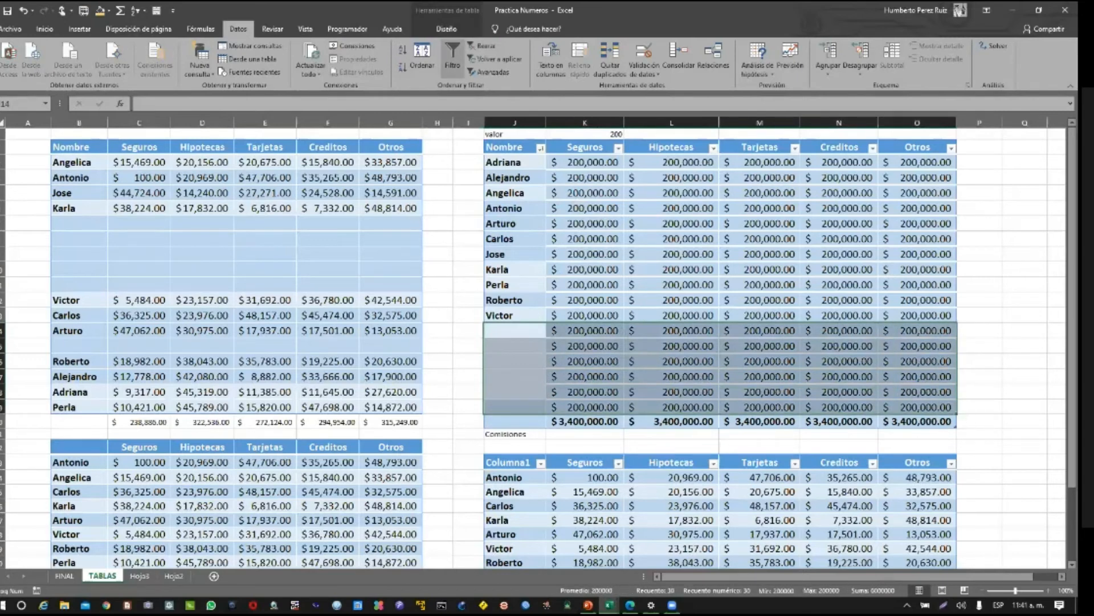
{"action": "left_click_drag", "start_coordinate": [924, 422], "coordinate": [515, 153]}
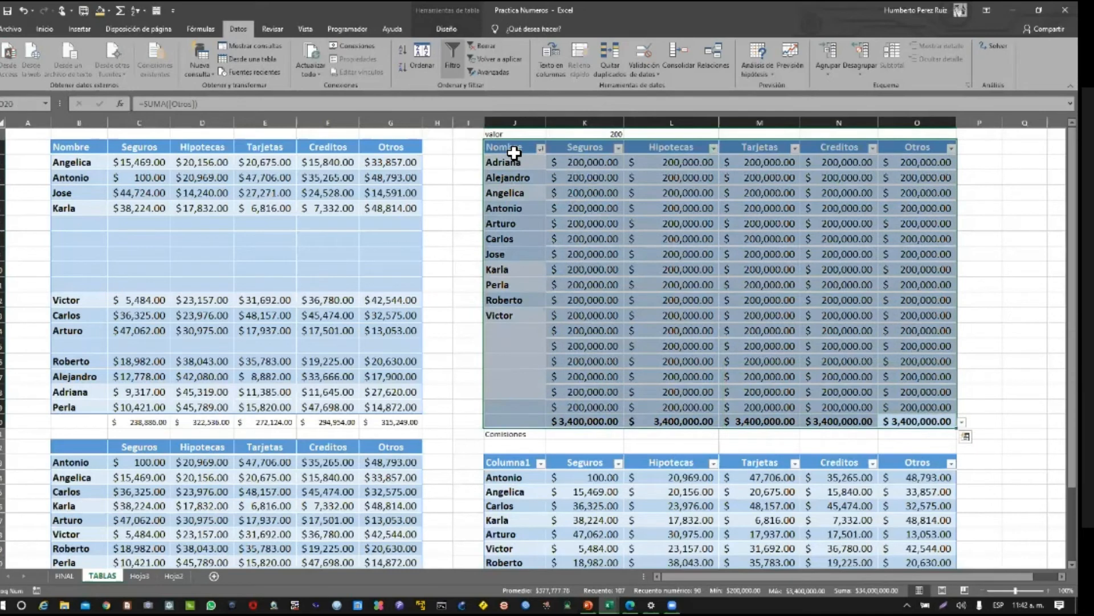
{"action": "left_click", "coordinate": [152, 227]}
{"action": "left_click", "coordinate": [142, 179]}
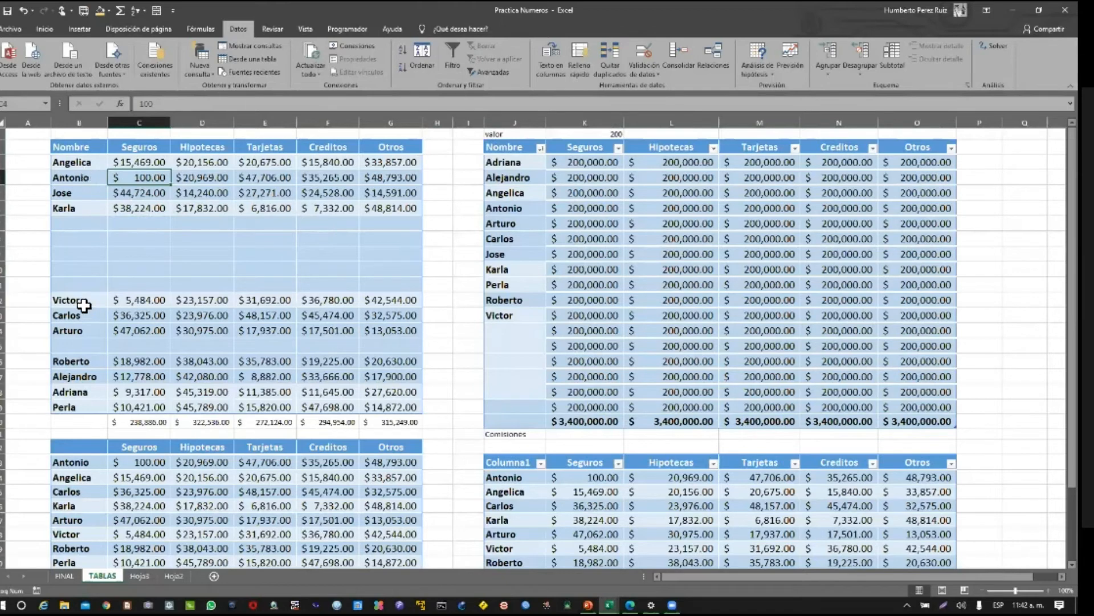
{"action": "left_click_drag", "start_coordinate": [122, 303], "coordinate": [409, 335]}
{"action": "left_click_drag", "start_coordinate": [80, 361], "coordinate": [375, 408]}
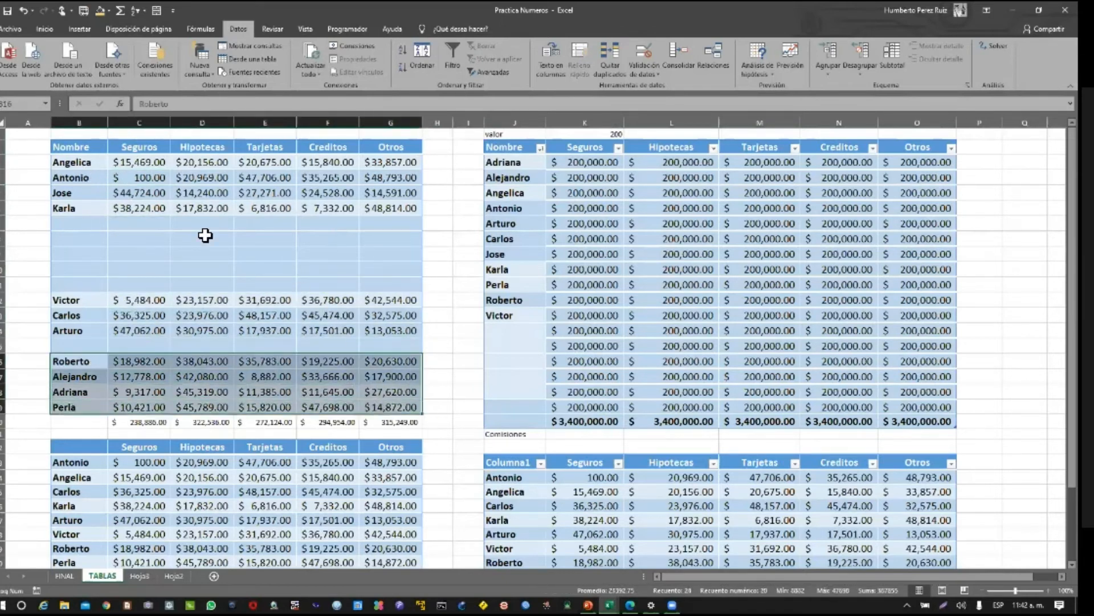
{"action": "left_click", "coordinate": [197, 237]}
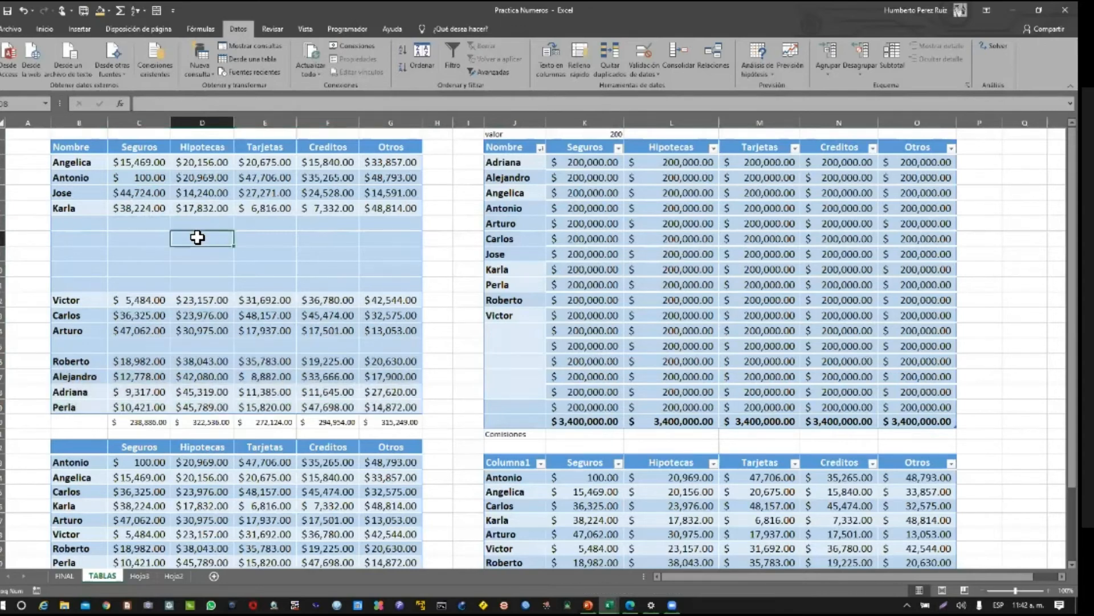
{"action": "left_click_drag", "start_coordinate": [63, 147], "coordinate": [418, 411]}
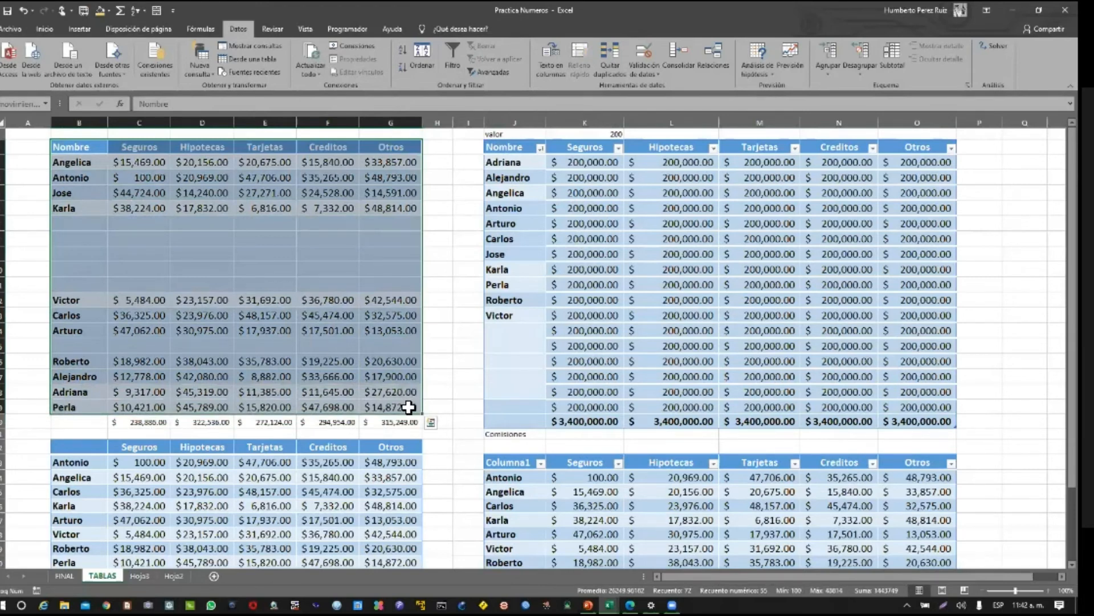
Review the Nombre header and the Seguros formulas in K7 and K11, comparing that table with the range B2:G19
{"action": "left_click", "coordinate": [578, 228]}
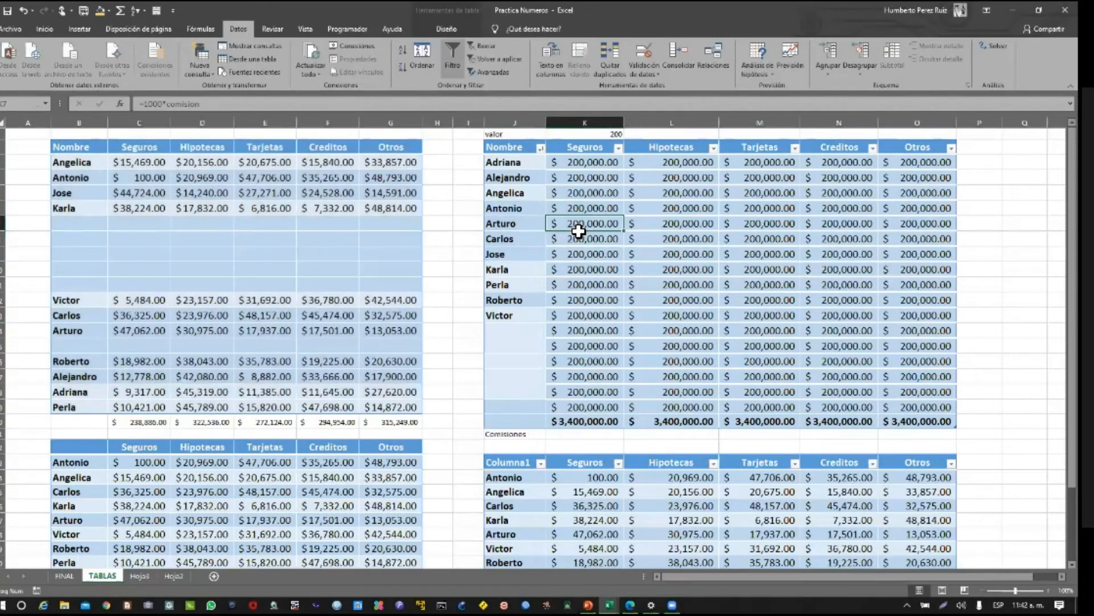
{"action": "left_click", "coordinate": [514, 149]}
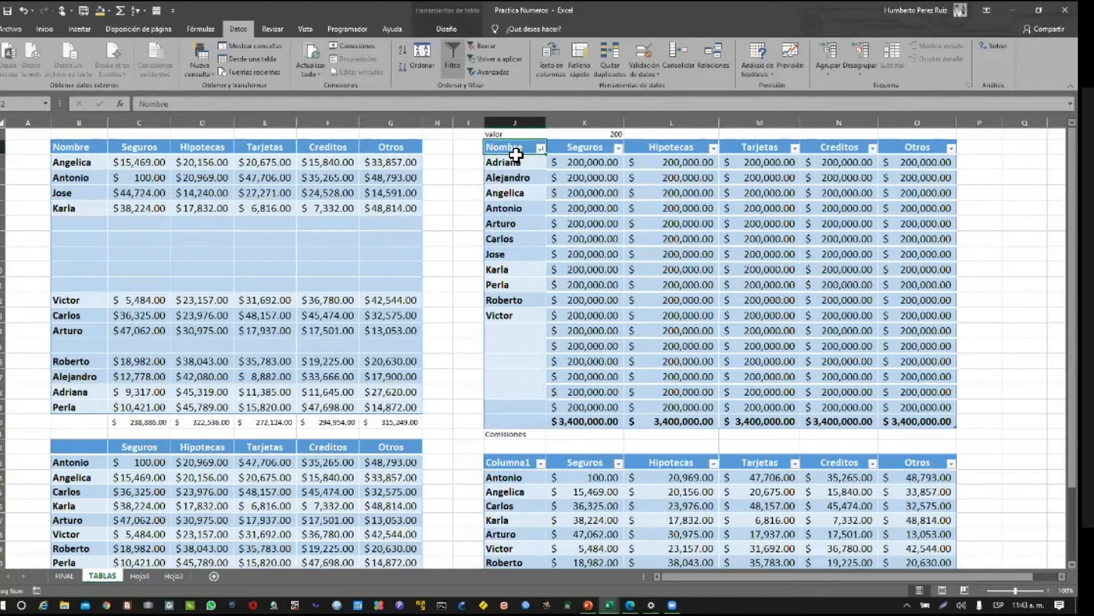
{"action": "left_click", "coordinate": [576, 283]}
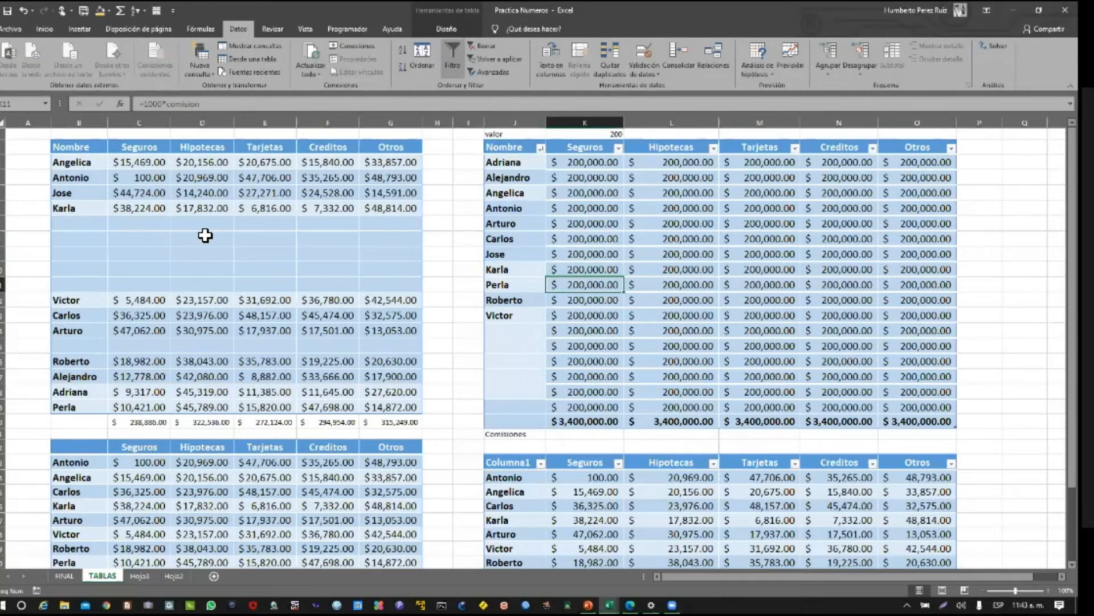
{"action": "left_click_drag", "start_coordinate": [77, 147], "coordinate": [358, 399]}
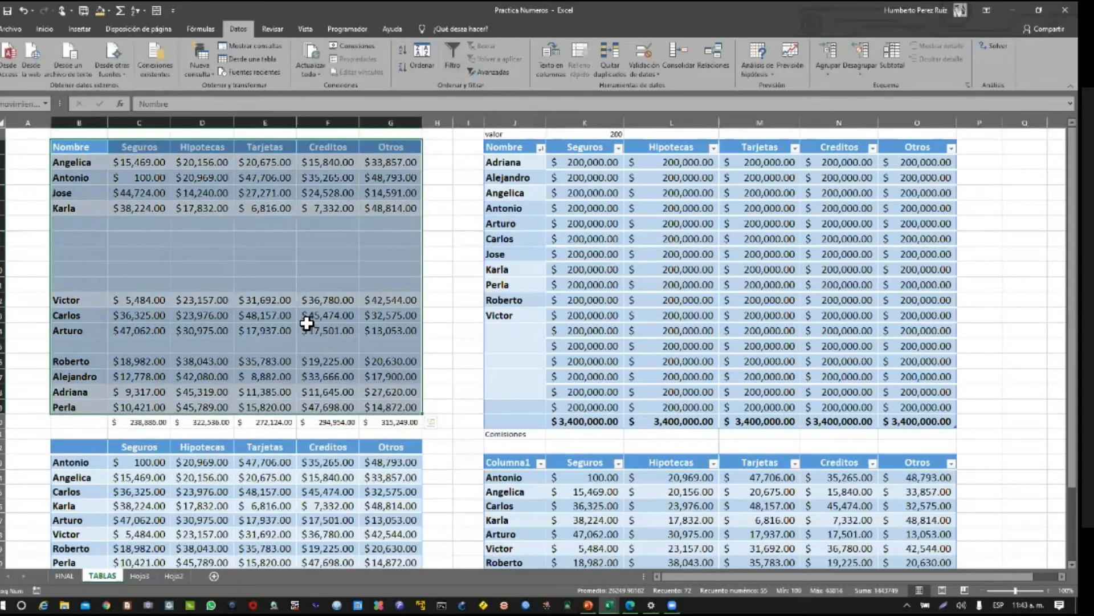
{"action": "left_click", "coordinate": [565, 242]}
{"action": "left_click", "coordinate": [534, 213]}
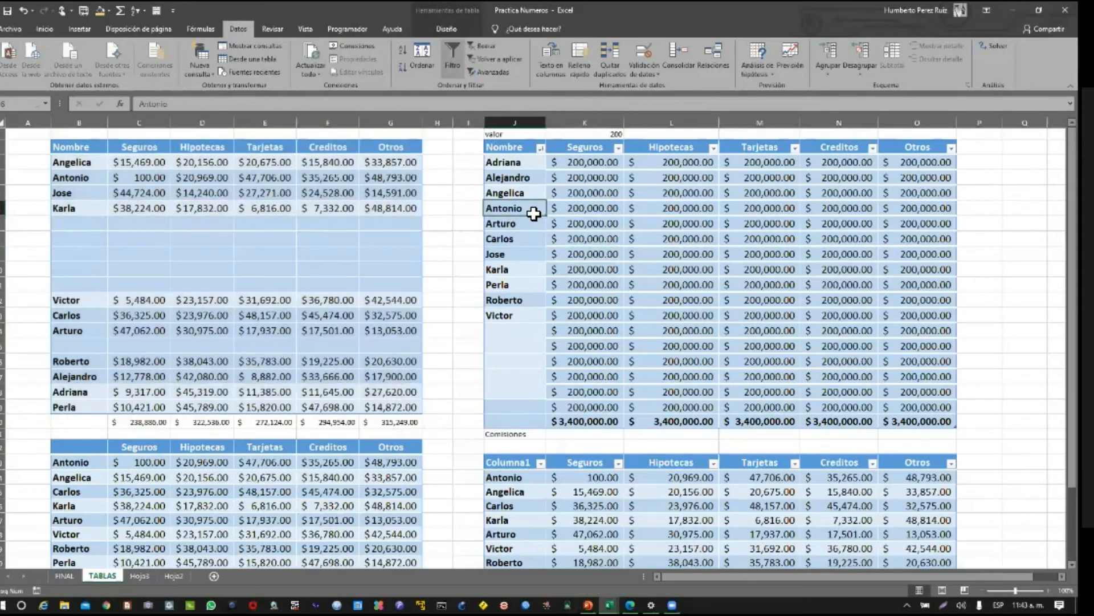
Review the sorted names and the nameless rows J14 to J16 in the table J2:O20, glancing at the two lower tables
{"action": "left_click", "coordinate": [532, 193]}
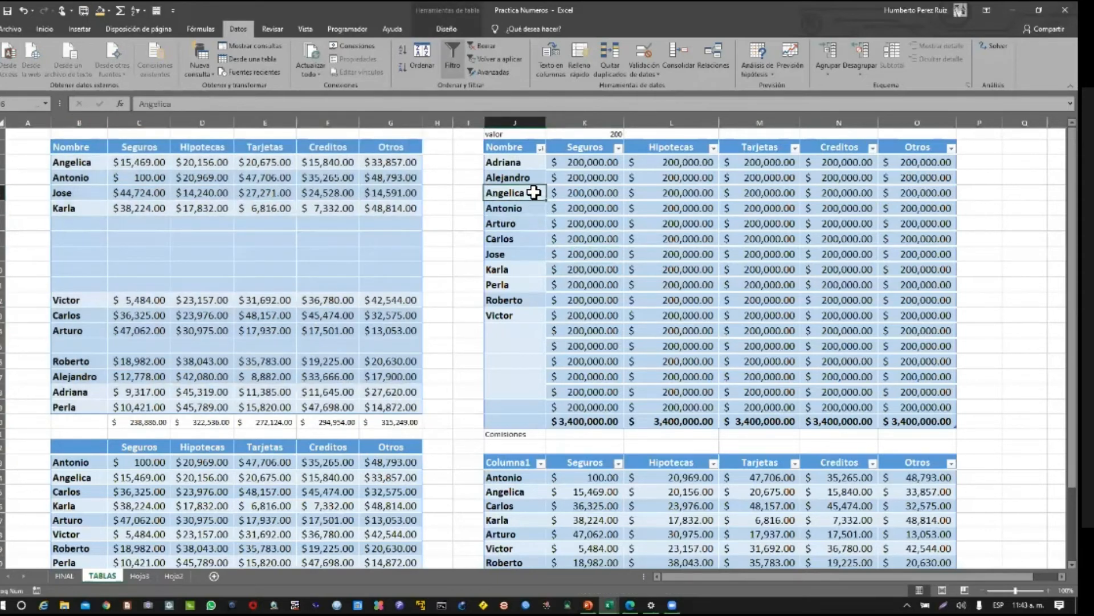
{"action": "left_click", "coordinate": [540, 331]}
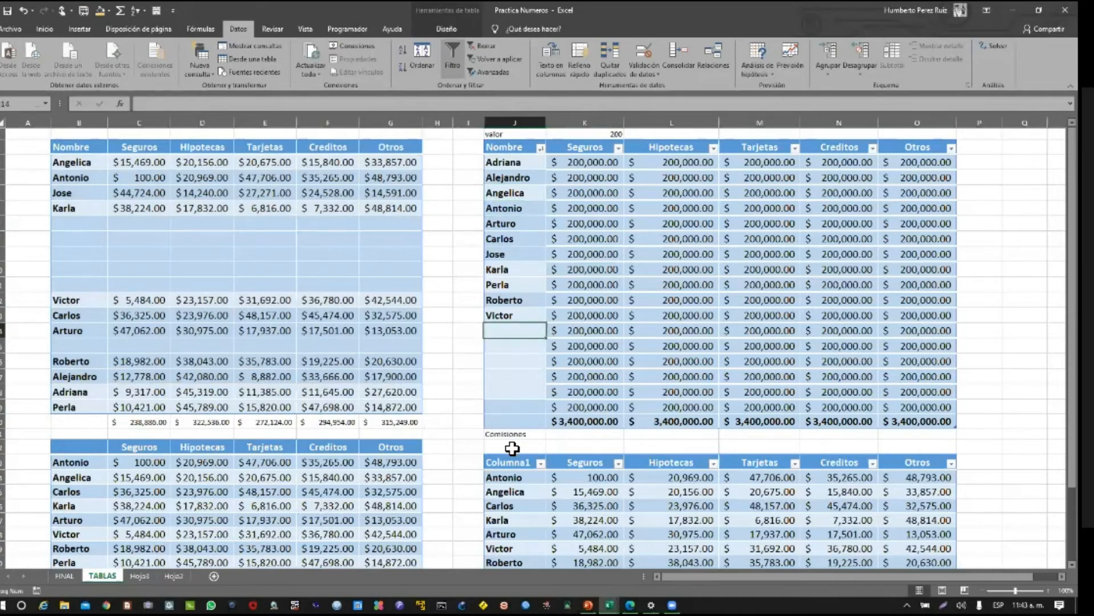
{"action": "scroll", "coordinate": [440, 445], "scroll_direction": "down", "scroll_amount": 3}
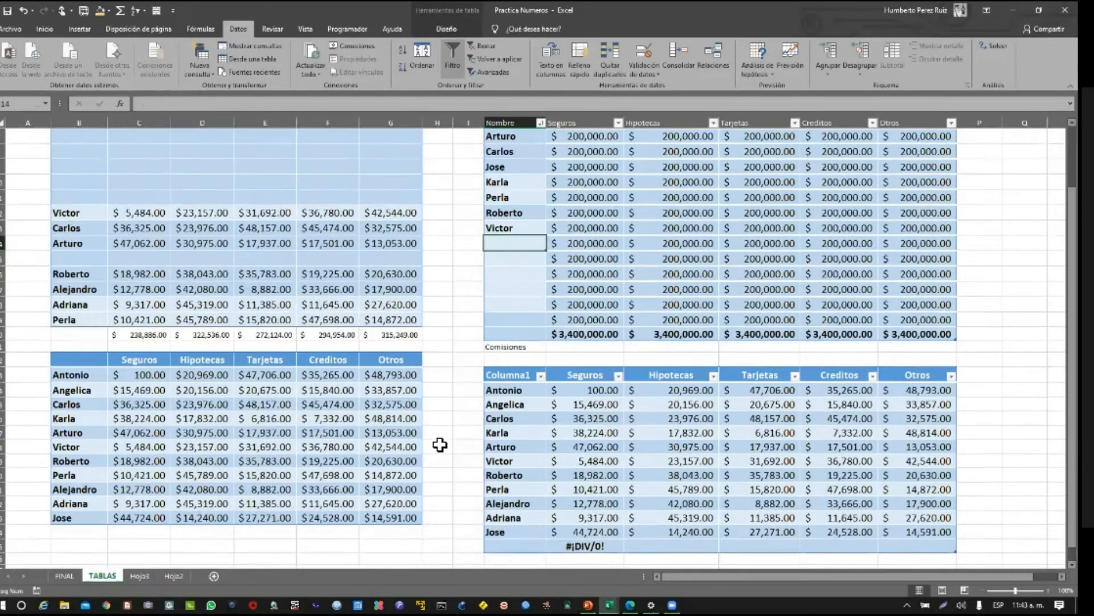
{"action": "scroll", "coordinate": [450, 446], "scroll_direction": "up", "scroll_amount": 3}
{"action": "left_click", "coordinate": [510, 363]}
{"action": "left_click", "coordinate": [513, 345]}
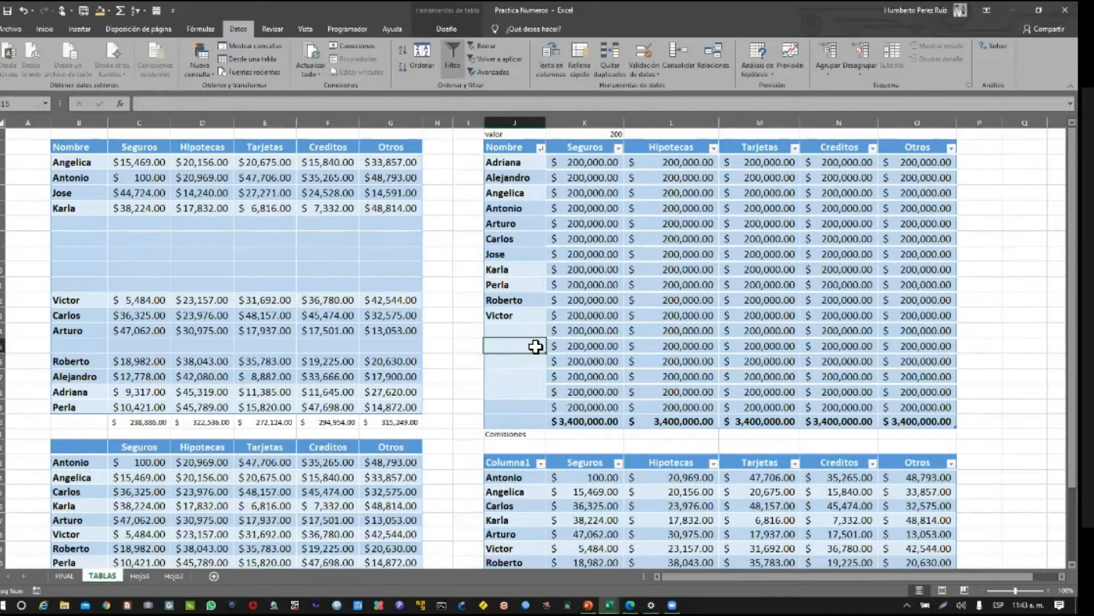
Open the Name Manager, inspect the titulos name and view the edit settings of the first listed name without changing them
{"action": "left_click", "coordinate": [199, 31]}
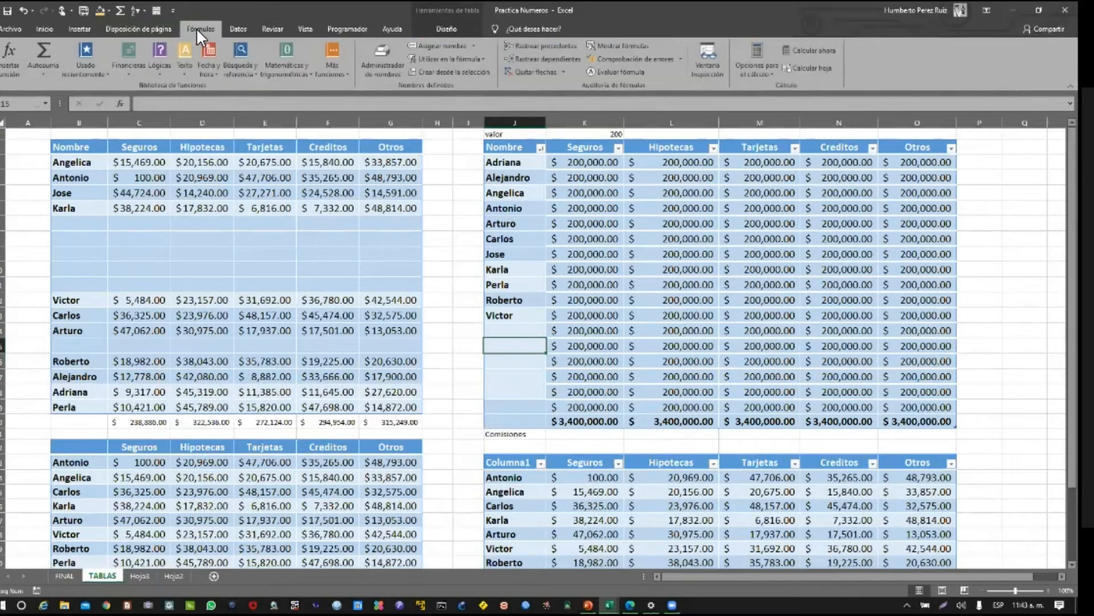
{"action": "left_click", "coordinate": [385, 66]}
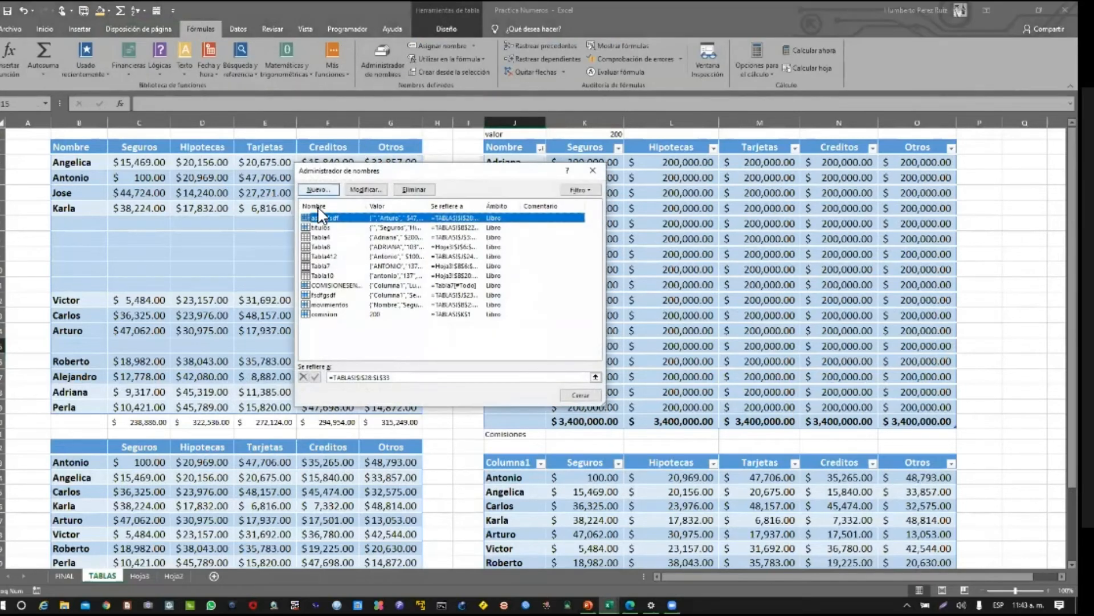
{"action": "left_click", "coordinate": [339, 229]}
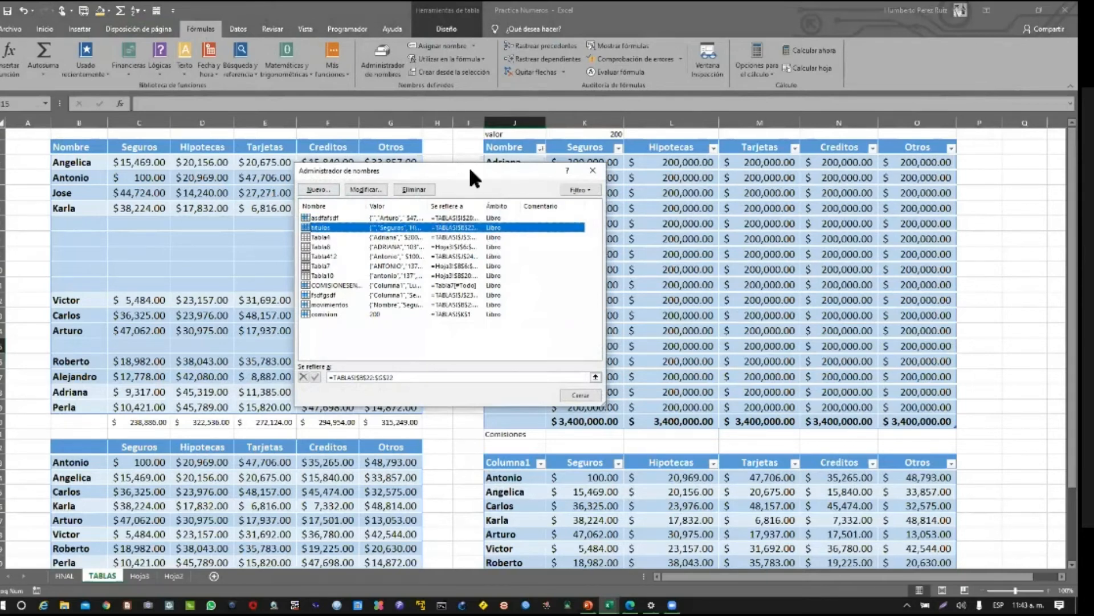
{"action": "left_click_drag", "start_coordinate": [472, 169], "coordinate": [337, 140]}
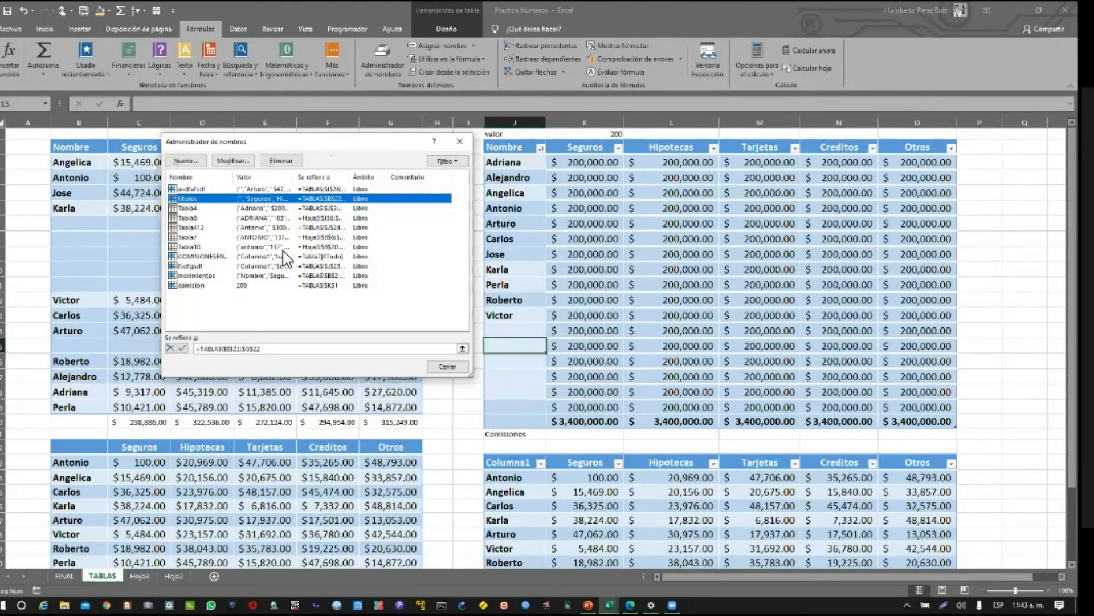
{"action": "left_click", "coordinate": [213, 190]}
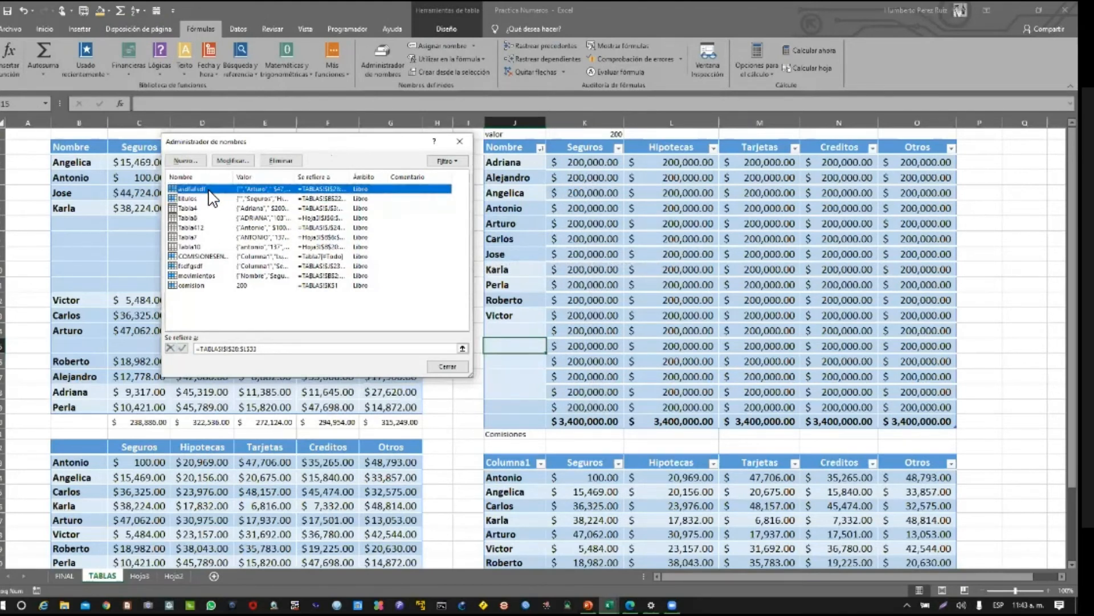
{"action": "double_click", "coordinate": [210, 190]}
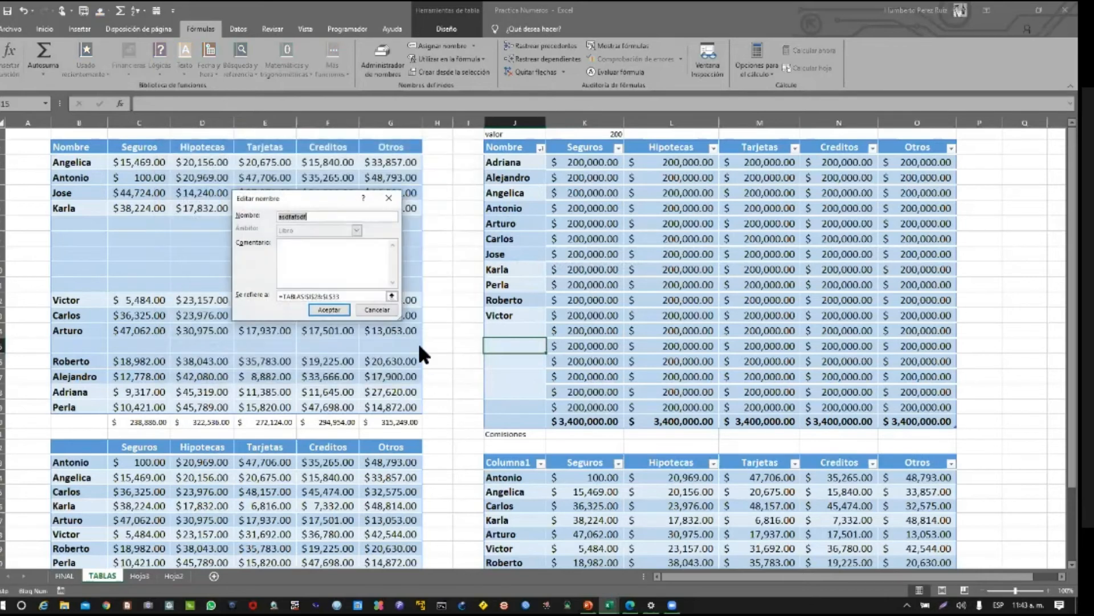
{"action": "left_click", "coordinate": [378, 311]}
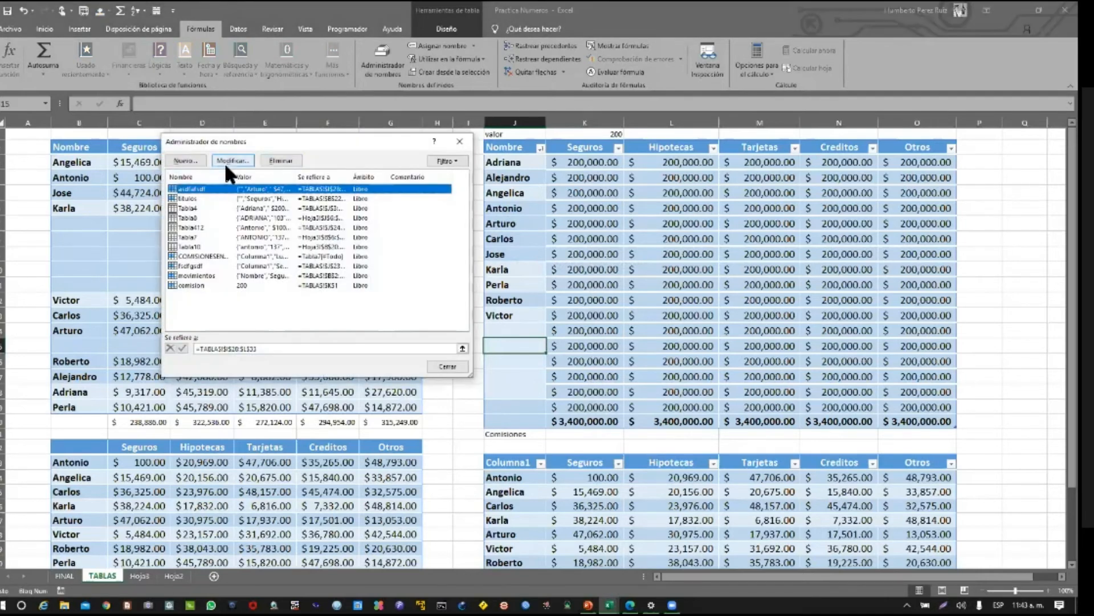
{"action": "left_click", "coordinate": [224, 163]}
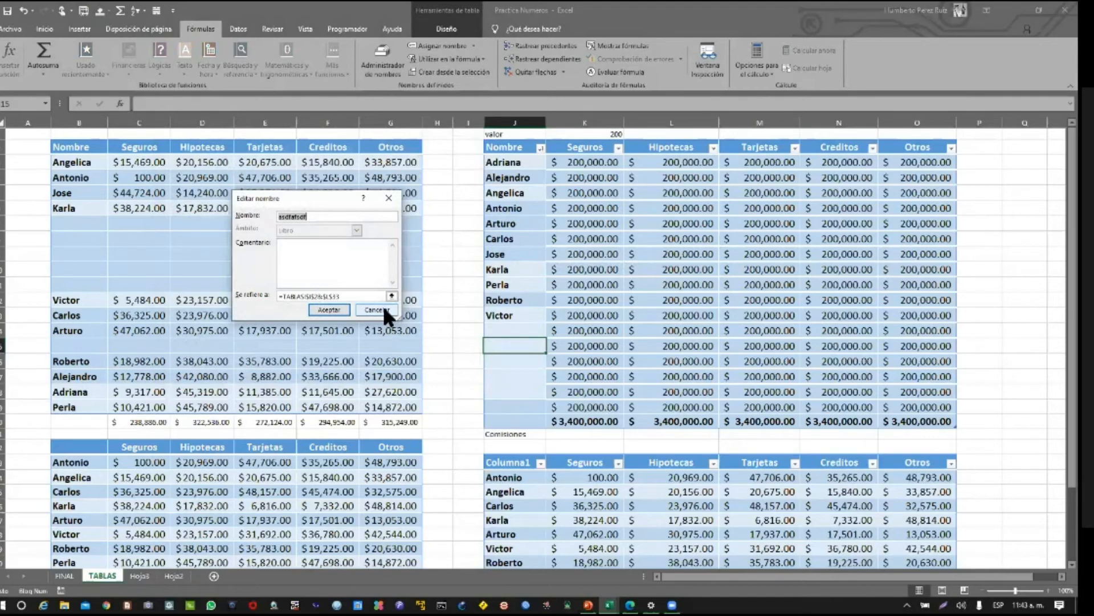
{"action": "left_click", "coordinate": [384, 311]}
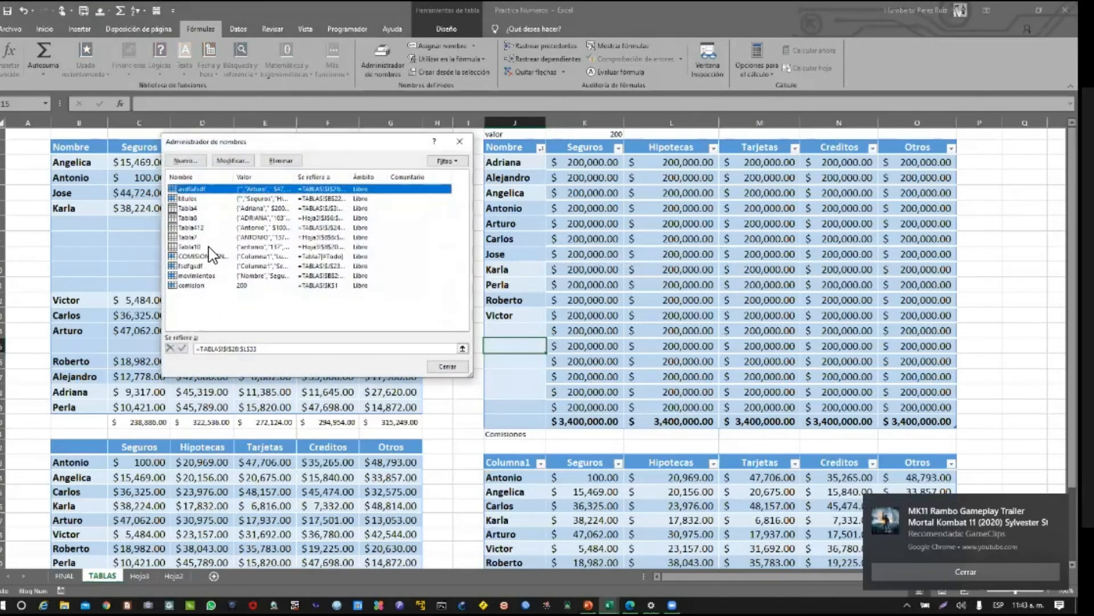
Rename the table Tabla4 as comisiones2020 and close the Name Manager
{"action": "left_click", "coordinate": [194, 208]}
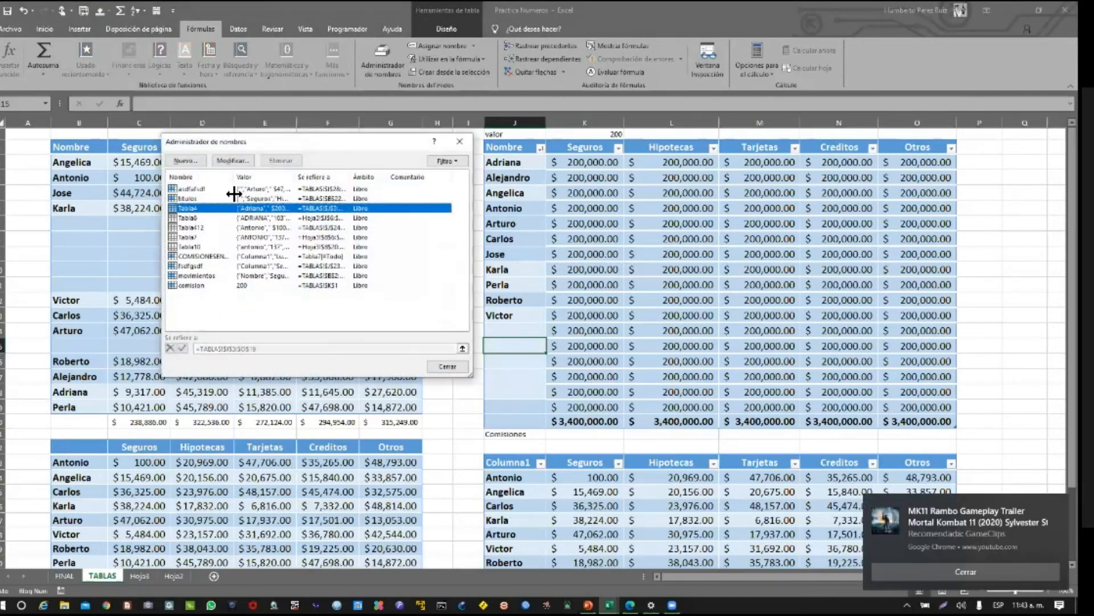
{"action": "left_click", "coordinate": [234, 161]}
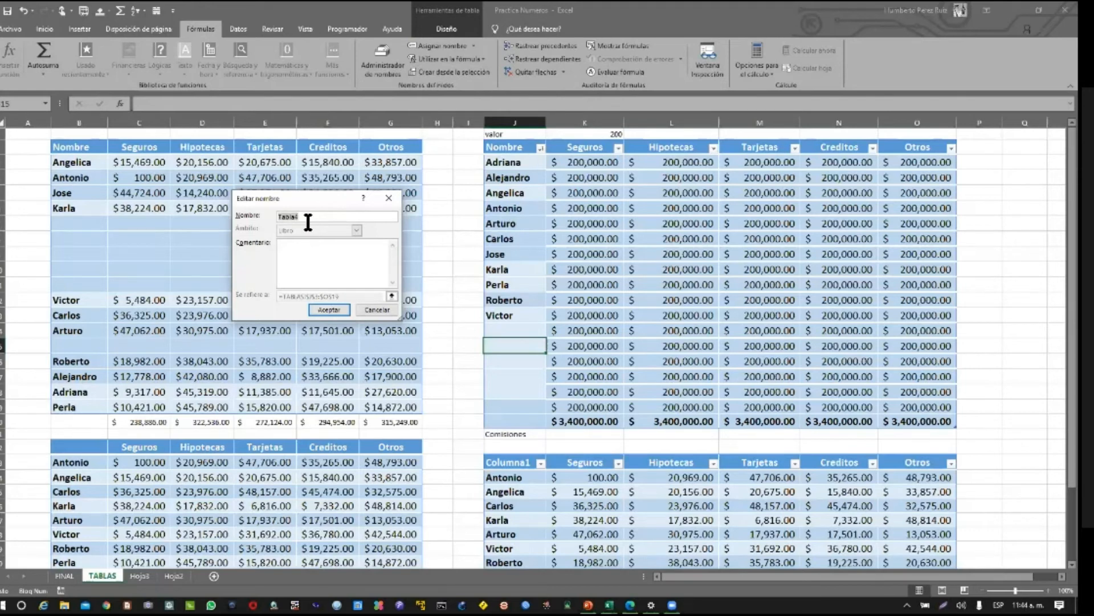
{"action": "type", "text": "comisione"}
{"action": "type", "text": "_2020"}
{"action": "key", "text": "Return"}
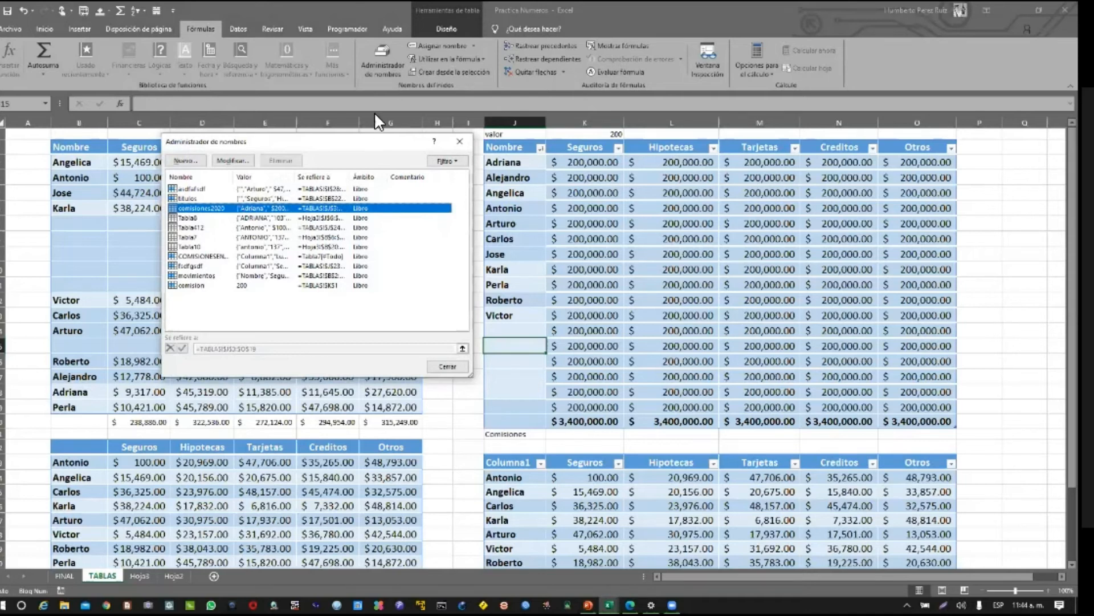
{"action": "left_click_drag", "start_coordinate": [359, 150], "coordinate": [399, 171]}
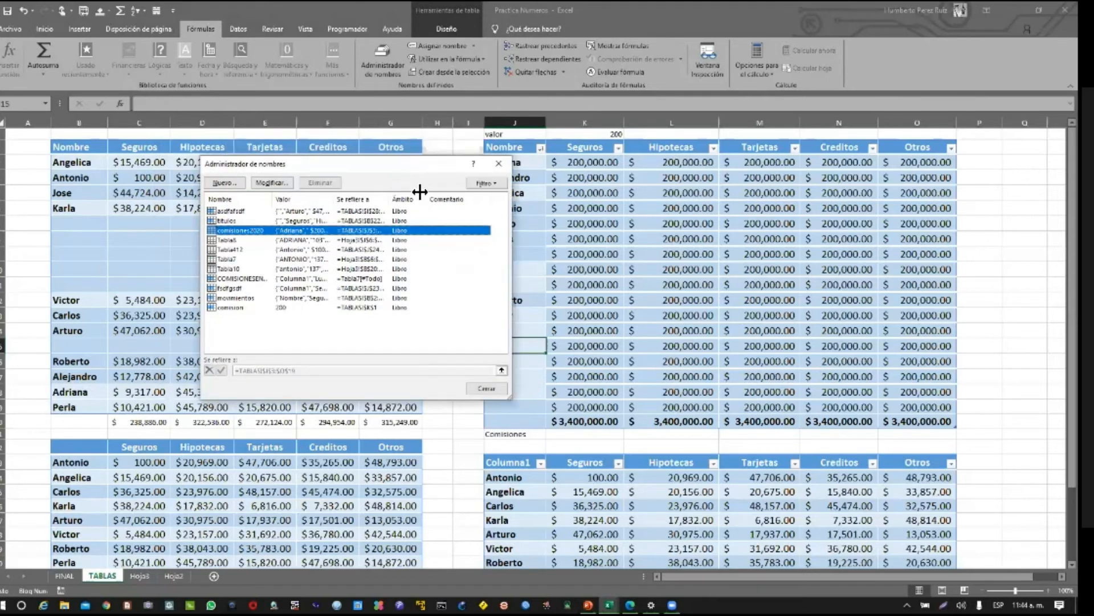
{"action": "left_click", "coordinate": [486, 388]}
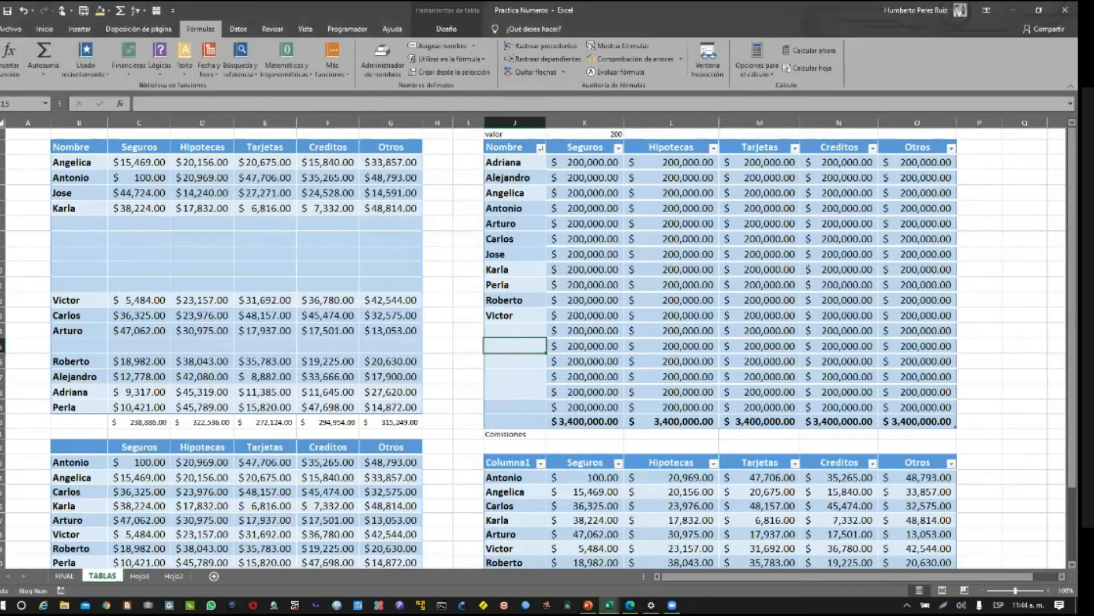
Show the FINAL sheet, and switch to PowerPoint to display slide 9 of the Excel Básico presentation
{"action": "left_click", "coordinate": [450, 382]}
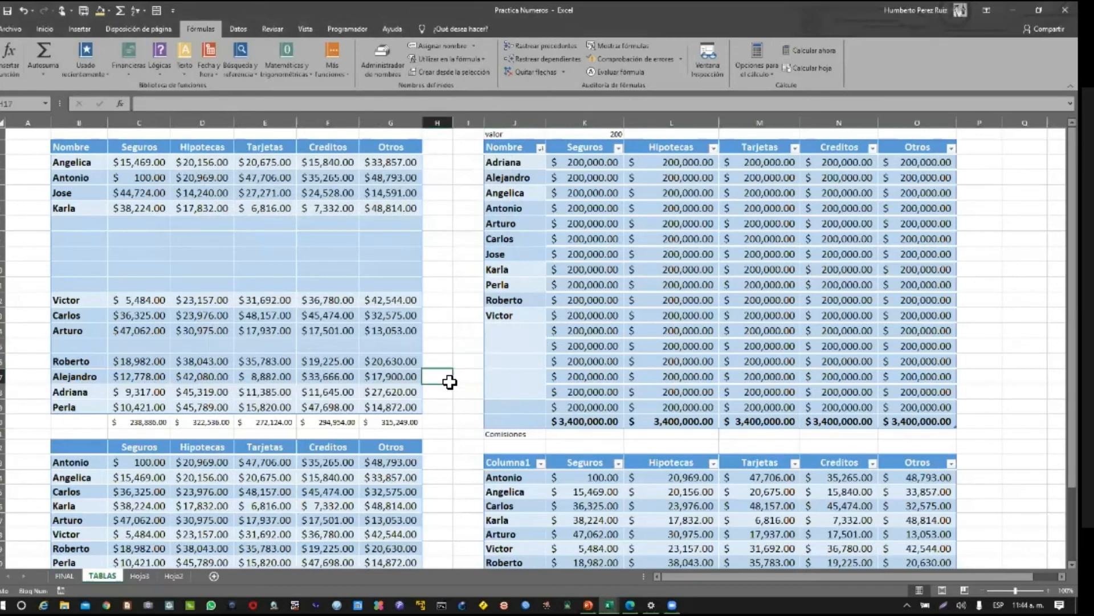
{"action": "left_click", "coordinate": [448, 421]}
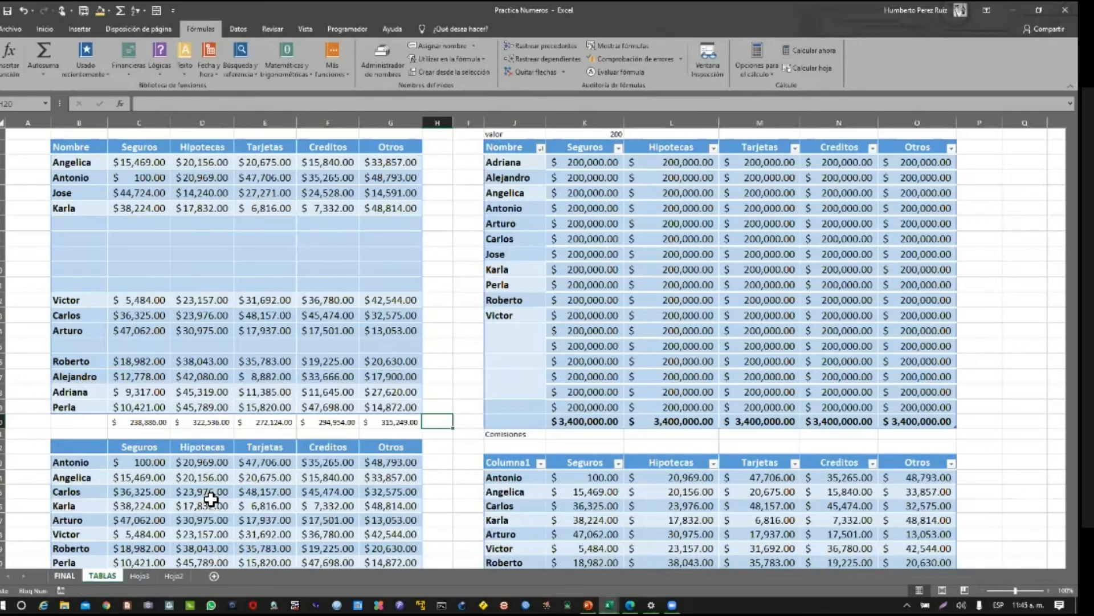
{"action": "key", "text": "ctrl+Page_Up"}
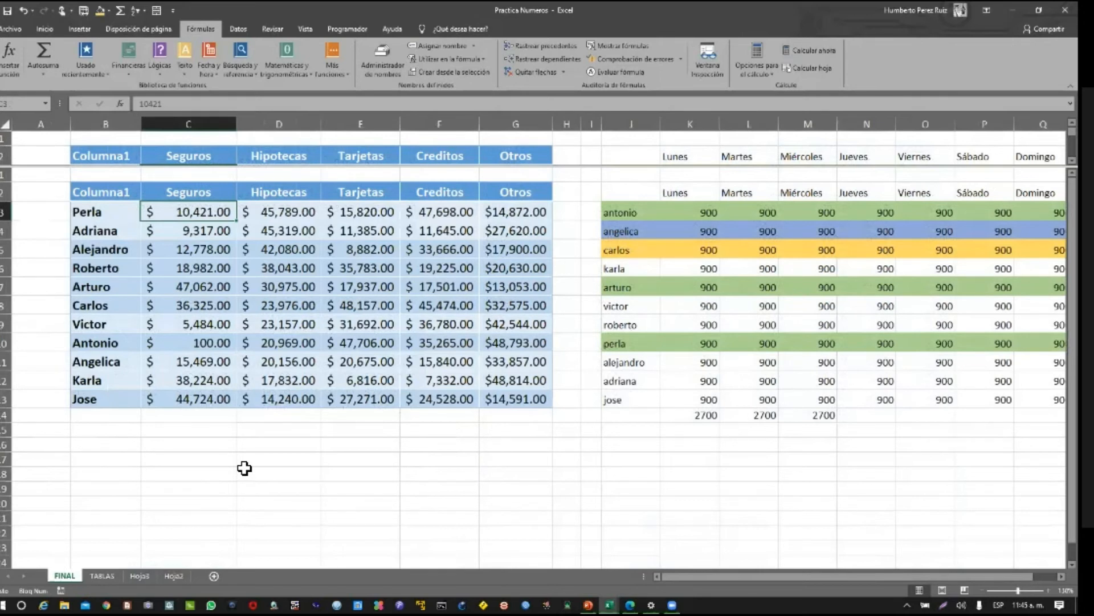
{"action": "left_click", "coordinate": [207, 419]}
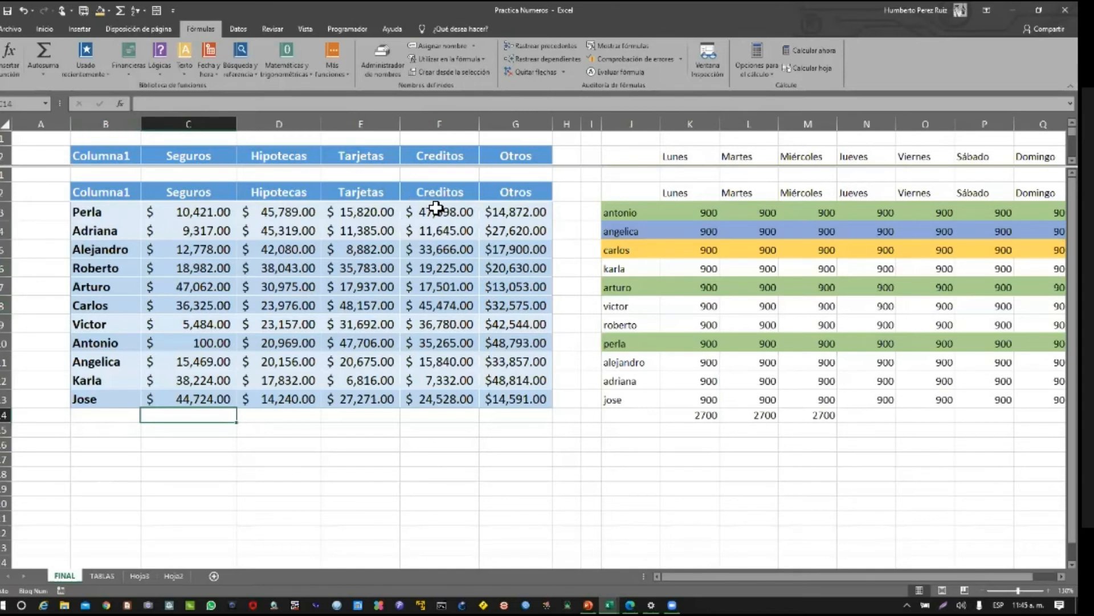
{"action": "left_click", "coordinate": [690, 503]}
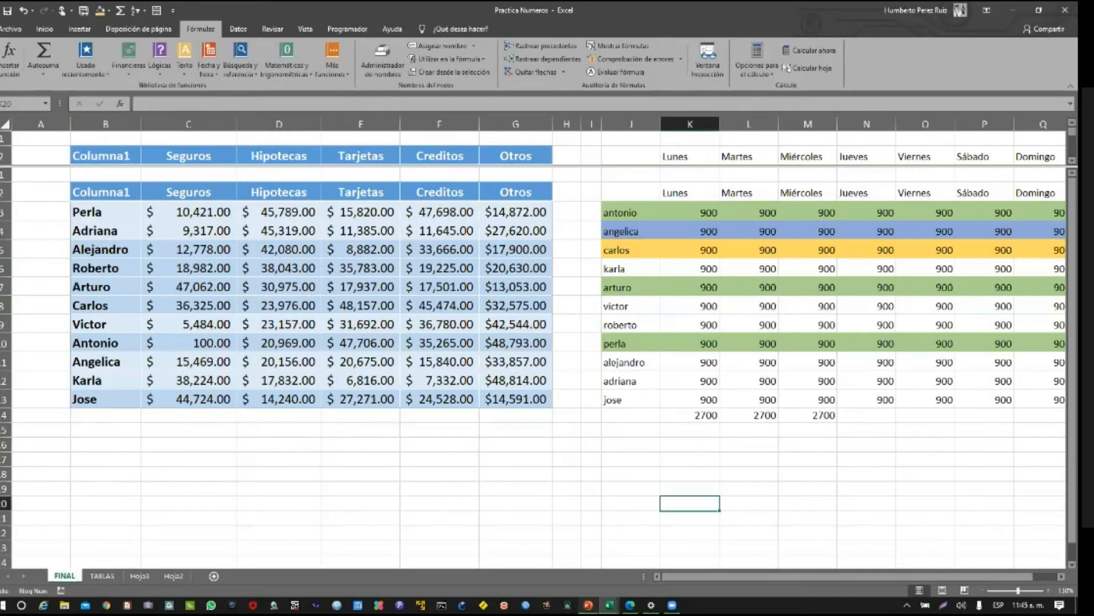
{"action": "key", "text": "alt+Tab"}
{"action": "left_click", "coordinate": [14, 288]}
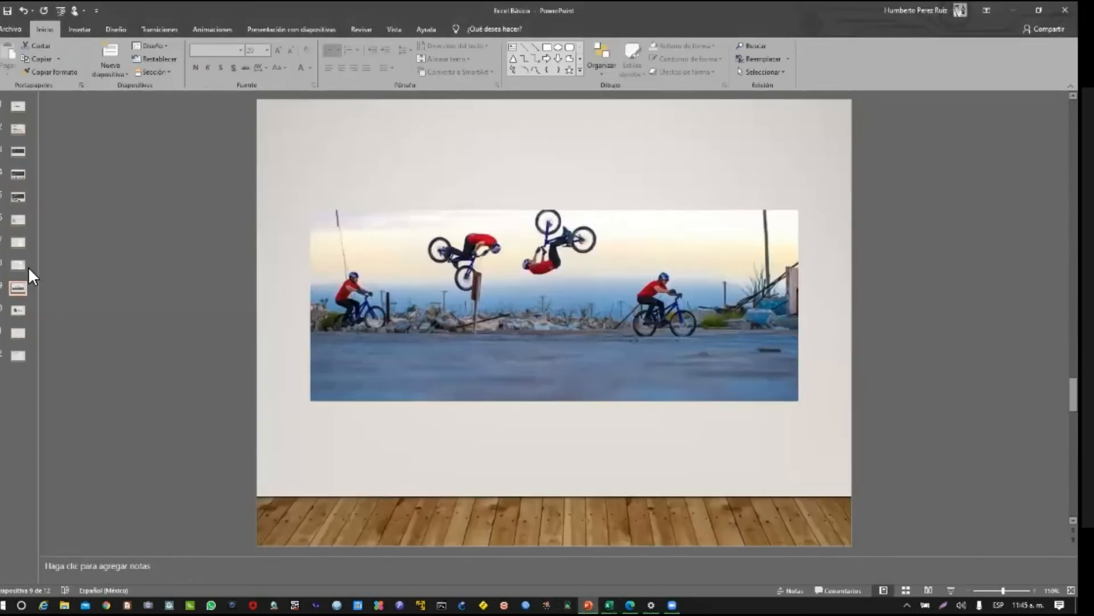
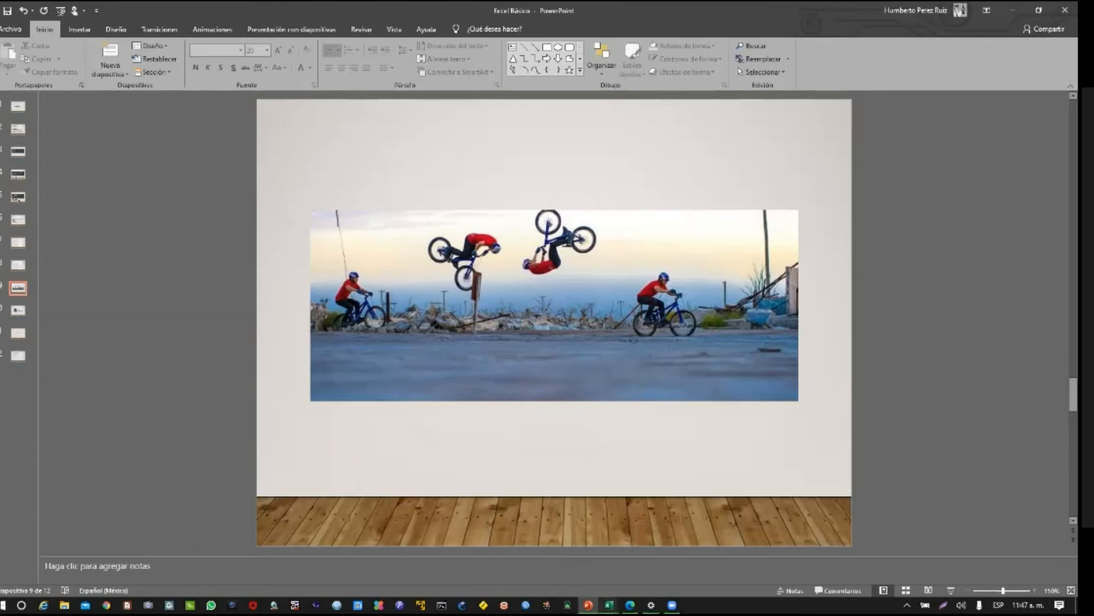
Switch back to the Practica Numeros workbook in Excel and remove the horizontal window split from the FINAL sheet
{"action": "left_click", "coordinate": [609, 605]}
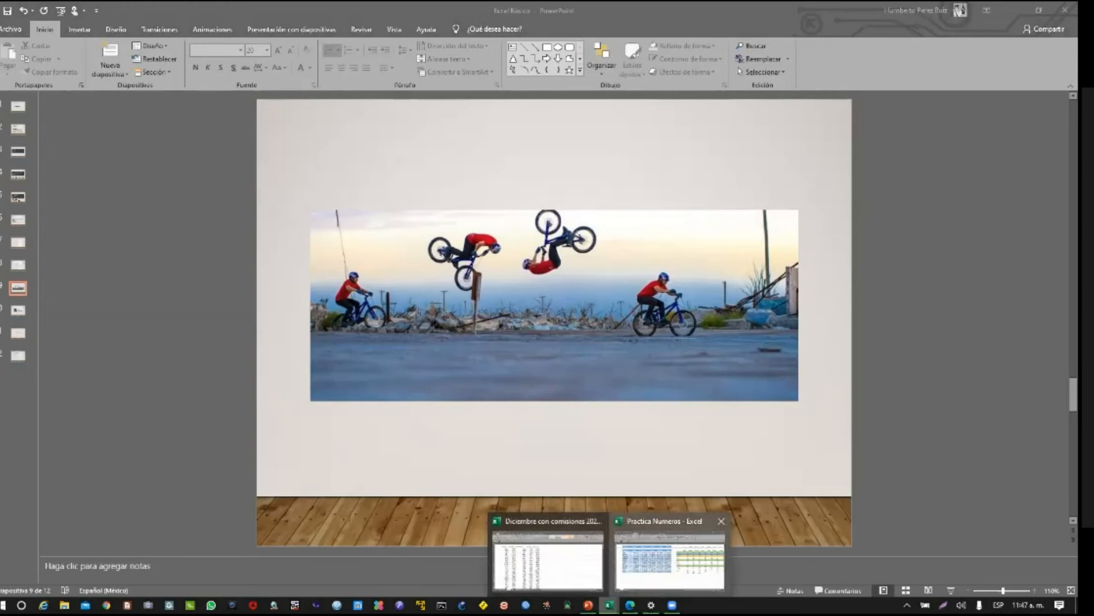
{"action": "left_click", "coordinate": [670, 562]}
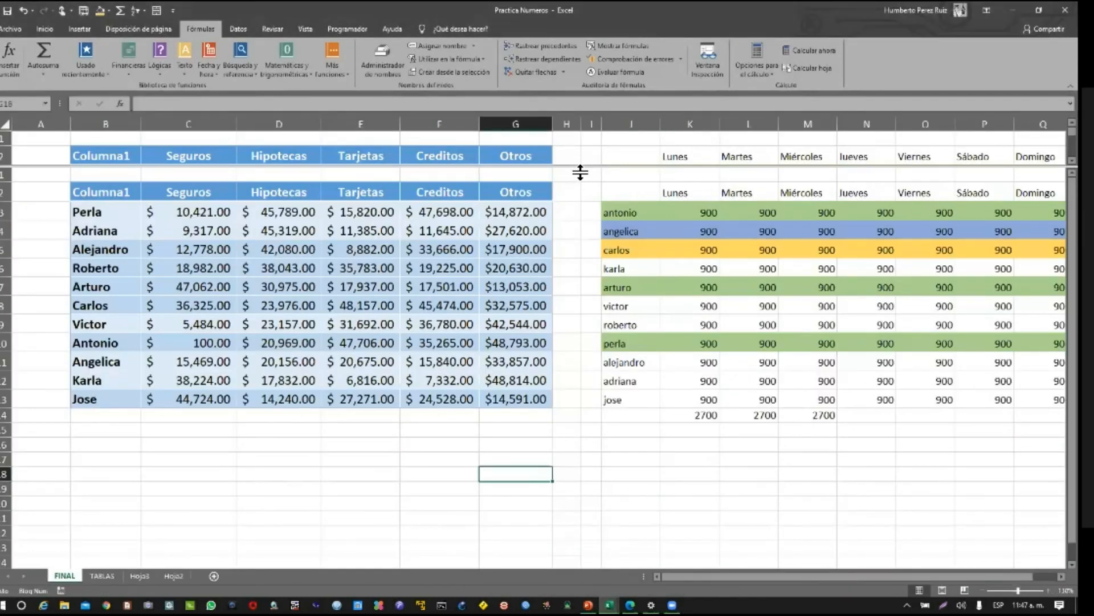
{"action": "double_click", "coordinate": [581, 172]}
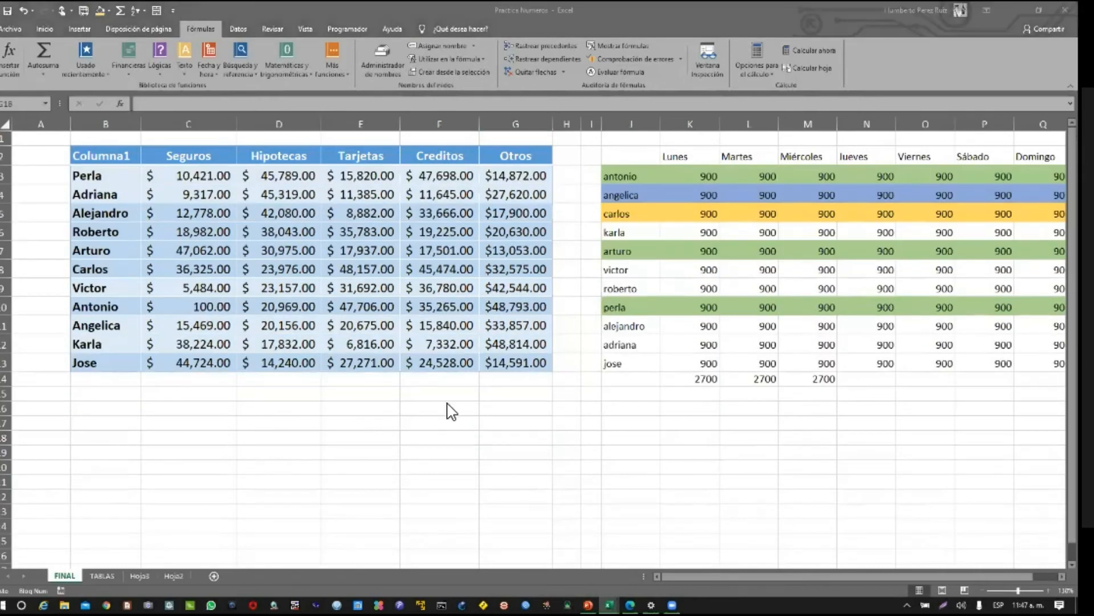
{"action": "left_click", "coordinate": [567, 408]}
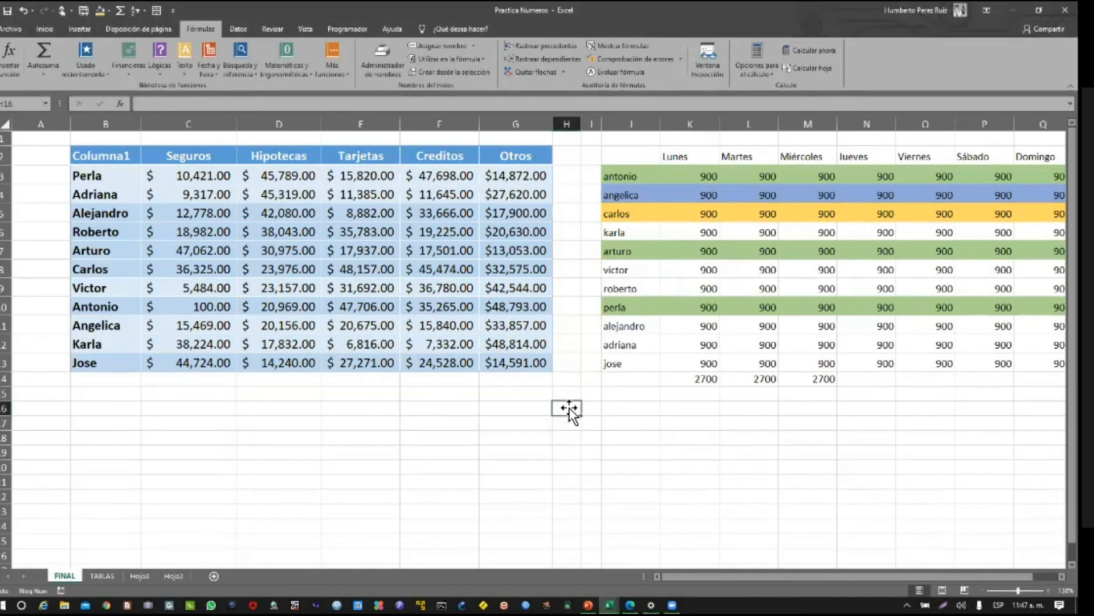
{"action": "left_click", "coordinate": [567, 395]}
{"action": "left_click", "coordinate": [569, 379]}
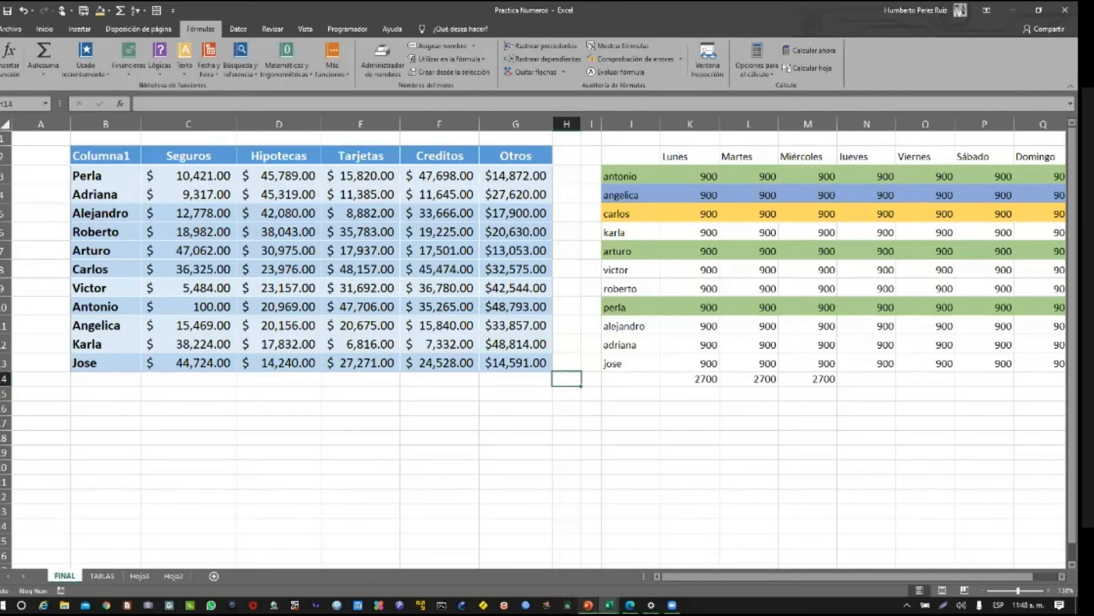
{"action": "key", "text": "alt+Tab"}
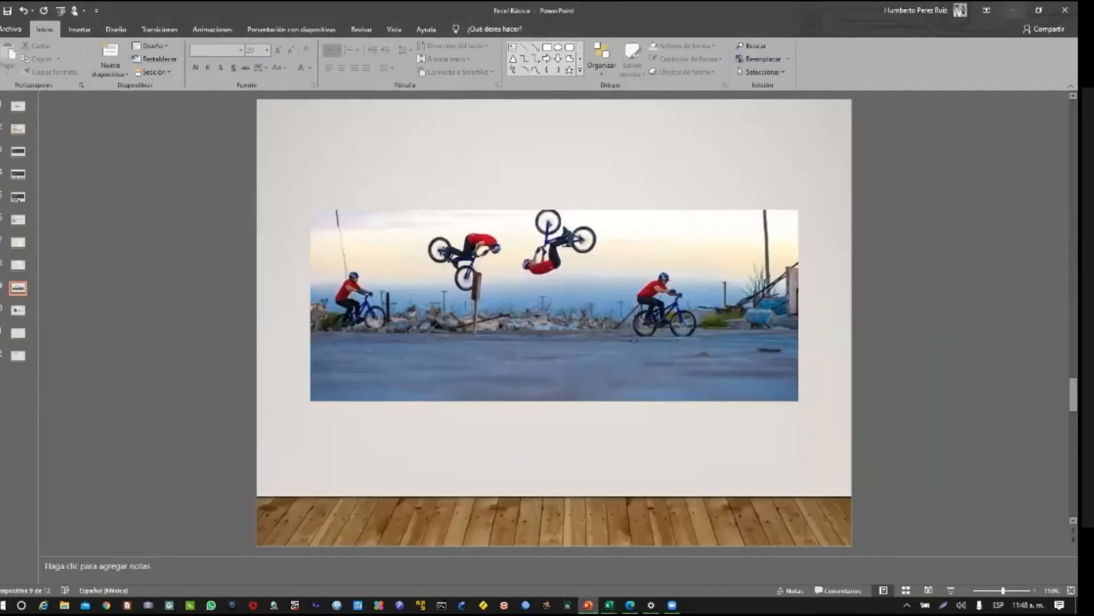
{"action": "key", "text": "alt+Tab"}
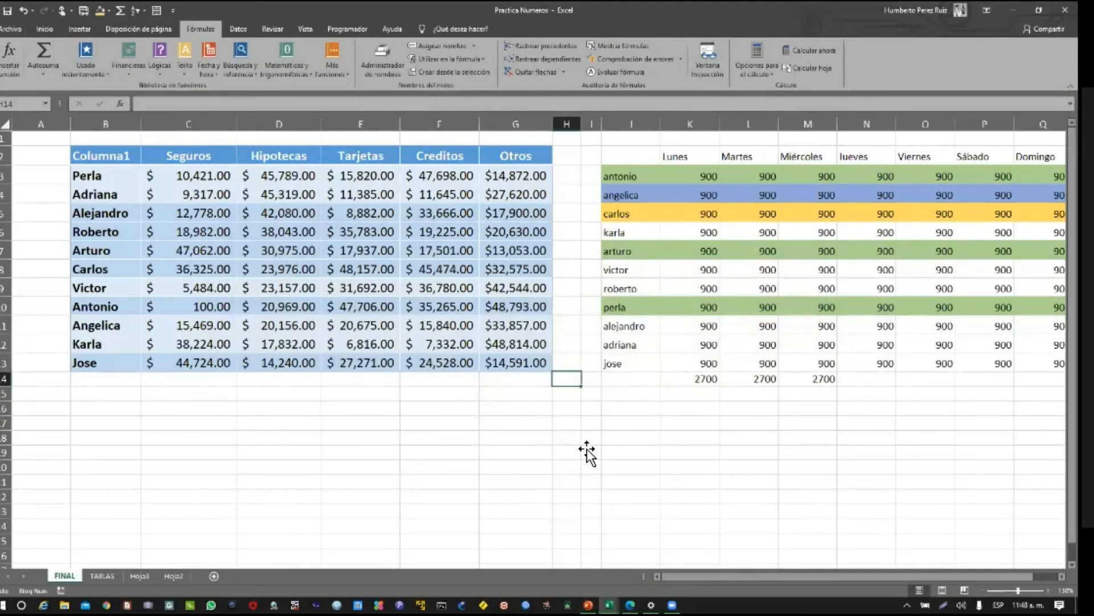
{"action": "left_click", "coordinate": [500, 426]}
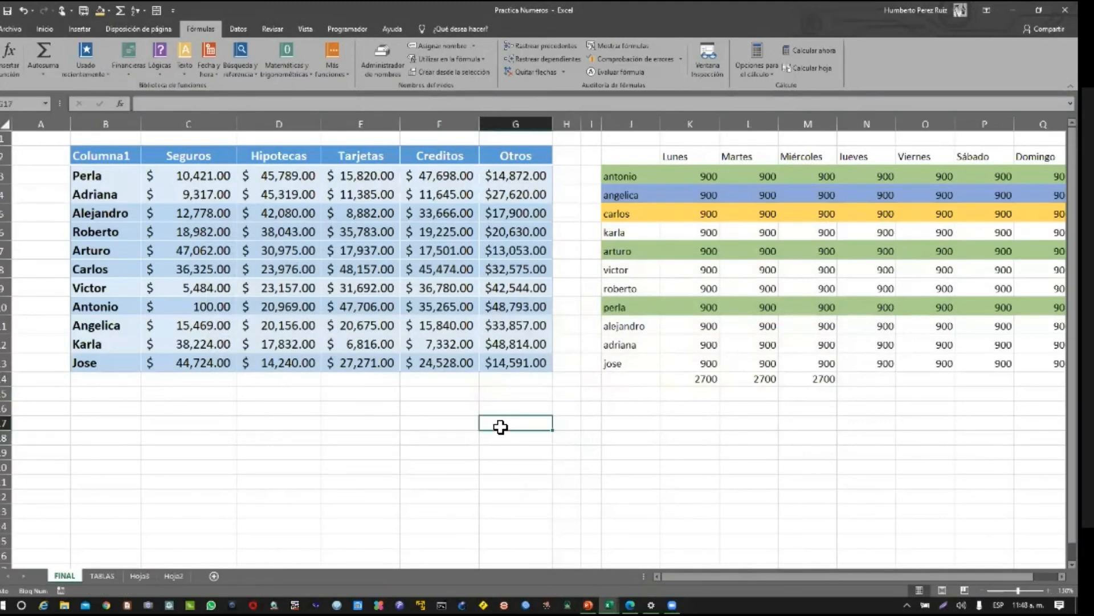
{"action": "left_click", "coordinate": [445, 413]}
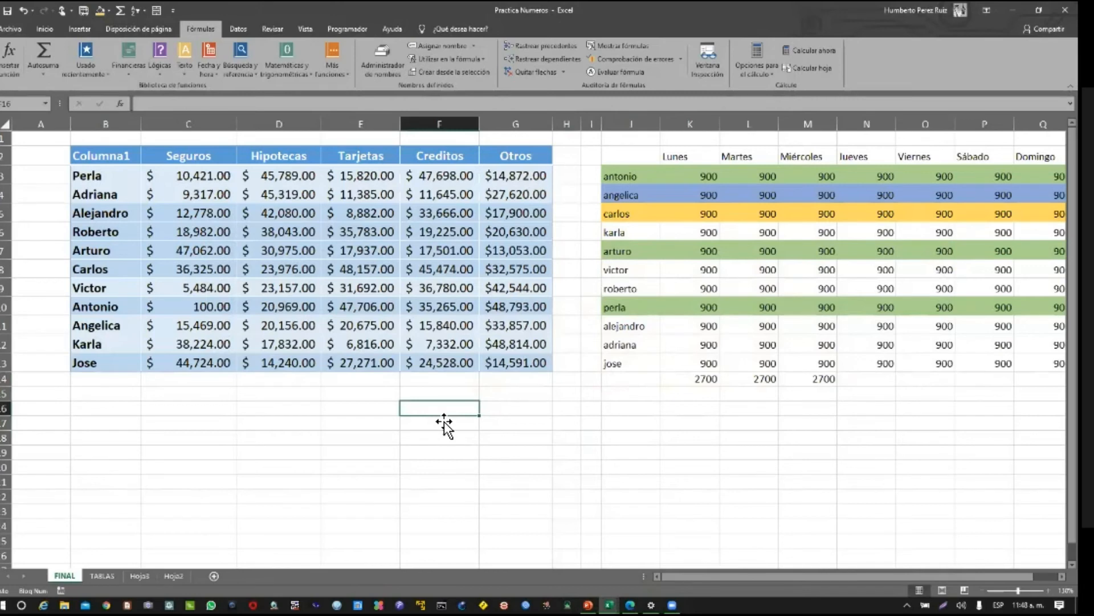
{"action": "left_click", "coordinate": [331, 440]}
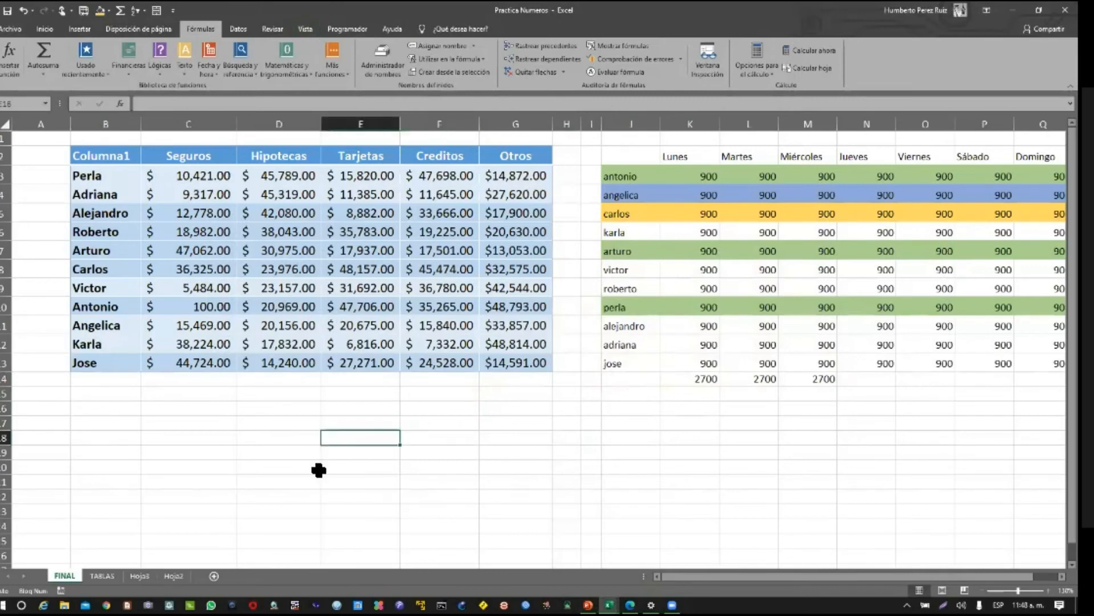
Look over the Hoja3 and TABLAS sheets and show the Hoja2 sheet
{"action": "left_click", "coordinate": [177, 576]}
{"action": "left_click", "coordinate": [139, 575]}
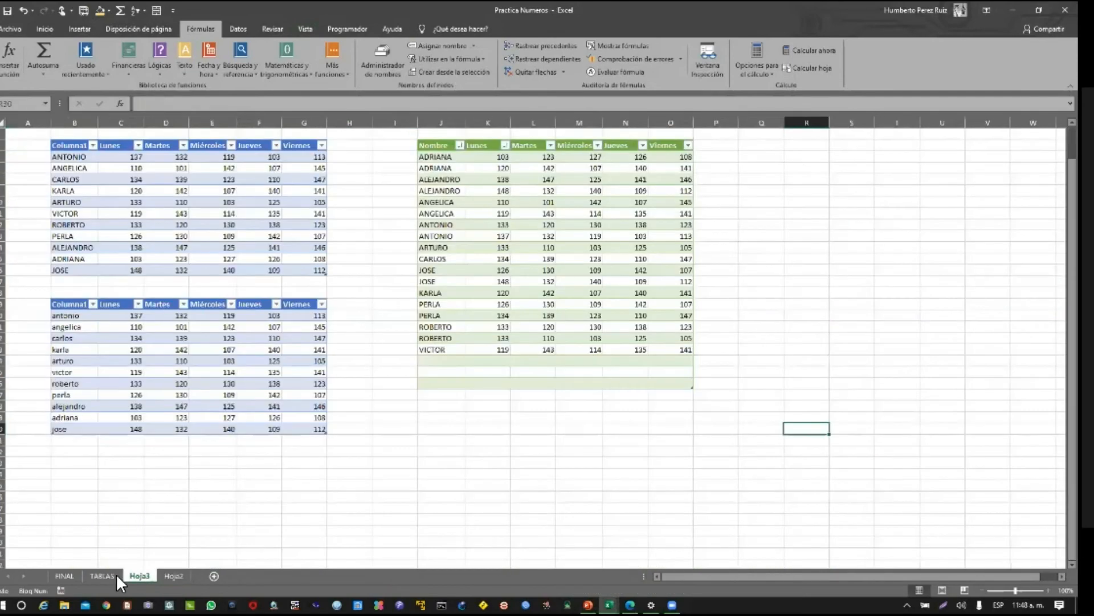
{"action": "left_click", "coordinate": [100, 574]}
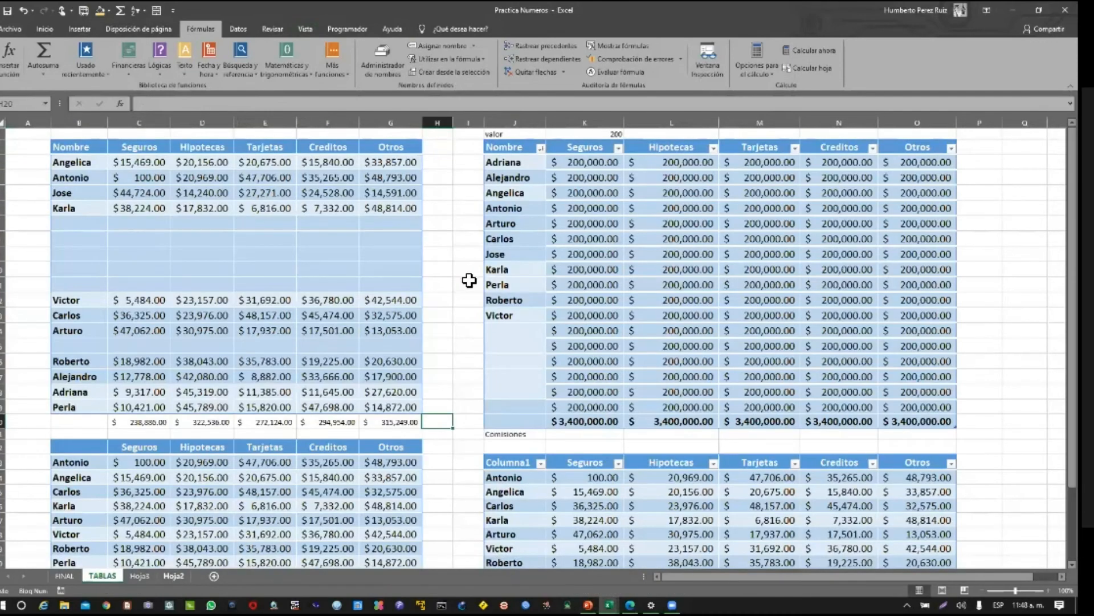
{"action": "left_click", "coordinate": [171, 575]}
{"action": "left_click", "coordinate": [471, 279]}
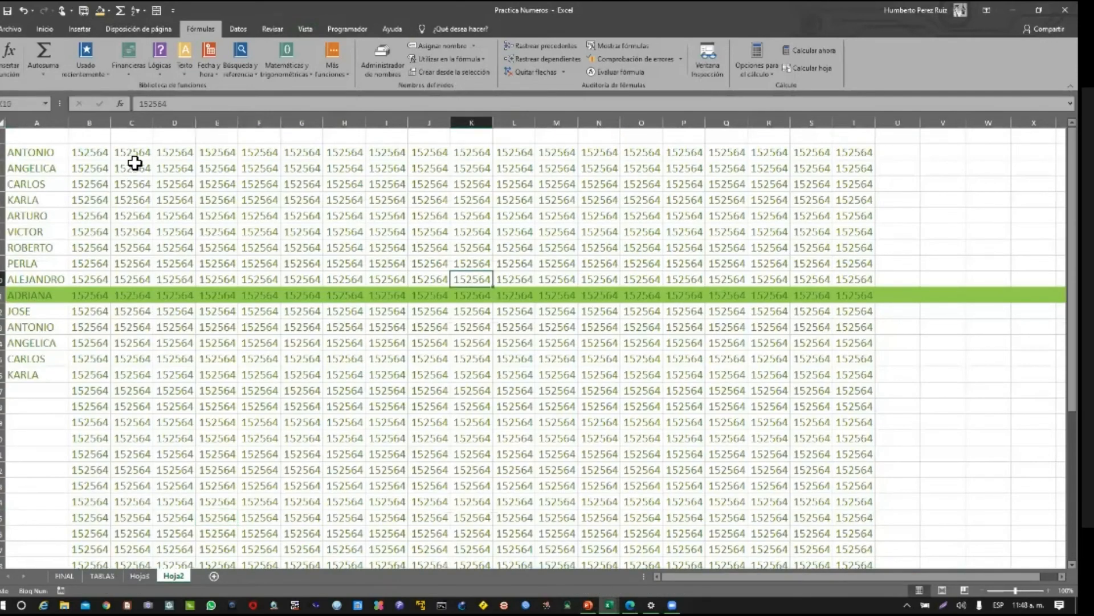
Enter enero in cell B1 and fill the month names across row 1 through diciembre in M1
{"action": "left_click", "coordinate": [101, 145]}
{"action": "type", "text": "enero"}
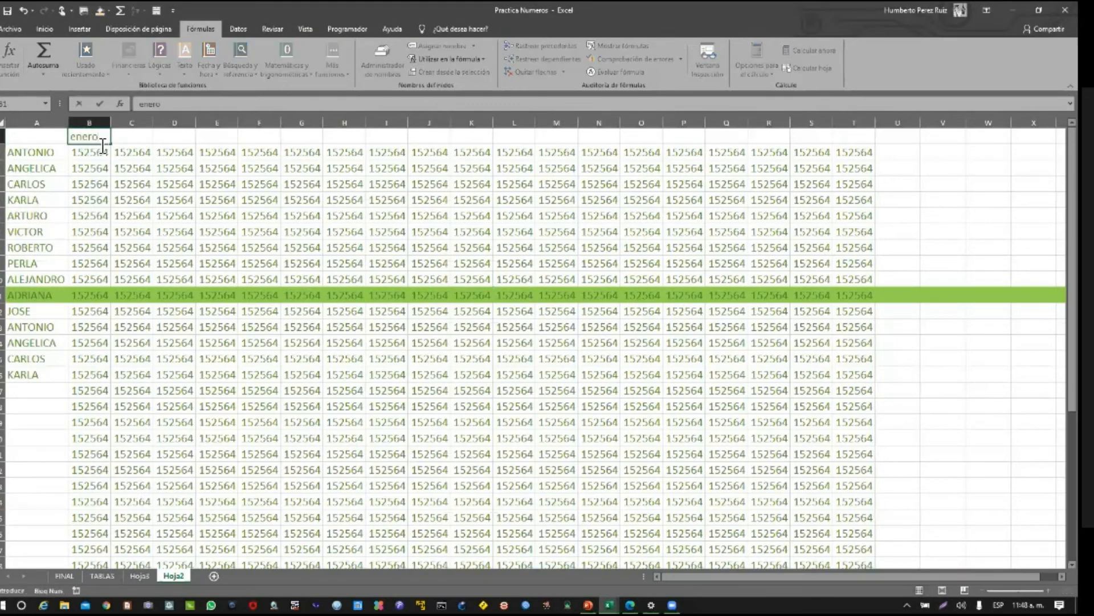
{"action": "key", "text": "Return"}
{"action": "left_click", "coordinate": [102, 142]}
{"action": "left_click_drag", "start_coordinate": [110, 144], "coordinate": [601, 161]}
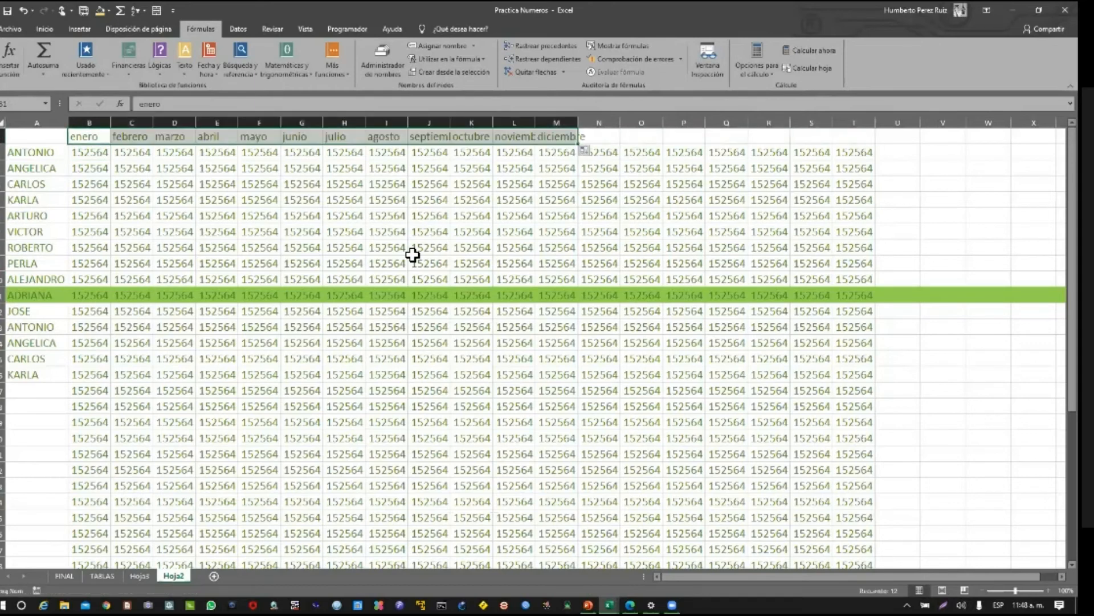
{"action": "left_click", "coordinate": [276, 390]}
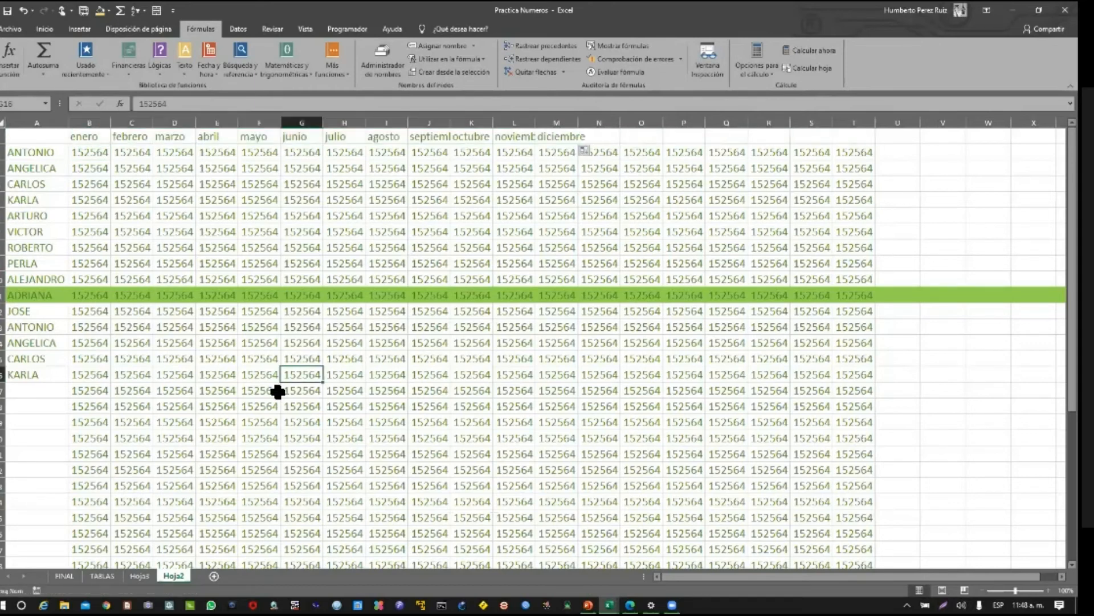
Enter a SUMA formula in cell B42 that totals the range B2:B41
{"action": "scroll", "coordinate": [278, 391], "scroll_direction": "down", "scroll_amount": 5}
{"action": "scroll", "coordinate": [278, 391], "scroll_direction": "down", "scroll_amount": 1}
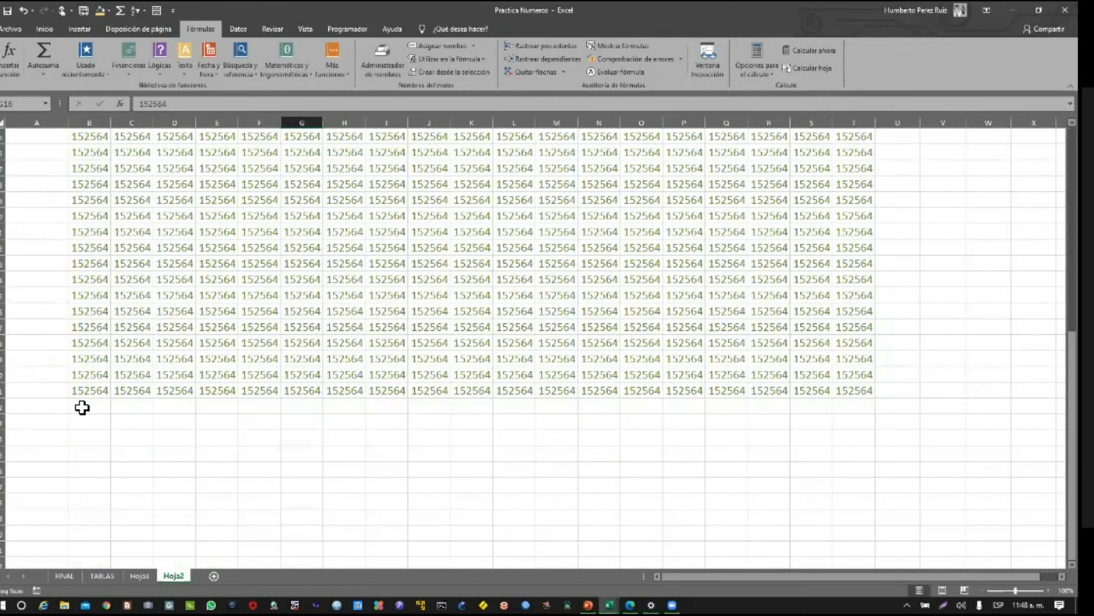
{"action": "left_click", "coordinate": [88, 406]}
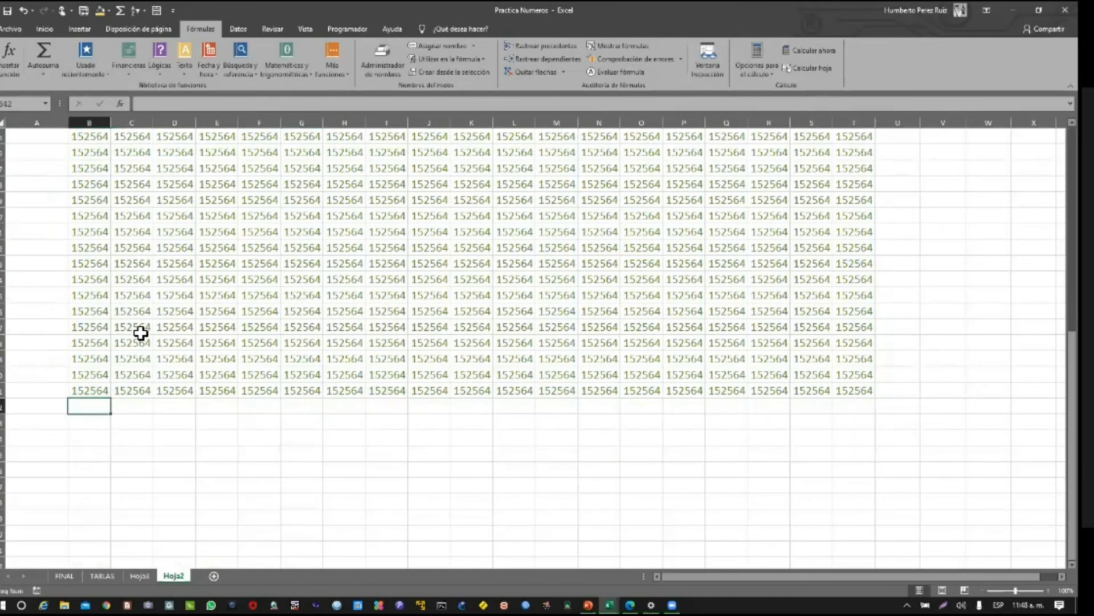
{"action": "type", "text": "="}
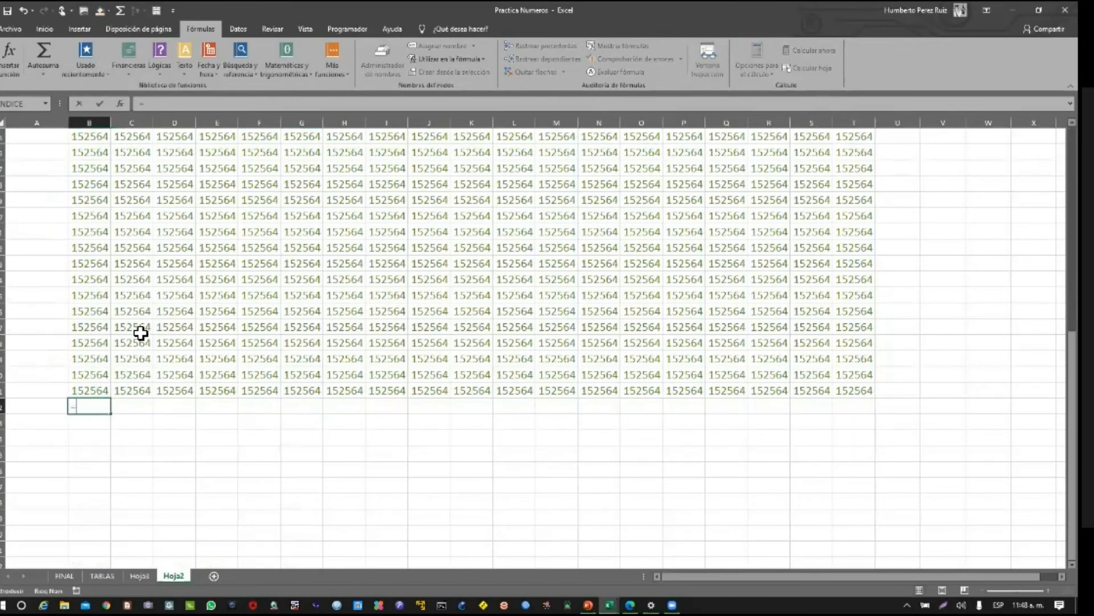
{"action": "type", "text": "suma("}
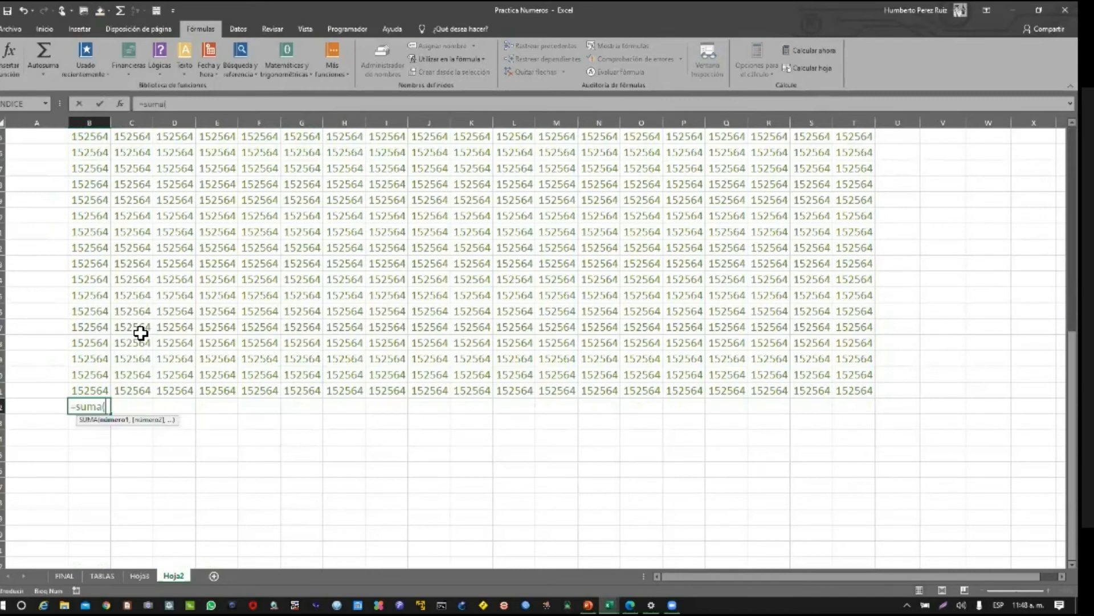
{"action": "key", "text": "Up"}
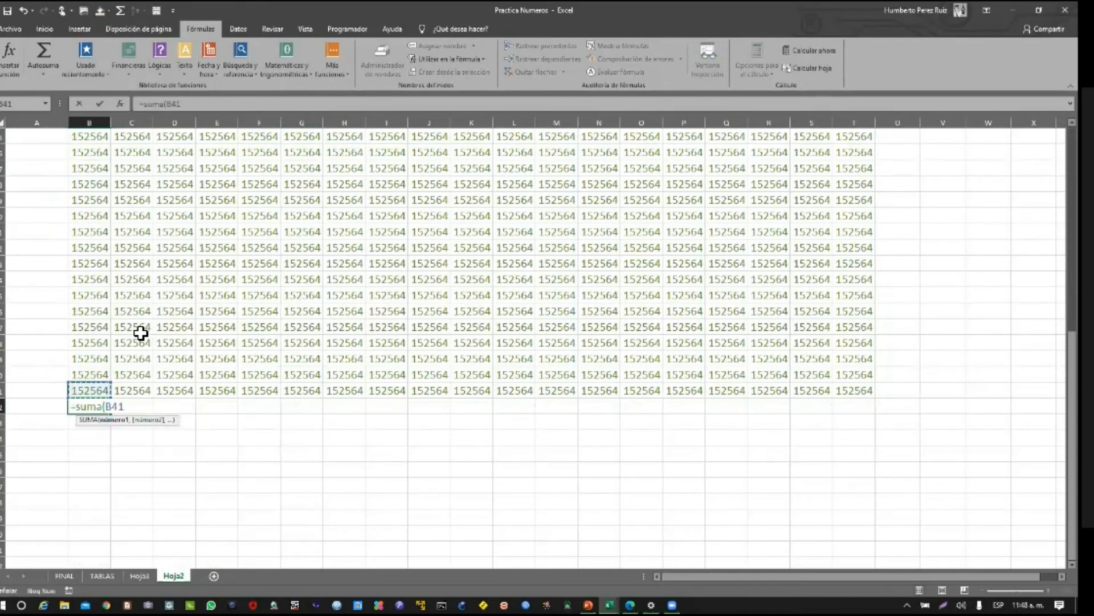
{"action": "key", "text": "ctrl+shift+Up"}
{"action": "scroll", "coordinate": [141, 333], "scroll_direction": "up", "scroll_amount": 1}
{"action": "key", "text": "shift+Down"}
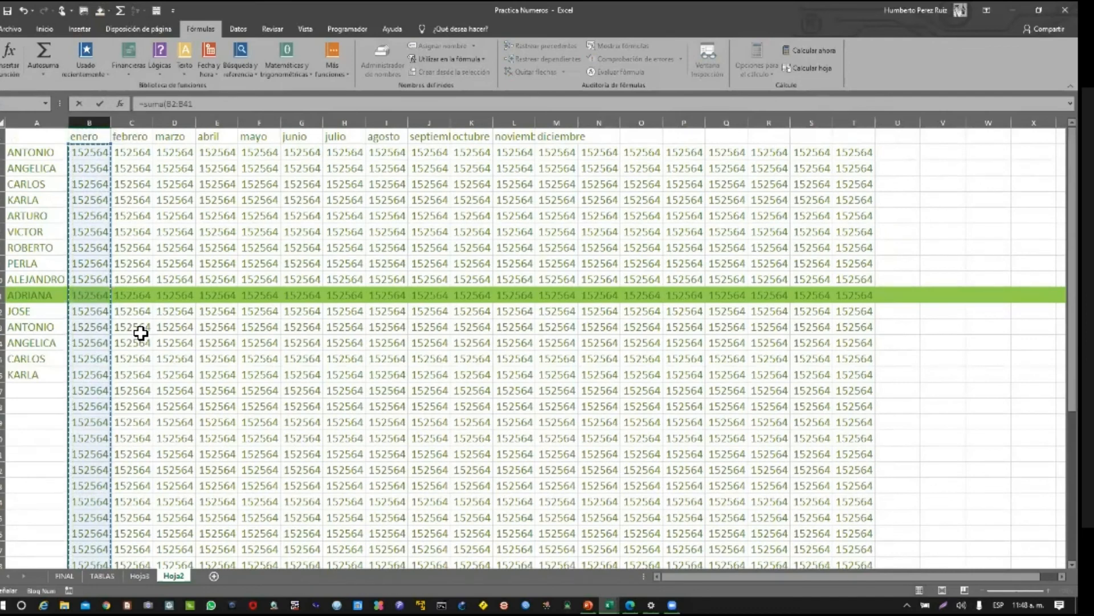
{"action": "key", "text": "Return"}
{"action": "key", "text": "Up"}
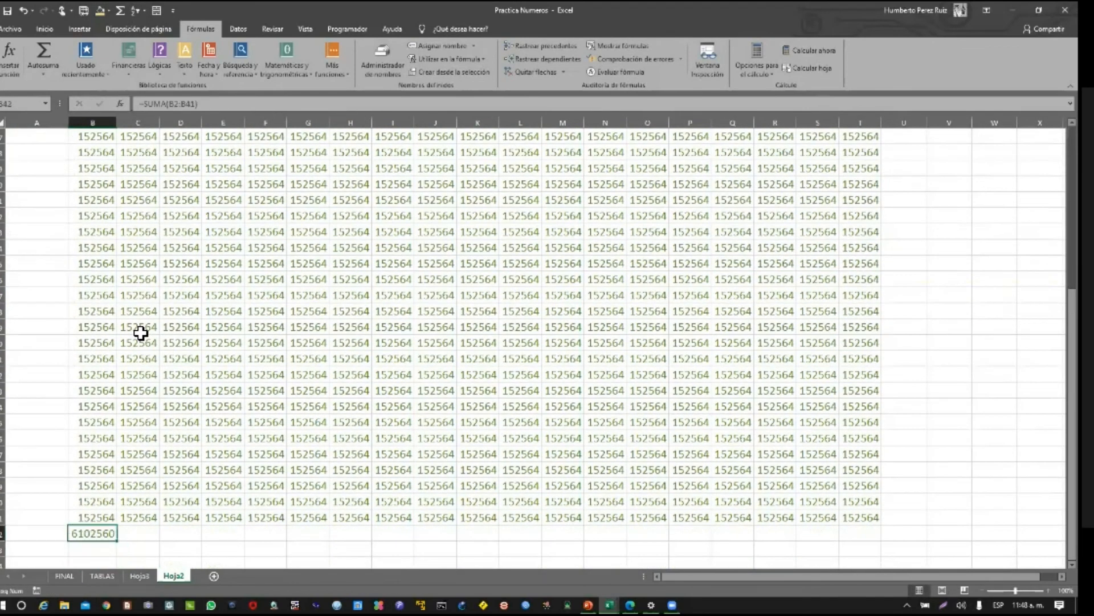
Fill the B42 total across row 42 through column T and autofit the width of all the sheet's columns
{"action": "left_click_drag", "start_coordinate": [117, 540], "coordinate": [880, 556]}
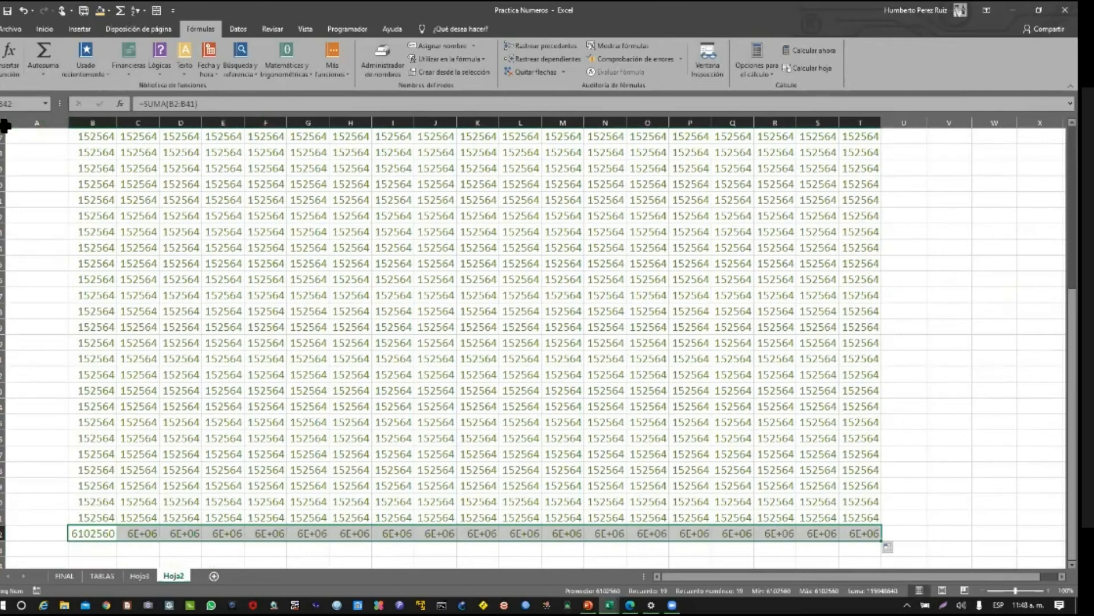
{"action": "left_click", "coordinate": [4, 124]}
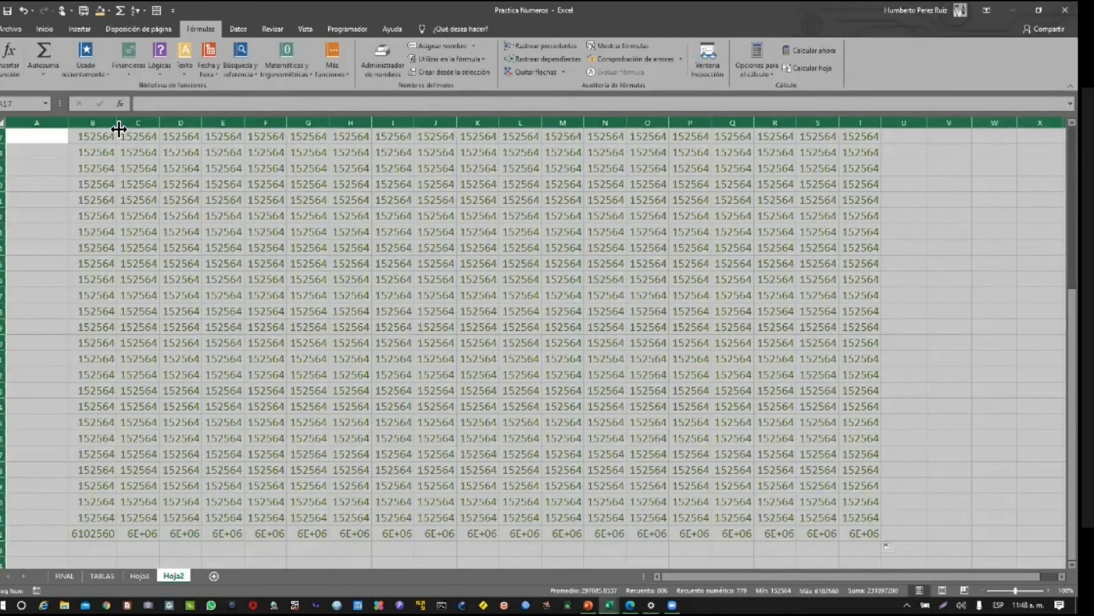
{"action": "double_click", "coordinate": [118, 128]}
{"action": "left_click", "coordinate": [288, 535]}
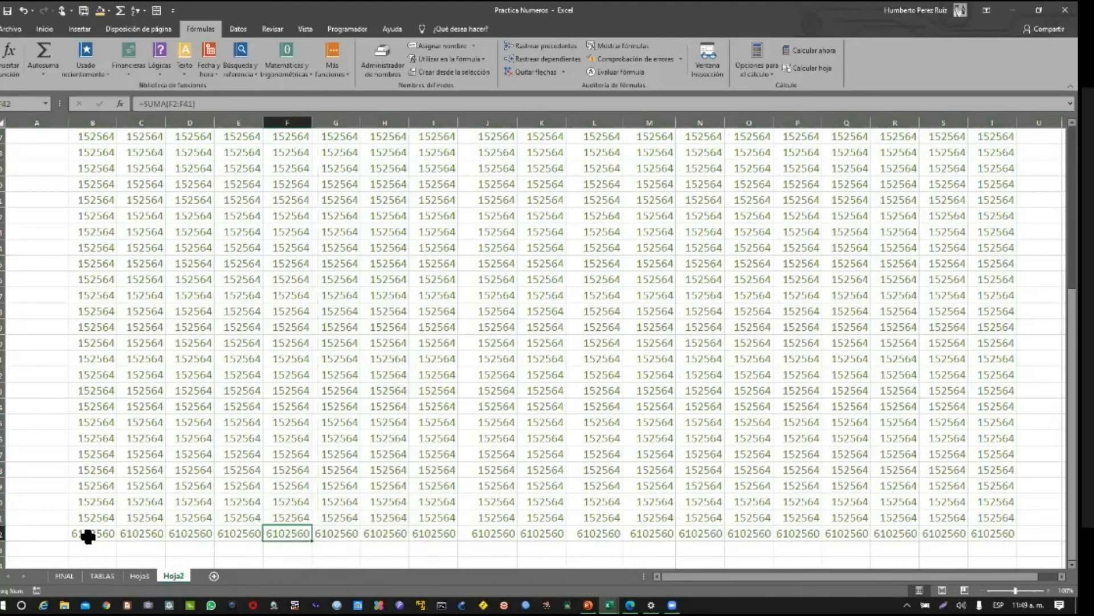
Inspect the total formulas along row 42, jumping up to row 1 to match totals with their month headers, and return to B42
{"action": "left_click", "coordinate": [93, 533]}
{"action": "left_click", "coordinate": [146, 533]}
{"action": "left_click", "coordinate": [196, 533]}
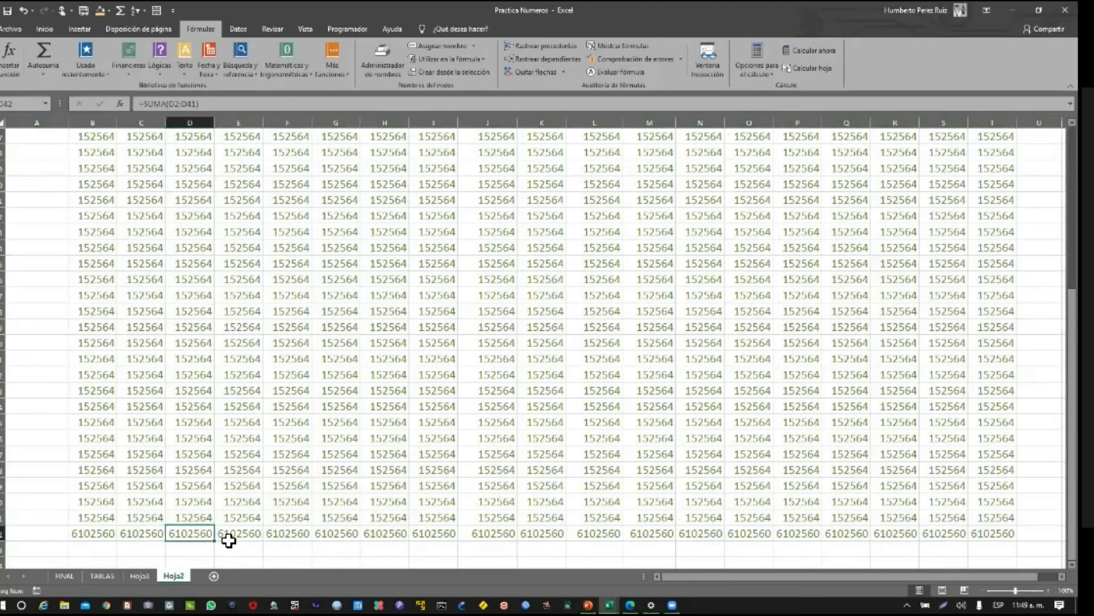
{"action": "left_click", "coordinate": [234, 536]}
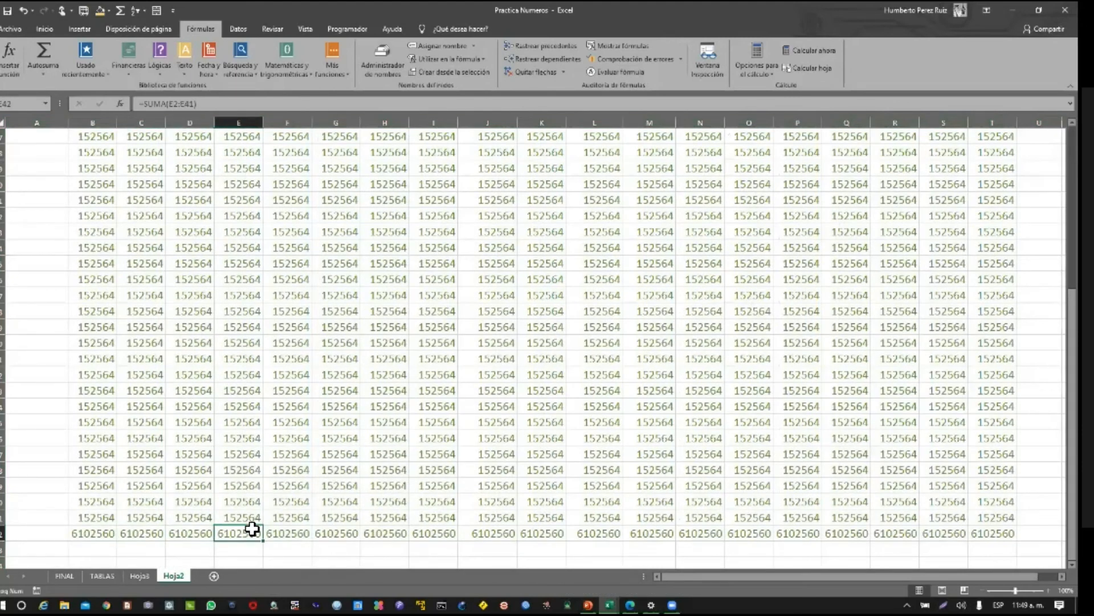
{"action": "key", "text": "ctrl+Up"}
{"action": "key", "text": "Right"}
{"action": "key", "text": "Right"}
{"action": "key", "text": "ctrl+Down"}
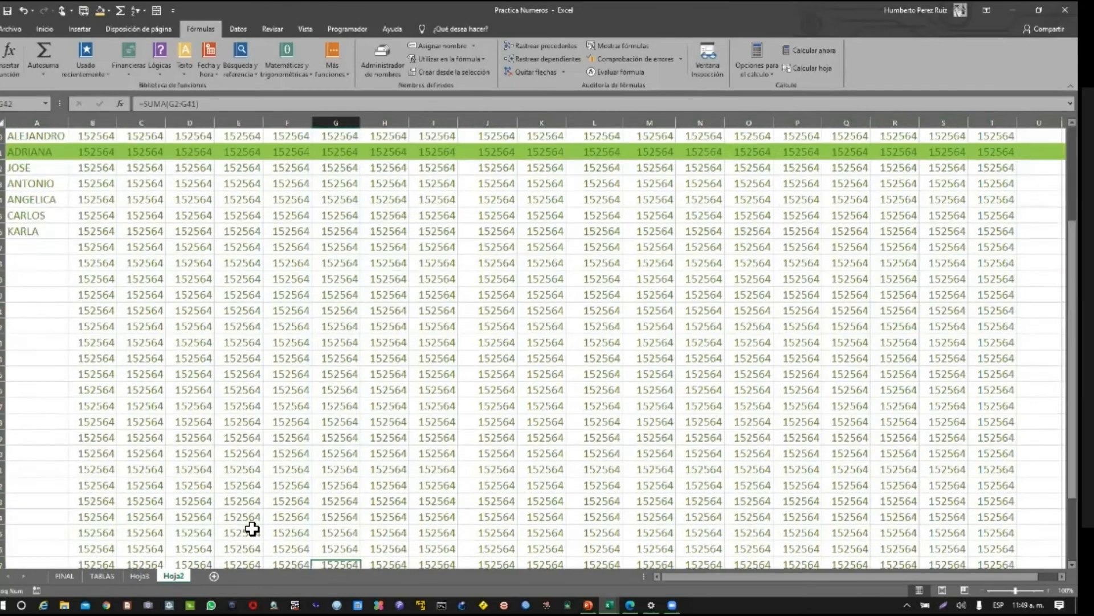
{"action": "key", "text": "Right"}
{"action": "key", "text": "Right"}
{"action": "key", "text": "Right"}
{"action": "key", "text": "Right"}
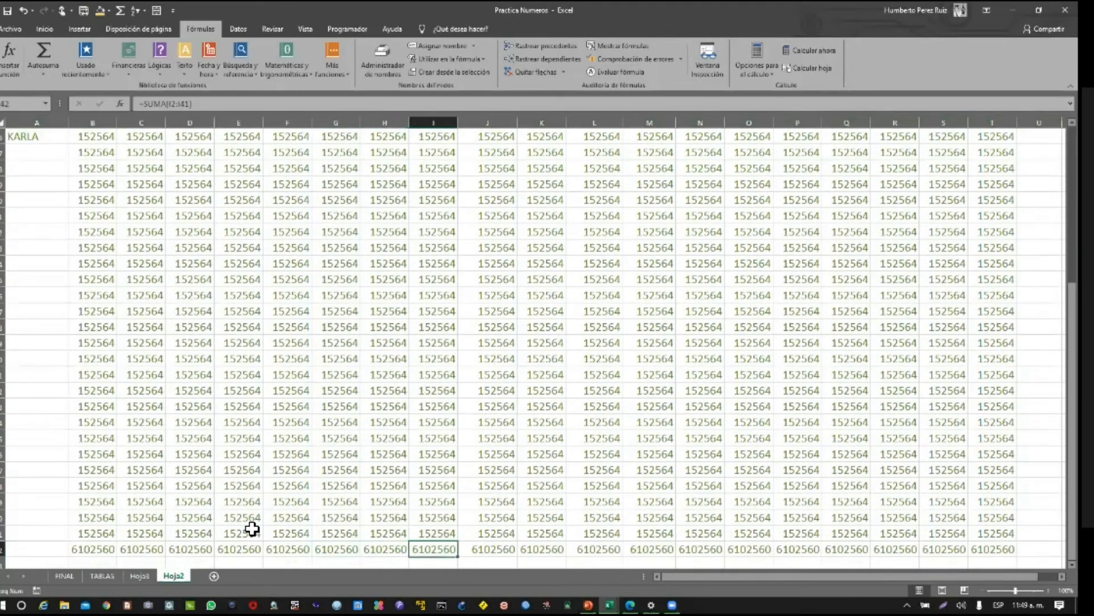
{"action": "key", "text": "ctrl+Up"}
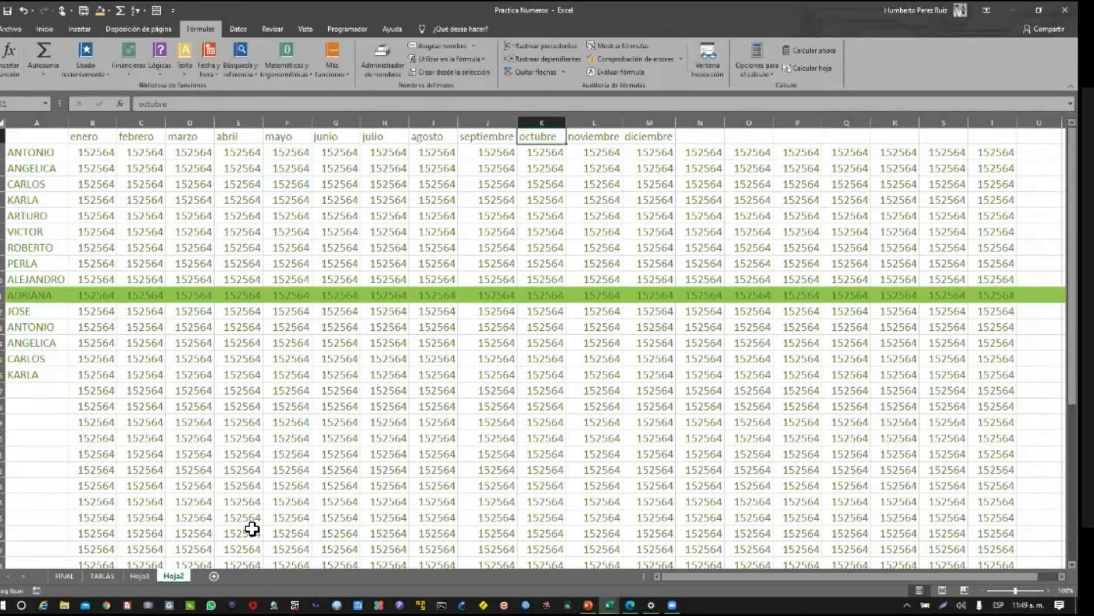
{"action": "key", "text": "ctrl+Down"}
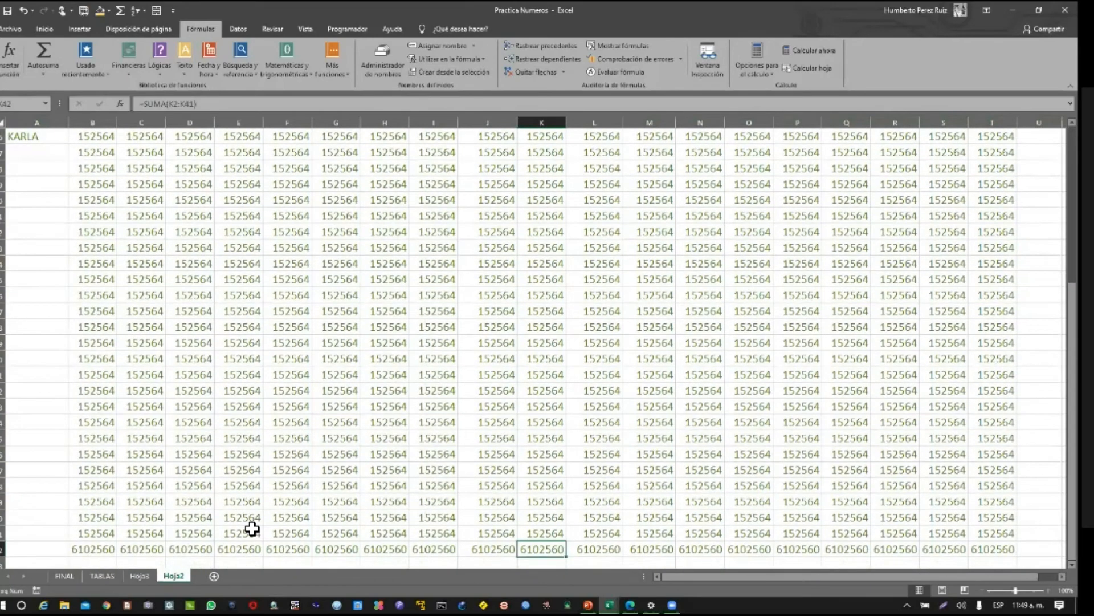
{"action": "key", "text": "Left"}
{"action": "key", "text": "Left"}
{"action": "key", "text": "Left"}
{"action": "key", "text": "Left"}
{"action": "key", "text": "Left"}
{"action": "key", "text": "Left"}
{"action": "key", "text": "Left"}
{"action": "key", "text": "Left"}
{"action": "key", "text": "Left"}
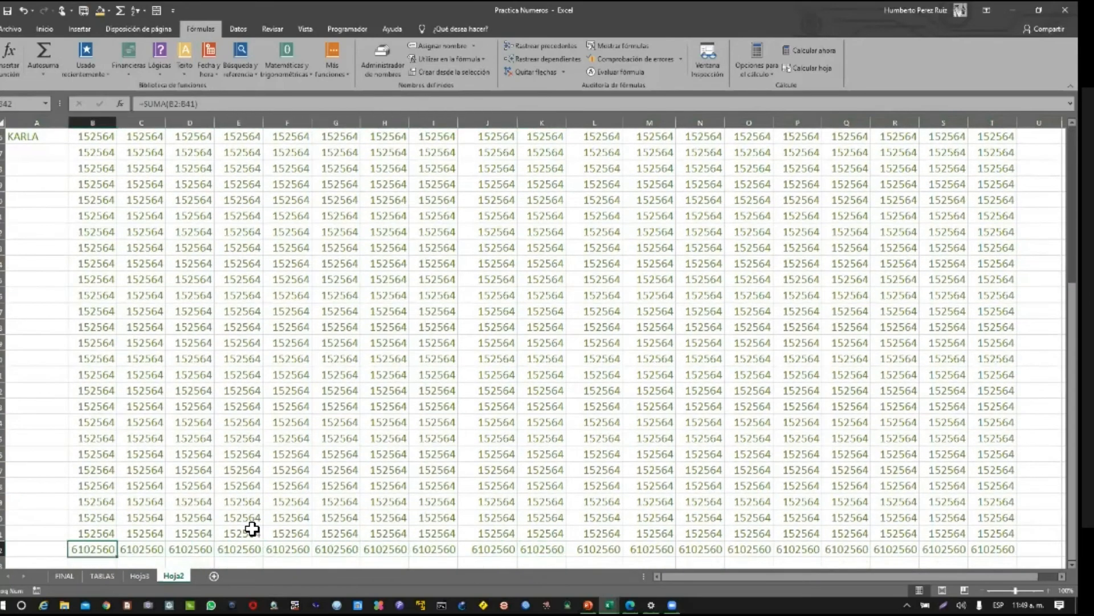
Split the window at cell B42 and move the horizontal split bar up to just below row 20
{"action": "left_click", "coordinate": [308, 29]}
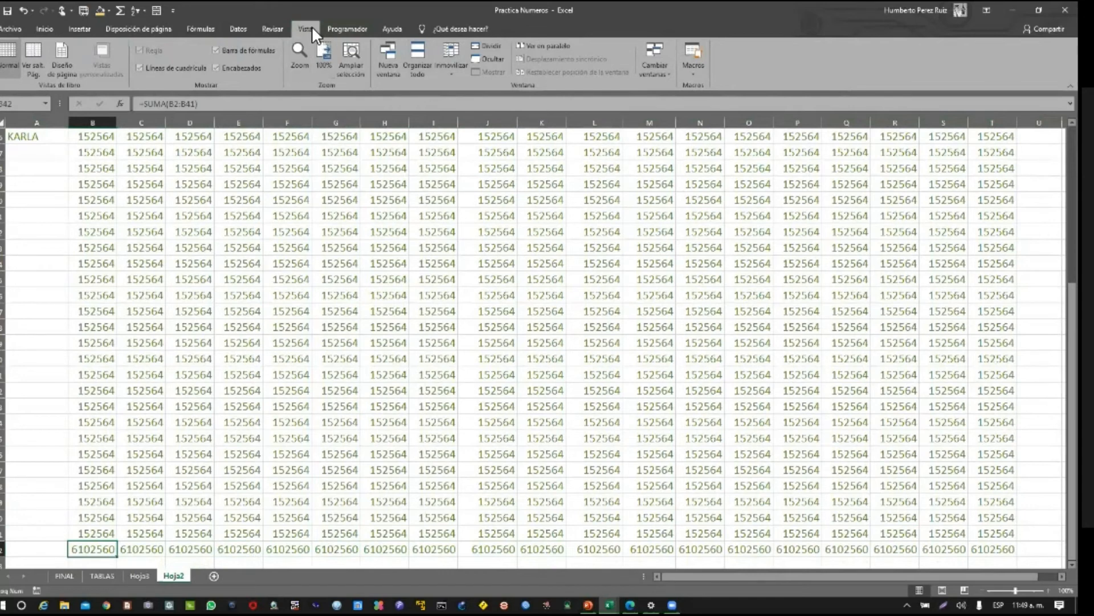
{"action": "left_click", "coordinate": [478, 46]}
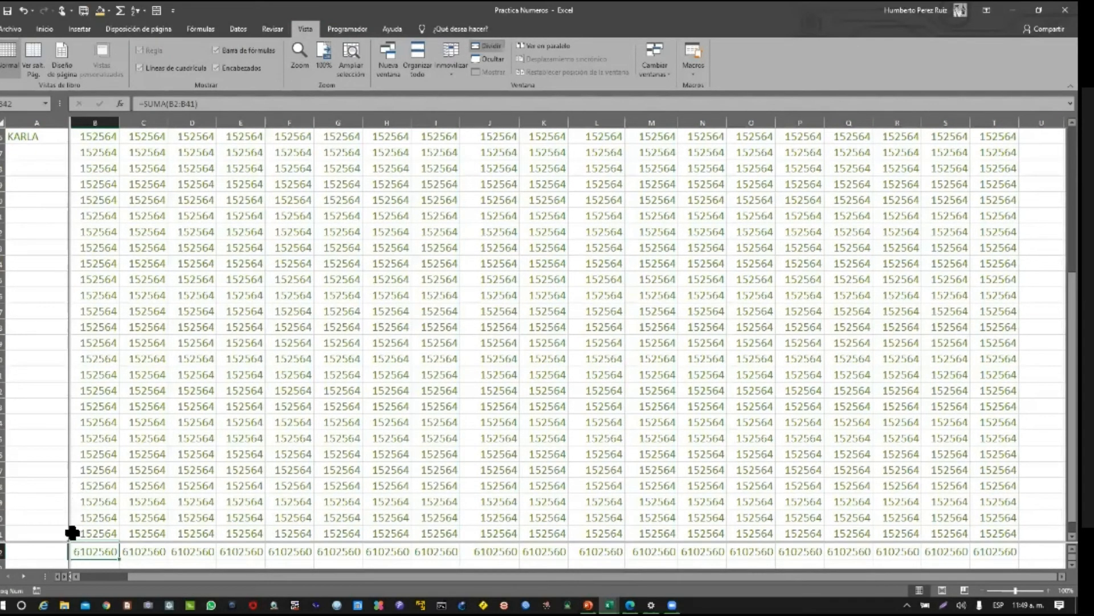
{"action": "left_click_drag", "start_coordinate": [72, 544], "coordinate": [64, 255]}
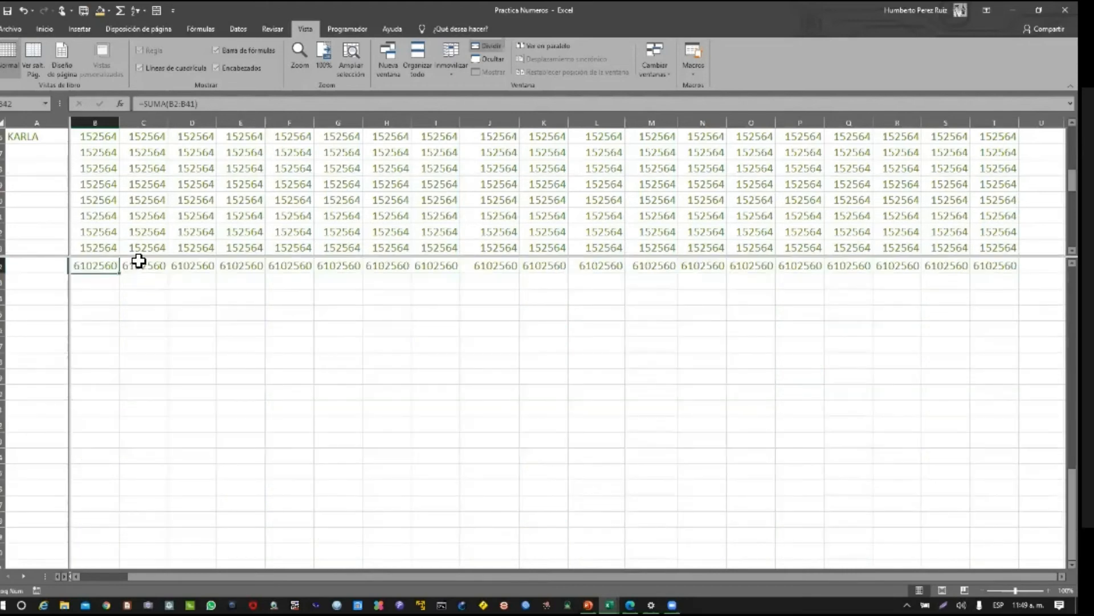
{"action": "left_click_drag", "start_coordinate": [139, 259], "coordinate": [152, 205]}
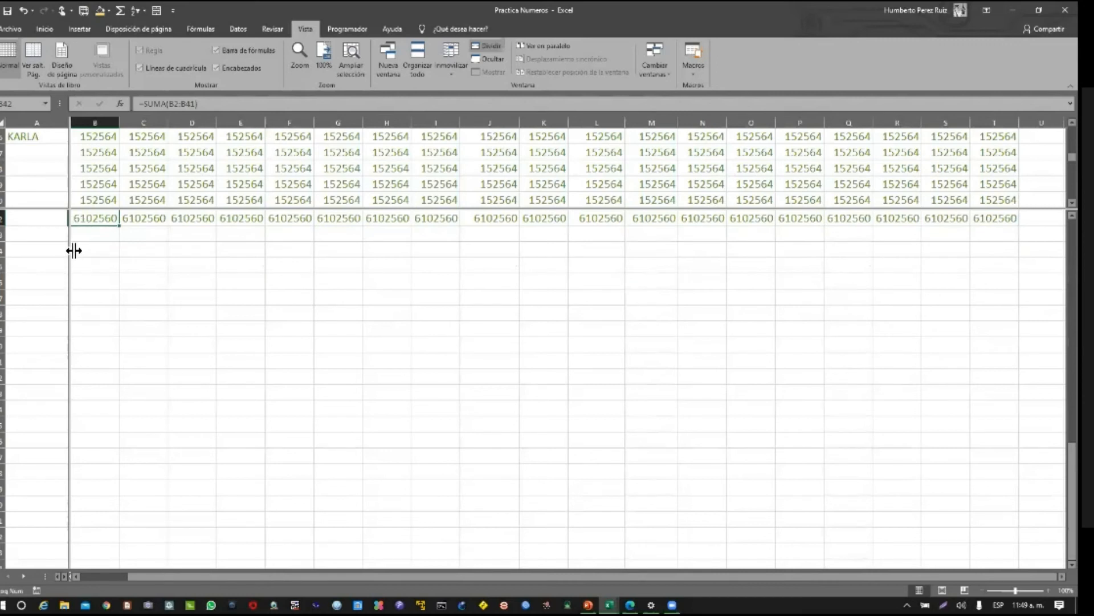
Move the vertical split bar to after column K, show the month headers in the upper panes, and move the horizontal bar below row 16
{"action": "left_click_drag", "start_coordinate": [75, 251], "coordinate": [574, 319]}
{"action": "scroll", "coordinate": [520, 321], "scroll_direction": "up", "scroll_amount": 6}
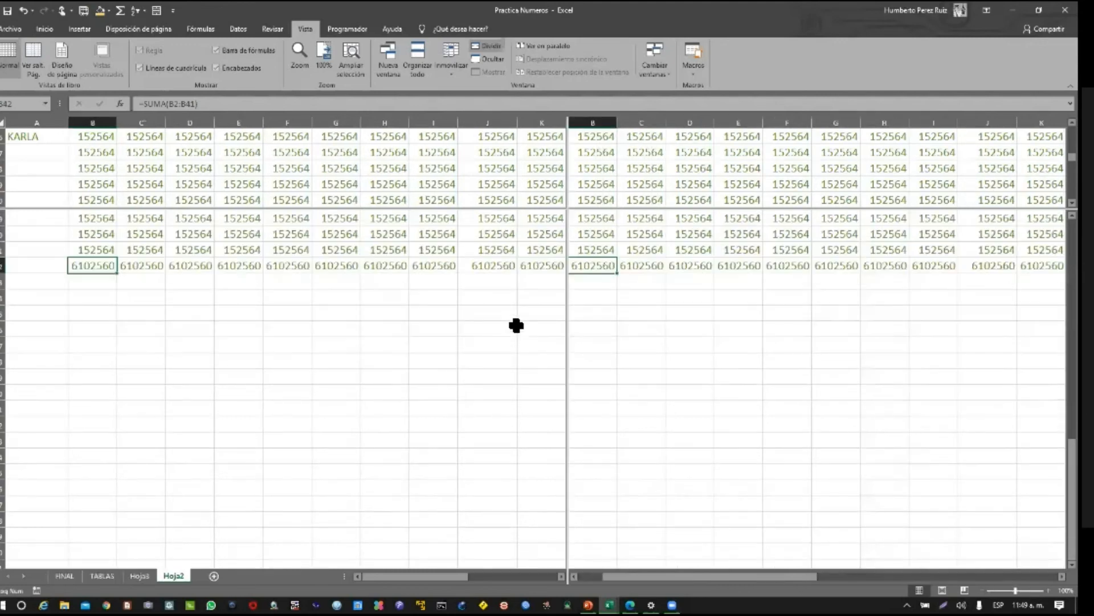
{"action": "scroll", "coordinate": [522, 318], "scroll_direction": "down", "scroll_amount": 2}
{"action": "left_click", "coordinate": [464, 183]}
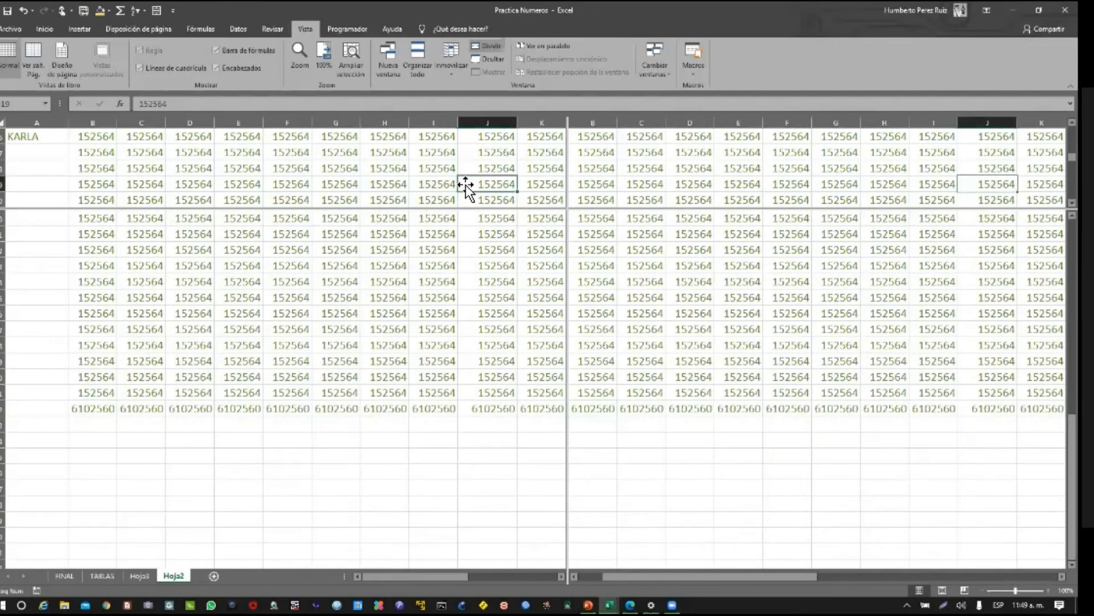
{"action": "scroll", "coordinate": [462, 188], "scroll_direction": "down", "scroll_amount": 9}
{"action": "scroll", "coordinate": [462, 188], "scroll_direction": "up", "scroll_amount": 3}
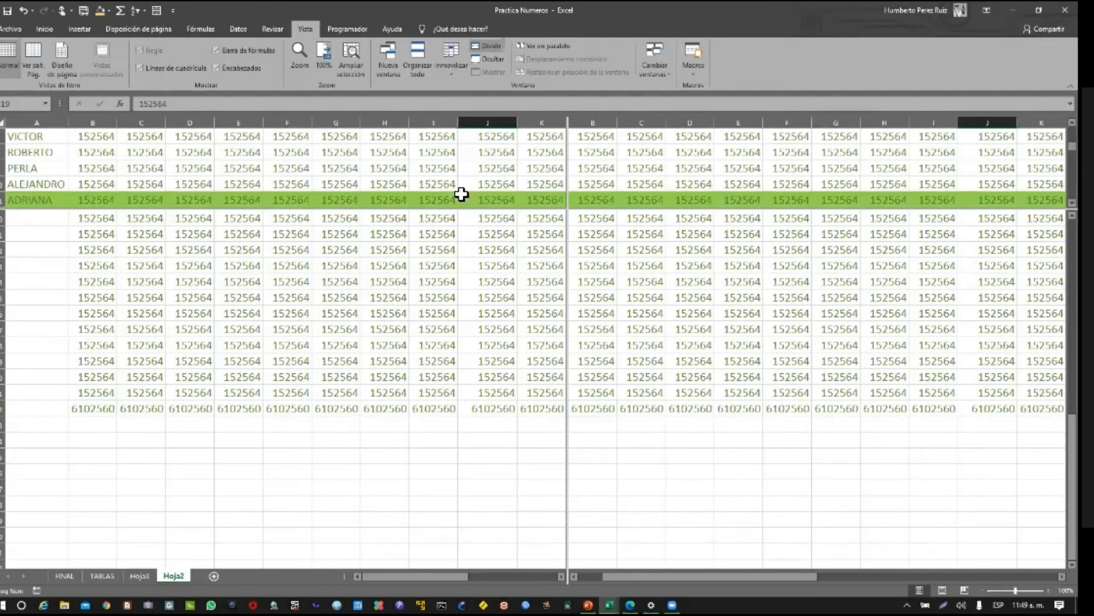
{"action": "scroll", "coordinate": [461, 195], "scroll_direction": "up", "scroll_amount": 3}
{"action": "left_click_drag", "start_coordinate": [457, 208], "coordinate": [456, 379]}
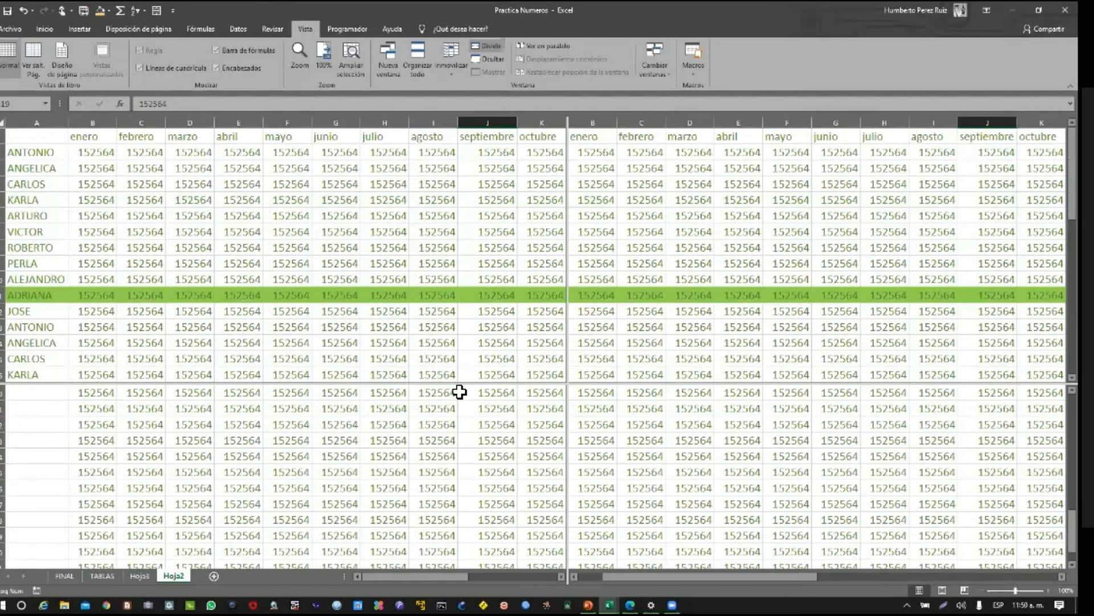
Fill the value of I16 upward through I1, and move the horizontal split bar up to just below the month header row
{"action": "left_click", "coordinate": [456, 378]}
{"action": "left_click_drag", "start_coordinate": [463, 387], "coordinate": [456, 100]}
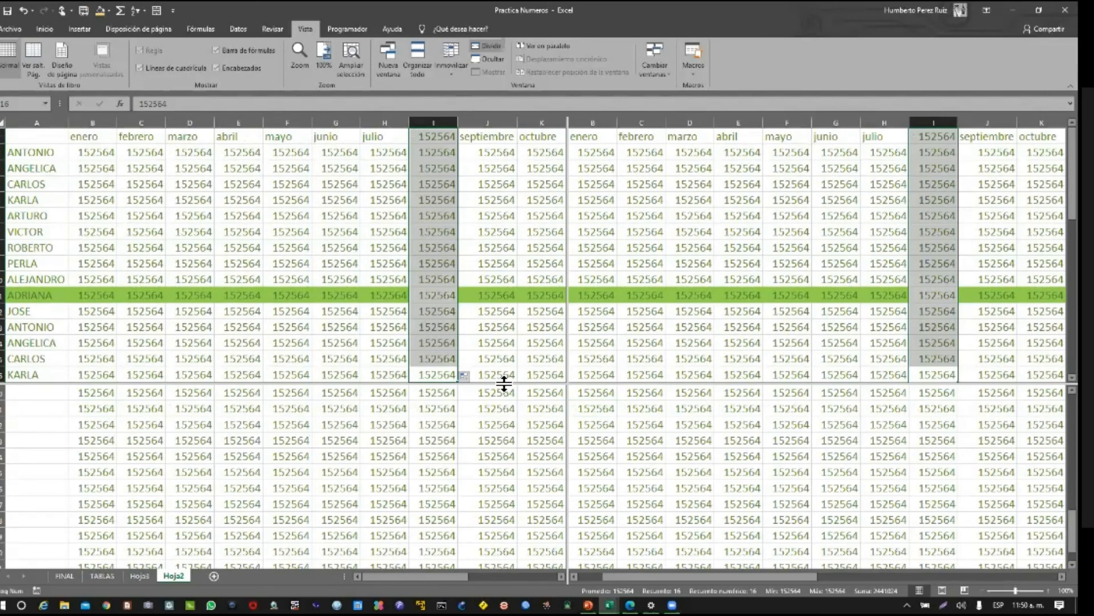
{"action": "left_click_drag", "start_coordinate": [504, 384], "coordinate": [498, 411]}
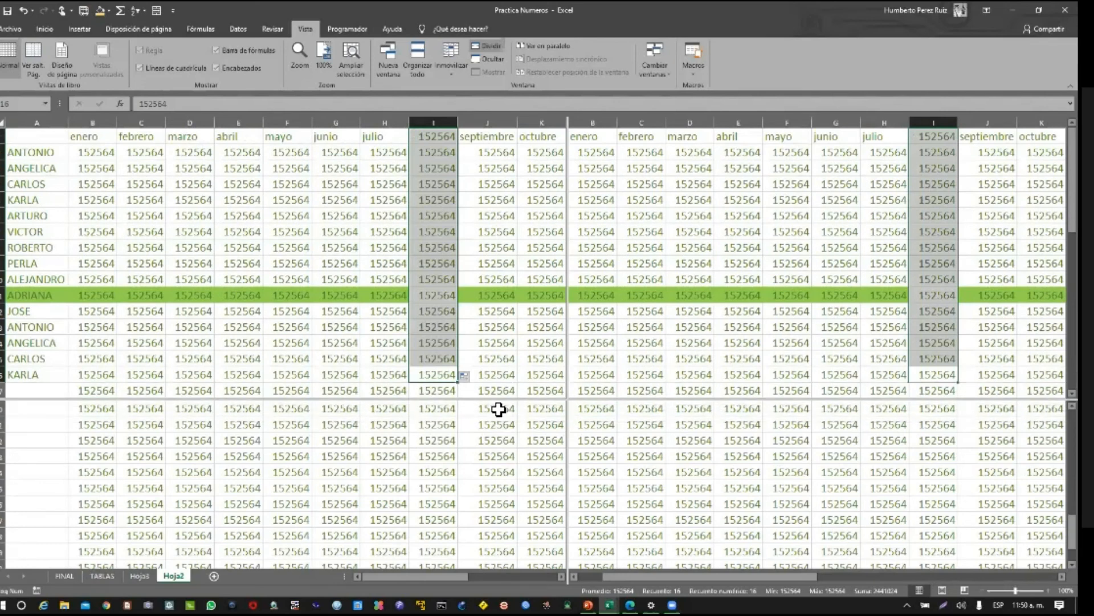
{"action": "left_click", "coordinate": [523, 390]}
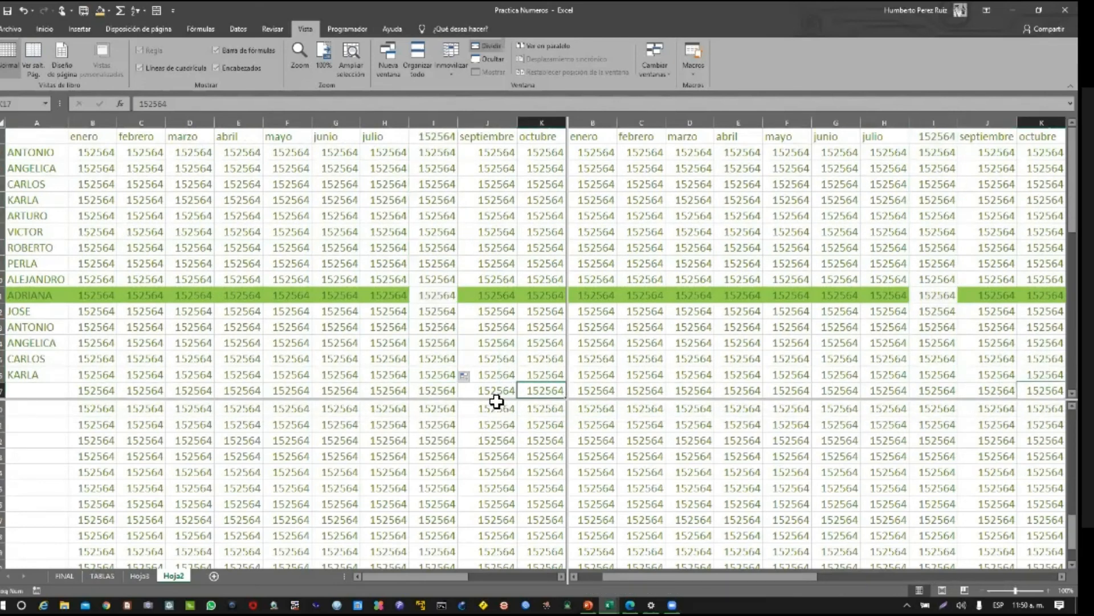
{"action": "left_click_drag", "start_coordinate": [496, 399], "coordinate": [494, 145]}
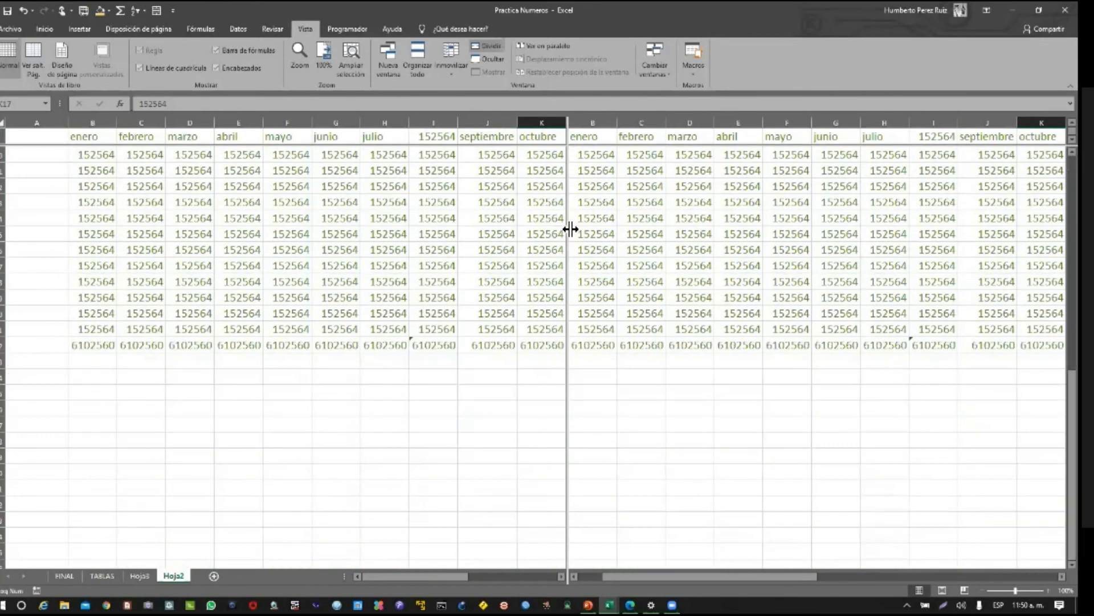
Move the vertical split bar to just after column A and scroll the data pane through months and totals beside the names
{"action": "left_click_drag", "start_coordinate": [508, 228], "coordinate": [74, 318]}
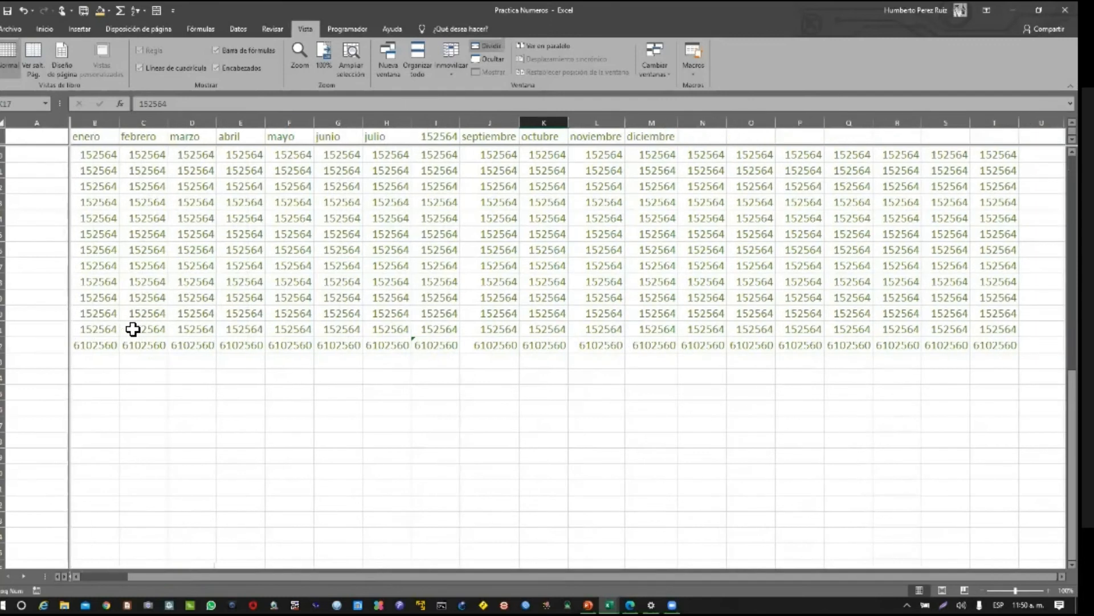
{"action": "scroll", "coordinate": [141, 322], "scroll_direction": "down", "scroll_amount": 4}
{"action": "left_click", "coordinate": [141, 221]}
{"action": "scroll", "coordinate": [207, 292], "scroll_direction": "down", "scroll_amount": 2}
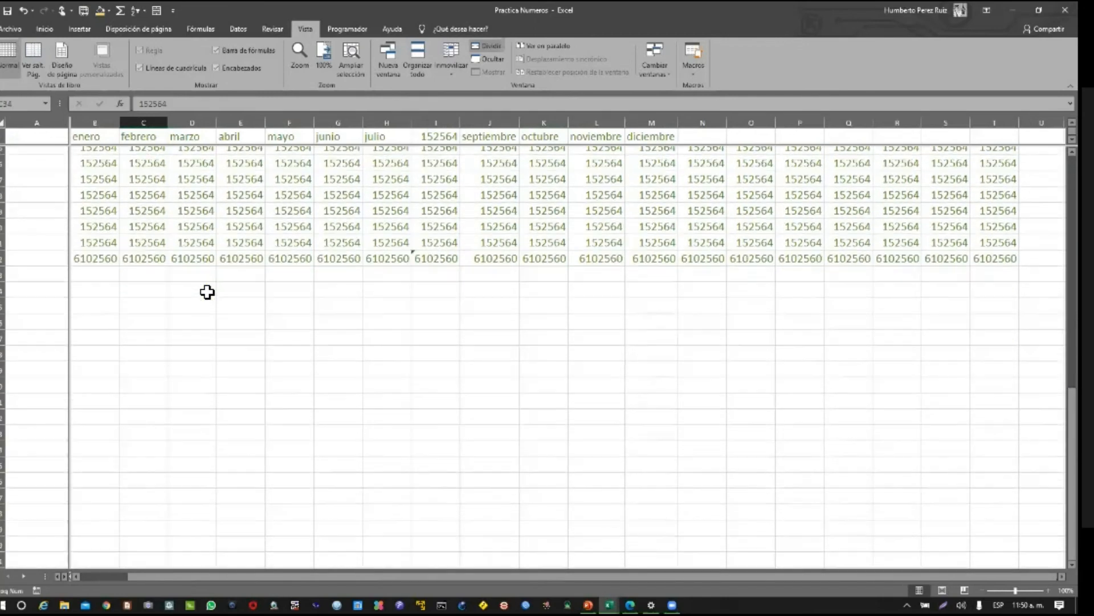
{"action": "scroll", "coordinate": [207, 292], "scroll_direction": "up", "scroll_amount": 10}
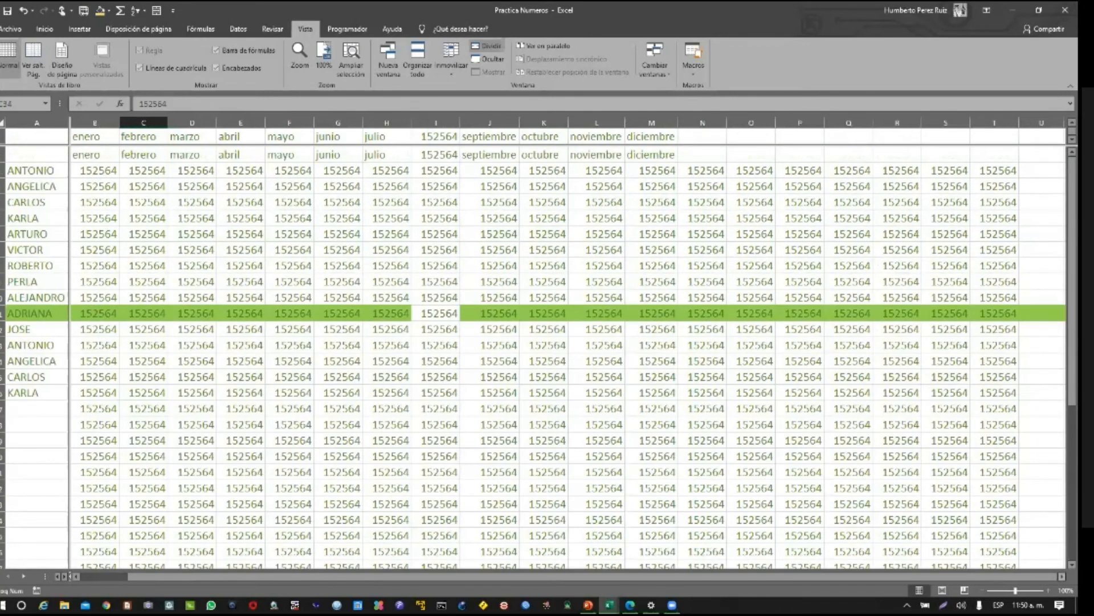
{"action": "scroll", "coordinate": [1062, 576], "scroll_direction": "right", "scroll_amount": 5}
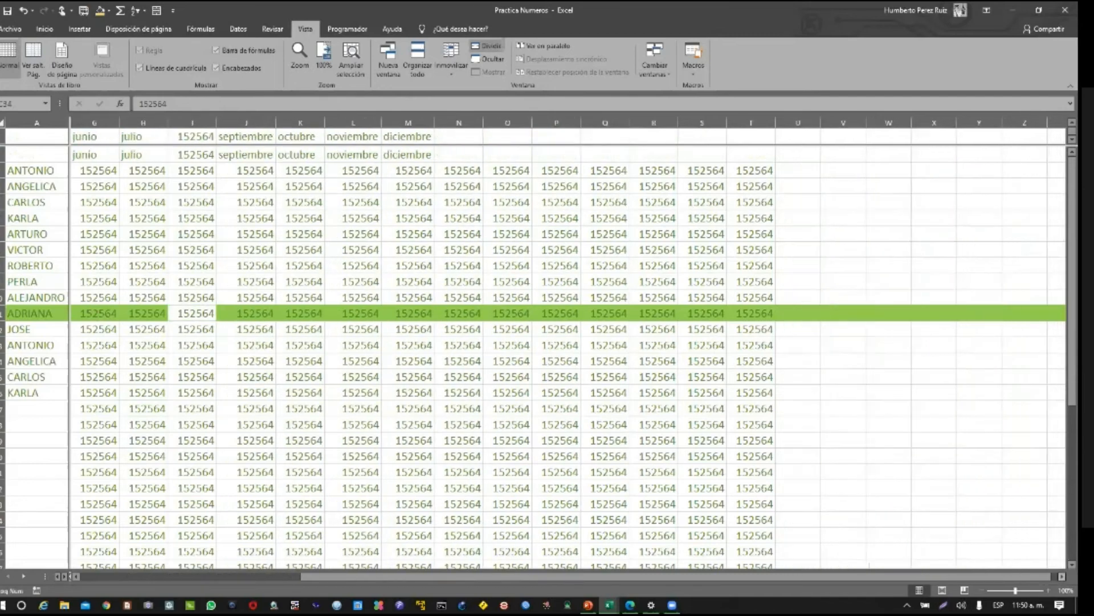
{"action": "scroll", "coordinate": [1062, 576], "scroll_direction": "right", "scroll_amount": 1}
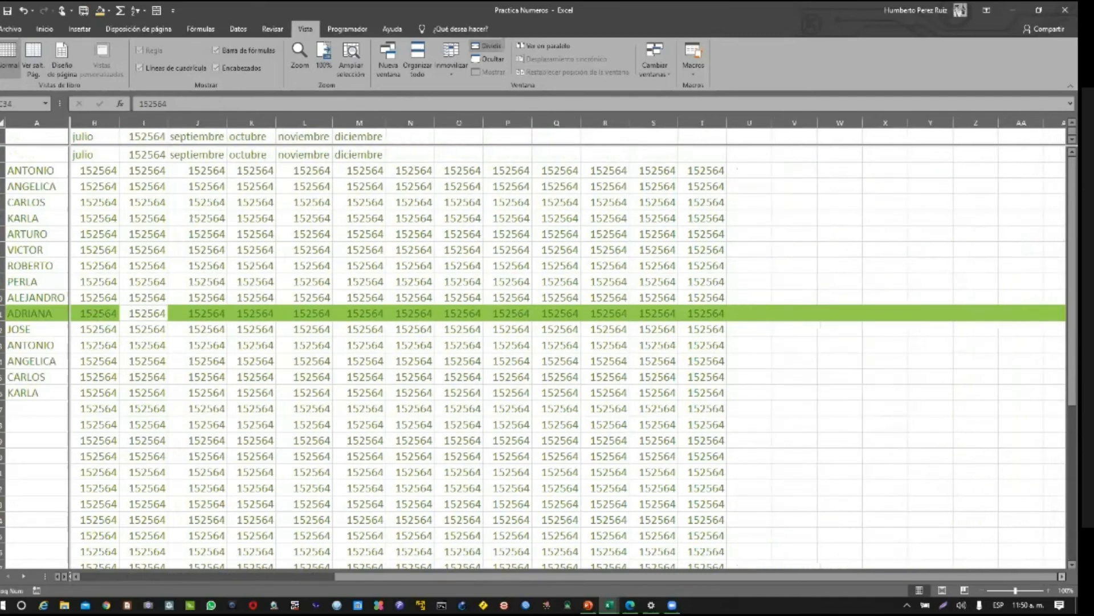
{"action": "left_click", "coordinate": [78, 576]}
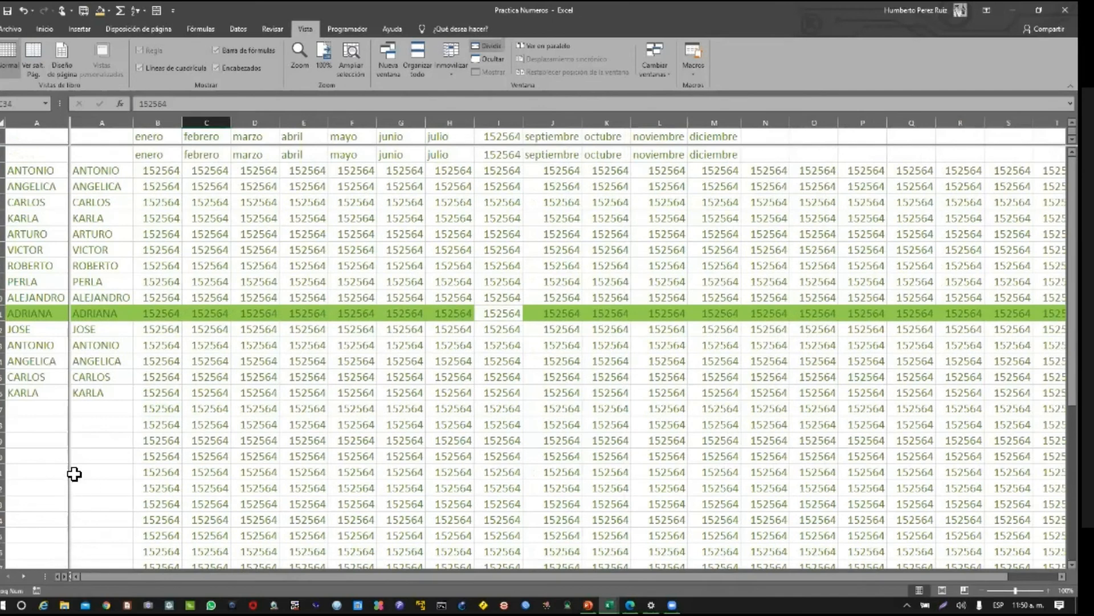
Remove the vertical split, keeping only the horizontal split below the month header row
{"action": "left_click_drag", "start_coordinate": [72, 472], "coordinate": [274, 501]}
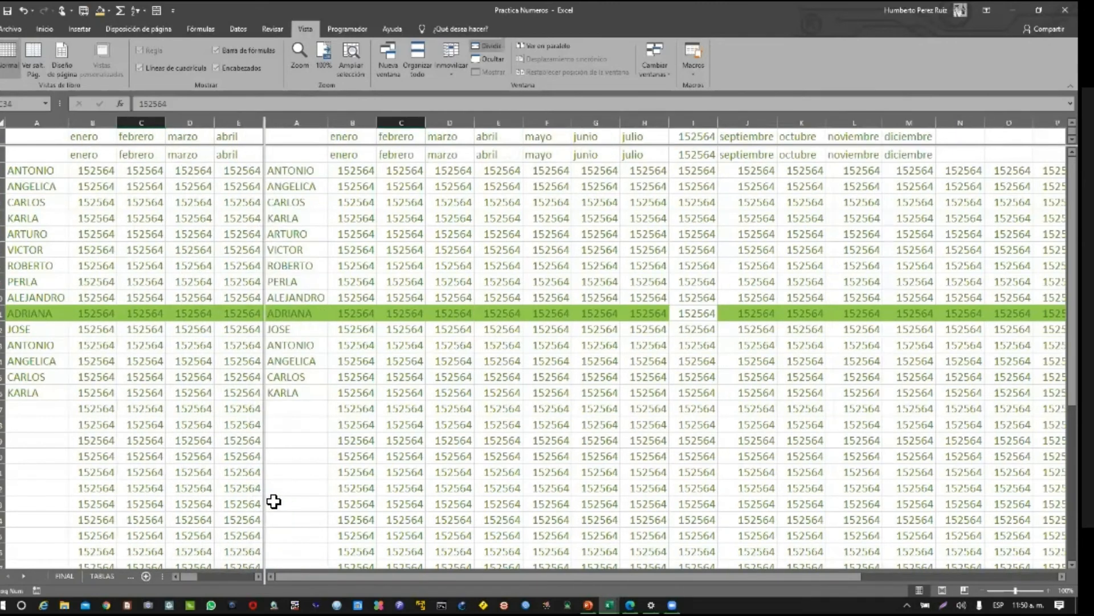
{"action": "left_click_drag", "start_coordinate": [77, 488], "coordinate": [76, 487]}
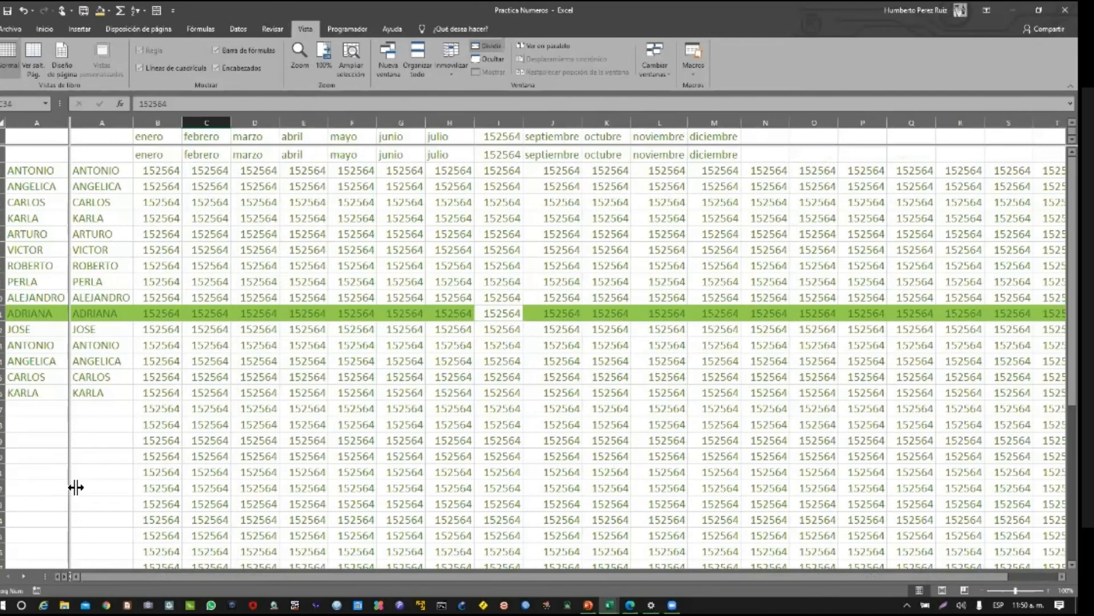
{"action": "double_click", "coordinate": [73, 486]}
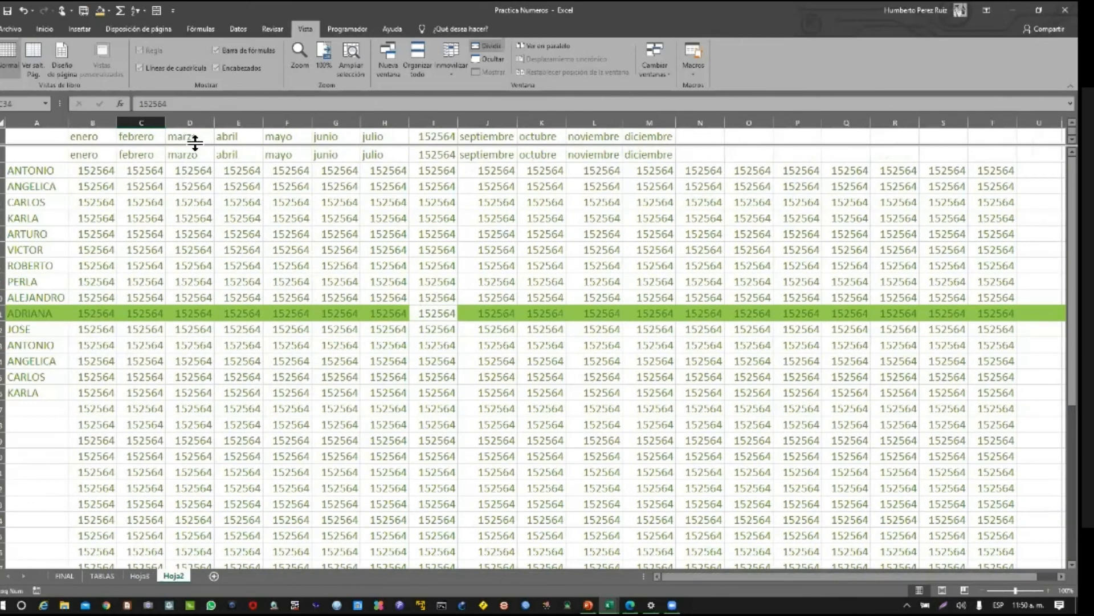
Scroll the upper and lower panes separately to examine how the month headers line up with the data and totals
{"action": "scroll", "coordinate": [195, 139], "scroll_direction": "down", "scroll_amount": 2}
{"action": "scroll", "coordinate": [261, 145], "scroll_direction": "up", "scroll_amount": 1}
{"action": "scroll", "coordinate": [264, 143], "scroll_direction": "down", "scroll_amount": 1}
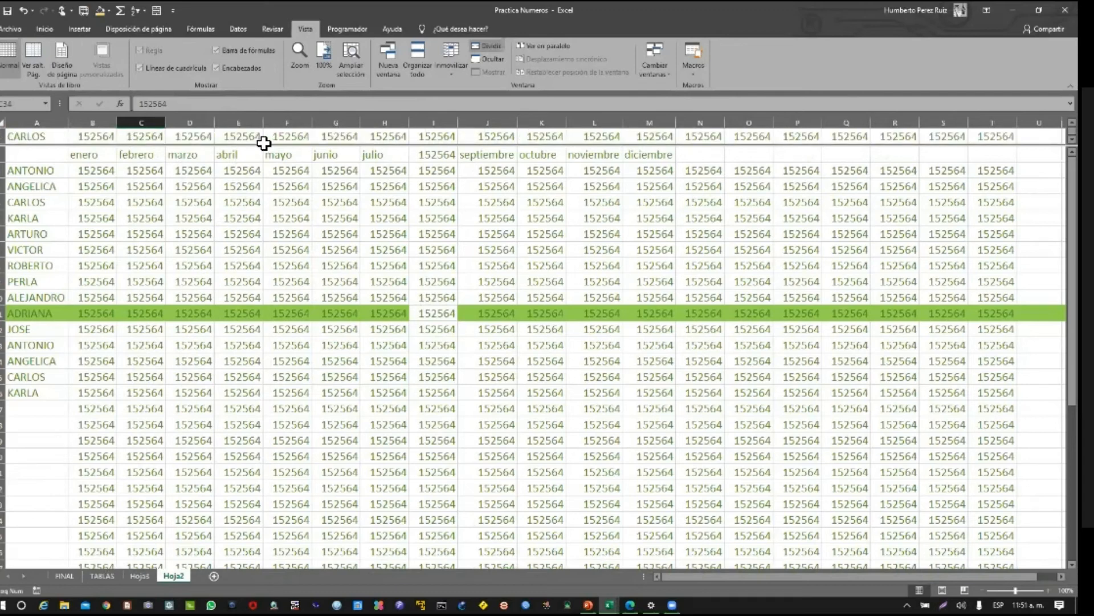
{"action": "scroll", "coordinate": [264, 143], "scroll_direction": "up", "scroll_amount": 1}
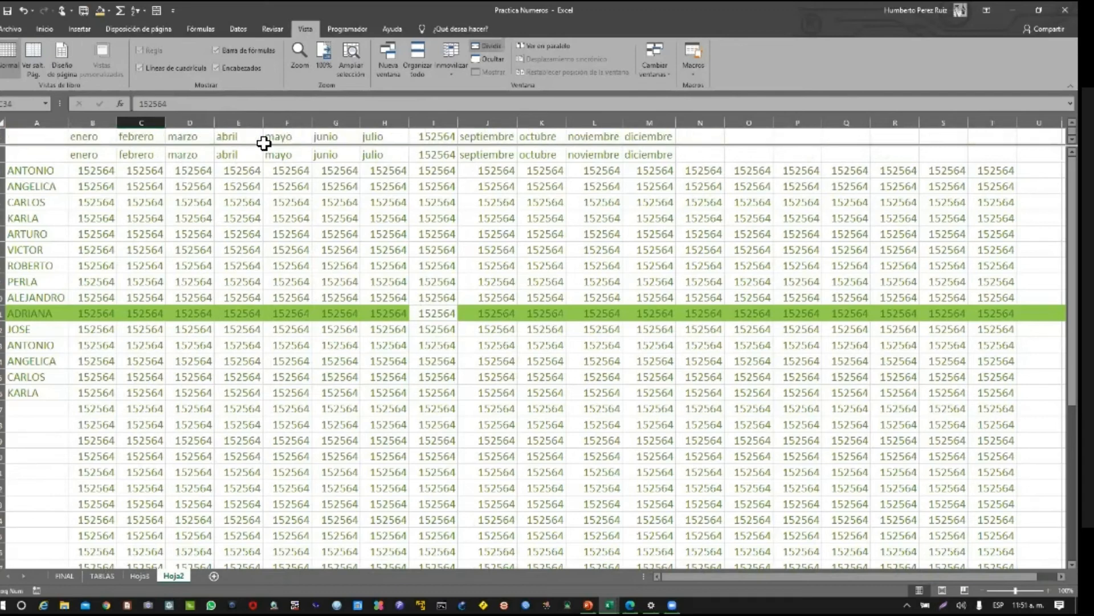
{"action": "left_click", "coordinate": [256, 206]}
{"action": "scroll", "coordinate": [256, 206], "scroll_direction": "down", "scroll_amount": 5}
{"action": "scroll", "coordinate": [256, 206], "scroll_direction": "up", "scroll_amount": 5}
{"action": "scroll", "coordinate": [256, 206], "scroll_direction": "down", "scroll_amount": 5}
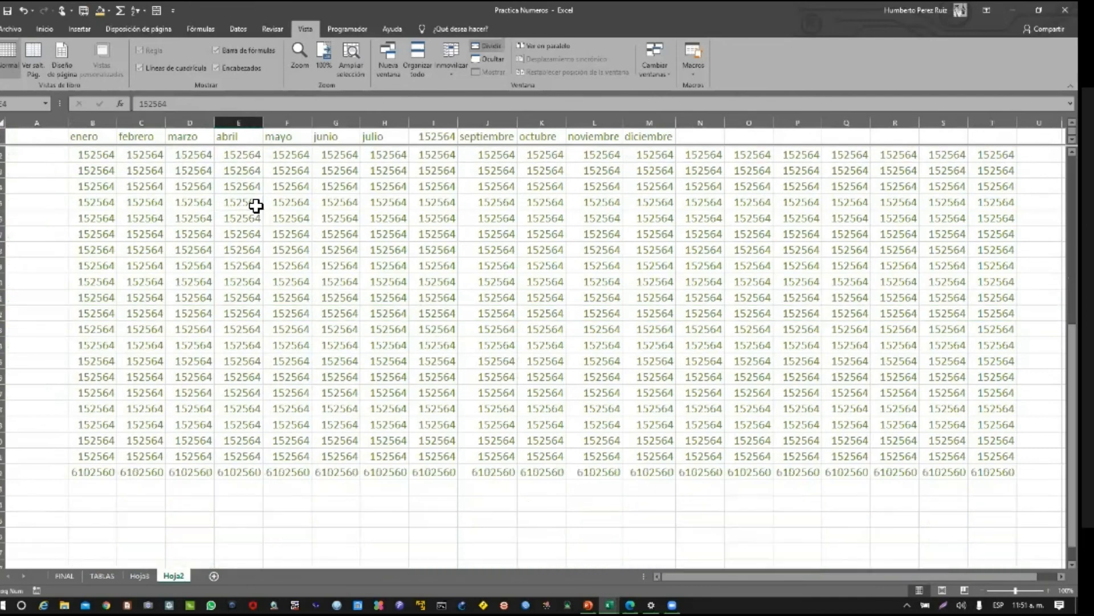
{"action": "scroll", "coordinate": [256, 206], "scroll_direction": "up", "scroll_amount": 5}
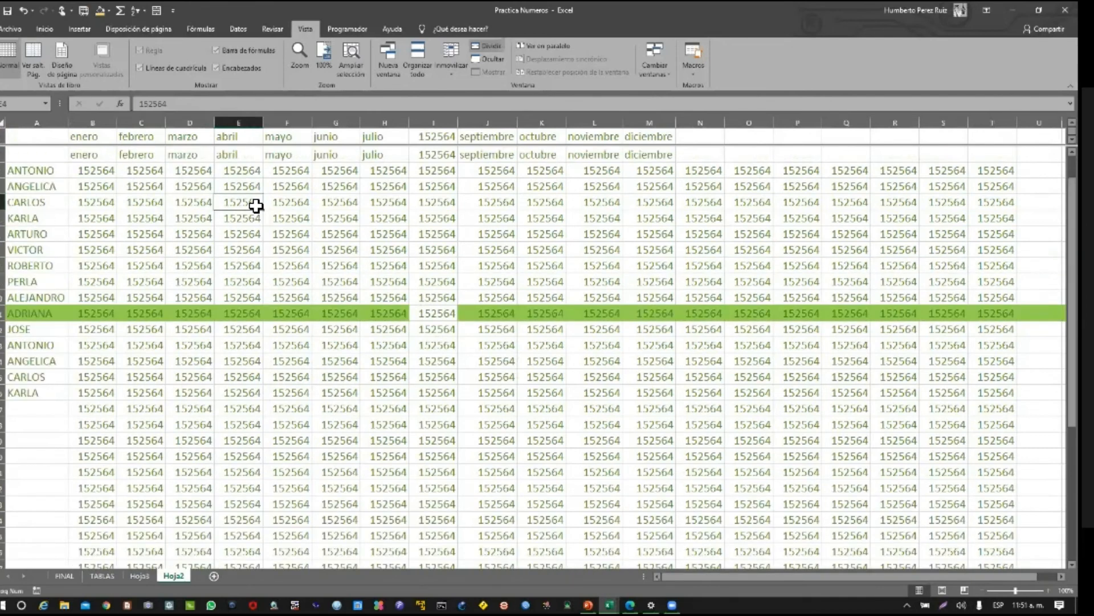
Select C2 and try to freeze the top row with Inmovilizar fila superior
{"action": "left_click", "coordinate": [126, 176]}
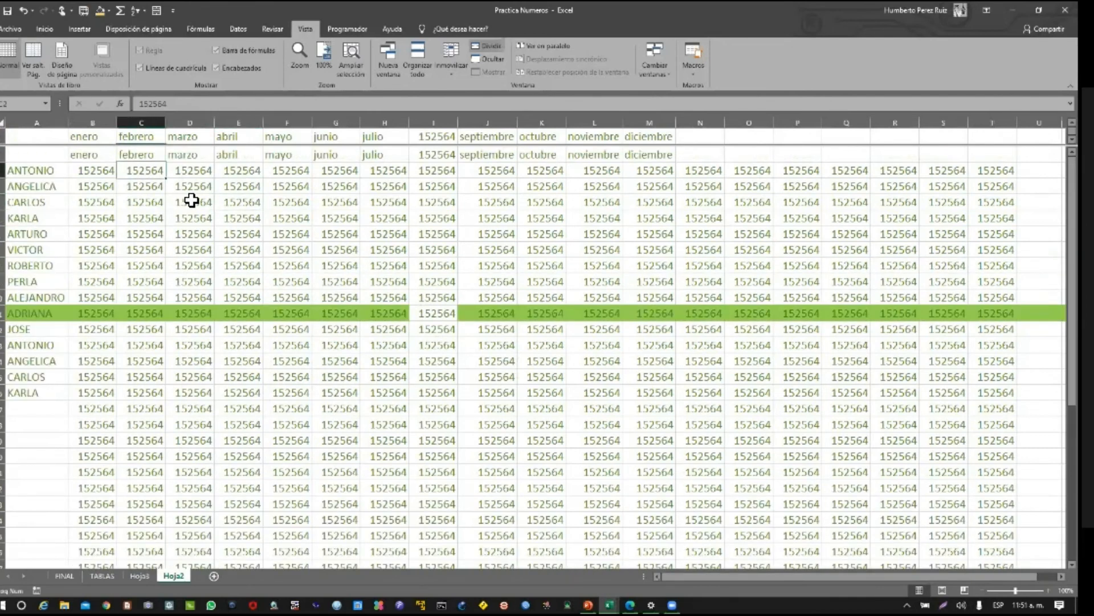
{"action": "left_click", "coordinate": [450, 71]}
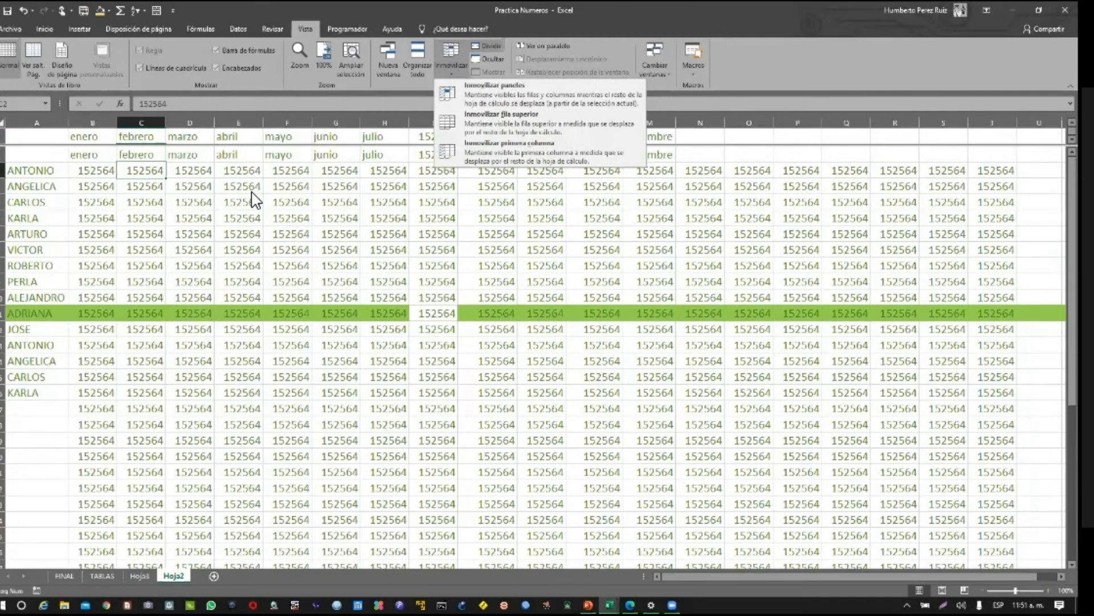
{"action": "left_click", "coordinate": [476, 126]}
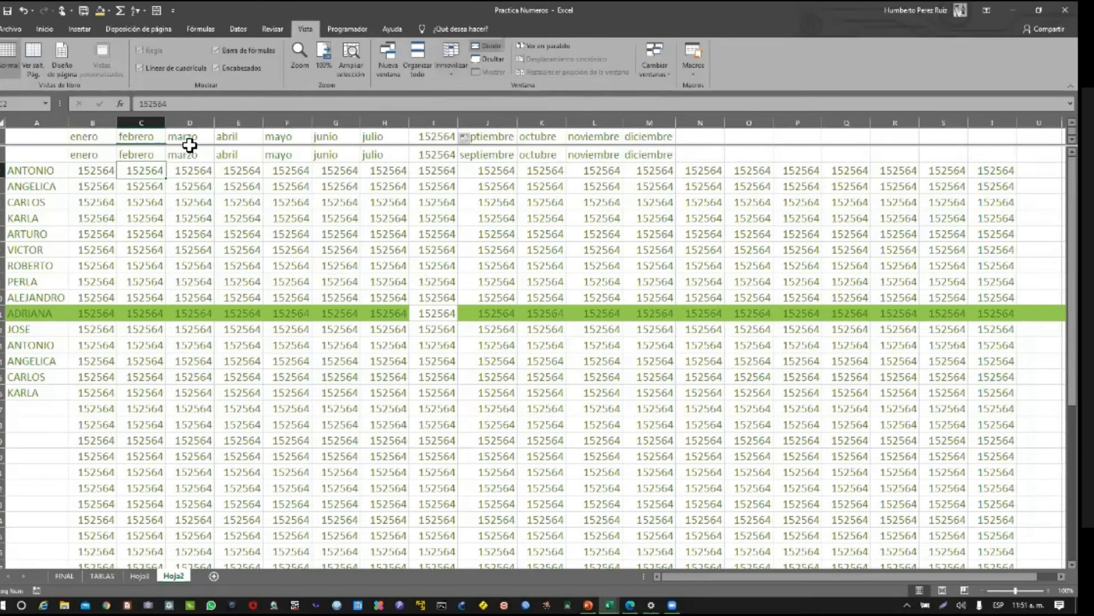
Insert a blank row above the month headers and select the febrero header in C2
{"action": "left_click", "coordinate": [7, 145]}
{"action": "key", "text": "ctrl+plus"}
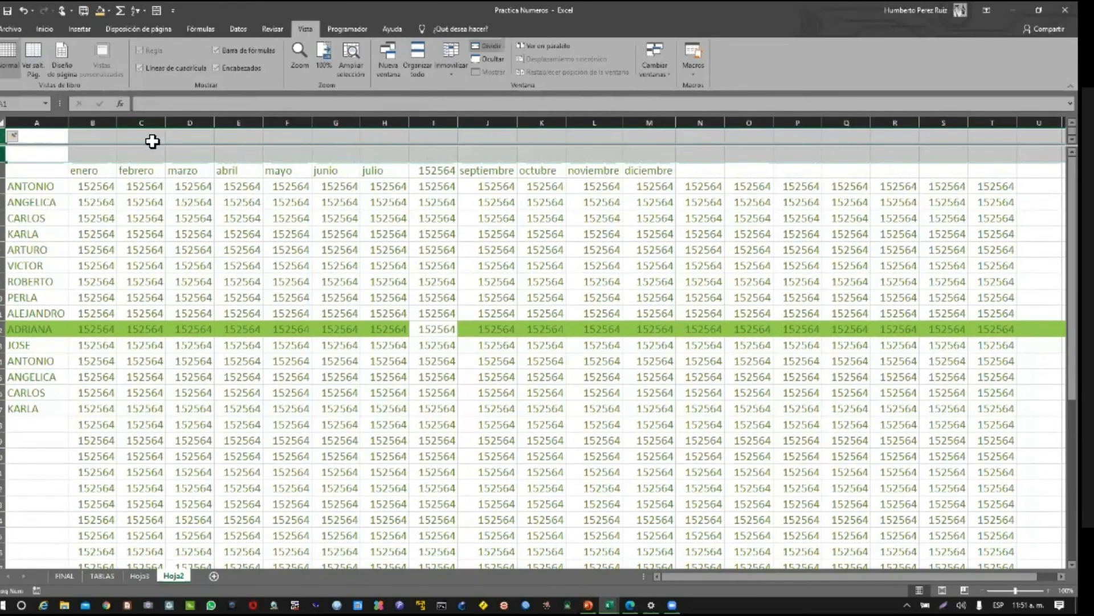
{"action": "left_click", "coordinate": [152, 138]}
{"action": "key", "text": "Down"}
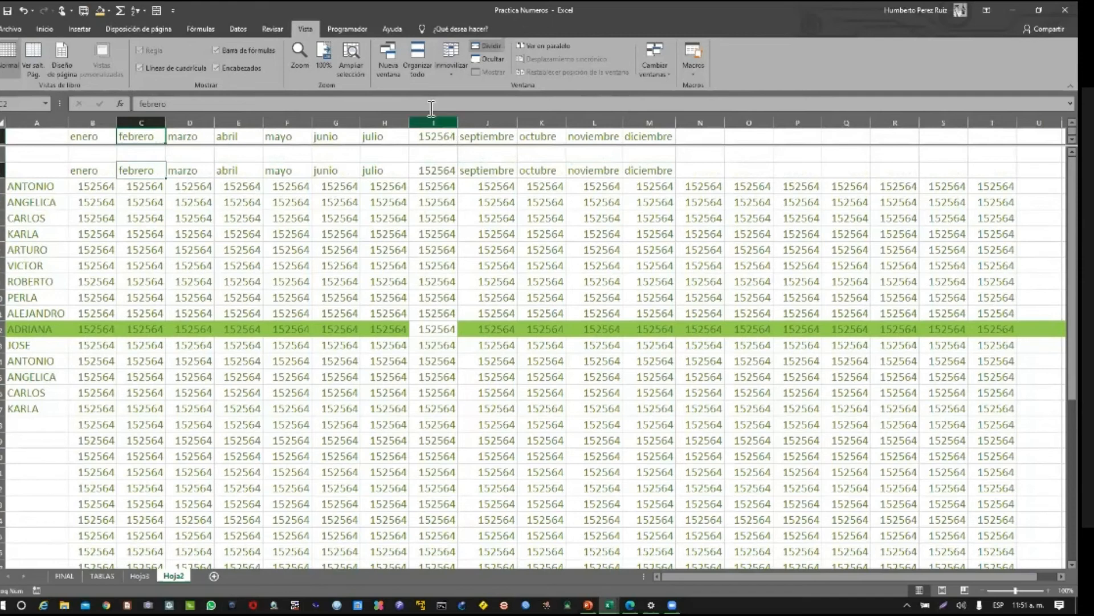
Review the freeze options, select E3, and move the horizontal split bar to below the month headers in row 2
{"action": "left_click", "coordinate": [453, 67]}
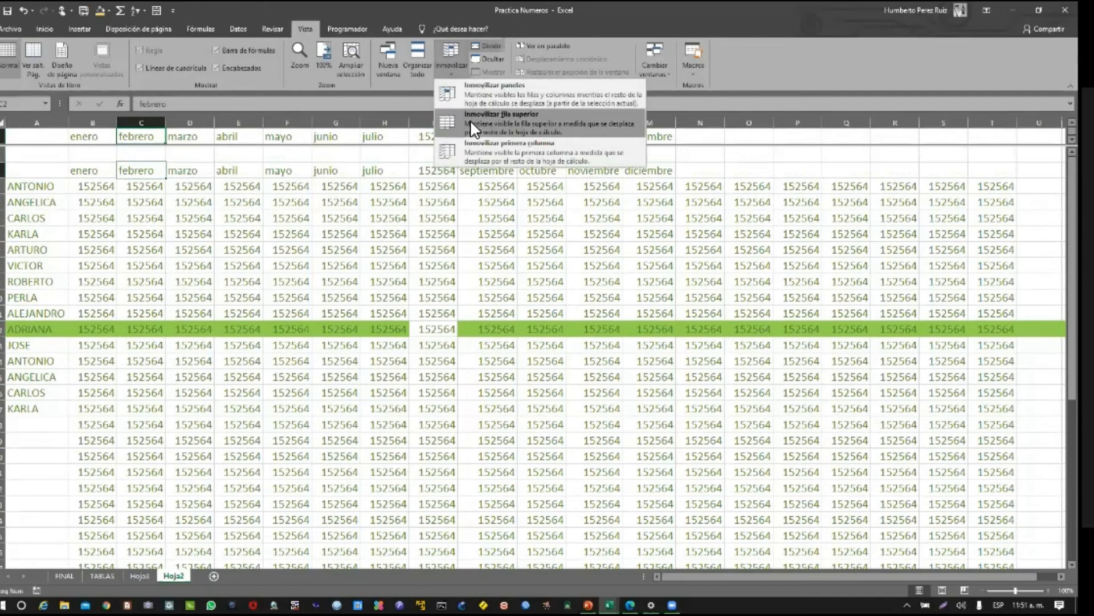
{"action": "scroll", "coordinate": [262, 136], "scroll_direction": "down", "scroll_amount": 2}
{"action": "scroll", "coordinate": [261, 136], "scroll_direction": "up", "scroll_amount": 3}
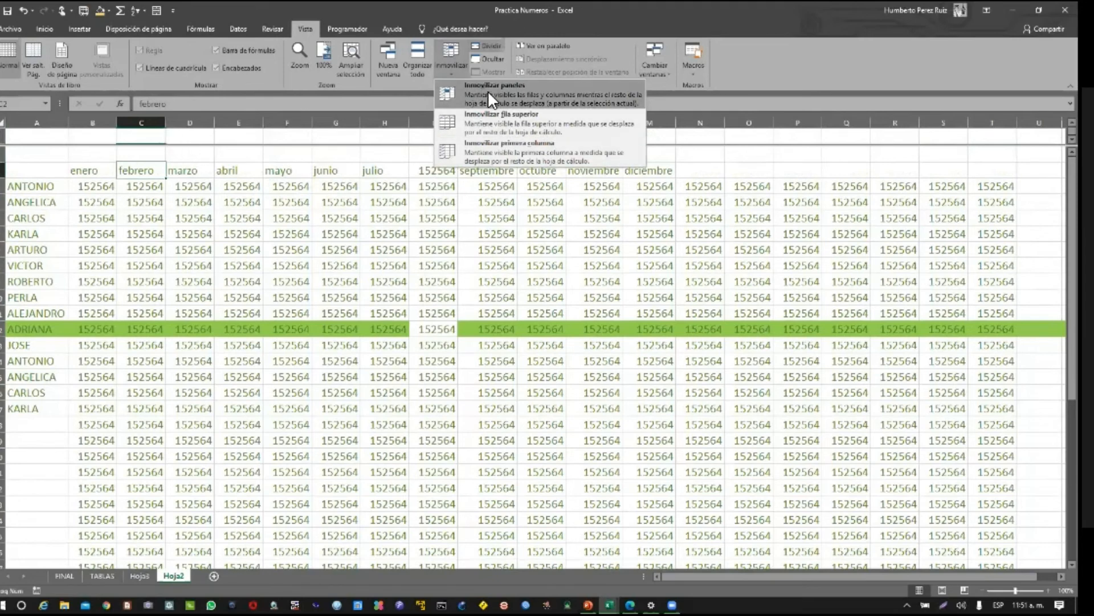
{"action": "left_click", "coordinate": [245, 188]}
{"action": "left_click_drag", "start_coordinate": [175, 145], "coordinate": [171, 161]}
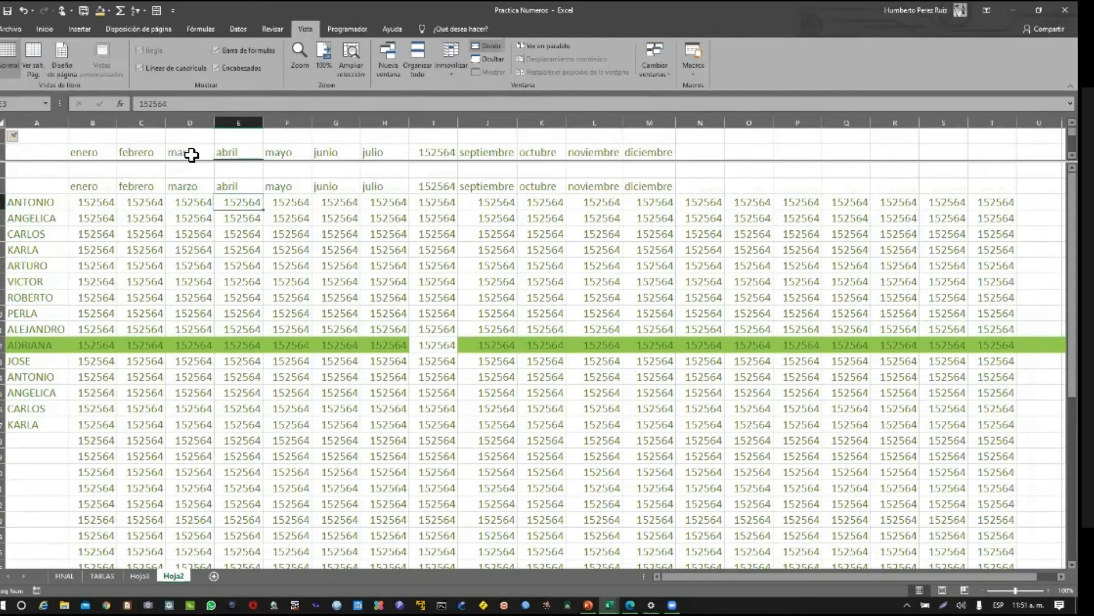
Check the two-row upper pane against the scrolled data and freeze it with Inmovilizar paneles
{"action": "scroll", "coordinate": [191, 154], "scroll_direction": "down", "scroll_amount": 2}
{"action": "scroll", "coordinate": [190, 154], "scroll_direction": "up", "scroll_amount": 1}
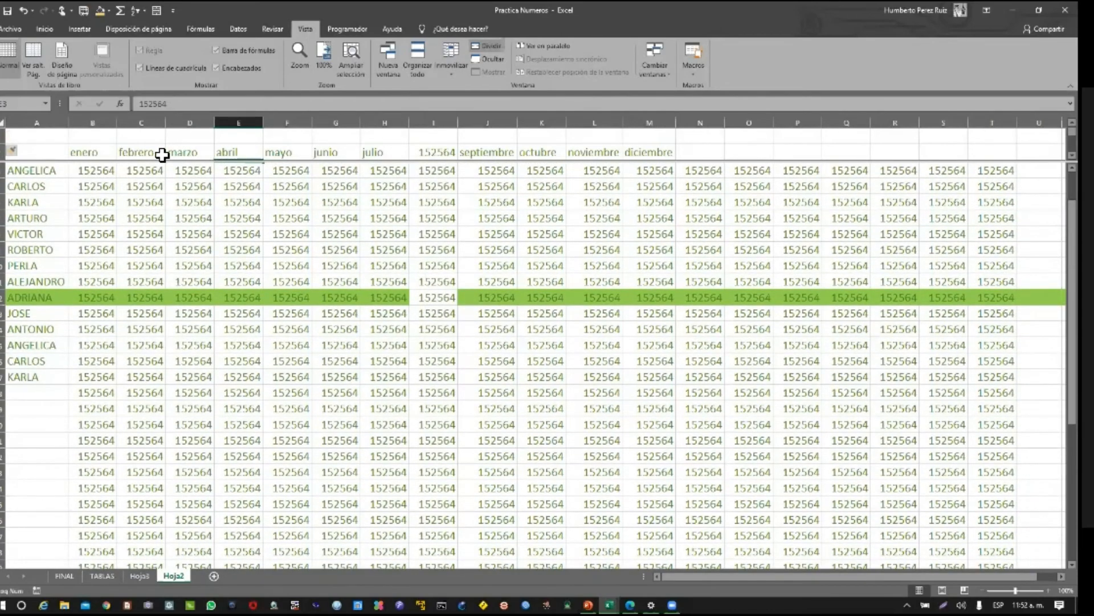
{"action": "scroll", "coordinate": [182, 210], "scroll_direction": "down", "scroll_amount": 6}
{"action": "scroll", "coordinate": [182, 212], "scroll_direction": "up", "scroll_amount": 7}
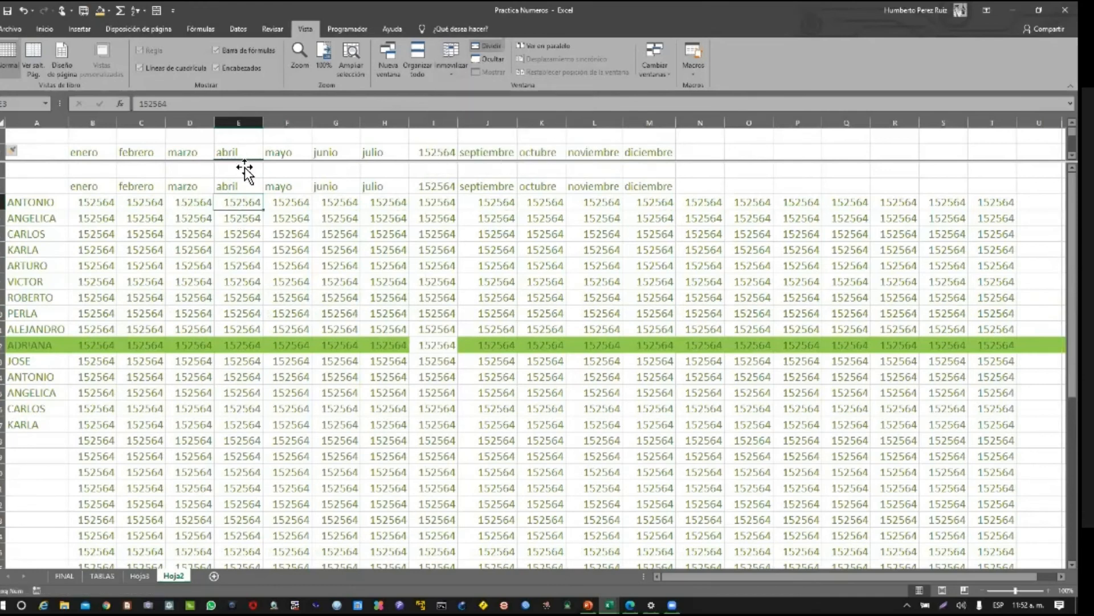
{"action": "mouse_move", "coordinate": [242, 165]}
{"action": "left_mouse_down"}
{"action": "mouse_move", "coordinate": [244, 249]}
{"action": "mouse_move", "coordinate": [247, 166]}
{"action": "left_mouse_up"}
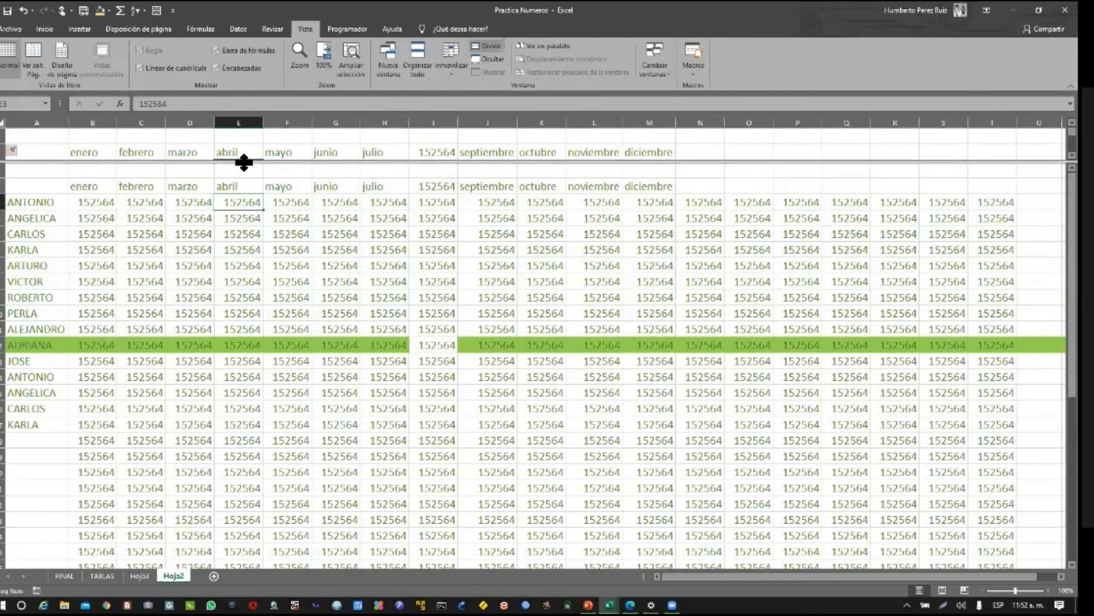
{"action": "left_click", "coordinate": [454, 51]}
{"action": "left_click", "coordinate": [463, 92]}
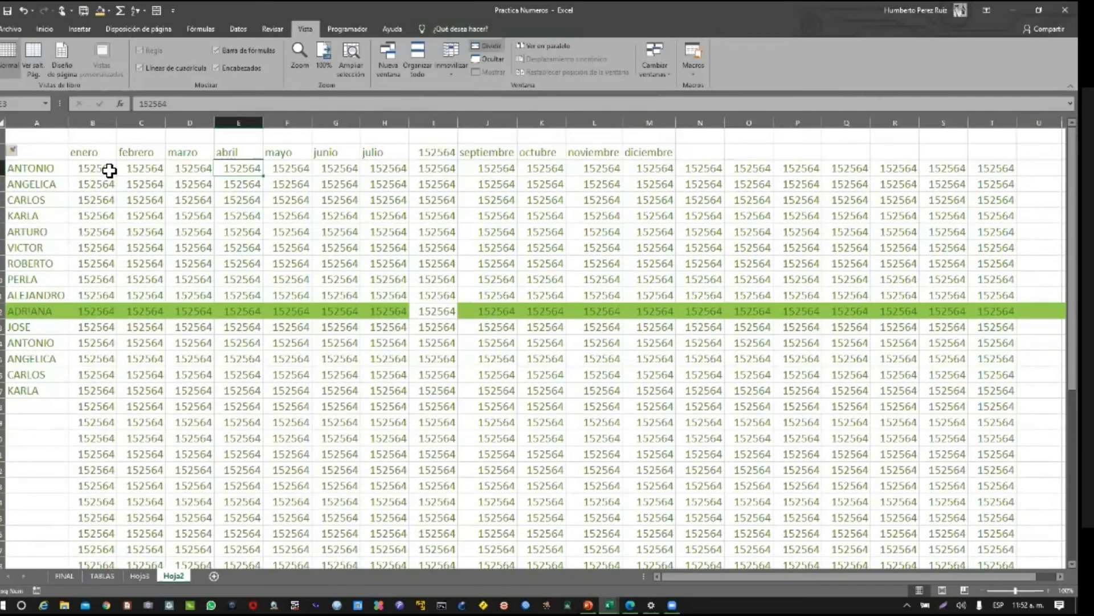
Go down column B from the enero header to the total in B43 and jump back up to check the frozen header rows
{"action": "left_click", "coordinate": [84, 156]}
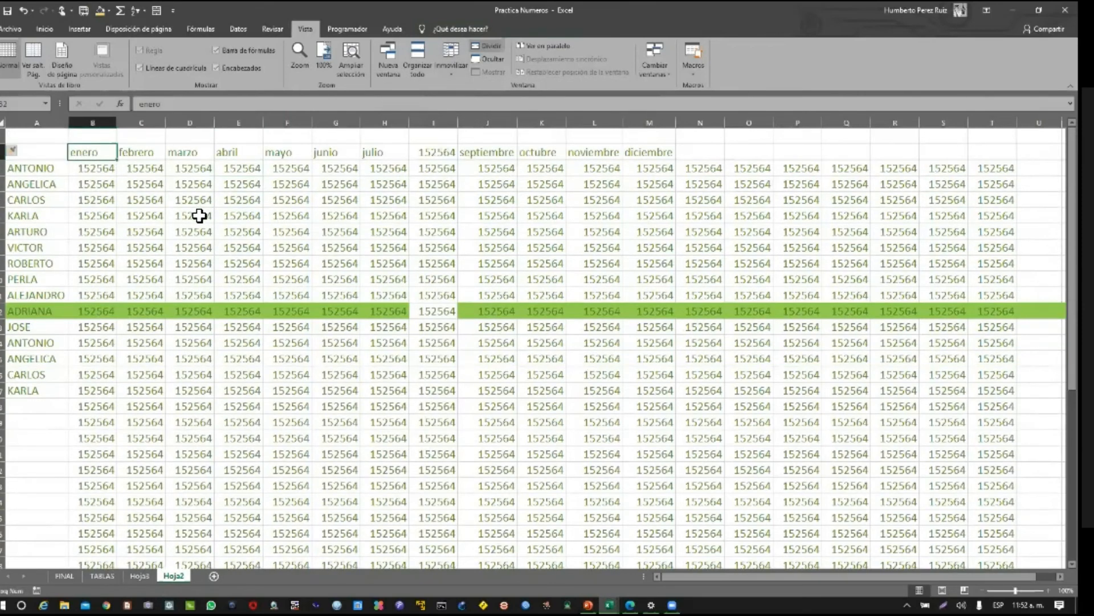
{"action": "key", "text": "Down"}
{"action": "key", "text": "Down"}
{"action": "key", "text": "Down"}
{"action": "key", "text": "Down"}
{"action": "key", "text": "Down"}
{"action": "key", "text": "Down"}
{"action": "key", "text": "Down"}
{"action": "key", "text": "Down"}
{"action": "key", "text": "Down"}
{"action": "key", "text": "Down"}
{"action": "key", "text": "Down"}
{"action": "key", "text": "Down"}
{"action": "key", "text": "Down"}
{"action": "key", "text": "Down"}
{"action": "key", "text": "Down"}
{"action": "key", "text": "Down"}
{"action": "key", "text": "Down"}
{"action": "key", "text": "Down"}
{"action": "key", "text": "Down"}
{"action": "key", "text": "Down"}
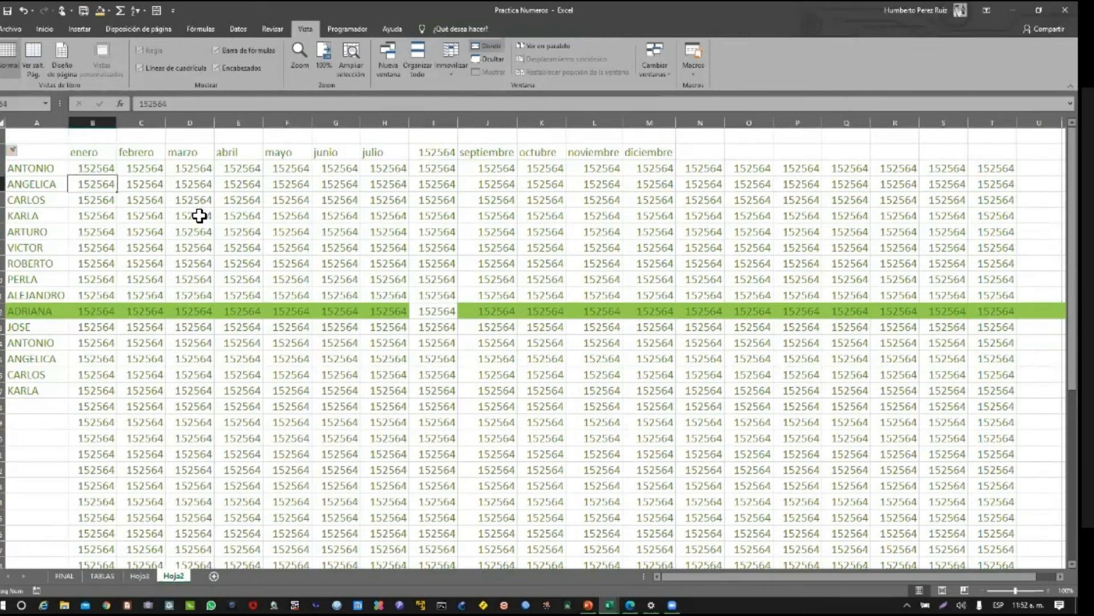
{"action": "key", "text": "Down"}
{"action": "key", "text": "Down"}
{"action": "key", "text": "Down"}
{"action": "key", "text": "Down"}
{"action": "key", "text": "Down"}
{"action": "key", "text": "Down"}
{"action": "key", "text": "Down"}
{"action": "key", "text": "Down"}
{"action": "key", "text": "Down"}
{"action": "key", "text": "Down"}
{"action": "key", "text": "Down"}
{"action": "key", "text": "Down"}
{"action": "key", "text": "Down"}
{"action": "key", "text": "Down"}
{"action": "key", "text": "Down"}
{"action": "key", "text": "Down"}
{"action": "key", "text": "Down"}
{"action": "key", "text": "Down"}
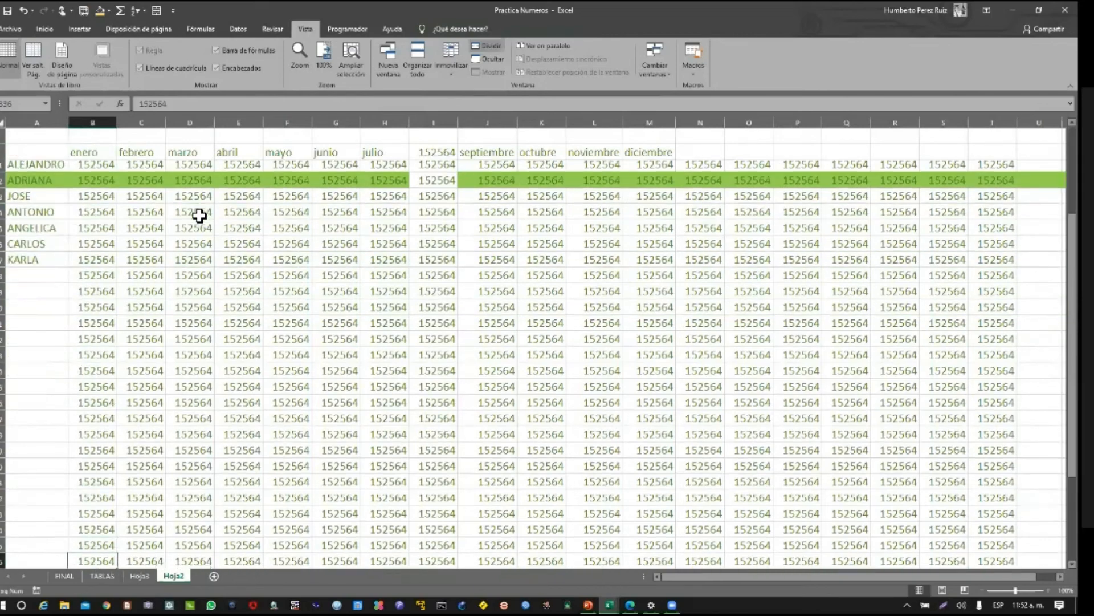
{"action": "key", "text": "Up"}
{"action": "key", "text": "Up"}
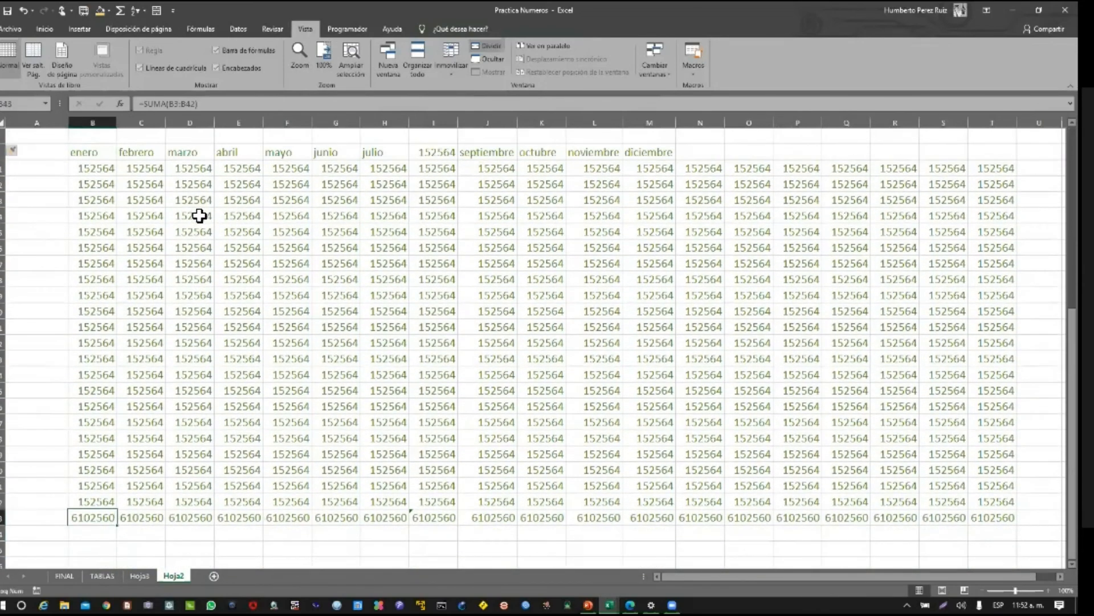
{"action": "key", "text": "ctrl+Up"}
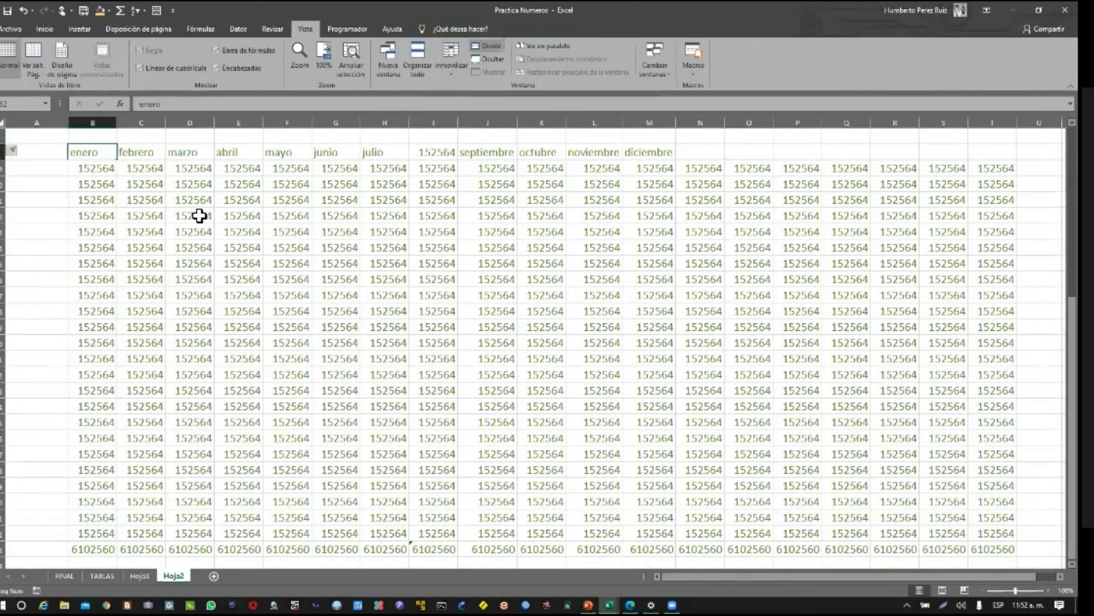
{"action": "key", "text": "Down"}
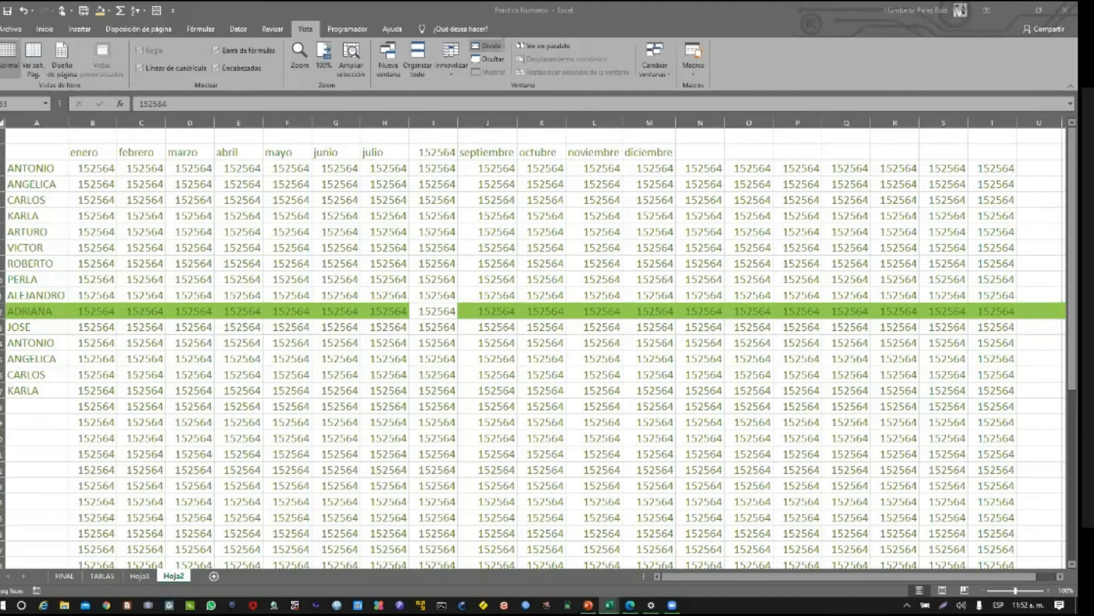
Switch to the Excel Básico presentation in PowerPoint and show slide 10 with the presenter's contact details
{"action": "left_click", "coordinate": [495, 189]}
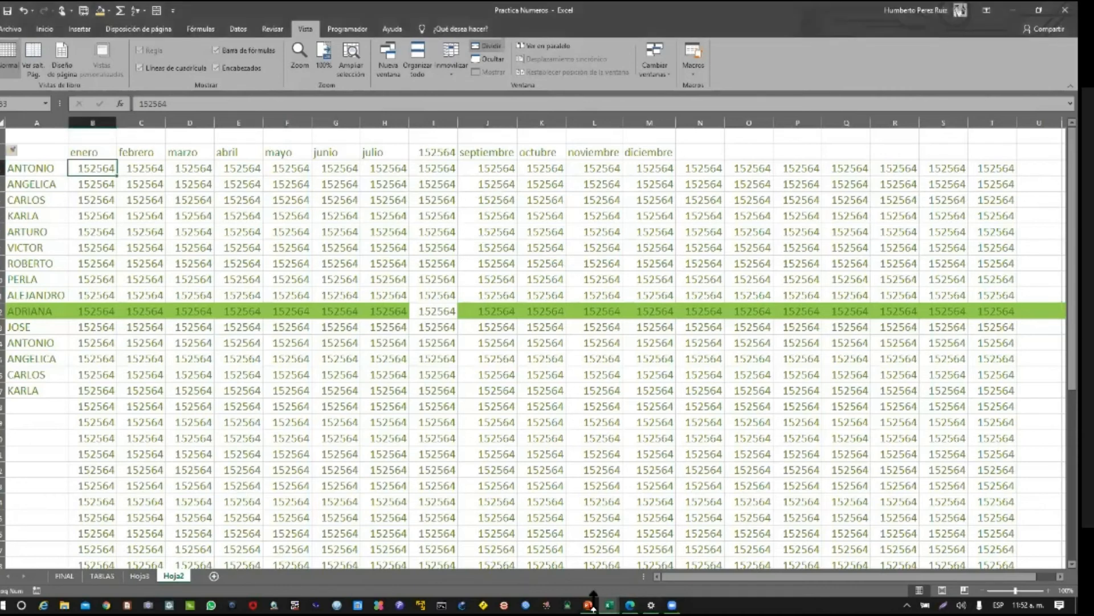
{"action": "mouse_move", "coordinate": [588, 605]}
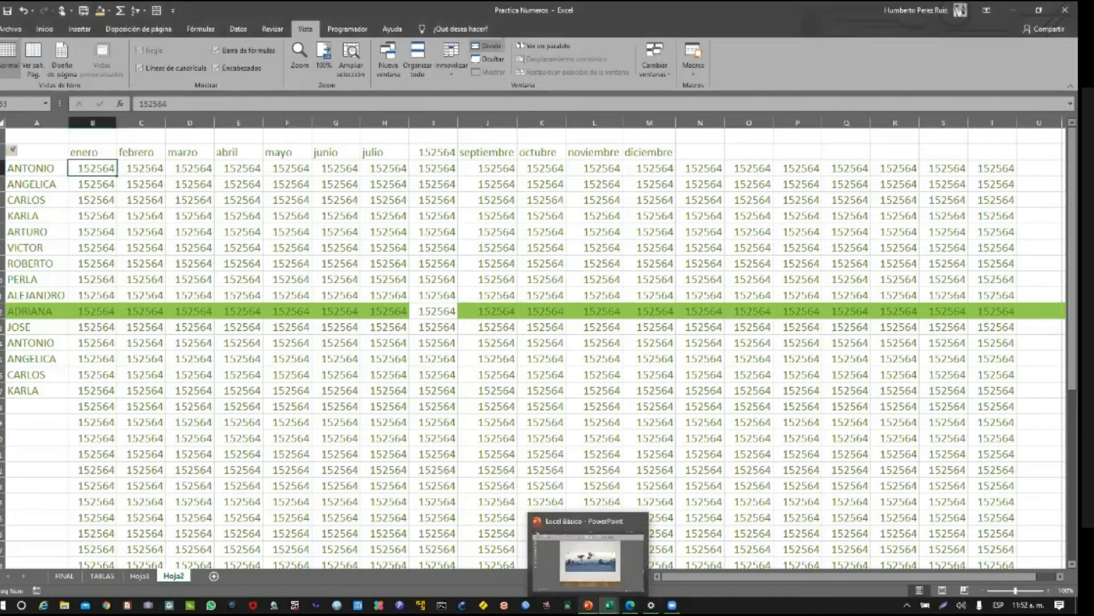
{"action": "left_click", "coordinate": [586, 574]}
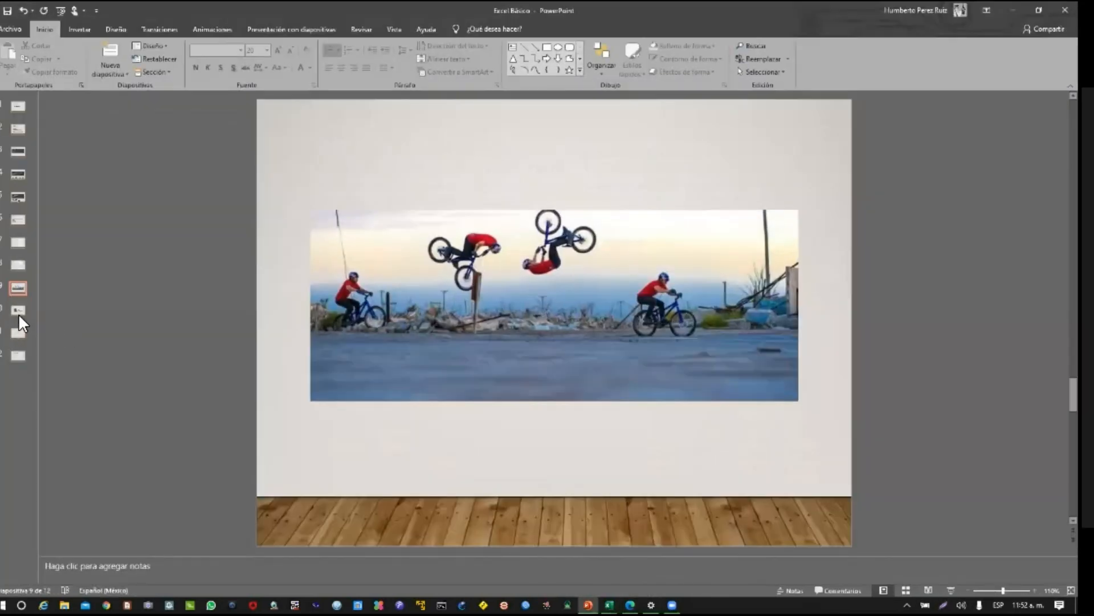
{"action": "left_click", "coordinate": [17, 312]}
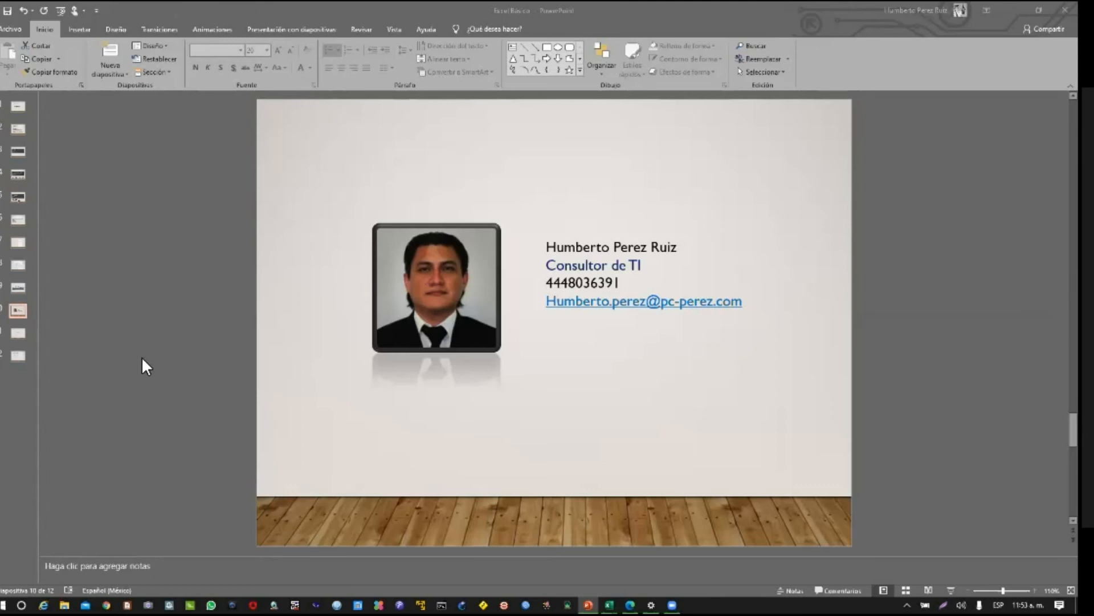
Show the Gracias slide and the Excel Intermedio pricing slide of the presentation
{"action": "left_click", "coordinate": [17, 336]}
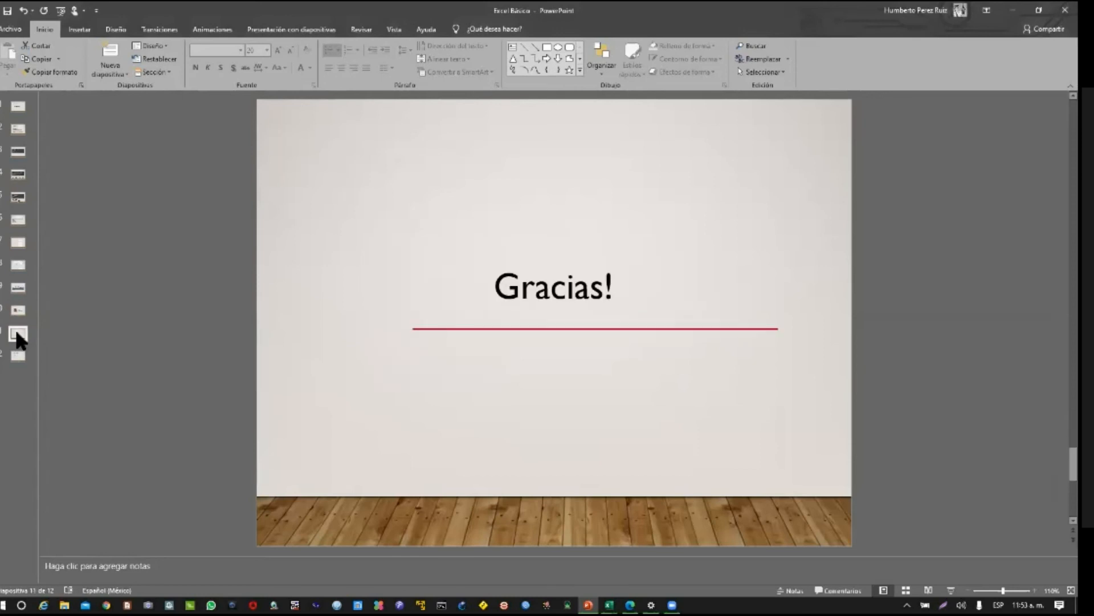
{"action": "left_click", "coordinate": [20, 362]}
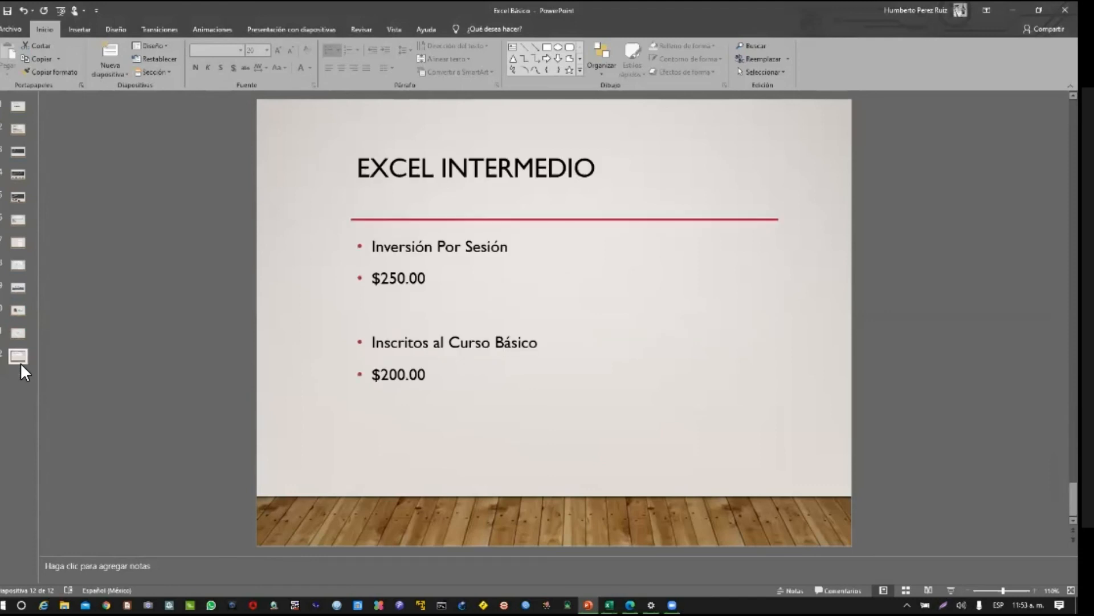
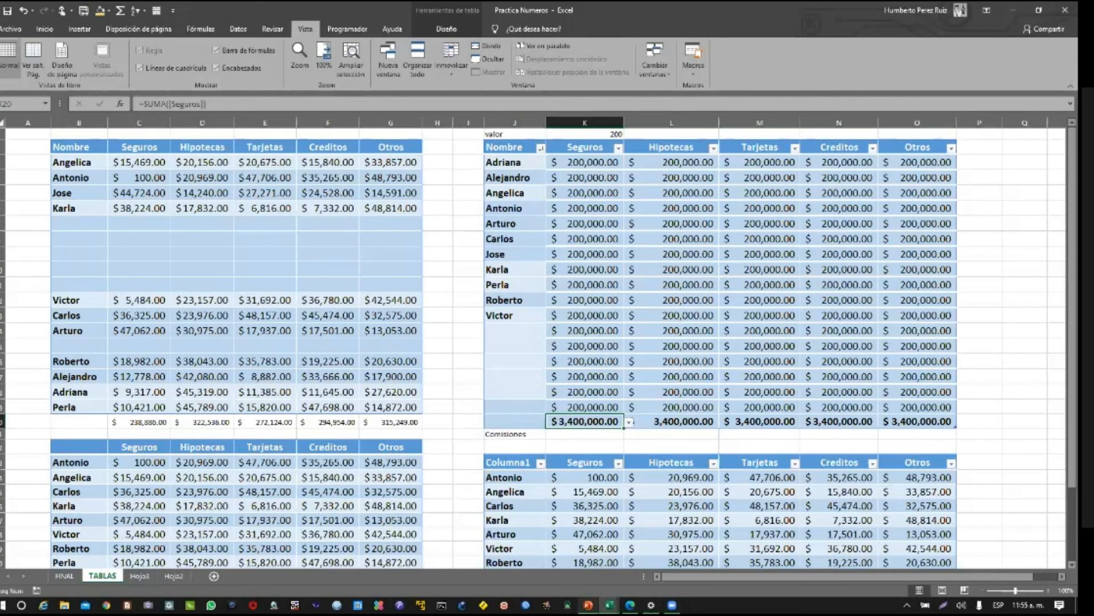
Switch back to the Excel Básico presentation in PowerPoint and return to slide 10 with the presenter's contact details
{"action": "mouse_move", "coordinate": [588, 606]}
{"action": "left_click", "coordinate": [591, 574]}
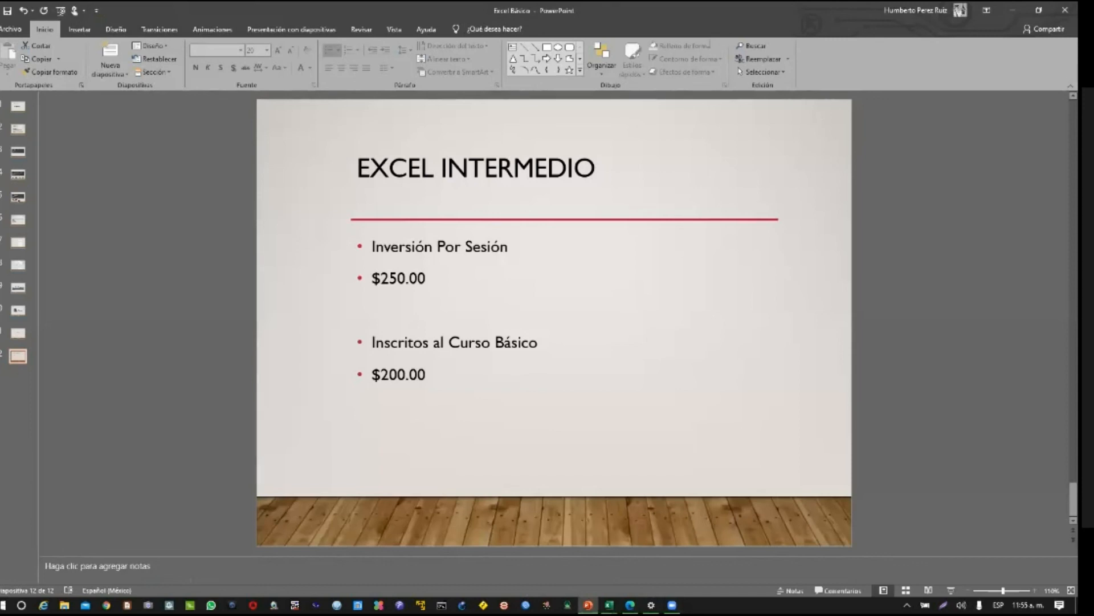
{"action": "key", "text": "Page_Up"}
{"action": "key", "text": "Page_Up"}
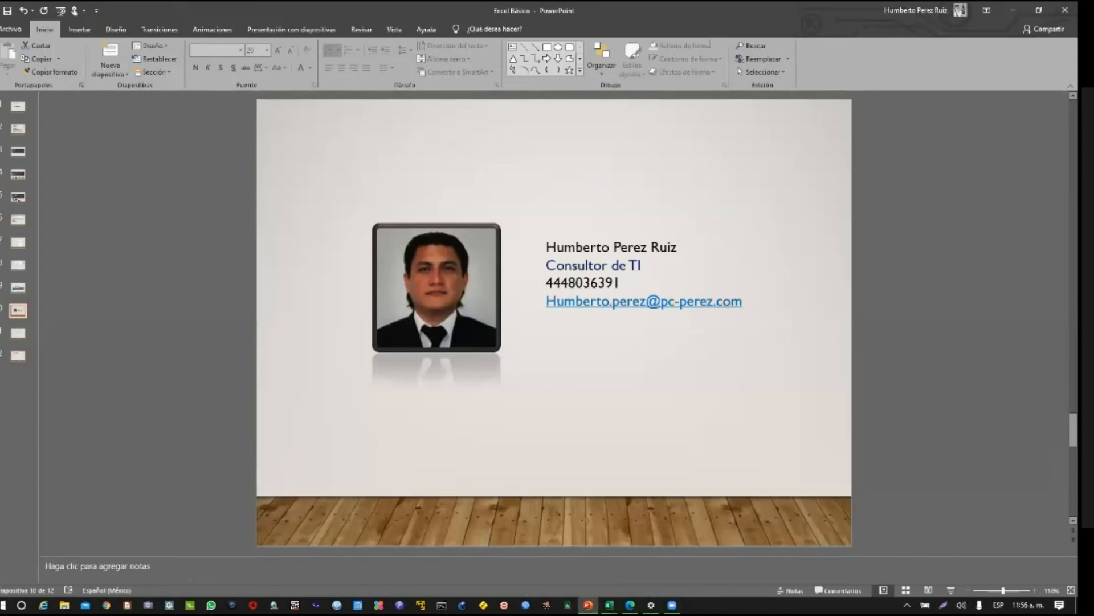
Switch to the Practica Numeros workbook in Excel
{"action": "left_click", "coordinate": [609, 605]}
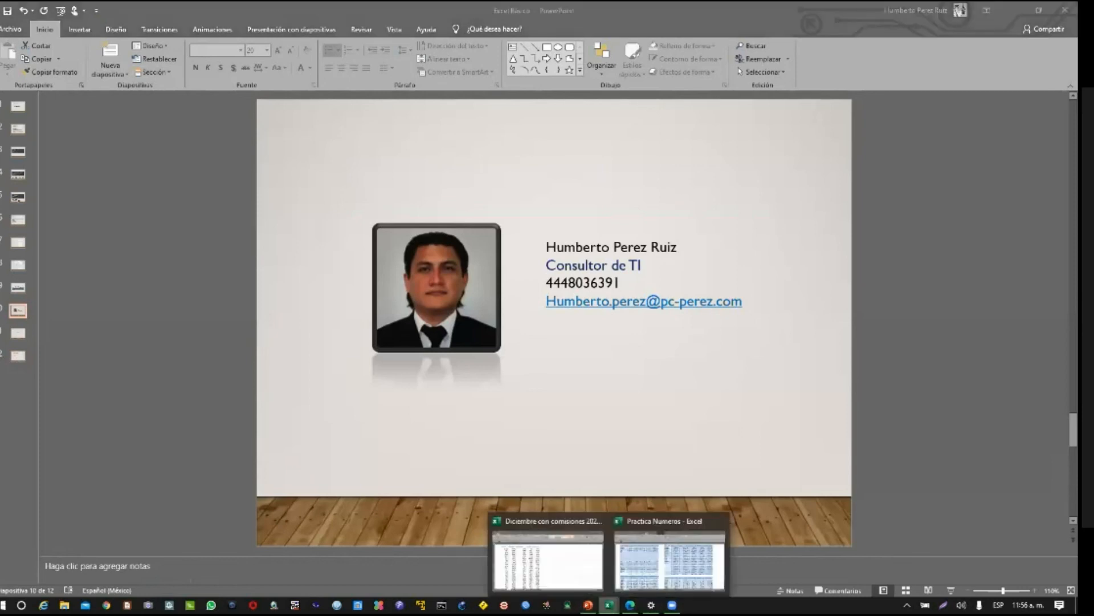
{"action": "left_click", "coordinate": [669, 561]}
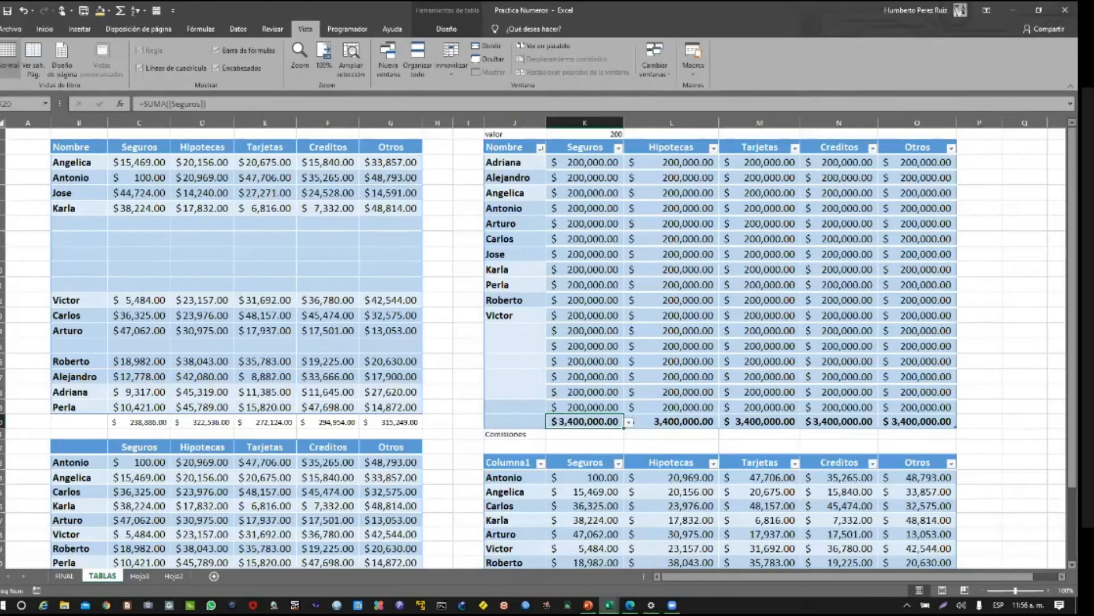
{"action": "left_click", "coordinate": [451, 434]}
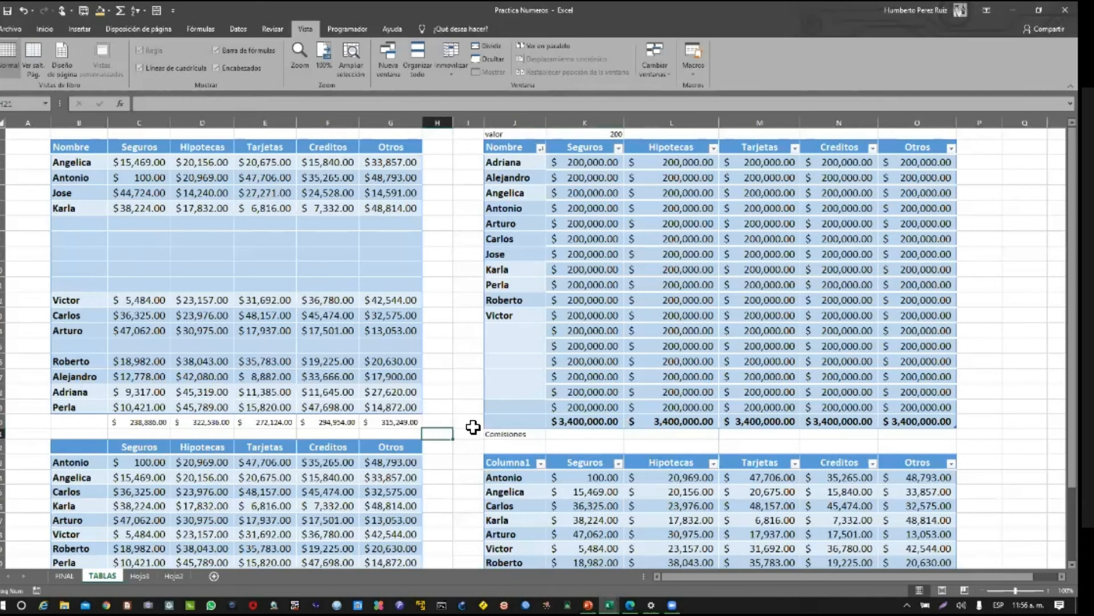
{"action": "left_click", "coordinate": [469, 422]}
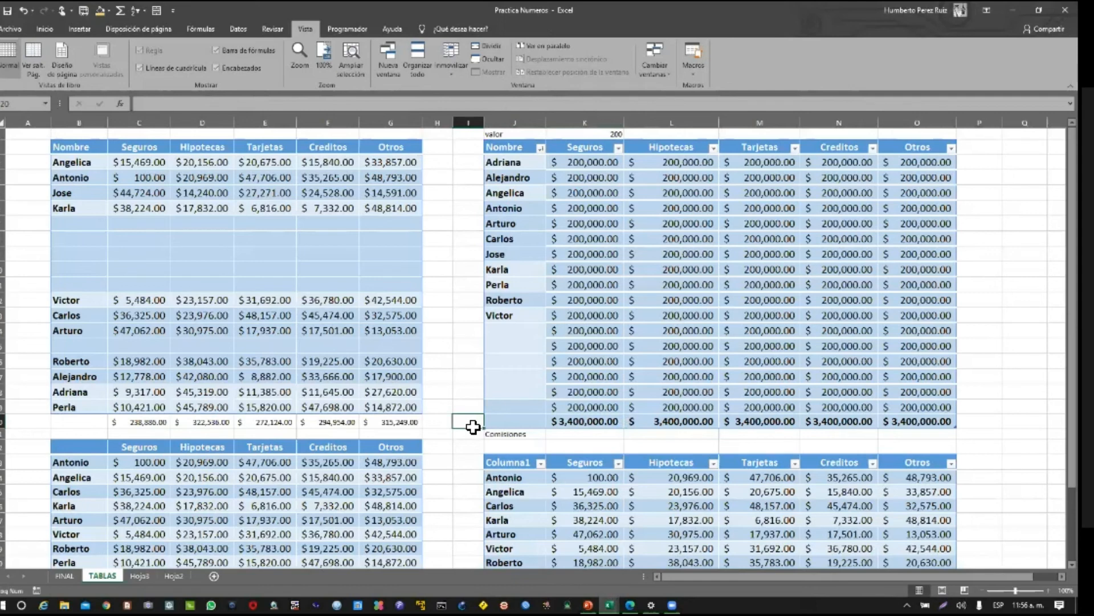
{"action": "key", "text": "Left"}
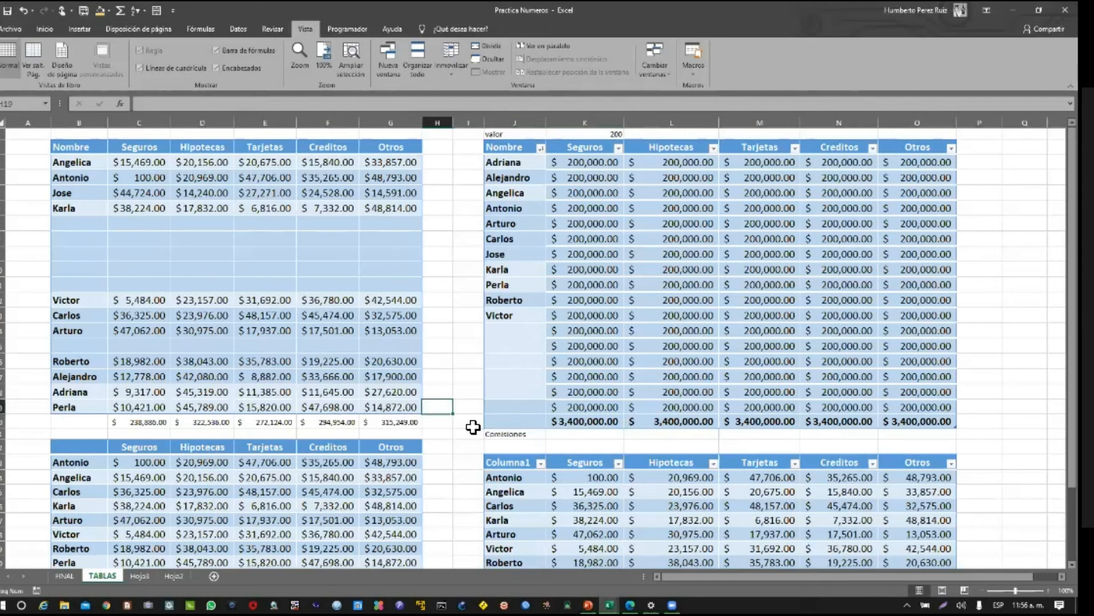
{"action": "key", "text": "Right"}
{"action": "key", "text": "Left"}
{"action": "key", "text": "Up"}
{"action": "key", "text": "Right"}
{"action": "key", "text": "Down"}
{"action": "key", "text": "Left"}
{"action": "key", "text": "Up"}
Open the FINAL sheet and select C14, the empty cell below the Seguros column
{"action": "left_click", "coordinate": [66, 575]}
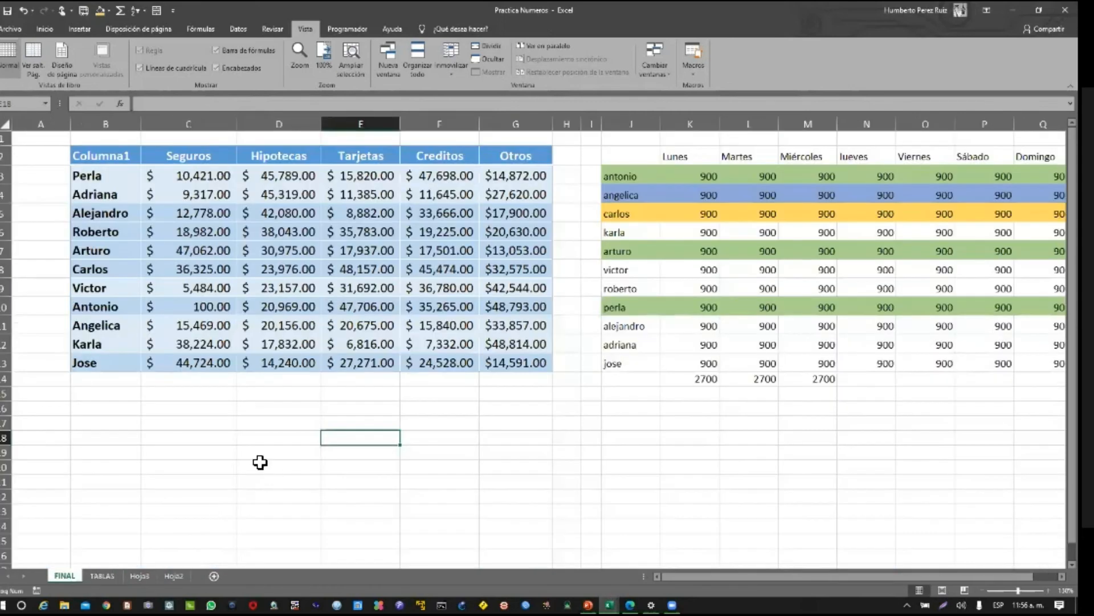
{"action": "left_click", "coordinate": [204, 386]}
{"action": "left_click", "coordinate": [210, 364]}
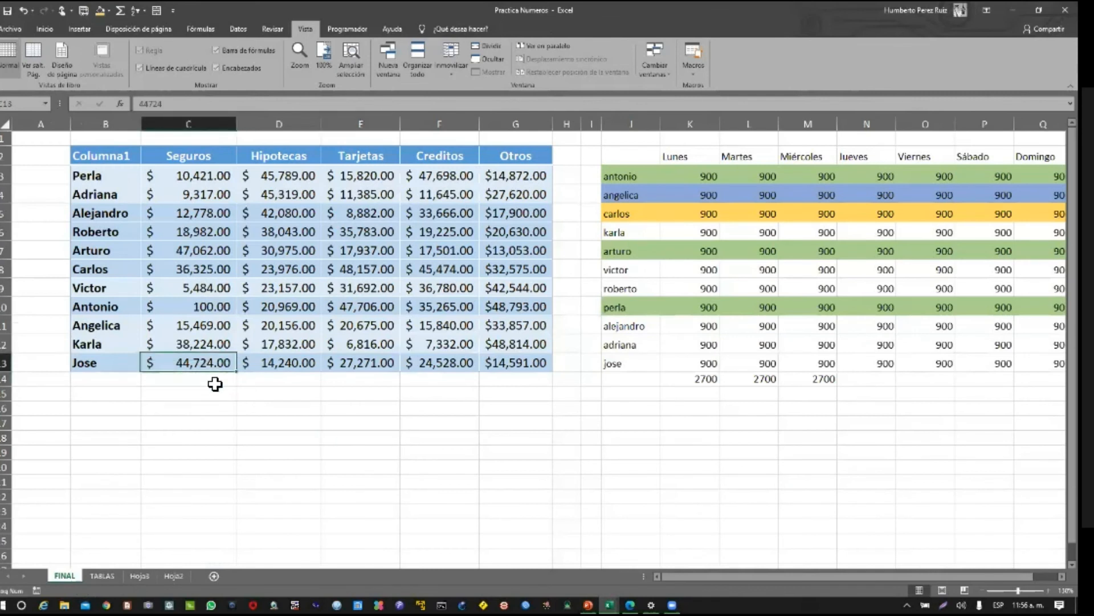
{"action": "left_click", "coordinate": [204, 380]}
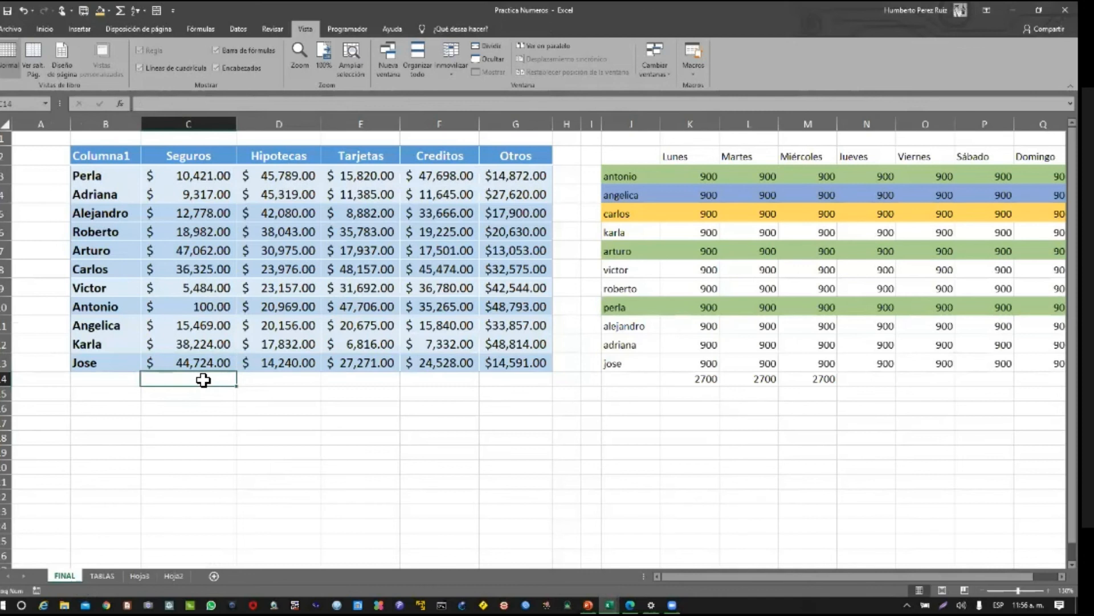
Enter the formula =C3+C4+C5+C6 in C14 to add the first four Seguros values one by one
{"action": "type", "text": "="}
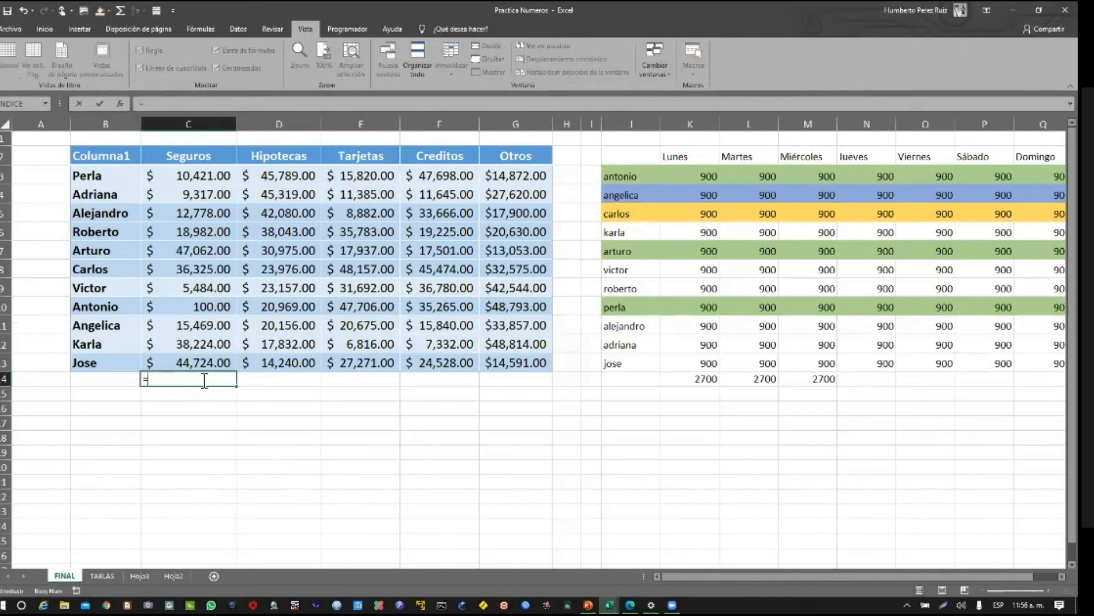
{"action": "left_click", "coordinate": [201, 181]}
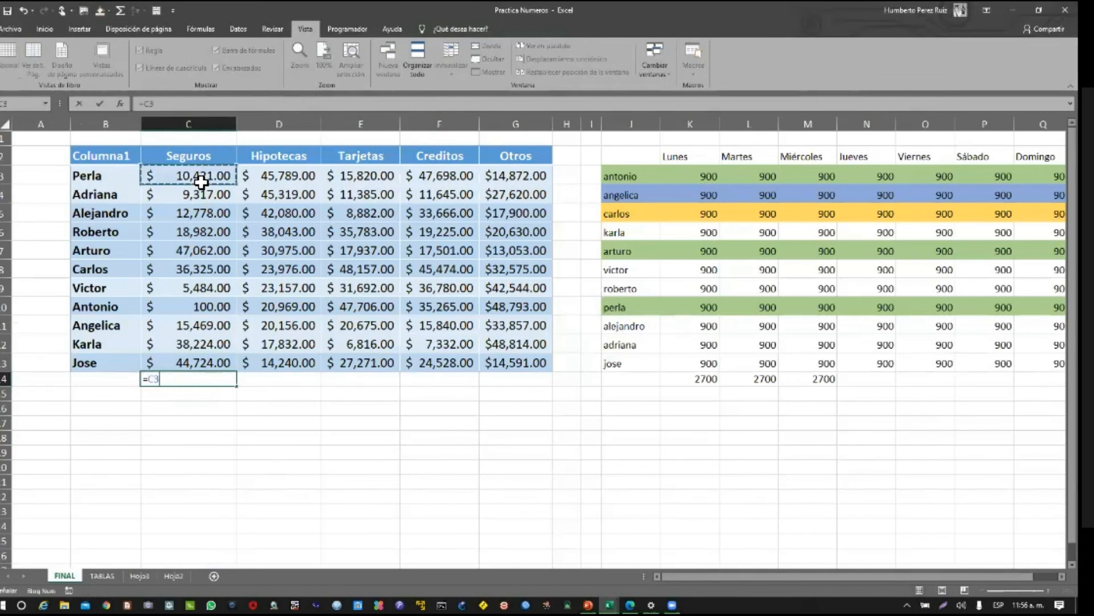
{"action": "type", "text": "+"}
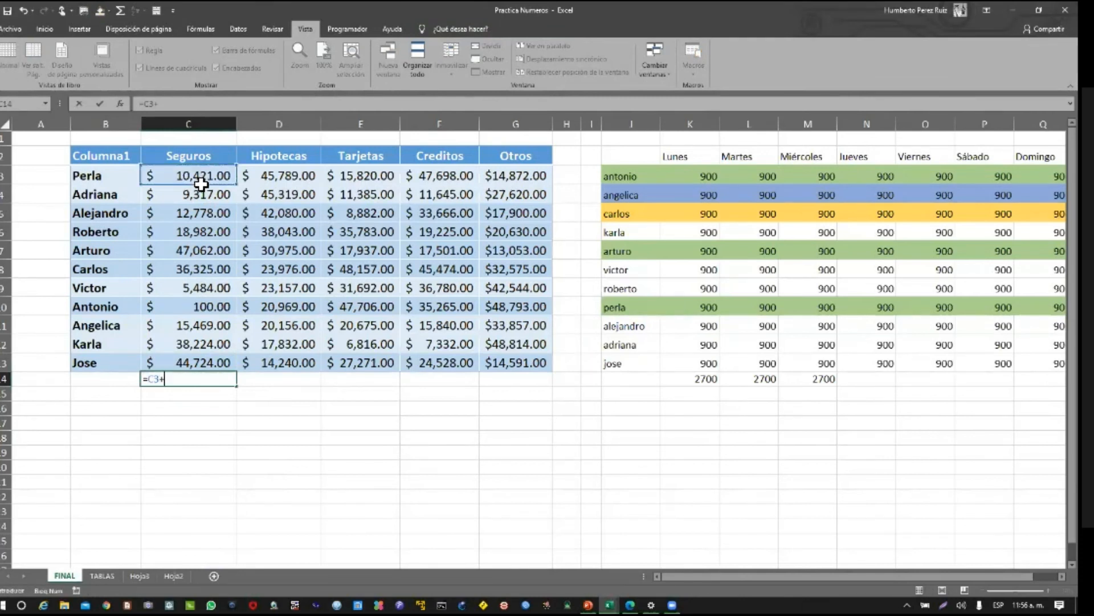
{"action": "left_click", "coordinate": [200, 196]}
{"action": "type", "text": "+"}
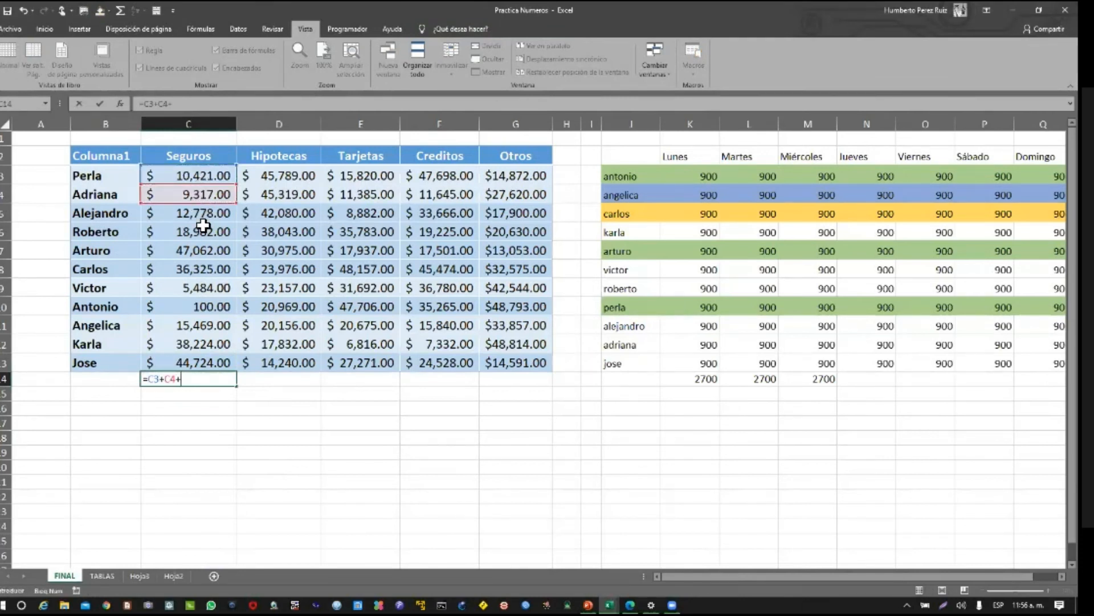
{"action": "left_click", "coordinate": [206, 213]}
{"action": "type", "text": "+"}
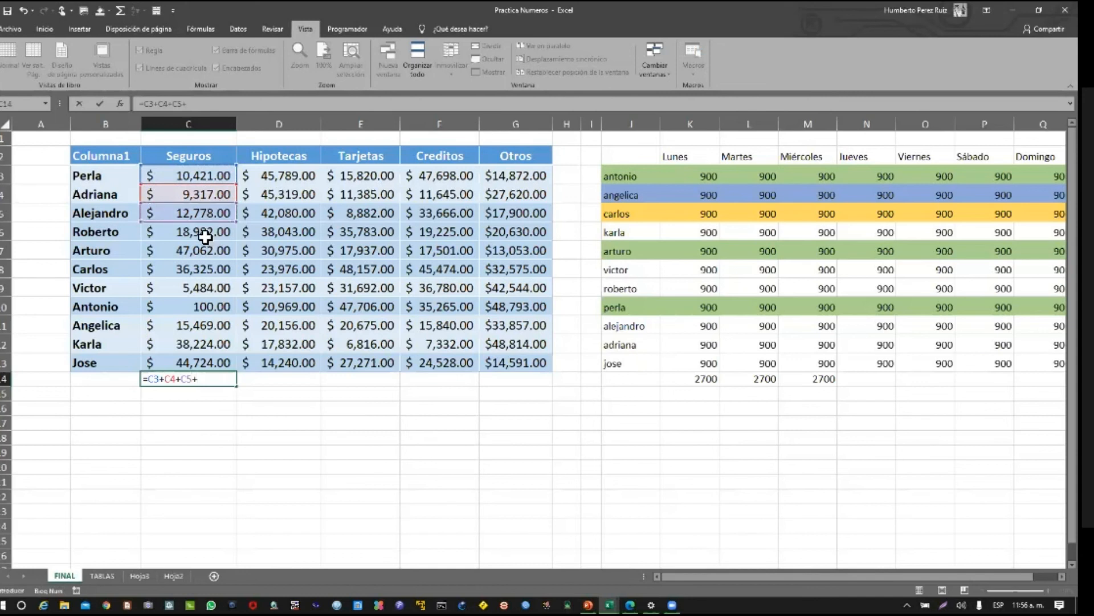
{"action": "left_click", "coordinate": [205, 237]}
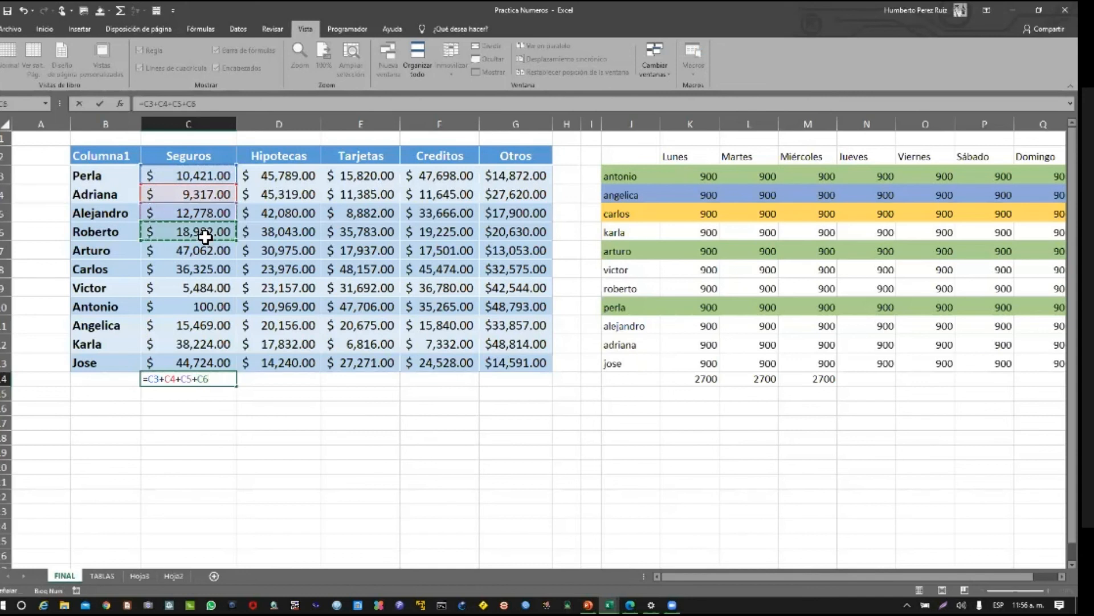
{"action": "key", "text": "Return"}
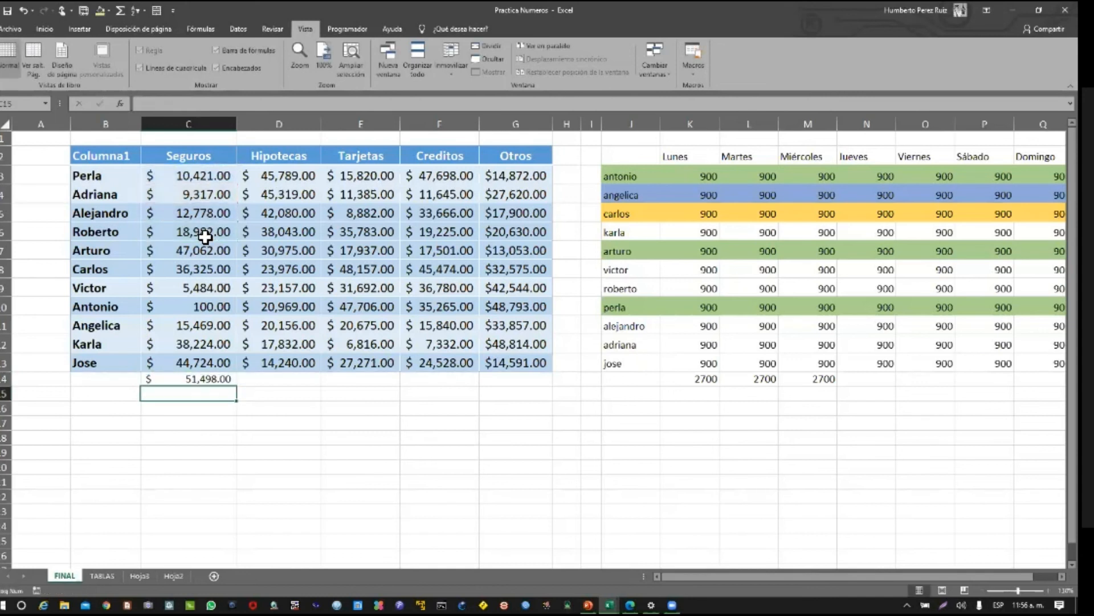
Check the addition formula in C14 against the full Seguros range C3:C13
{"action": "left_click", "coordinate": [205, 378]}
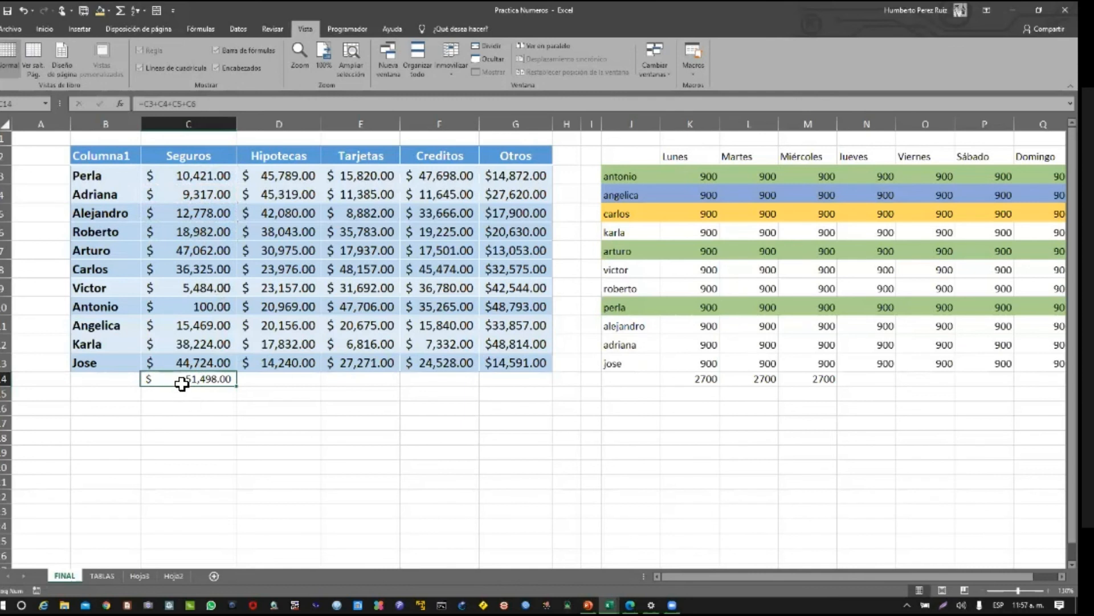
{"action": "left_click_drag", "start_coordinate": [182, 362], "coordinate": [182, 174]}
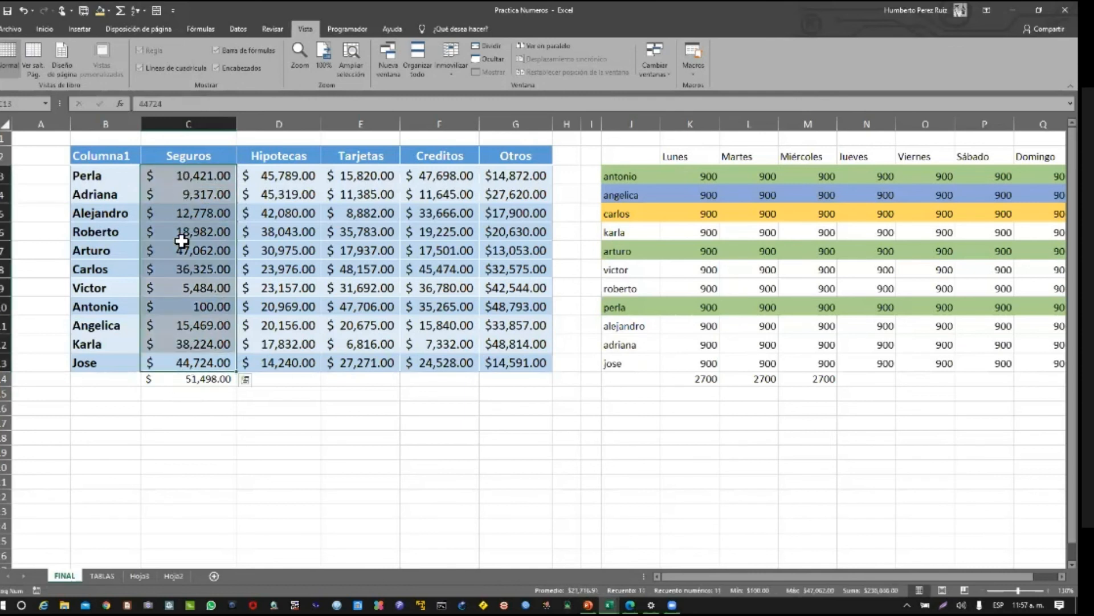
{"action": "left_click", "coordinate": [183, 378]}
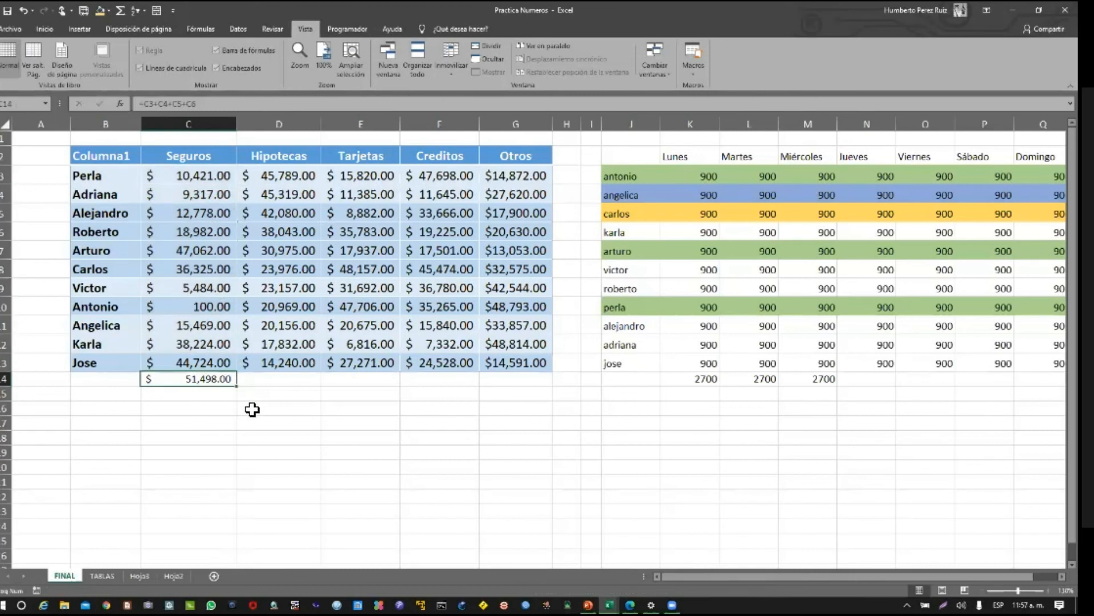
Replace the addition in C14 with the start of a SUMA function, leaving its argument list open
{"action": "type", "text": "S"}
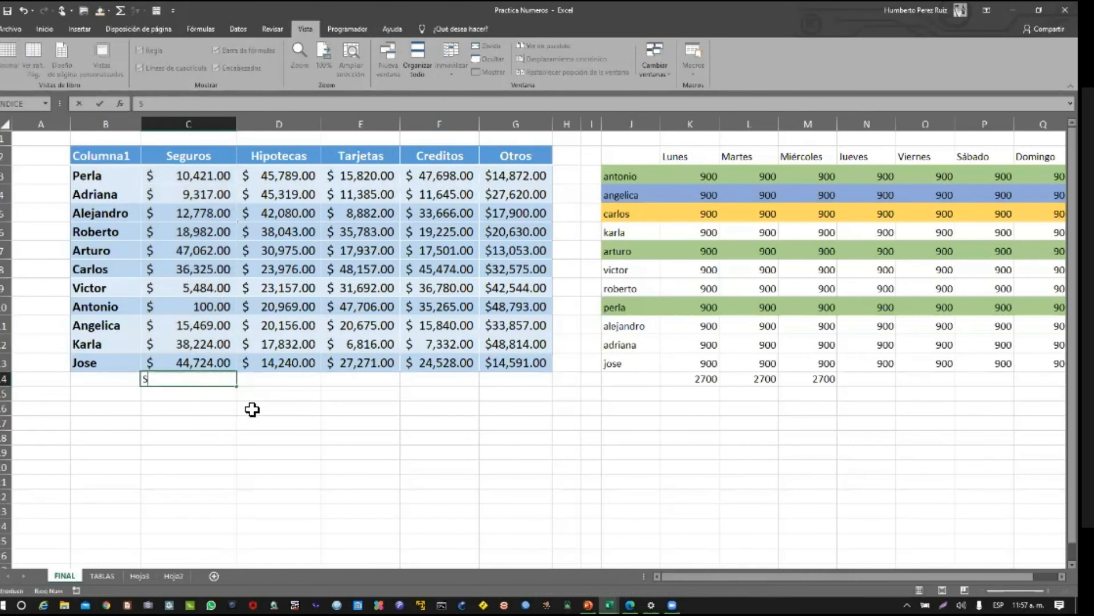
{"action": "key", "text": "BackSpace"}
{"action": "type", "text": "="}
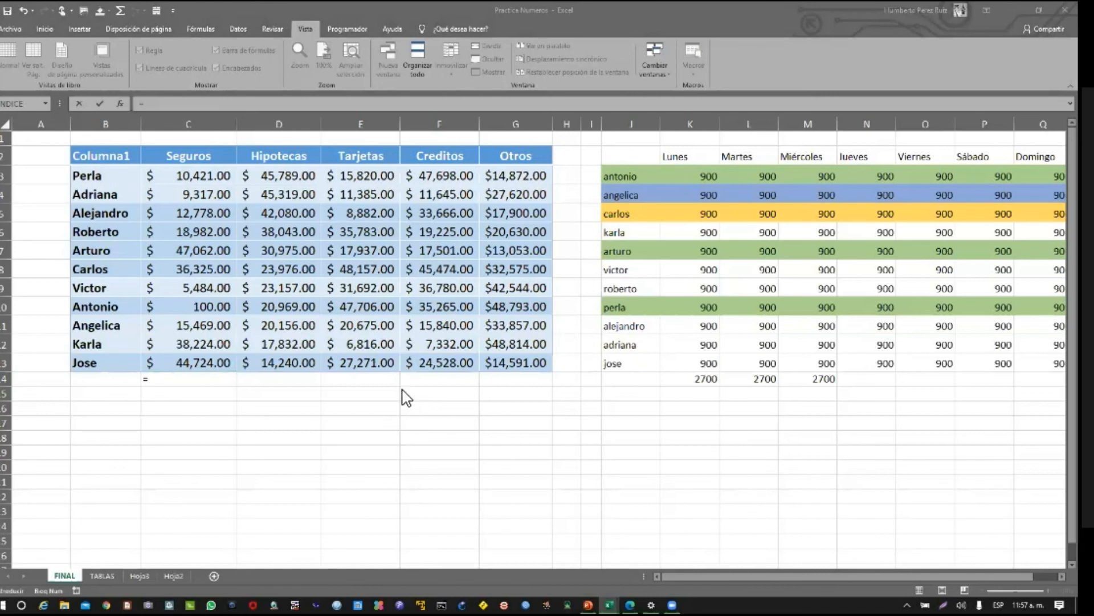
{"action": "left_click", "coordinate": [273, 409]}
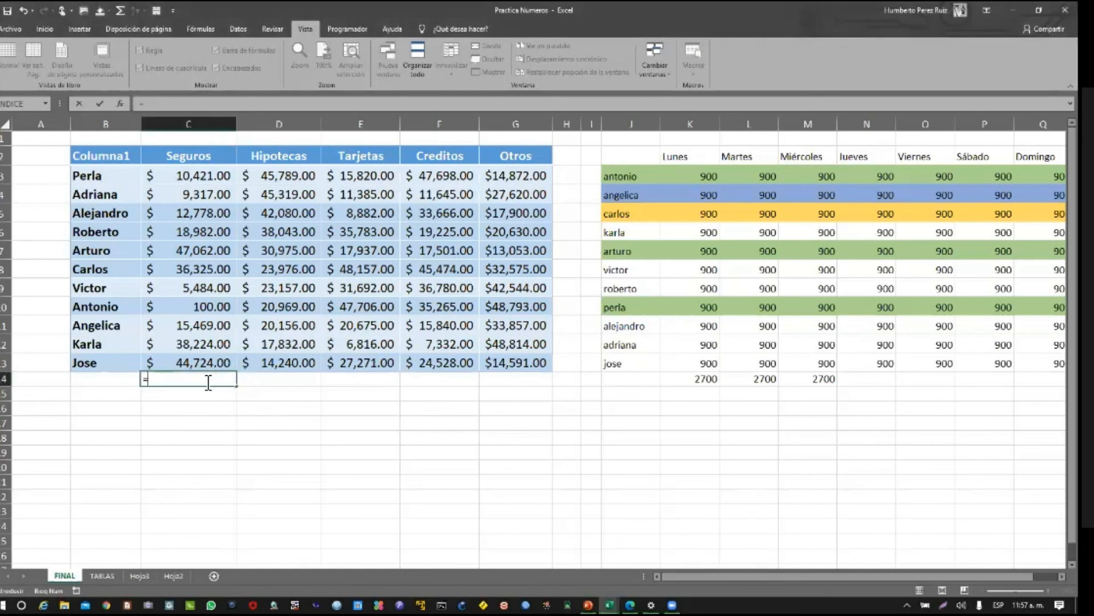
{"action": "type", "text": "suma"}
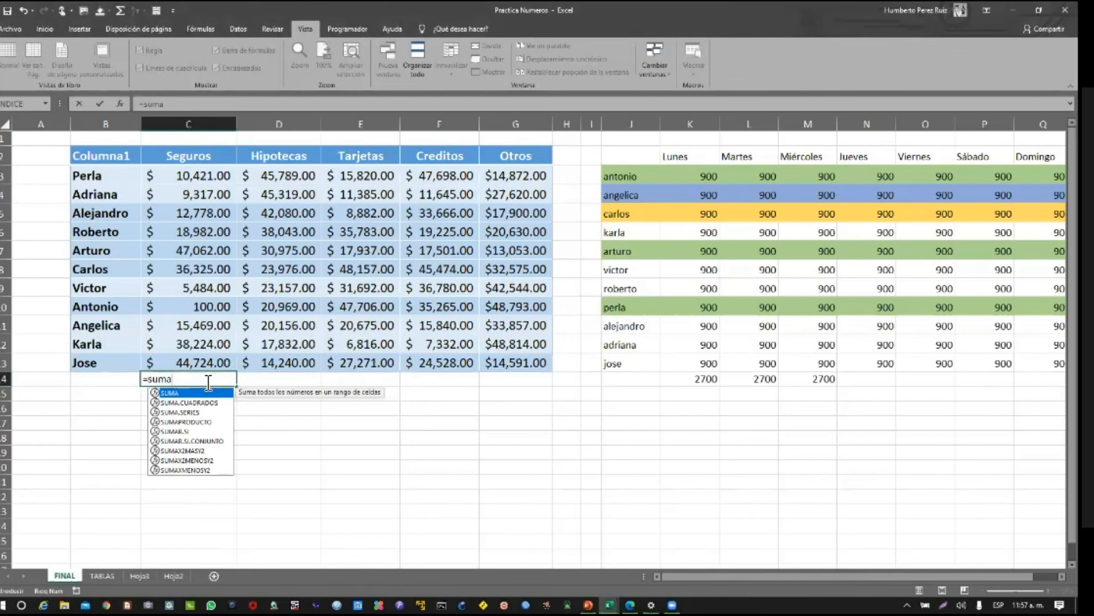
{"action": "key", "text": "Tab"}
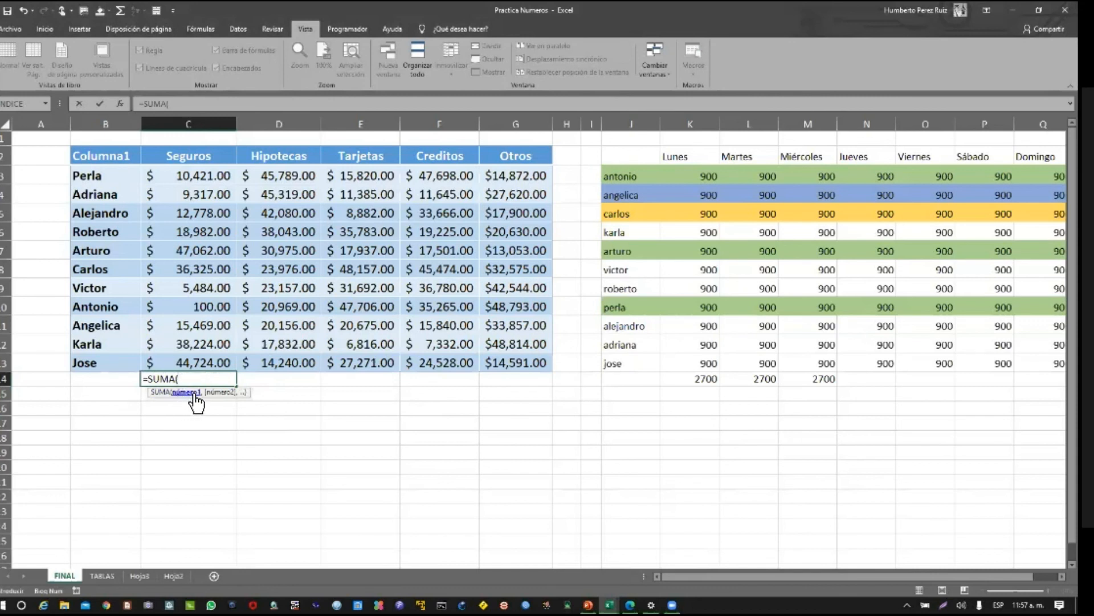
Add C3, C4, C5 and C6 as separate, comma-separated arguments of the open SUMA function in C14
{"action": "left_click", "coordinate": [210, 176]}
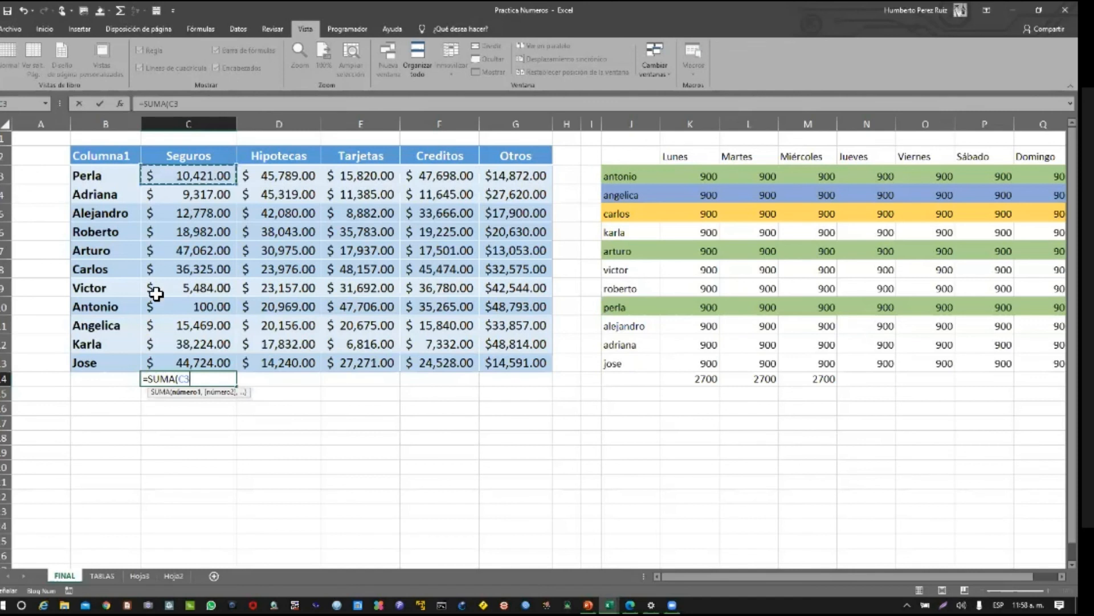
{"action": "type", "text": ","}
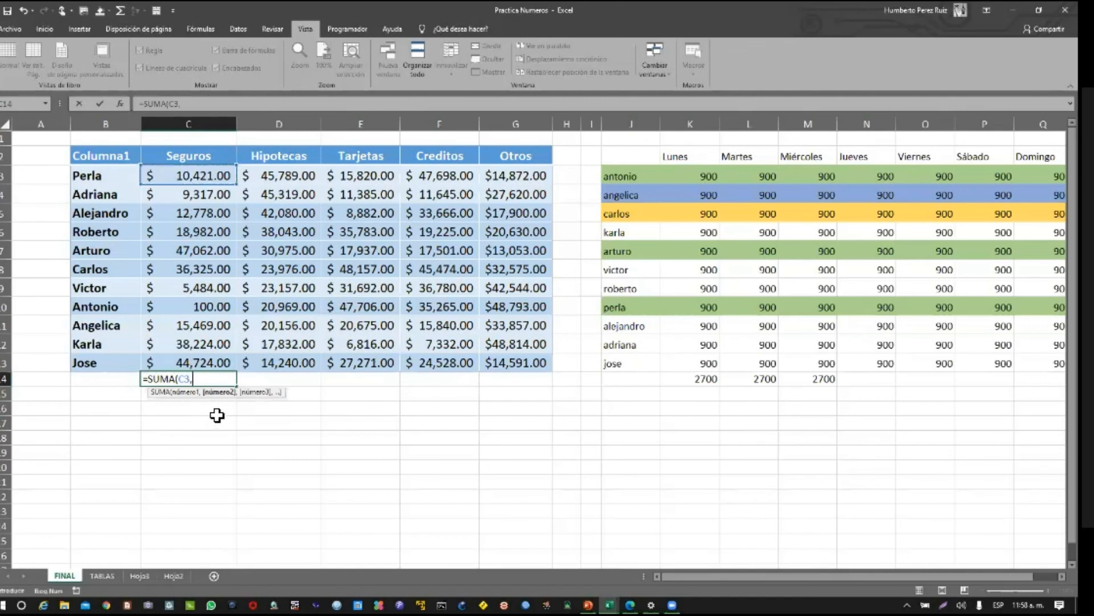
{"action": "left_click", "coordinate": [197, 200]}
{"action": "type", "text": ","}
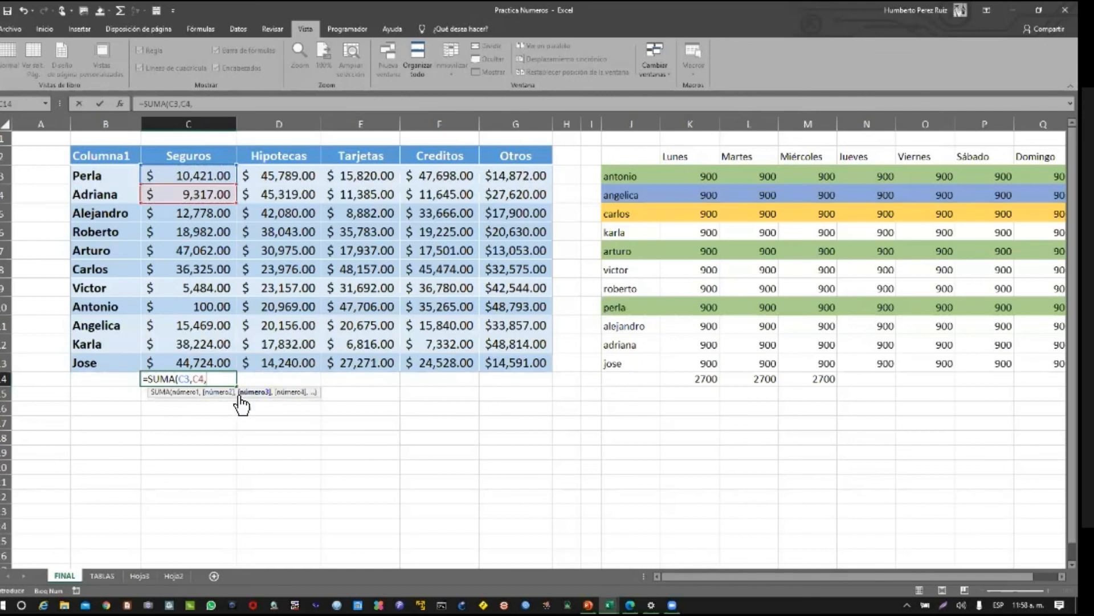
{"action": "left_click", "coordinate": [209, 217]}
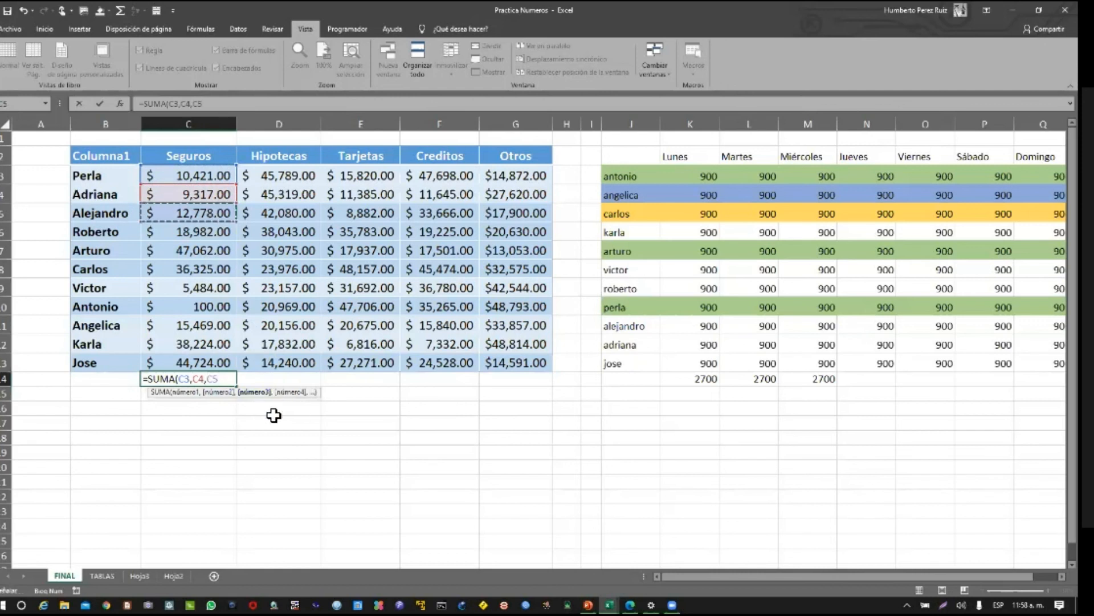
{"action": "type", "text": ","}
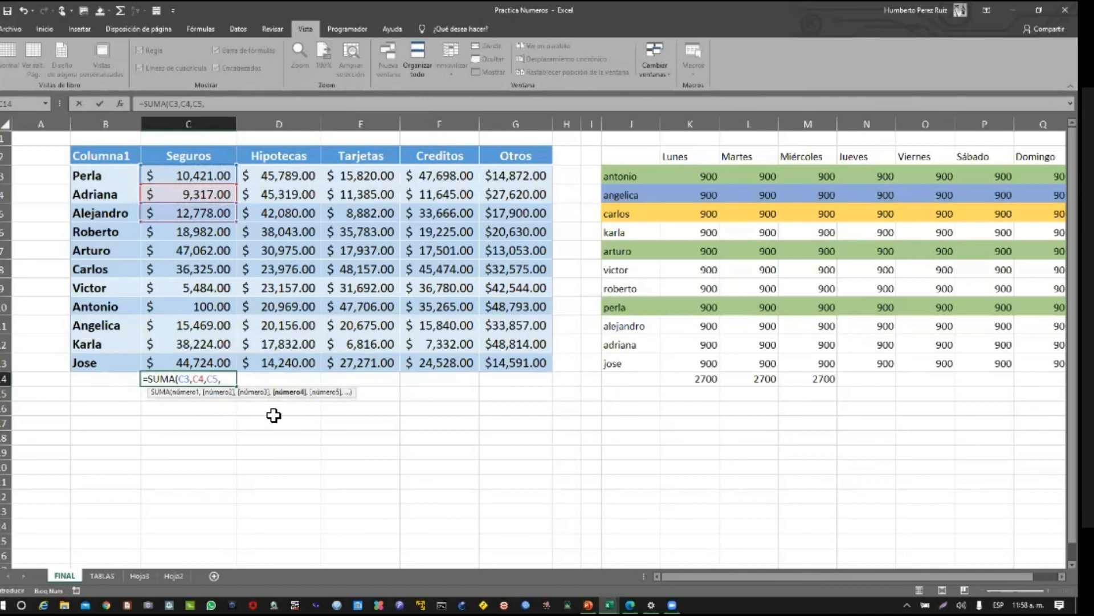
{"action": "left_click", "coordinate": [197, 235]}
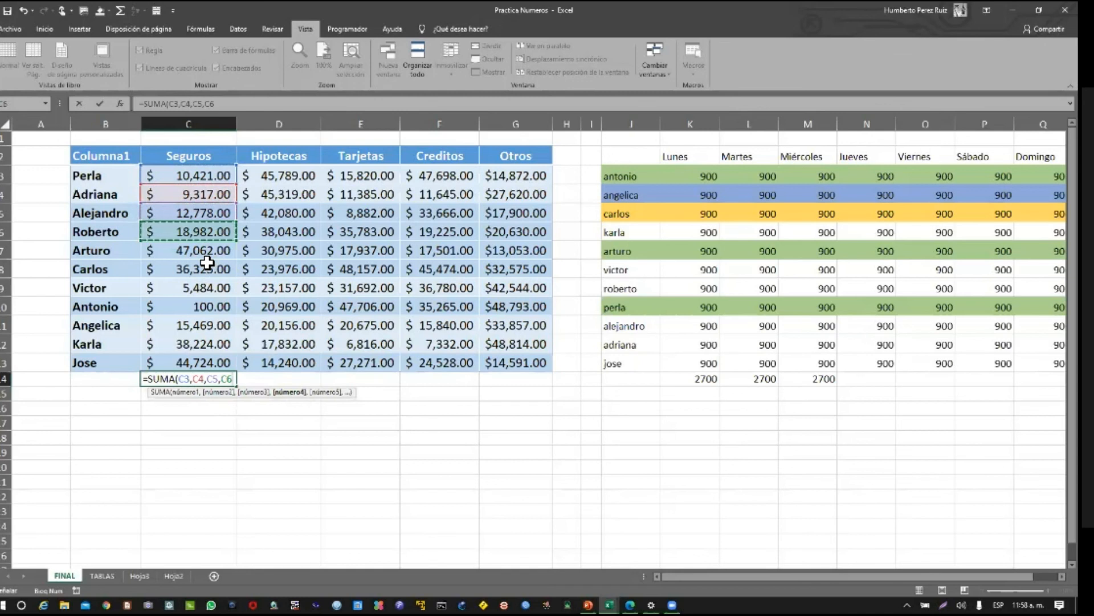
Add C7 through C13 one by one as further arguments and complete the SUMA formula in C14
{"action": "type", "text": ","}
{"action": "left_click", "coordinate": [206, 255]}
{"action": "type", "text": ","}
{"action": "left_click", "coordinate": [206, 275]}
{"action": "type", "text": ","}
{"action": "left_click", "coordinate": [206, 287]}
{"action": "type", "text": ","}
{"action": "left_click", "coordinate": [207, 308]}
{"action": "type", "text": ","}
{"action": "left_click", "coordinate": [205, 326]}
{"action": "type", "text": ","}
{"action": "left_click", "coordinate": [207, 344]}
{"action": "type", "text": ","}
{"action": "left_click", "coordinate": [209, 362]}
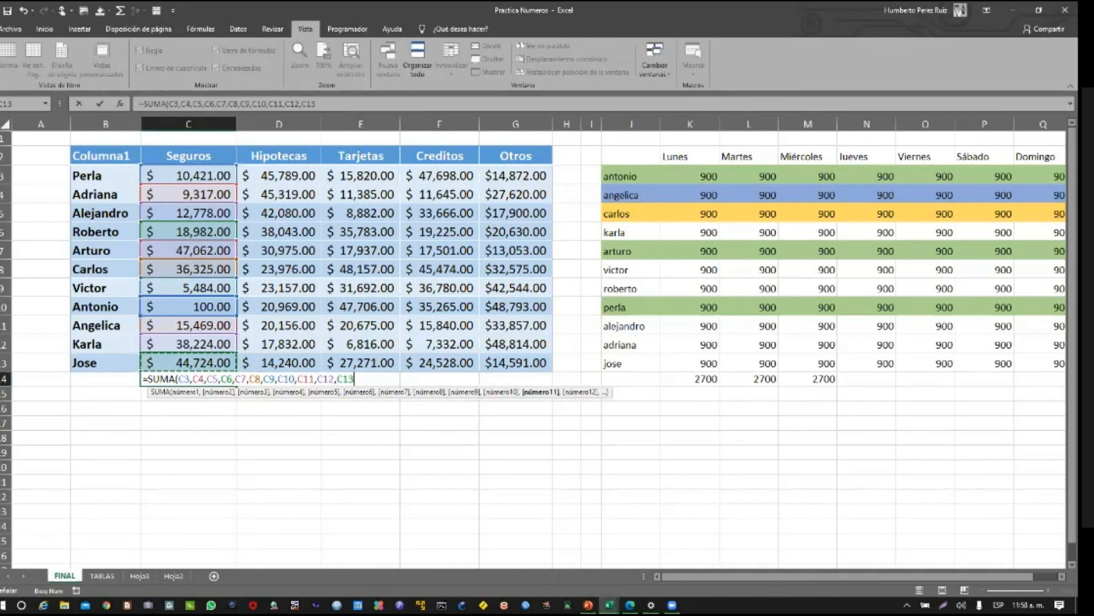
{"action": "type", "text": ")"}
{"action": "key", "text": "Return"}
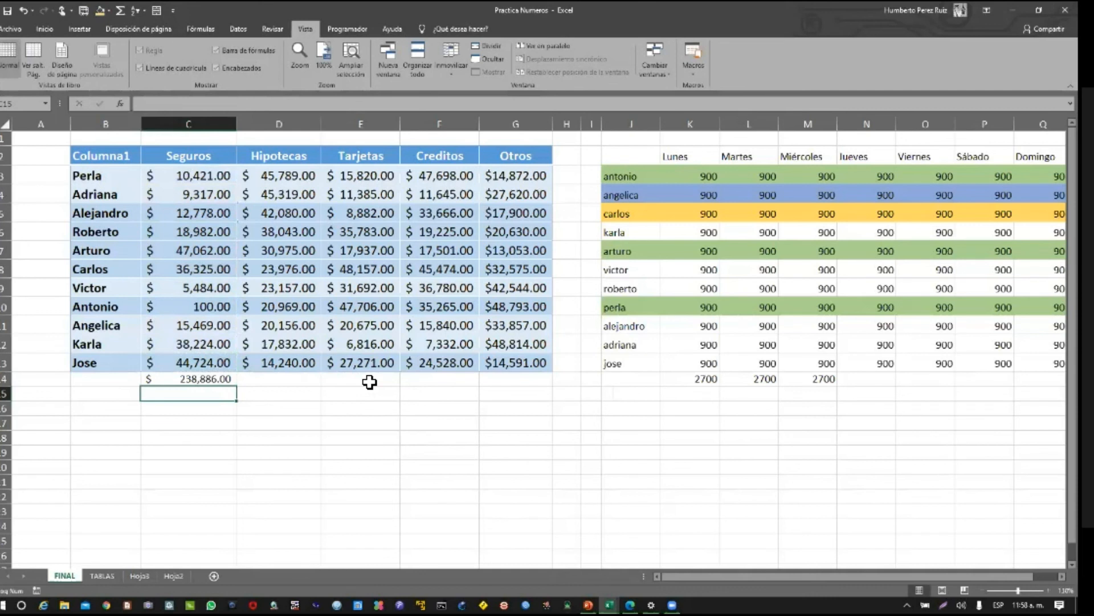
Check the SUMA result in C14 against the sum of the selected Seguros range C3:C13
{"action": "key", "text": "Up"}
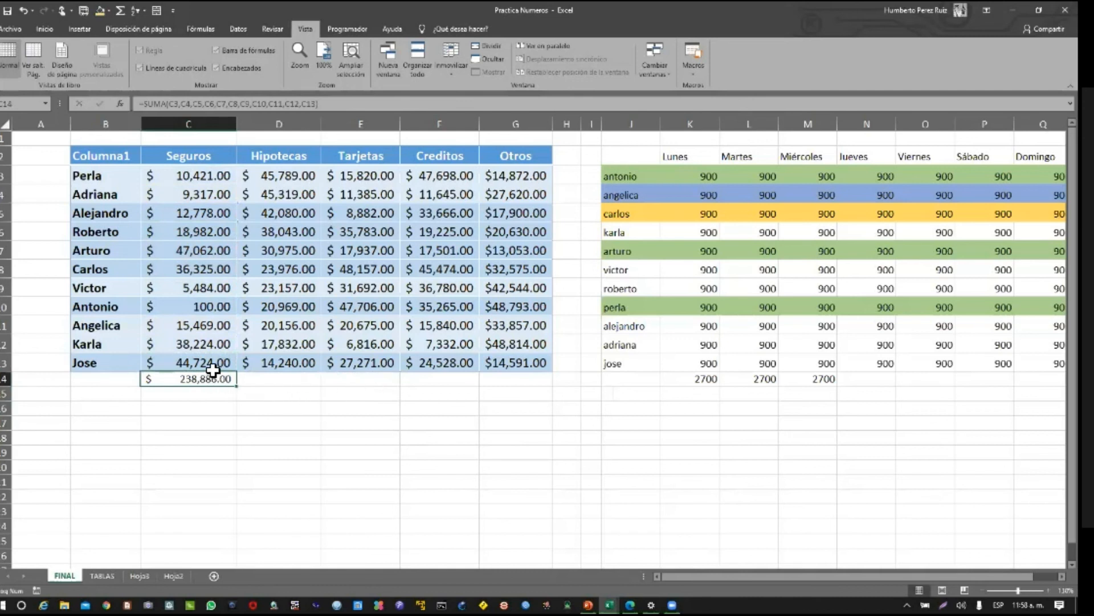
{"action": "left_click_drag", "start_coordinate": [212, 368], "coordinate": [224, 180]}
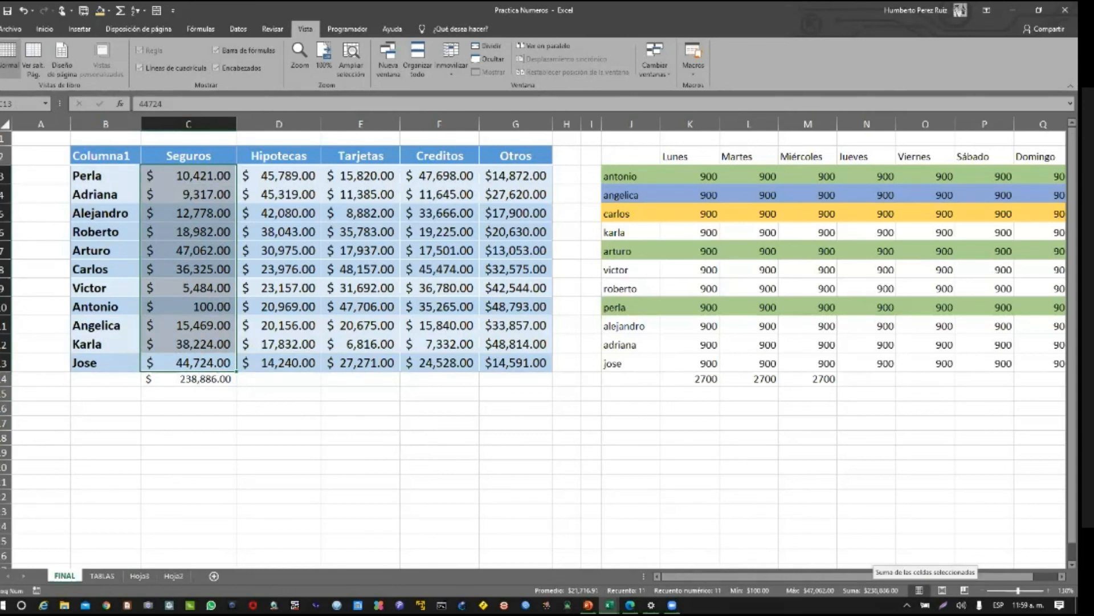
{"action": "left_click", "coordinate": [171, 384]}
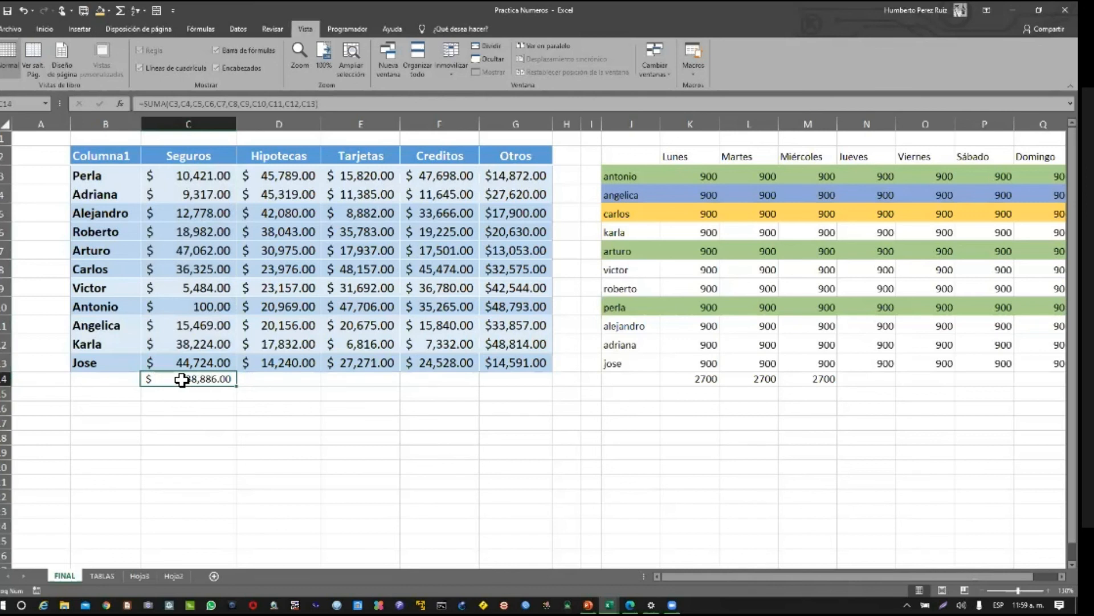
{"action": "left_click", "coordinate": [269, 381]}
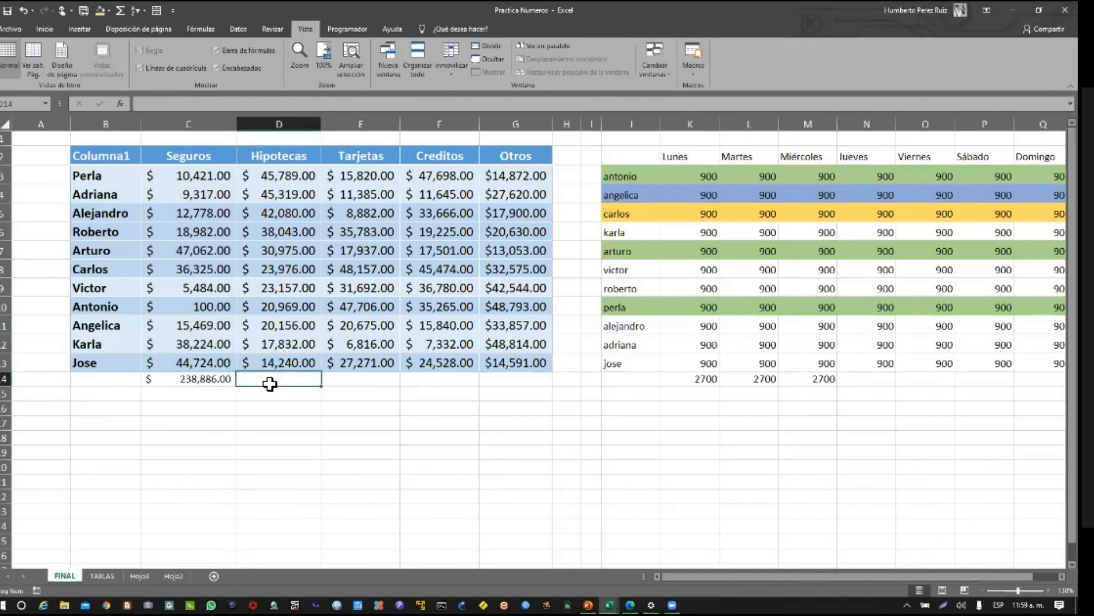
{"action": "left_click", "coordinate": [208, 381]}
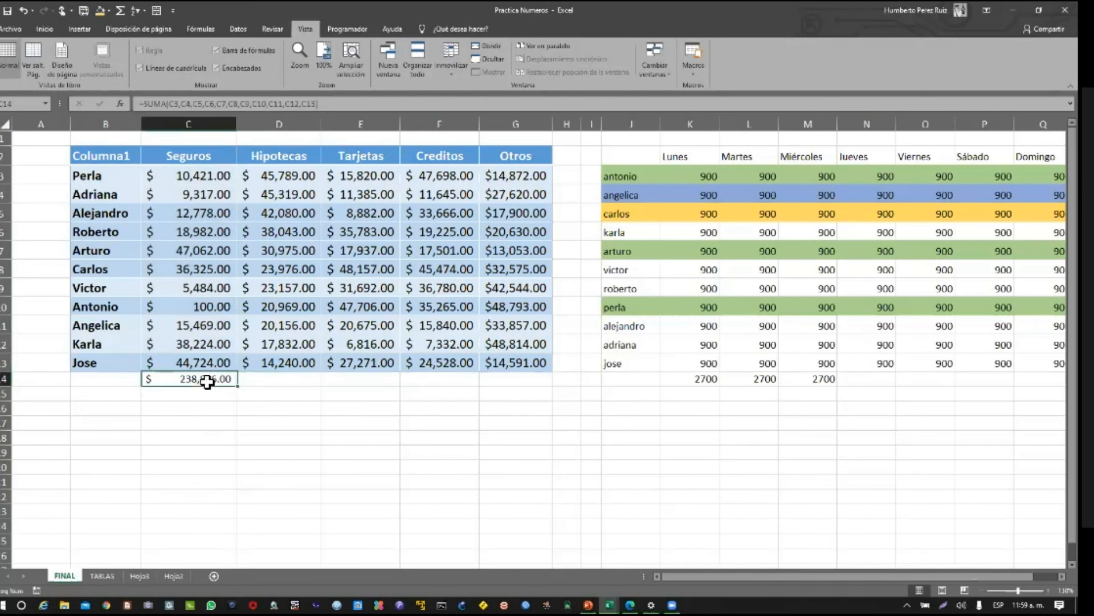
{"action": "left_click", "coordinate": [262, 377]}
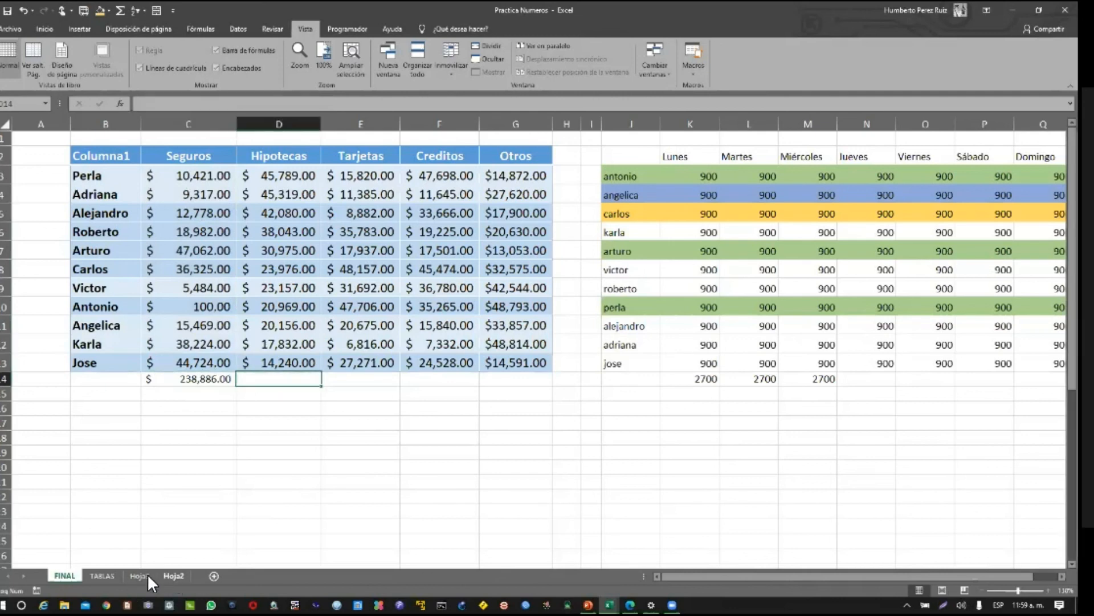
Examine the long enero column on the Hoja2 sheet, going through its first values cell by cell
{"action": "left_click", "coordinate": [173, 575]}
{"action": "left_click", "coordinate": [101, 504]}
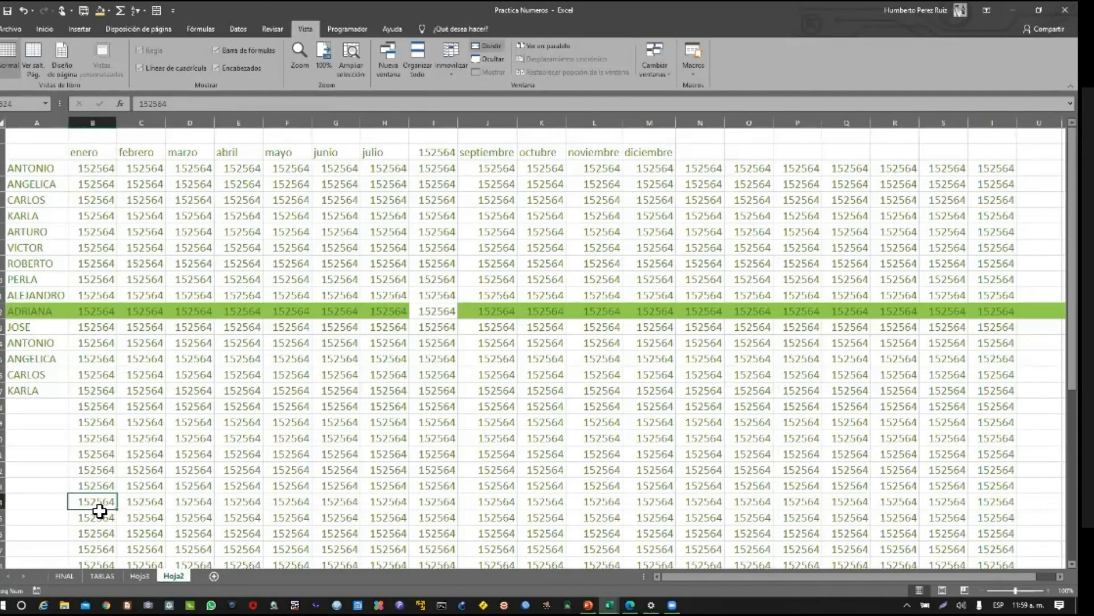
{"action": "scroll", "coordinate": [100, 508], "scroll_direction": "down", "scroll_amount": 5}
{"action": "scroll", "coordinate": [101, 511], "scroll_direction": "down", "scroll_amount": 5}
{"action": "scroll", "coordinate": [100, 511], "scroll_direction": "up", "scroll_amount": 10}
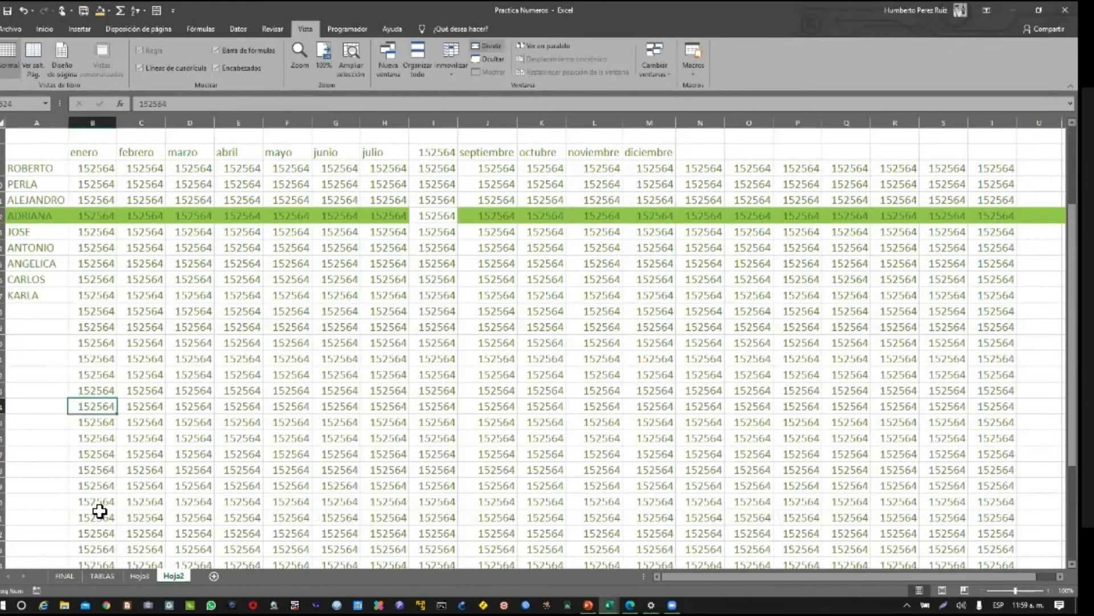
{"action": "left_click", "coordinate": [98, 169]}
{"action": "left_click", "coordinate": [98, 188]}
{"action": "left_click", "coordinate": [98, 204]}
{"action": "left_click", "coordinate": [102, 222]}
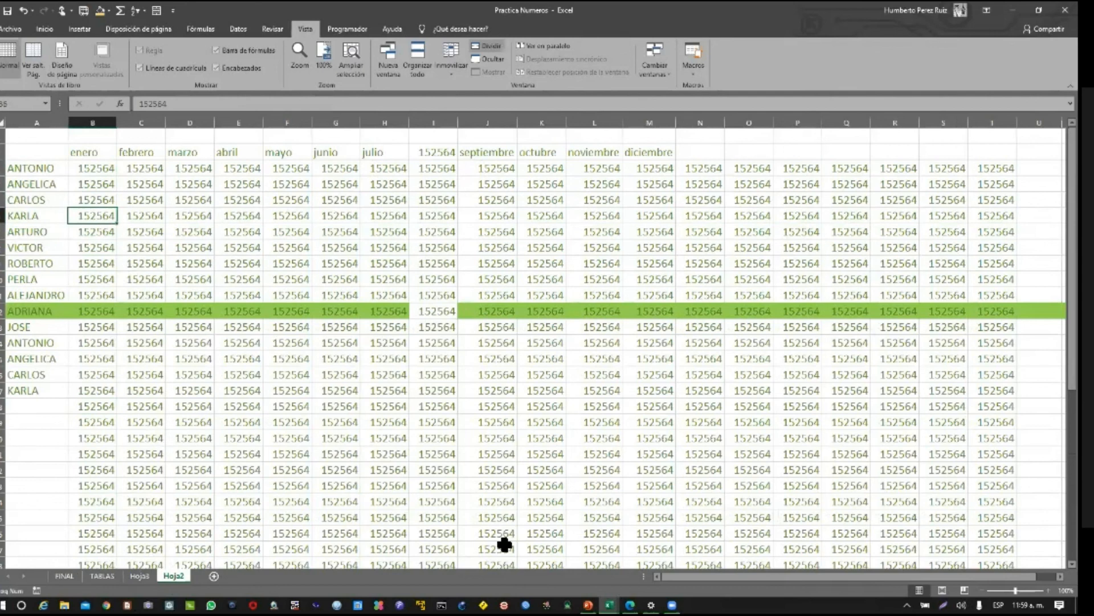
{"action": "mouse_move", "coordinate": [609, 605]}
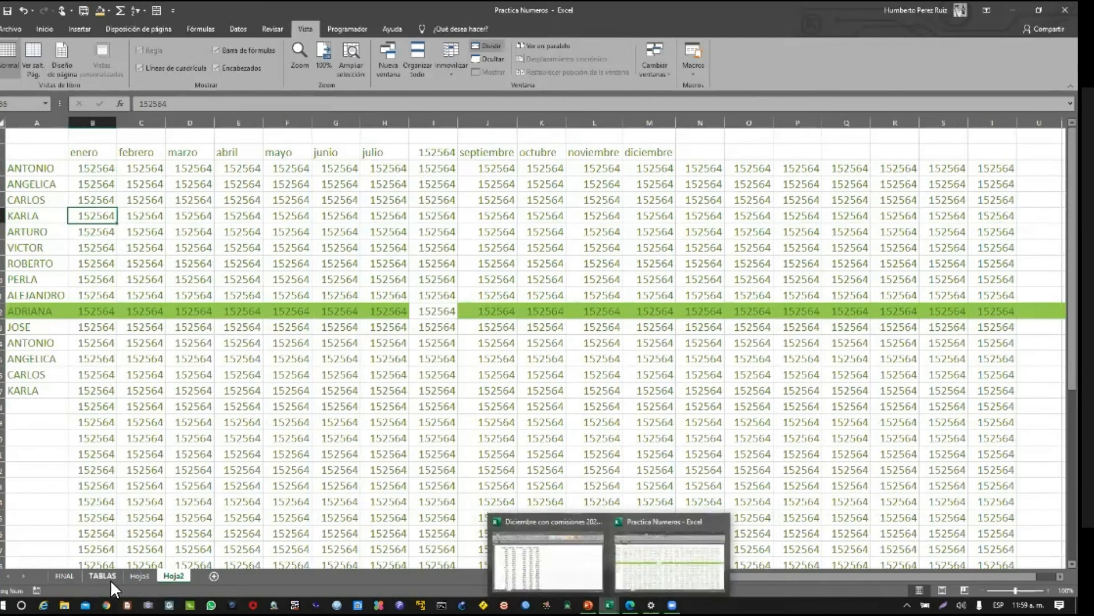
Return to the FINAL sheet and select D14, the empty cell below the Hipotecas column
{"action": "left_click", "coordinate": [65, 576]}
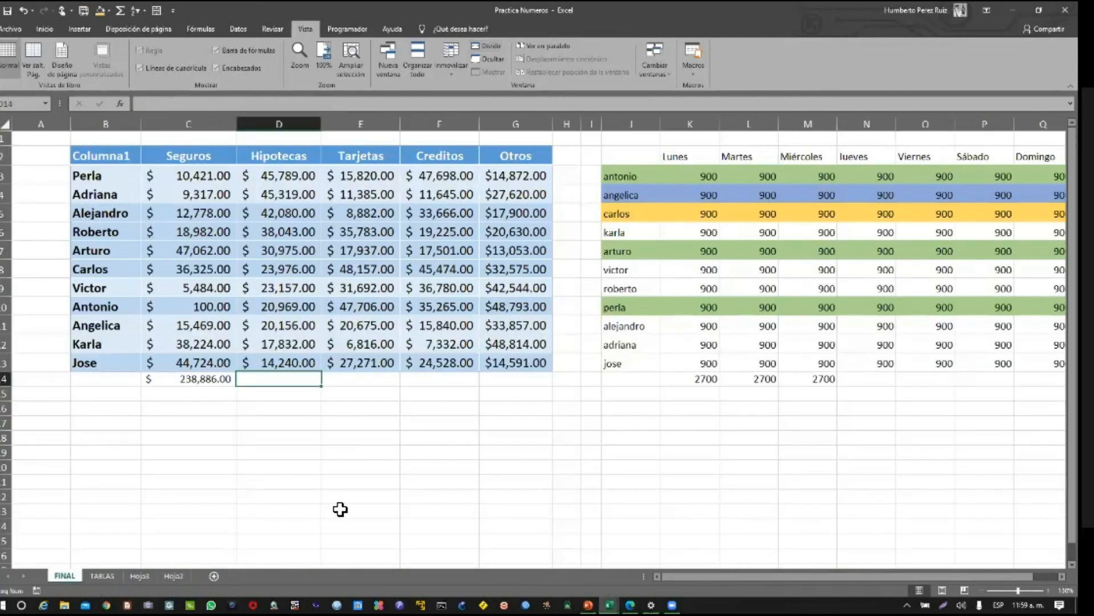
{"action": "left_click", "coordinate": [216, 379]}
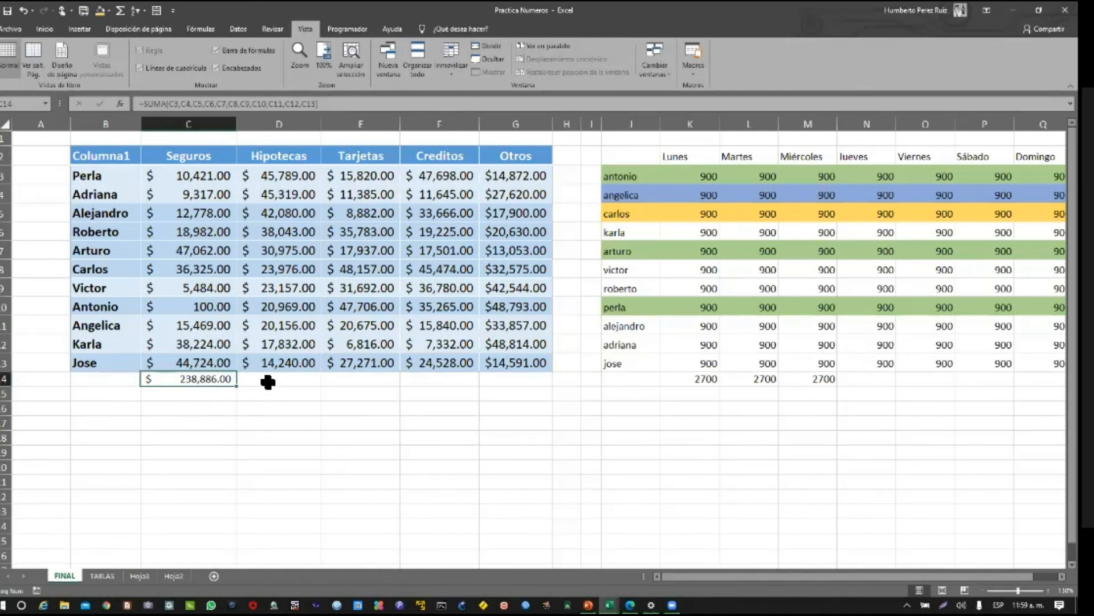
{"action": "left_click", "coordinate": [269, 382]}
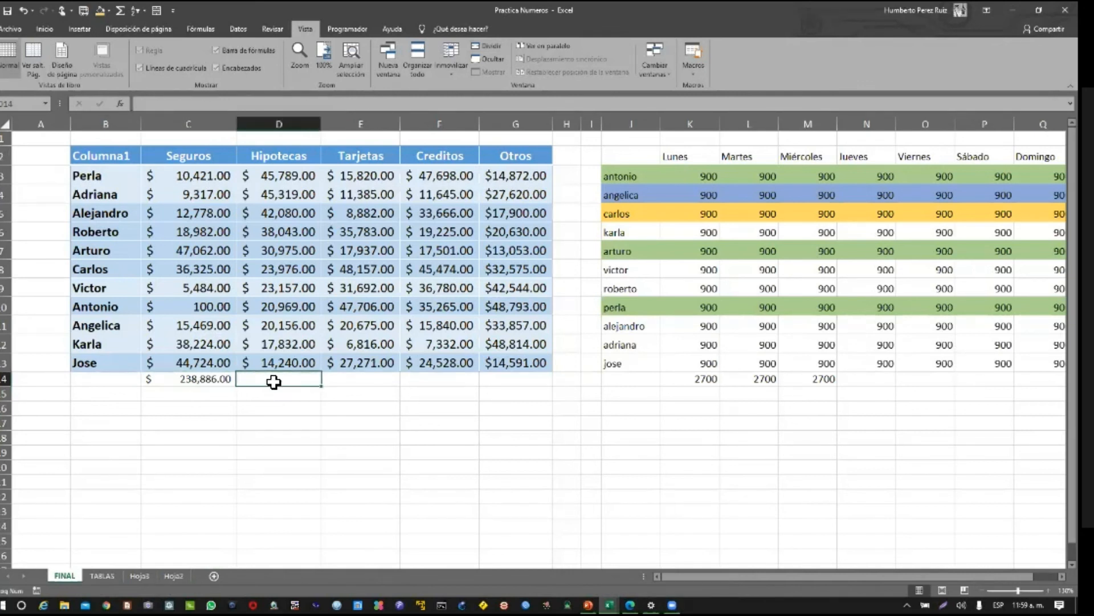
{"action": "type", "text": "="}
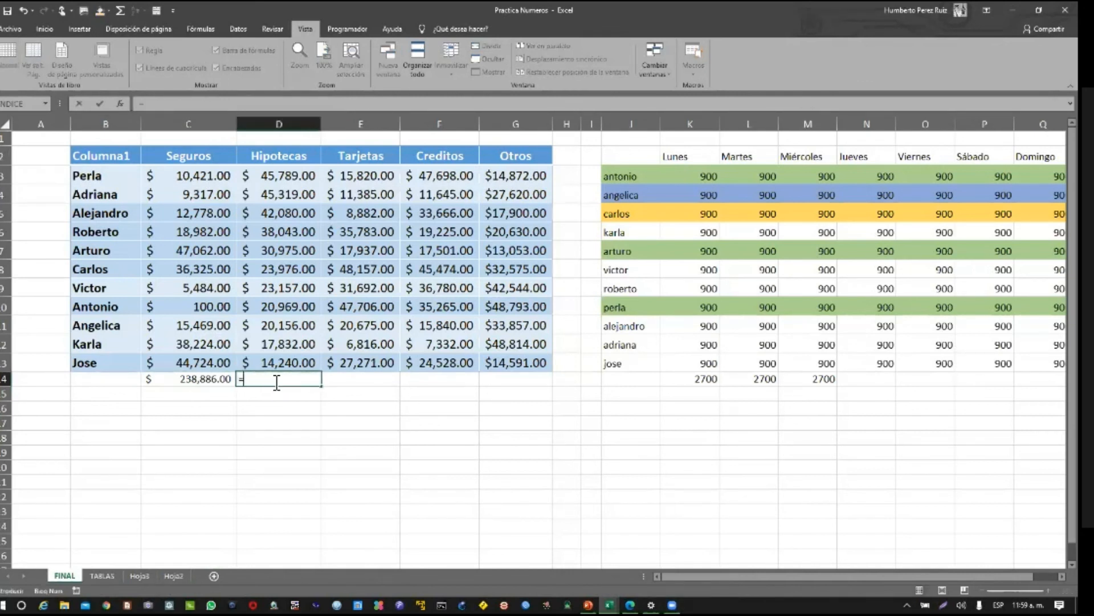
{"action": "type", "text": "suma"}
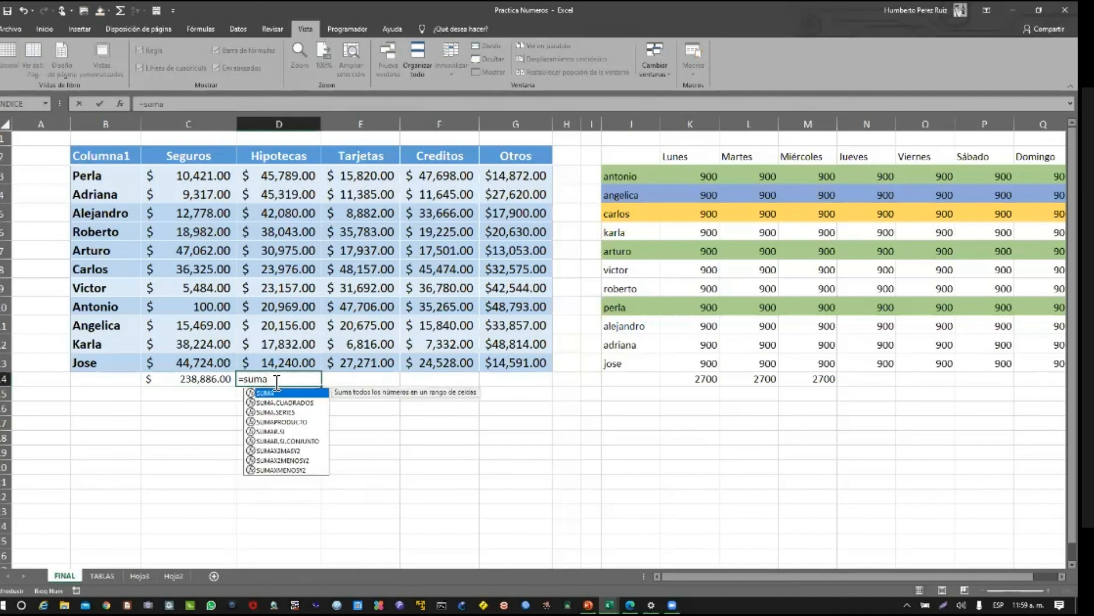
{"action": "key", "text": "Tab"}
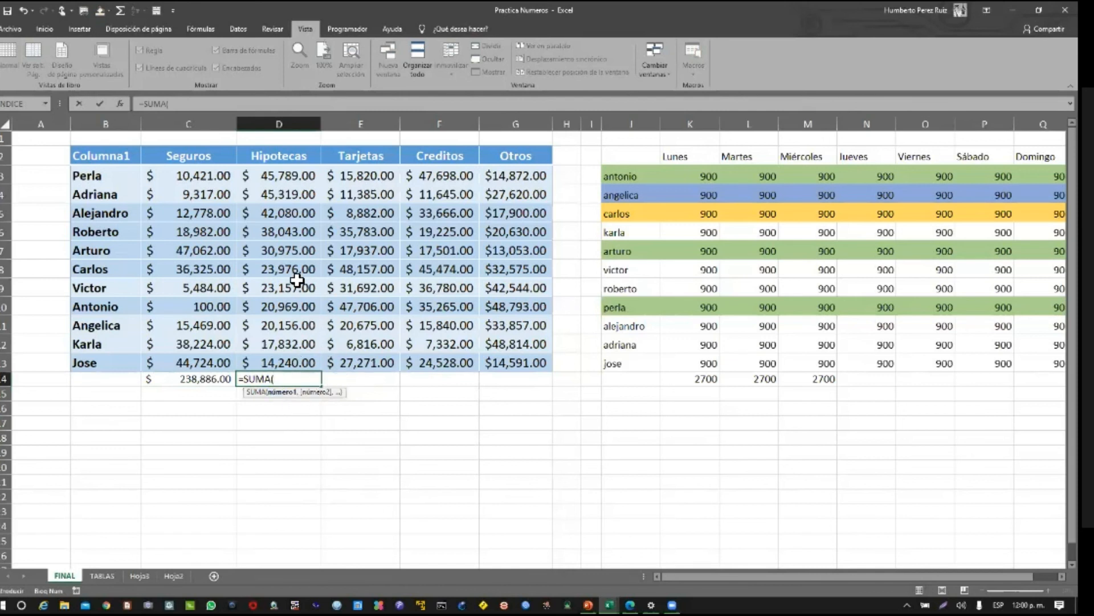
{"action": "left_click", "coordinate": [295, 183]}
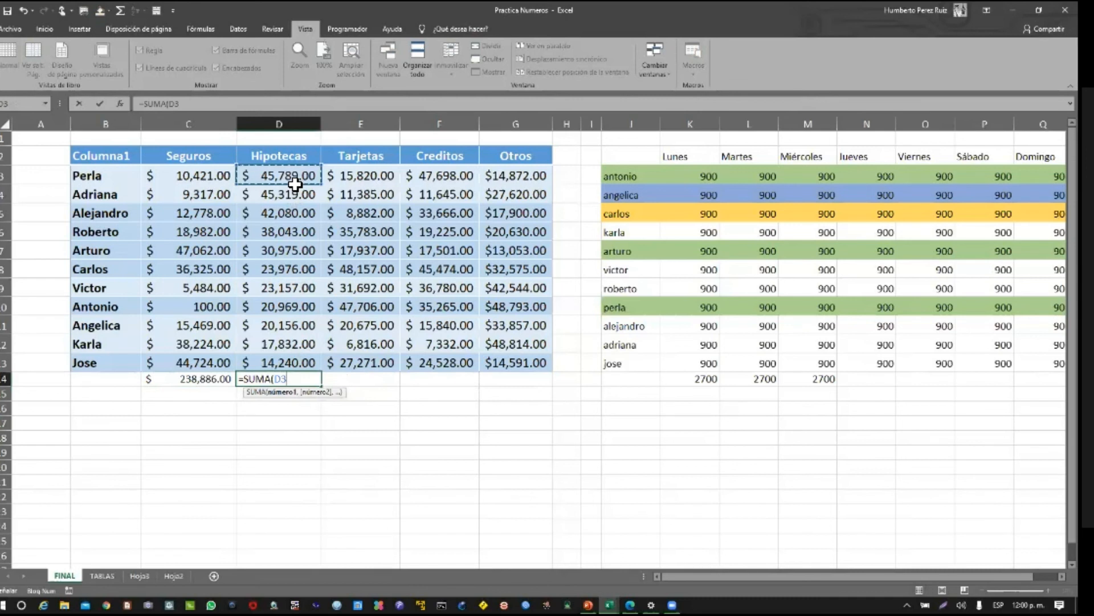
{"action": "left_click_drag", "start_coordinate": [295, 183], "coordinate": [291, 364]}
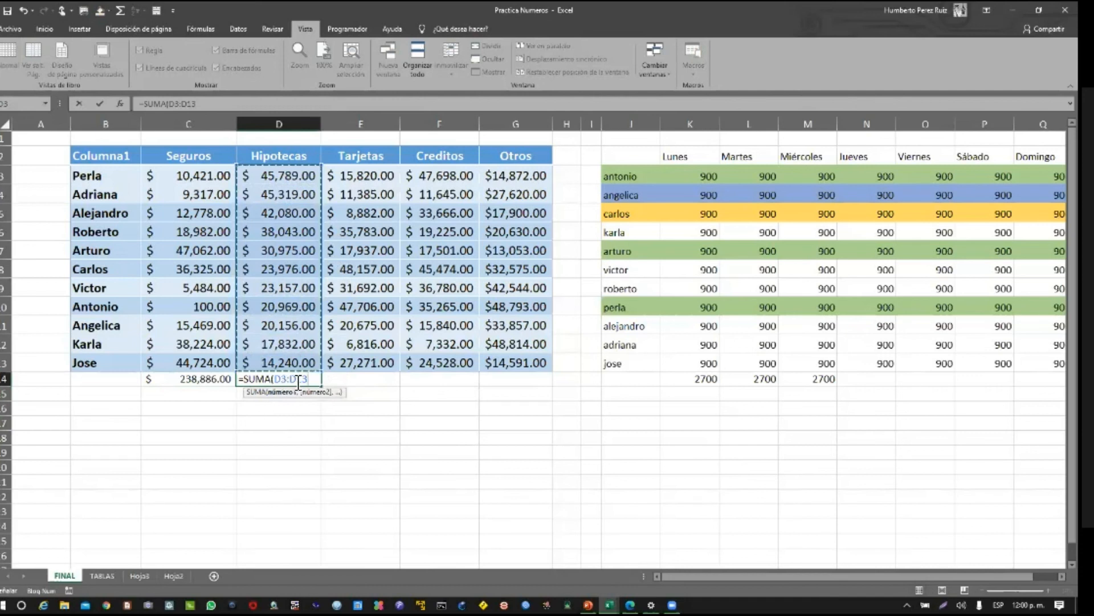
{"action": "key", "text": "Escape"}
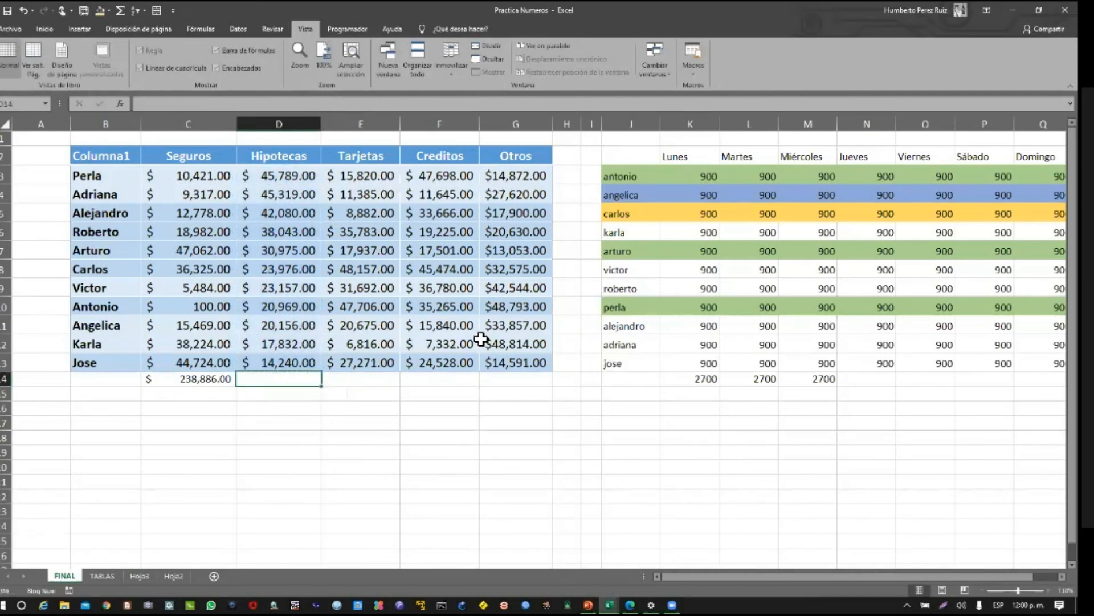
{"action": "left_click_drag", "start_coordinate": [514, 176], "coordinate": [526, 363]}
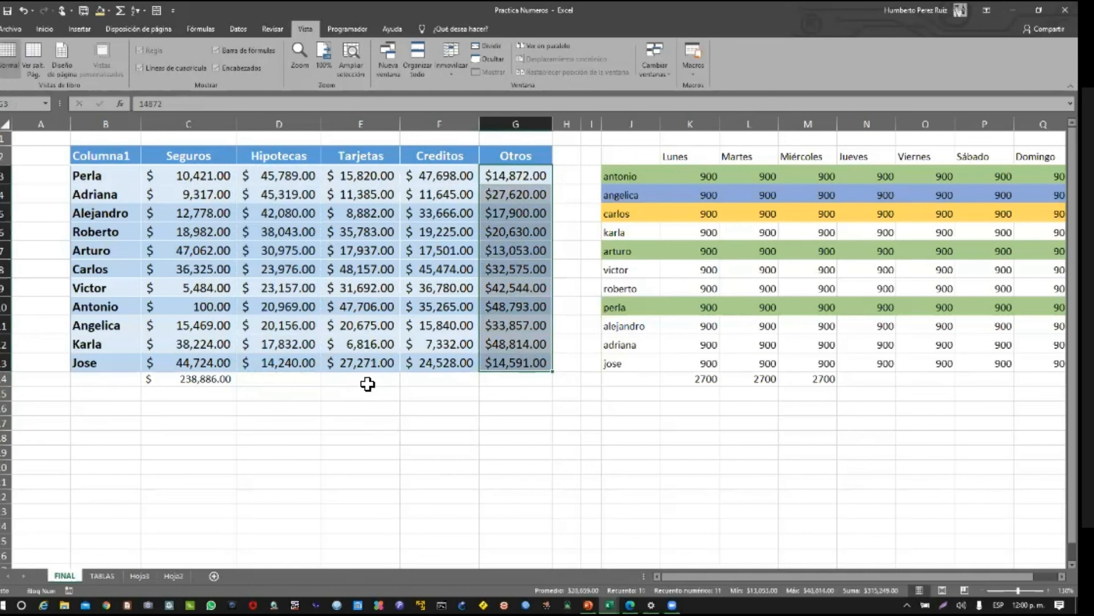
Enter the formula =SUMA(D3:D13) in D14 to total the Hipotecas column as one range
{"action": "left_click", "coordinate": [277, 380]}
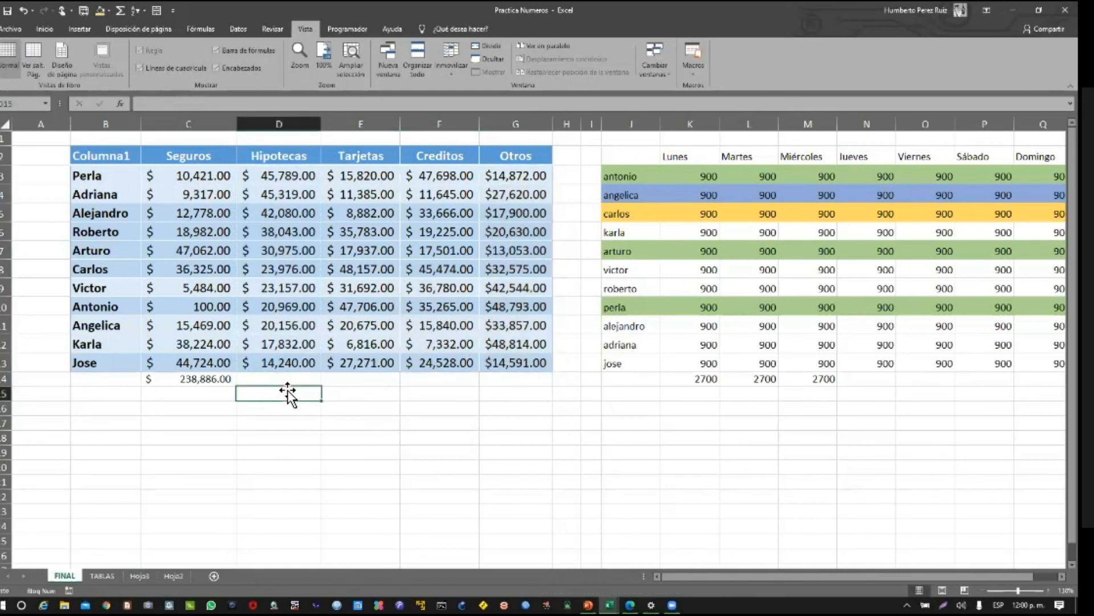
{"action": "type", "text": "=sum"}
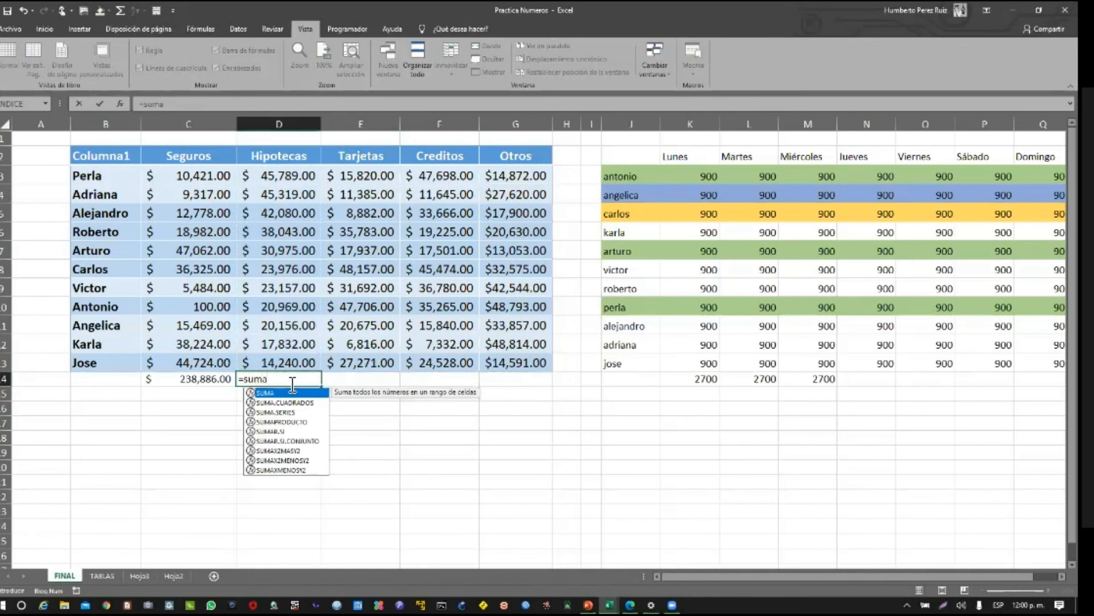
{"action": "type", "text": "a"}
{"action": "key", "text": "Tab"}
{"action": "left_click_drag", "start_coordinate": [293, 175], "coordinate": [305, 363]}
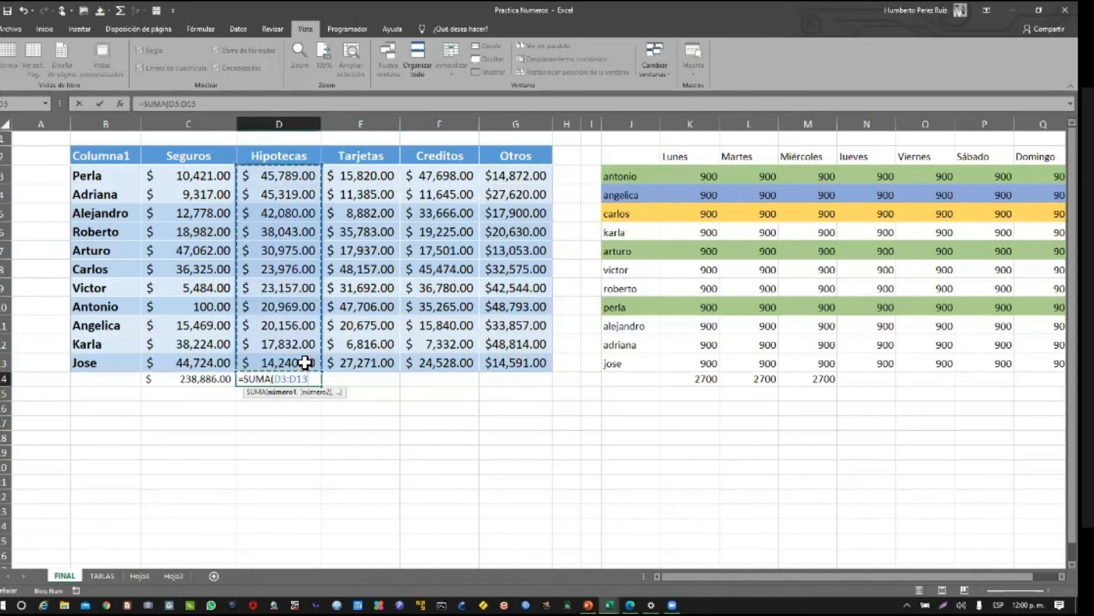
{"action": "type", "text": ")"}
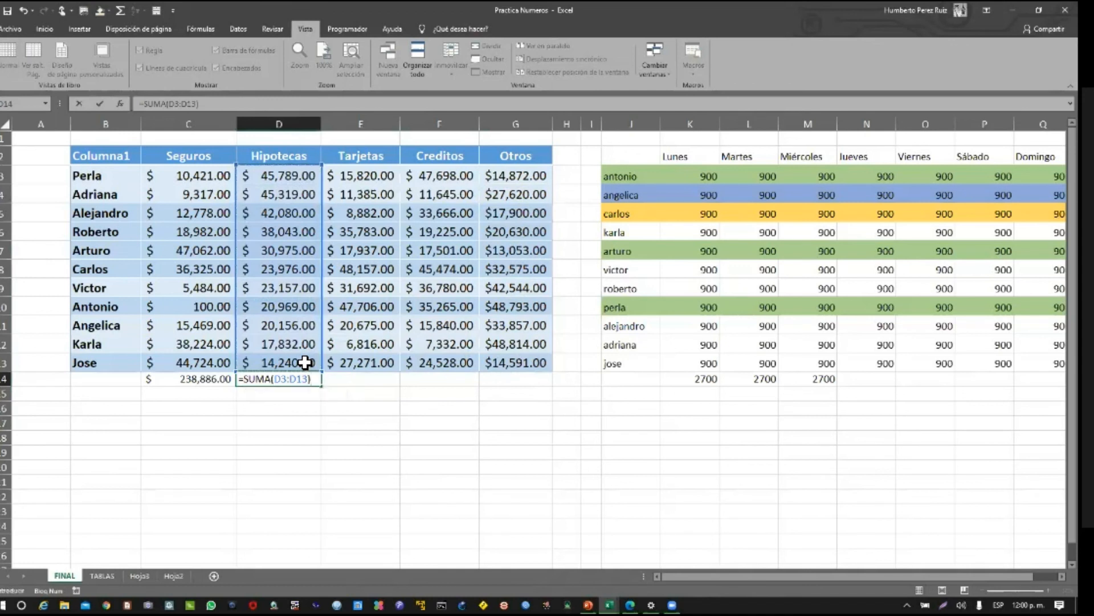
{"action": "key", "text": "Return"}
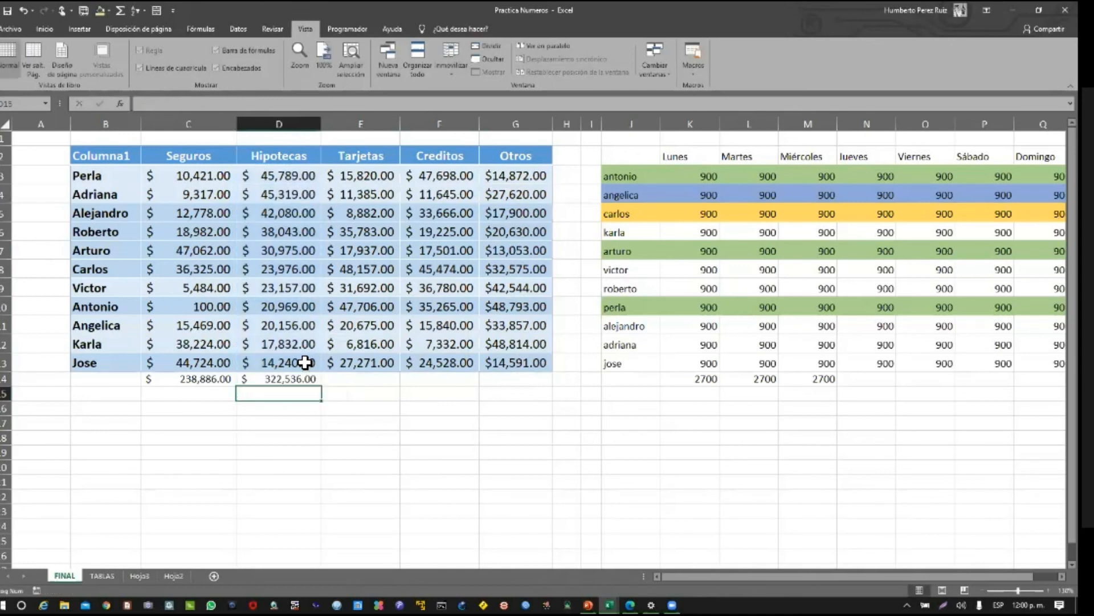
Check the total in D14 against the sum of the selected Hipotecas range D3:D13
{"action": "key", "text": "Left"}
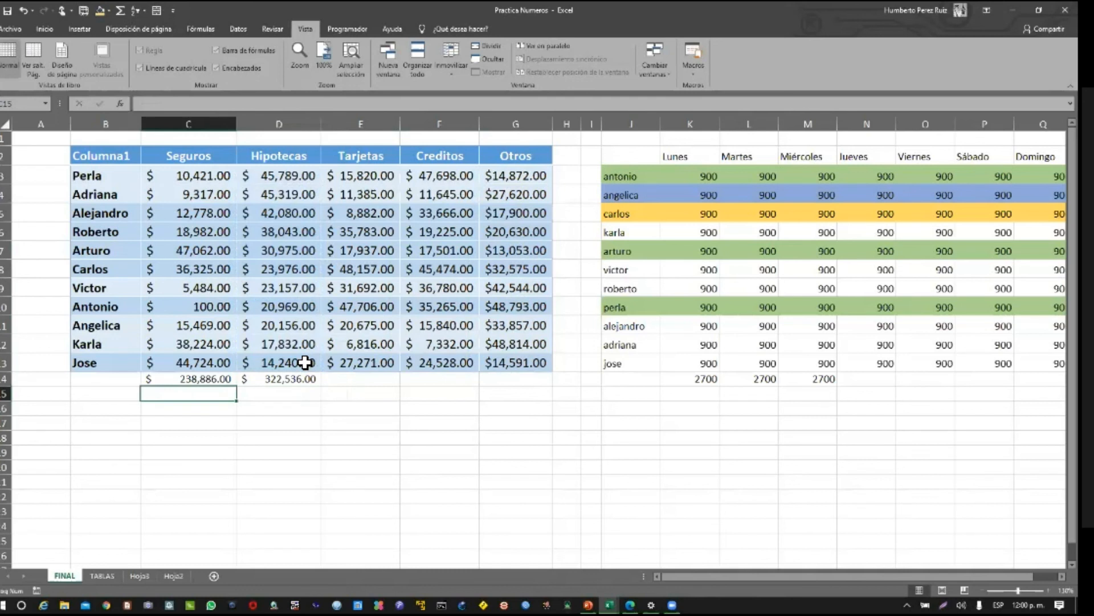
{"action": "left_click_drag", "start_coordinate": [306, 362], "coordinate": [311, 177]}
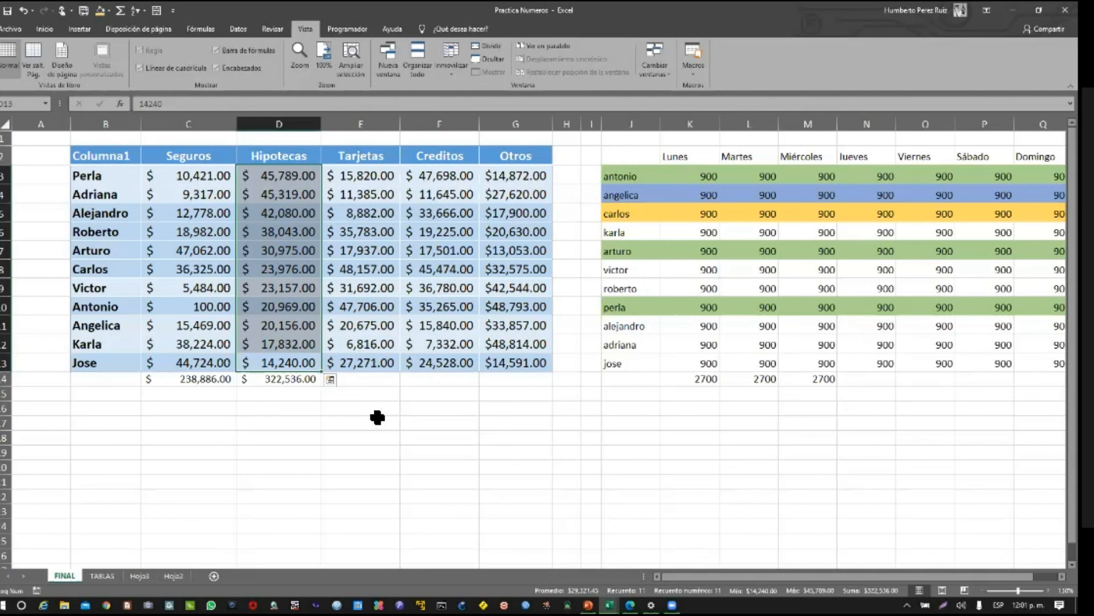
Compare the SUMA formulas in C14 and D14 and highlight the Hipotecas values D3:D13
{"action": "left_click", "coordinate": [192, 379]}
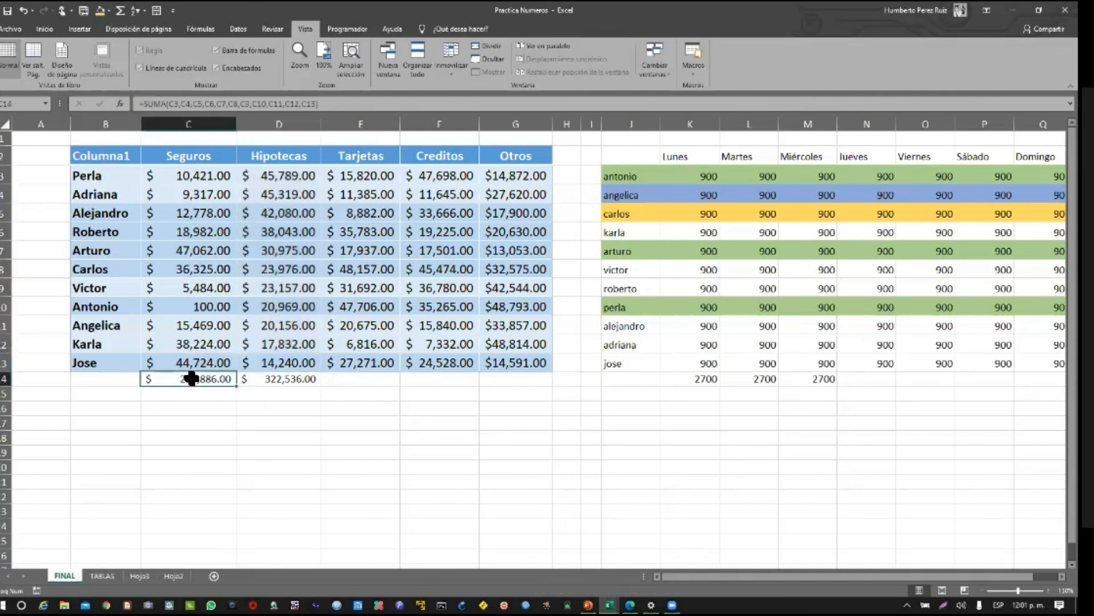
{"action": "left_click", "coordinate": [269, 379]}
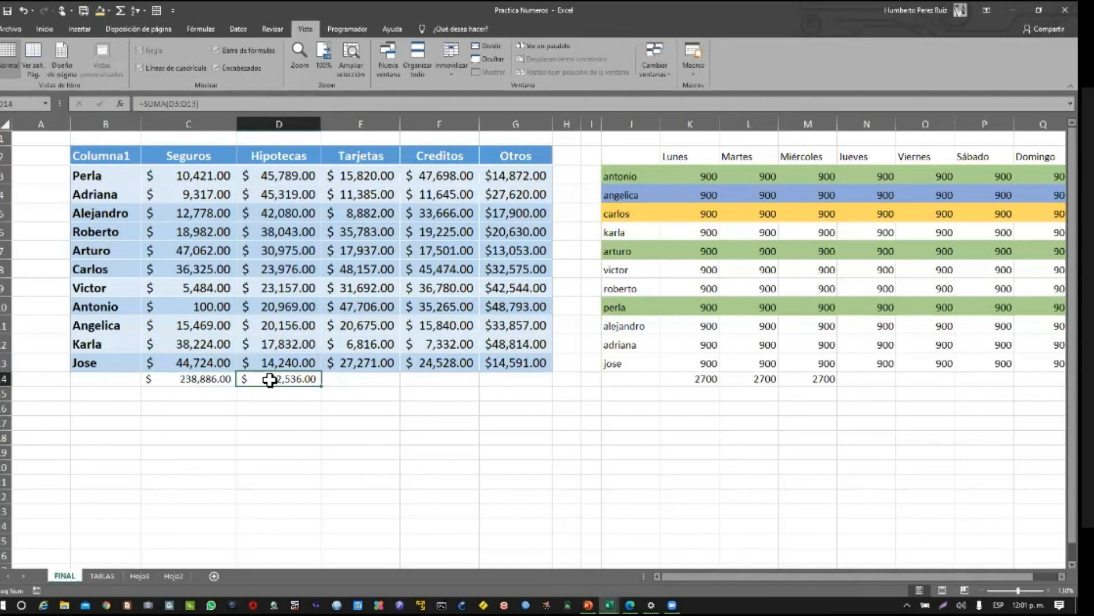
{"action": "left_click_drag", "start_coordinate": [290, 181], "coordinate": [291, 367]}
Total the Tarjetas column in E14 with AutoSum over E3:E13, and check it against the sum of the selected values
{"action": "left_click", "coordinate": [365, 381]}
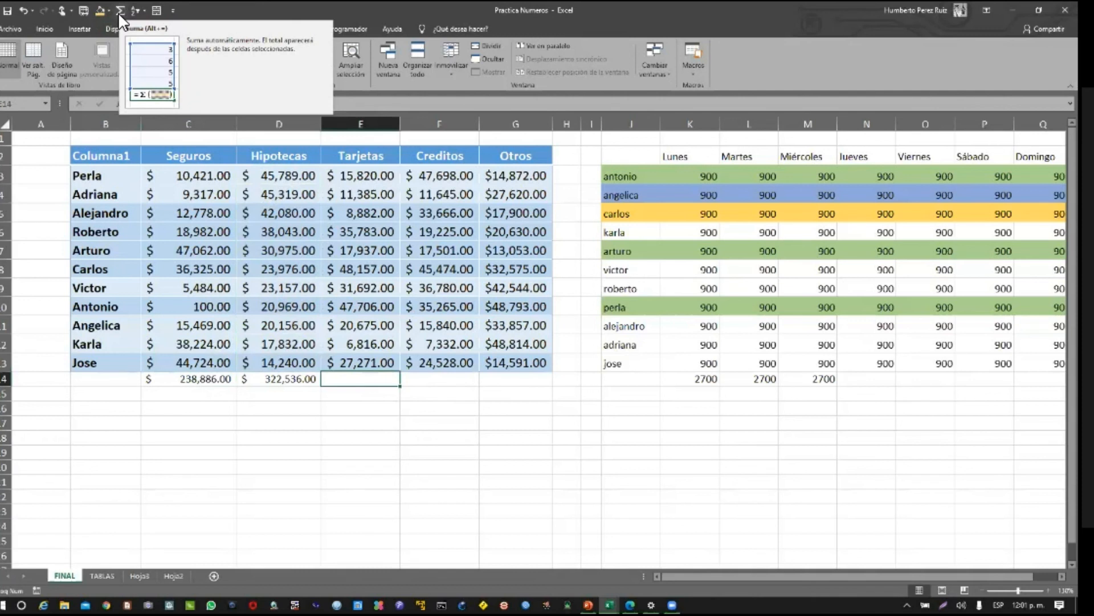
{"action": "left_click", "coordinate": [420, 394]}
{"action": "left_click", "coordinate": [371, 380]}
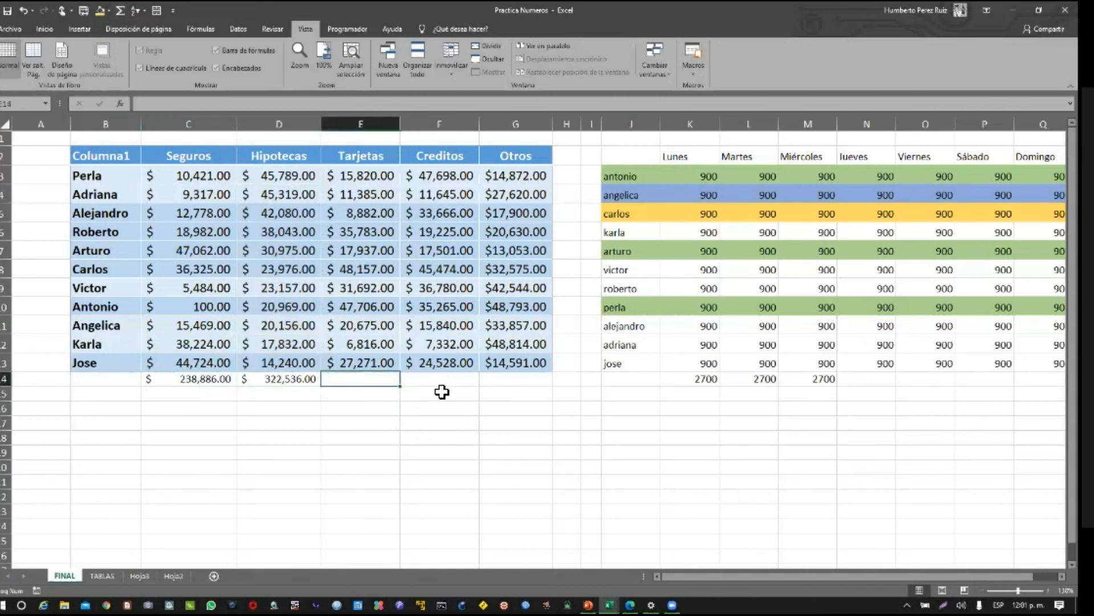
{"action": "left_click", "coordinate": [119, 10]}
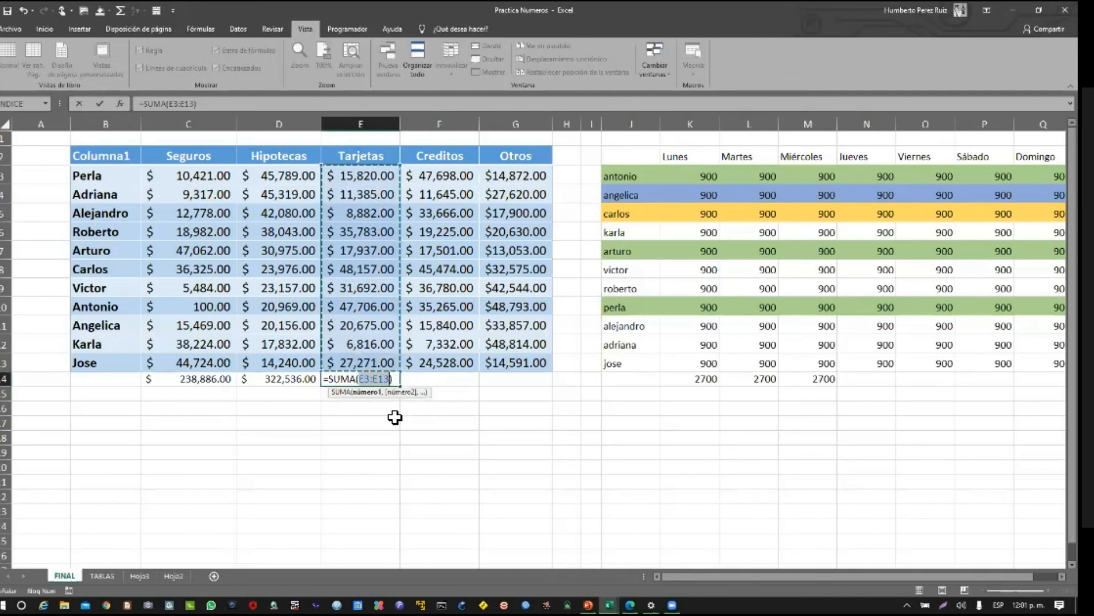
{"action": "key", "text": "Return"}
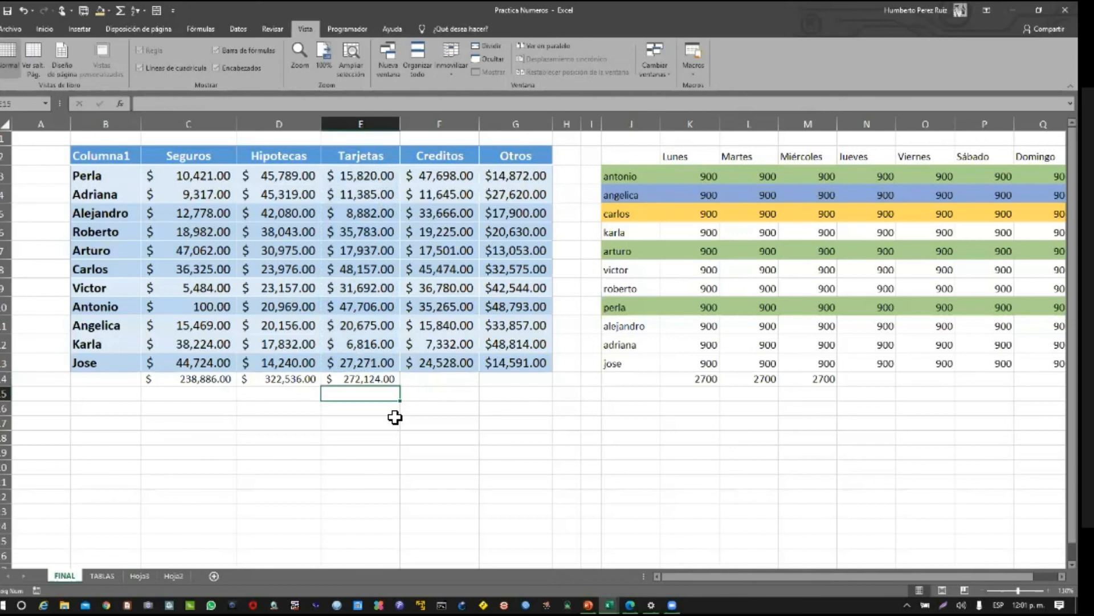
{"action": "left_click_drag", "start_coordinate": [364, 362], "coordinate": [369, 174]}
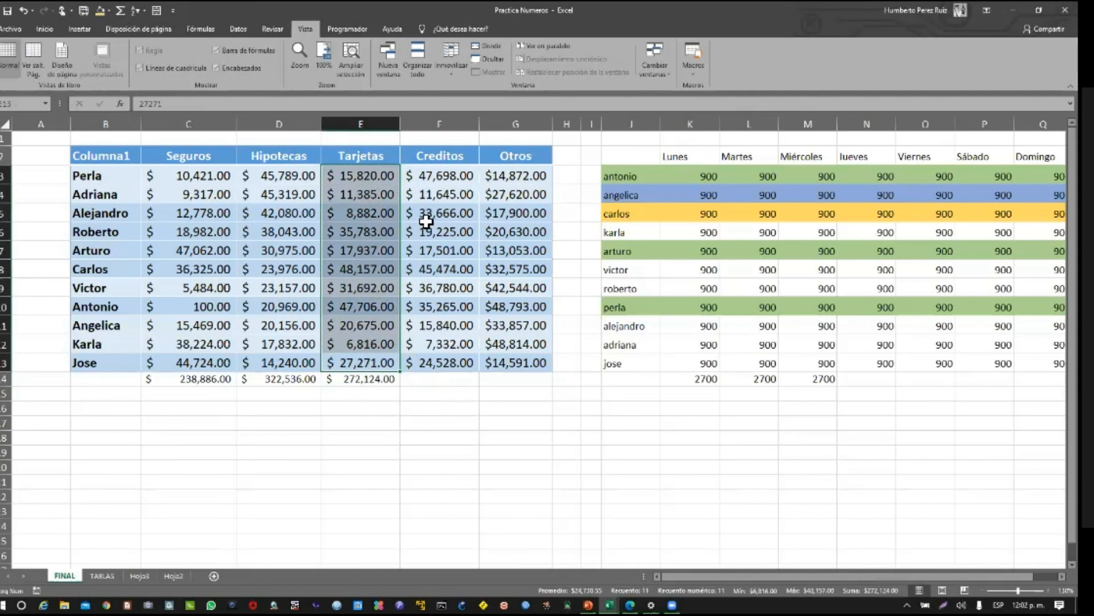
Total the Creditos column in F14 with AutoSum over F3:F13, and check it against the sum of the selected values
{"action": "left_click", "coordinate": [48, 28]}
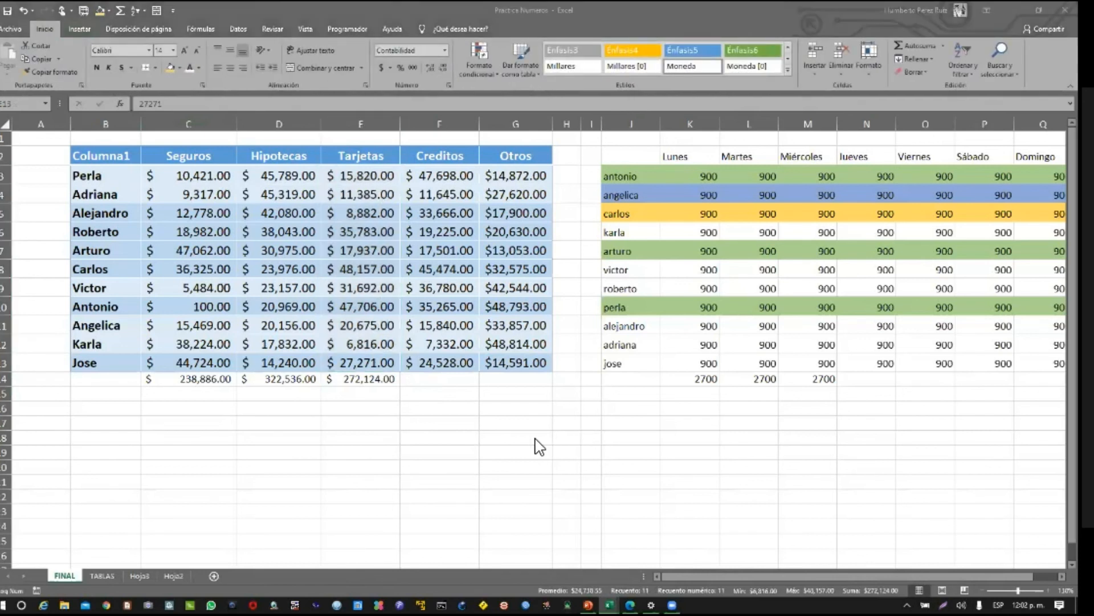
{"action": "left_click", "coordinate": [441, 382]}
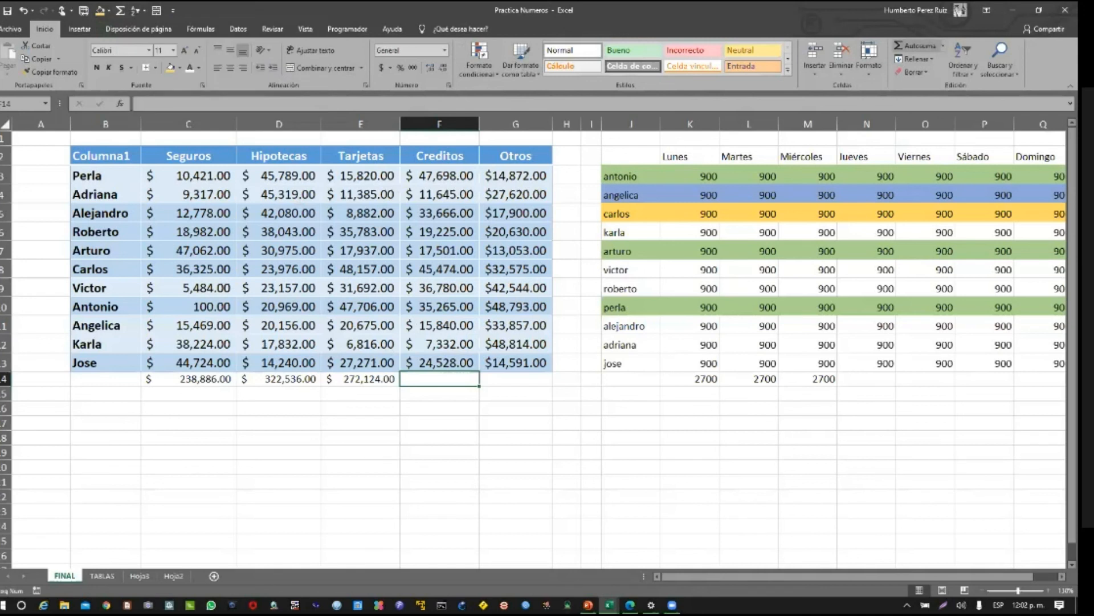
{"action": "key", "text": "alt+equal"}
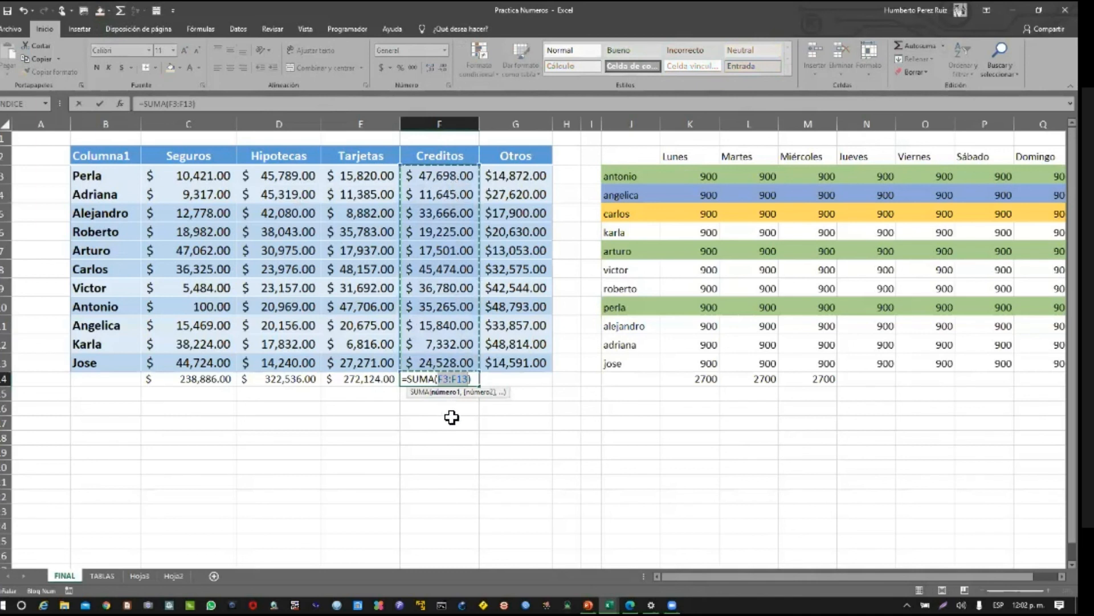
{"action": "key", "text": "Return"}
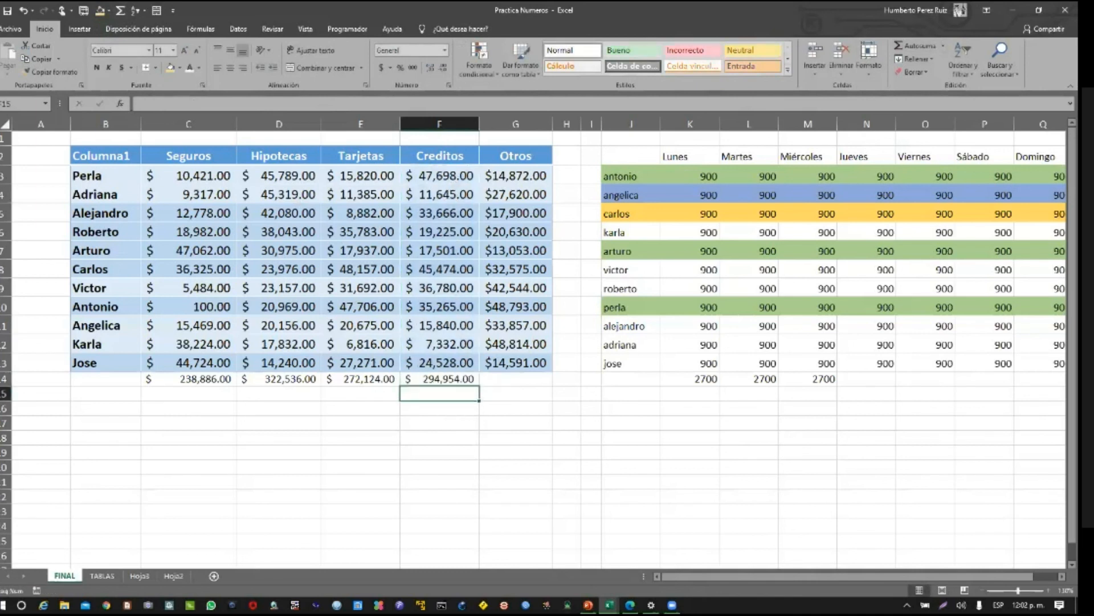
{"action": "left_click_drag", "start_coordinate": [452, 368], "coordinate": [469, 175]}
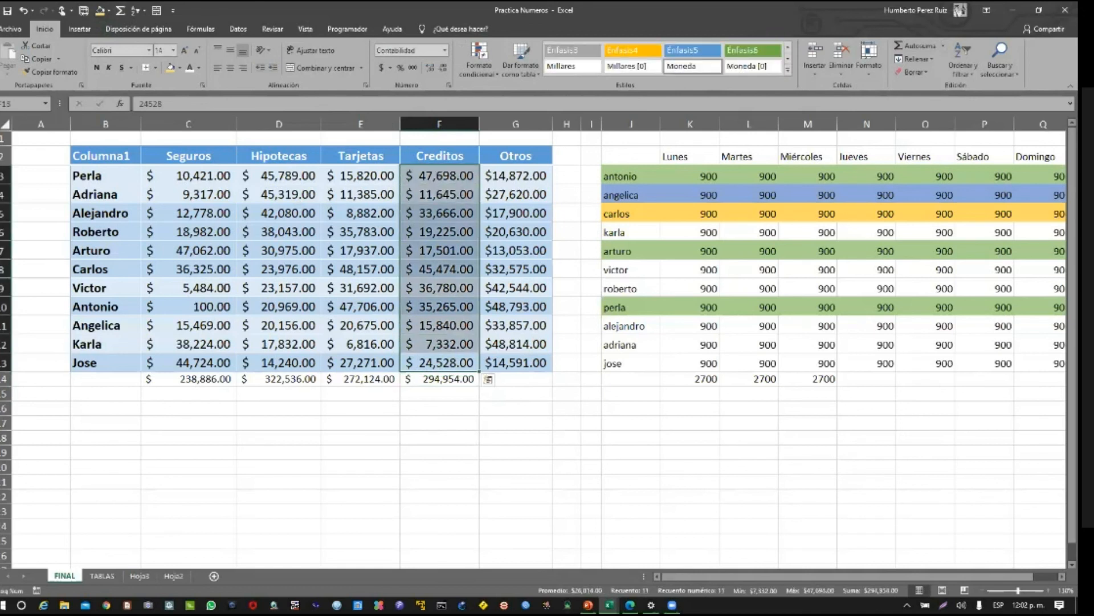
Review the total formulas in row 14 from the Seguros column through the Creditos column
{"action": "left_click", "coordinate": [528, 386]}
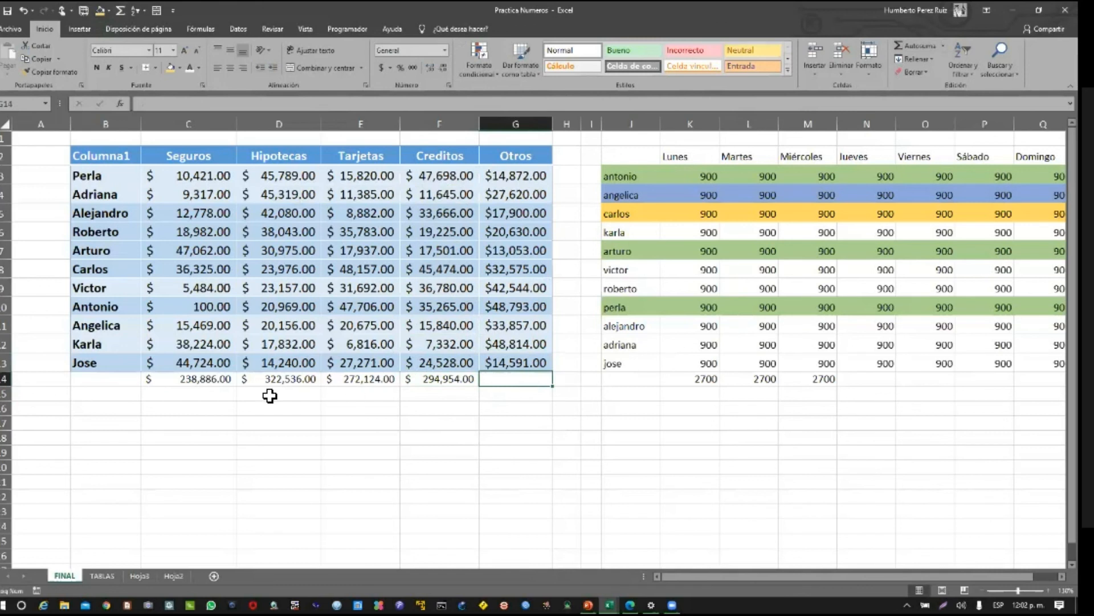
{"action": "left_click", "coordinate": [210, 379]}
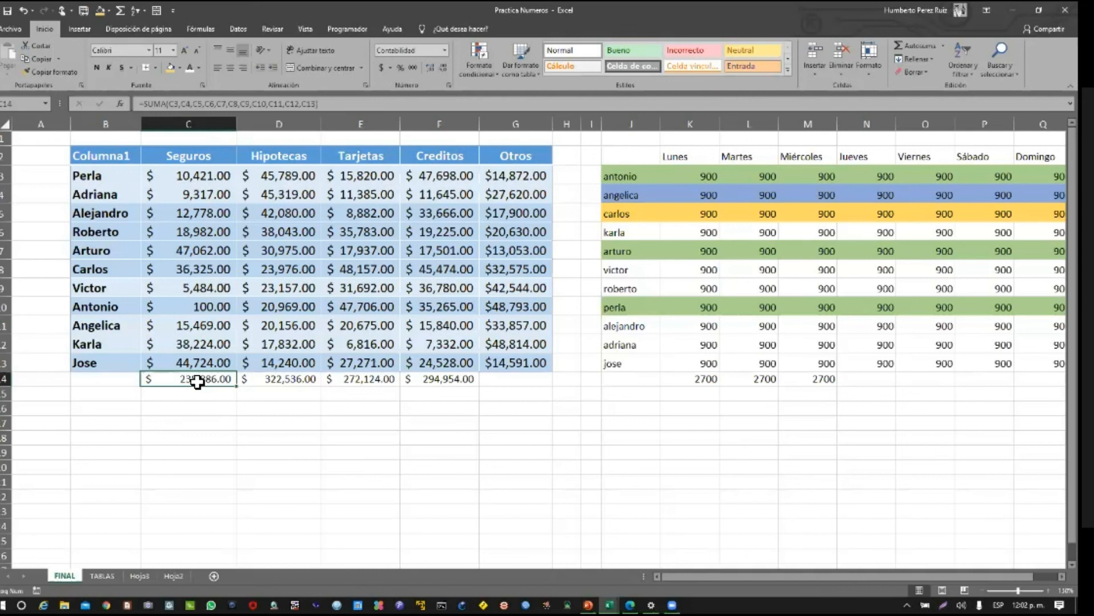
{"action": "left_click", "coordinate": [261, 379]}
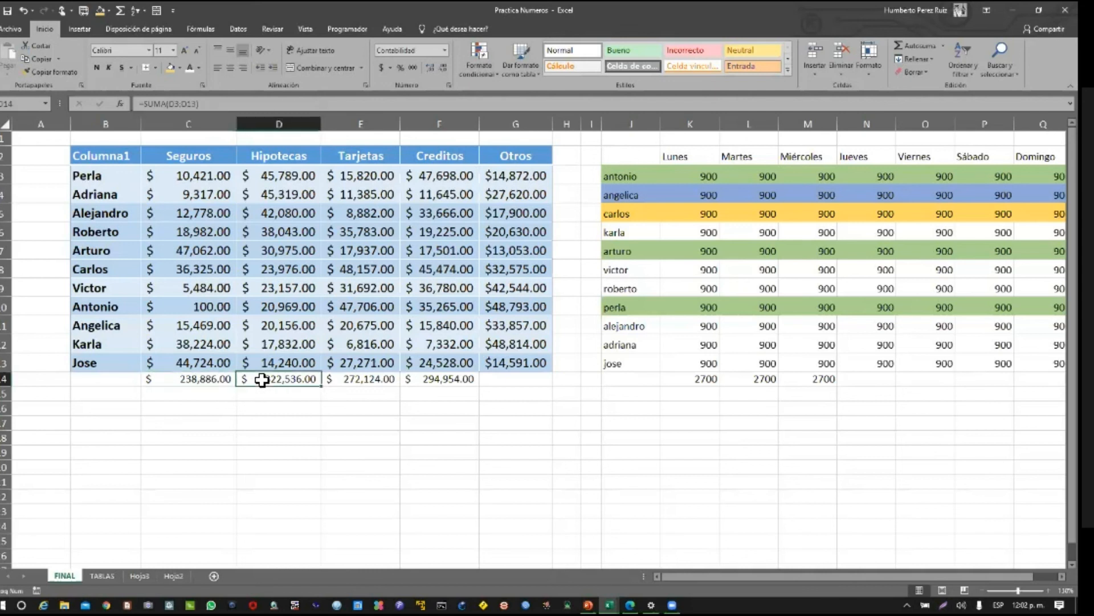
{"action": "left_click", "coordinate": [336, 380]}
{"action": "left_click", "coordinate": [257, 379]}
{"action": "left_click", "coordinate": [423, 381]}
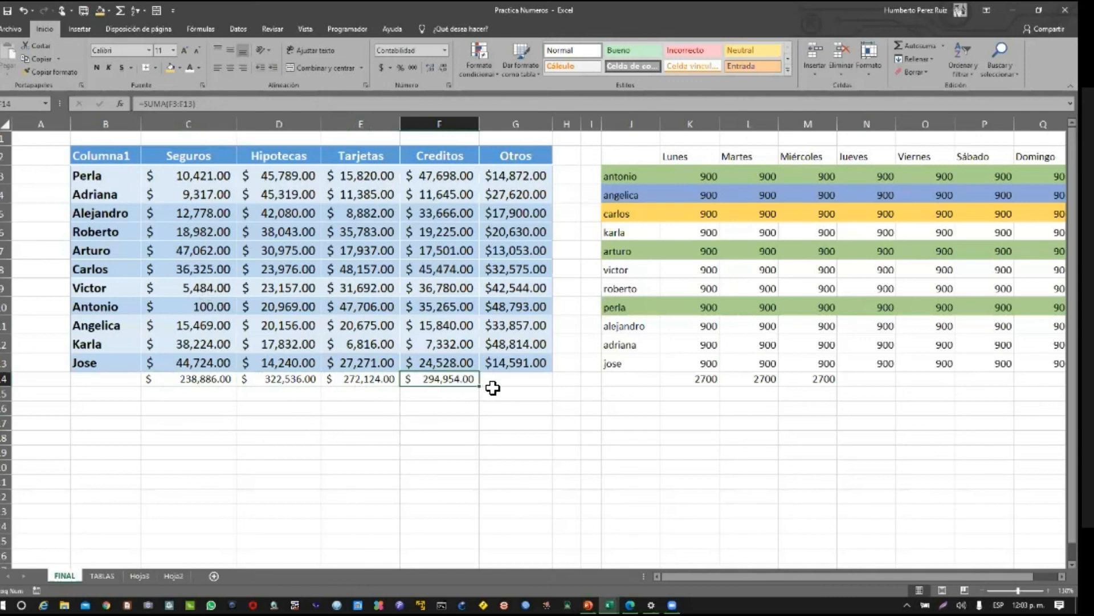
Select G14, the empty cell below the Otros column, and view the description of the AutoSum command
{"action": "key", "text": "Right"}
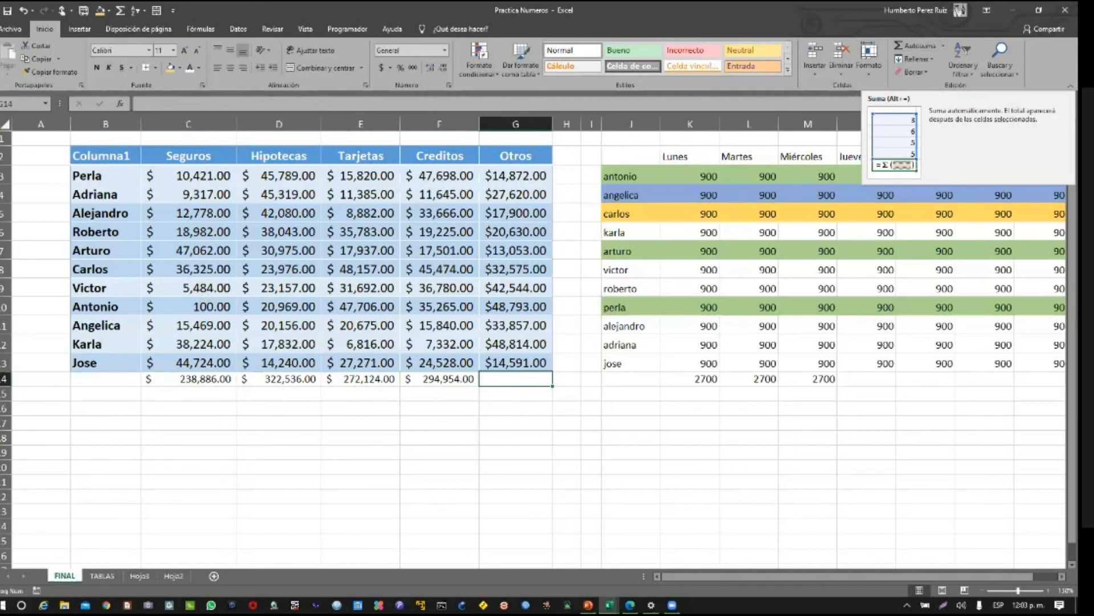
{"action": "left_click", "coordinate": [564, 382]}
{"action": "left_click", "coordinate": [538, 385]}
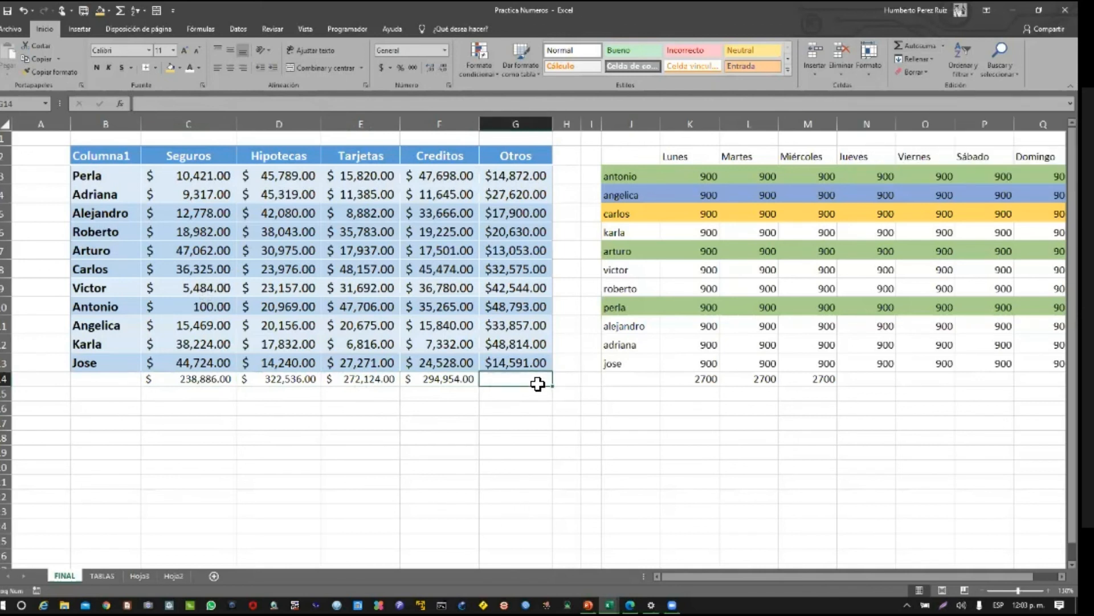
Go back over the total formulas in row 14, from F14 below Creditos to C14 below Seguros
{"action": "left_click", "coordinate": [466, 379]}
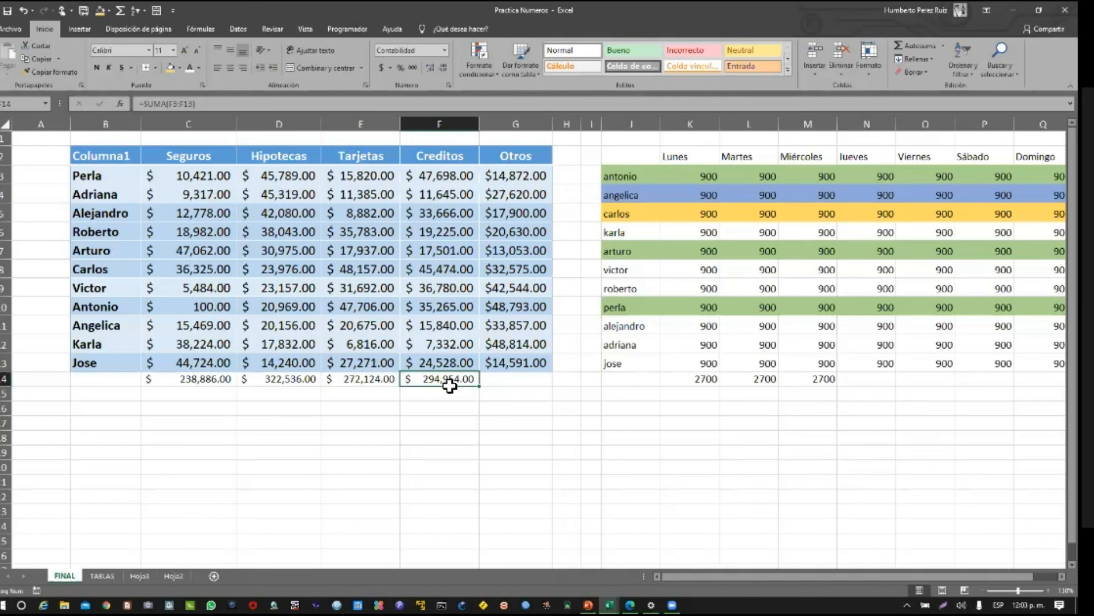
{"action": "left_click", "coordinate": [364, 382]}
{"action": "left_click", "coordinate": [299, 378]}
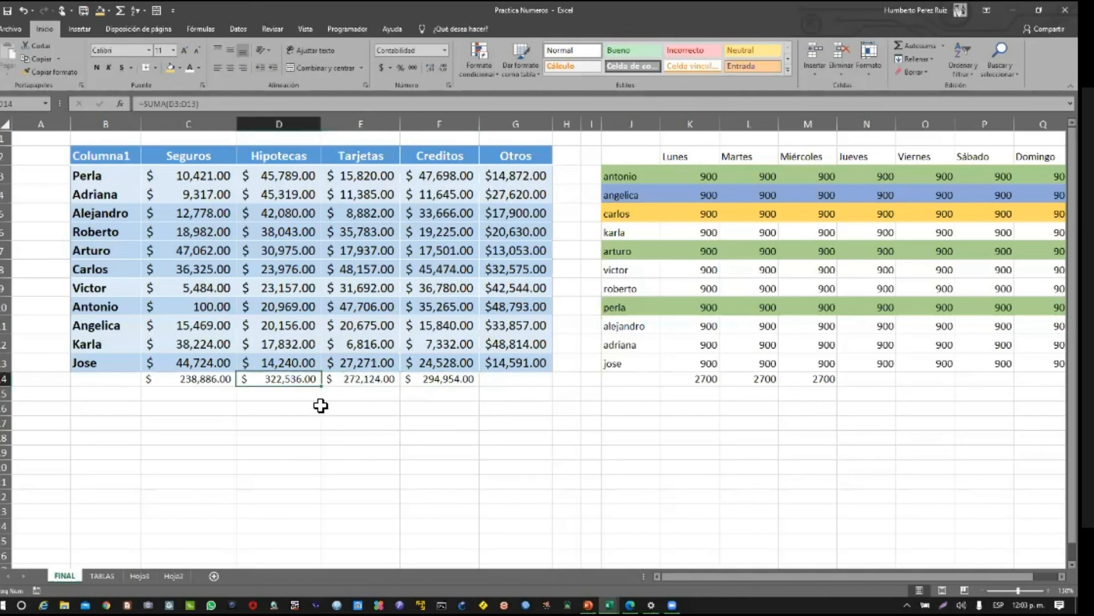
{"action": "left_click", "coordinate": [211, 381]}
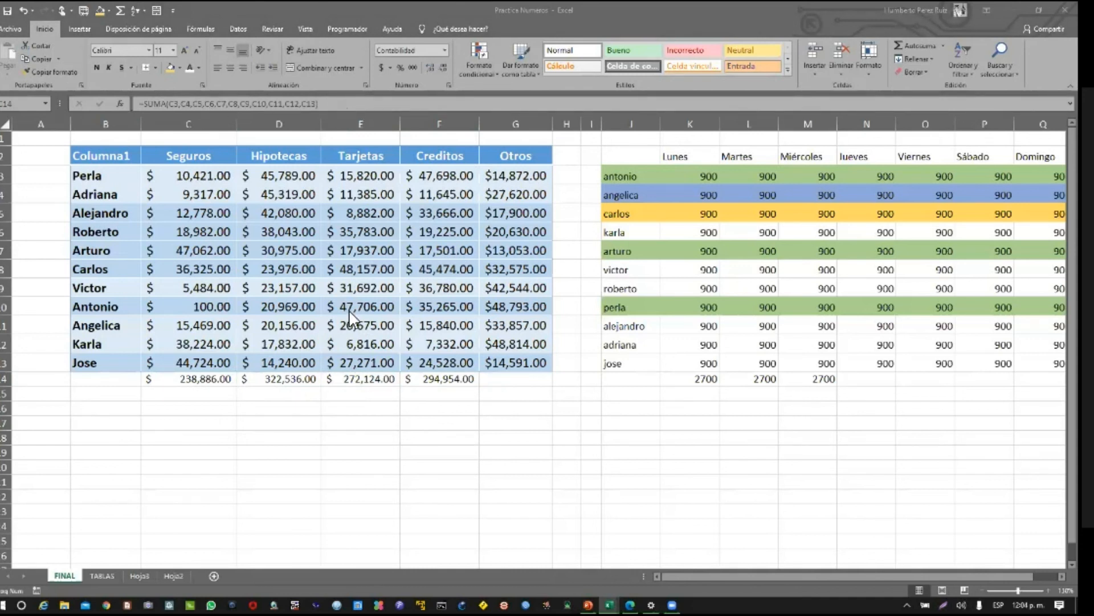
{"action": "key", "text": "Escape"}
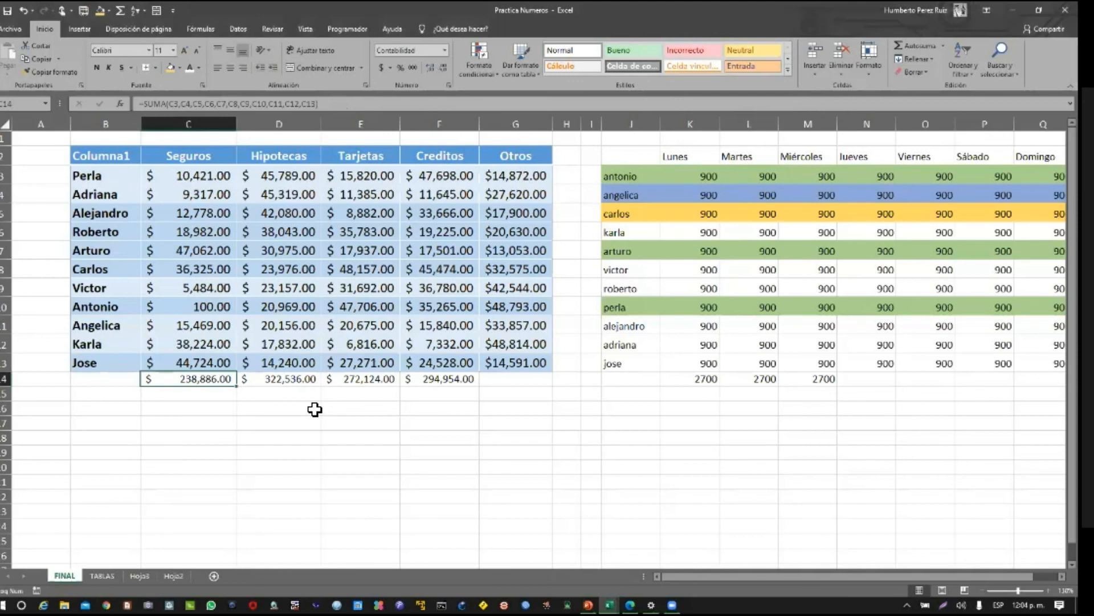
Compare the summing methods used in C14, D14 and F14, and inspect the empty Otros total cell G14
{"action": "left_click", "coordinate": [429, 378]}
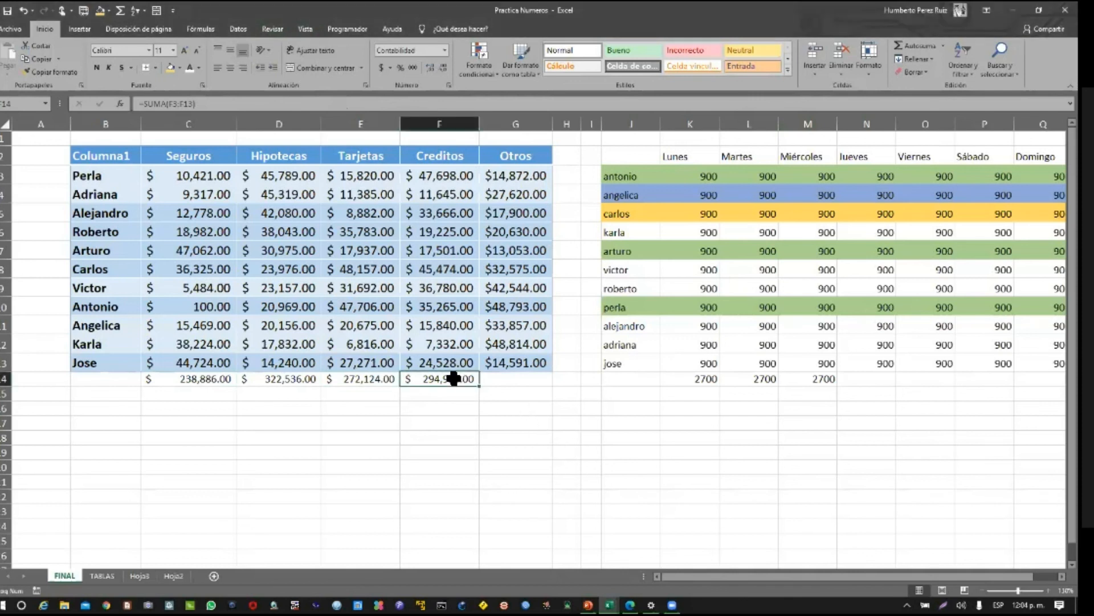
{"action": "left_click", "coordinate": [293, 379]}
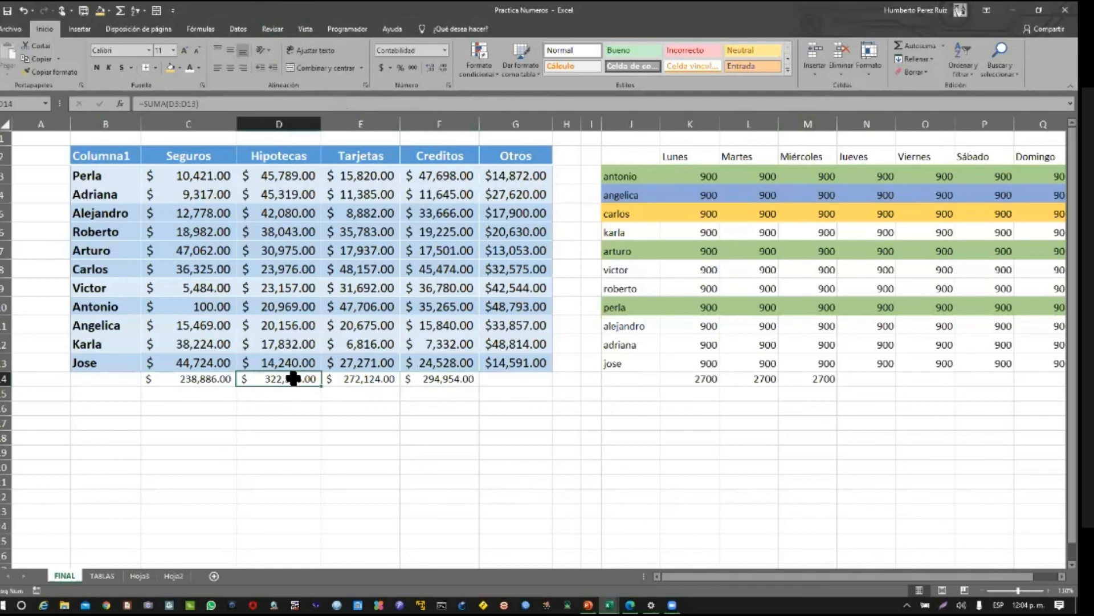
{"action": "left_click", "coordinate": [228, 379]}
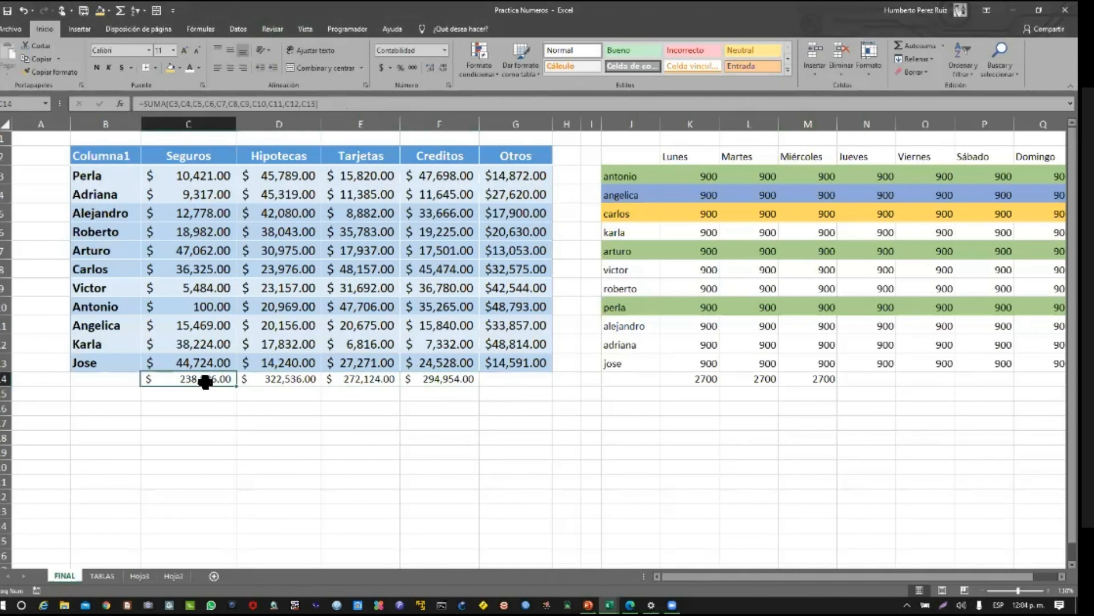
{"action": "left_click_drag", "start_coordinate": [182, 378], "coordinate": [475, 380]}
{"action": "left_click", "coordinate": [477, 381]}
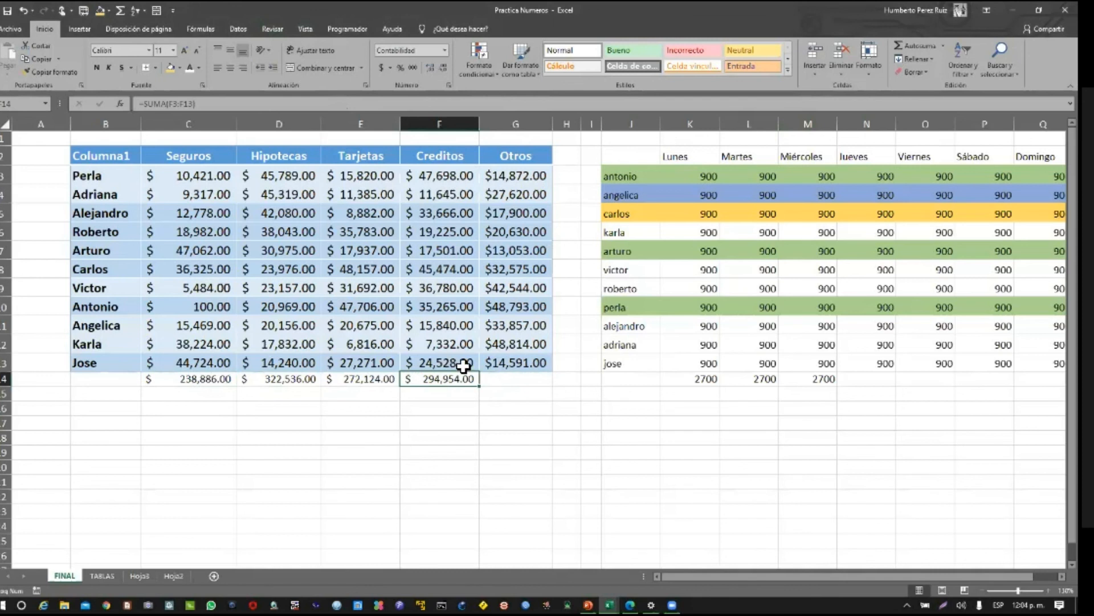
{"action": "left_click", "coordinate": [505, 382]}
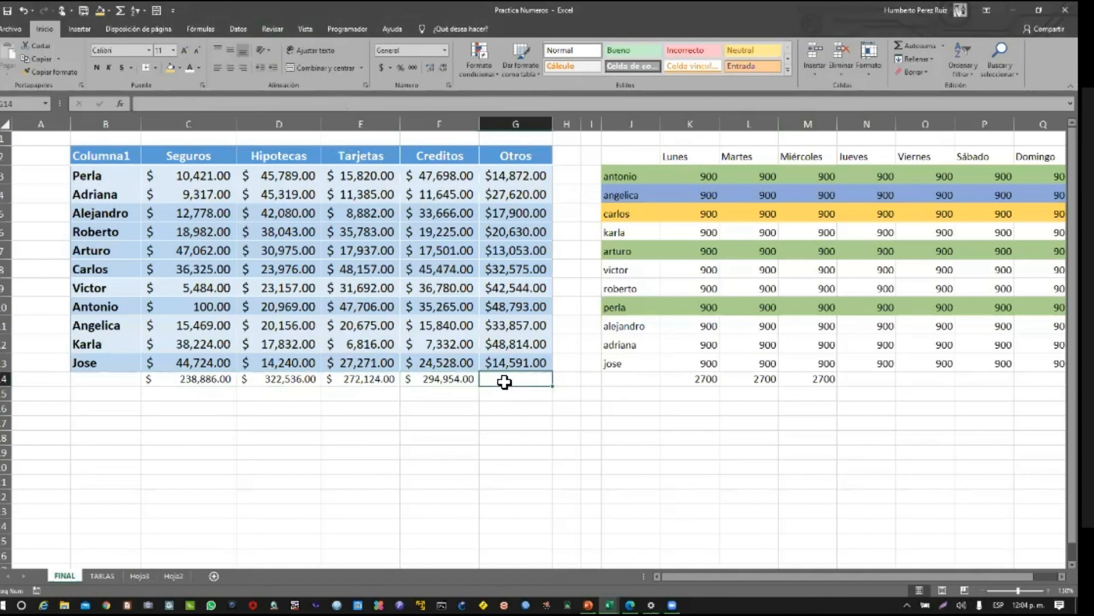
{"action": "left_click", "coordinate": [441, 381]}
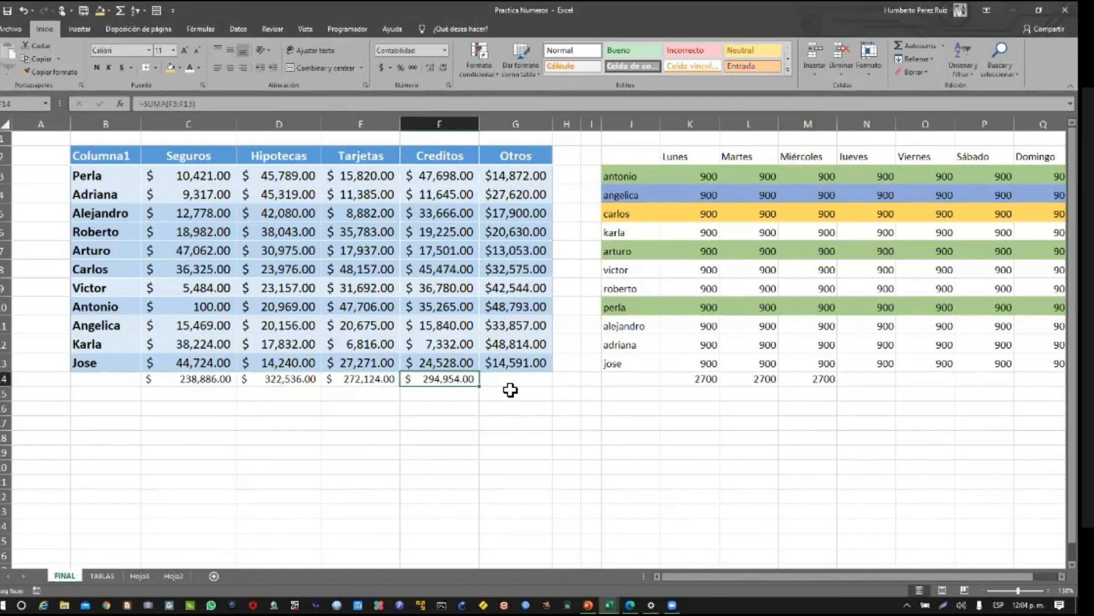
{"action": "left_click", "coordinate": [295, 380]}
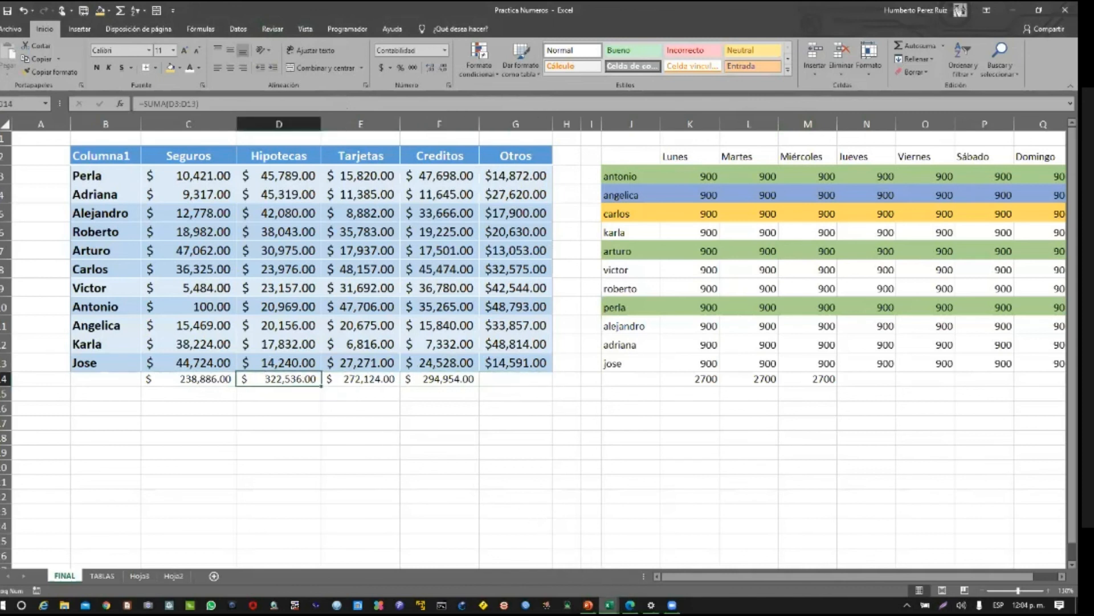
{"action": "left_click", "coordinate": [672, 606]}
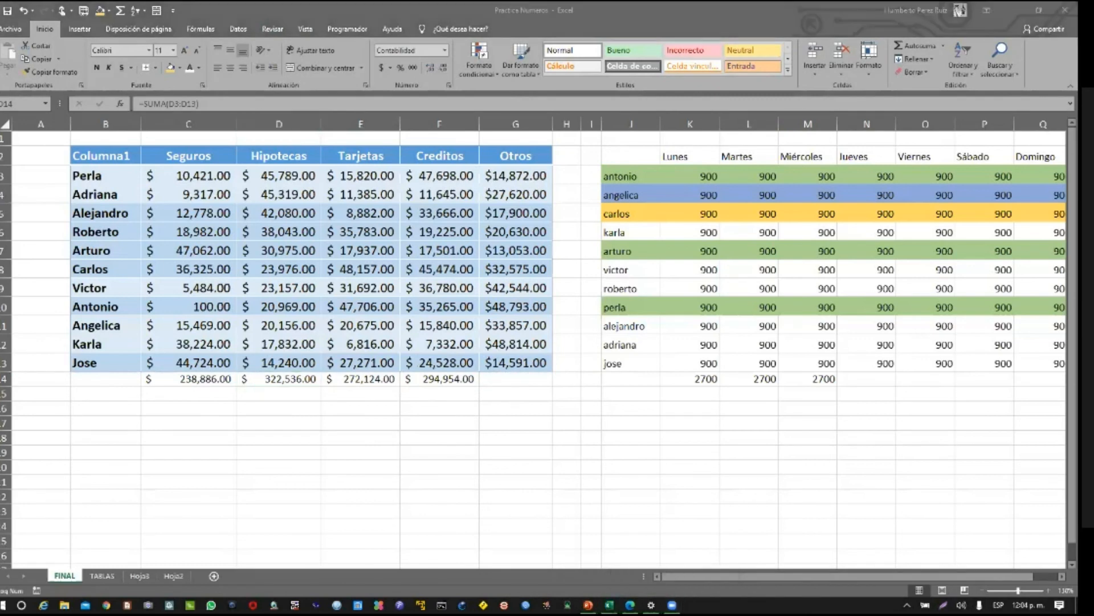
{"action": "left_click", "coordinate": [573, 388]}
{"action": "left_click", "coordinate": [567, 381]}
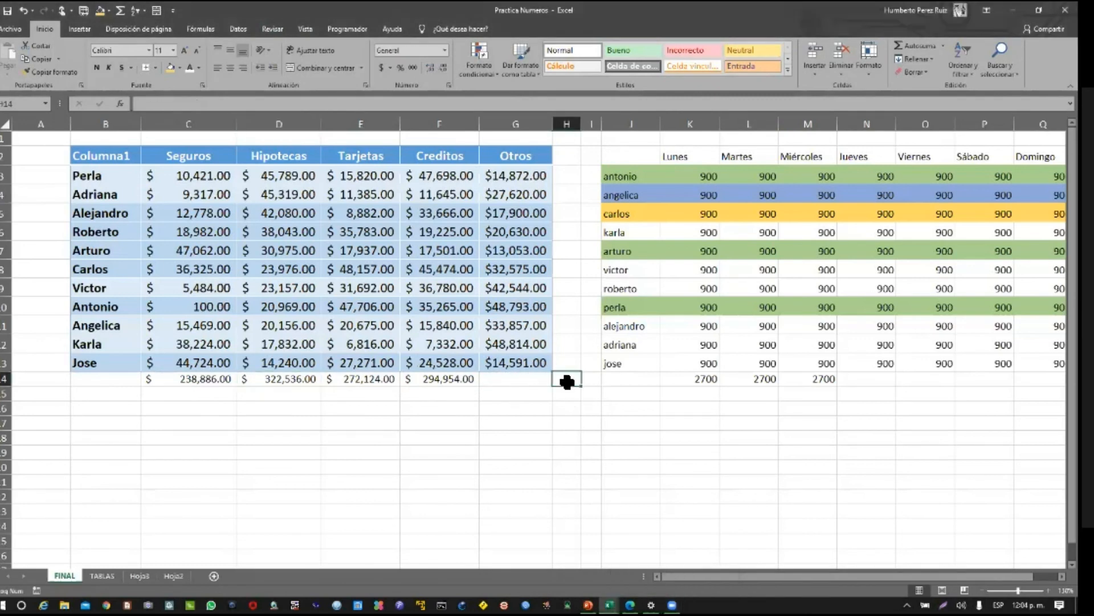